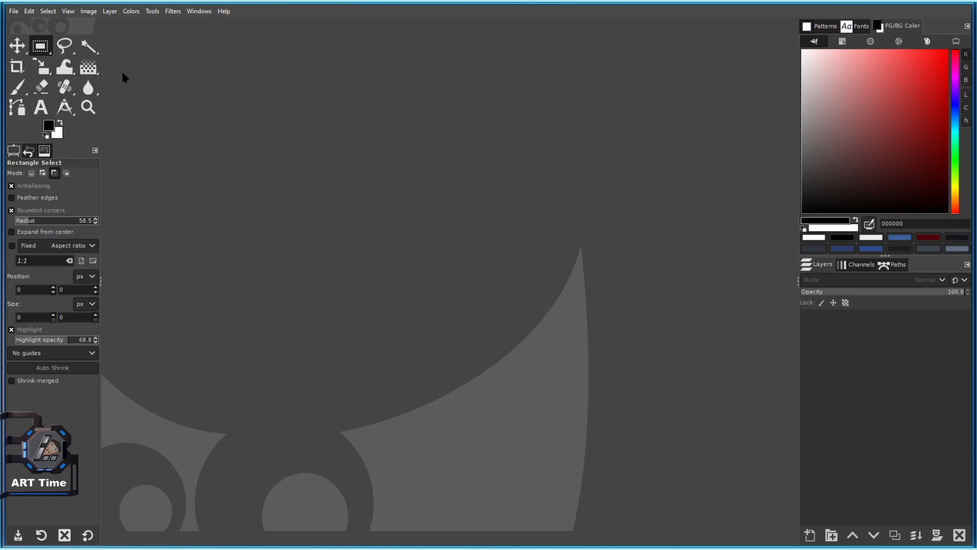
Create a new image with a width of 3840 px and a height of 2160 px.
click(13, 11)
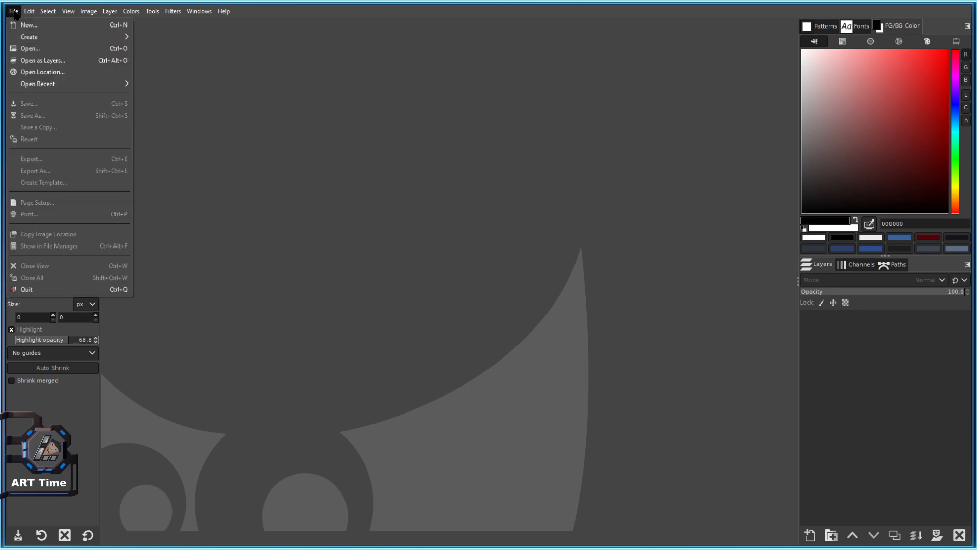
click(425, 55)
click(13, 11)
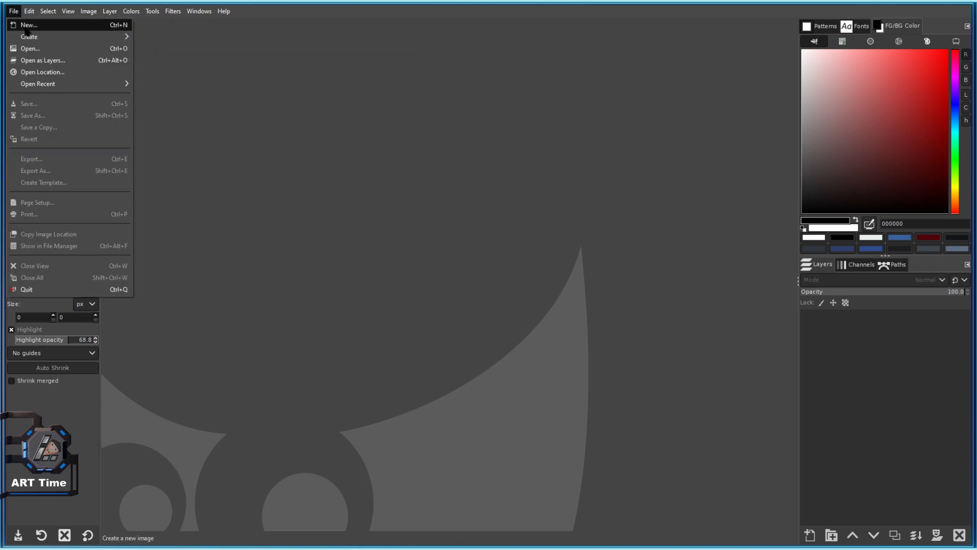
click(29, 25)
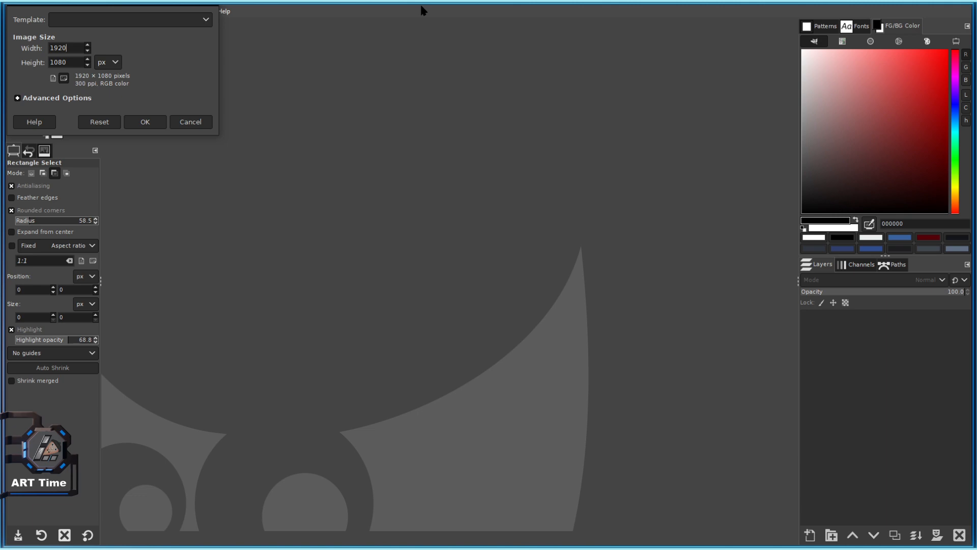
text(*2)
key(Return)
key(Tab)
click(75, 61)
text(*2)
key(Return)
click(145, 121)
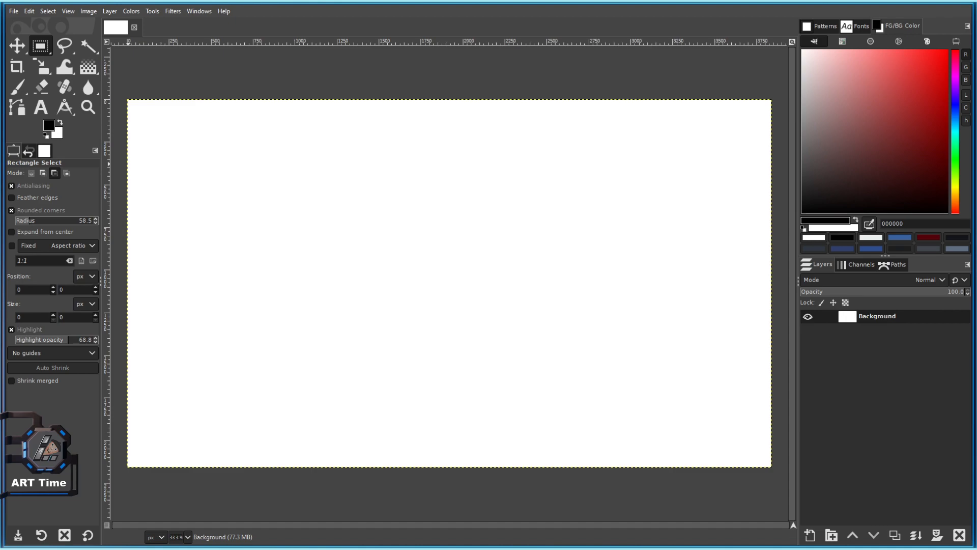
Draw a linear Caribbean Blues gradient across the Background layer and move its start endpoint to about X 148, Y 512.
key(g)
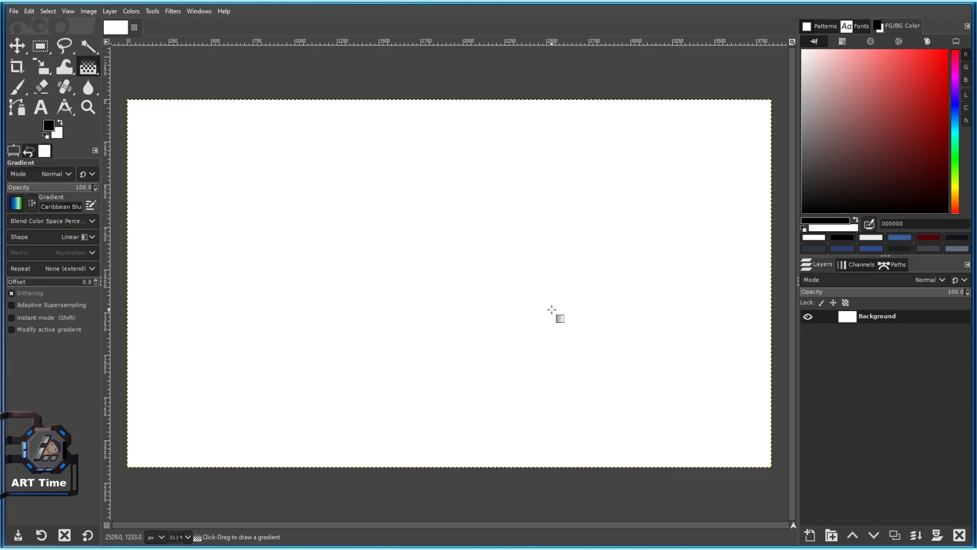
scroll(469, 285, down, 1)
scroll(450, 291, up, 1)
scroll(451, 292, down, 1)
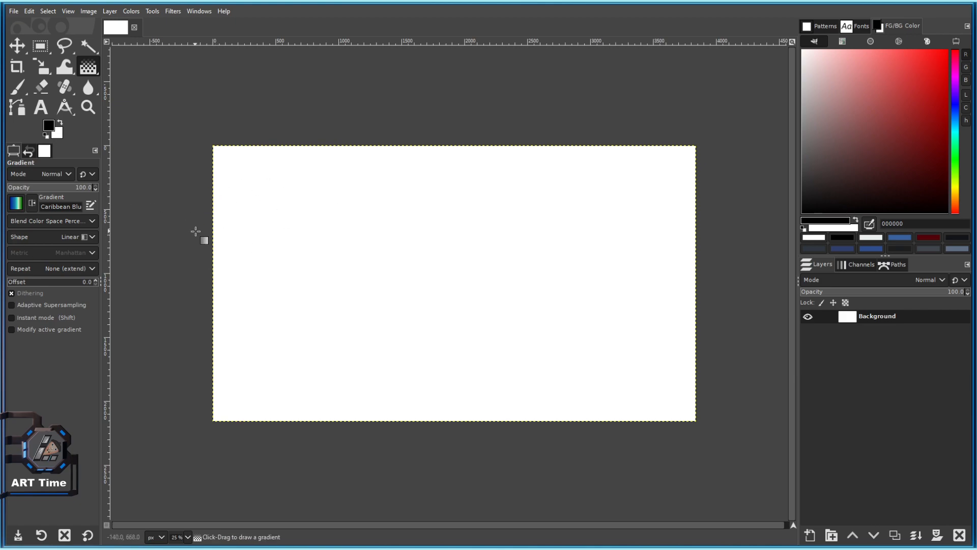
drag(198, 231, 691, 182)
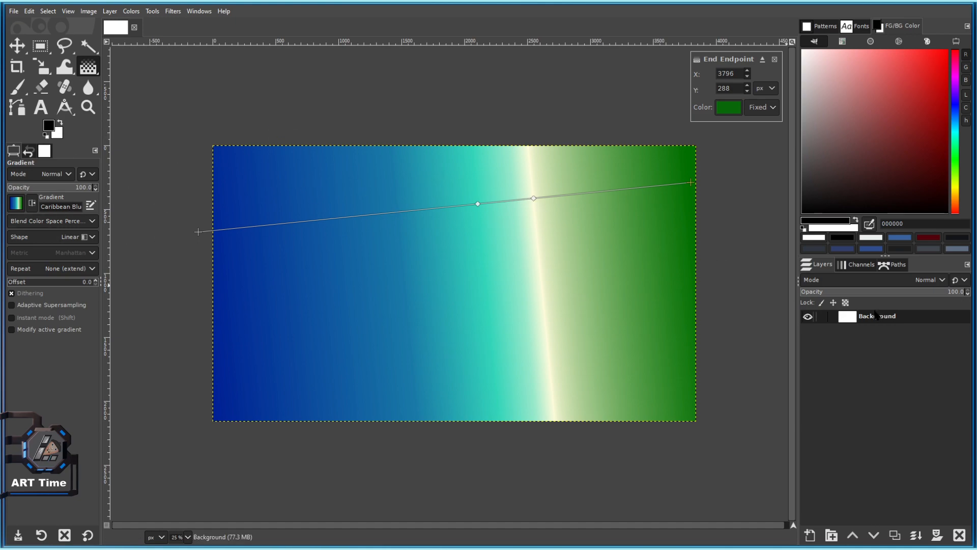
click(620, 236)
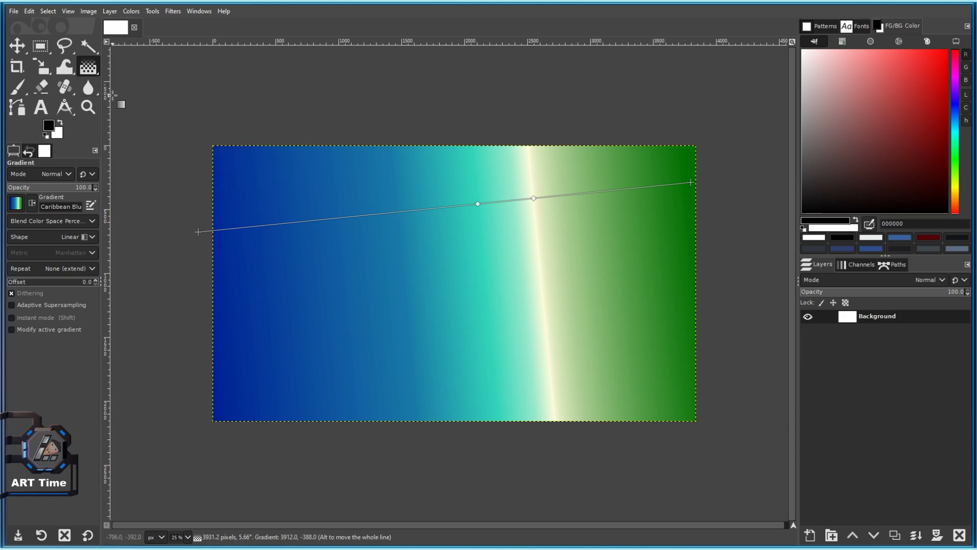
drag(199, 231, 231, 211)
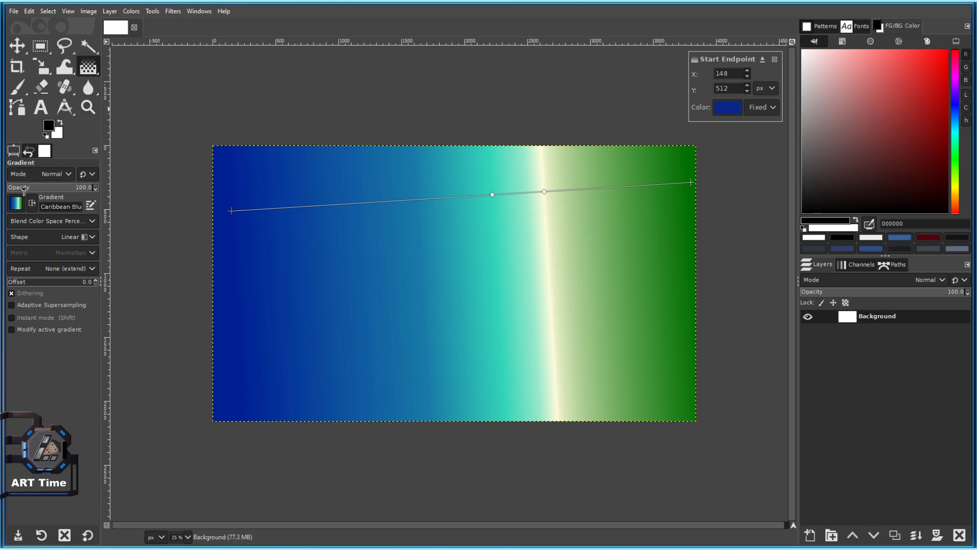
click(18, 203)
scroll(58, 313, down, 5)
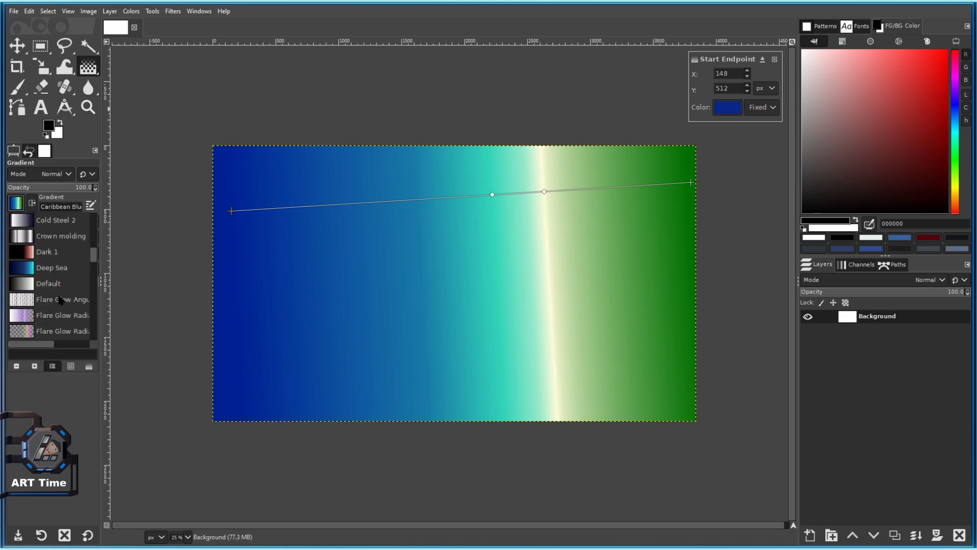
scroll(60, 297, up, 5)
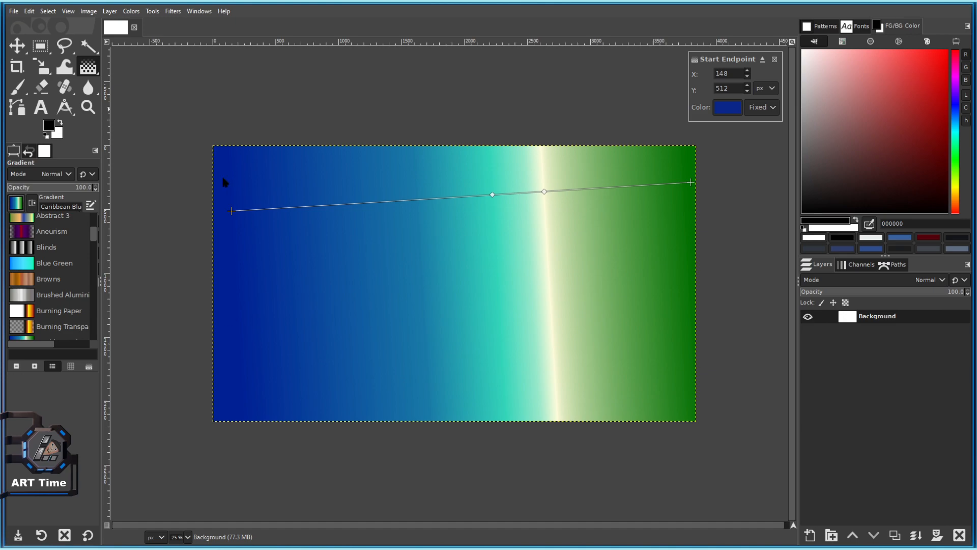
click(780, 114)
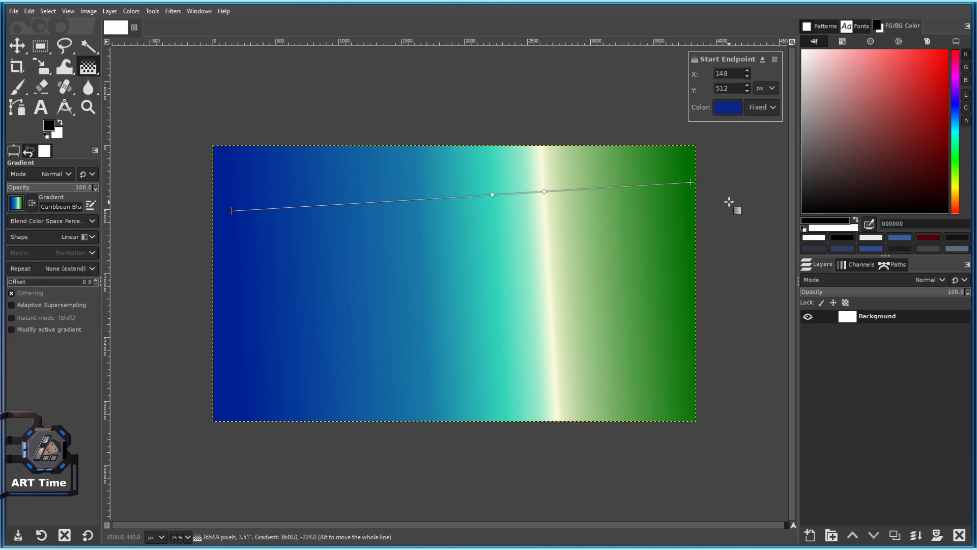
click(774, 59)
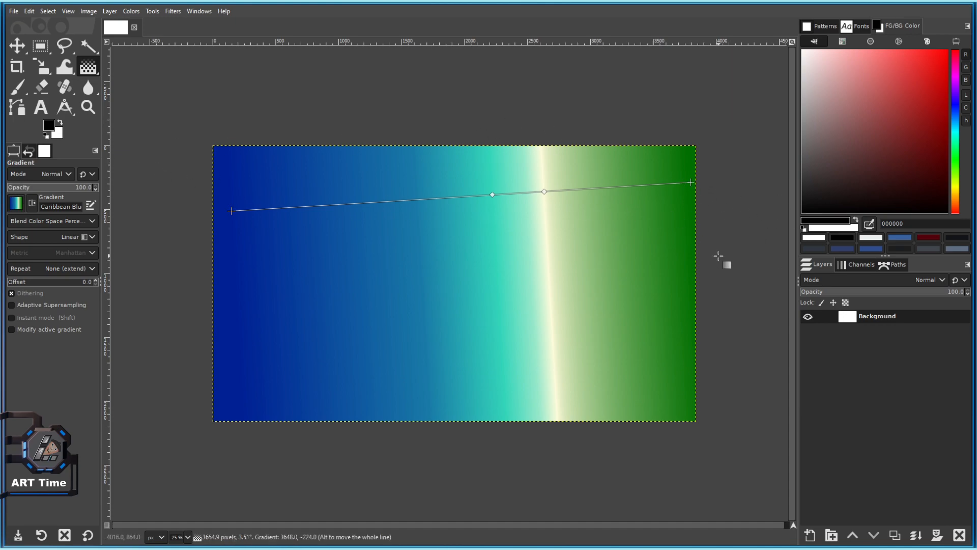
Rectangle-select the whole canvas and replace the Background layer with a new transparent 3840 × 2160 px layer.
click(40, 46)
drag(141, 75, 708, 446)
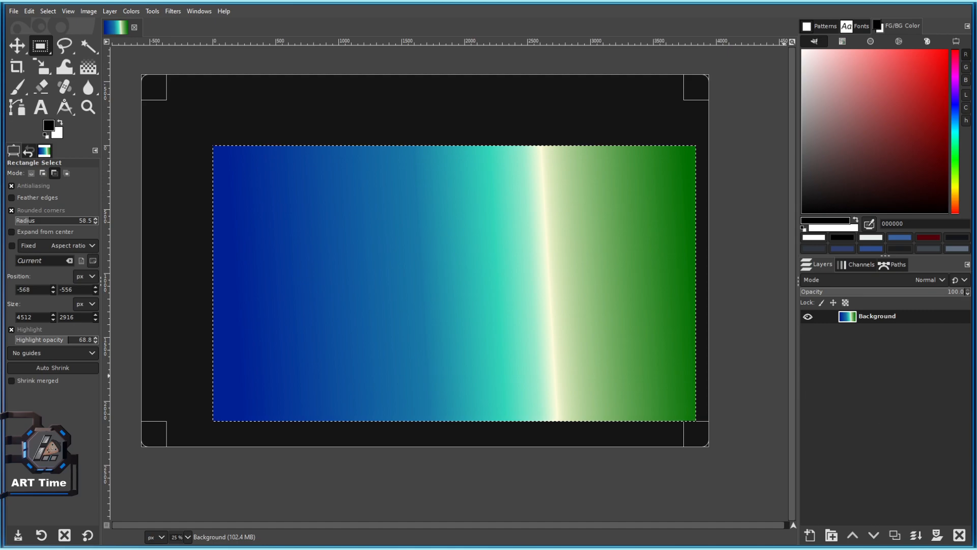
click(959, 535)
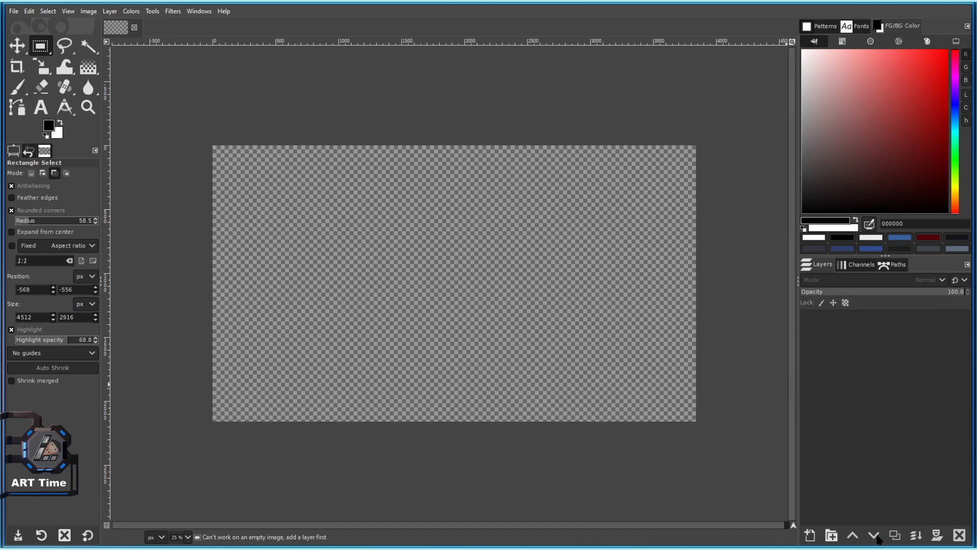
click(810, 536)
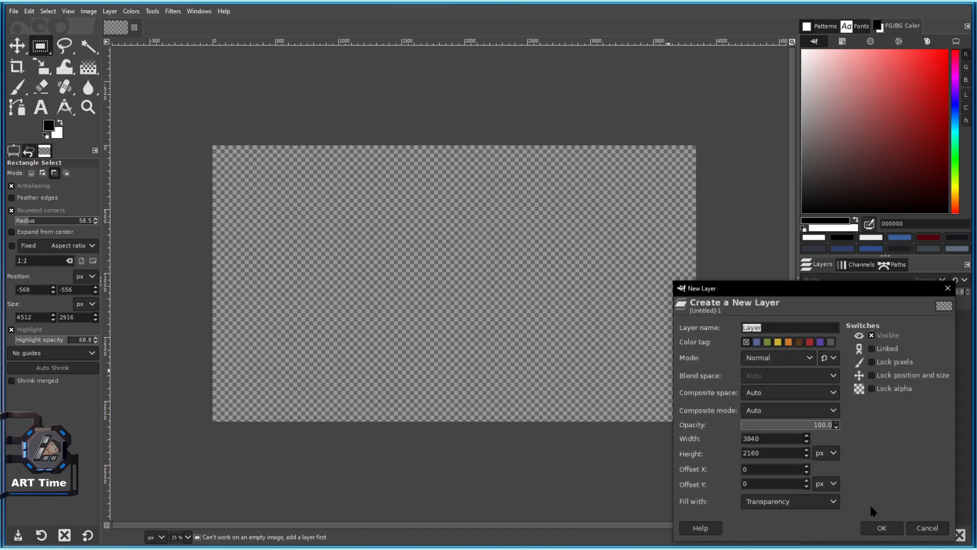
click(883, 528)
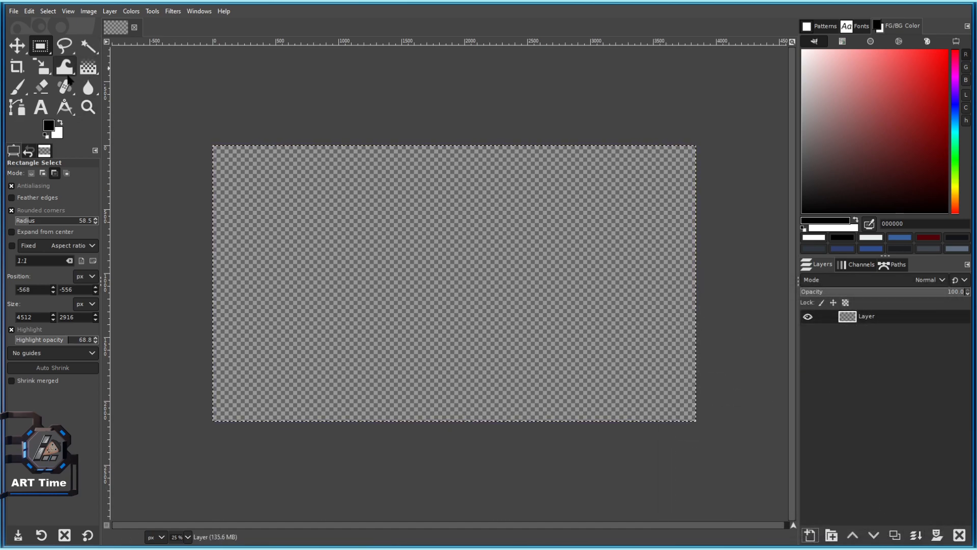
Draw a nearly horizontal linear Caribbean Blues gradient across the new layer, and duplicate the layer with the original hidden.
click(88, 67)
drag(233, 219, 659, 198)
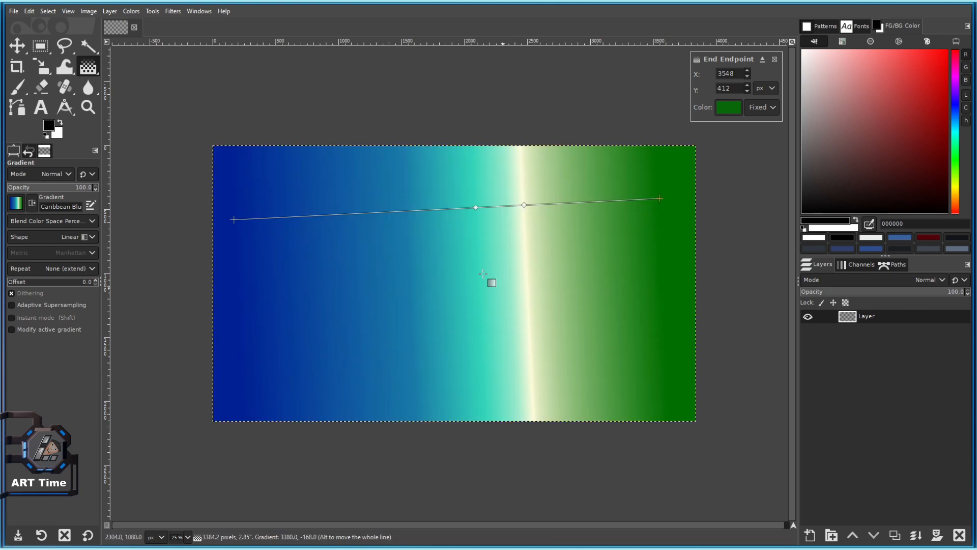
click(894, 535)
click(808, 330)
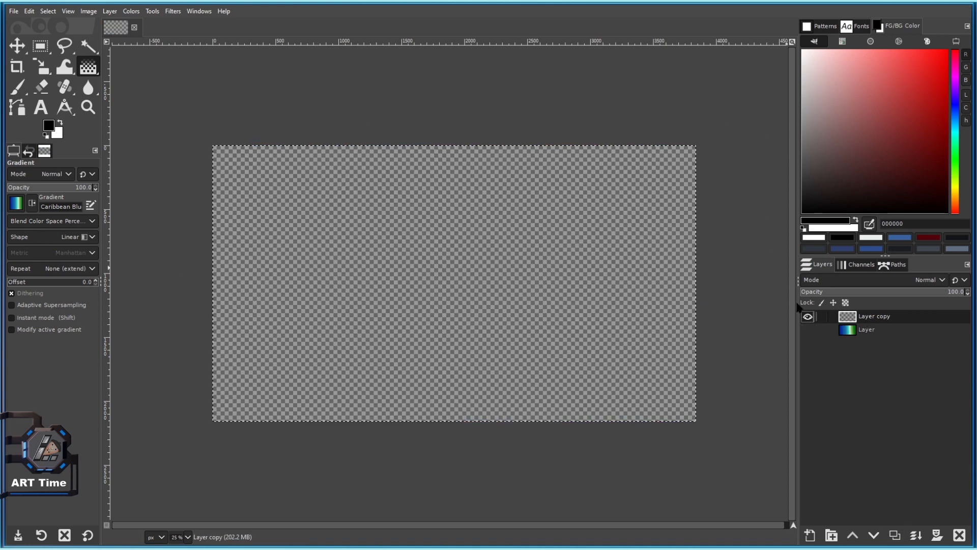
Fill the layer copy with black and invert it to white, with the Paintbrush size set to 1000.
drag(94, 69, 124, 68)
click(455, 300)
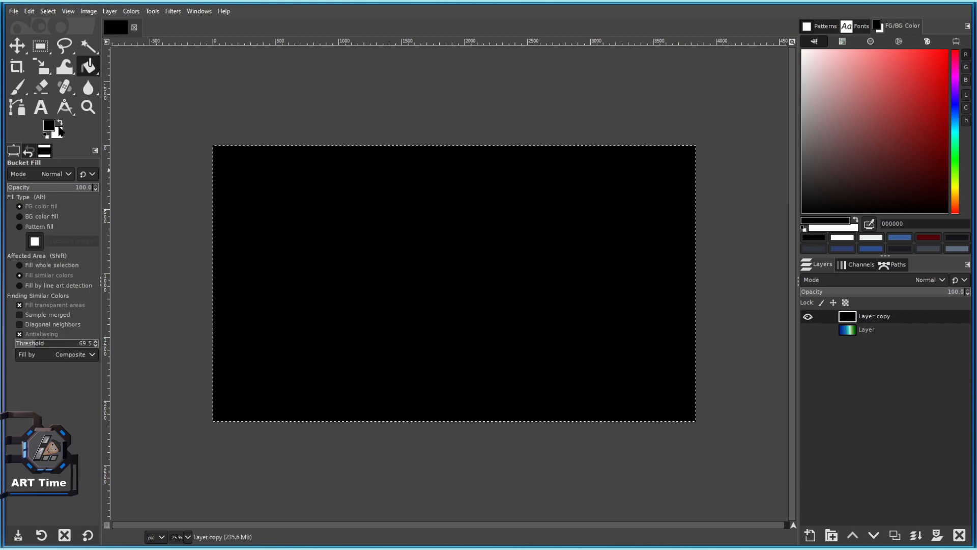
click(18, 86)
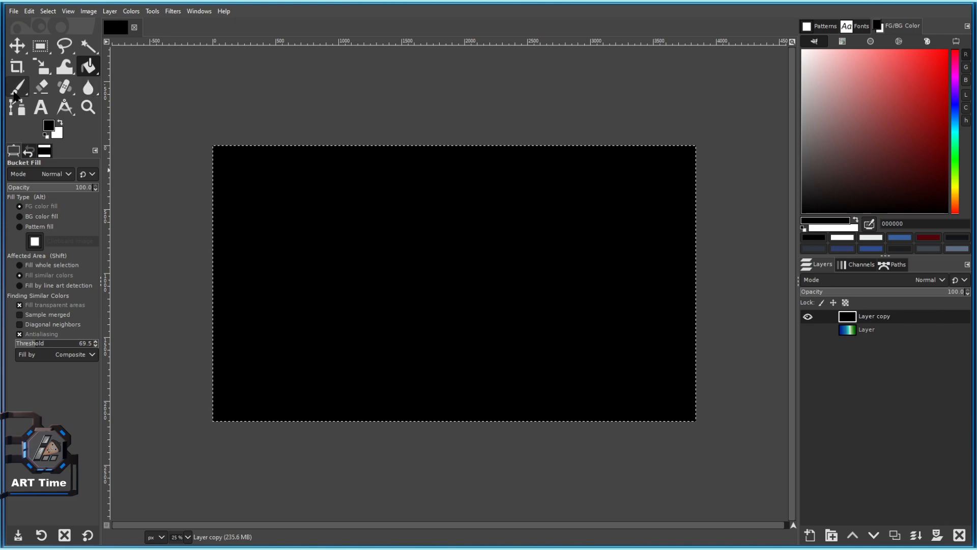
click(42, 248)
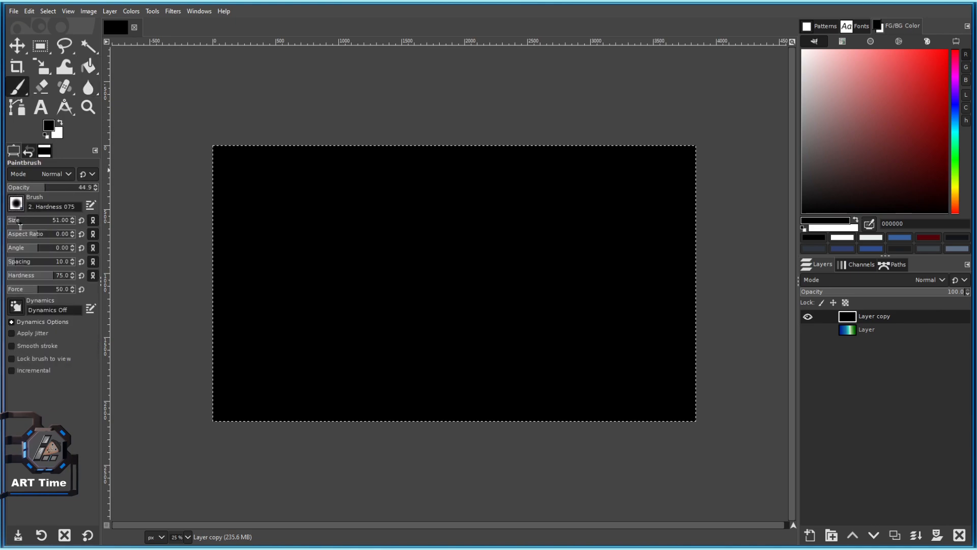
drag(71, 228, 80, 228)
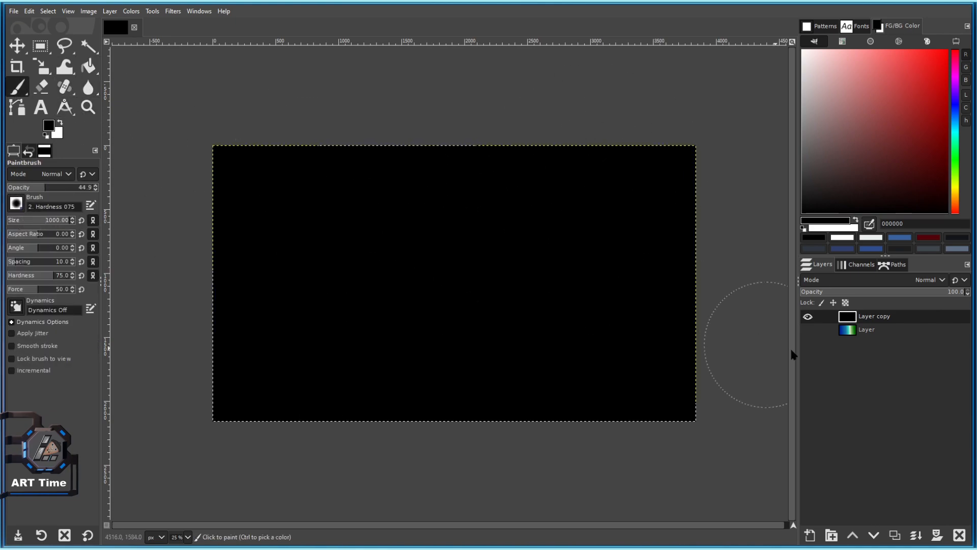
click(125, 12)
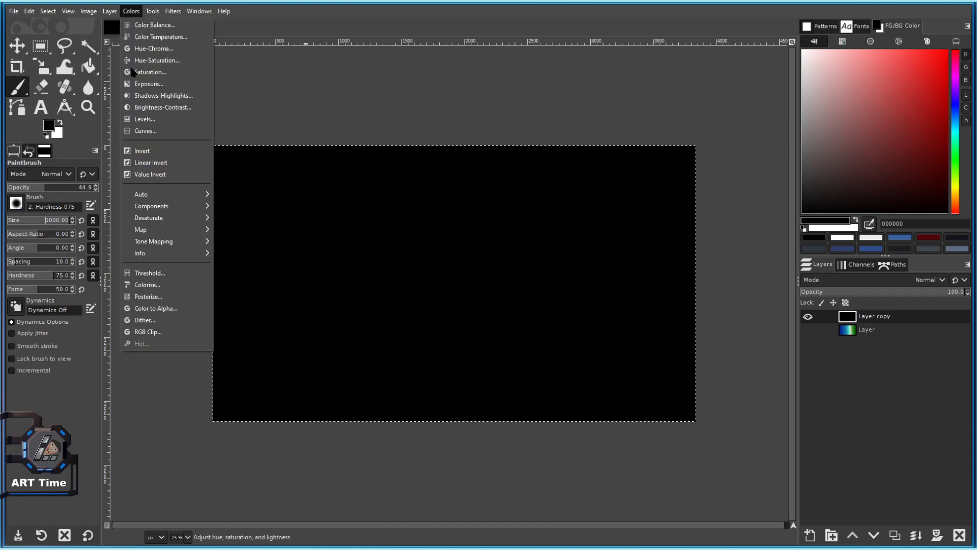
click(140, 150)
Paint broad semi-transparent strokes in black and dark red (3b1818) over the upper half of the white layer copy.
drag(298, 196, 399, 248)
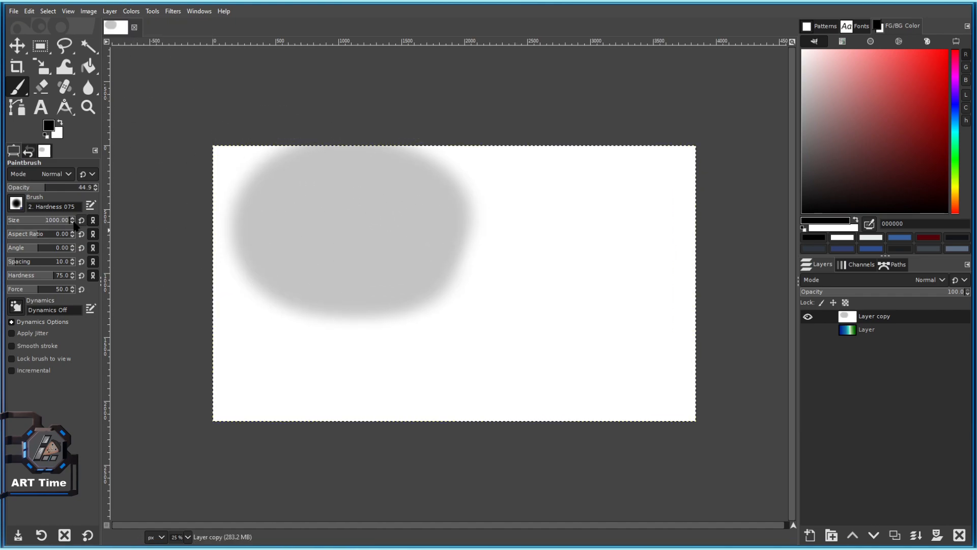
drag(868, 128, 889, 175)
mouse_move(543, 230)
mouse_down()
mouse_move(416, 263)
mouse_move(398, 256)
mouse_up()
drag(351, 170, 504, 154)
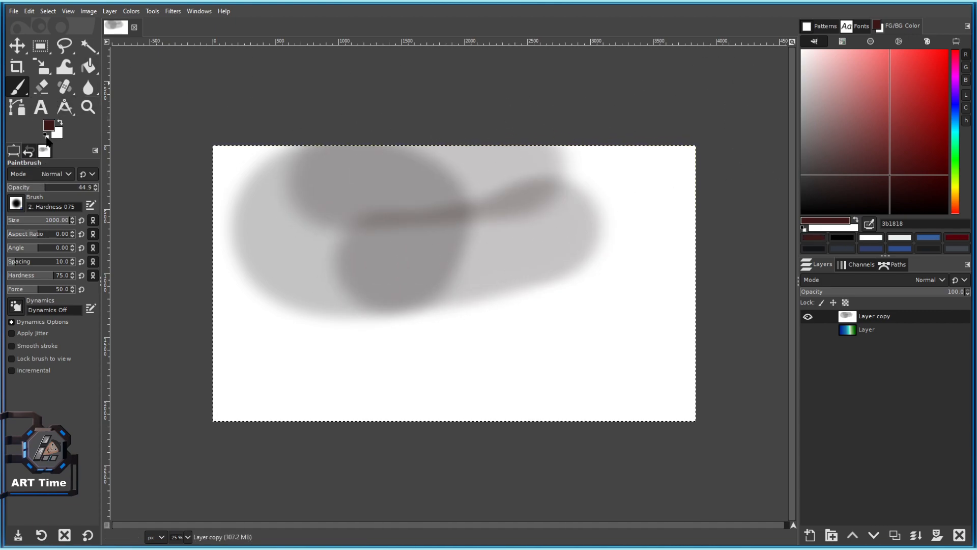
mouse_move(407, 211)
mouse_down()
mouse_move(468, 207)
mouse_move(331, 208)
mouse_up()
Paint broad dark green and bright green strokes across the layer copy at 100 opacity.
click(953, 167)
mouse_move(553, 153)
mouse_down()
mouse_move(534, 351)
mouse_move(219, 346)
mouse_up()
click(934, 82)
mouse_move(534, 198)
mouse_down()
mouse_move(458, 219)
mouse_move(404, 295)
mouse_move(296, 131)
mouse_move(509, 168)
mouse_up()
Paint blue (2639db) strokes around the green band, covering most of the rest of the canvas.
click(922, 72)
click(955, 106)
mouse_move(427, 163)
mouse_down()
mouse_move(676, 157)
mouse_move(697, 303)
mouse_move(480, 422)
mouse_move(242, 377)
mouse_up()
mouse_move(170, 190)
mouse_down()
mouse_move(431, 211)
mouse_move(373, 256)
mouse_move(648, 174)
mouse_move(644, 418)
mouse_move(678, 355)
mouse_up()
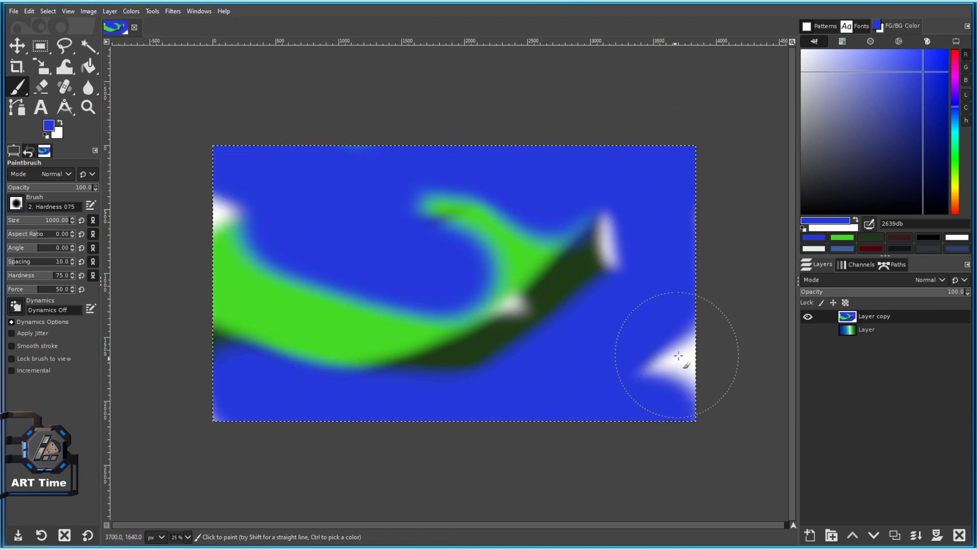
Paint thick red (db2629) strokes on the right half with scattered red spots, and add soft dabs in lighter red (d25355).
click(956, 51)
mouse_move(657, 158)
mouse_down()
mouse_move(501, 179)
mouse_move(623, 313)
mouse_up()
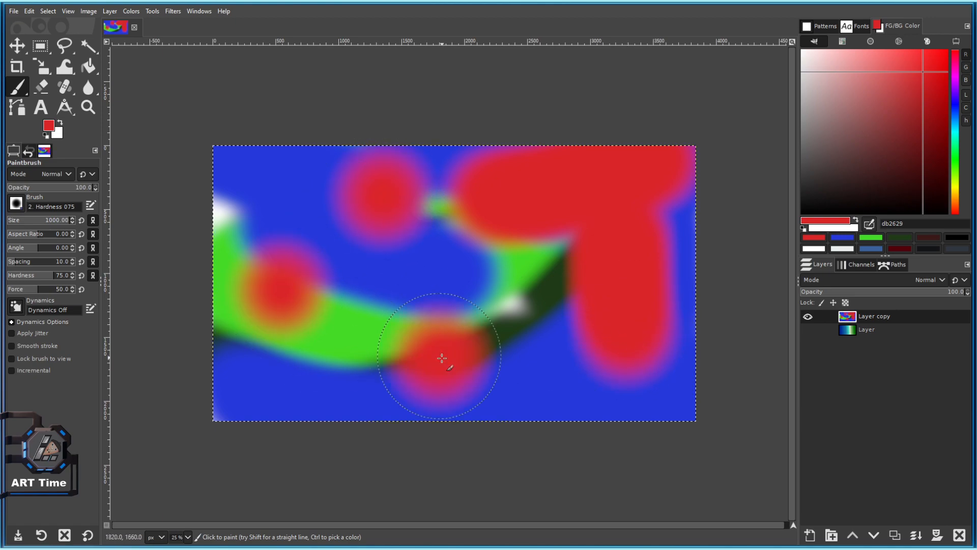
click(890, 78)
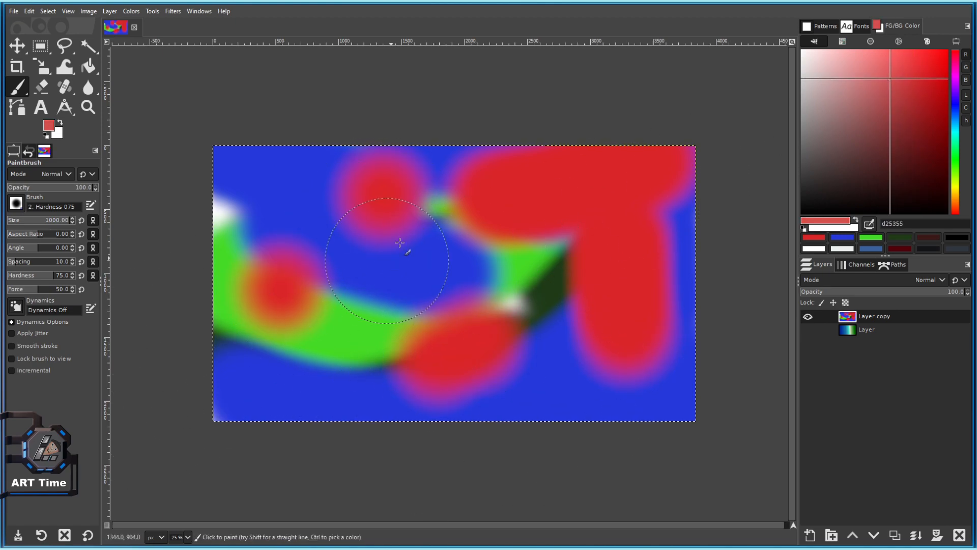
click(351, 276)
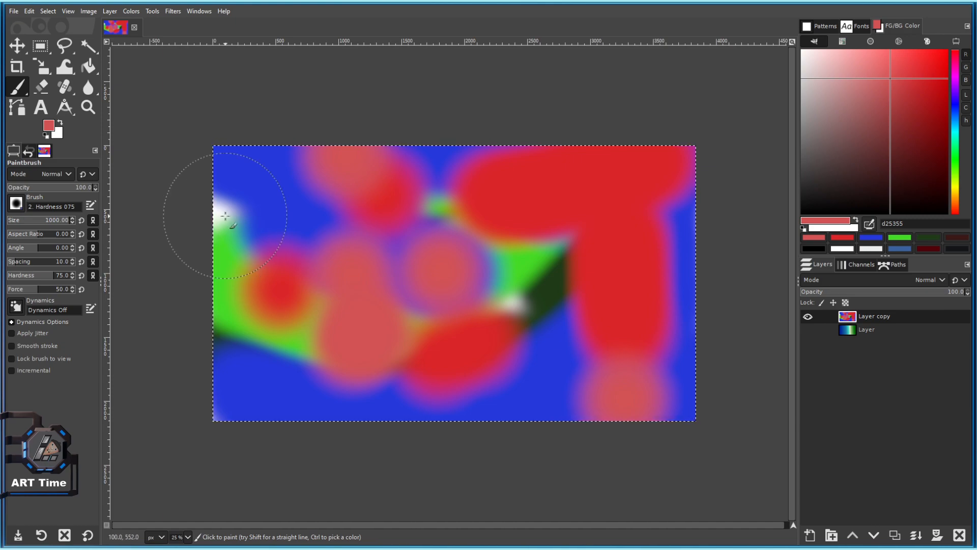
Blend the painted colours across the whole canvas with long Smudge strokes at brush size 630.
key(ctrl+s)
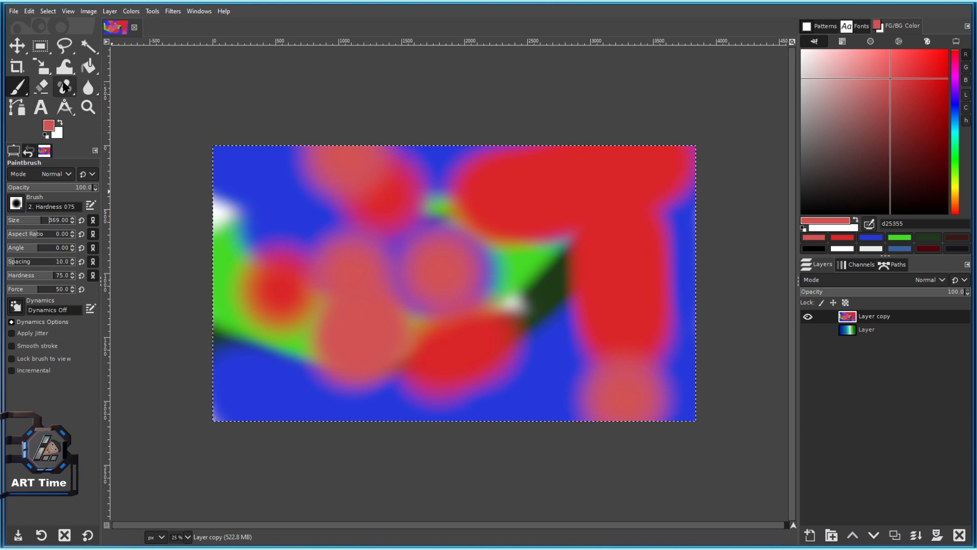
mouse_move(87, 89)
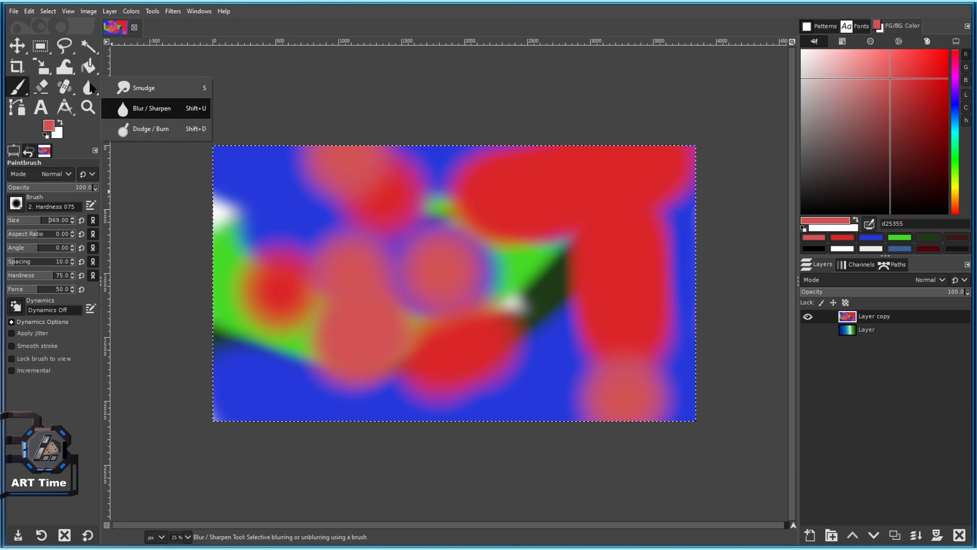
click(142, 85)
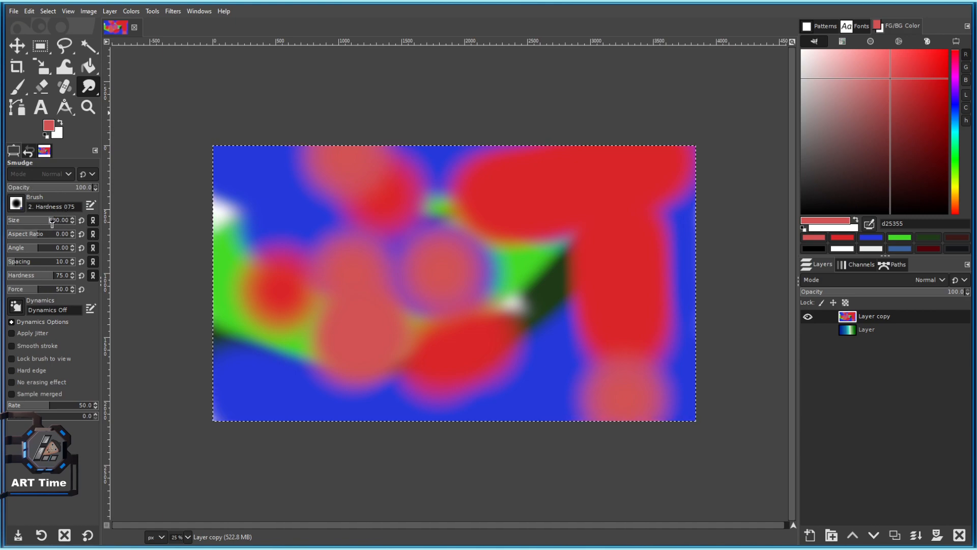
mouse_move(375, 212)
mouse_down()
mouse_move(476, 200)
mouse_move(447, 192)
mouse_move(438, 170)
mouse_move(438, 184)
mouse_move(533, 165)
mouse_move(564, 198)
mouse_move(466, 269)
mouse_move(487, 394)
mouse_move(435, 265)
mouse_move(513, 374)
mouse_move(342, 311)
mouse_move(597, 340)
mouse_move(618, 231)
mouse_move(554, 260)
mouse_move(655, 273)
mouse_move(403, 247)
mouse_move(443, 223)
mouse_move(297, 209)
mouse_move(405, 228)
mouse_move(196, 192)
mouse_move(341, 299)
mouse_move(228, 308)
mouse_move(321, 331)
mouse_move(297, 242)
mouse_move(172, 222)
mouse_move(147, 199)
mouse_move(228, 211)
mouse_move(263, 365)
mouse_move(207, 372)
mouse_move(280, 388)
mouse_move(243, 370)
mouse_move(566, 390)
mouse_move(422, 389)
mouse_move(615, 311)
mouse_move(599, 264)
mouse_move(737, 200)
mouse_up()
mouse_move(526, 286)
mouse_down()
mouse_move(586, 258)
mouse_move(581, 192)
mouse_move(307, 169)
mouse_move(241, 133)
mouse_move(429, 169)
mouse_move(517, 249)
mouse_move(511, 271)
mouse_move(286, 357)
mouse_move(290, 376)
mouse_move(406, 372)
mouse_move(493, 335)
mouse_move(519, 402)
mouse_up()
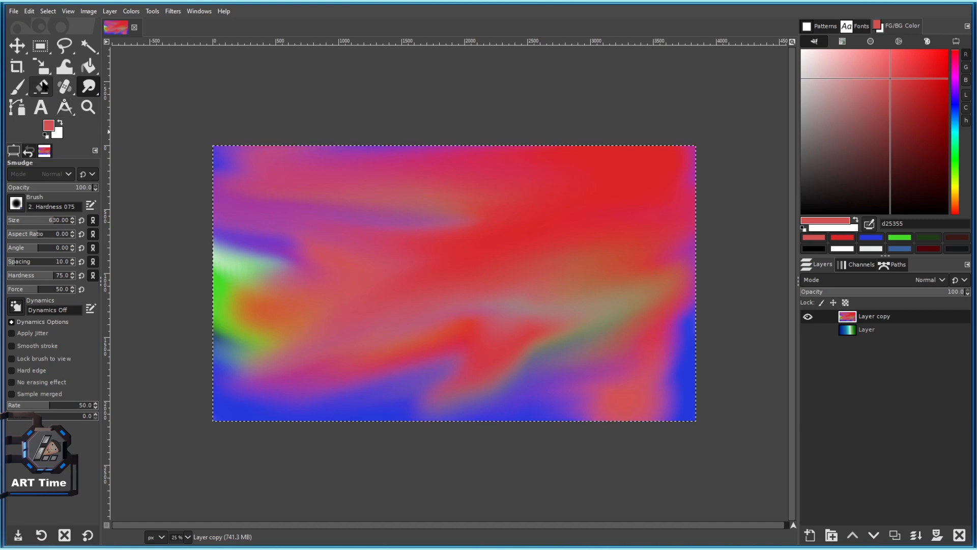
Swirl the colours across the left, centre and lower right of the canvas with Warp Transform at size 359.46.
click(64, 66)
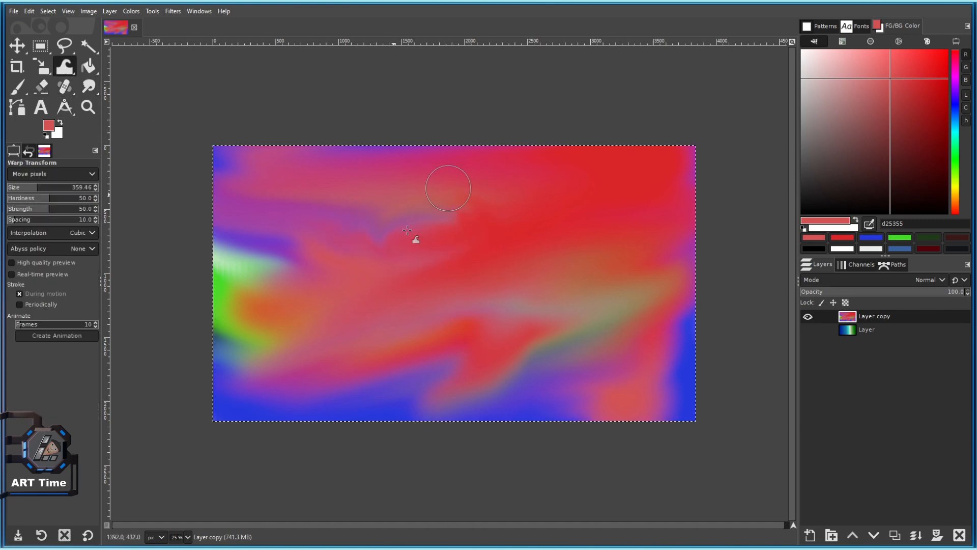
mouse_move(551, 264)
mouse_down()
mouse_move(680, 306)
mouse_move(658, 252)
mouse_move(619, 269)
mouse_move(670, 354)
mouse_move(559, 355)
mouse_move(586, 413)
mouse_move(514, 354)
mouse_move(396, 323)
mouse_move(328, 355)
mouse_move(302, 323)
mouse_move(272, 217)
mouse_move(298, 248)
mouse_move(353, 259)
mouse_move(330, 215)
mouse_move(274, 182)
mouse_up()
mouse_move(455, 188)
mouse_down()
mouse_move(342, 262)
mouse_move(280, 319)
mouse_move(274, 303)
mouse_move(262, 403)
mouse_move(270, 434)
mouse_move(300, 450)
mouse_move(320, 379)
mouse_up()
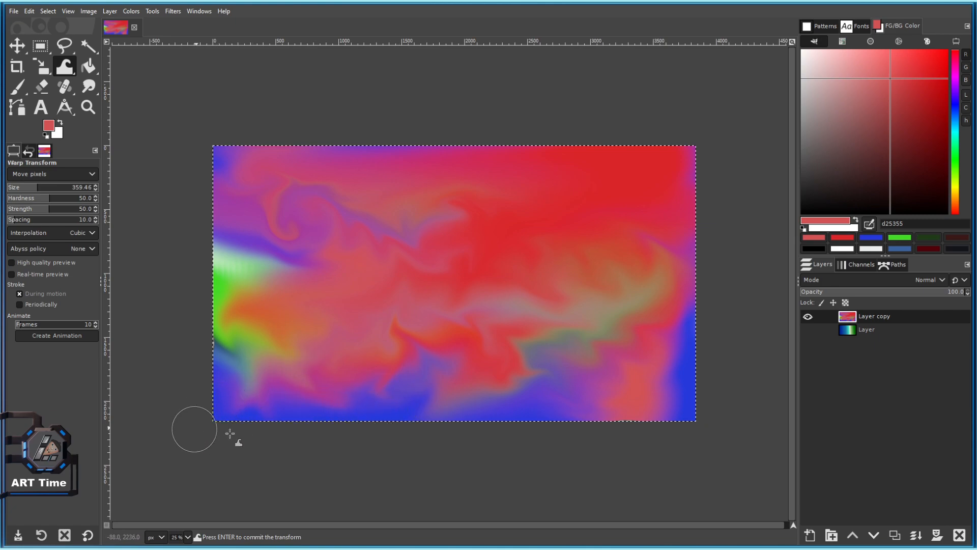
mouse_move(385, 426)
mouse_down()
mouse_move(361, 396)
mouse_move(535, 385)
mouse_up()
mouse_move(609, 392)
mouse_down()
mouse_move(668, 351)
mouse_move(644, 266)
mouse_move(669, 250)
mouse_move(630, 227)
mouse_up()
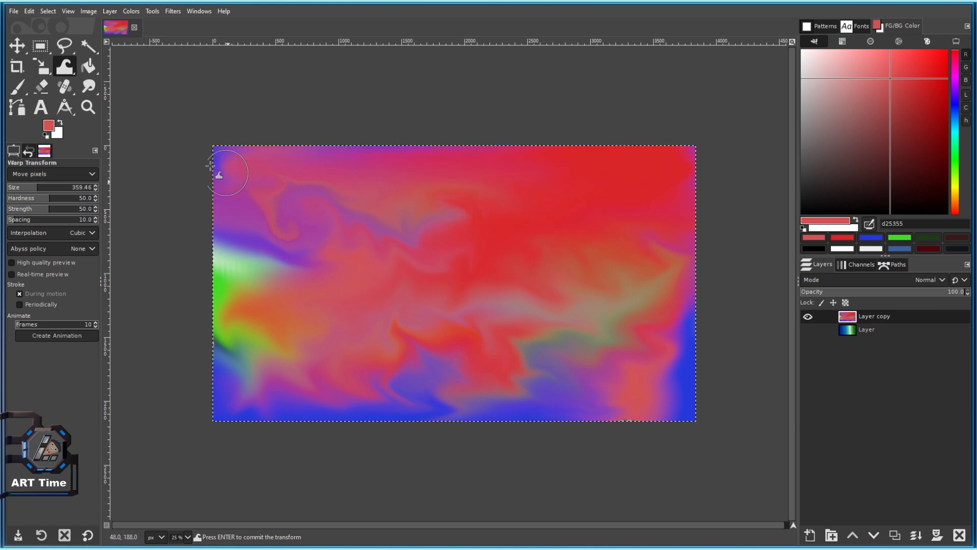
mouse_move(271, 232)
mouse_down()
mouse_move(252, 295)
mouse_move(203, 286)
mouse_up()
Enlarge the warp size to 500.50 and push the colours into larger swirls at the left edge, upper centre and along the lower half.
click(50, 188)
drag(342, 236, 208, 262)
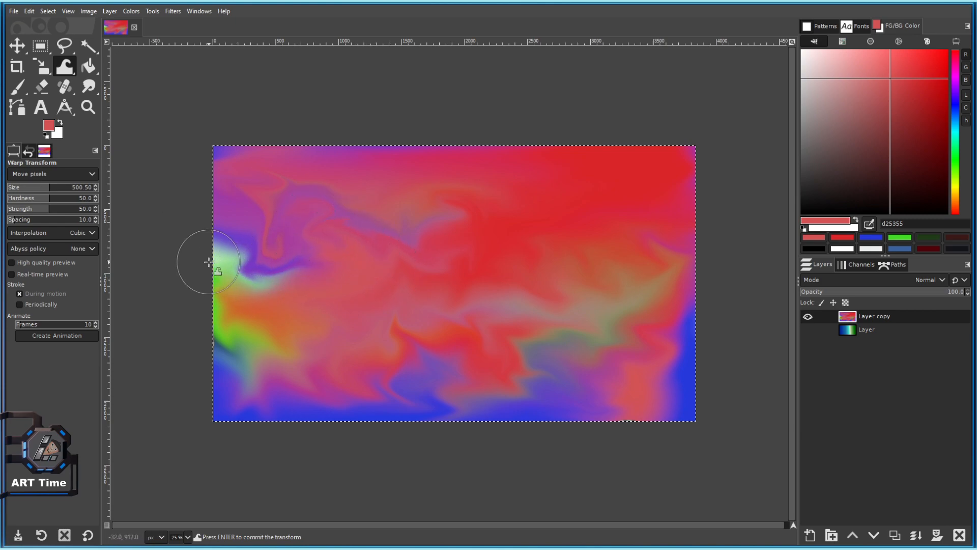
mouse_move(368, 339)
mouse_down()
mouse_move(395, 352)
mouse_move(354, 345)
mouse_move(473, 366)
mouse_move(378, 355)
mouse_move(505, 383)
mouse_move(422, 369)
mouse_move(508, 396)
mouse_move(607, 387)
mouse_move(605, 319)
mouse_move(620, 388)
mouse_move(601, 342)
mouse_move(541, 388)
mouse_move(610, 359)
mouse_up()
mouse_move(553, 204)
mouse_down()
mouse_move(490, 190)
mouse_move(446, 229)
mouse_move(460, 263)
mouse_move(446, 259)
mouse_move(433, 281)
mouse_move(426, 240)
mouse_up()
mouse_move(466, 381)
mouse_down()
mouse_move(390, 346)
mouse_move(374, 368)
mouse_move(482, 377)
mouse_up()
drag(611, 314, 649, 356)
mouse_move(430, 390)
mouse_down()
mouse_move(398, 407)
mouse_move(419, 436)
mouse_up()
drag(365, 405, 369, 430)
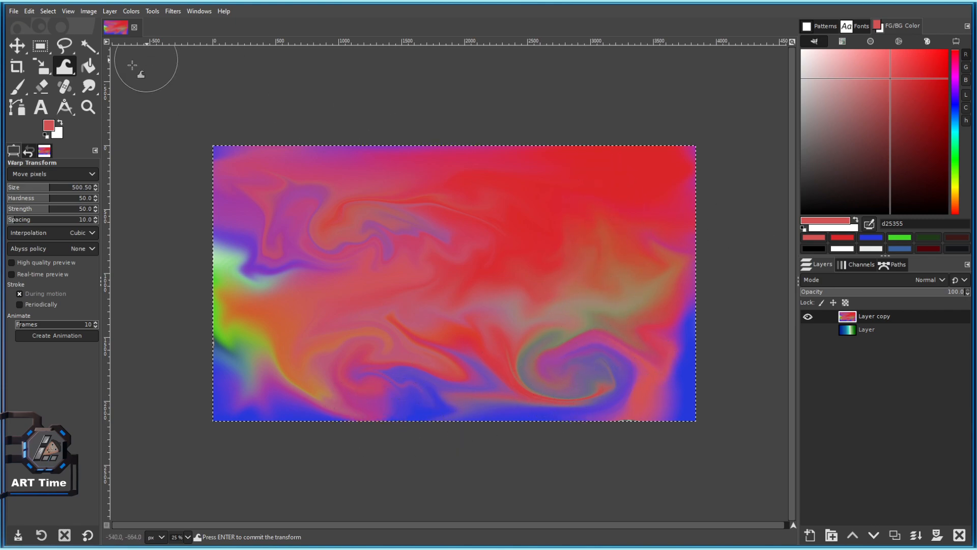
Paint broad dark blue (211588) strokes across the upper right part of the layer with the Paintbrush at size 630.
click(17, 87)
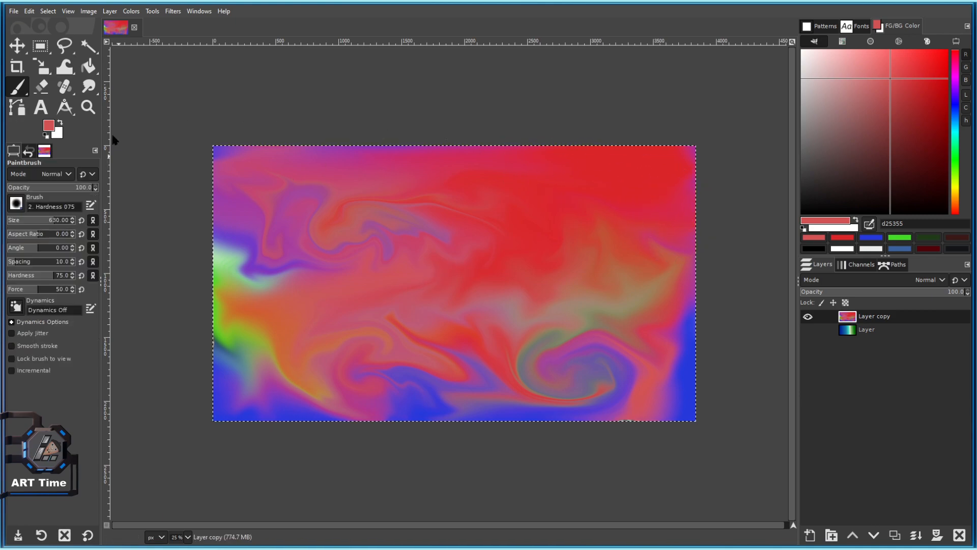
click(925, 126)
click(955, 102)
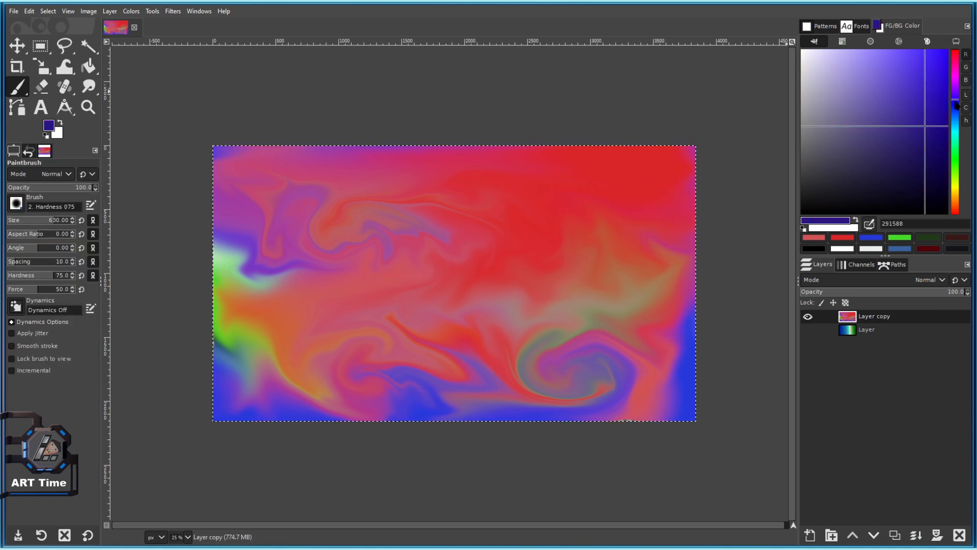
mouse_move(598, 204)
mouse_down()
mouse_move(542, 199)
mouse_move(516, 183)
mouse_move(464, 197)
mouse_move(548, 193)
mouse_move(460, 189)
mouse_move(572, 188)
mouse_move(647, 227)
mouse_move(629, 246)
mouse_move(445, 244)
mouse_move(551, 277)
mouse_move(619, 239)
mouse_move(443, 243)
mouse_move(485, 258)
mouse_move(616, 228)
mouse_move(704, 187)
mouse_move(637, 187)
mouse_move(650, 167)
mouse_move(547, 166)
mouse_move(430, 191)
mouse_move(597, 165)
mouse_move(454, 181)
mouse_move(422, 234)
mouse_move(418, 198)
mouse_move(392, 198)
mouse_up()
Smudge the dark blue paint into the surrounding red with the brush aspect ratio set to 14.
key(s)
drag(41, 236, 49, 236)
drag(497, 205, 459, 265)
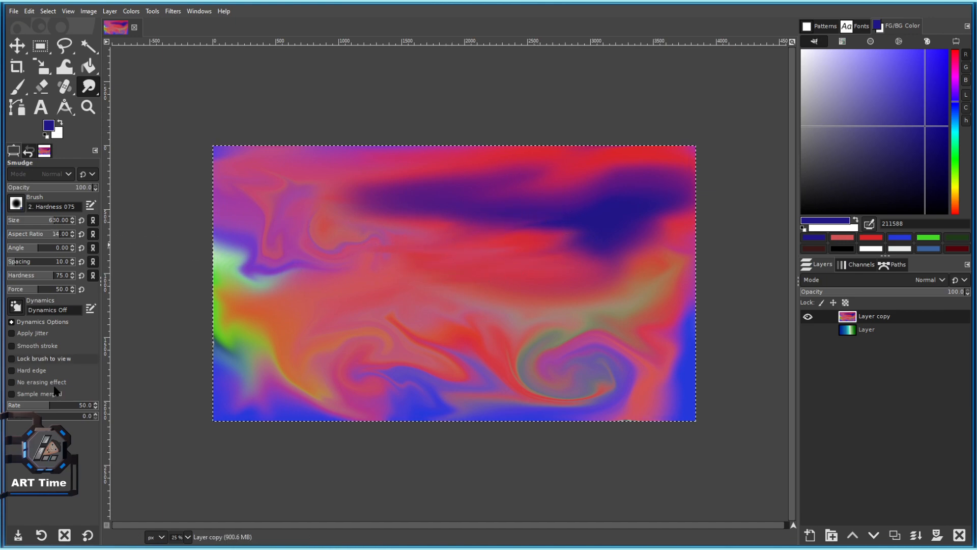
Reset the Smudge options, set size 587 and aspect ratio 8, and pull thin streaks out of the dark blue area.
click(85, 535)
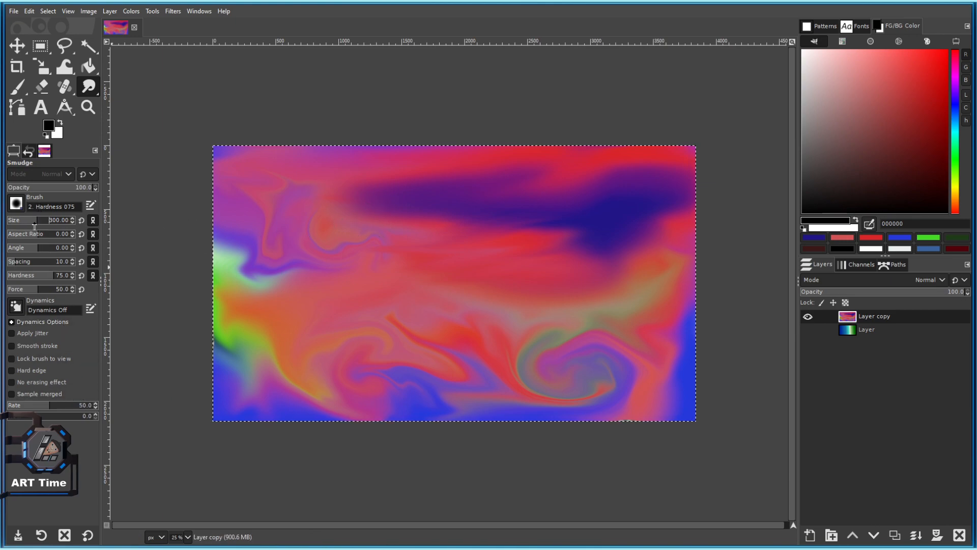
click(45, 221)
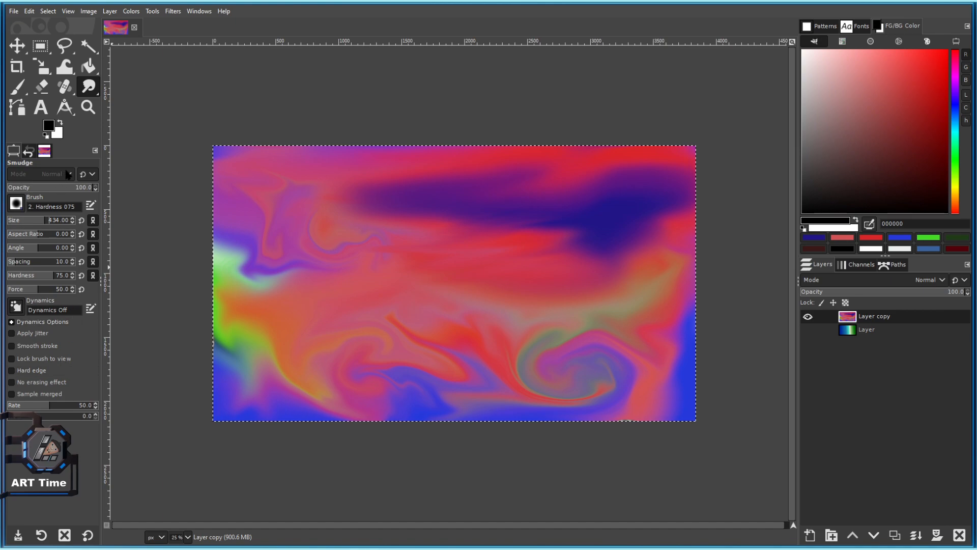
click(50, 221)
click(54, 233)
mouse_move(564, 220)
mouse_down()
mouse_move(529, 221)
mouse_move(476, 254)
mouse_move(421, 245)
mouse_move(538, 228)
mouse_move(492, 241)
mouse_move(521, 261)
mouse_move(550, 243)
mouse_move(573, 245)
mouse_move(515, 248)
mouse_move(505, 261)
mouse_move(566, 231)
mouse_move(429, 257)
mouse_move(587, 227)
mouse_move(589, 245)
mouse_move(591, 232)
mouse_move(469, 250)
mouse_up()
scroll(527, 258, up, 1)
mouse_move(408, 275)
mouse_down()
mouse_move(313, 294)
mouse_move(286, 283)
mouse_up()
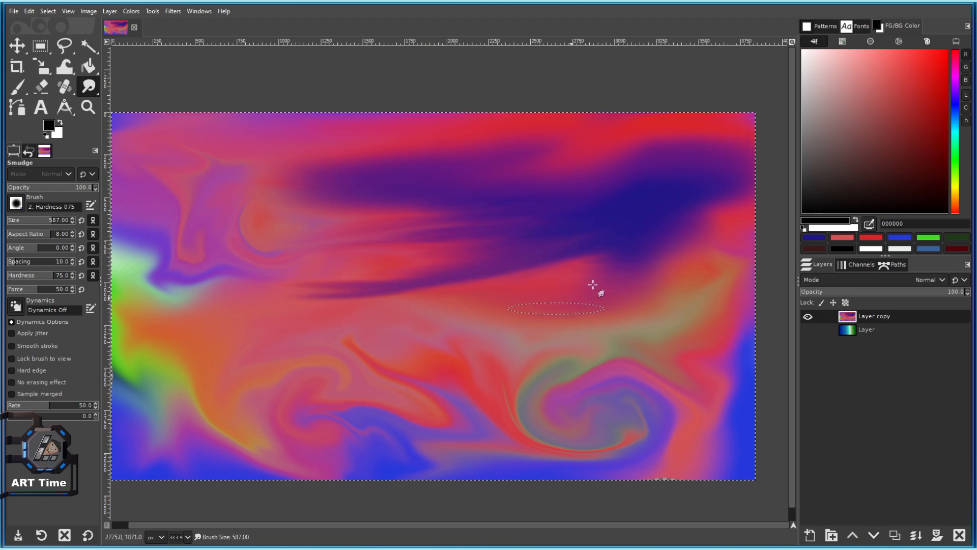
drag(530, 326, 451, 325)
scroll(544, 297, down, 2)
scroll(558, 305, up, 2)
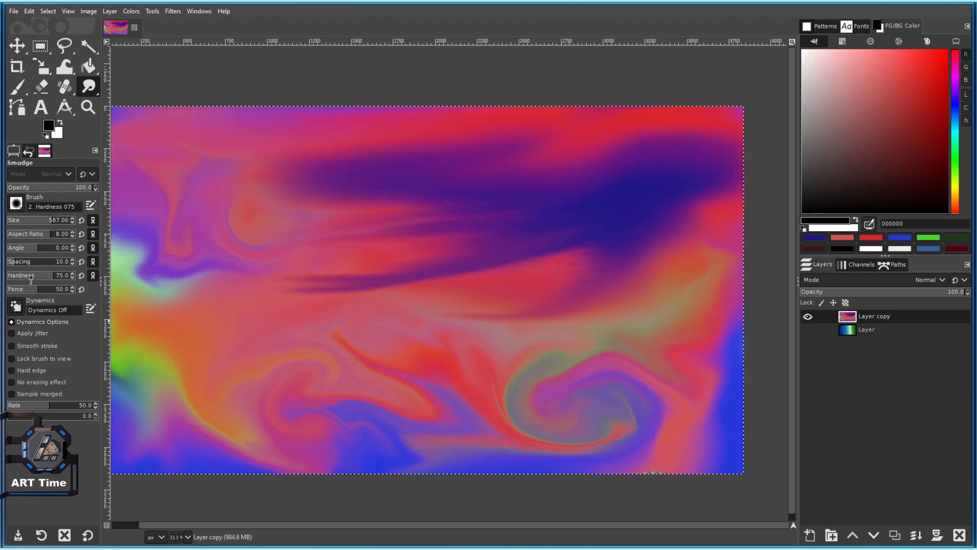
Set the Smudge size to 351 and aspect ratio to 2, and drag a curved dark blue streak below the existing ones.
click(39, 224)
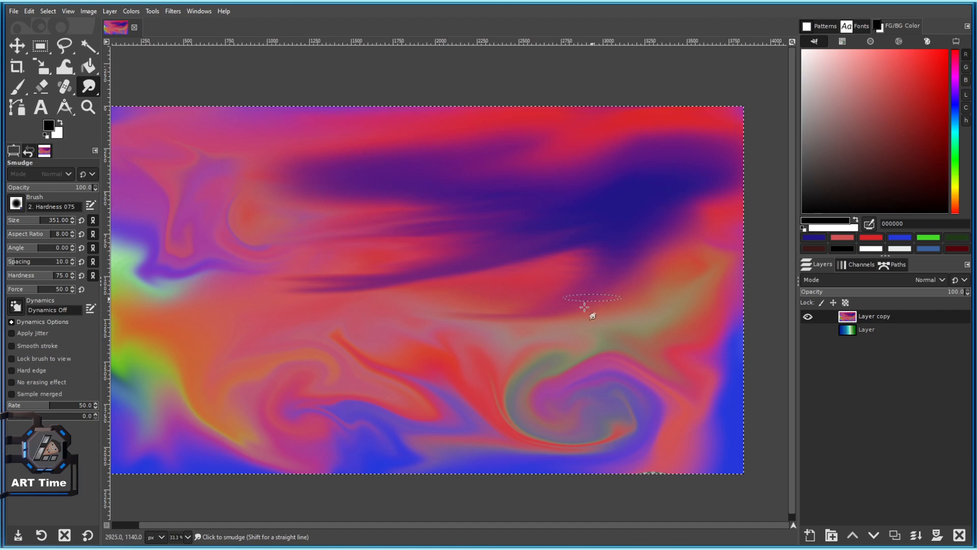
click(42, 236)
mouse_move(552, 320)
mouse_down()
mouse_move(510, 332)
mouse_move(384, 329)
mouse_up()
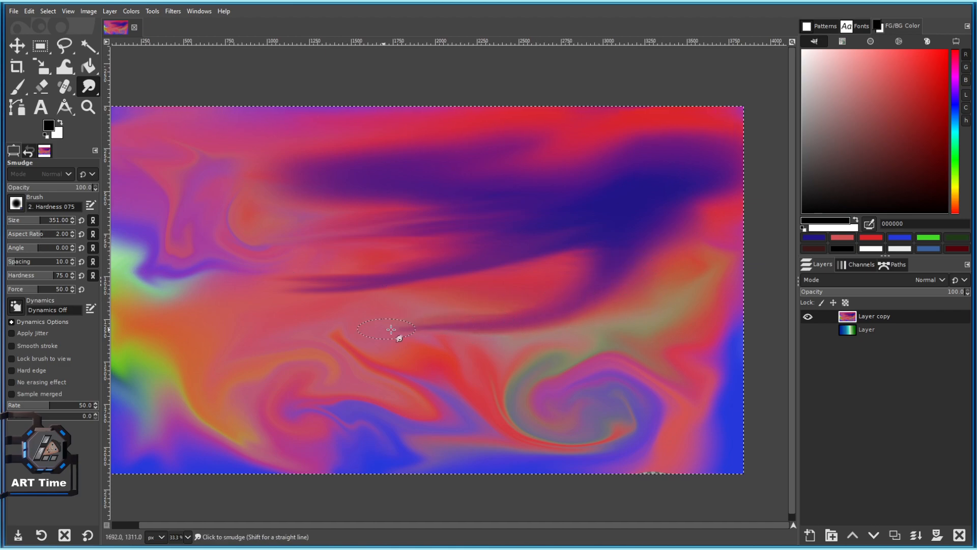
scroll(543, 338, down, 2)
scroll(534, 333, up, 2)
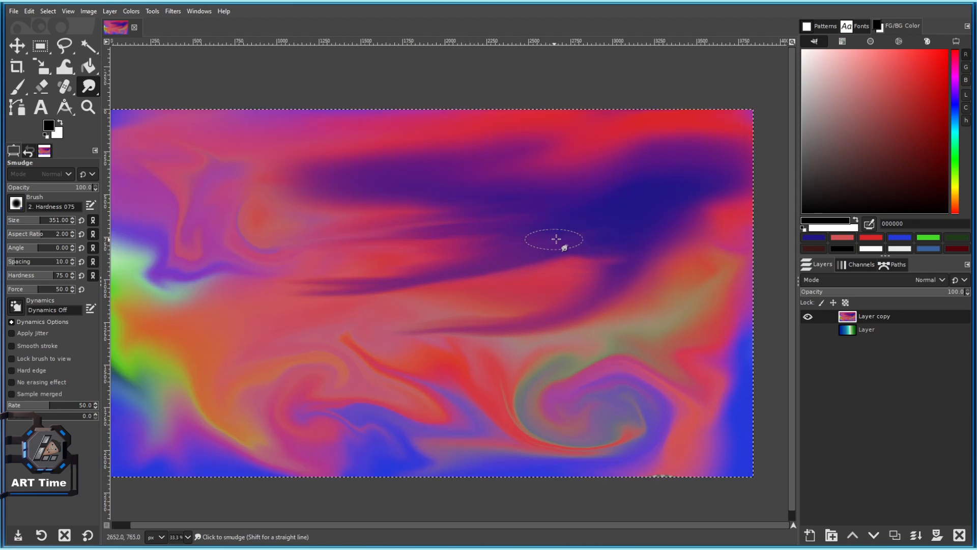
drag(563, 322, 334, 326)
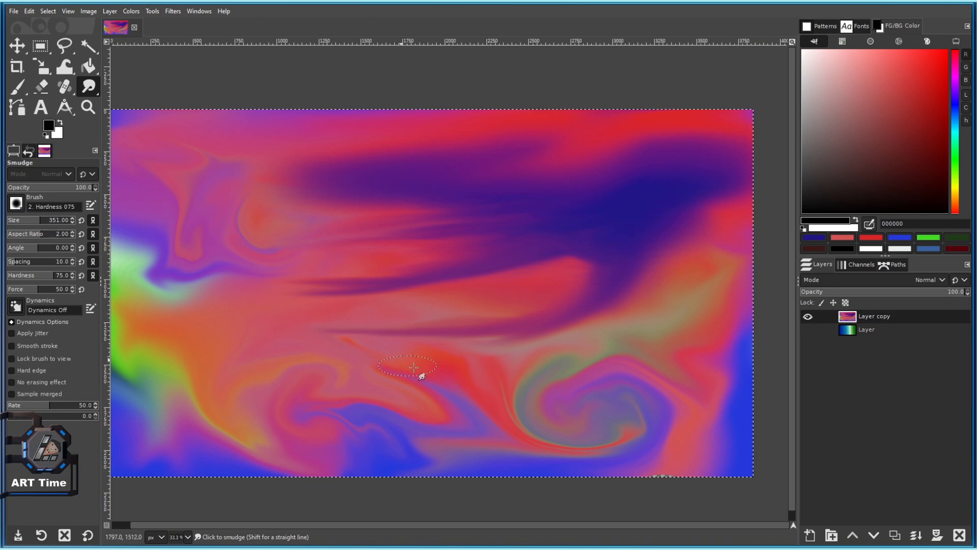
scroll(409, 363, down, 2)
Smudge over the swirls at the upper left and the colours below the dark blue area to soften them.
scroll(316, 332, up, 3)
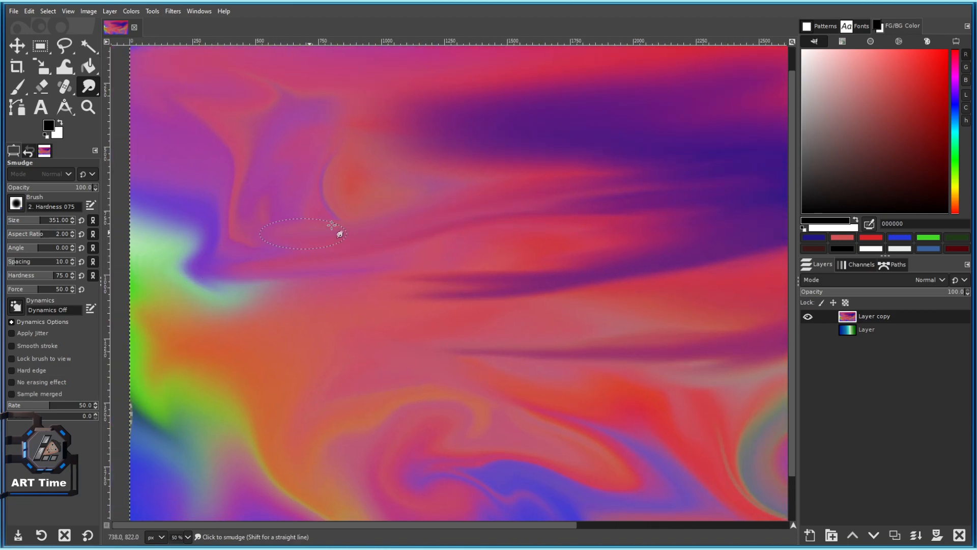
mouse_move(382, 201)
mouse_down()
mouse_move(366, 188)
mouse_move(333, 218)
mouse_up()
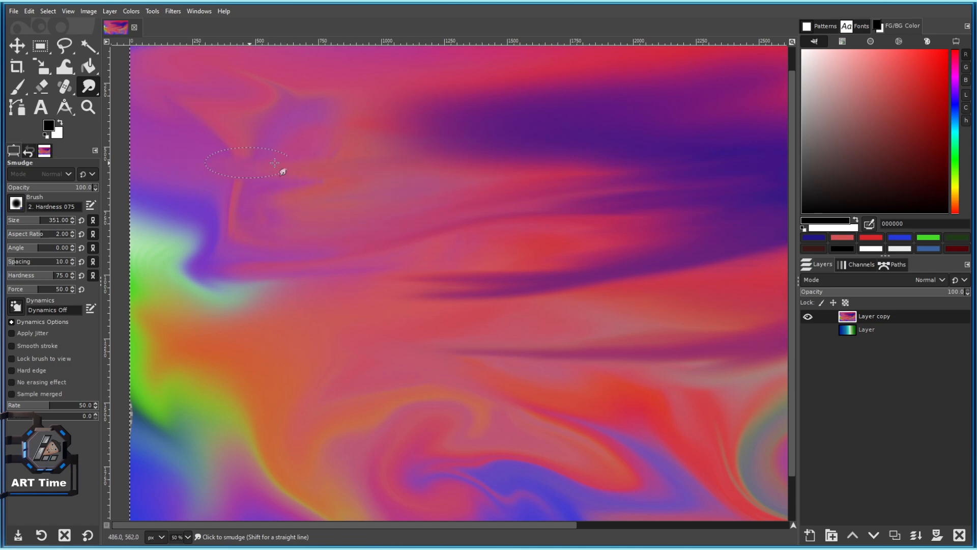
scroll(578, 233, down, 3)
scroll(453, 244, up, 1)
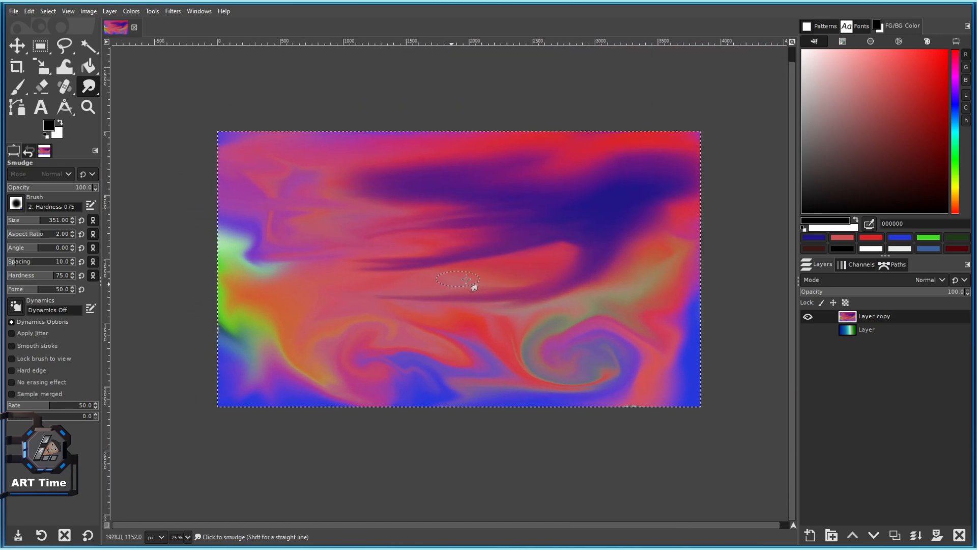
mouse_move(610, 254)
mouse_down()
mouse_move(494, 301)
mouse_move(520, 301)
mouse_move(472, 307)
mouse_up()
drag(605, 320, 534, 281)
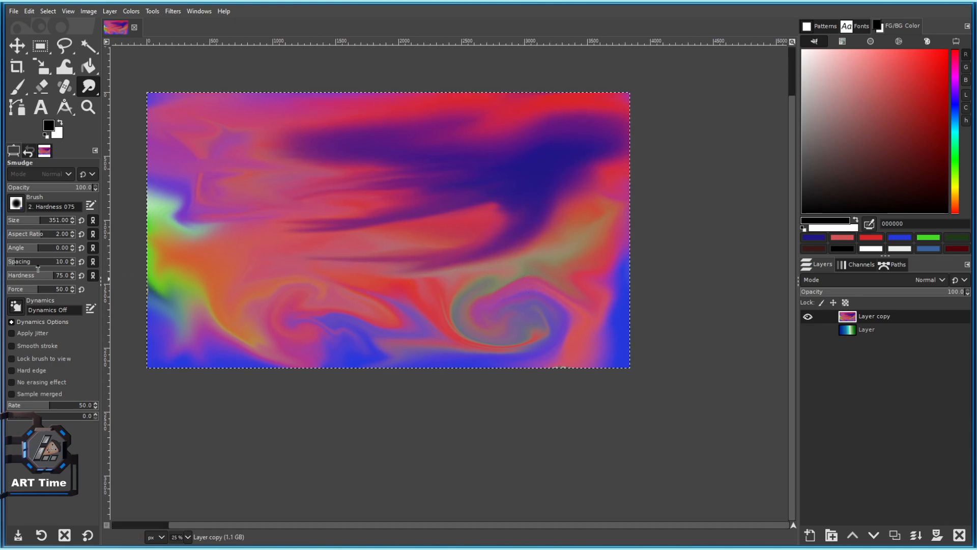
Set the Smudge size to 463 and blend the colours along the canvas's lower and right edges and through the middle.
drag(38, 219, 46, 219)
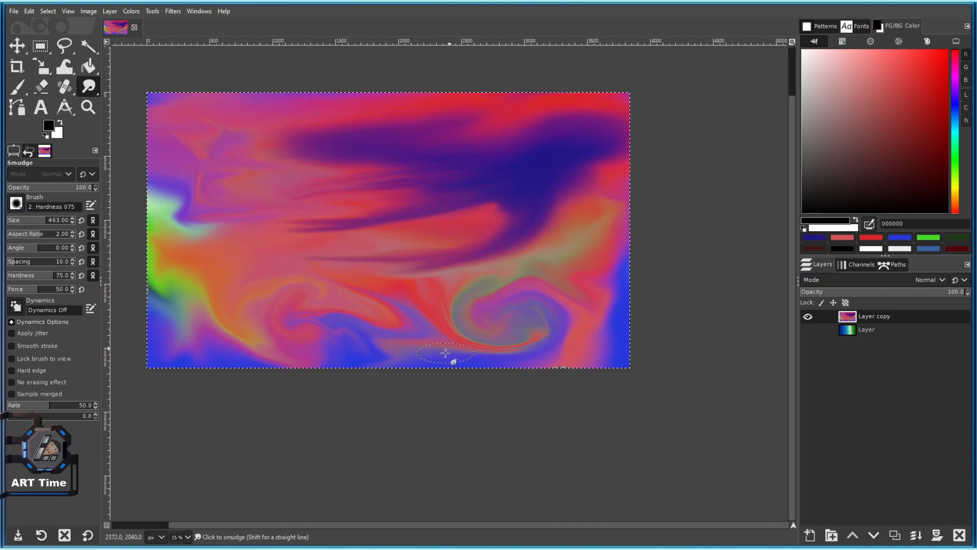
mouse_move(427, 348)
mouse_down()
mouse_move(630, 357)
mouse_move(588, 308)
mouse_move(596, 279)
mouse_move(660, 270)
mouse_up()
scroll(621, 257, left, 5)
mouse_move(430, 356)
mouse_down()
mouse_move(383, 344)
mouse_move(421, 339)
mouse_move(365, 333)
mouse_move(338, 354)
mouse_up()
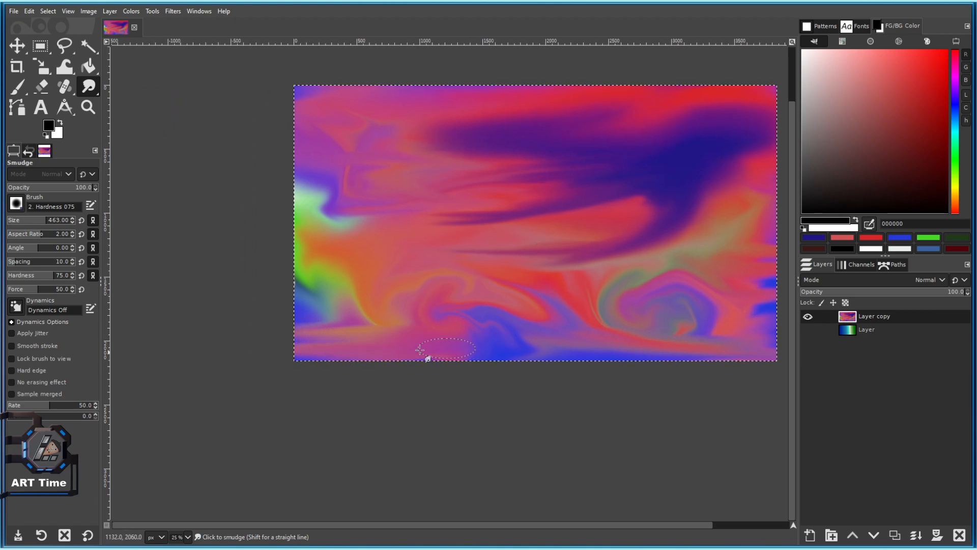
scroll(394, 196, up, 2)
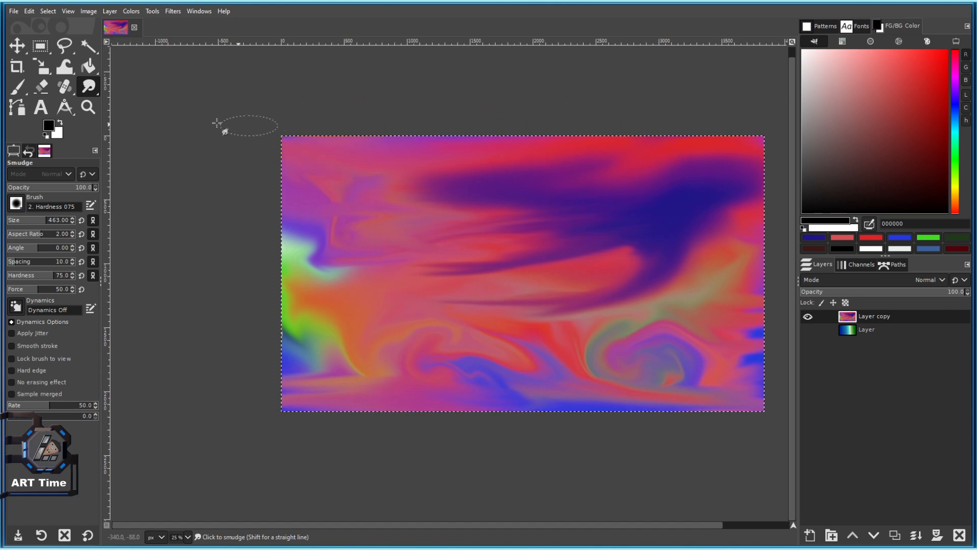
scroll(518, 269, down, 2)
drag(502, 271, 417, 274)
scroll(407, 239, up, 2)
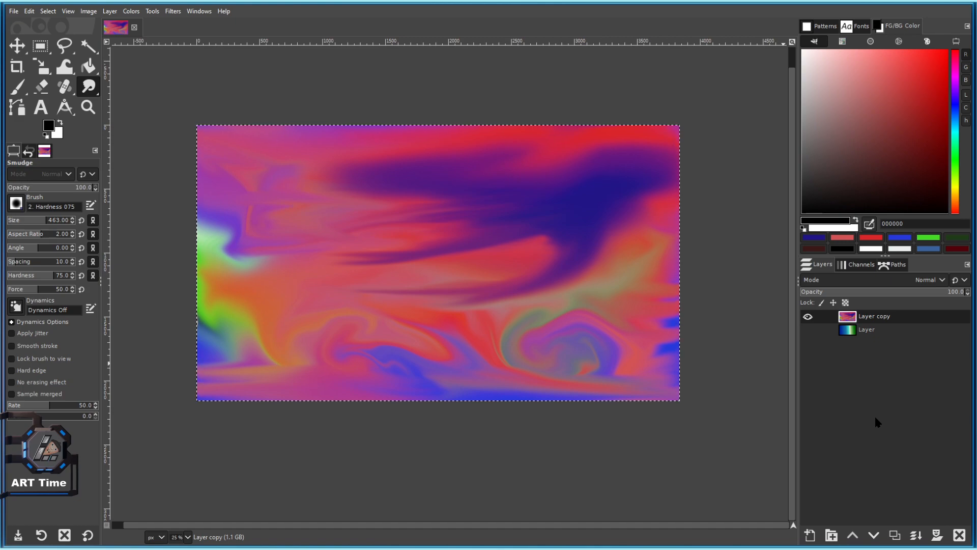
Duplicate the painted layer copy and save the file.
click(894, 534)
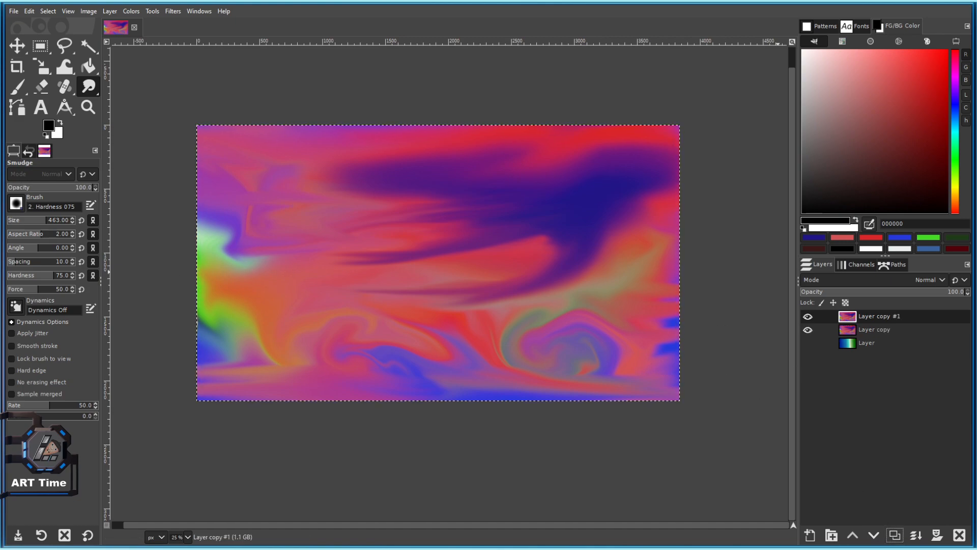
key(ctrl+s)
drag(571, 287, 551, 326)
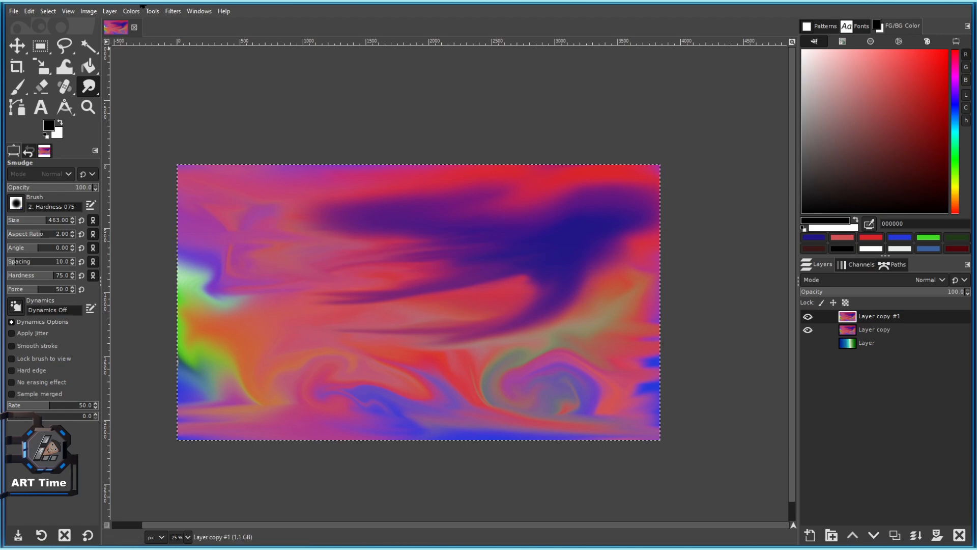
Shift the duplicated layer's hue with Hue-Chroma so its reds turn blue and violet.
click(130, 11)
click(153, 49)
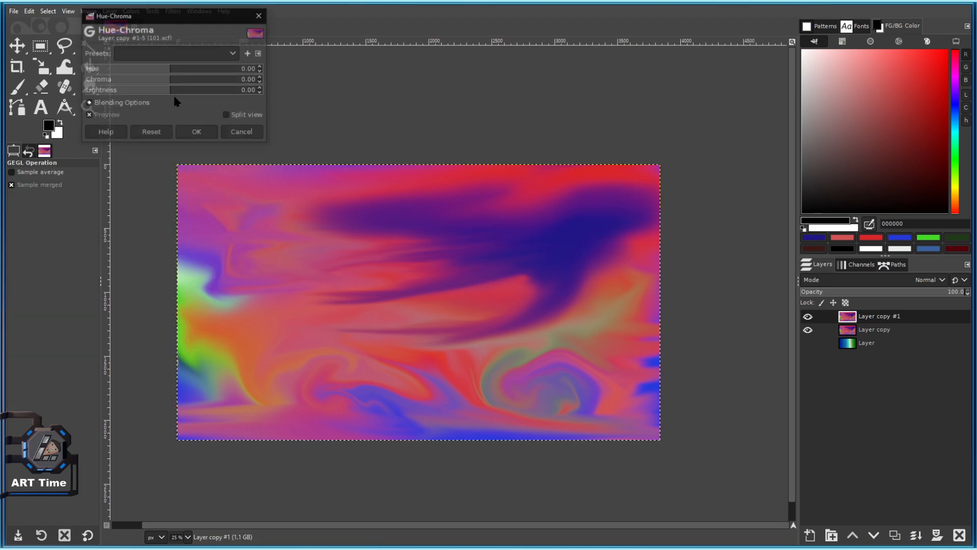
click(110, 68)
mouse_move(111, 61)
mouse_down()
mouse_move(92, 61)
mouse_move(125, 70)
mouse_up()
click(192, 135)
Erase broad patches in the centre and upper right of the recoloured layer with the Eraser at size 869.
click(42, 86)
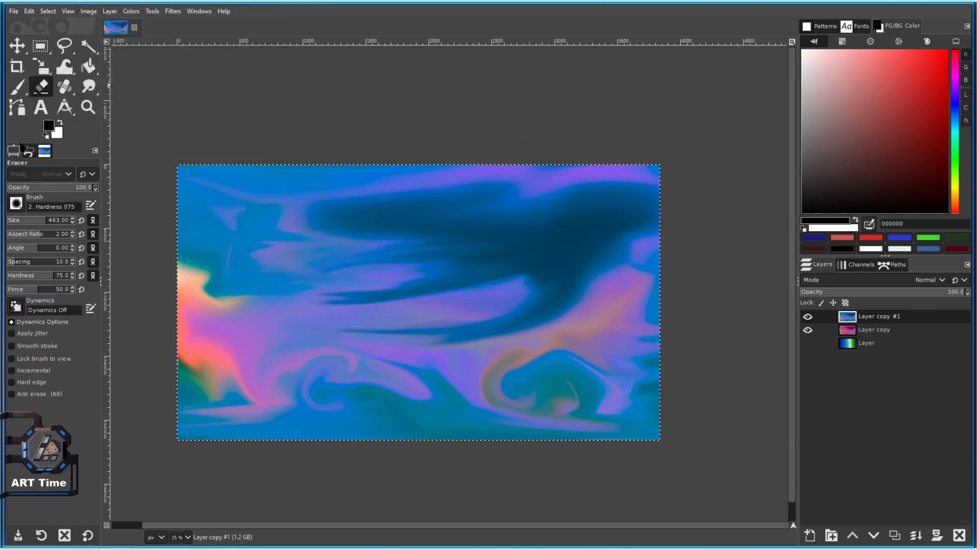
drag(438, 240, 493, 244)
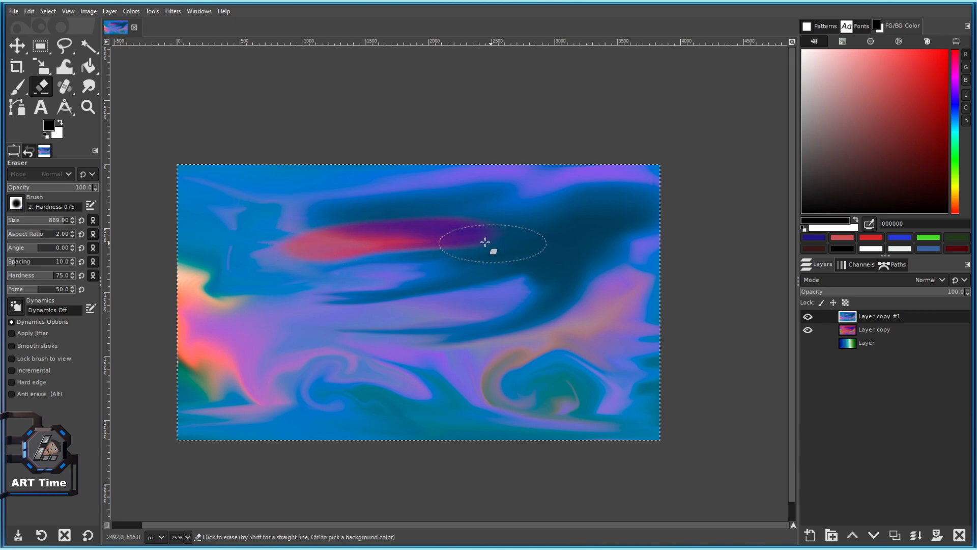
shift+click(605, 266)
mouse_move(605, 267)
mouse_down()
mouse_move(493, 334)
mouse_move(593, 190)
mouse_up()
Reduce the Eraser size to 597 and erase more of the recoloured layer across its left side, middle and right edge.
drag(80, 221, 48, 220)
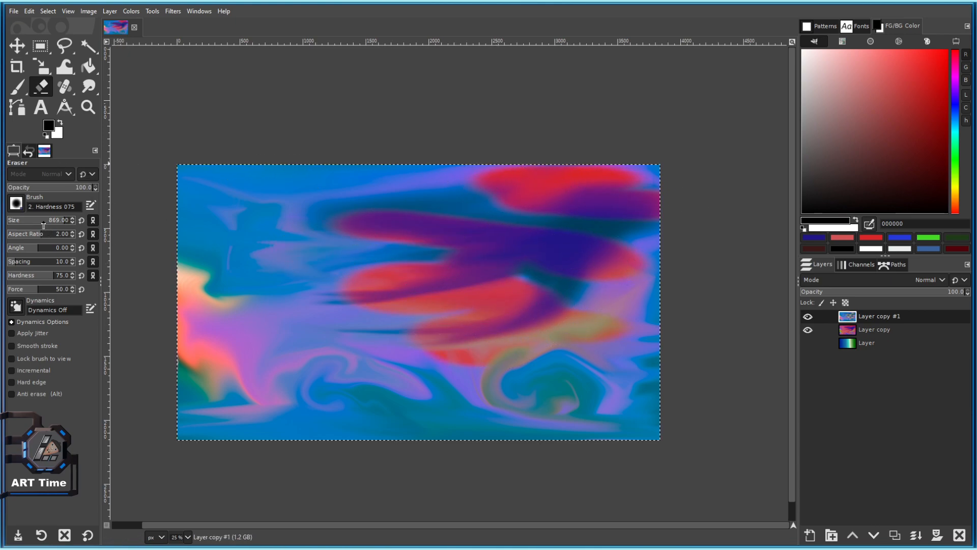
mouse_move(255, 222)
mouse_down()
mouse_move(343, 201)
mouse_move(399, 211)
mouse_move(350, 277)
mouse_move(266, 286)
mouse_move(432, 348)
mouse_move(351, 347)
mouse_move(275, 327)
mouse_move(372, 295)
mouse_up()
mouse_move(498, 316)
mouse_down()
mouse_move(571, 336)
mouse_move(570, 294)
mouse_move(509, 271)
mouse_move(551, 275)
mouse_move(575, 298)
mouse_move(551, 301)
mouse_move(388, 245)
mouse_move(422, 268)
mouse_move(301, 247)
mouse_move(294, 259)
mouse_move(311, 252)
mouse_move(246, 242)
mouse_move(234, 214)
mouse_move(177, 251)
mouse_move(168, 277)
mouse_move(267, 290)
mouse_up()
scroll(369, 311, down, 2)
scroll(376, 308, up, 3)
drag(377, 308, 435, 250)
drag(751, 326, 576, 303)
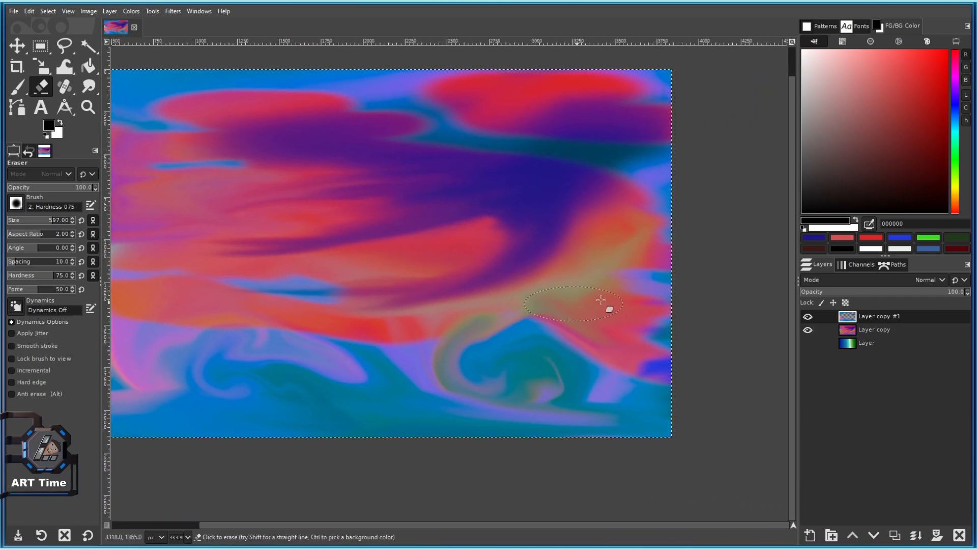
scroll(581, 265, up, 3)
scroll(581, 264, left, 3)
click(131, 12)
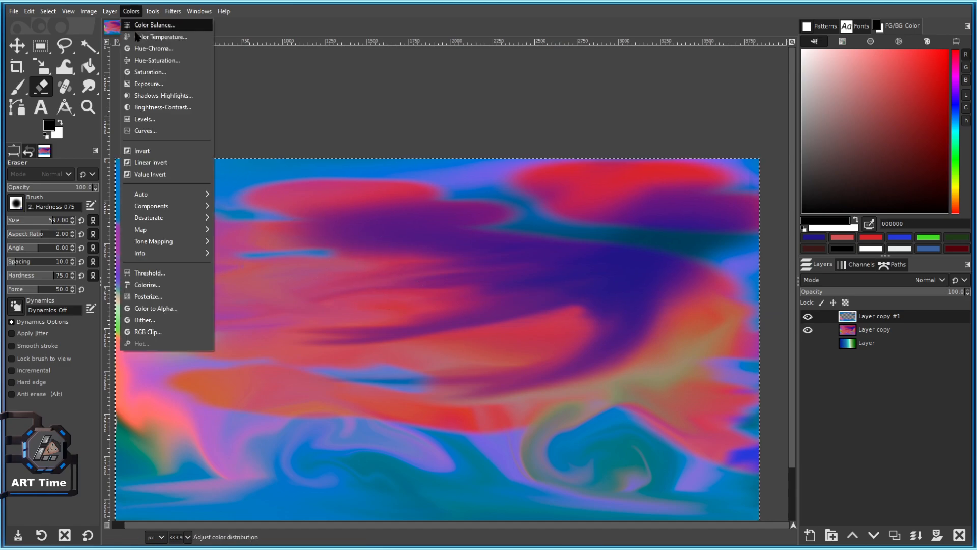
click(143, 49)
drag(153, 68, 45, 52)
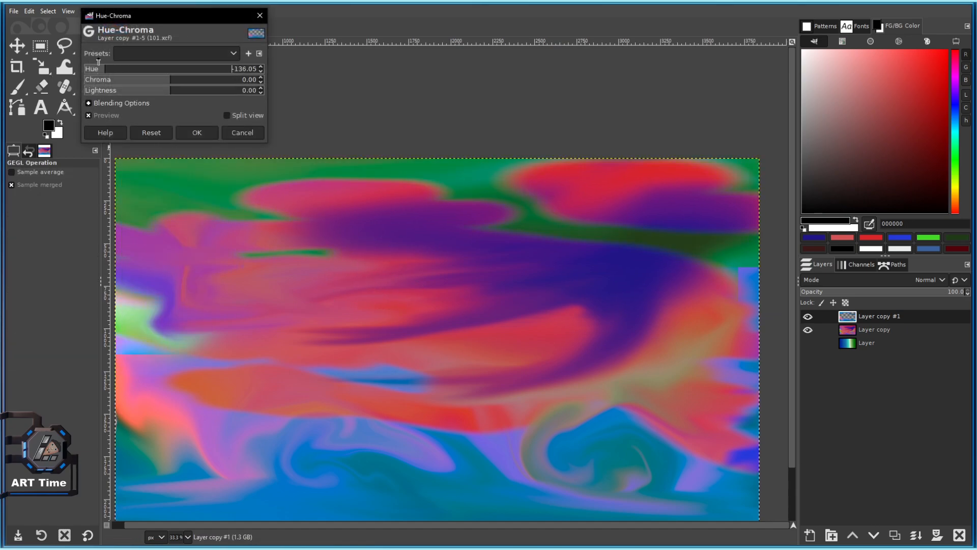
scroll(379, 305, down, 3)
scroll(376, 300, up, 2)
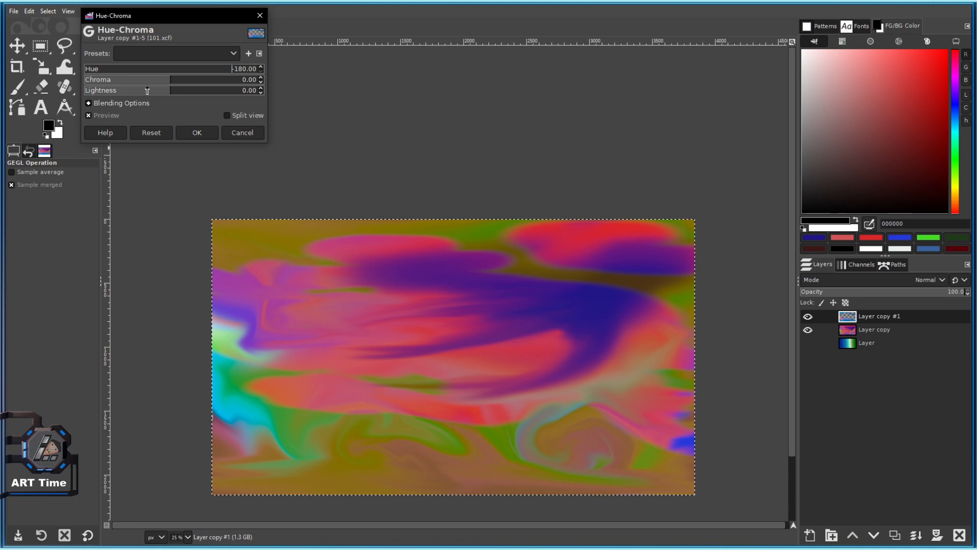
drag(151, 73, 226, 70)
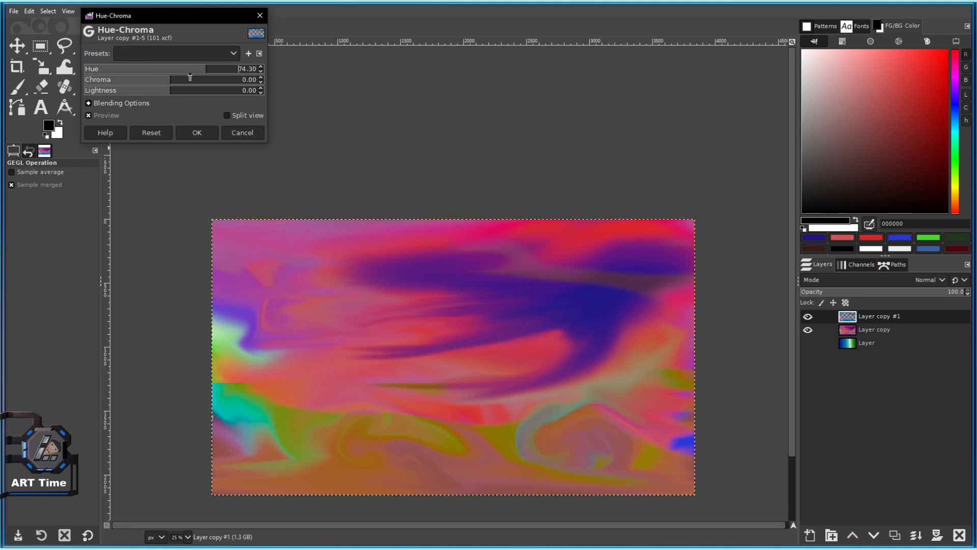
click(246, 132)
click(128, 11)
click(152, 37)
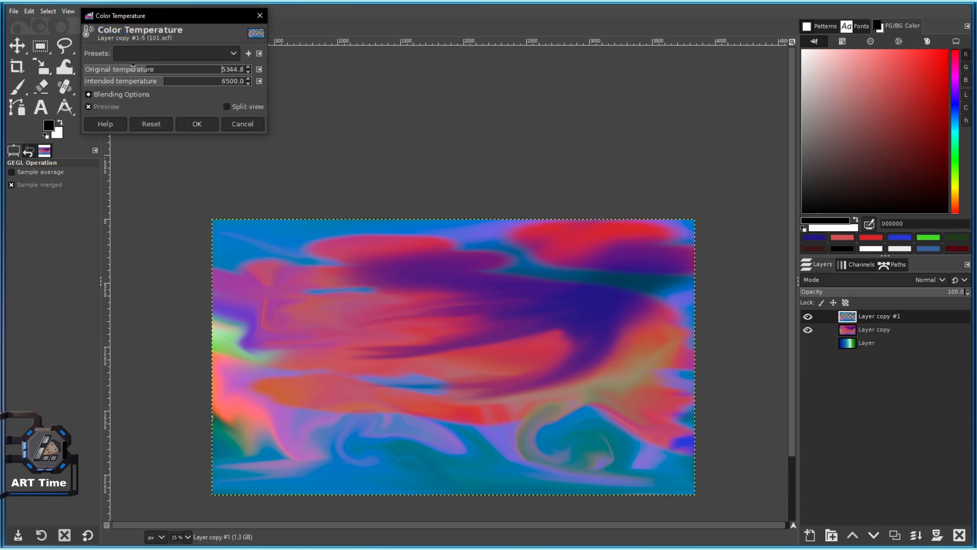
drag(144, 69, 91, 66)
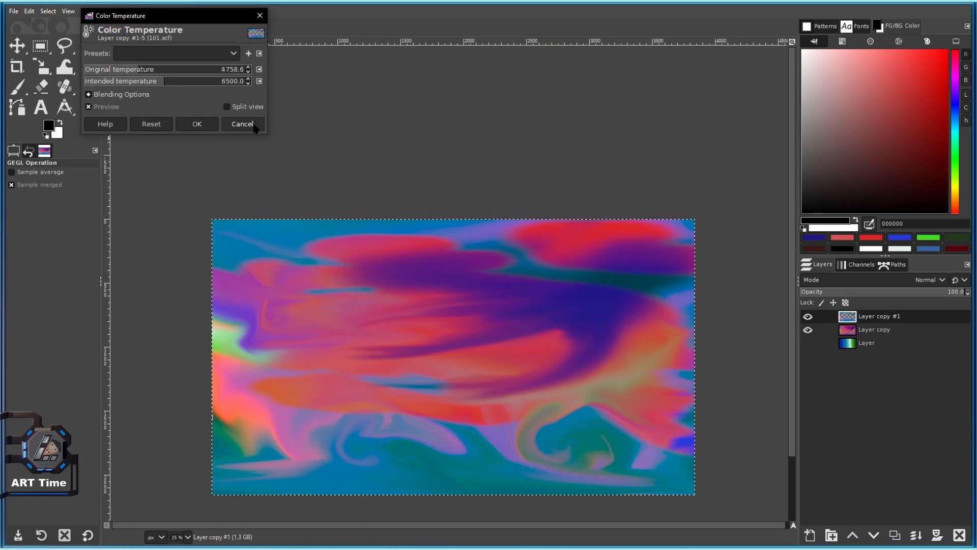
click(254, 126)
click(131, 11)
click(153, 37)
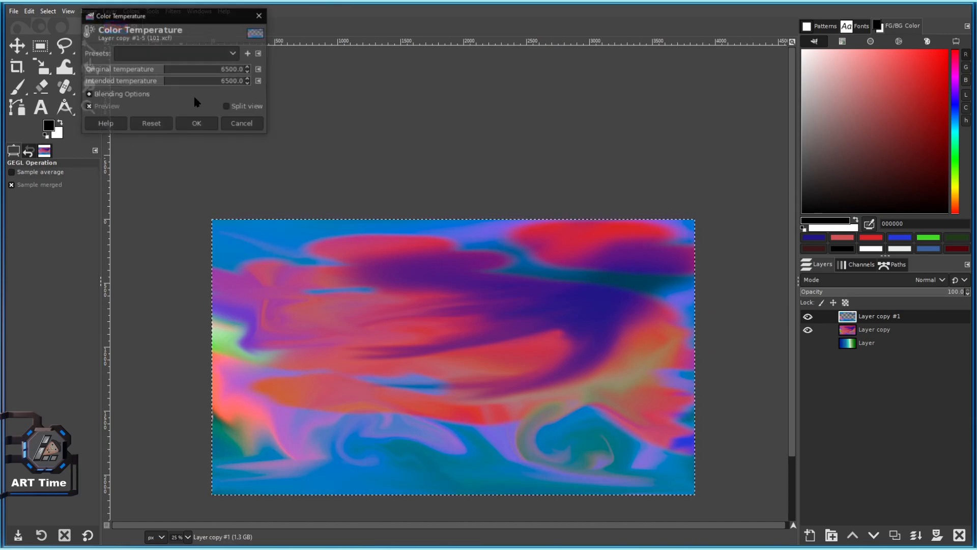
click(246, 124)
Duplicate Layer copy and shift the hue of Layer copy #1 with Hue-Chroma so its blues turn pink and magenta.
click(868, 331)
click(896, 536)
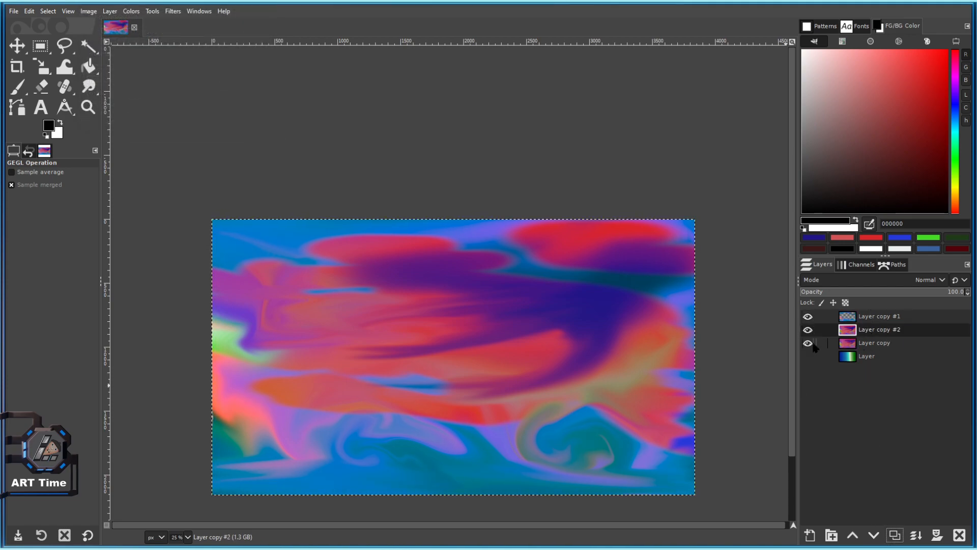
click(870, 318)
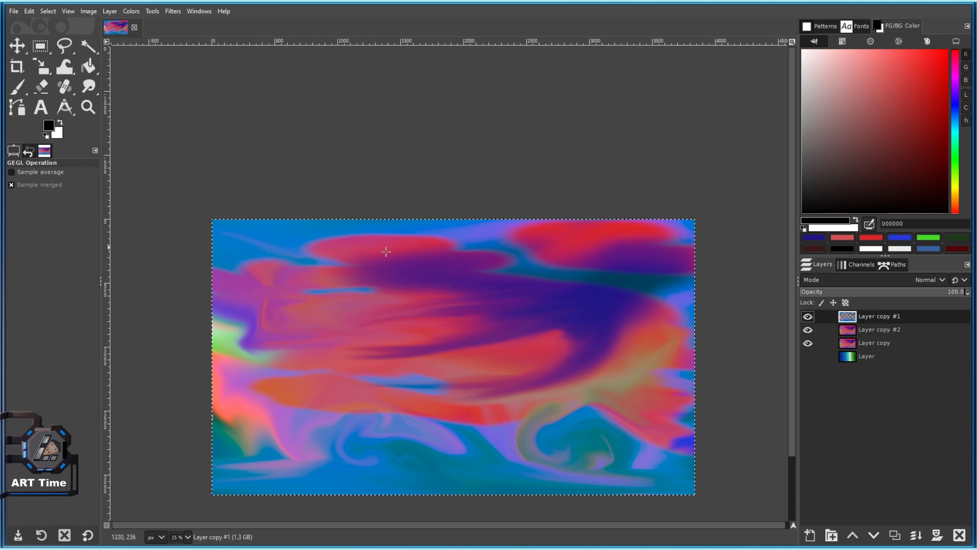
click(131, 12)
click(156, 47)
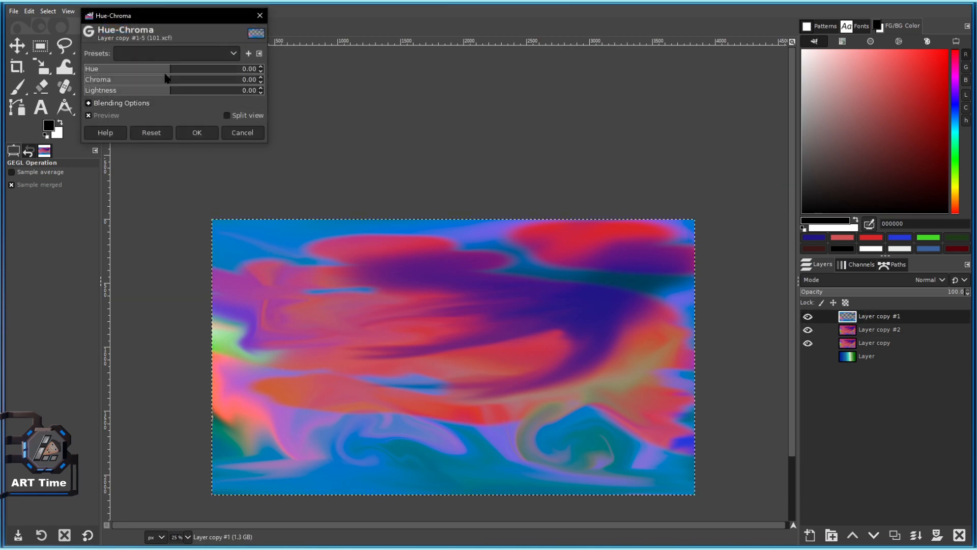
drag(128, 67, 215, 75)
click(211, 134)
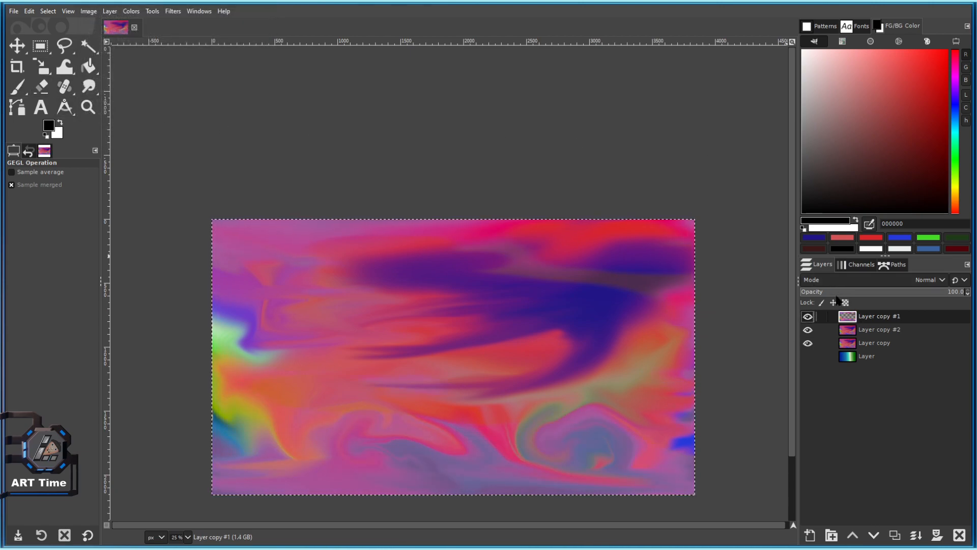
Set the saturation scale of Layer copy #1 to 1.169 and try an Exposure adjustment on it.
click(131, 11)
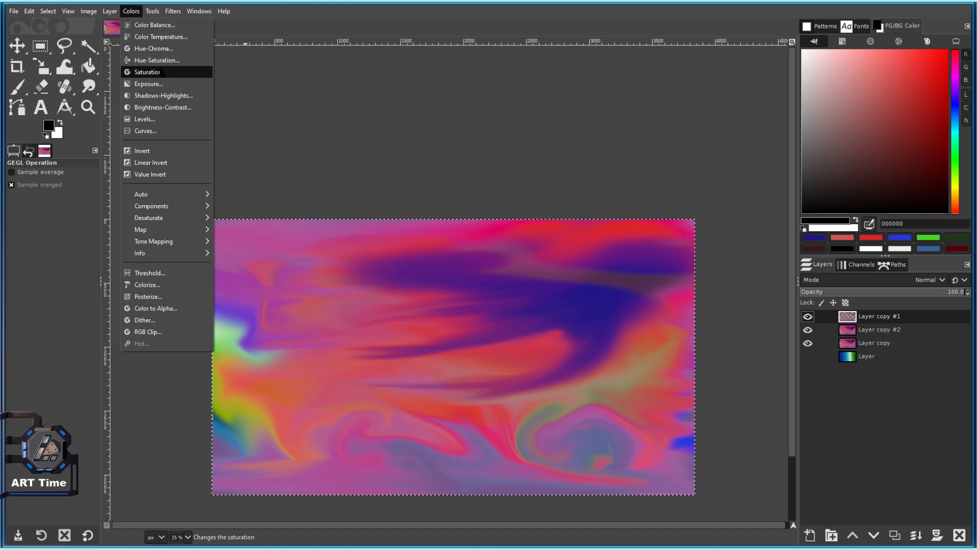
click(162, 72)
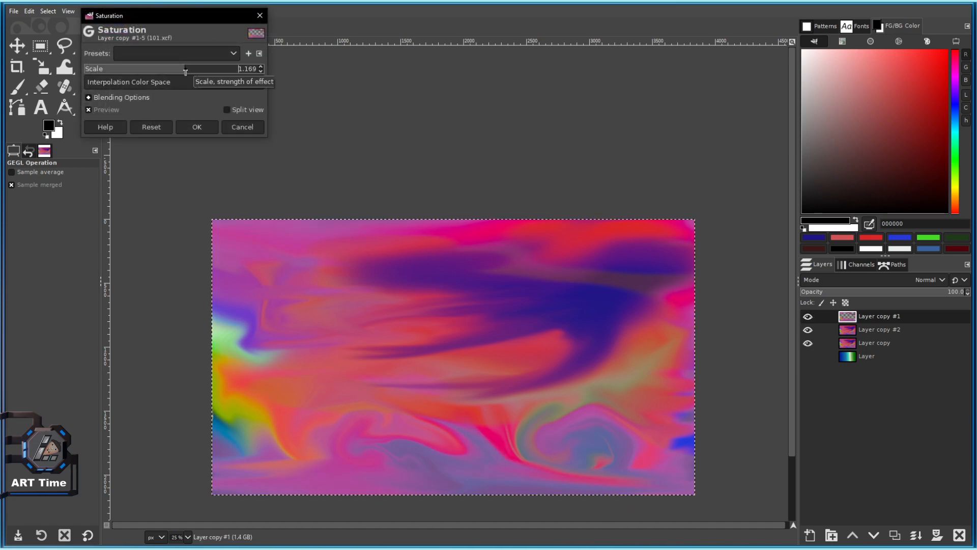
click(197, 127)
click(131, 11)
click(163, 84)
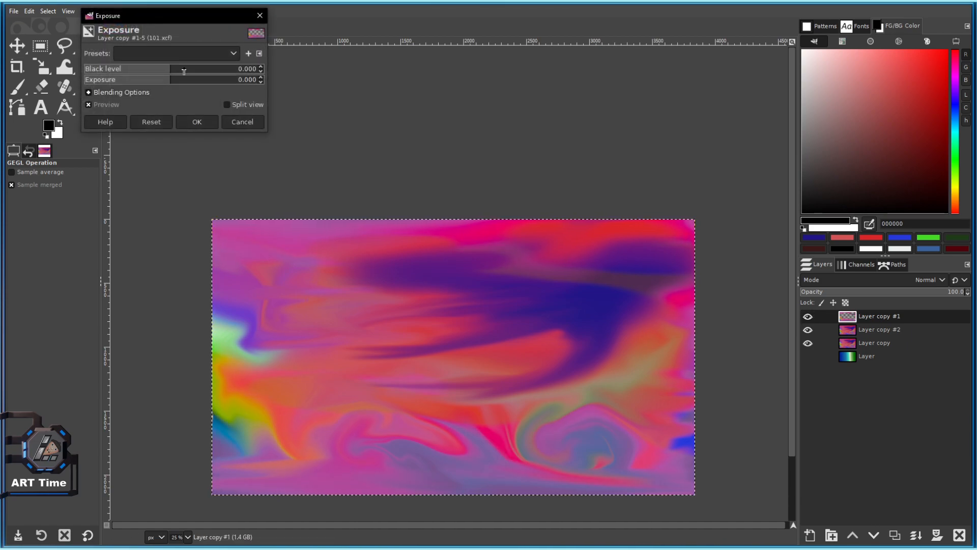
click(197, 122)
Turn Layer copy #1 strongly red-orange with Color Temperature, using an original temperature of 2103.4 and an intended temperature of 6500.
click(131, 11)
click(162, 35)
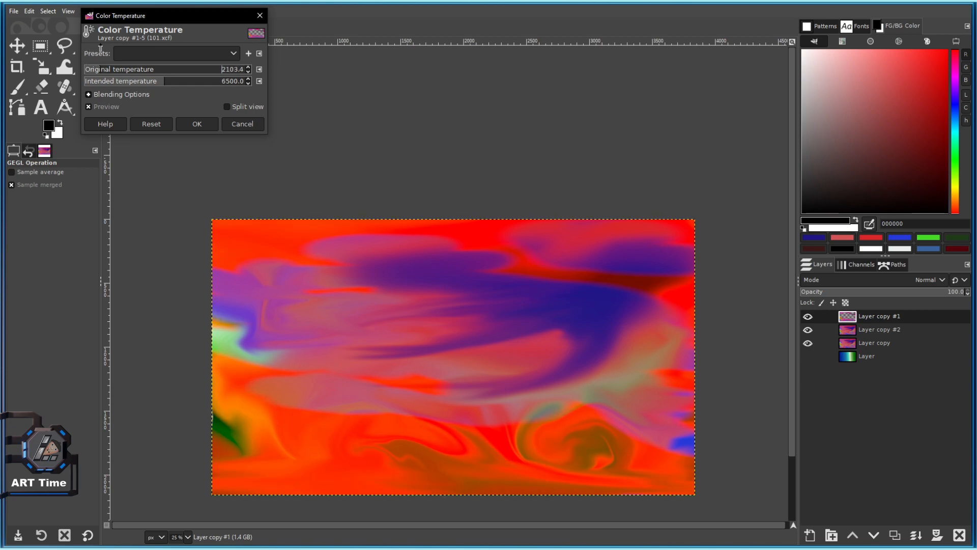
click(185, 127)
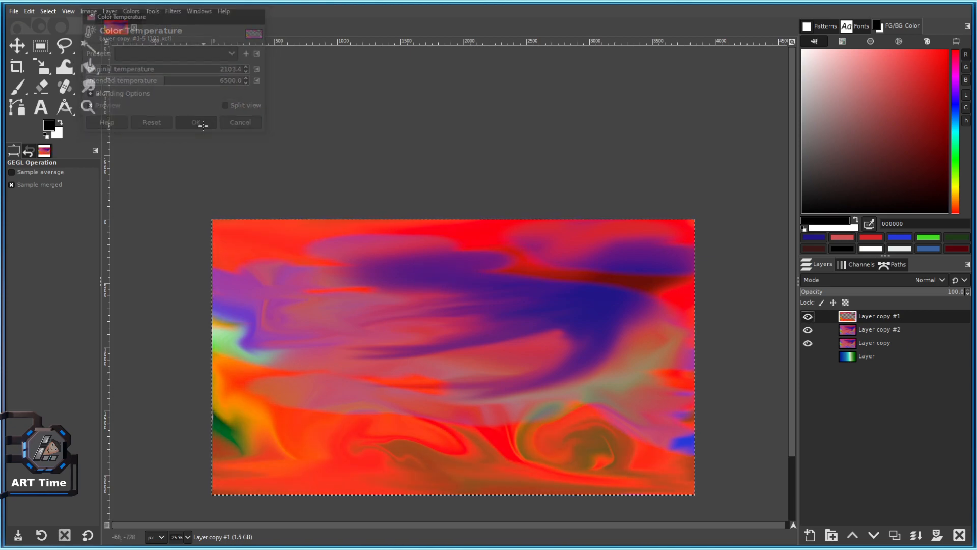
Smudge the purple and pink areas of Layer copy #2 across its left side and centre with the Smudge tool at size 597.
click(83, 90)
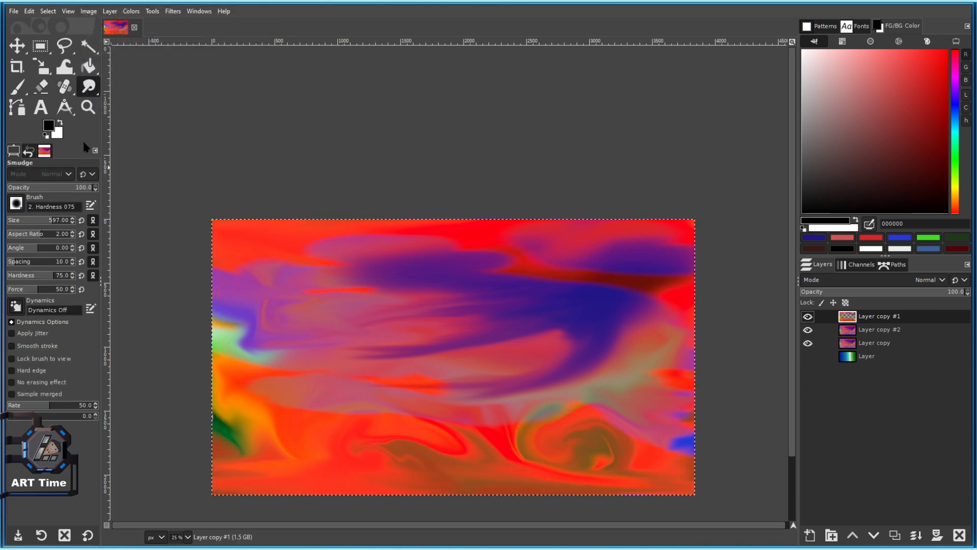
drag(529, 278, 345, 286)
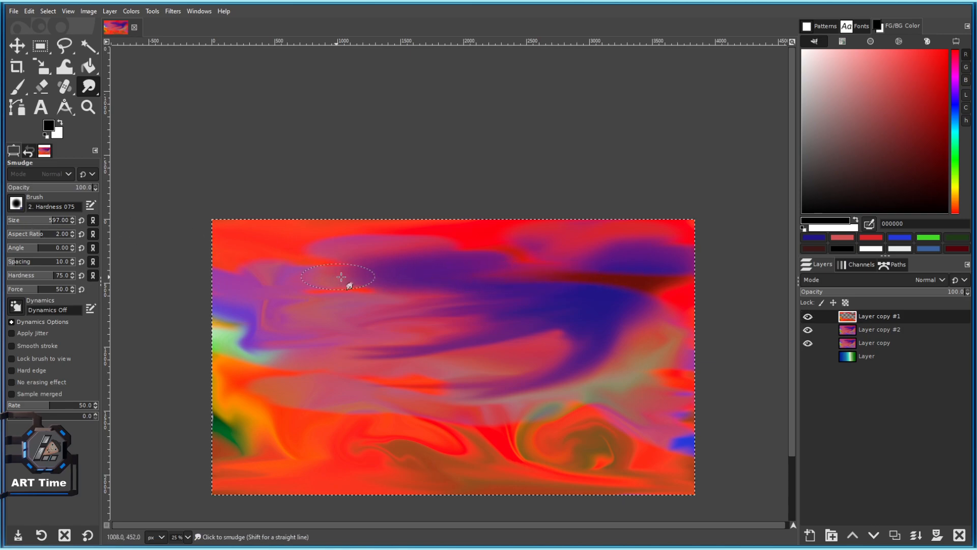
key(Page_Down)
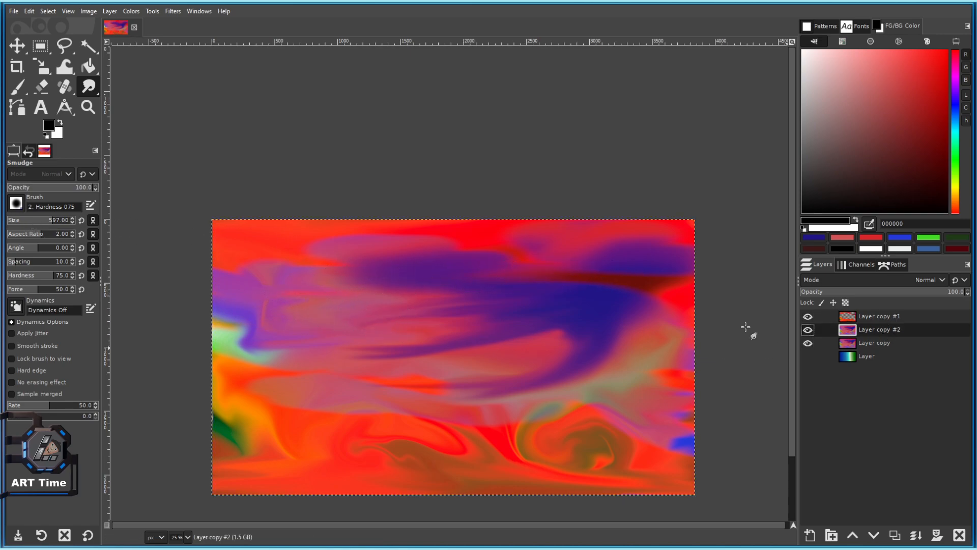
drag(302, 294, 249, 313)
drag(389, 346, 279, 335)
mouse_move(443, 284)
mouse_down()
mouse_move(584, 316)
mouse_move(587, 345)
mouse_move(579, 365)
mouse_move(543, 380)
mouse_move(441, 388)
mouse_up()
scroll(441, 389, down, 3)
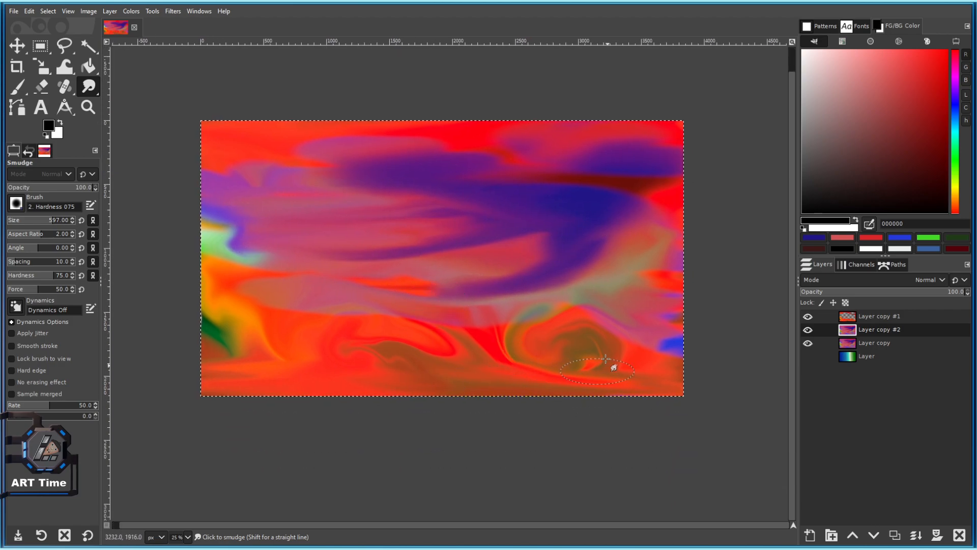
Merge Layer copy #1 down into Layer copy #2.
click(858, 344)
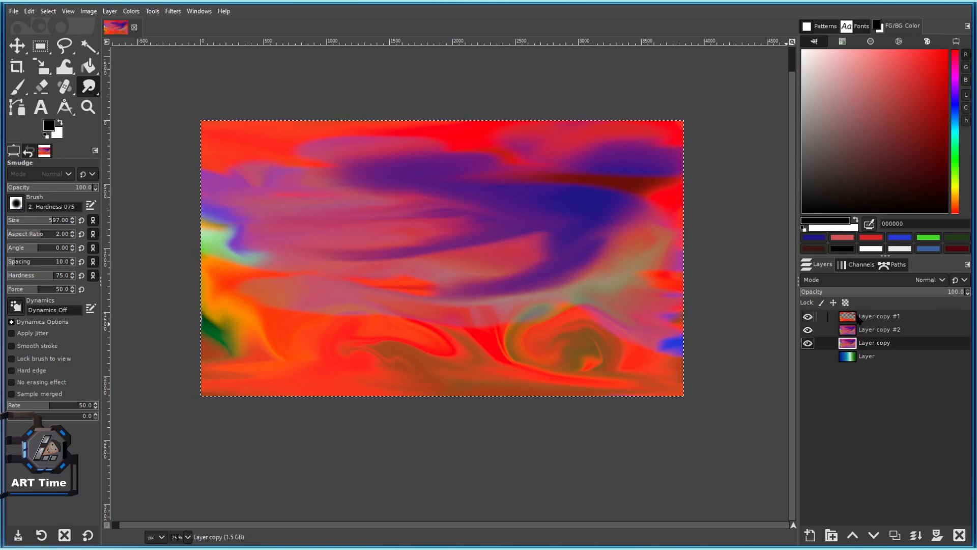
right_click(859, 318)
click(896, 107)
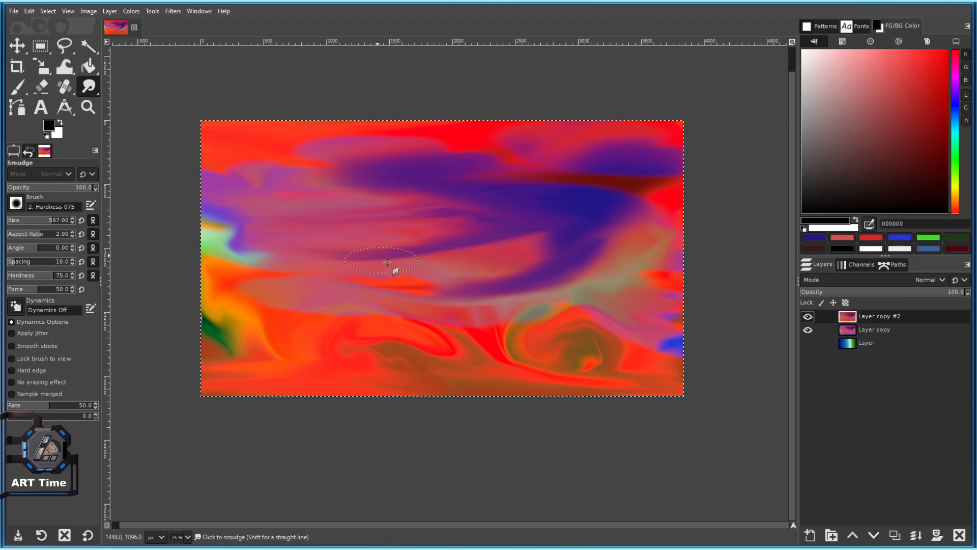
Smudge the merged layer, pulling the pale green streak across the middle, blending out the lower centre swirls and dragging the right-hand olive tones inward.
drag(381, 260, 404, 287)
mouse_move(446, 259)
mouse_down()
mouse_move(560, 264)
mouse_move(483, 283)
mouse_move(516, 294)
mouse_move(467, 313)
mouse_move(359, 306)
mouse_up()
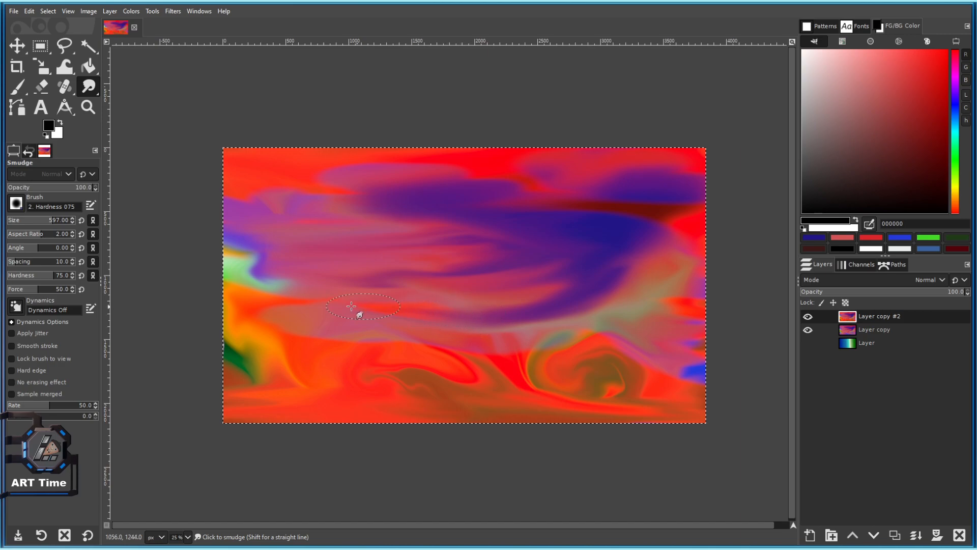
mouse_move(507, 327)
mouse_down()
mouse_move(493, 331)
mouse_move(488, 359)
mouse_move(361, 328)
mouse_up()
mouse_move(239, 275)
mouse_down()
mouse_move(388, 286)
mouse_move(410, 273)
mouse_move(517, 329)
mouse_move(585, 292)
mouse_move(546, 355)
mouse_move(548, 340)
mouse_move(547, 376)
mouse_up()
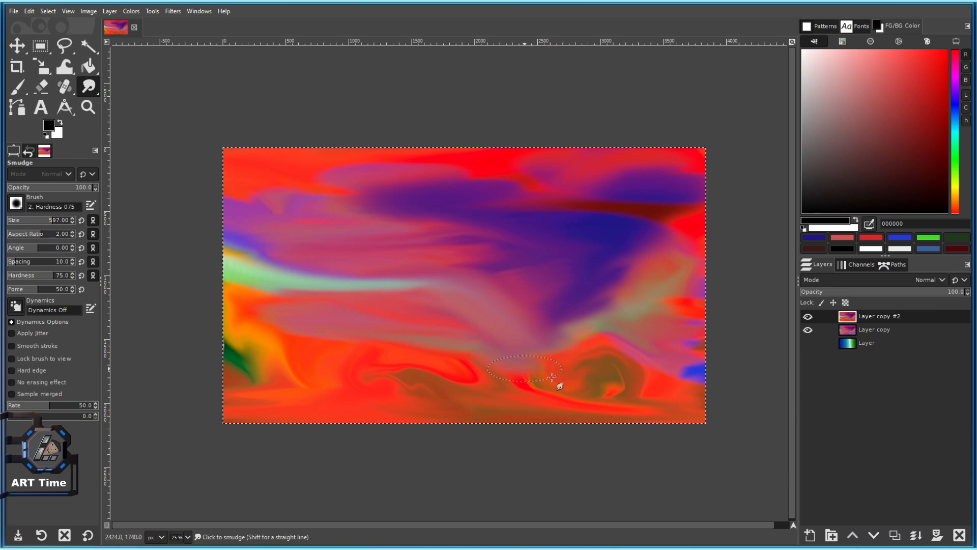
mouse_move(360, 350)
mouse_down()
mouse_move(411, 360)
mouse_move(445, 391)
mouse_up()
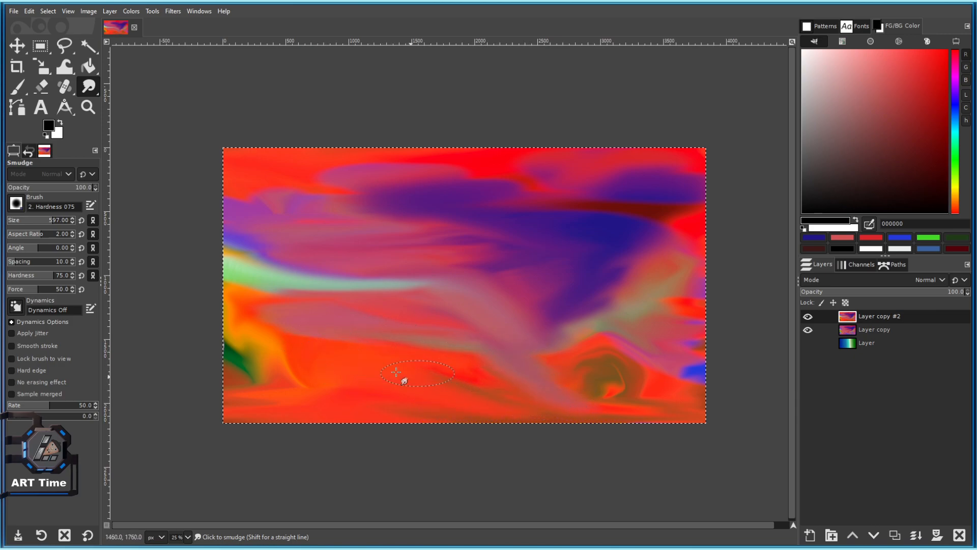
mouse_move(278, 364)
mouse_down()
mouse_move(293, 381)
mouse_move(383, 406)
mouse_move(292, 379)
mouse_move(423, 394)
mouse_up()
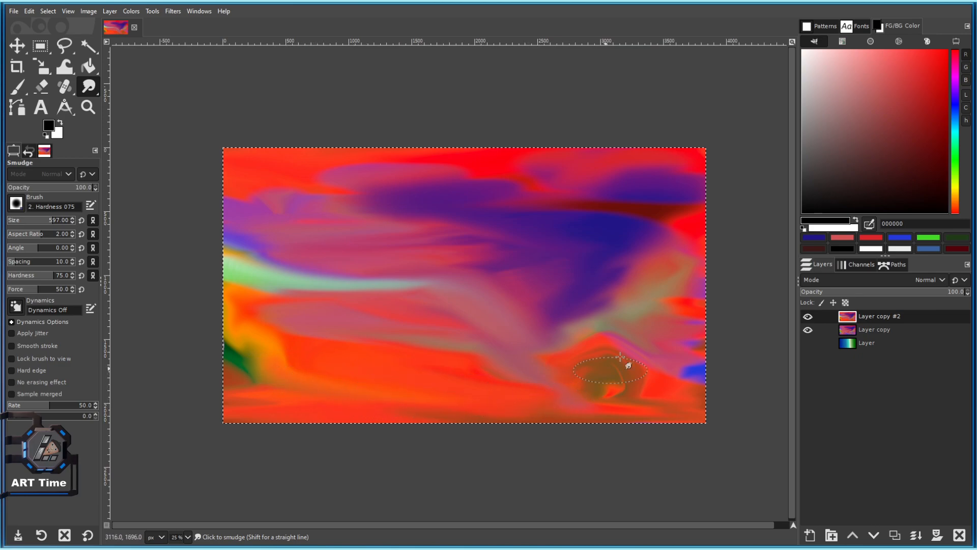
mouse_move(665, 314)
mouse_down()
mouse_move(544, 296)
mouse_move(571, 319)
mouse_move(583, 312)
mouse_move(582, 296)
mouse_move(484, 256)
mouse_move(509, 292)
mouse_up()
Set the Smudge size to 599 and streak the upper red and purple areas and the right-hand olive area of the merged layer.
key(bracketright)
key(bracketright)
scroll(384, 232, up, 2)
scroll(250, 174, down, 2)
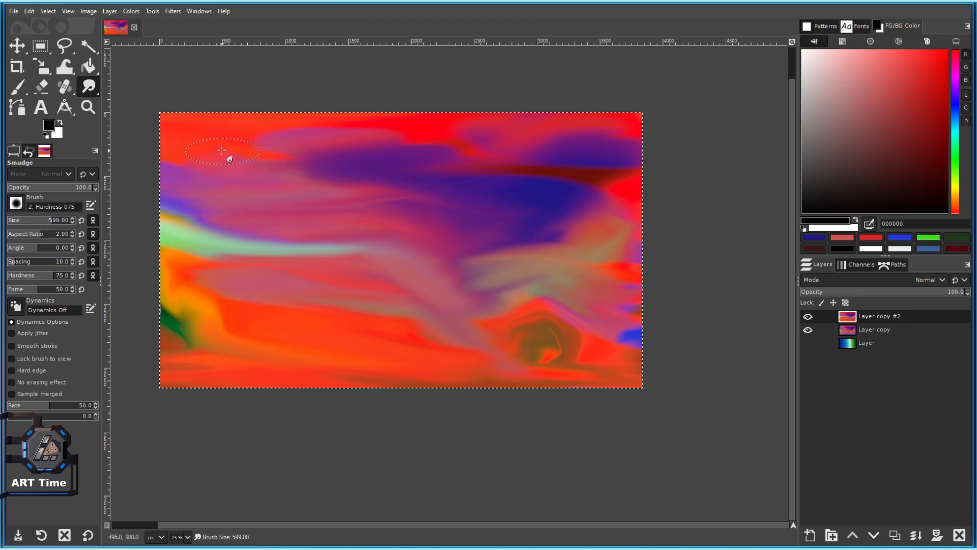
mouse_move(225, 143)
mouse_down()
mouse_move(310, 173)
mouse_move(224, 153)
mouse_move(173, 175)
mouse_move(199, 160)
mouse_move(348, 167)
mouse_move(265, 143)
mouse_move(389, 165)
mouse_up()
mouse_move(268, 131)
mouse_down()
mouse_move(438, 143)
mouse_move(424, 131)
mouse_move(574, 143)
mouse_move(612, 131)
mouse_move(586, 165)
mouse_move(559, 159)
mouse_move(485, 196)
mouse_up()
scroll(498, 250, up, 1)
mouse_move(587, 265)
mouse_down()
mouse_move(458, 227)
mouse_move(586, 249)
mouse_move(486, 240)
mouse_up()
mouse_move(575, 246)
mouse_down()
mouse_move(583, 224)
mouse_move(556, 238)
mouse_move(496, 210)
mouse_move(624, 181)
mouse_move(520, 173)
mouse_move(625, 166)
mouse_move(601, 195)
mouse_move(472, 189)
mouse_up()
Smudge the left side of the merged layer, spreading yellow and orange streaks across its lower left.
scroll(469, 244, down, 2)
scroll(457, 244, up, 2)
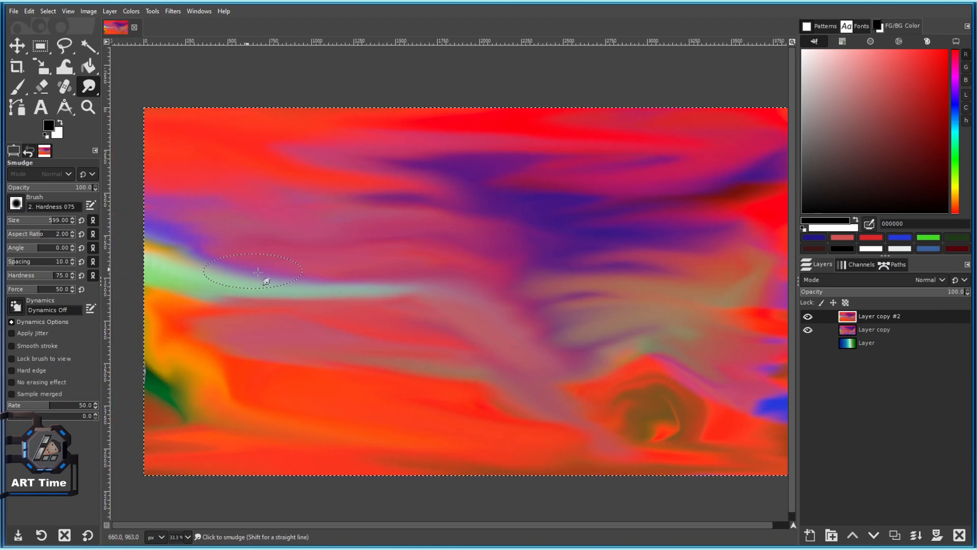
drag(250, 270, 340, 190)
mouse_move(299, 315)
mouse_down()
mouse_move(408, 304)
mouse_move(428, 318)
mouse_move(367, 325)
mouse_move(446, 347)
mouse_move(234, 345)
mouse_up()
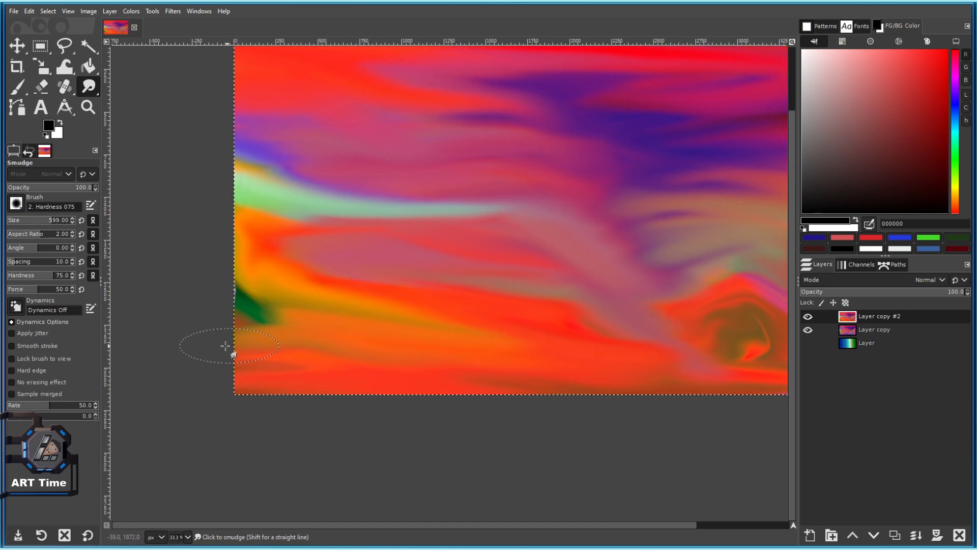
Smudge the brown swirl at the lower right into a smooth wide mound, using Smudge sizes 597 and 598.
key(bracketleft)
key(bracketleft)
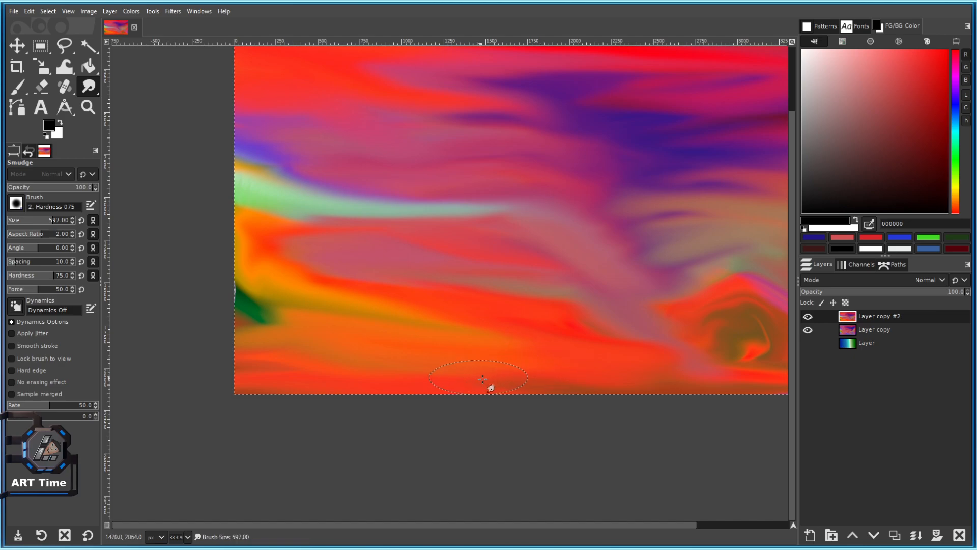
scroll(483, 376, down, 2)
scroll(482, 373, up, 1)
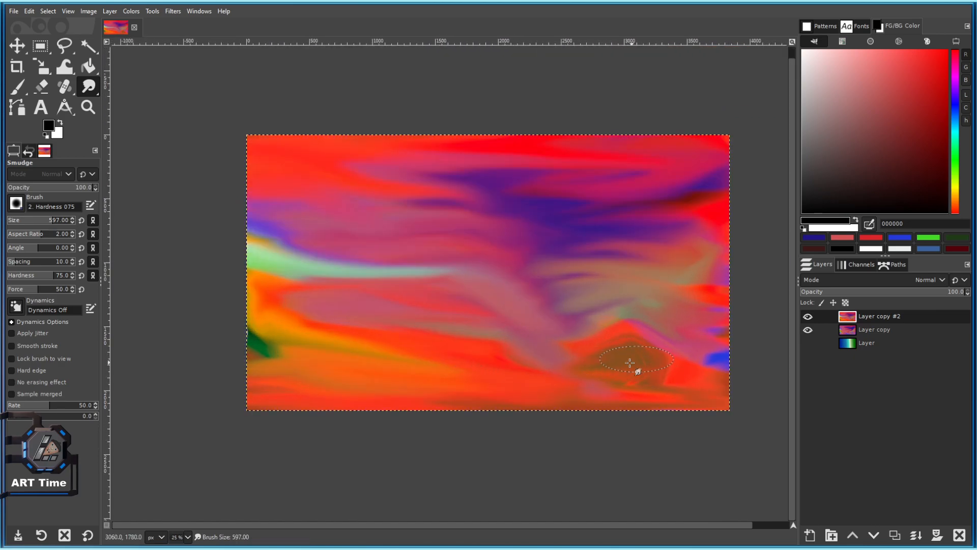
key(bracketright)
scroll(643, 366, up, 2)
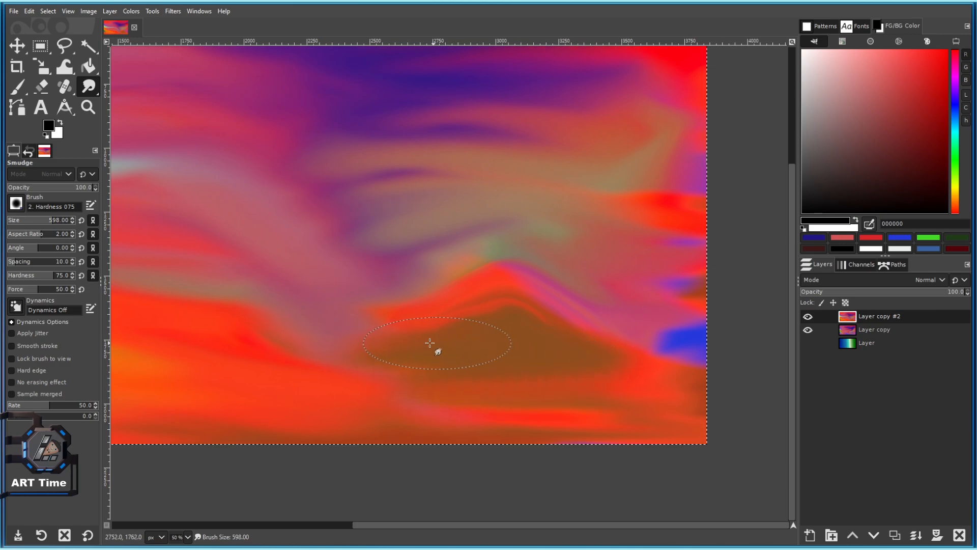
drag(313, 339, 426, 368)
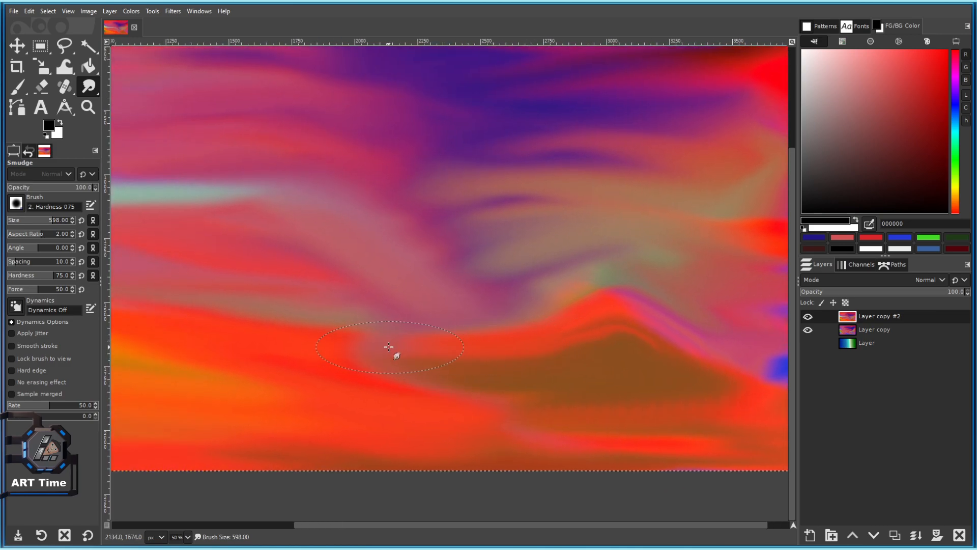
Smudge the olive, purple and red streaks on the right side of the merged layer to blend them, and save the file.
scroll(335, 319, down, 3)
scroll(428, 360, up, 3)
mouse_move(697, 362)
mouse_down()
mouse_move(507, 341)
mouse_move(590, 385)
mouse_up()
drag(560, 250, 663, 290)
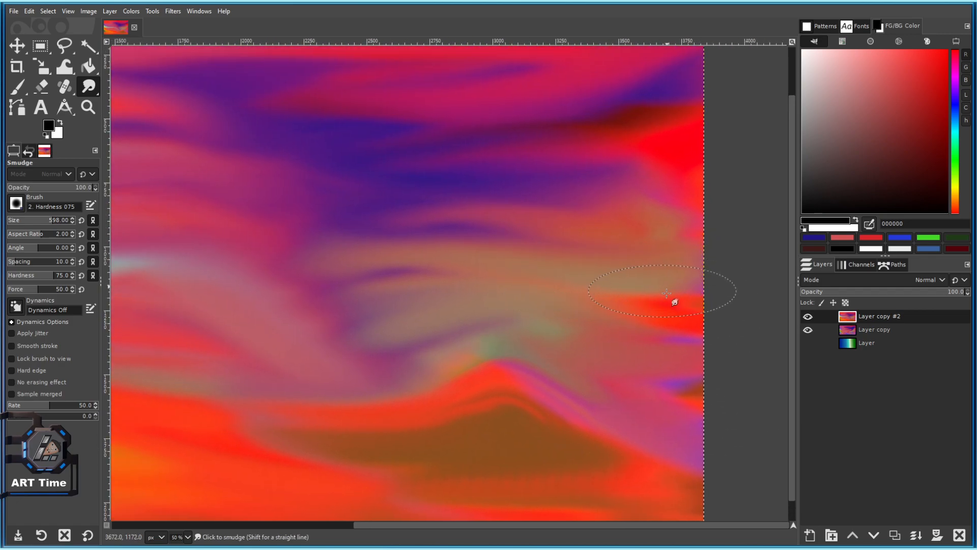
drag(465, 234, 575, 295)
drag(471, 369, 585, 255)
drag(491, 236, 505, 304)
scroll(645, 346, down, 3)
key(ctrl+s)
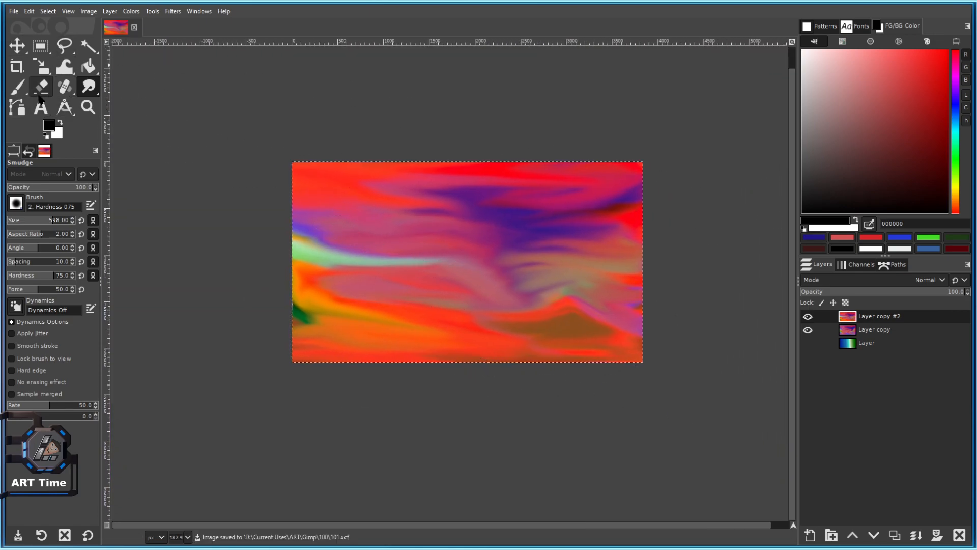
Duplicate the top smudged layer, switch to the Paintbrush and set the foreground colour to ecebeb.
click(18, 87)
click(894, 535)
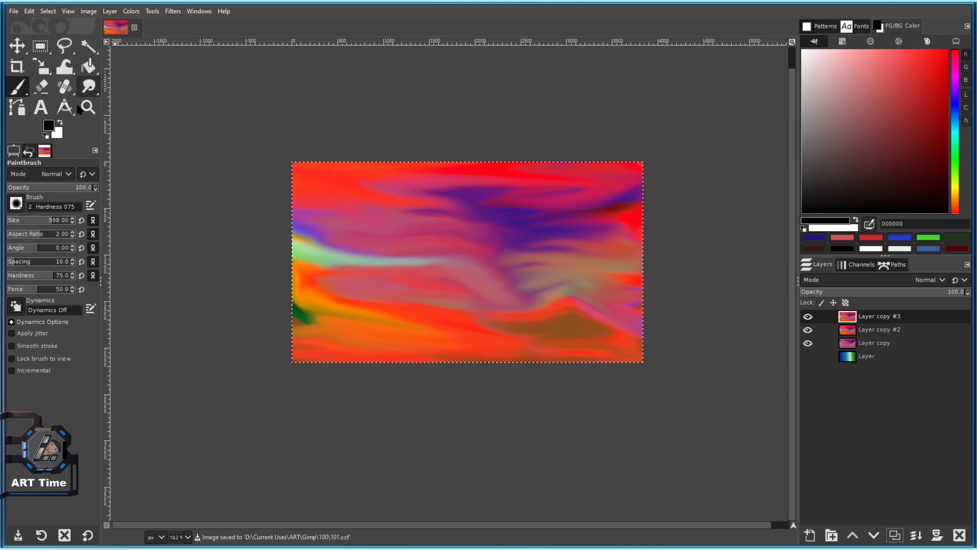
click(16, 204)
click(168, 168)
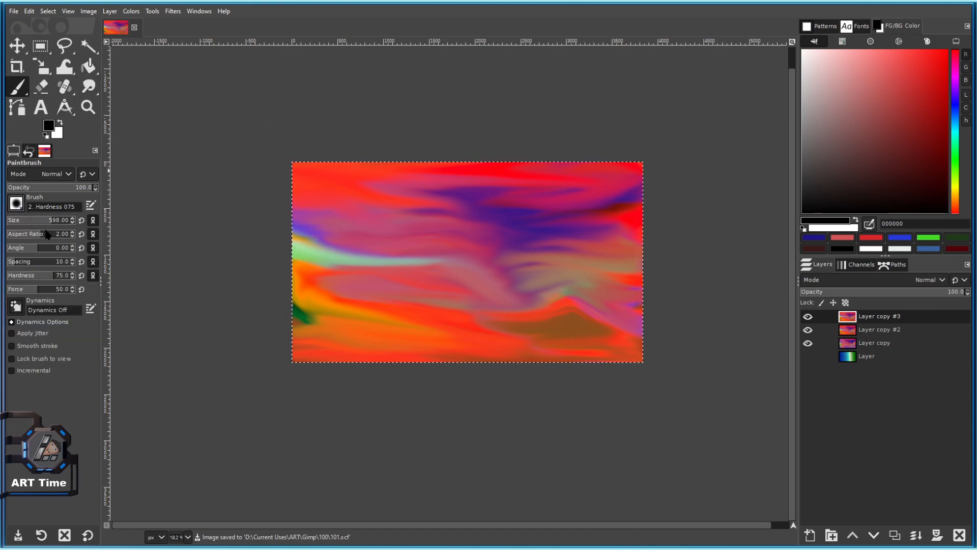
click(803, 62)
scroll(509, 190, up, 3)
click(475, 146)
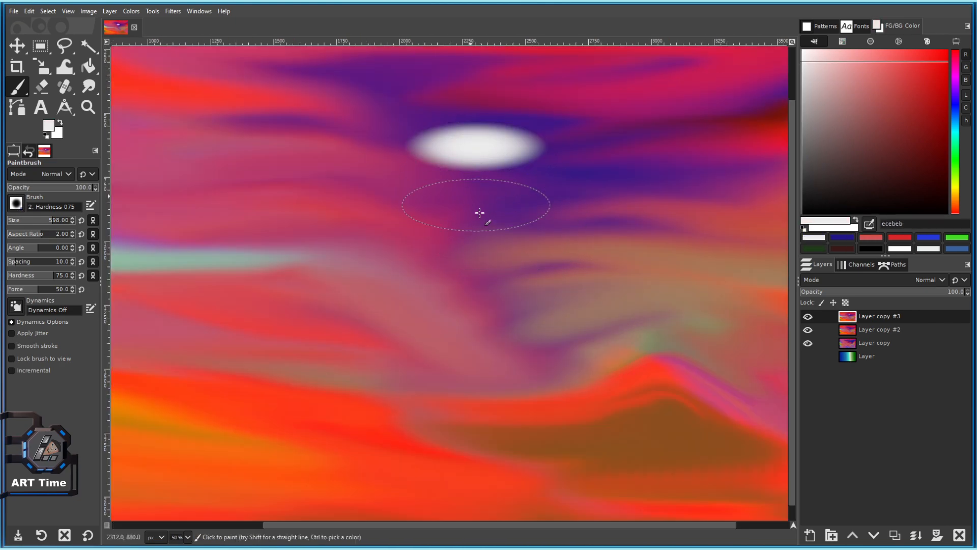
key(ctrl+z)
Paint a small near-white dot in the dark purple area with the 2. Hardness 100 brush at size 51, floating the Tool Options panel.
click(15, 204)
click(67, 248)
drag(13, 151, 375, 180)
click(534, 164)
drag(375, 119, 75, 178)
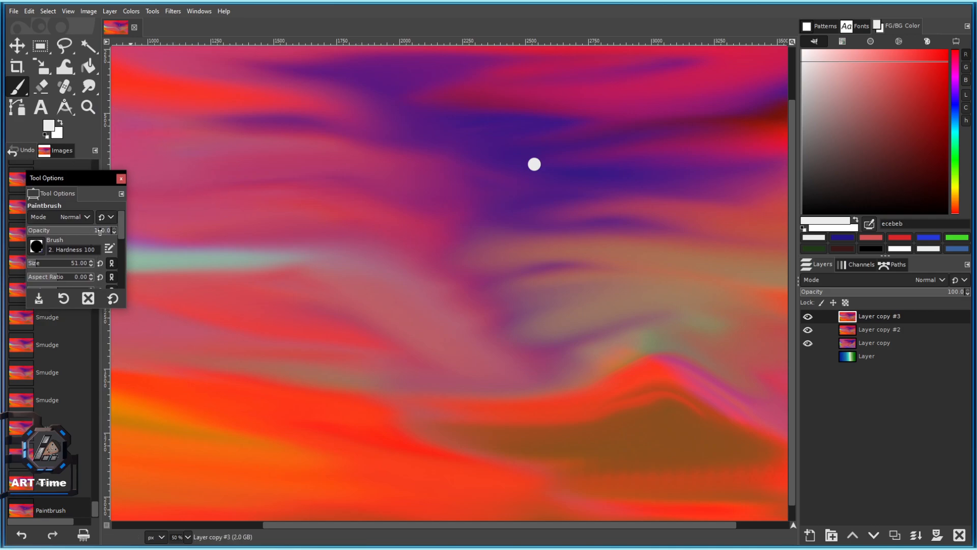
mouse_move(93, 186)
mouse_down()
mouse_move(84, 233)
mouse_move(86, 197)
mouse_up()
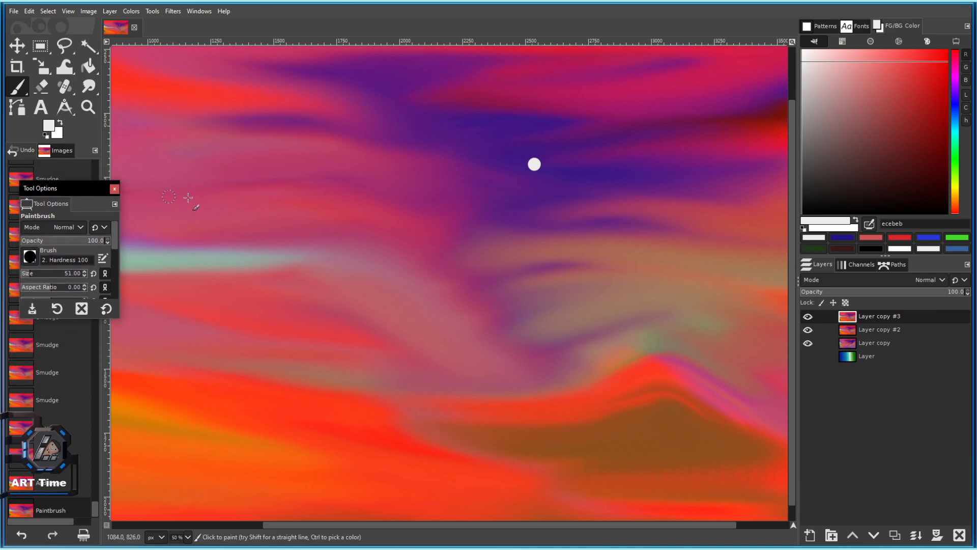
Add a second near-white dot on the magenta area beside the first, at brush size 61.
click(418, 176)
key(bracketright)
key(bracketright)
key(bracketright)
key(bracketright)
scroll(183, 262, down, 2)
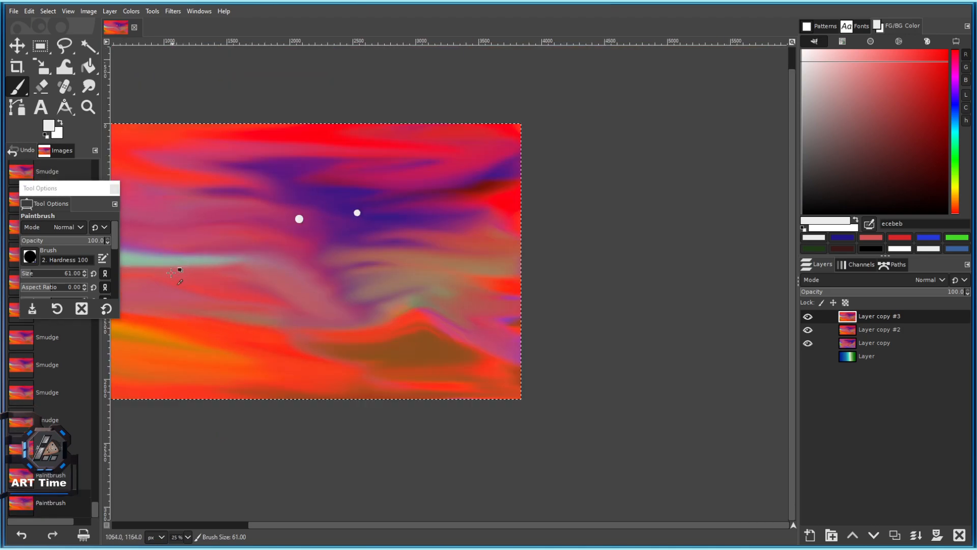
scroll(140, 283, up, 2)
Reposition and lengthen the floating Tool Options window, and paint a third small white dot in the pink area.
drag(83, 194, 66, 135)
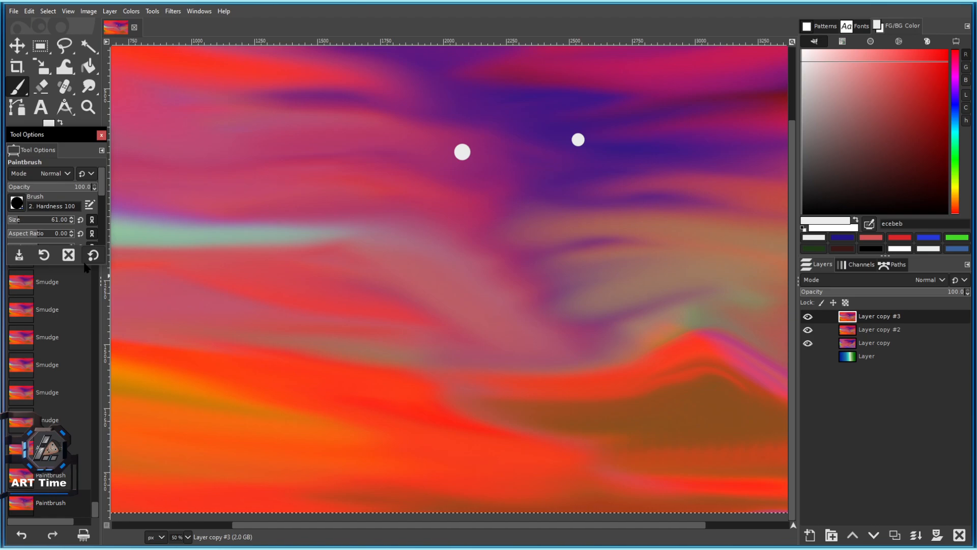
drag(85, 267, 85, 350)
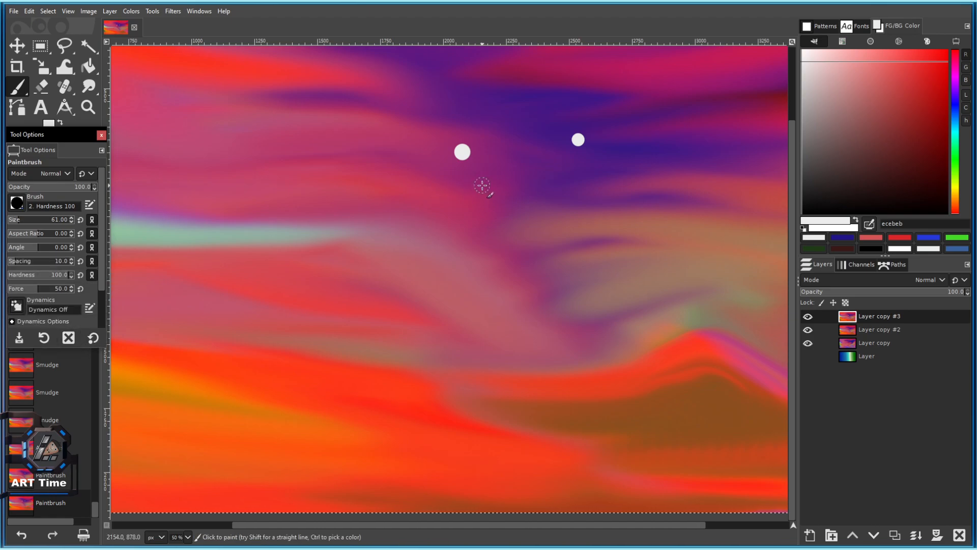
click(270, 135)
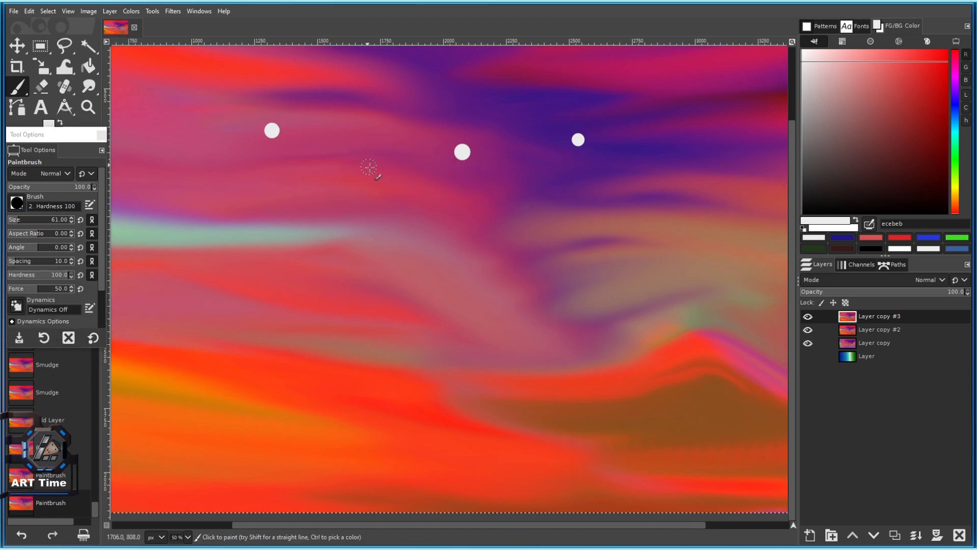
Paint two large white dots at brush size 195, one in the upper-left orange area and one at the green streak's end.
scroll(367, 168, down, 3)
scroll(366, 189, up, 2)
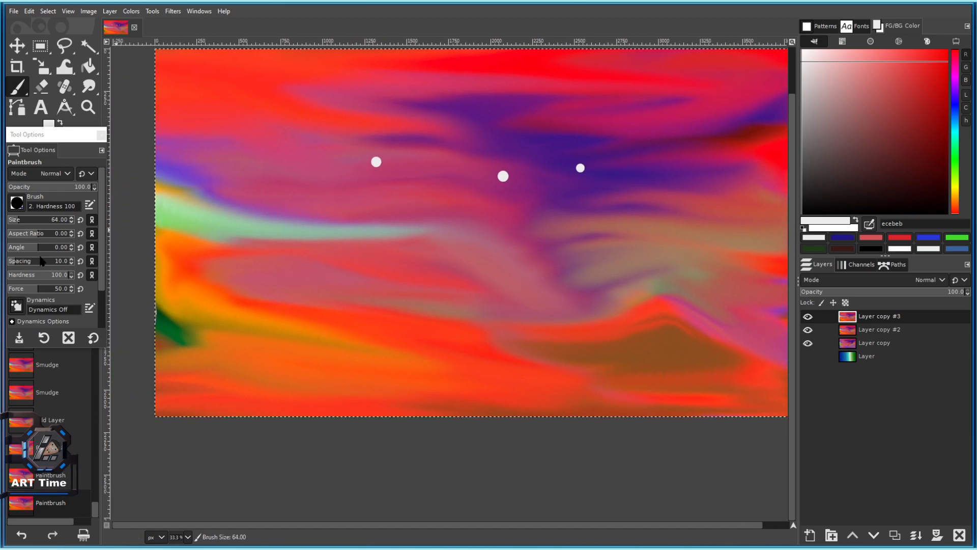
click(29, 219)
click(417, 245)
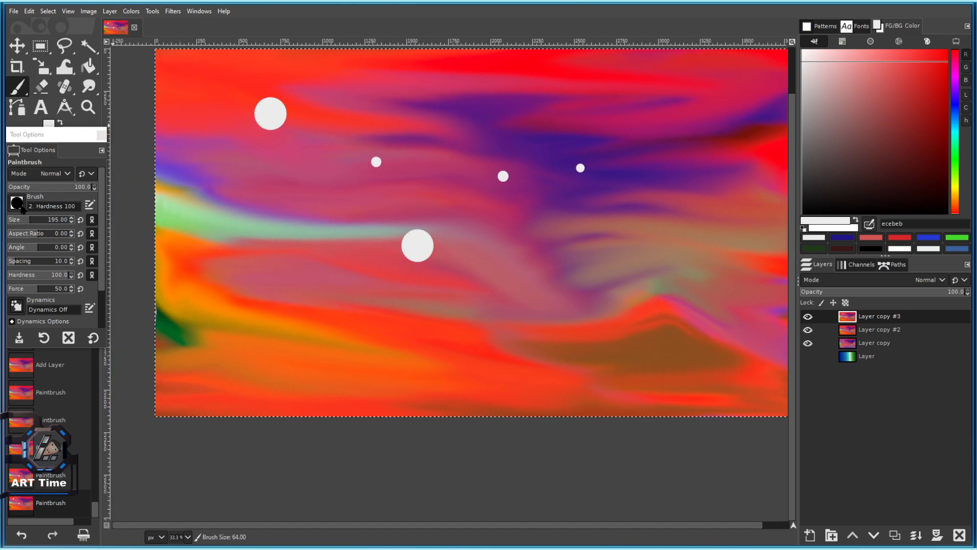
Set the foreground colour to c22b2b and cover the upper-left large white dot with a slightly offset red dot, leaving a thin white rim.
click(915, 87)
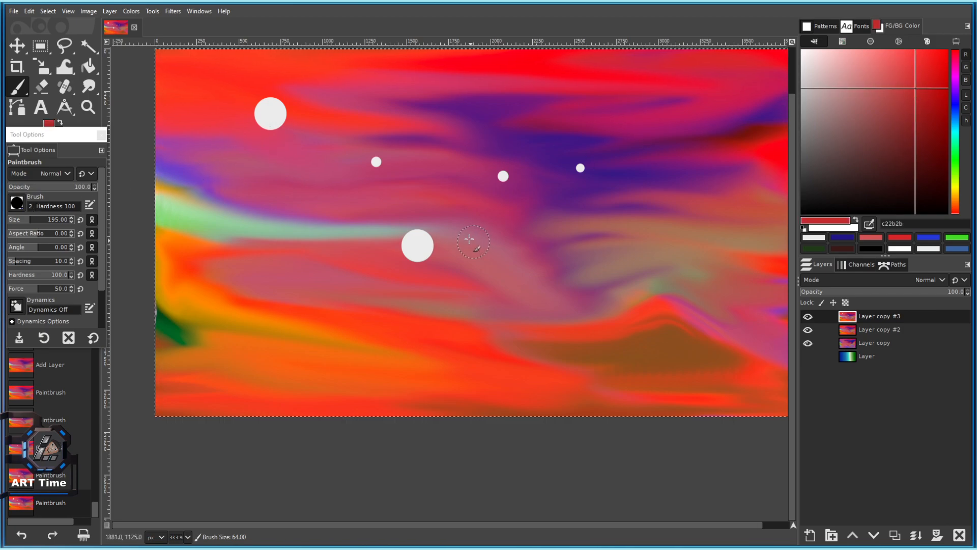
click(269, 113)
key(ctrl+z)
click(269, 113)
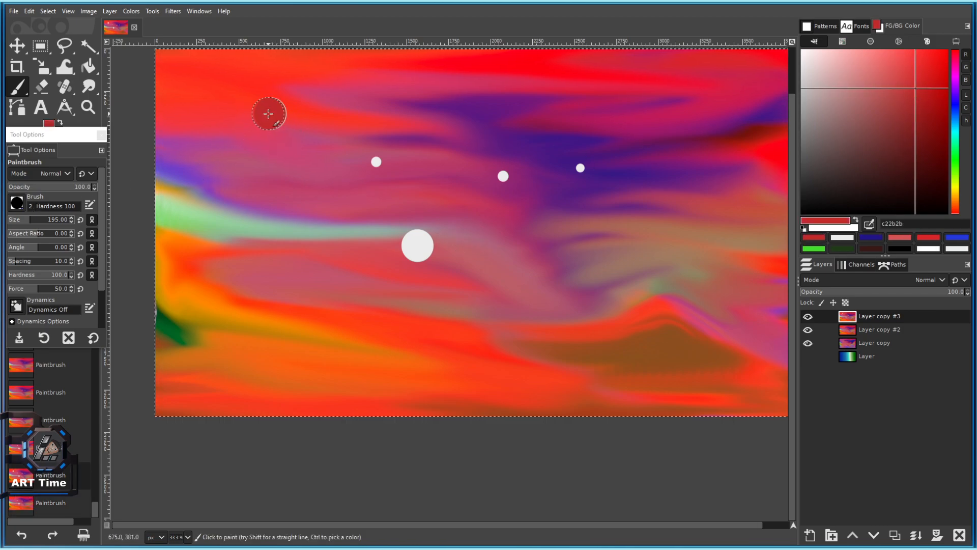
Cover the large white dot at the green streak's end with a slightly offset red dot, leaving a white crescent.
scroll(259, 149, down, 3)
scroll(254, 131, up, 3)
click(432, 277)
scroll(433, 279, down, 1)
scroll(395, 283, up, 2)
key(ctrl+z)
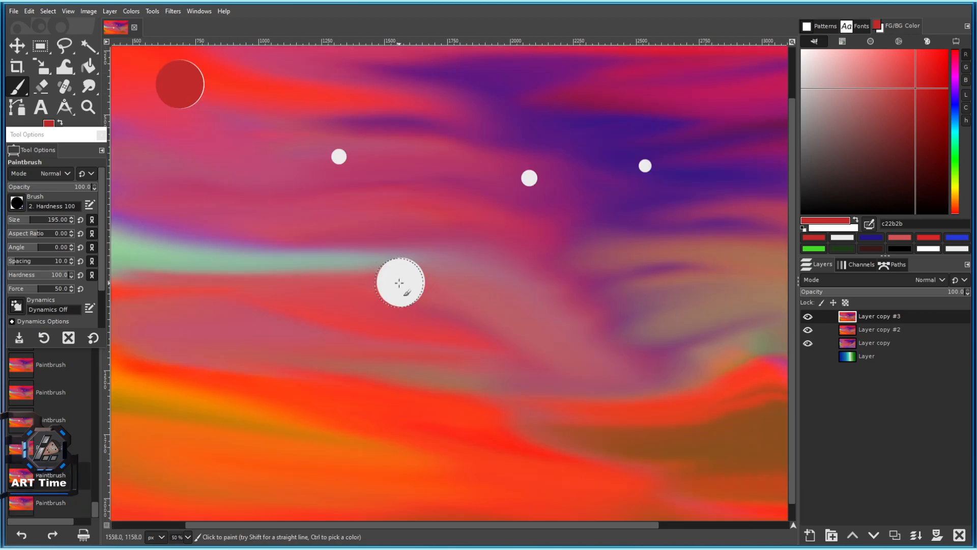
click(399, 283)
Change the paintbrush to 2. Hardness 075 at size 62 for shading the small white dot in the pink area.
click(17, 203)
click(43, 246)
scroll(328, 170, up, 4)
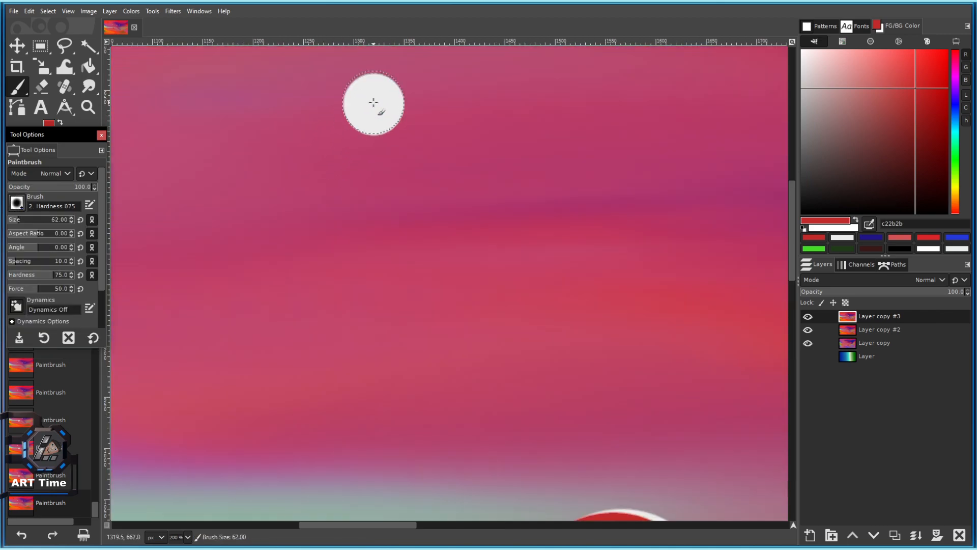
click(375, 106)
key(bracketright)
key(bracketright)
key(bracketright)
key(bracketright)
key(bracketright)
key(bracketright)
key(bracketright)
key(bracketright)
click(372, 102)
key(ctrl+z)
key(ctrl+z)
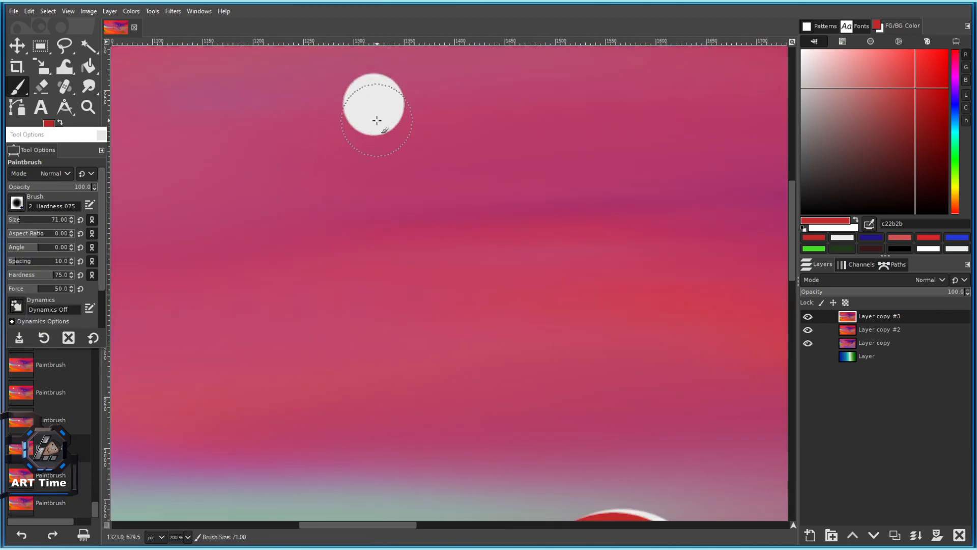
click(375, 104)
scroll(375, 104, down, 4)
scroll(372, 104, up, 5)
key(ctrl+z)
click(374, 99)
key(ctrl+z)
click(384, 104)
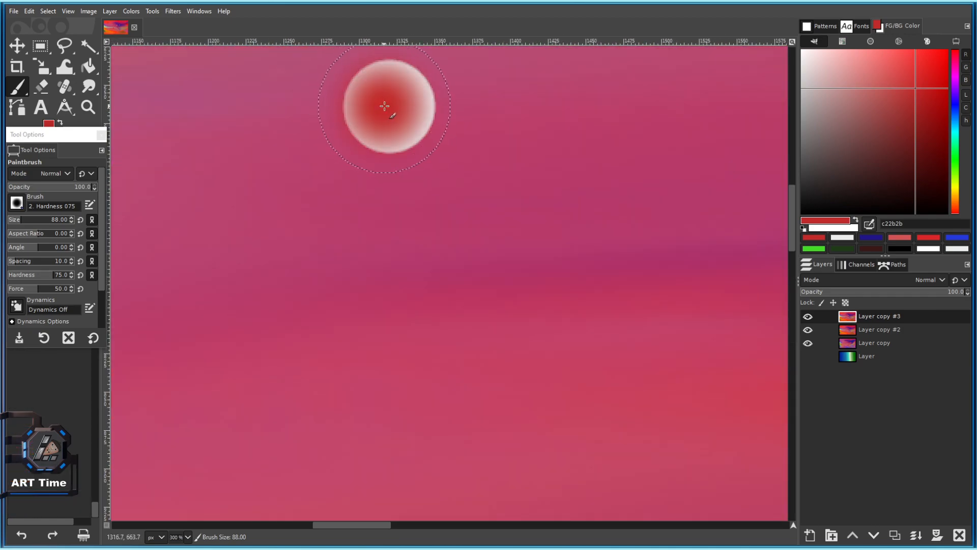
click(386, 104)
click(388, 108)
scroll(387, 108, down, 4)
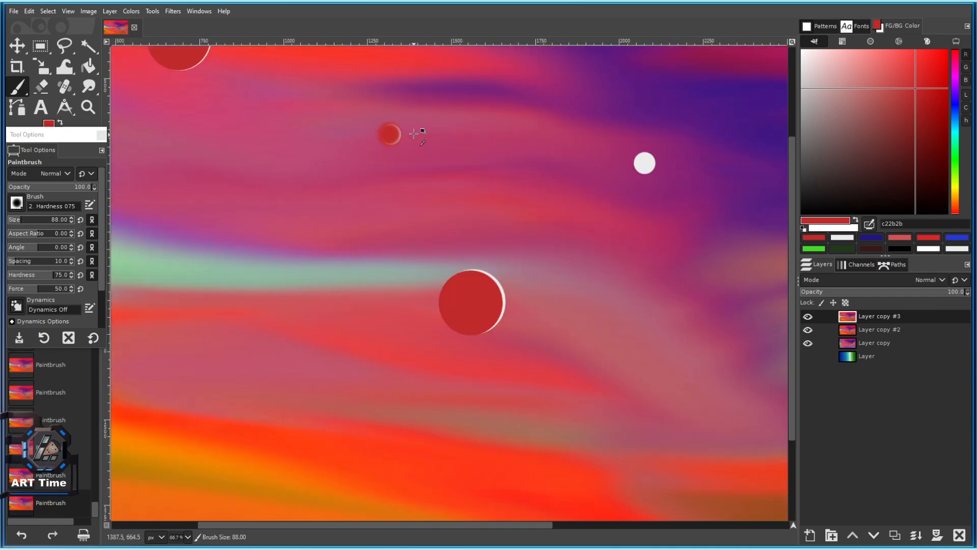
scroll(411, 131, up, 5)
key(ctrl+z)
key(ctrl+z)
key(ctrl+z)
Dab soft red over the small white dot in the pink area at brush size 88, leaving a faint pale rim.
click(279, 151)
click(279, 150)
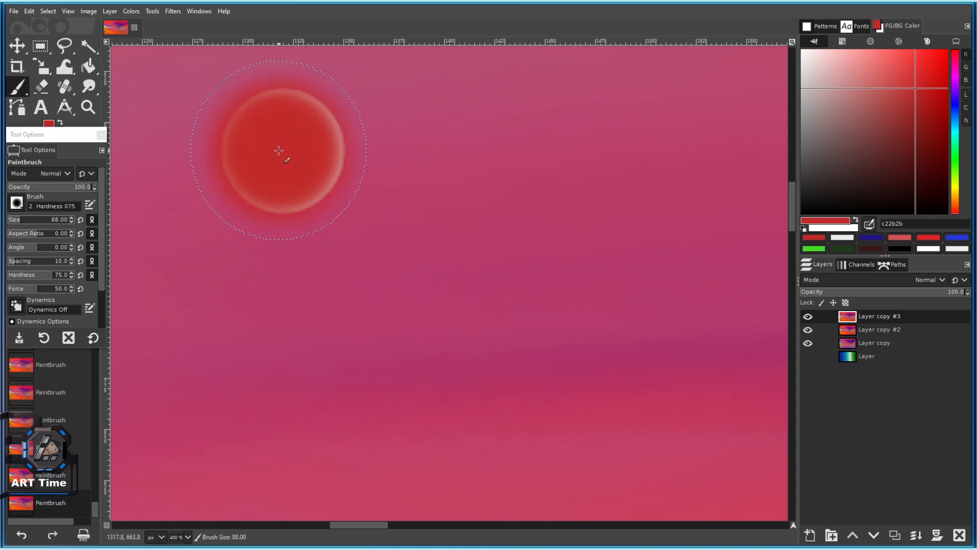
scroll(279, 150, down, 4)
scroll(363, 194, down, 2)
scroll(326, 190, up, 3)
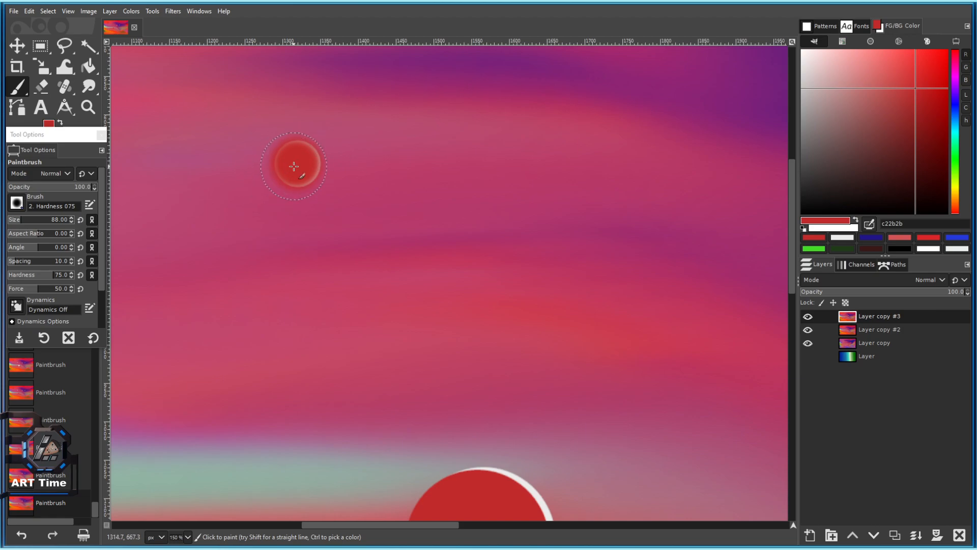
Set the foreground colour to 322bc2 and paint a soft blue dab over the small red dot.
click(957, 106)
scroll(298, 164, up, 3)
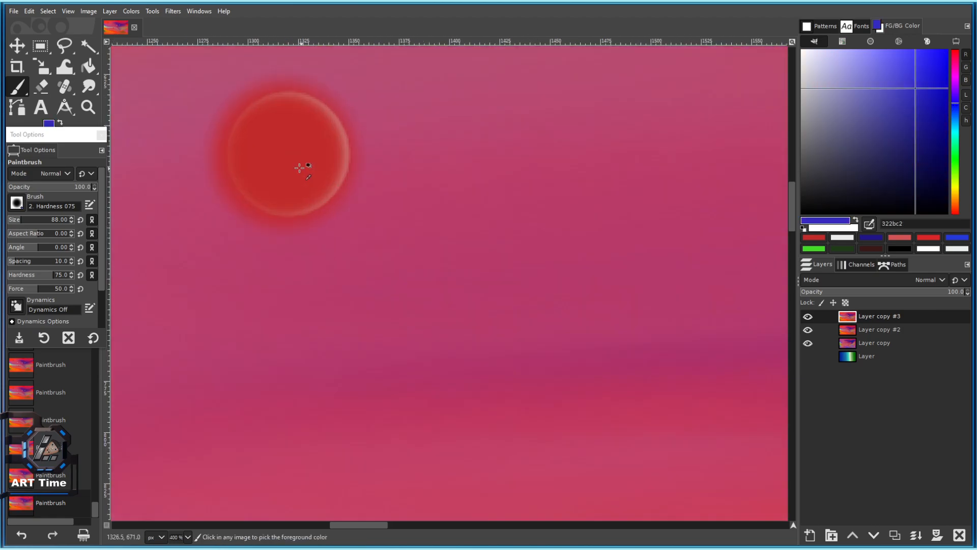
click(285, 159)
key(ctrl+z)
scroll(288, 153, down, 5)
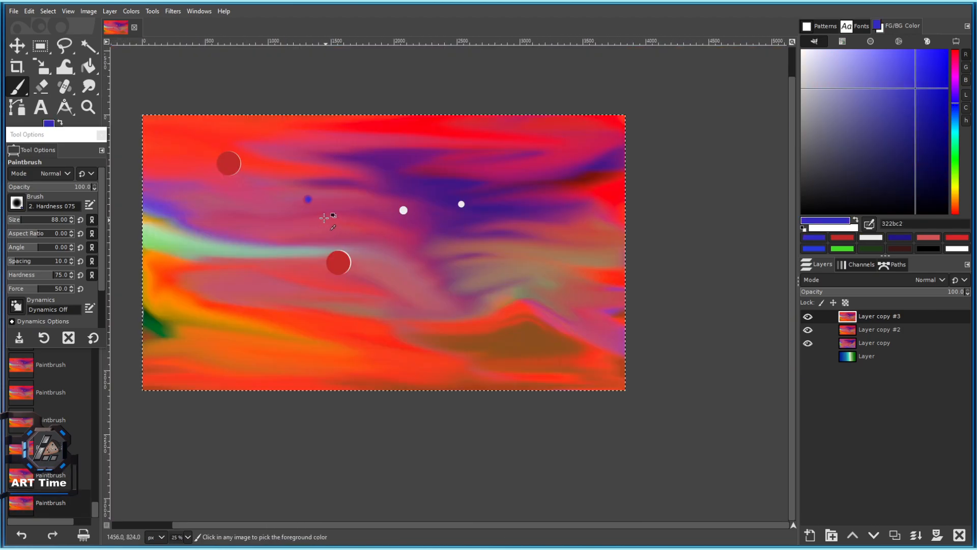
Paint soft blue dabs over the white dot in the magenta area, leaving a white rim around the blue centre.
scroll(490, 229, up, 4)
click(406, 189)
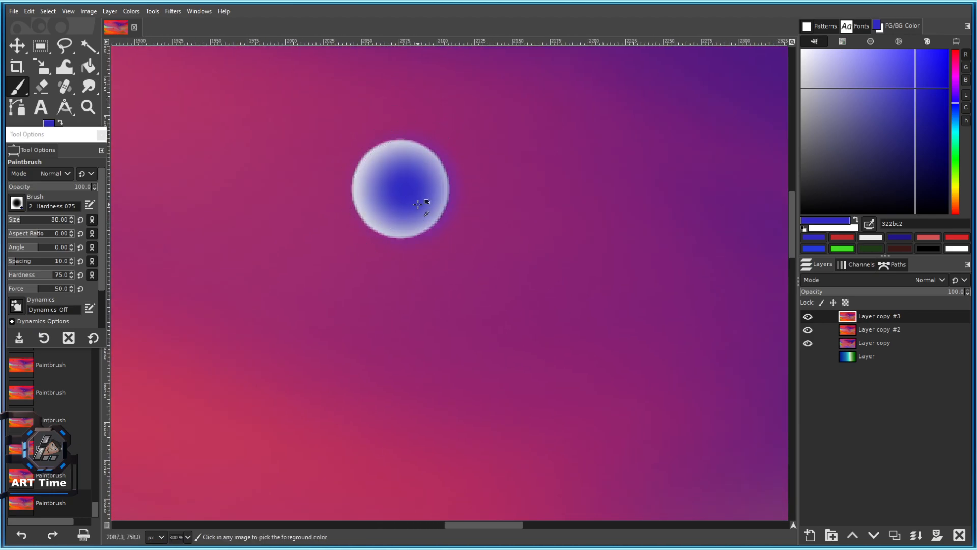
scroll(458, 211, down, 4)
scroll(387, 163, up, 5)
scroll(375, 135, down, 5)
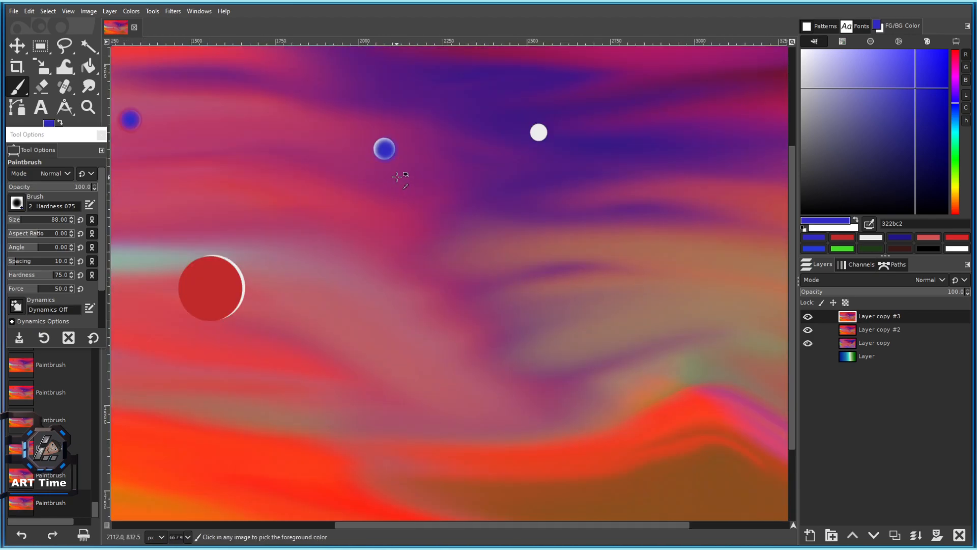
scroll(392, 168, up, 4)
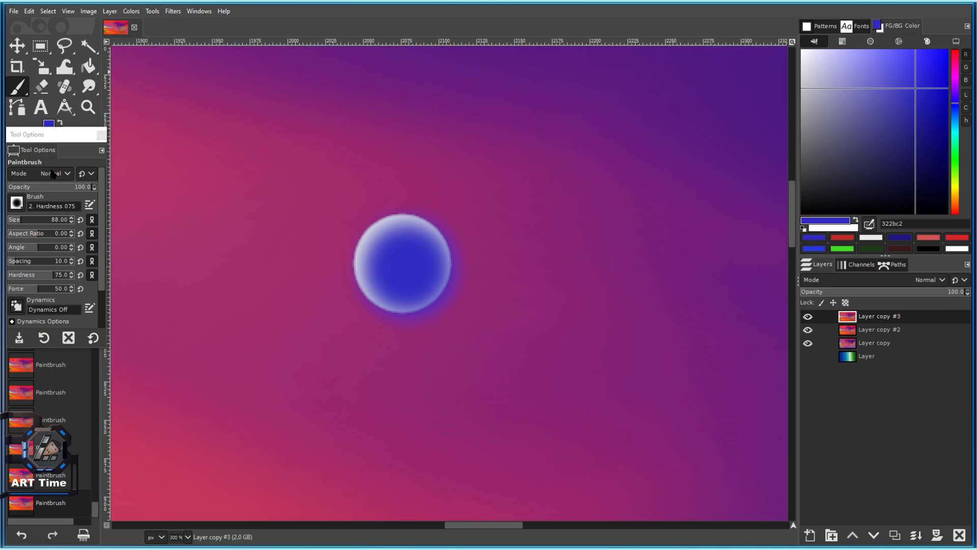
Soften the rim of the blue-and-white dot with the Blur / Sharpen tool at brush size 93.
right_click(89, 91)
click(91, 92)
right_click(90, 91)
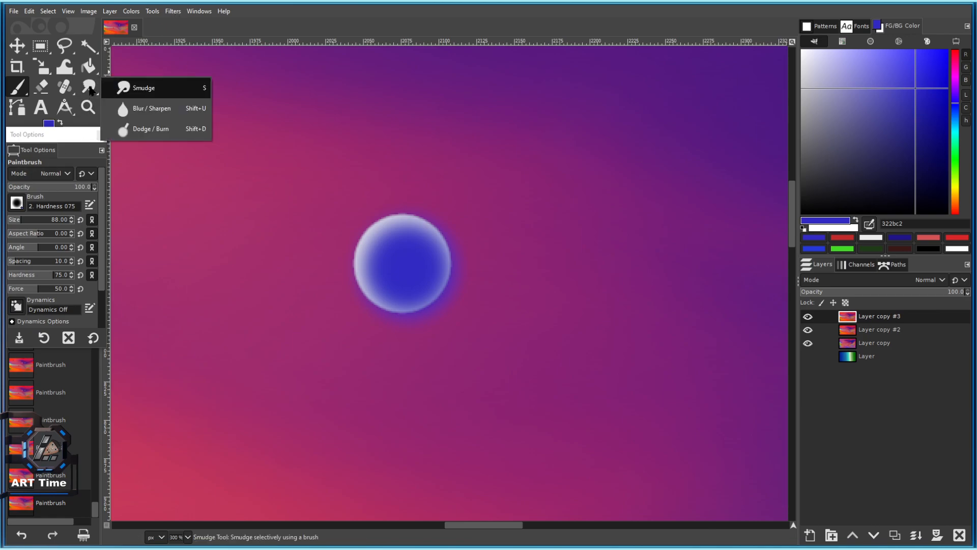
click(89, 91)
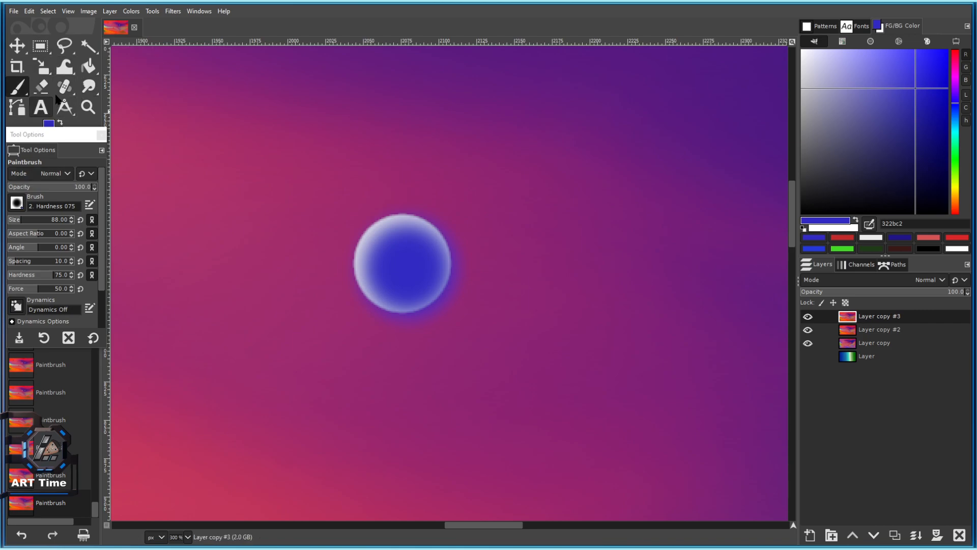
click(89, 87)
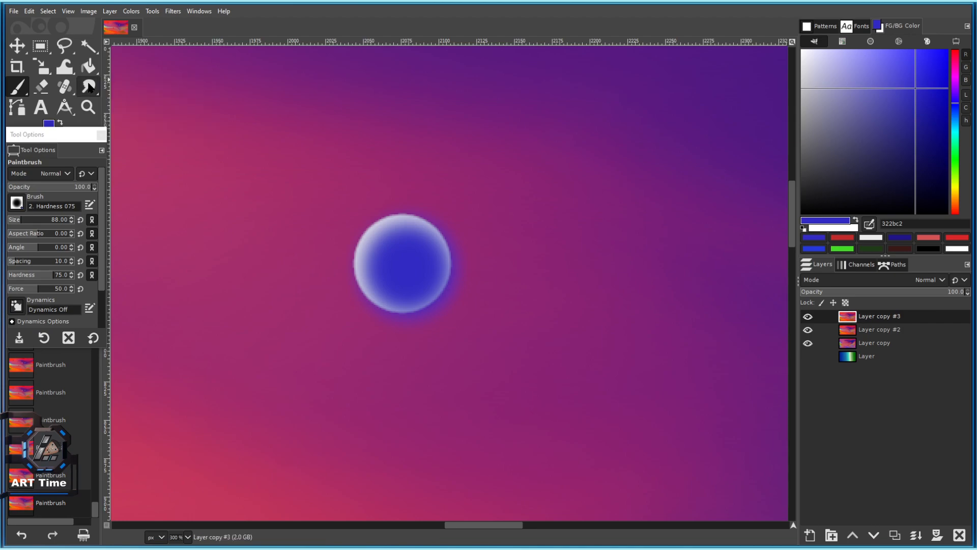
mouse_move(89, 90)
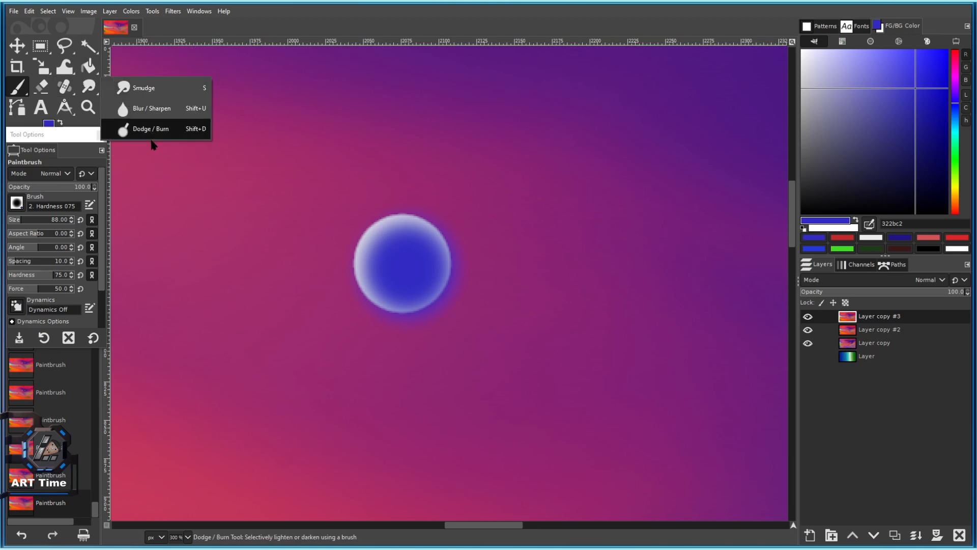
click(172, 110)
click(358, 221)
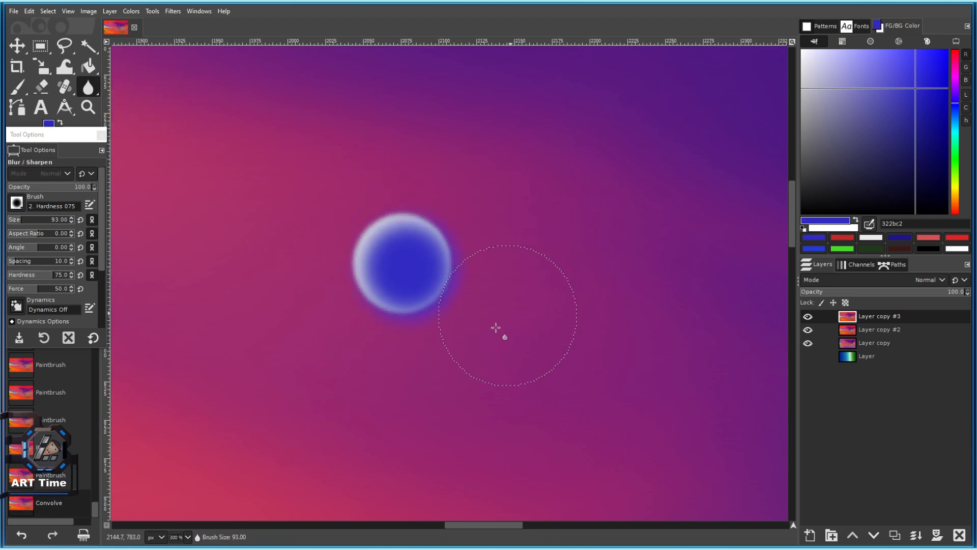
click(421, 317)
Blur the edge of the plain white dot in the dark purple area.
scroll(413, 325, down, 4)
scroll(464, 317, up, 2)
drag(464, 317, 303, 282)
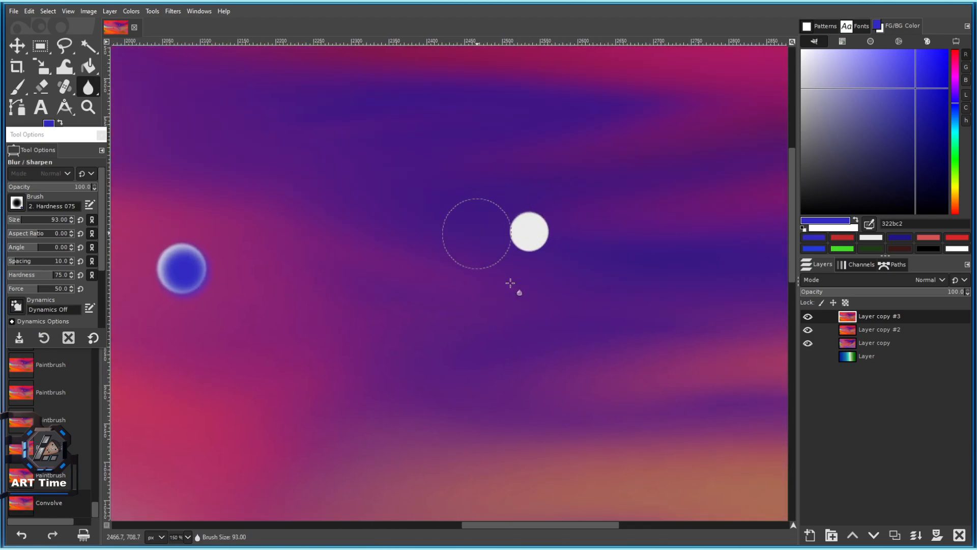
Blur the white rims of the two large red dots at brush size 94.
scroll(504, 284, down, 4)
drag(356, 360, 423, 270)
scroll(423, 270, up, 3)
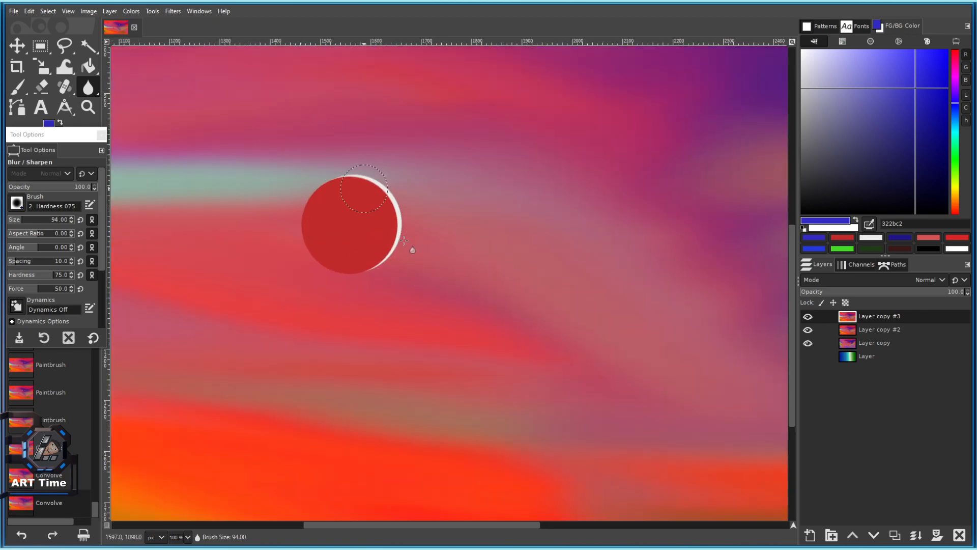
click(354, 275)
scroll(401, 307, down, 3)
scroll(333, 180, up, 2)
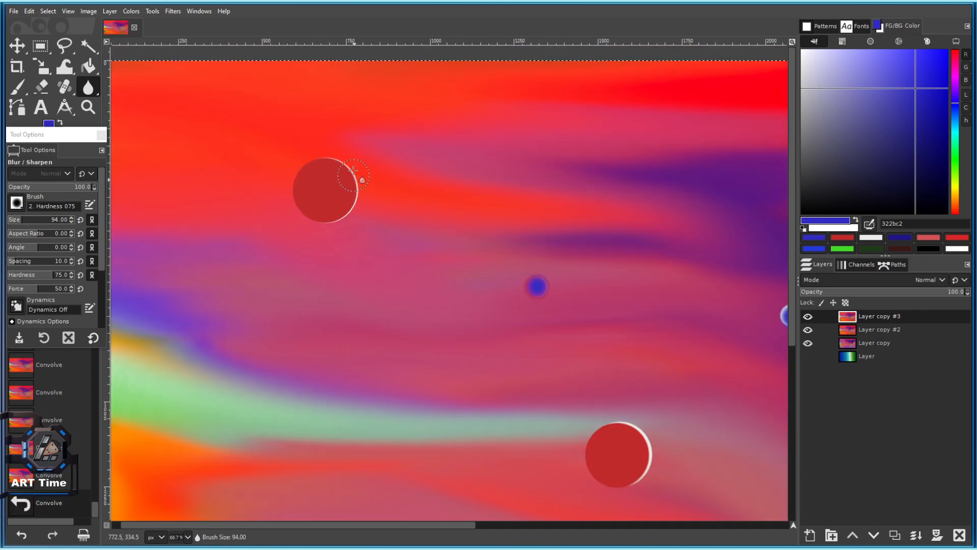
Blur the edge of the small blue dot in the pink area.
scroll(563, 295, up, 2)
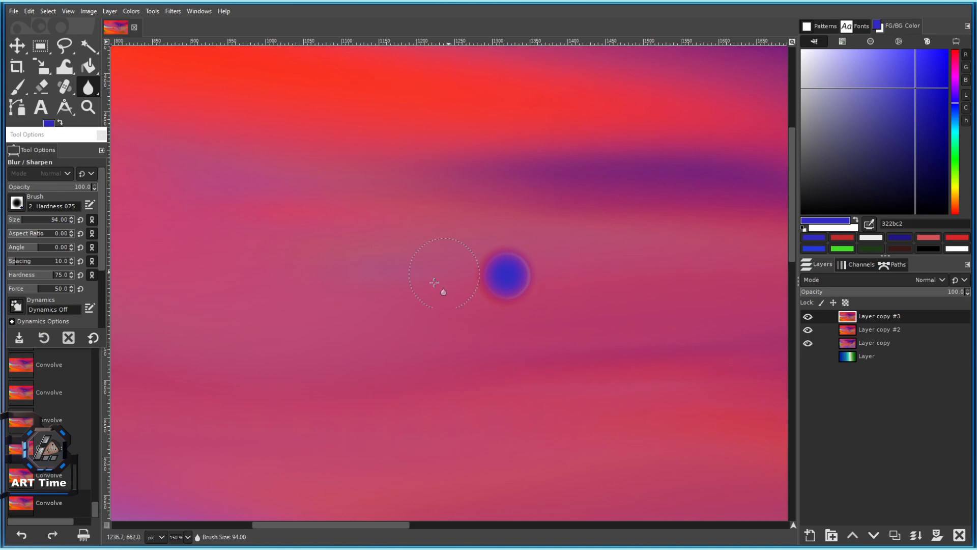
drag(501, 257, 216, 226)
scroll(494, 272, down, 3)
scroll(594, 284, up, 2)
Examine the blurred edges of the blue, white and red dots up close and across the whole canvas.
drag(574, 299, 393, 270)
scroll(394, 264, up, 1)
key(bracketright)
scroll(483, 254, down, 2)
scroll(615, 236, up, 2)
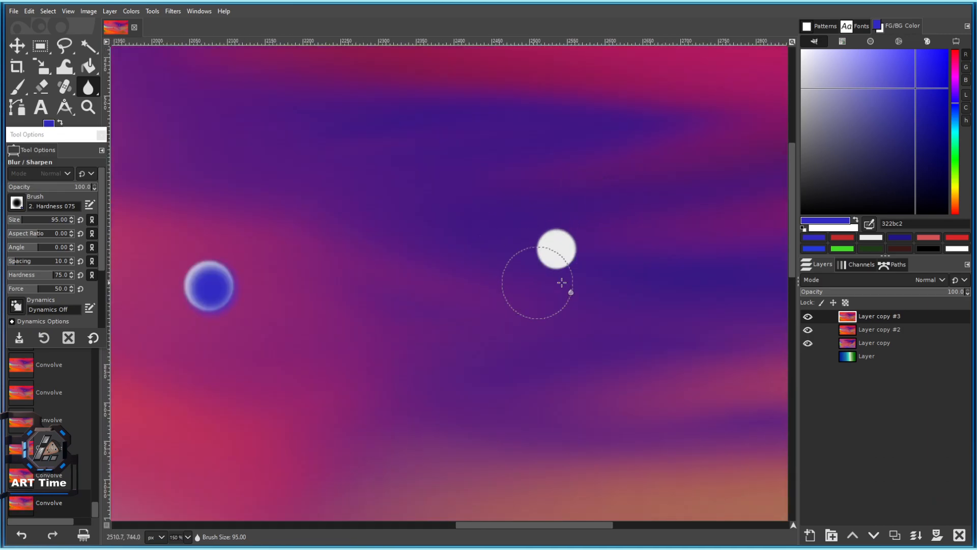
scroll(545, 285, down, 4)
scroll(524, 234, down, 3)
scroll(486, 285, down, 3)
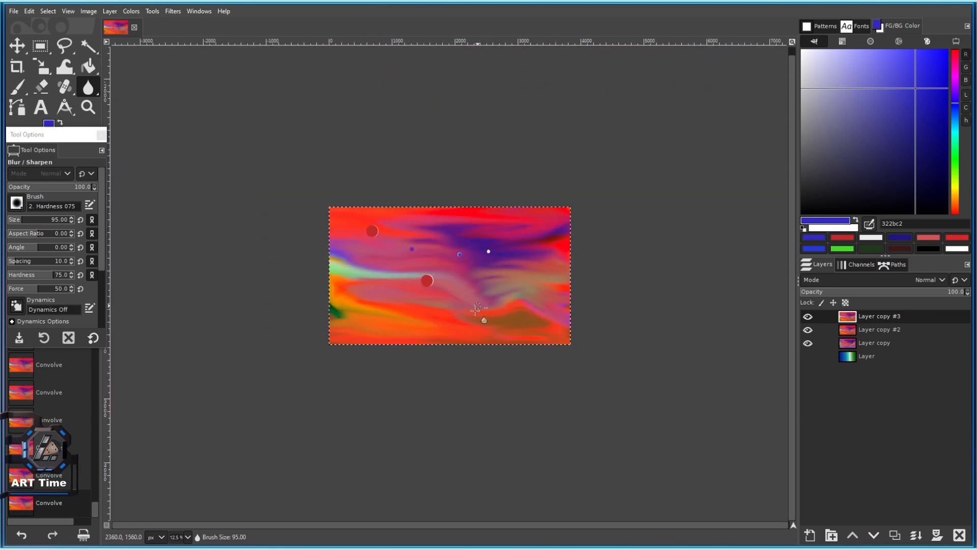
scroll(523, 315, up, 2)
drag(506, 304, 546, 403)
scroll(502, 359, up, 1)
mouse_move(481, 357)
mouse_down()
mouse_move(483, 274)
mouse_move(438, 330)
mouse_up()
key(bracketright)
Warp the lower large red dot into an elongated, curved shape using Warp Transform at size 504.50.
click(41, 88)
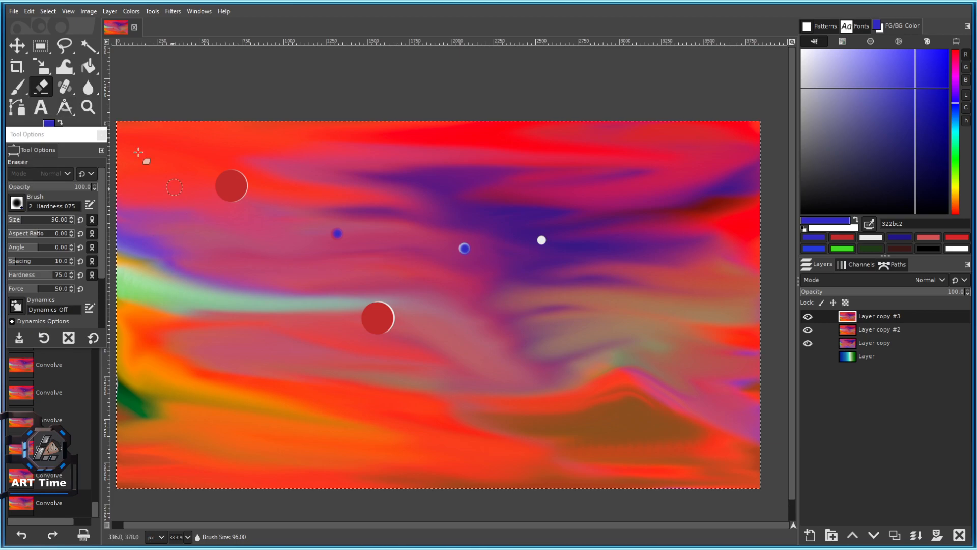
click(64, 66)
scroll(424, 371, up, 1)
mouse_move(339, 285)
mouse_down()
mouse_move(370, 294)
mouse_move(314, 327)
mouse_move(291, 326)
mouse_up()
mouse_move(428, 328)
mouse_down()
mouse_move(460, 363)
mouse_move(524, 374)
mouse_up()
scroll(509, 373, down, 2)
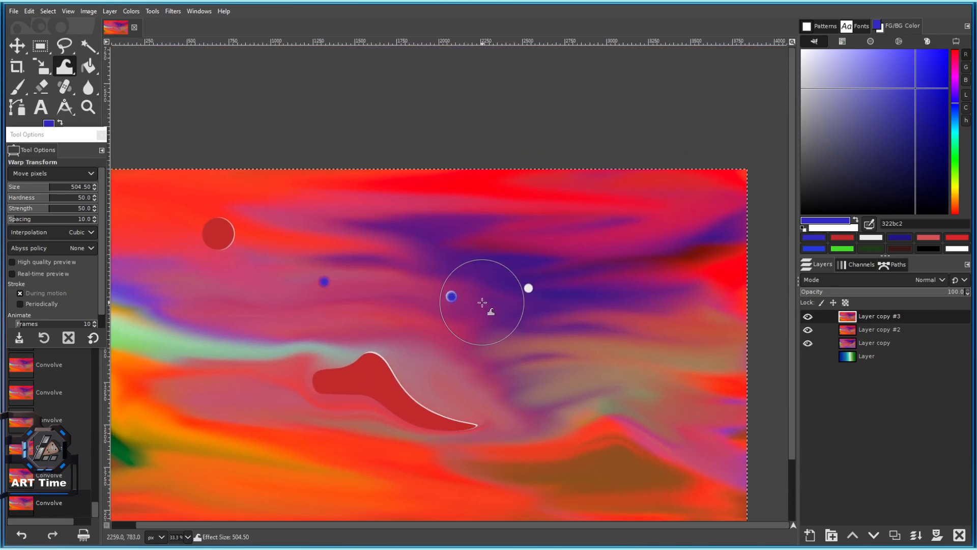
Smudge the blue-and-white dot diagonally down to the right into a short thick tail at brush size 96.
scroll(508, 285, up, 3)
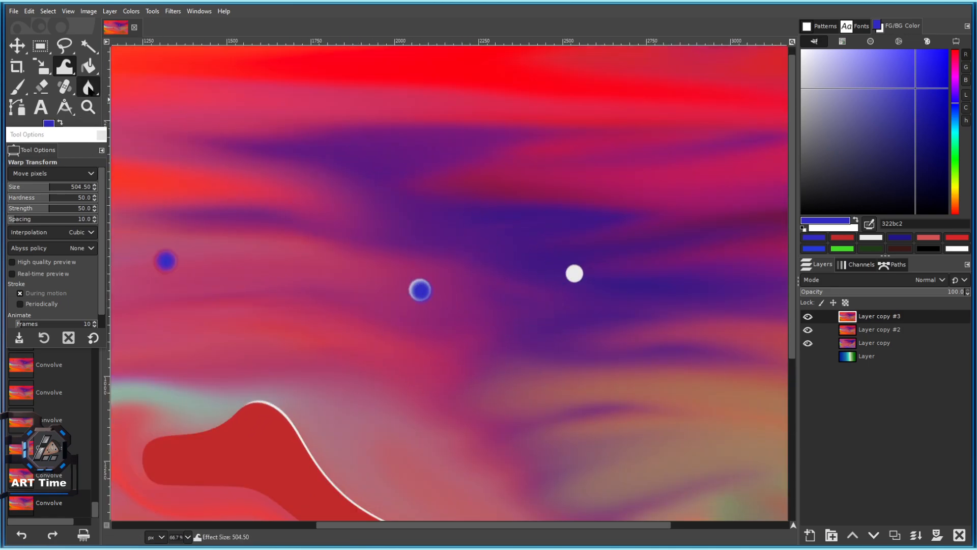
key(s)
scroll(381, 298, up, 1)
mouse_move(442, 286)
mouse_down()
mouse_move(447, 275)
mouse_move(651, 401)
mouse_up()
key(ctrl+z)
scroll(446, 300, up, 4)
drag(498, 326, 646, 381)
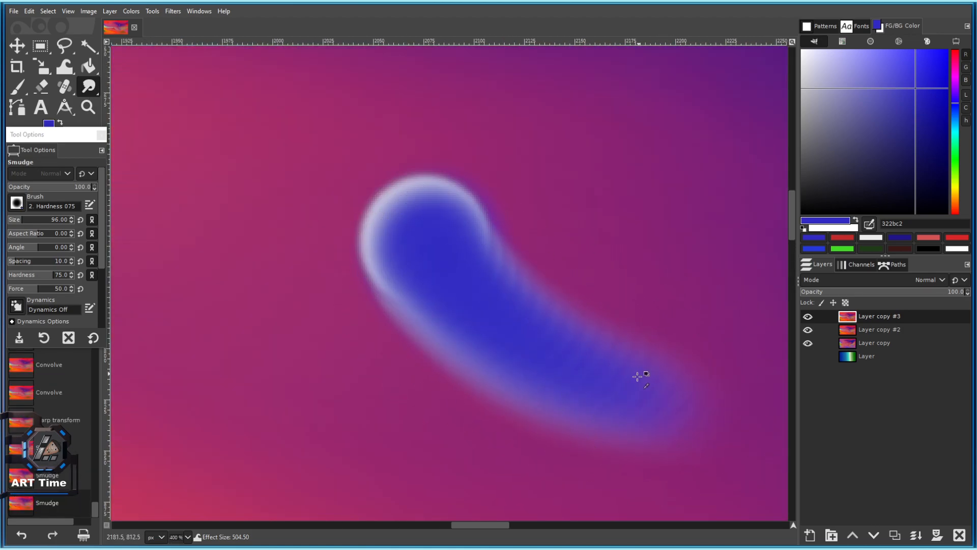
scroll(455, 262, down, 4)
Reduce the Smudge brush size to 85 and smear the top of the blue shape upward and to the right.
scroll(461, 280, up, 4)
key([)
key([)
key([)
key([)
key([)
key([)
key([)
key([)
key([)
key([)
key([)
drag(455, 239, 614, 134)
drag(441, 155, 479, 77)
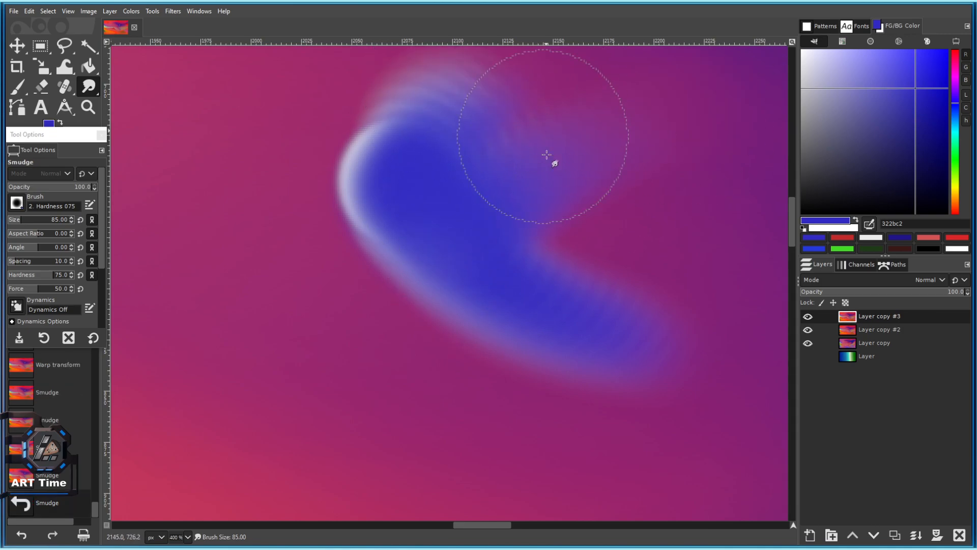
Shrink the Smudge brush and pull feathered spikes out of the blue shape's left and lower edges.
click(15, 220)
drag(399, 166, 249, 94)
drag(379, 179, 245, 136)
drag(408, 229, 285, 270)
mouse_move(425, 252)
mouse_down()
mouse_move(330, 329)
mouse_move(389, 374)
mouse_up()
mouse_move(460, 300)
mouse_down()
mouse_move(511, 404)
mouse_move(565, 447)
mouse_up()
scroll(596, 446, down, 2)
Smudge more spikes out of the blue shape toward its upper left, upper right and lower right.
scroll(596, 446, down, 2)
scroll(466, 339, up, 3)
drag(318, 234, 221, 159)
mouse_move(333, 229)
mouse_down()
mouse_move(306, 212)
mouse_move(186, 196)
mouse_move(471, 155)
mouse_up()
drag(356, 278, 576, 344)
mouse_move(376, 346)
mouse_down()
mouse_move(560, 394)
mouse_move(460, 294)
mouse_up()
drag(272, 249, 484, 338)
Reduce the Smudge brush size to 38 and pull the blue shape's left side out into long horizontal streaks.
key(bracketleft)
key(bracketleft)
key(bracketleft)
key(bracketleft)
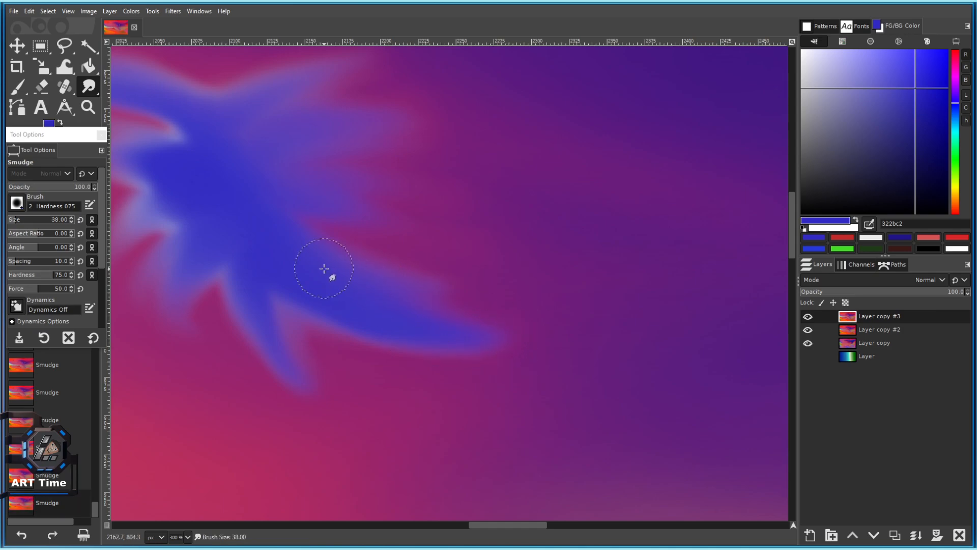
scroll(336, 305, down, 5)
scroll(344, 314, up, 5)
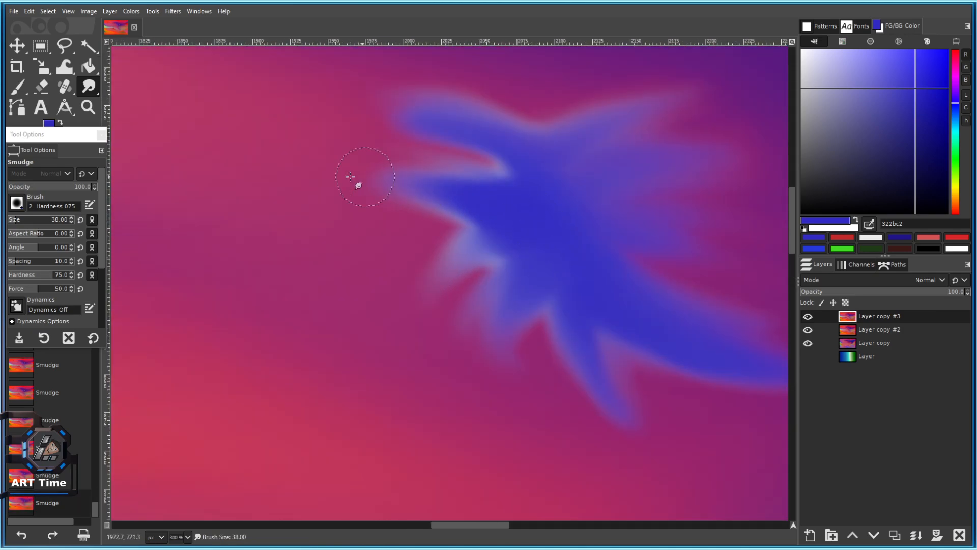
drag(509, 234, 360, 264)
drag(453, 253, 244, 259)
drag(489, 223, 281, 203)
drag(427, 216, 220, 237)
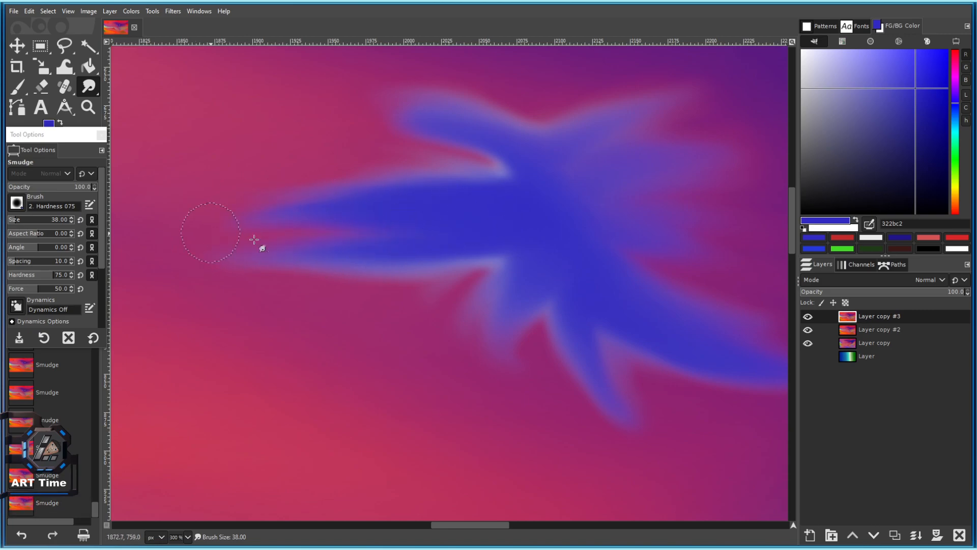
Smudge the blue shape's lower-left spikes into a long curved streak at brush size 39.
scroll(316, 280, down, 5)
scroll(541, 270, up, 5)
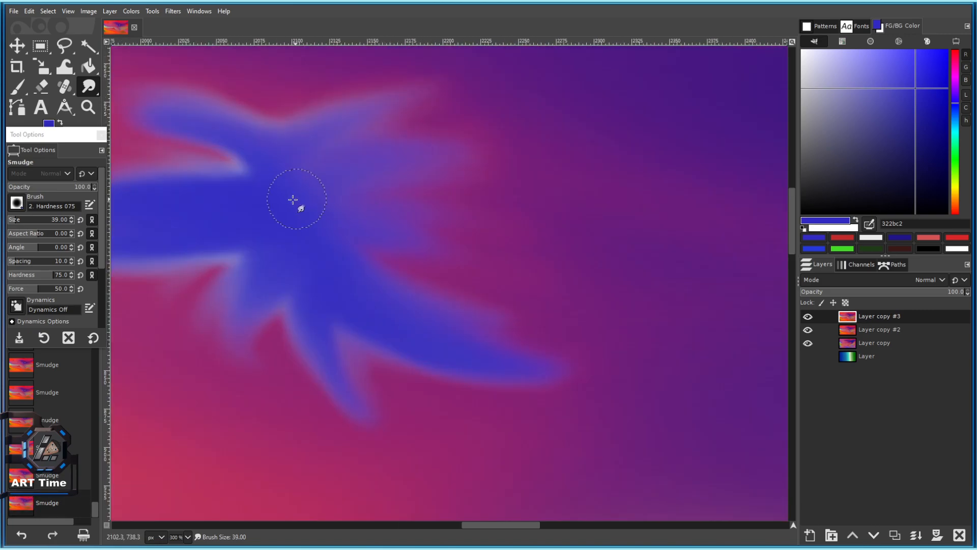
mouse_move(236, 276)
mouse_down()
mouse_move(507, 255)
mouse_move(402, 272)
mouse_up()
drag(546, 256, 351, 310)
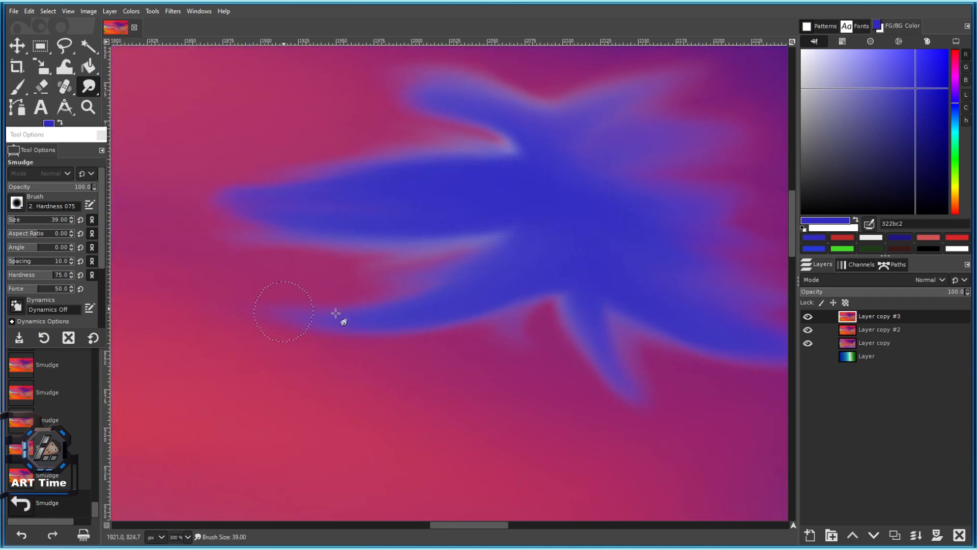
Smudge blue into the right edge of the shape at brush size 36.
scroll(287, 312, down, 5)
scroll(433, 336, up, 6)
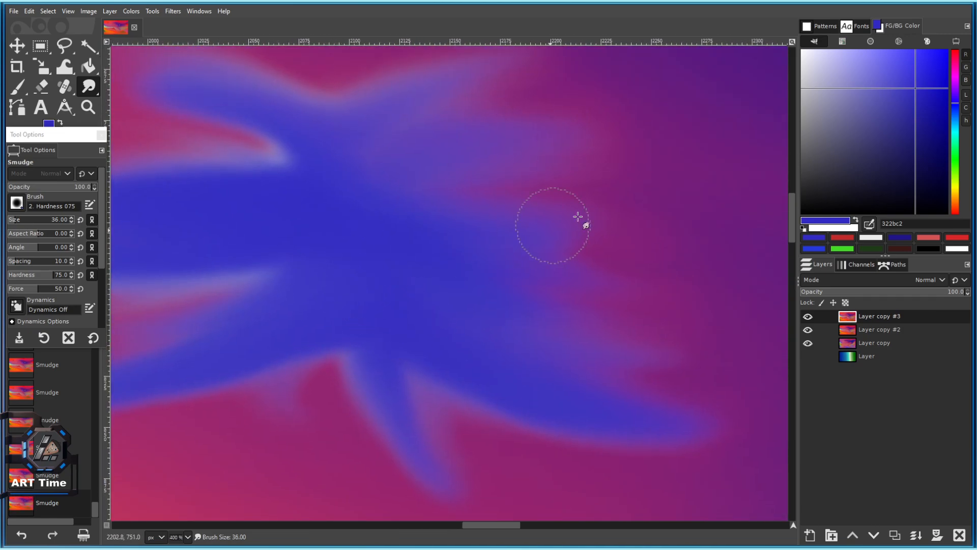
scroll(379, 266, down, 4)
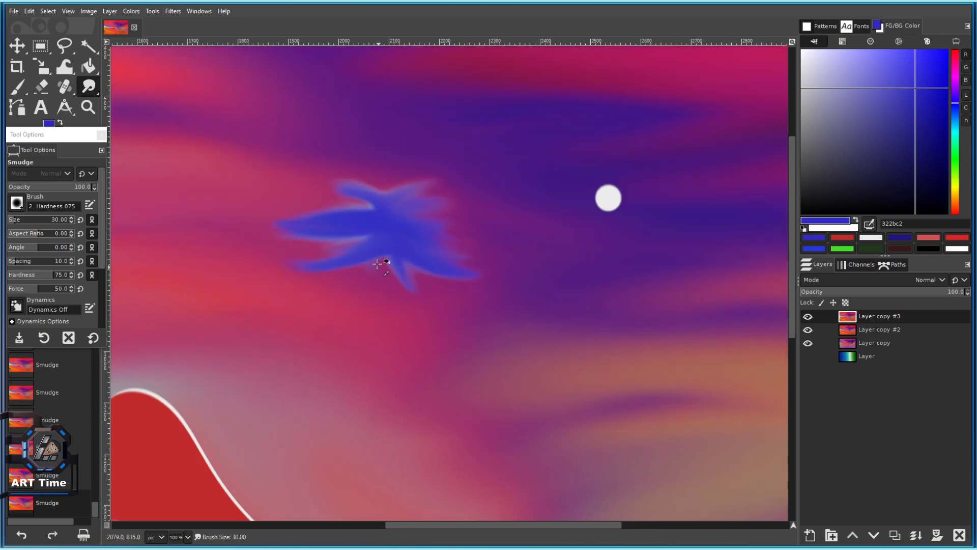
Smudge the gap beneath the blue shape's upper-left spike leftward into a streak at brush sizes 30 and 31.
scroll(407, 229, up, 5)
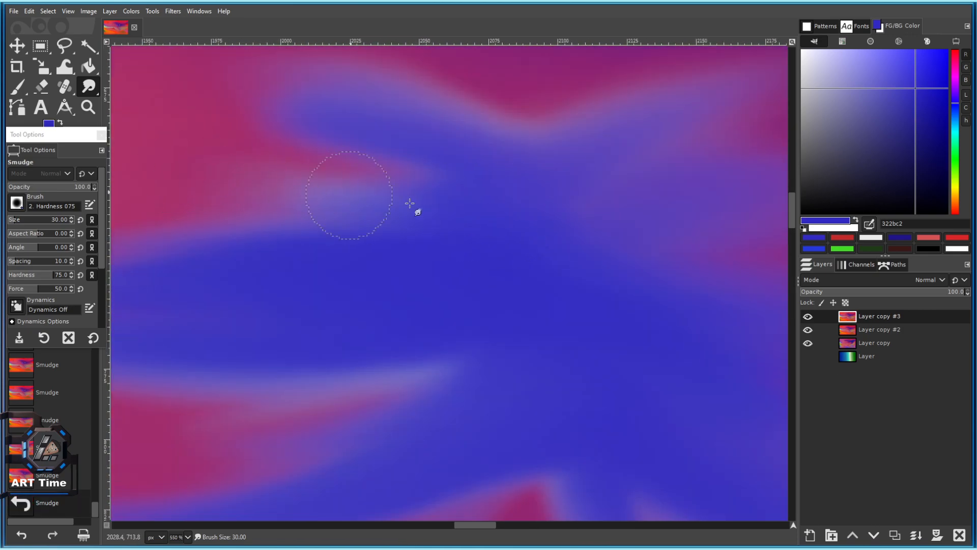
scroll(393, 196, down, 1)
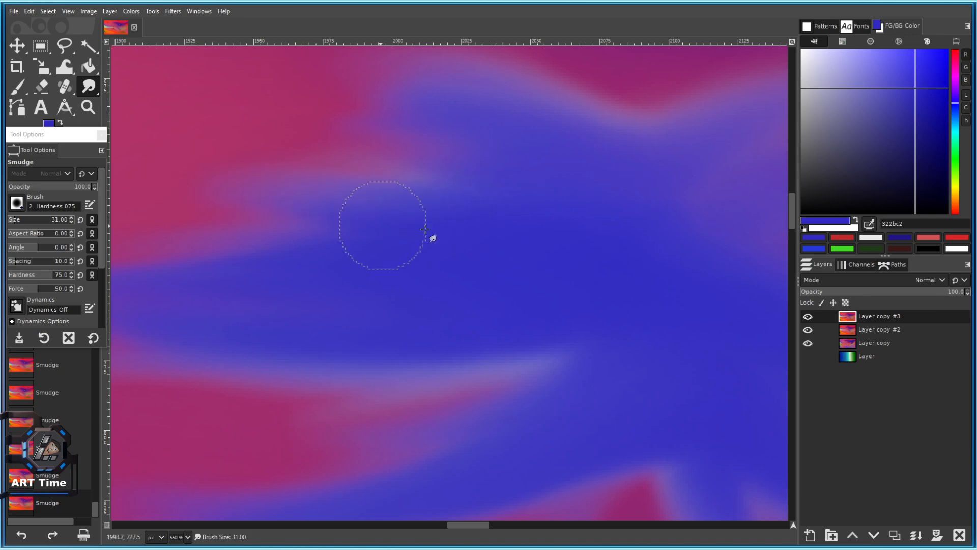
scroll(489, 229, down, 3)
scroll(523, 215, up, 3)
mouse_move(523, 215)
mouse_down()
mouse_move(317, 203)
mouse_move(443, 205)
mouse_move(433, 217)
mouse_move(345, 219)
mouse_up()
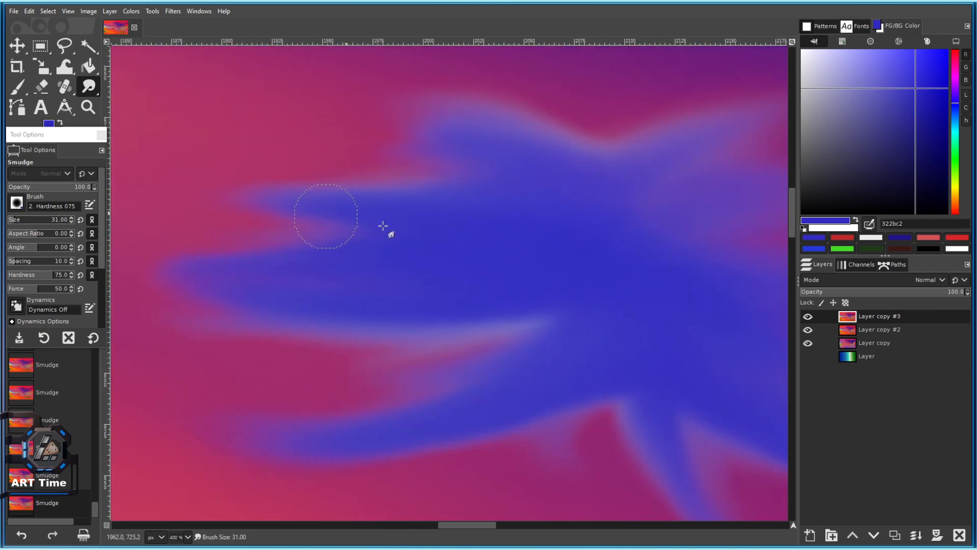
scroll(330, 234, down, 3)
Extend the blue shape's upper-left spike farther left with Smudge strokes at brush size 32.
scroll(454, 275, up, 2)
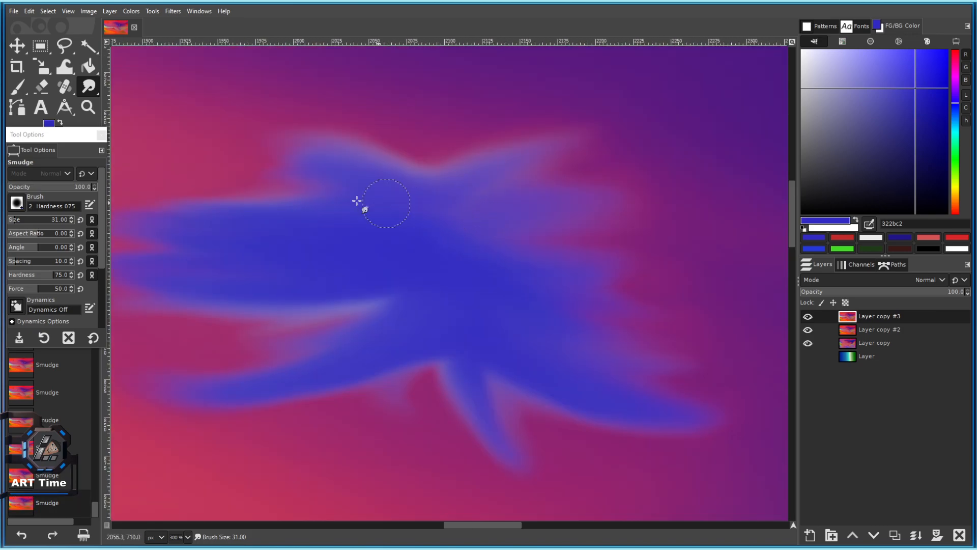
drag(238, 190, 422, 196)
key(bracketright)
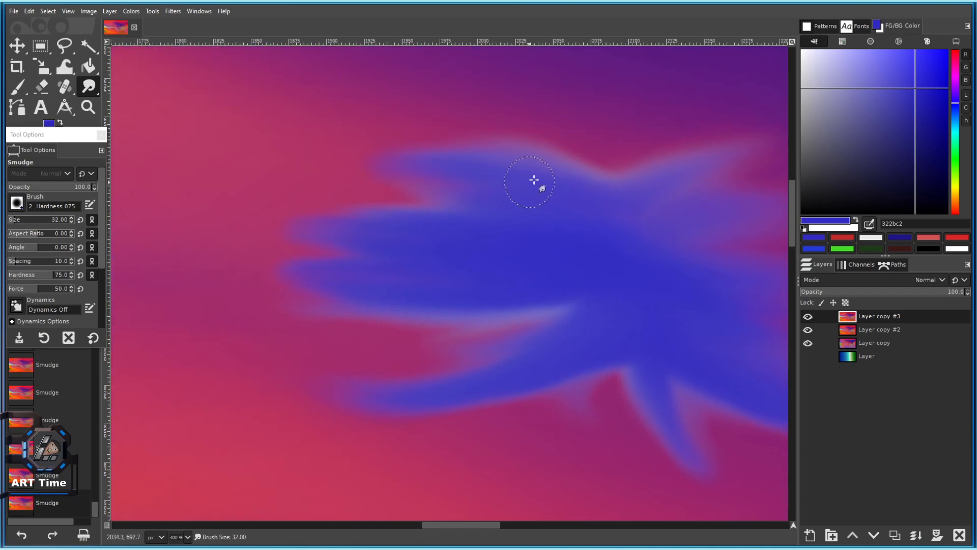
mouse_move(521, 199)
mouse_down()
mouse_move(420, 196)
mouse_move(395, 189)
mouse_up()
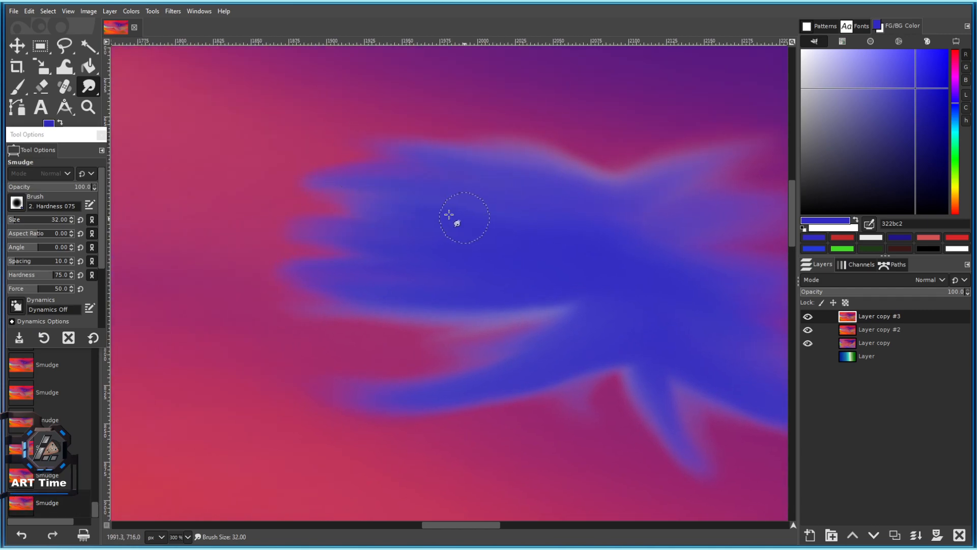
Set the Smudge brush to size 86 and aspect ratio 5.00, and streak the blue shape's left edge outward.
drag(17, 220, 56, 244)
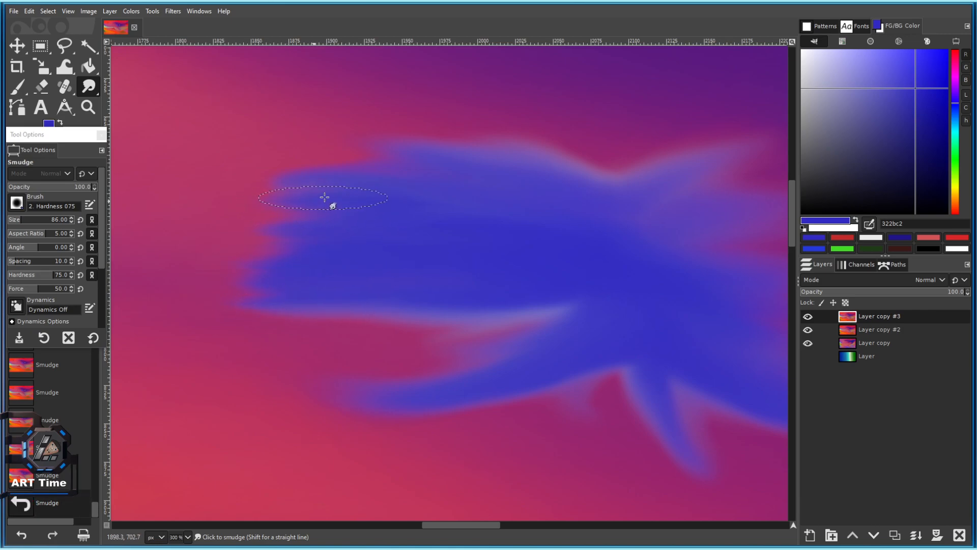
scroll(490, 261, down, 5)
scroll(430, 234, up, 3)
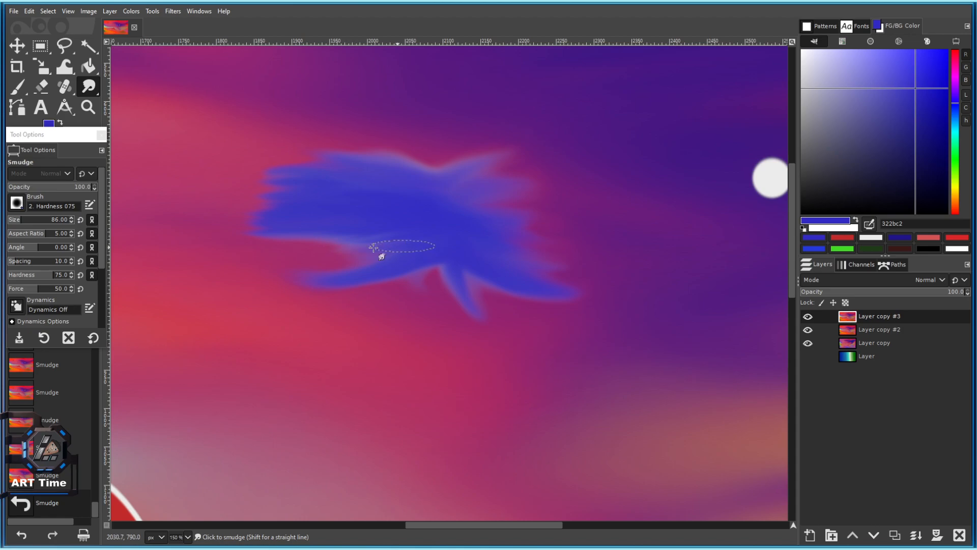
drag(311, 246, 283, 236)
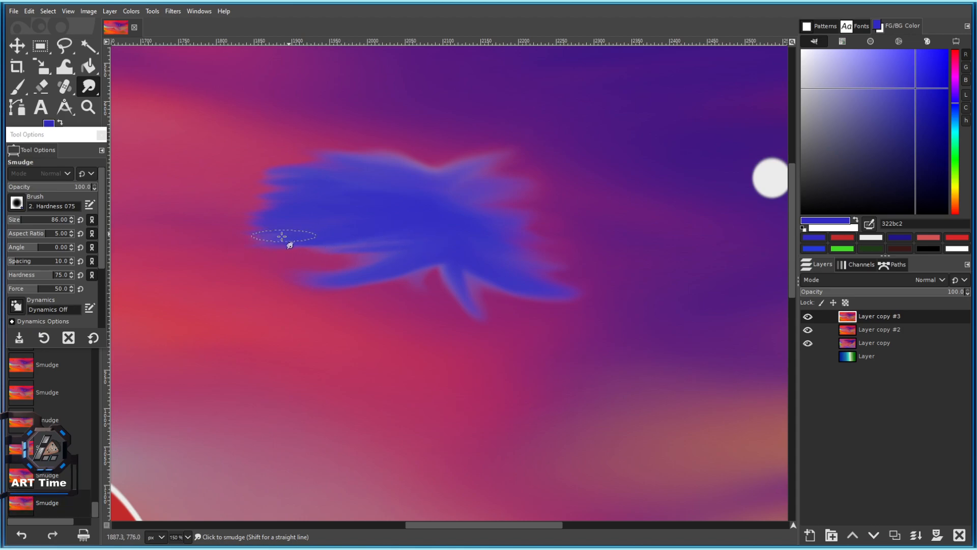
scroll(311, 227, down, 4)
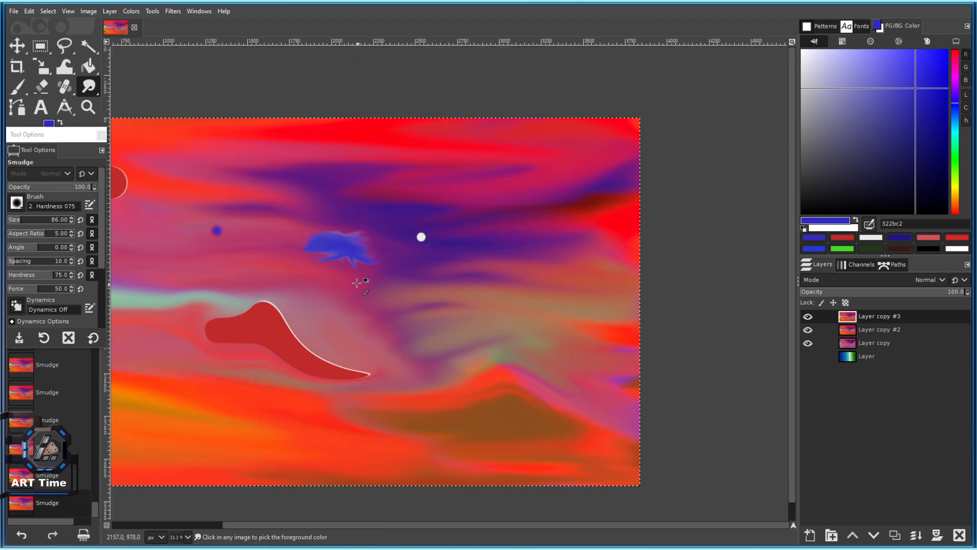
Smudge the gap between the blue shape's left side and its lower-left arm into flat horizontal streaks.
scroll(317, 282, up, 5)
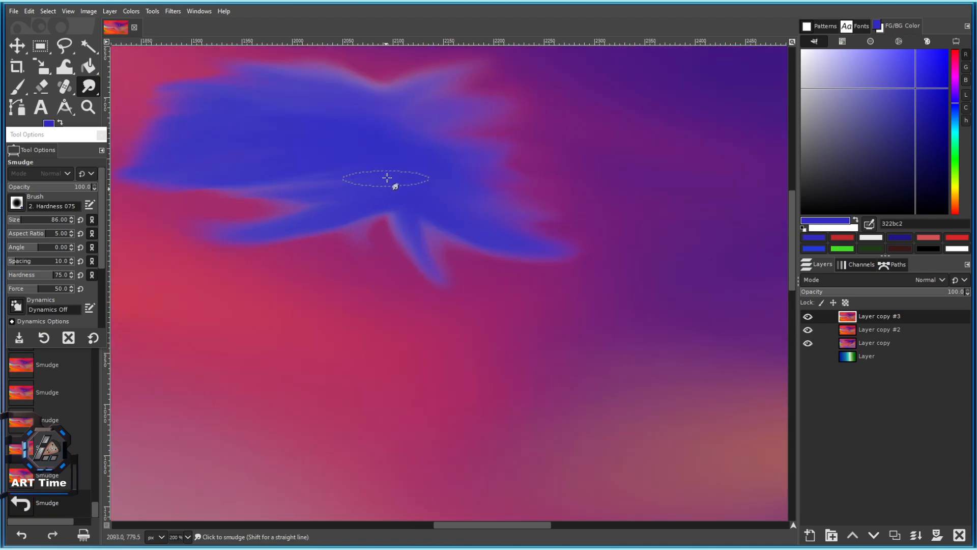
drag(289, 198, 218, 220)
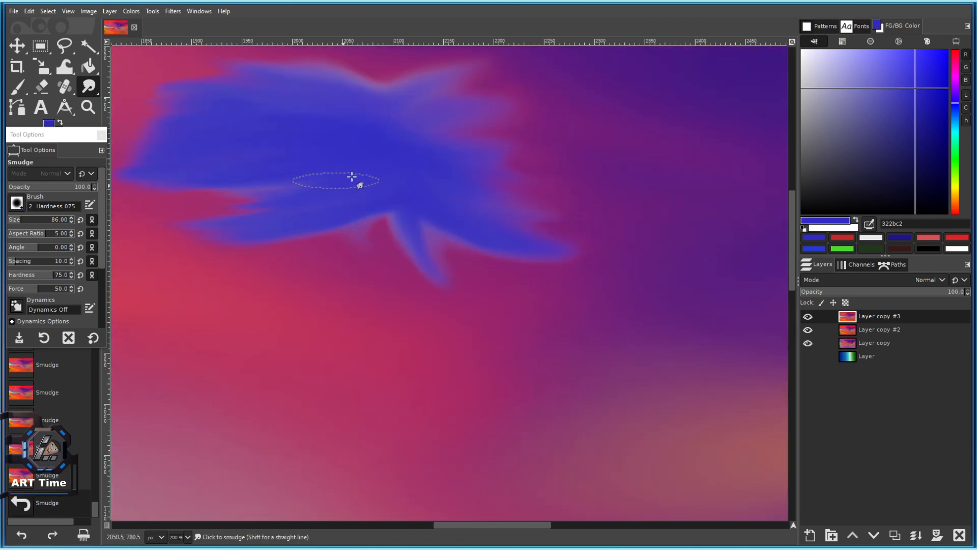
scroll(345, 179, left, 5)
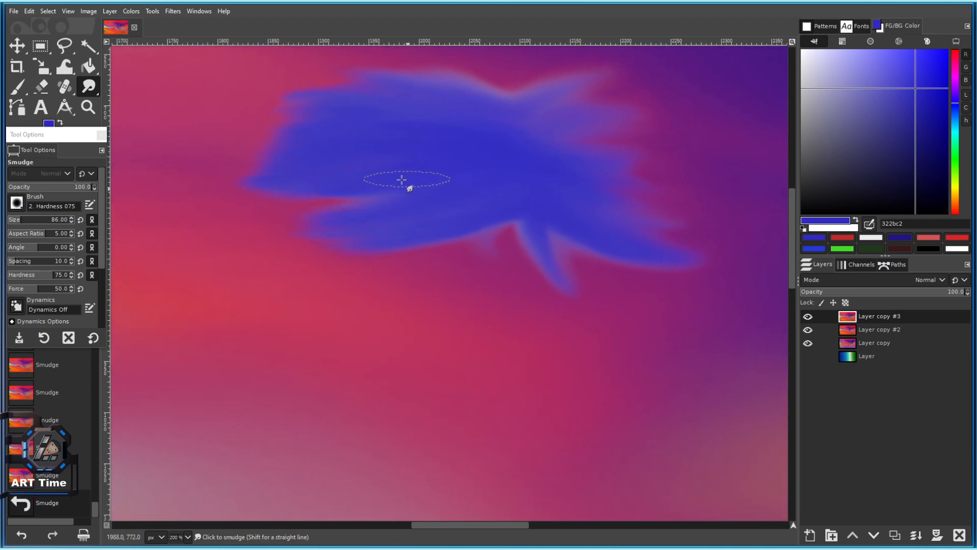
drag(544, 219, 475, 255)
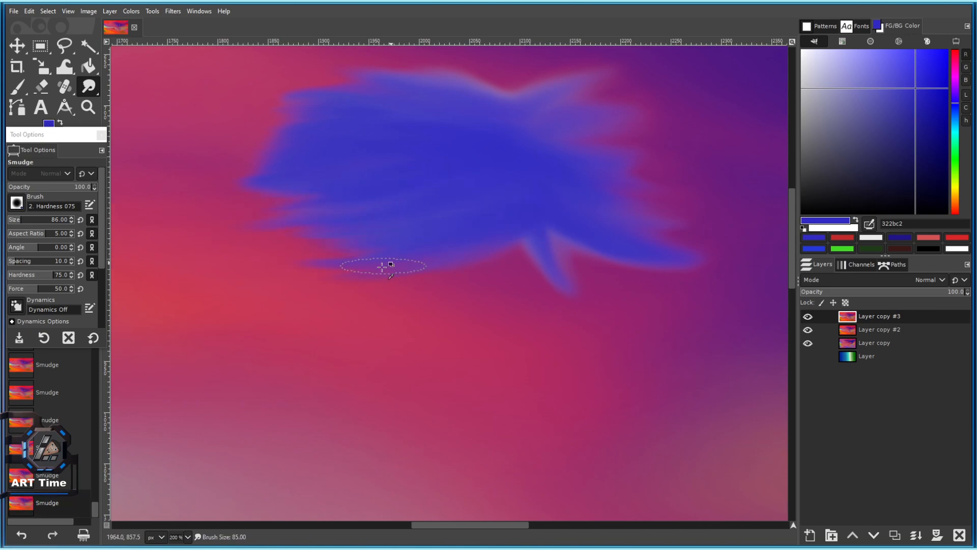
Smudge the blue shape's bottom edge, downward spike and upper-left edge into horizontal streaks at brush size 85.
scroll(383, 267, down, 2)
scroll(493, 279, up, 3)
key(bracketleft)
mouse_move(525, 229)
mouse_down()
mouse_move(550, 267)
mouse_move(571, 272)
mouse_up()
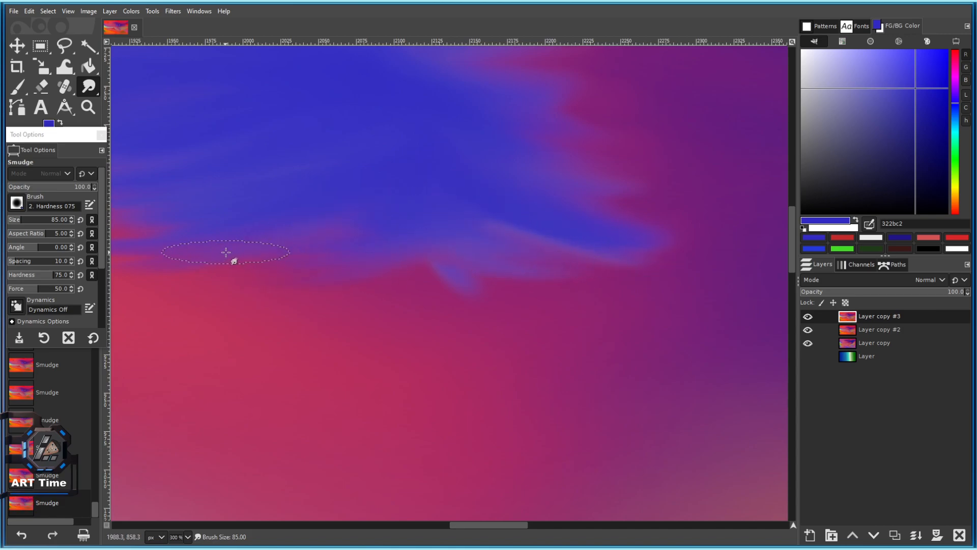
scroll(305, 270, down, 2)
scroll(366, 236, up, 3)
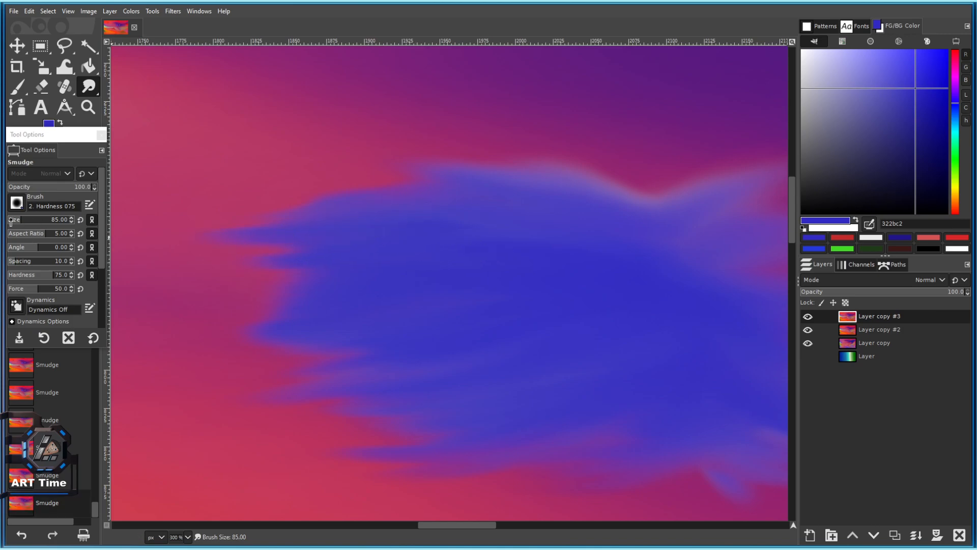
Set the Smudge brush size to 188 and drag the blue shape's left side out into long wisps.
drag(11, 221, 28, 223)
drag(387, 266, 299, 288)
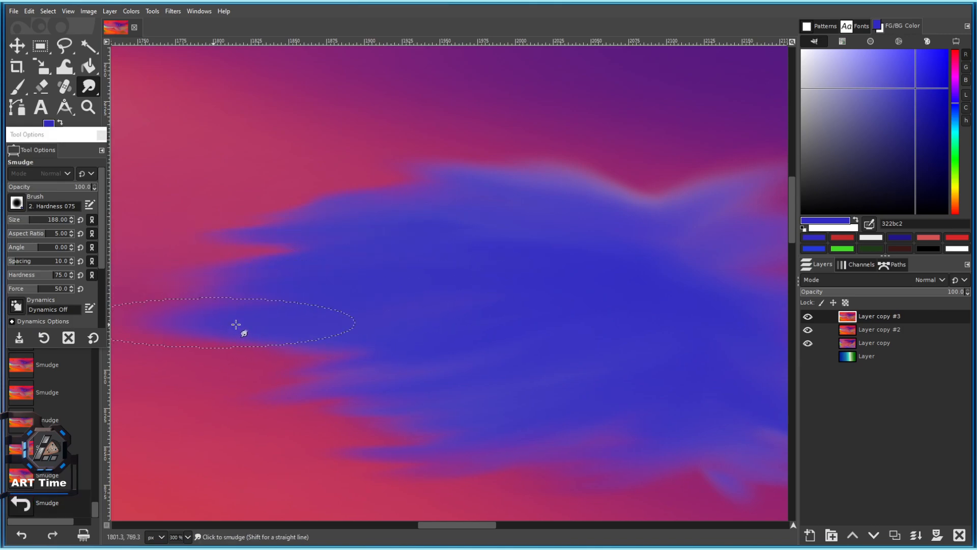
scroll(423, 308, down, 2)
scroll(421, 307, up, 2)
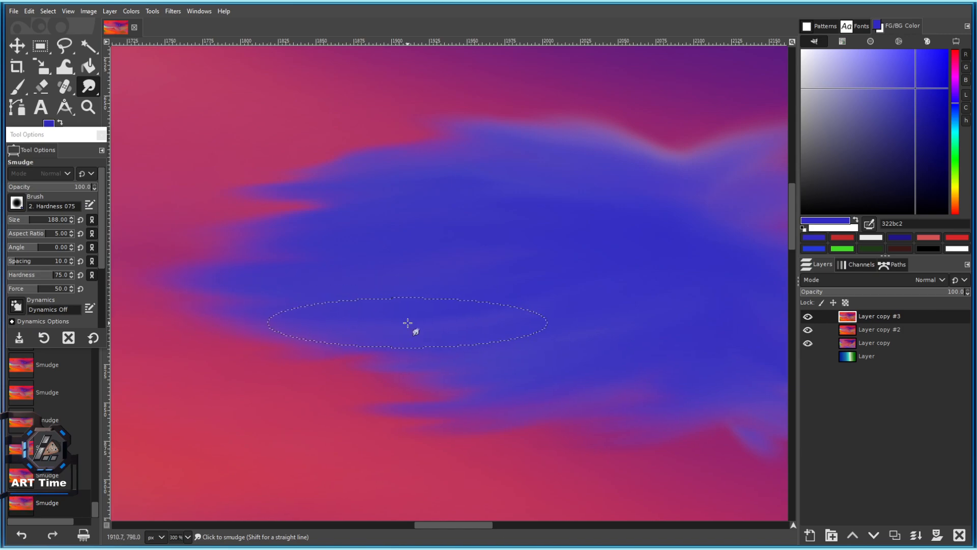
scroll(394, 326, down, 1)
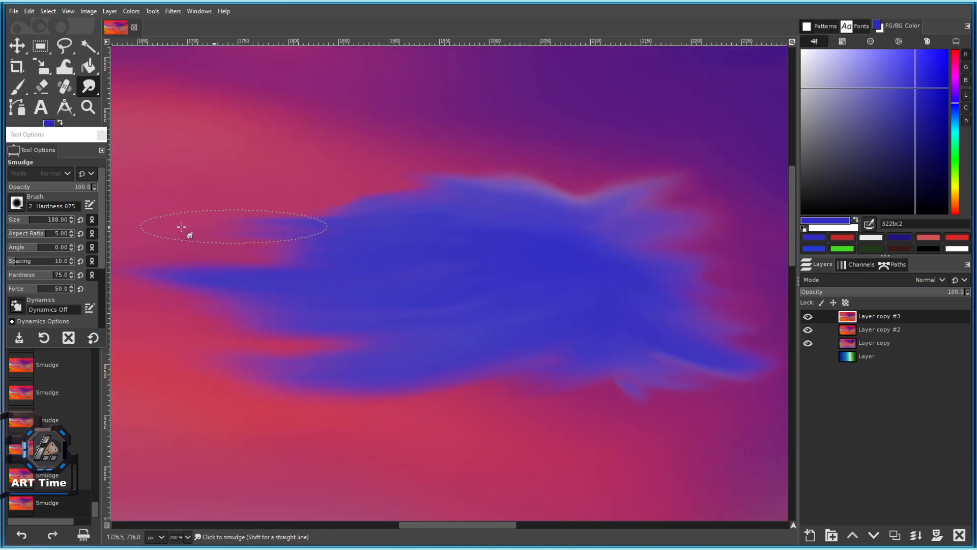
Smudge the blue shape's lower edge and stretch its right edge toward the white dot, using brush size 189.
scroll(421, 289, down, 1)
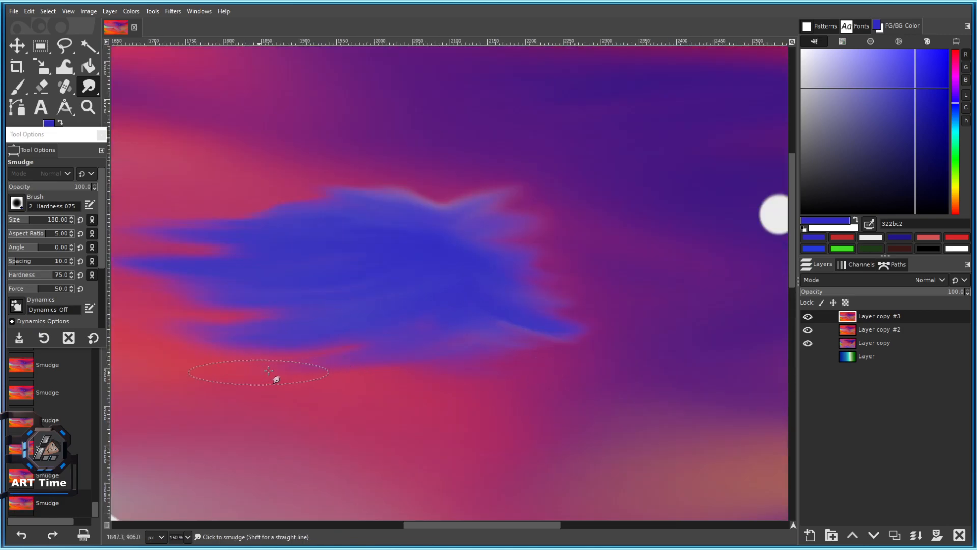
scroll(257, 356, down, 4)
scroll(397, 244, up, 4)
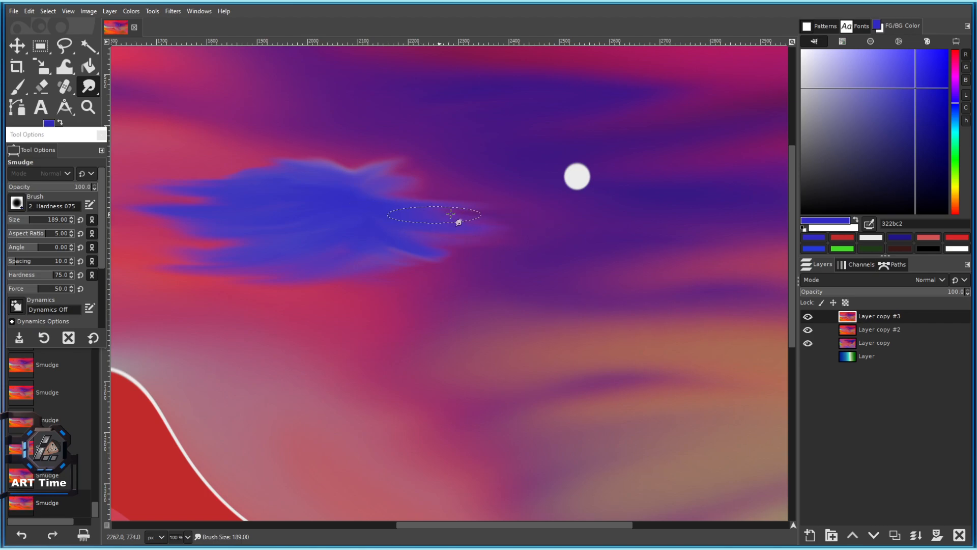
Smudge the blue shape's upper edge and lower right part into wider horizontal streaks, and save the image.
mouse_move(353, 137)
mouse_down()
mouse_move(369, 172)
mouse_move(338, 173)
mouse_up()
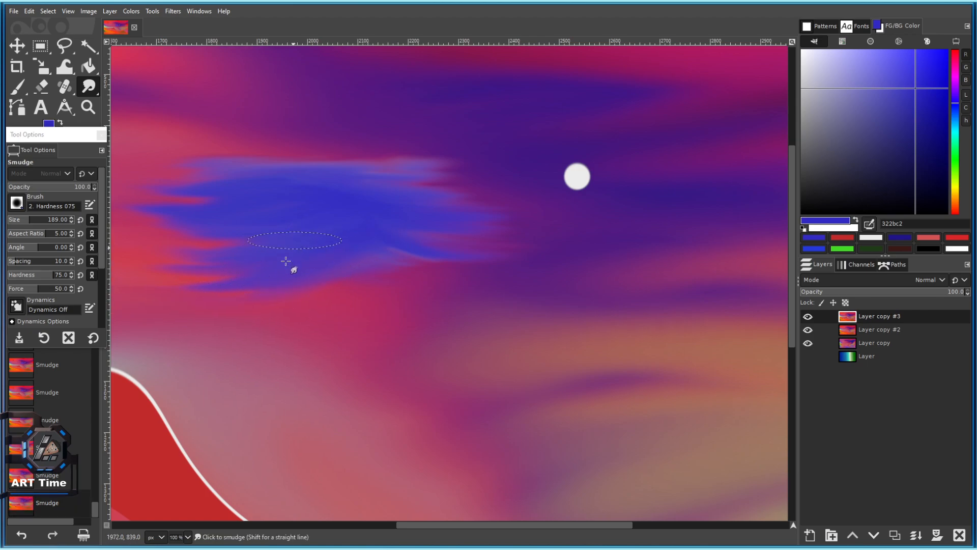
drag(377, 271, 422, 284)
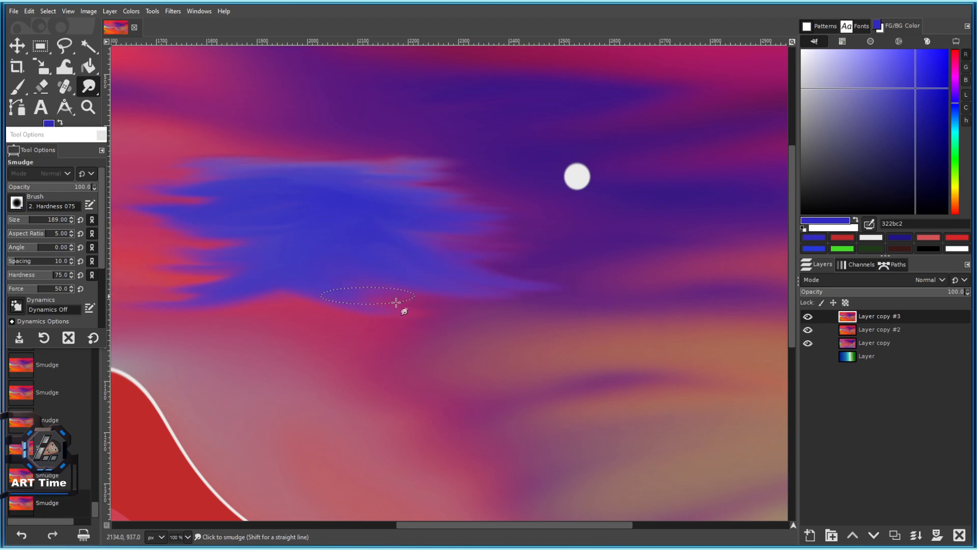
scroll(269, 293, down, 2)
scroll(412, 304, up, 1)
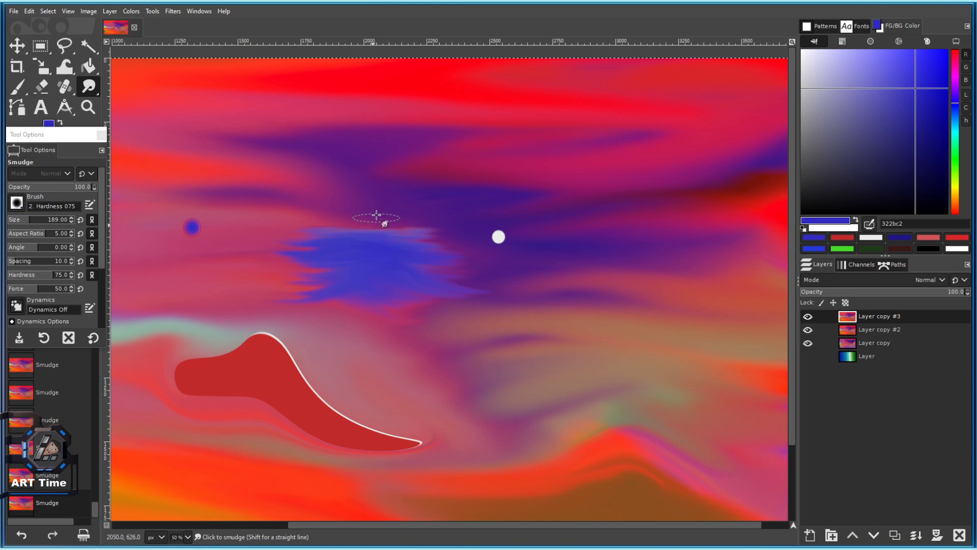
scroll(356, 239, up, 1)
scroll(329, 255, down, 3)
scroll(383, 259, up, 1)
scroll(383, 259, up, 4)
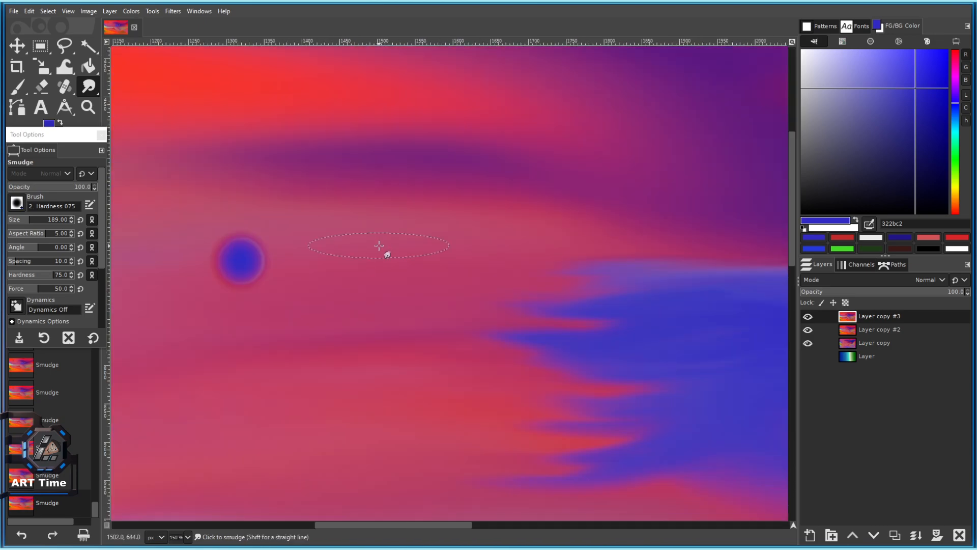
key(ctrl+s)
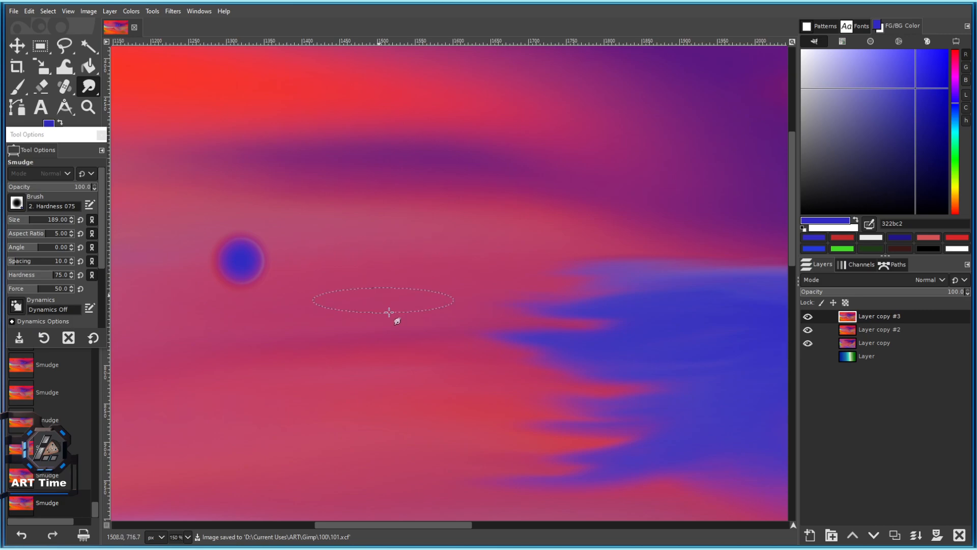
Smudge the blue shape's right edge into horizontal wisps below the white dot, using brush size 188.
key(bracketleft)
scroll(560, 379, down, 2)
drag(556, 375, 405, 273)
scroll(606, 250, up, 3)
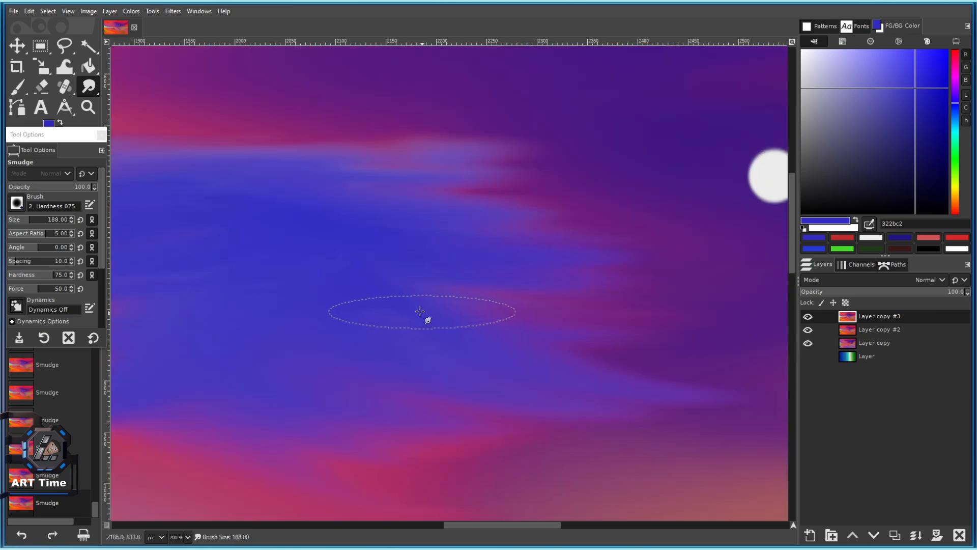
drag(422, 312, 435, 171)
drag(353, 229, 521, 224)
scroll(443, 198, down, 3)
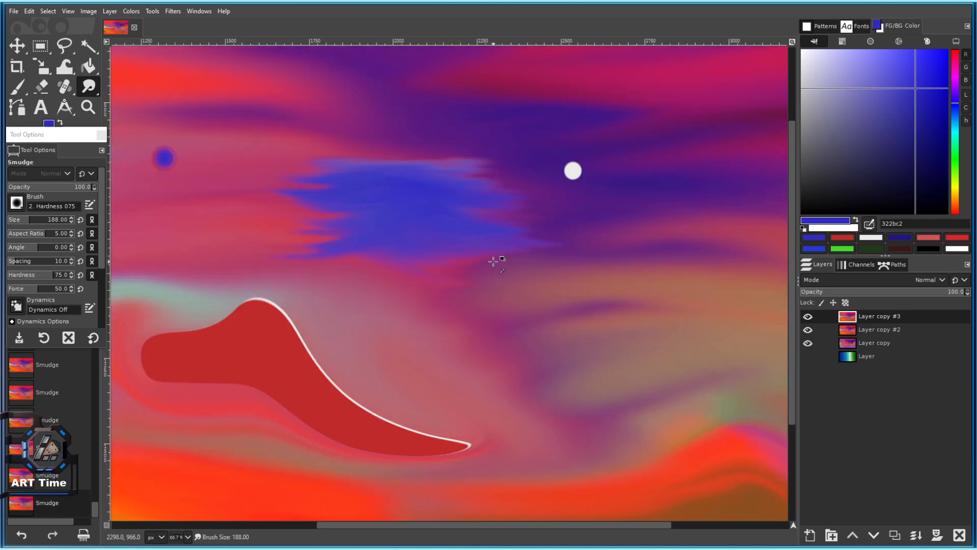
Stretch the blue shape's lower right tip into a long thin tail reaching toward the canvas's right edge.
scroll(497, 257, up, 2)
drag(441, 251, 717, 285)
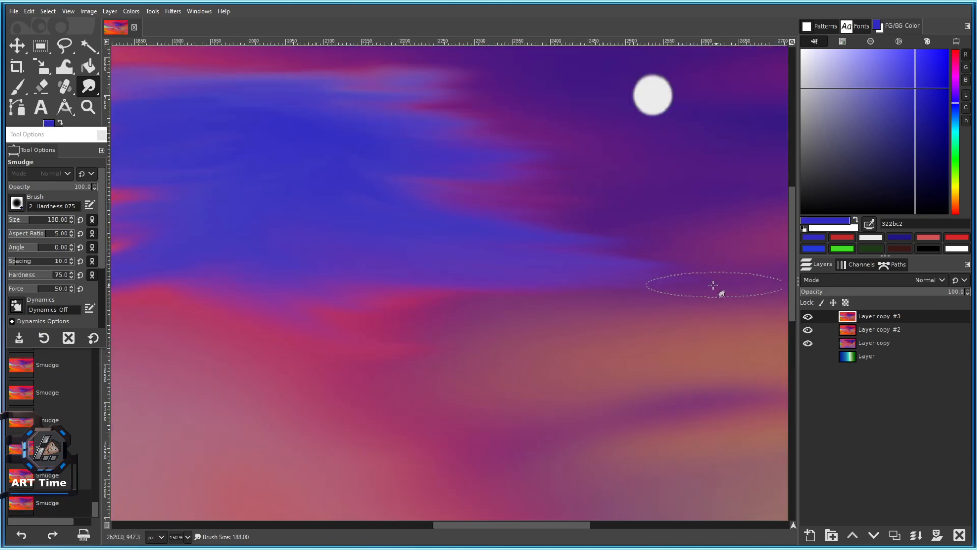
scroll(488, 251, down, 2)
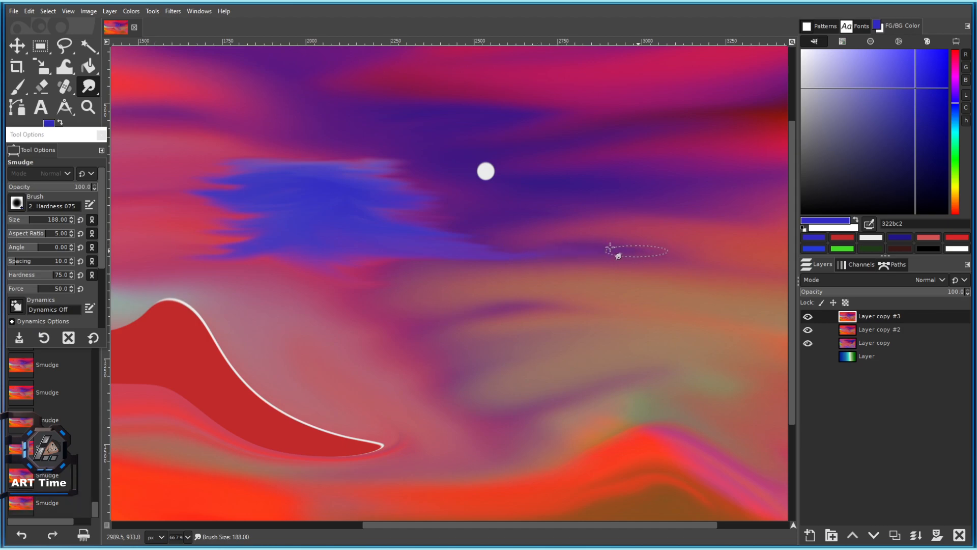
scroll(743, 265, down, 3)
scroll(558, 274, up, 2)
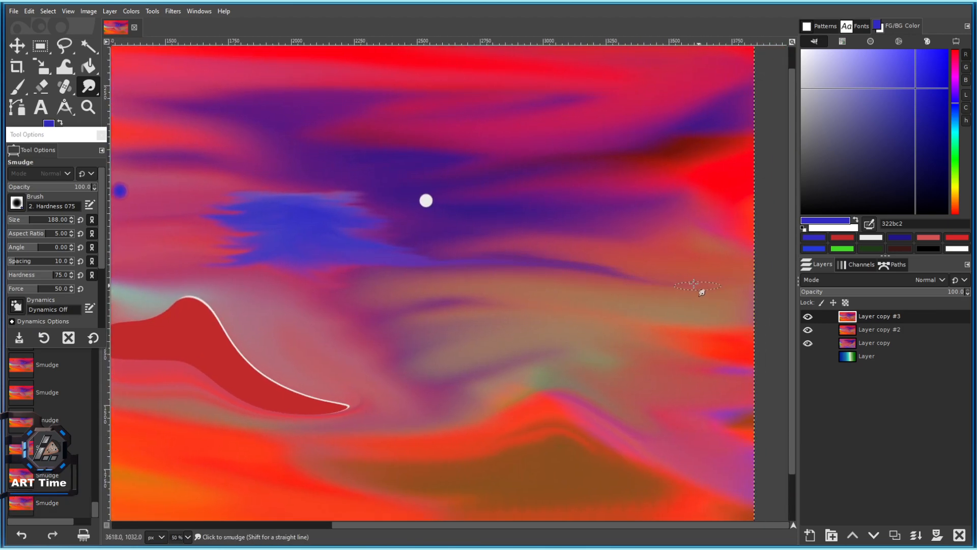
drag(569, 272, 685, 253)
key([)
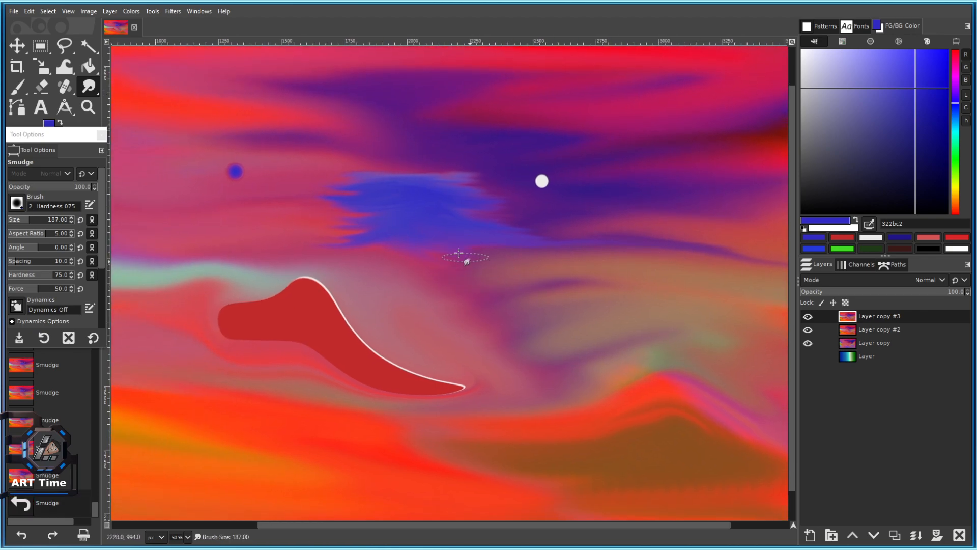
Set the Smudge brush size to 313, pull the blue shape's underside down into a stem and streak its end horizontally.
click(25, 222)
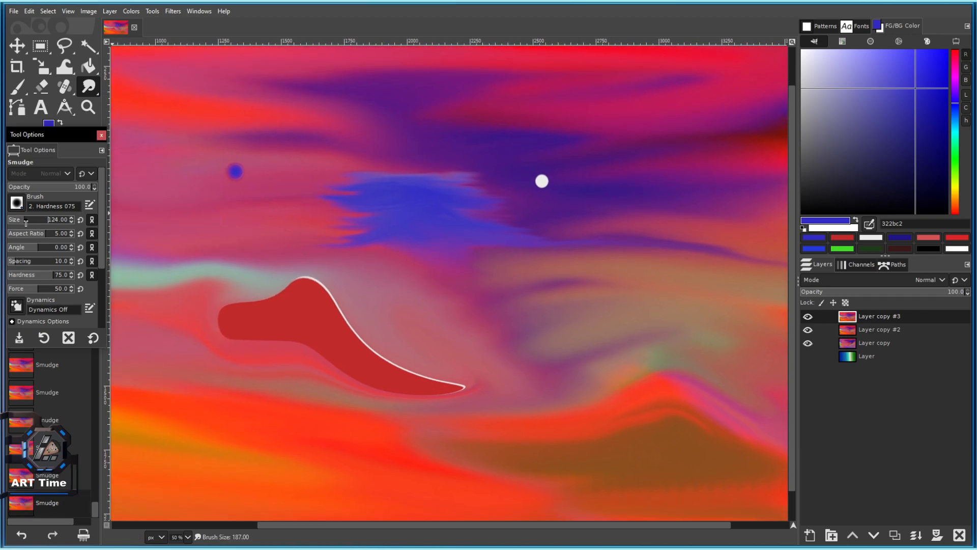
scroll(392, 259, up, 2)
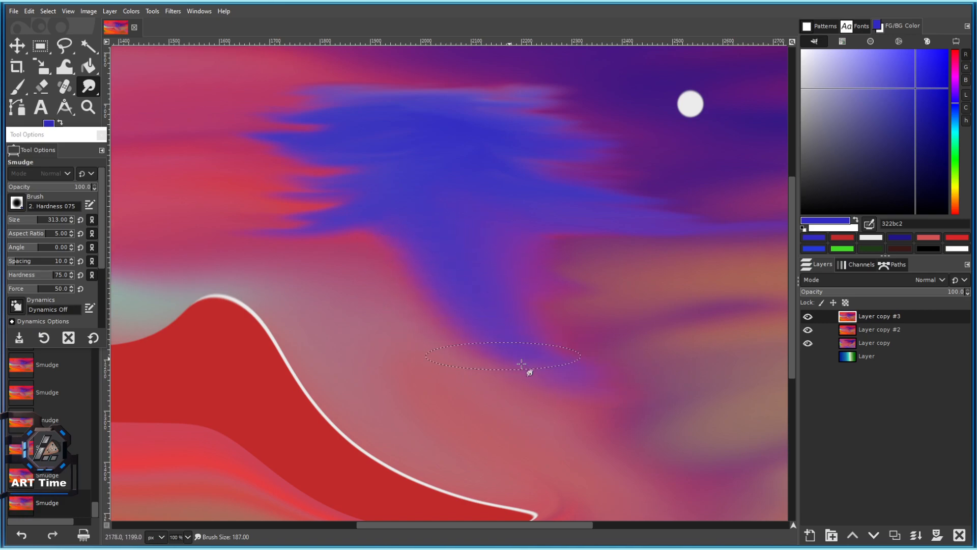
mouse_move(681, 327)
mouse_down()
mouse_move(436, 377)
mouse_move(443, 384)
mouse_move(325, 374)
mouse_up()
scroll(433, 368, down, 2)
scroll(432, 368, up, 1)
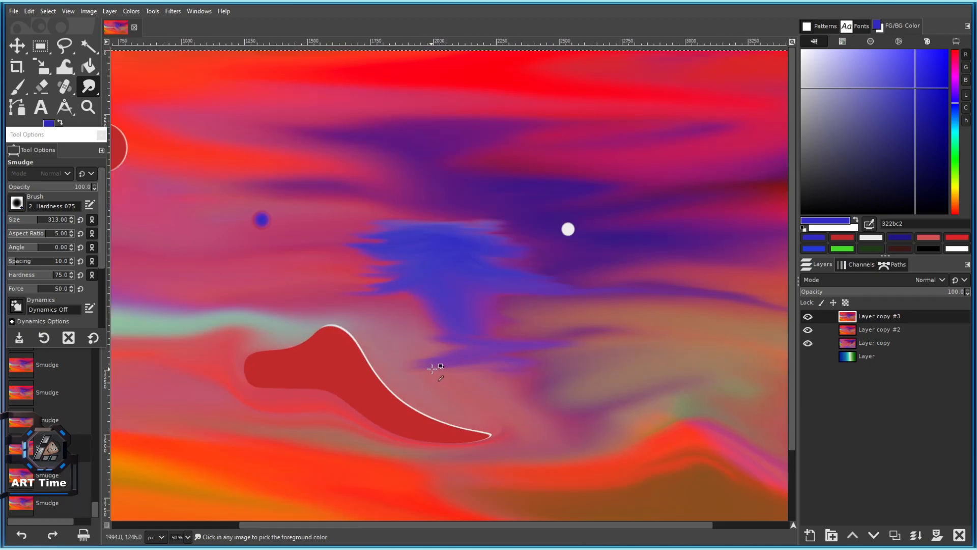
Smudge the blue shape's lower left side out into a long thin arm passing below the blue dot.
drag(411, 265, 332, 279)
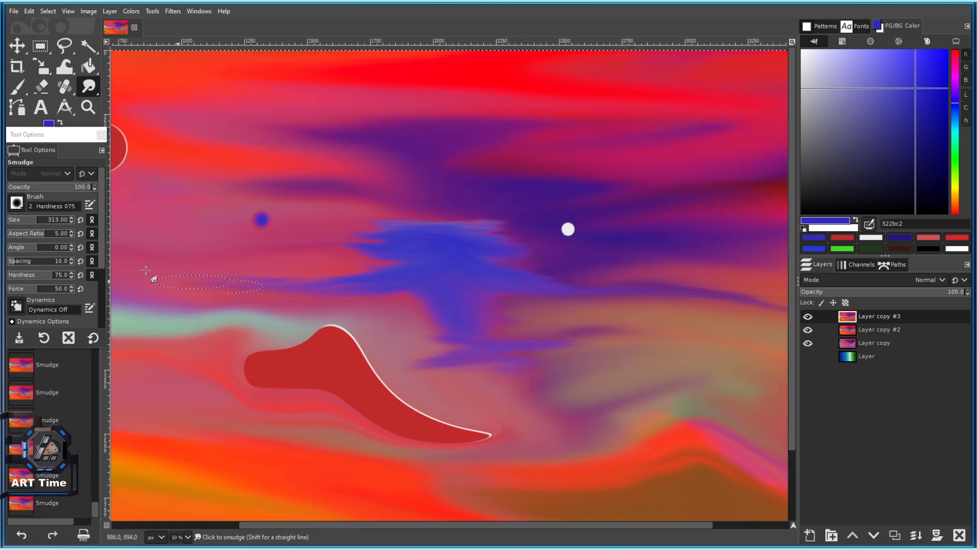
scroll(430, 281, down, 2)
scroll(360, 306, up, 2)
scroll(367, 246, left, 3)
Set the Smudge brush to size 539 and aspect ratio 2, and smudge the blue shape into a broad wavy band covering the white dot.
drag(41, 220, 48, 235)
key(bracketright)
key(bracketright)
key(bracketright)
key(bracketright)
key(bracketright)
mouse_move(532, 281)
mouse_down()
mouse_move(502, 265)
mouse_move(346, 285)
mouse_up()
drag(502, 286, 326, 306)
mouse_move(484, 307)
mouse_down()
mouse_move(204, 299)
mouse_move(342, 303)
mouse_up()
drag(453, 309, 275, 278)
drag(466, 273, 202, 210)
mouse_move(521, 199)
mouse_down()
mouse_move(712, 187)
mouse_move(630, 153)
mouse_move(610, 173)
mouse_move(512, 218)
mouse_move(479, 217)
mouse_up()
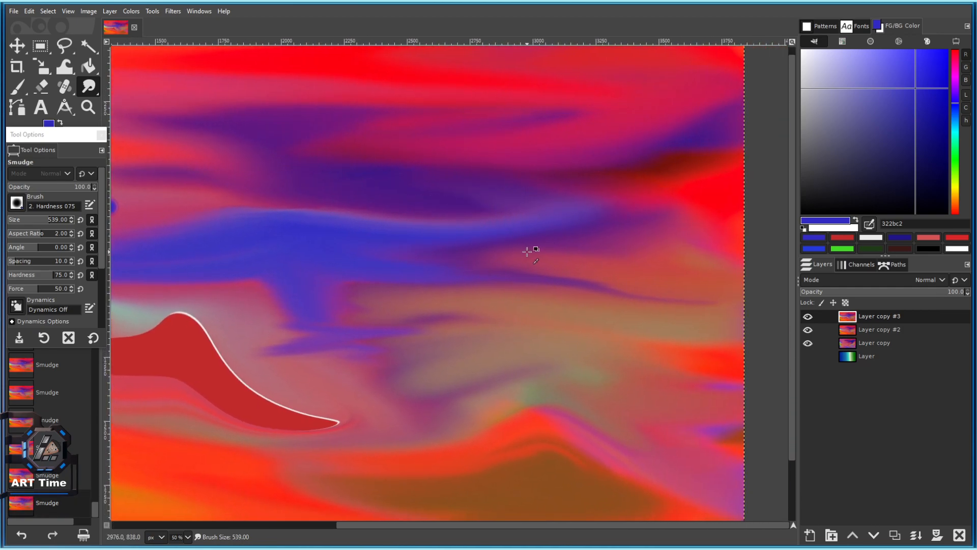
Smudge the blue band's right end outward until it nearly reaches the canvas's right edge.
scroll(438, 227, up, 2)
scroll(442, 235, down, 4)
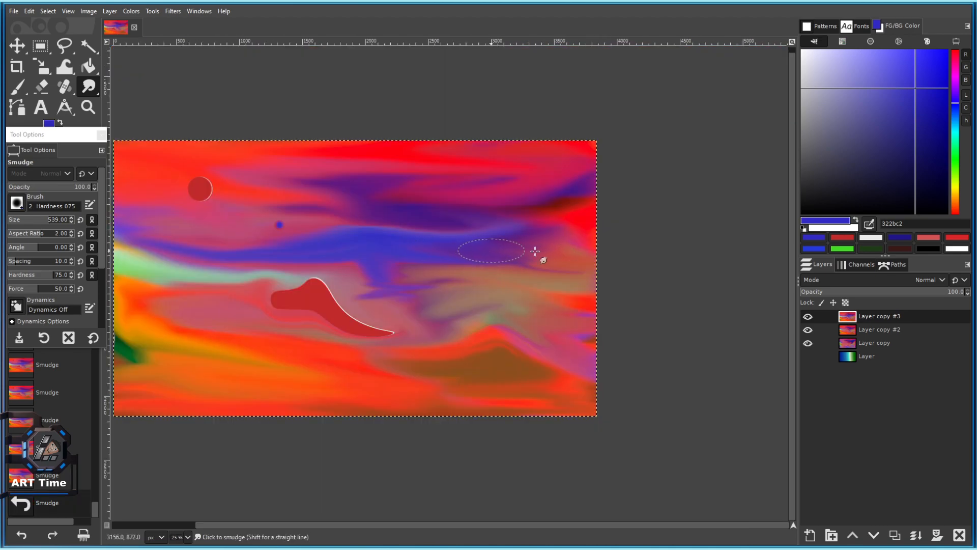
scroll(445, 254, up, 1)
scroll(545, 270, up, 1)
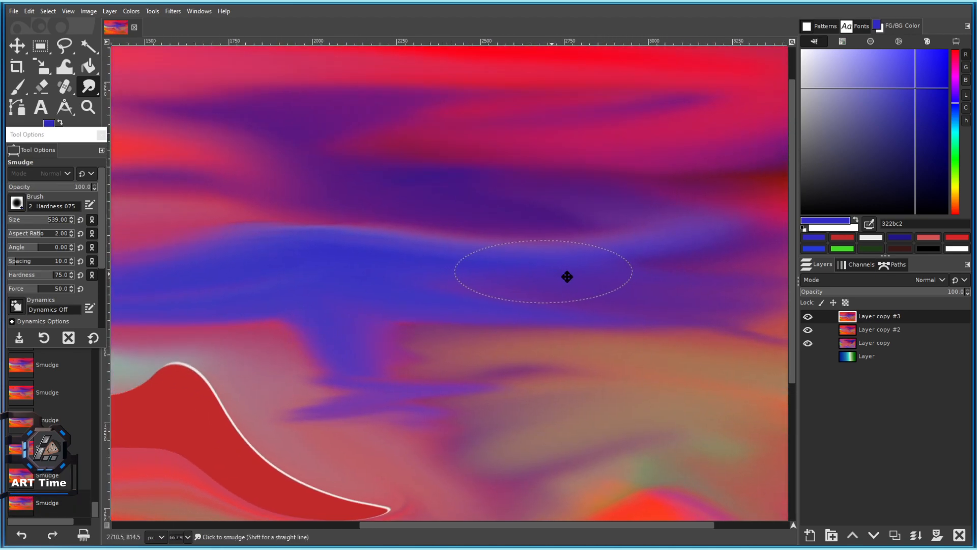
scroll(387, 251, up, 1)
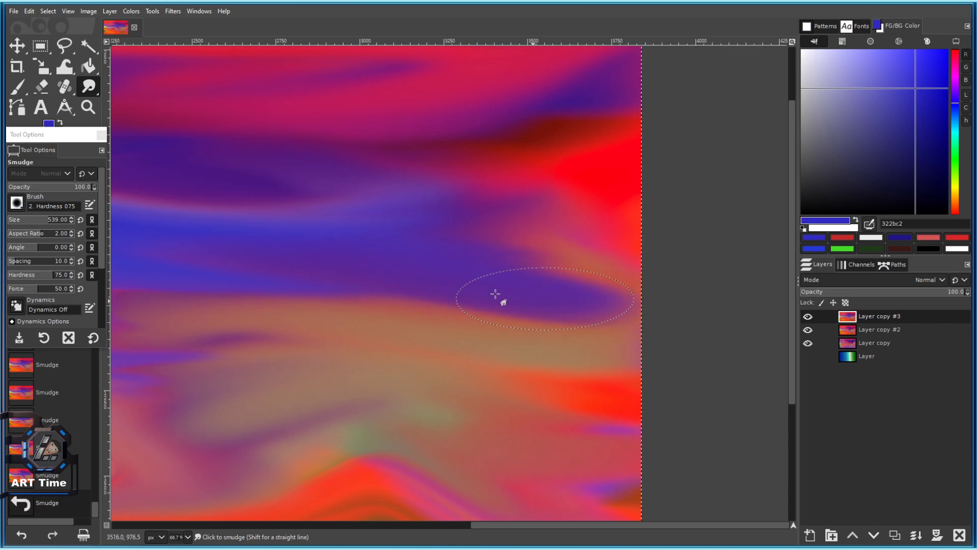
scroll(492, 265, down, 3)
scroll(447, 229, up, 2)
Smudge the blue stem and lower left side into broad lower arms, and pull the dark purple band leftward above the blue dot.
mouse_move(265, 166)
mouse_down()
mouse_move(239, 191)
mouse_move(328, 240)
mouse_move(383, 198)
mouse_move(482, 220)
mouse_move(469, 245)
mouse_move(369, 271)
mouse_move(401, 298)
mouse_move(509, 352)
mouse_up()
scroll(440, 278, down, 4)
scroll(366, 289, up, 3)
mouse_move(455, 254)
mouse_down()
mouse_move(325, 299)
mouse_move(241, 291)
mouse_up()
scroll(512, 270, down, 1)
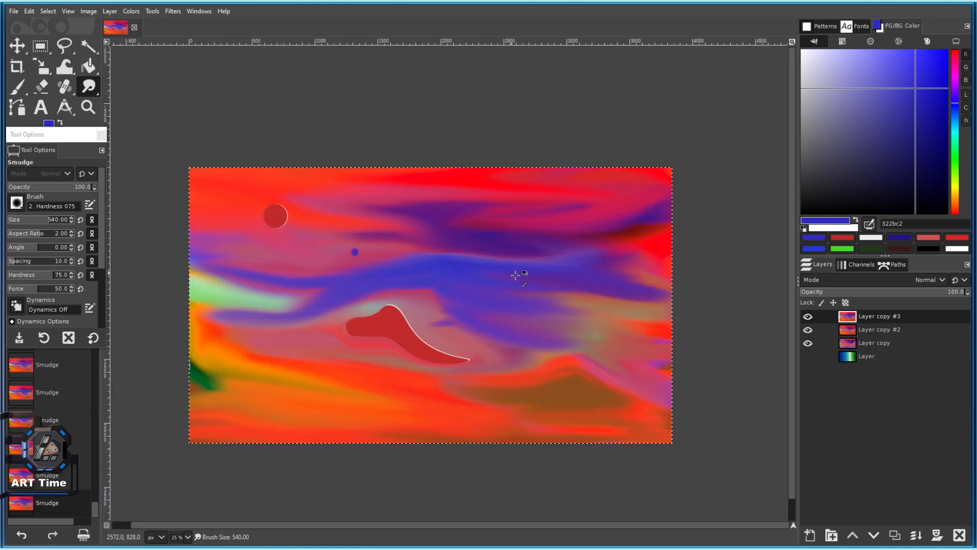
scroll(488, 218, up, 2)
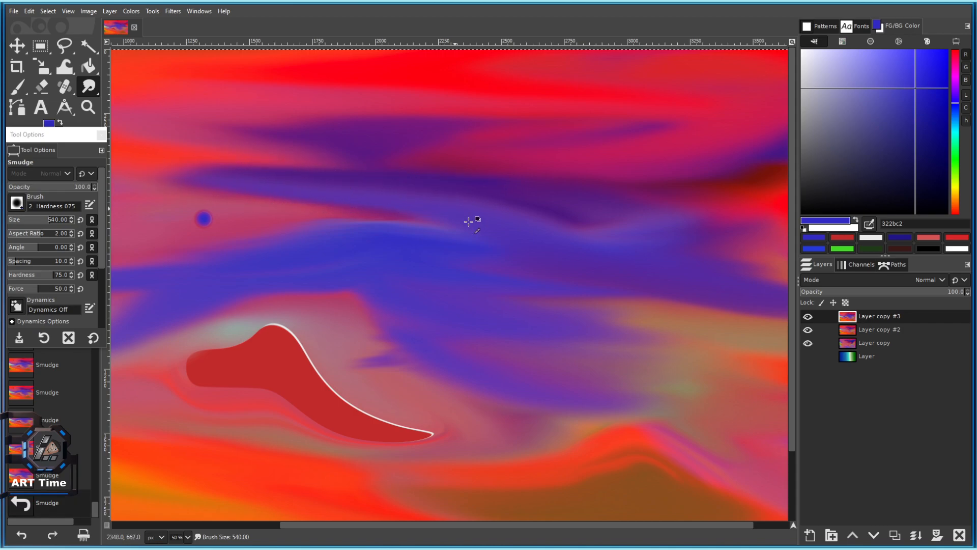
Try to smudge the lower purple area leftward beneath the red shape, and undo the strokes.
scroll(452, 270, down, 2)
mouse_move(462, 311)
mouse_down()
mouse_move(423, 326)
mouse_move(304, 305)
mouse_up()
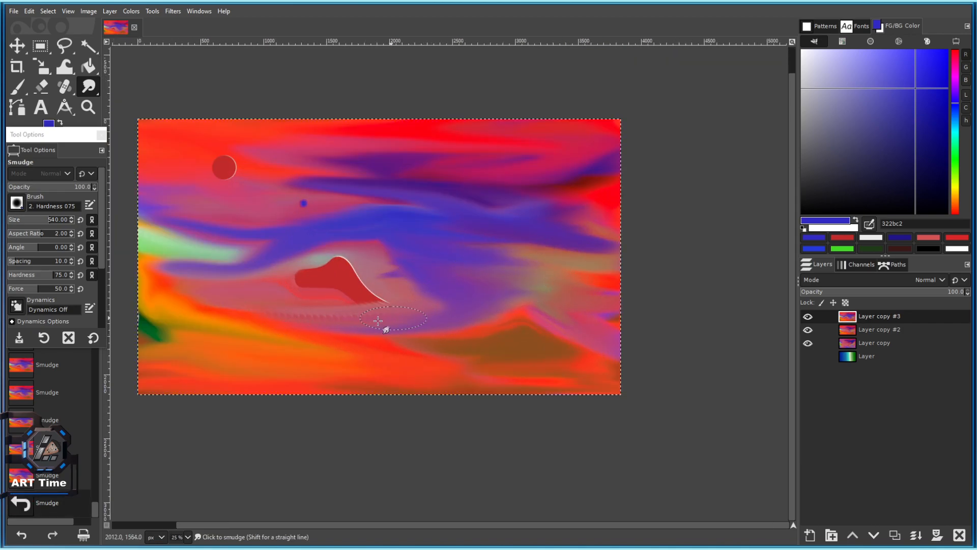
drag(242, 304, 239, 305)
scroll(332, 325, up, 2)
key(ctrl+z)
key(ctrl+z)
key(ctrl+z)
key(ctrl+z)
key(ctrl+z)
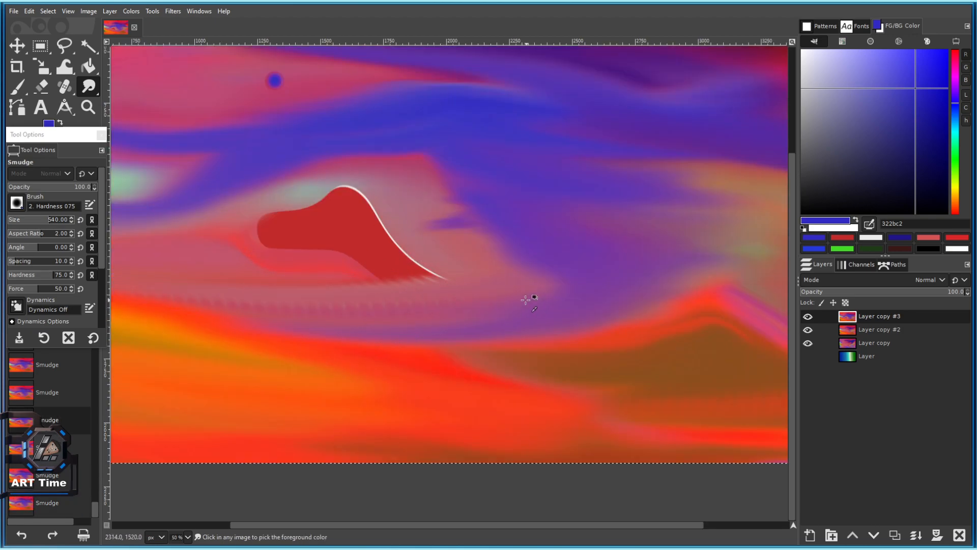
key(ctrl+z)
key(ctrl+z)
Try to smudge the red shape away into the surrounding colours, and undo the strokes.
mouse_move(552, 298)
mouse_down()
mouse_move(341, 289)
mouse_move(552, 297)
mouse_move(470, 254)
mouse_move(277, 202)
mouse_move(372, 209)
mouse_move(305, 240)
mouse_move(314, 241)
mouse_move(412, 179)
mouse_move(429, 243)
mouse_move(380, 274)
mouse_move(314, 277)
mouse_up()
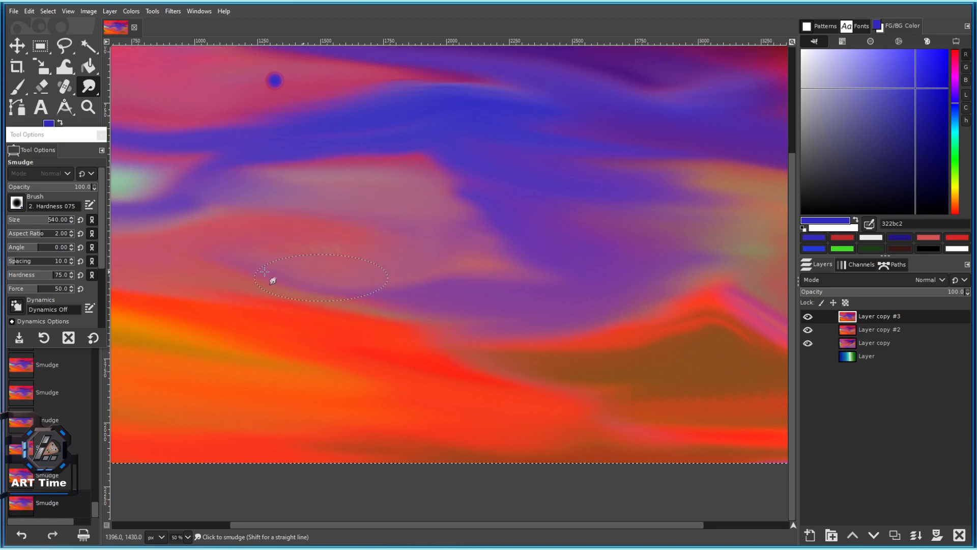
scroll(314, 277, down, 3)
scroll(403, 266, up, 1)
key(ctrl+z)
key(ctrl+z)
key(ctrl+z)
key(ctrl+z)
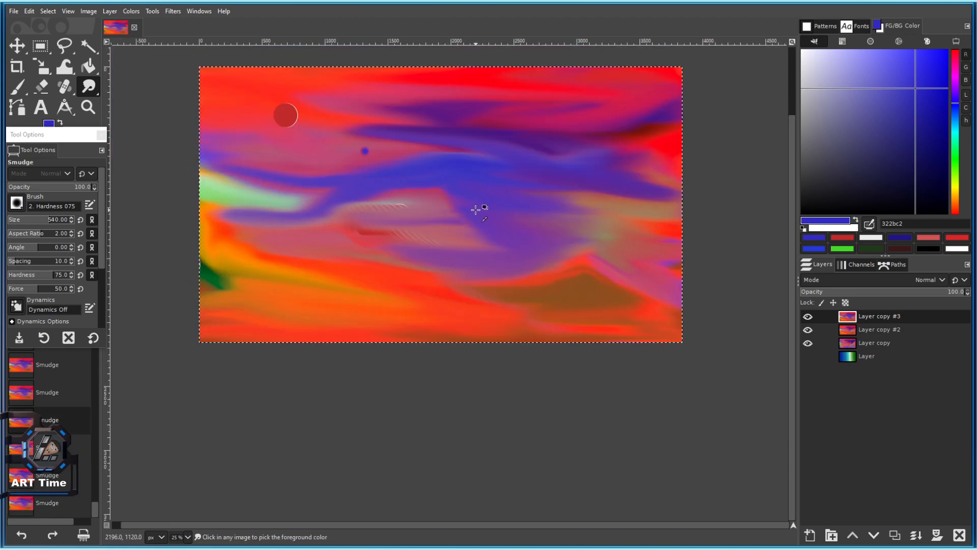
Smudge the blue band down and leftward over the whole red shape, forming a large blue-purple mass.
scroll(456, 236, up, 1)
drag(426, 229, 453, 254)
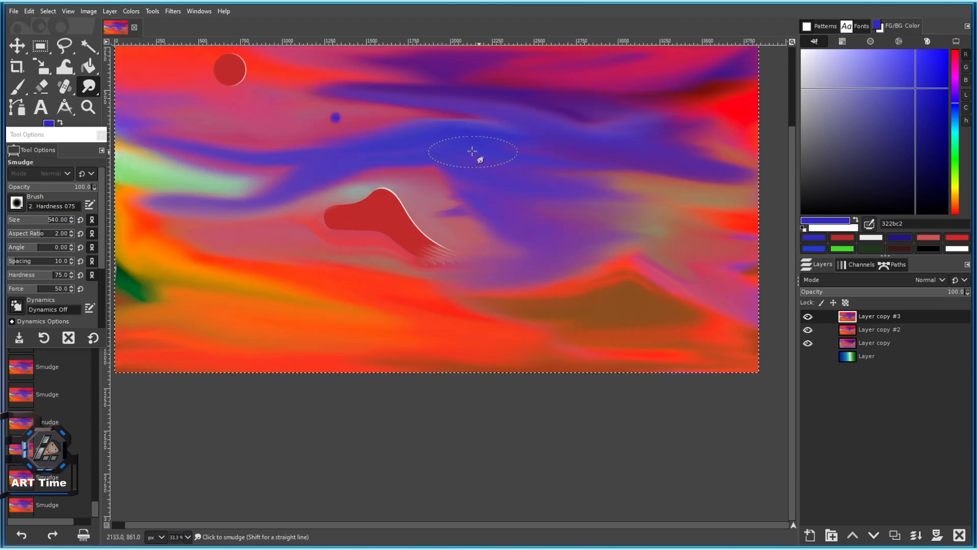
drag(469, 152, 396, 186)
mouse_move(480, 170)
mouse_down()
mouse_move(357, 181)
mouse_move(388, 208)
mouse_move(449, 208)
mouse_move(482, 182)
mouse_move(363, 220)
mouse_up()
drag(456, 209, 366, 196)
mouse_move(430, 186)
mouse_down()
mouse_move(290, 210)
mouse_move(257, 189)
mouse_up()
mouse_move(420, 219)
mouse_down()
mouse_move(533, 276)
mouse_move(516, 210)
mouse_move(417, 221)
mouse_move(399, 242)
mouse_move(456, 273)
mouse_move(292, 261)
mouse_move(358, 226)
mouse_move(290, 250)
mouse_move(375, 231)
mouse_move(222, 251)
mouse_up()
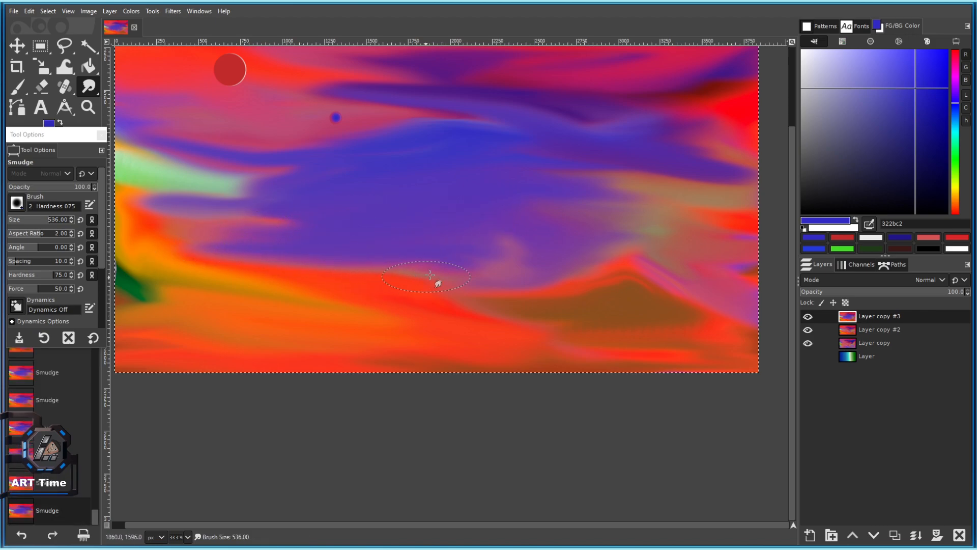
Smudge the blue-purple mass's lower edge into arms across the brown hill and the lower left orange area, using brush size 536.
ctrl+scroll(337, 157, down, 1)
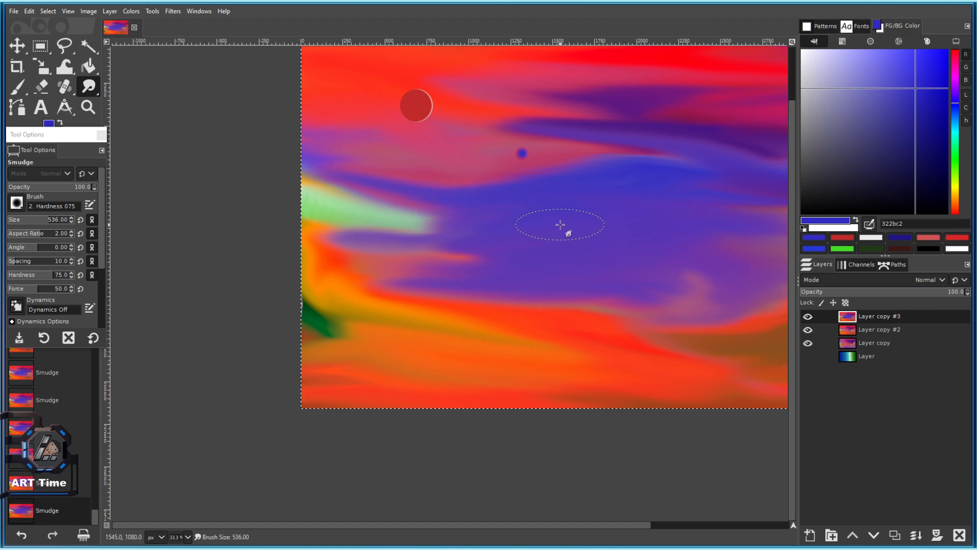
ctrl+scroll(566, 227, up, 1)
mouse_move(334, 288)
mouse_down()
mouse_move(287, 262)
mouse_move(315, 289)
mouse_up()
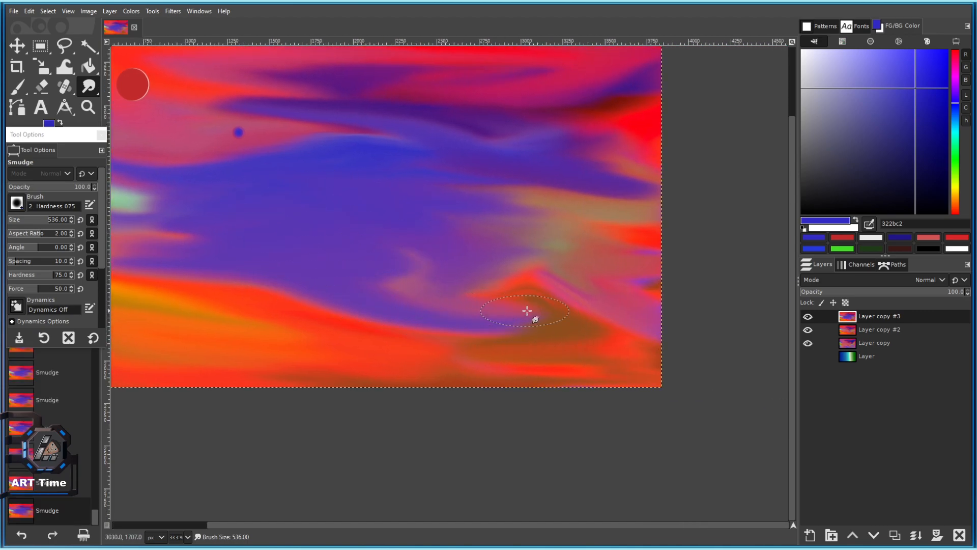
drag(359, 264, 490, 252)
mouse_move(458, 281)
mouse_down()
mouse_move(374, 305)
mouse_move(418, 316)
mouse_move(333, 313)
mouse_up()
mouse_move(401, 303)
mouse_down()
mouse_move(319, 322)
mouse_move(397, 297)
mouse_move(254, 301)
mouse_up()
scroll(494, 197, down, 3)
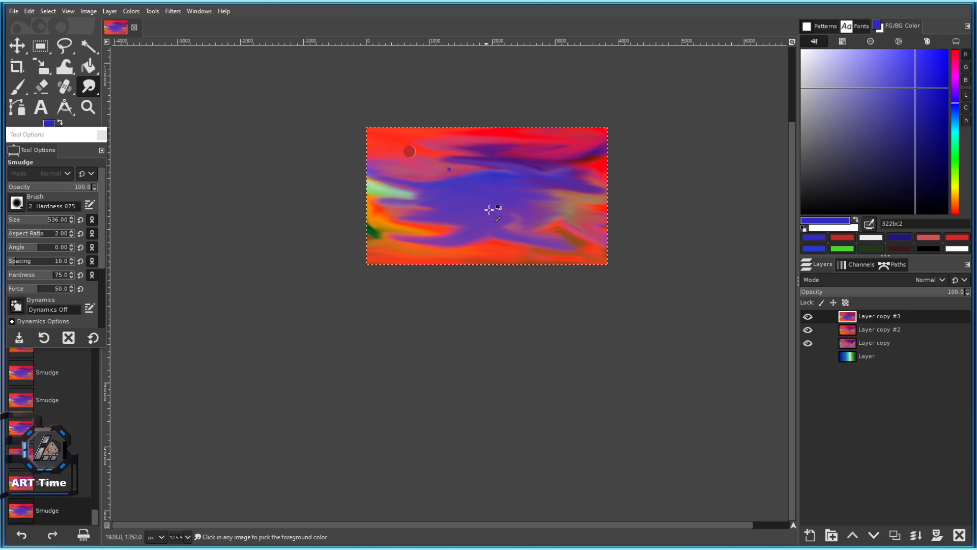
scroll(493, 187, up, 2)
drag(493, 181, 420, 209)
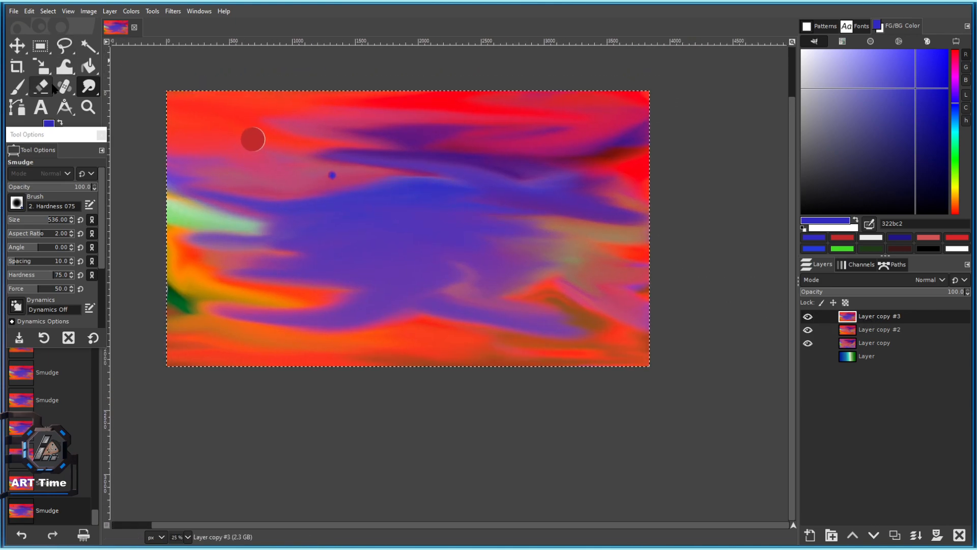
Try to warp the blue mass's upper edge up into the dark purple band with a size 504.50 Warp Transform brush.
click(73, 68)
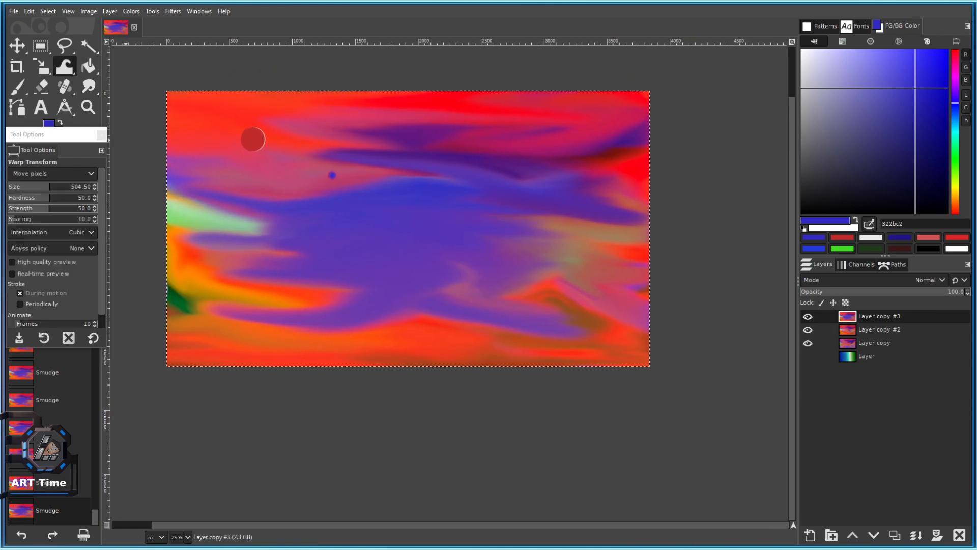
drag(425, 181, 461, 144)
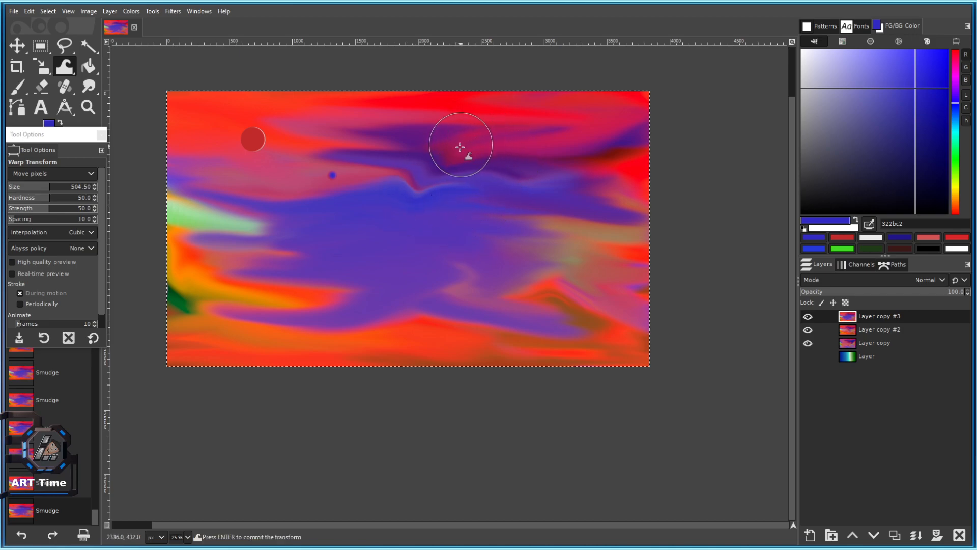
Duplicate the Layer copy #3 layer and save the image.
click(895, 534)
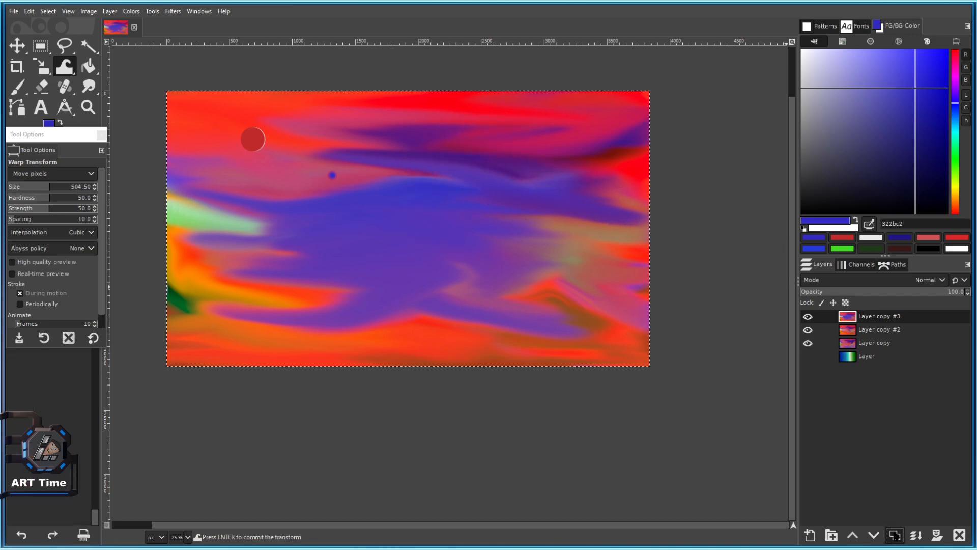
key(ctrl+s)
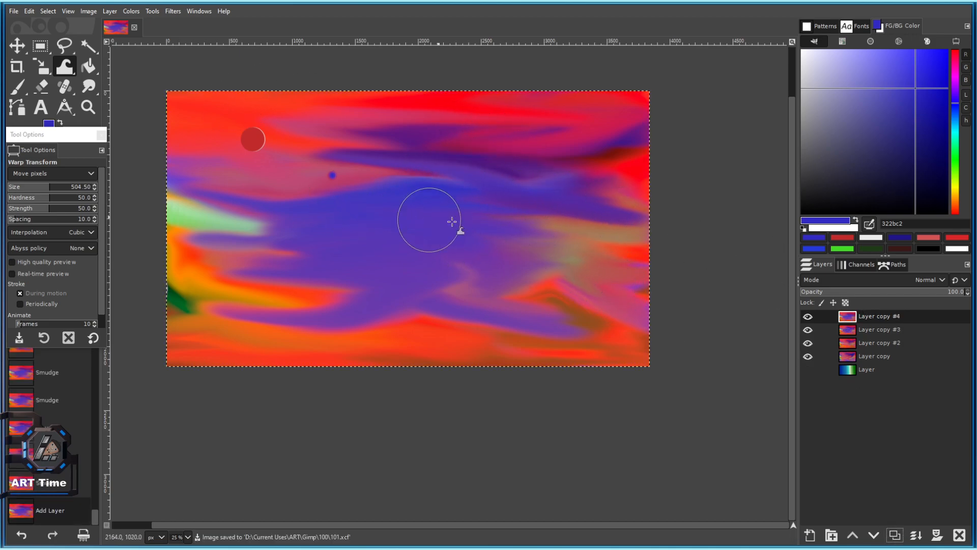
Warp the purple band, the tan area and the orange lower edge into the central blue mass with brush size 504.50.
drag(465, 141, 393, 248)
mouse_move(447, 203)
mouse_down()
mouse_move(434, 216)
mouse_move(360, 214)
mouse_up()
mouse_move(597, 231)
mouse_down()
mouse_move(571, 221)
mouse_move(554, 248)
mouse_move(503, 270)
mouse_move(445, 273)
mouse_move(426, 248)
mouse_move(423, 267)
mouse_up()
mouse_move(514, 342)
mouse_down()
mouse_move(463, 339)
mouse_move(426, 299)
mouse_move(368, 273)
mouse_up()
drag(436, 311, 336, 262)
mouse_move(420, 306)
mouse_down()
mouse_move(289, 241)
mouse_move(357, 289)
mouse_move(300, 280)
mouse_up()
Try three more warp strokes on the lower left blue arm and the upper left purple and pink bands, and undo them.
mouse_move(238, 326)
mouse_down()
mouse_move(327, 263)
mouse_move(408, 233)
mouse_move(243, 320)
mouse_move(336, 248)
mouse_up()
mouse_move(375, 123)
mouse_down()
mouse_move(458, 200)
mouse_move(421, 143)
mouse_move(384, 177)
mouse_up()
drag(290, 145, 346, 168)
scroll(463, 189, down, 9)
scroll(469, 194, up, 9)
key(ctrl+z)
key(ctrl+z)
key(ctrl+z)
Warp curls into the green streak, the upper purple bands and the lower left orange area, enlarging the brush to 512.50.
mouse_move(575, 225)
mouse_down()
mouse_move(613, 190)
mouse_move(644, 246)
mouse_move(667, 366)
mouse_move(667, 310)
mouse_move(610, 285)
mouse_up()
mouse_move(275, 257)
mouse_down()
mouse_move(300, 252)
mouse_move(279, 249)
mouse_up()
key(])
key(])
key(])
key(])
key(])
key(])
key(])
key(])
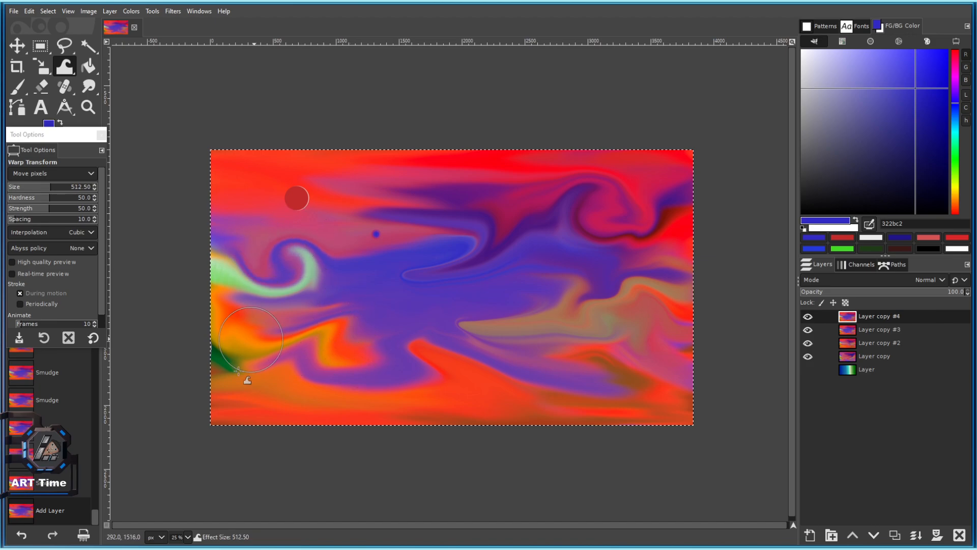
drag(246, 369, 362, 380)
drag(333, 268, 365, 274)
mouse_move(274, 230)
mouse_down()
mouse_move(278, 298)
mouse_move(296, 289)
mouse_up()
scroll(462, 242, up, 2)
mouse_move(435, 189)
mouse_down()
mouse_move(277, 214)
mouse_move(386, 205)
mouse_move(418, 171)
mouse_up()
scroll(408, 185, down, 2)
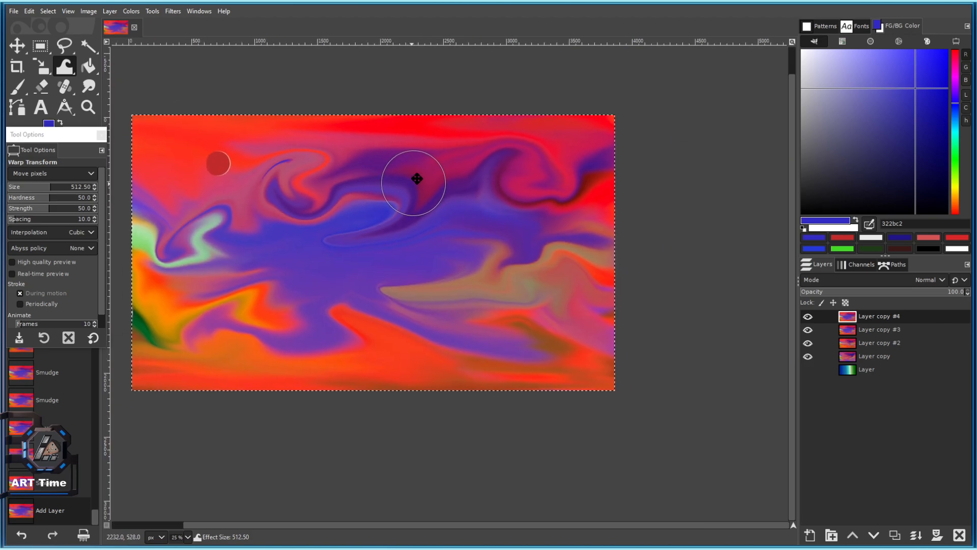
Set the warp brush size to 503.49 and bend the purple curl near the image's upper right corner.
scroll(186, 187, up, 1)
click(50, 188)
mouse_move(524, 163)
mouse_down()
mouse_move(596, 146)
mouse_move(476, 108)
mouse_move(463, 79)
mouse_move(606, 145)
mouse_move(686, 138)
mouse_up()
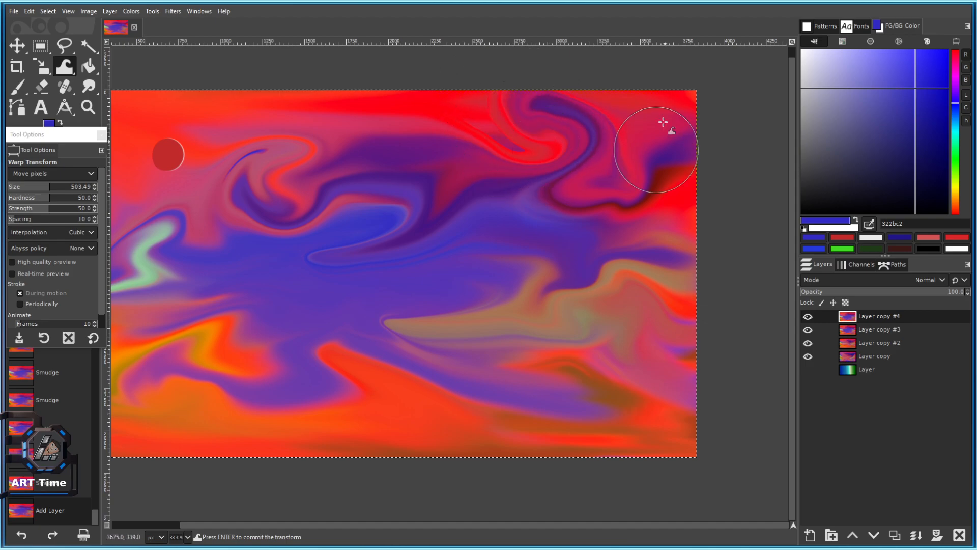
scroll(585, 267, down, 1)
Warp the tan area and the lower left orange area into spirals inside the blue mass, using brush size 499.49.
scroll(586, 316, up, 3)
key(bracketleft)
key(bracketleft)
key(bracketleft)
key(bracketleft)
key(bracketleft)
key(bracketleft)
key(bracketleft)
key(bracketleft)
key(bracketleft)
drag(576, 269, 604, 191)
mouse_move(364, 198)
mouse_down()
mouse_move(584, 251)
mouse_move(362, 247)
mouse_move(377, 160)
mouse_move(547, 282)
mouse_up()
scroll(519, 277, down, 4)
scroll(511, 290, up, 1)
drag(397, 257, 574, 230)
drag(421, 217, 461, 242)
scroll(495, 236, down, 3)
scroll(511, 255, up, 3)
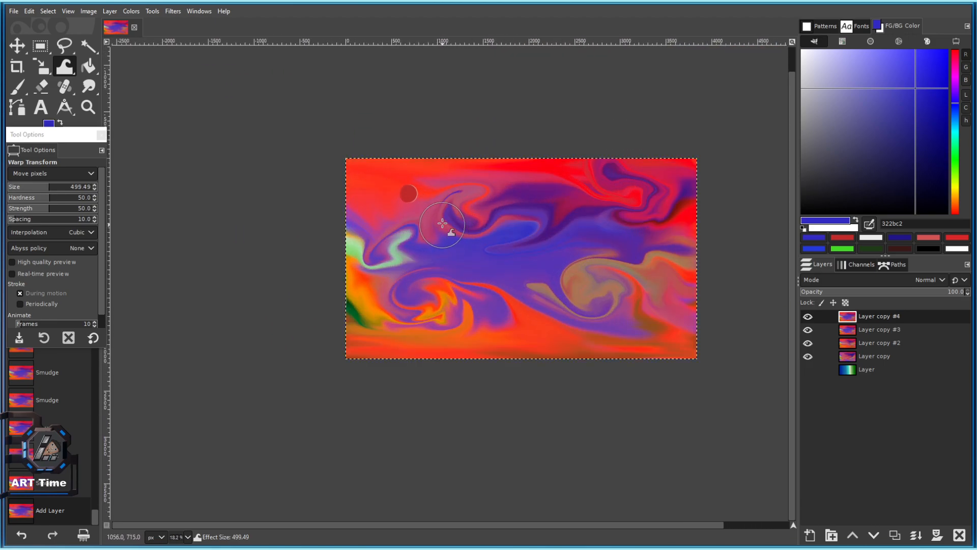
Reduce the warp brush size to 270.19 and stretch the dark red circle into a tail toward the image's upper left corner.
key(bracketleft)
key(bracketleft)
key(bracketleft)
key(bracketleft)
key(bracketleft)
key(bracketleft)
key(bracketleft)
key(bracketleft)
scroll(380, 178, up, 3)
key(bracketleft)
key(bracketleft)
key(bracketleft)
key(bracketleft)
key(bracketleft)
key(bracketleft)
key(bracketleft)
key(bracketleft)
key(bracketleft)
key(bracketleft)
key(bracketleft)
key(bracketleft)
key(bracketleft)
key(bracketleft)
key(bracketleft)
key(bracketleft)
key(bracketleft)
key(bracketleft)
key(bracketleft)
key(bracketleft)
click(29, 186)
drag(393, 179, 335, 145)
drag(406, 190, 233, 96)
scroll(458, 283, down, 5)
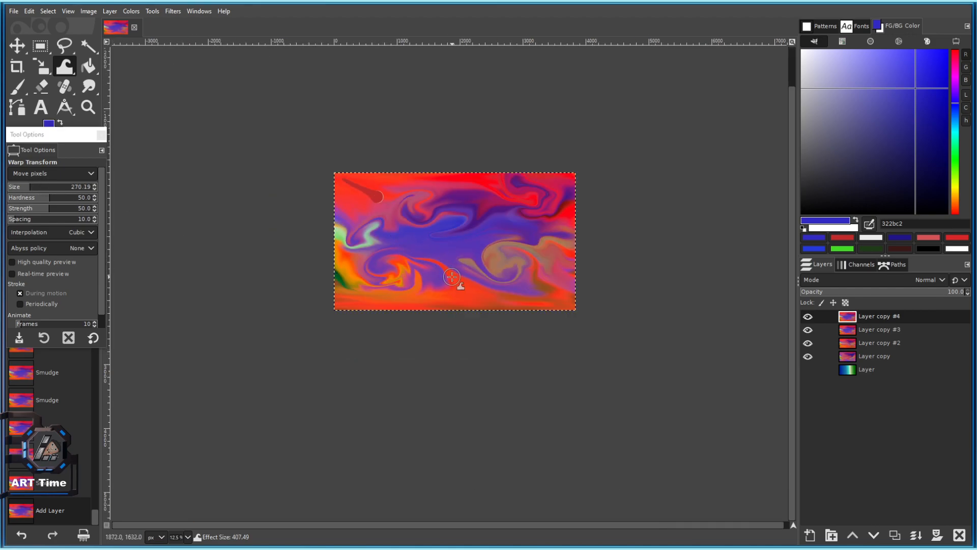
Set the warp brush size to 274.19 and duplicate the Layer copy #4 layer.
scroll(405, 201, up, 2)
drag(352, 191, 441, 246)
key(bracketright)
key(bracketright)
key(bracketright)
key(bracketright)
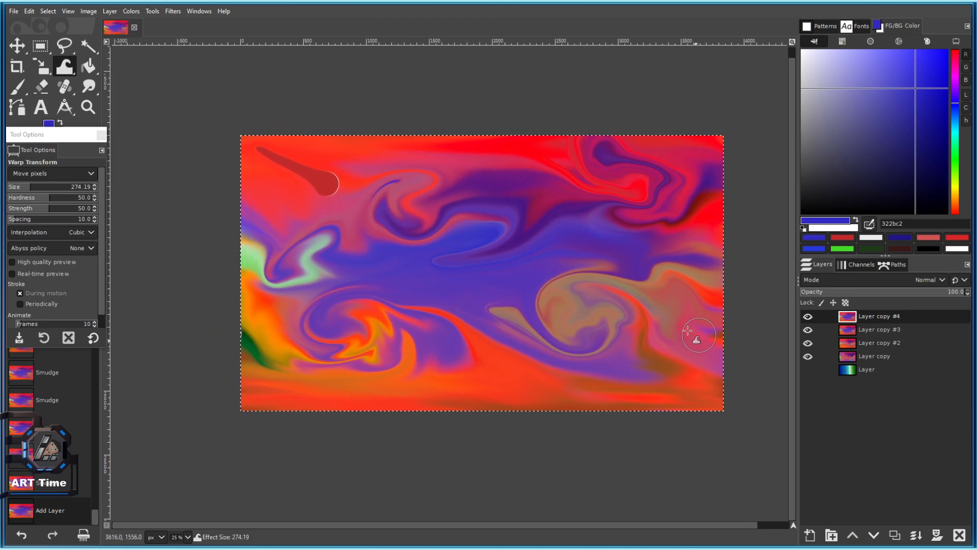
click(894, 534)
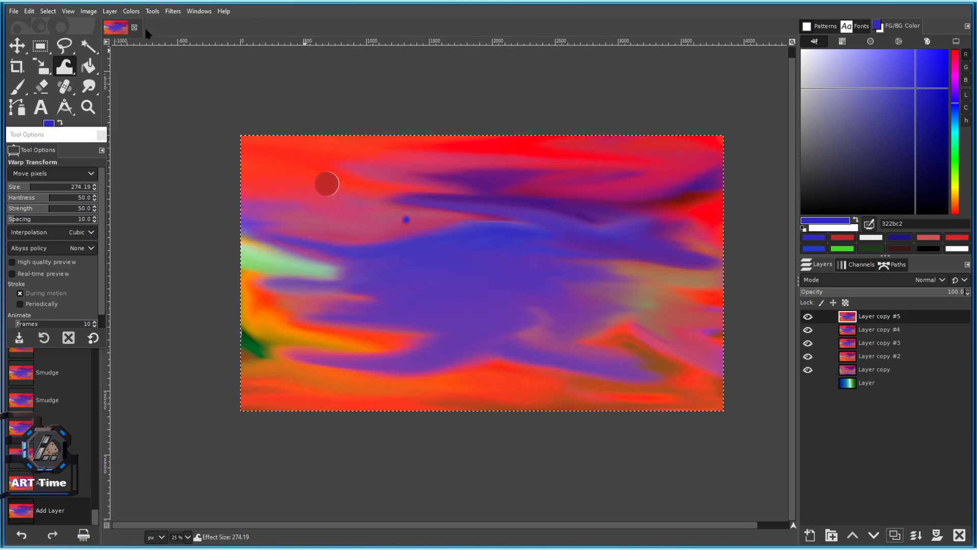
Try an Exposure adjustment on Layer copy #5 with black level 0.032 and exposure 1.570.
click(132, 11)
click(153, 84)
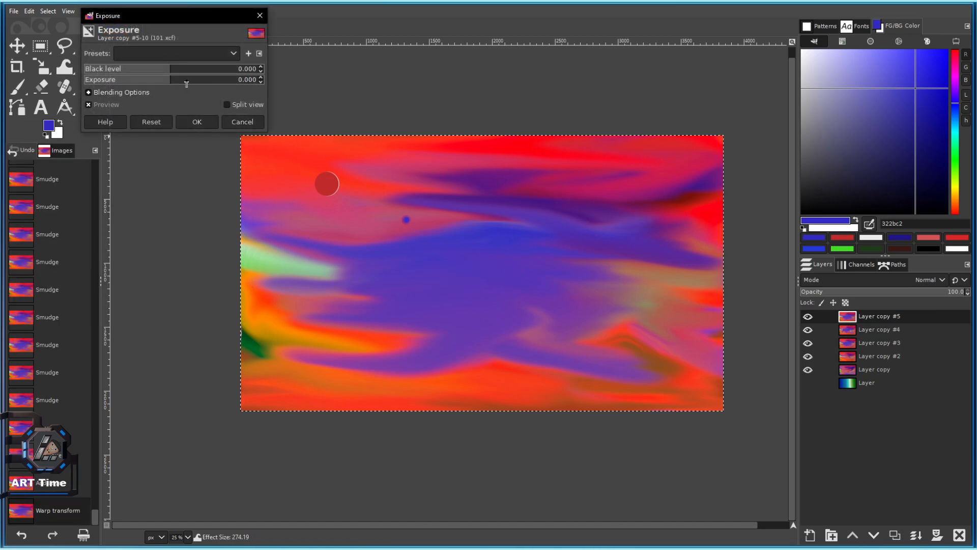
drag(169, 73, 184, 82)
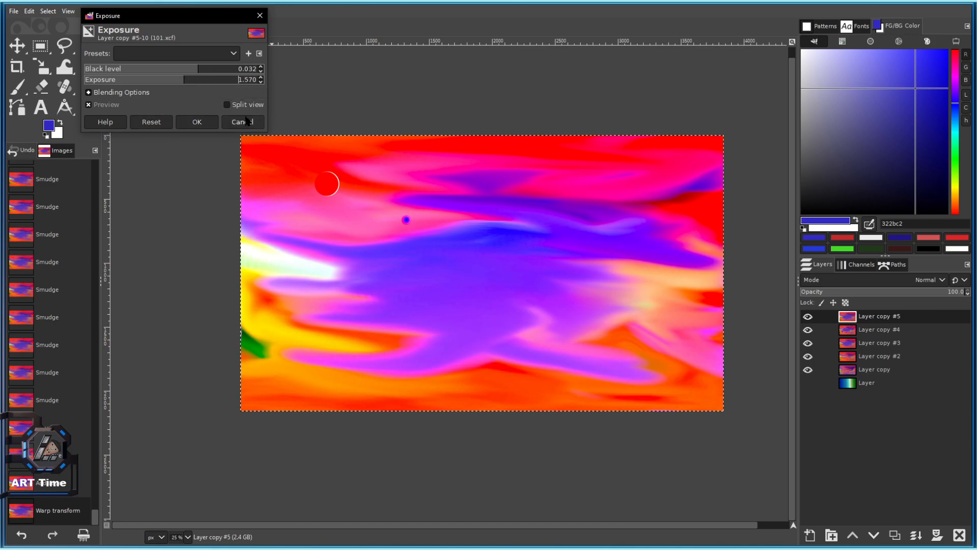
click(250, 121)
Try a Hue-Chroma adjustment on Layer copy #5 with a hue shift of 159.07.
click(138, 11)
click(148, 44)
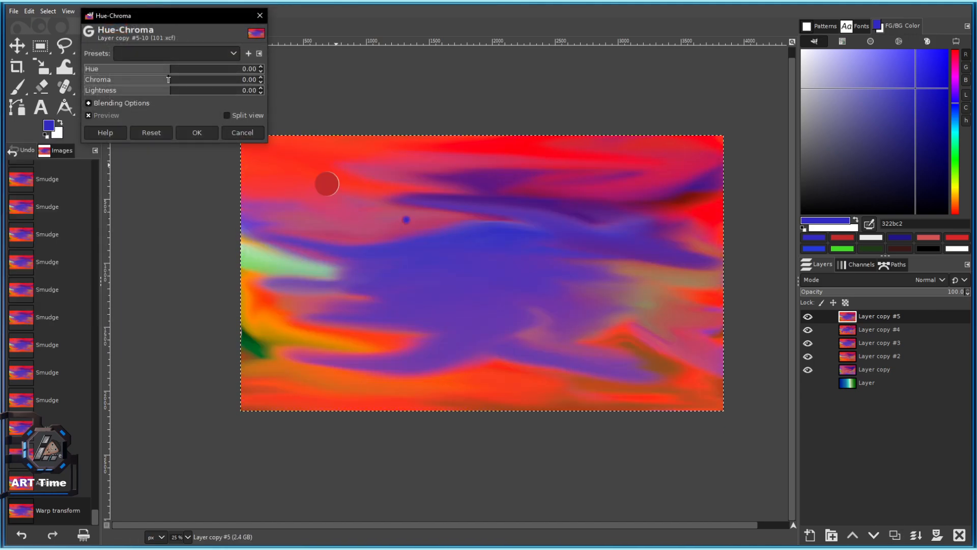
drag(172, 71, 248, 88)
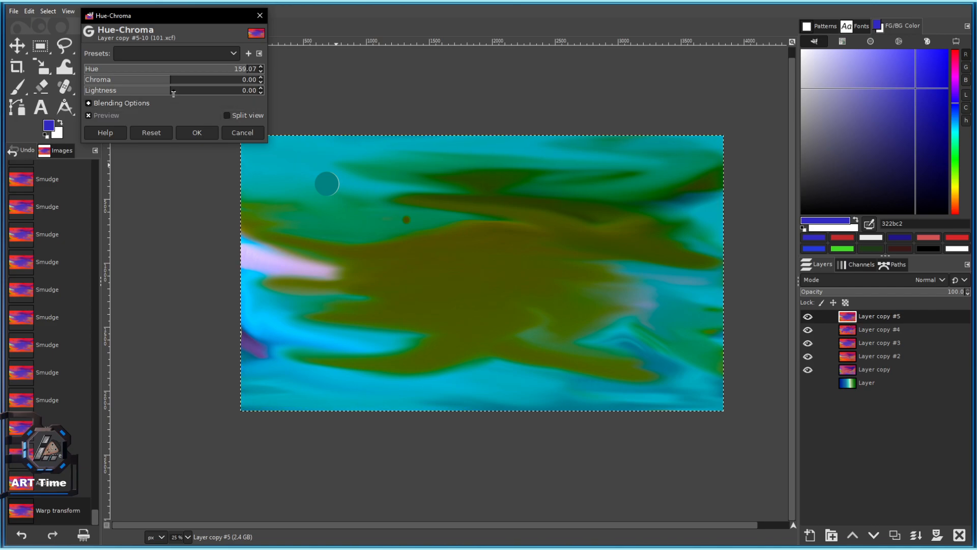
click(242, 133)
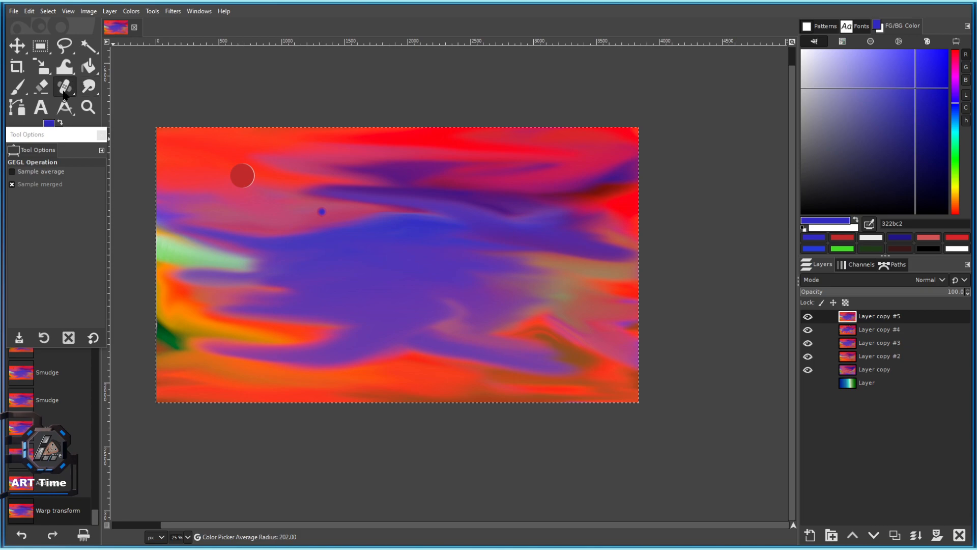
Set the Smudge brush's aspect ratio to 3.00 and angle to -1.00, and smudge the blue mass's upper middle.
click(88, 87)
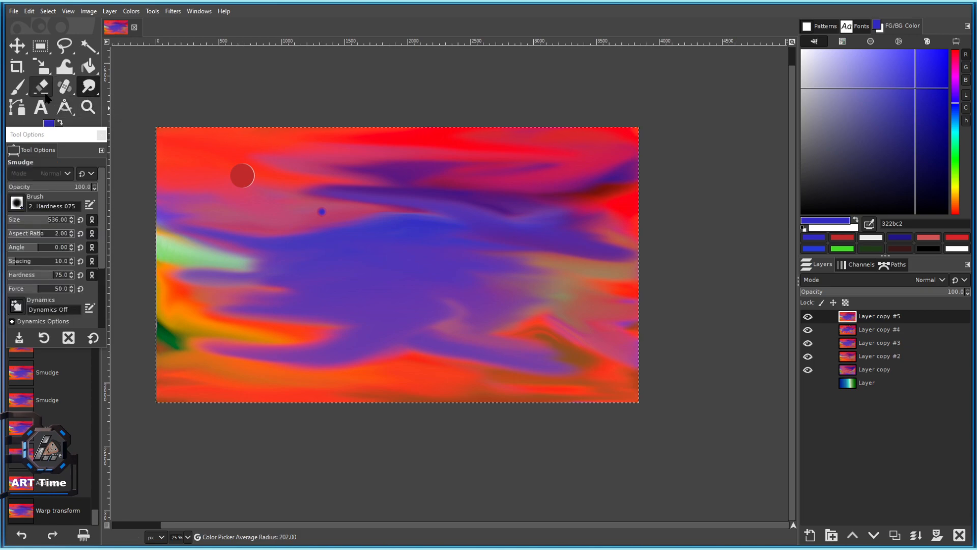
click(43, 233)
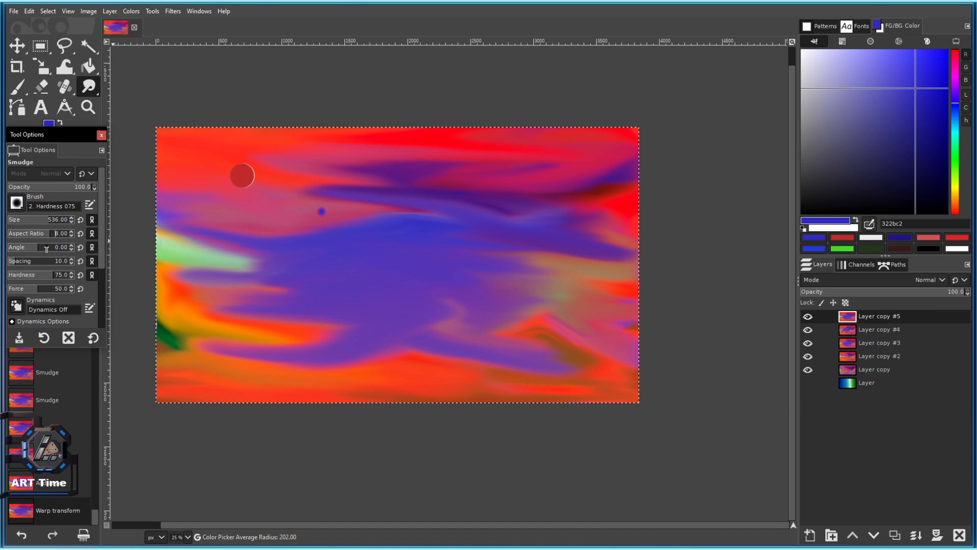
scroll(52, 235, down, 5)
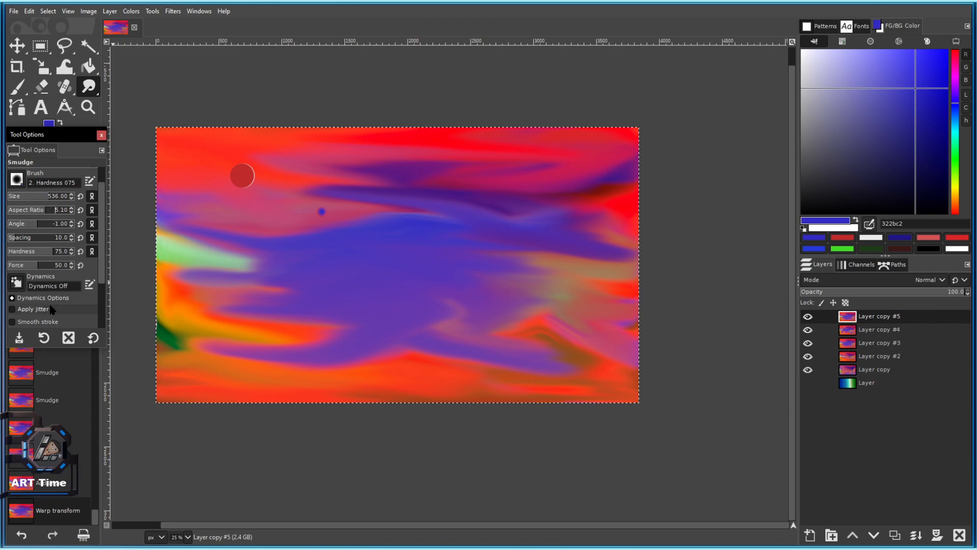
scroll(51, 209, up, 1)
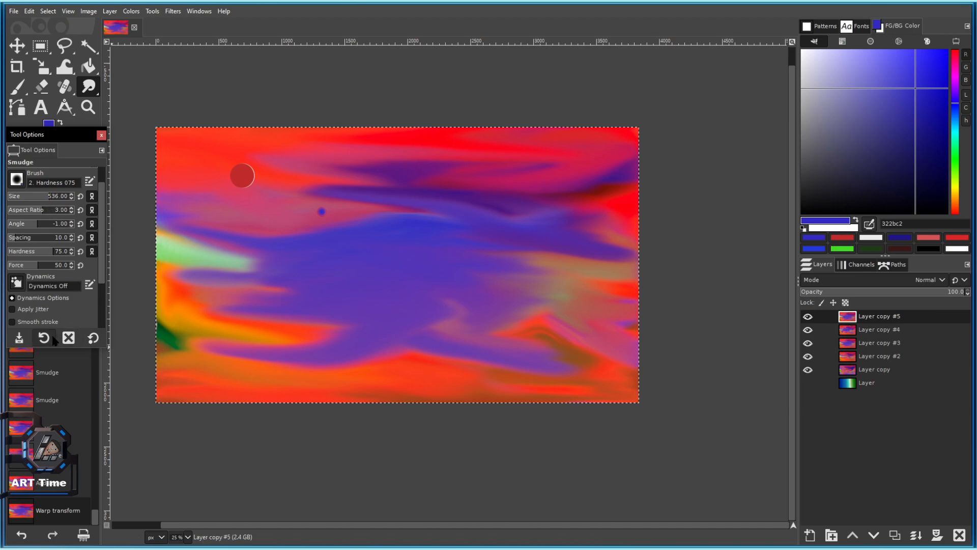
scroll(414, 273, up, 2)
mouse_move(469, 208)
mouse_down()
mouse_move(487, 256)
mouse_move(535, 227)
mouse_move(455, 232)
mouse_up()
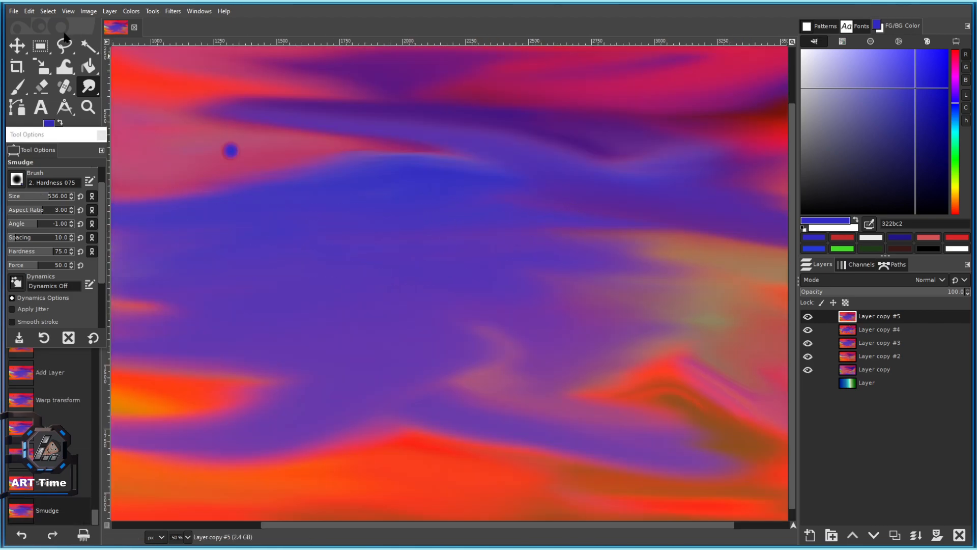
Move the Tool Options window lower and lighten the blue mass's upper edge with the Dodge / Burn tool at size 536.
drag(51, 140, 51, 224)
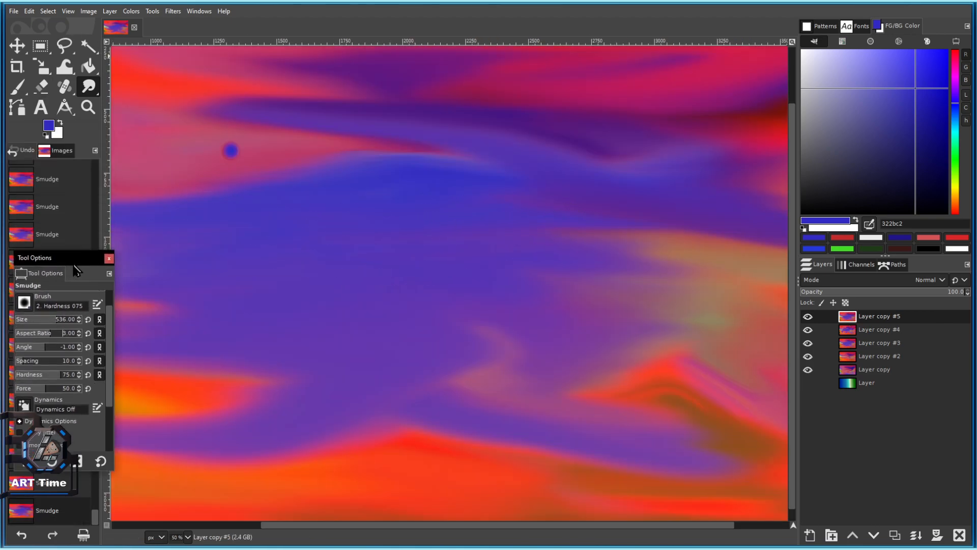
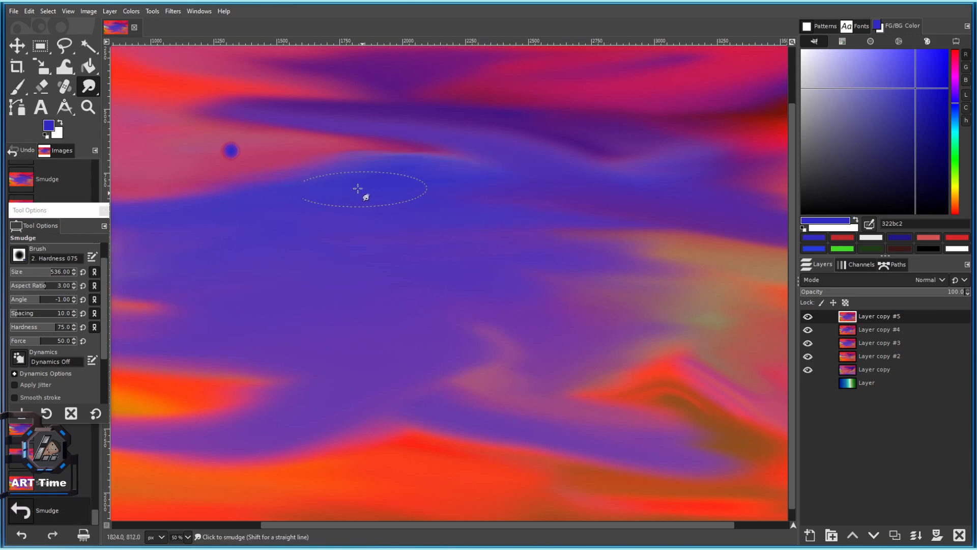
ctrl+scroll(424, 232, down, 4)
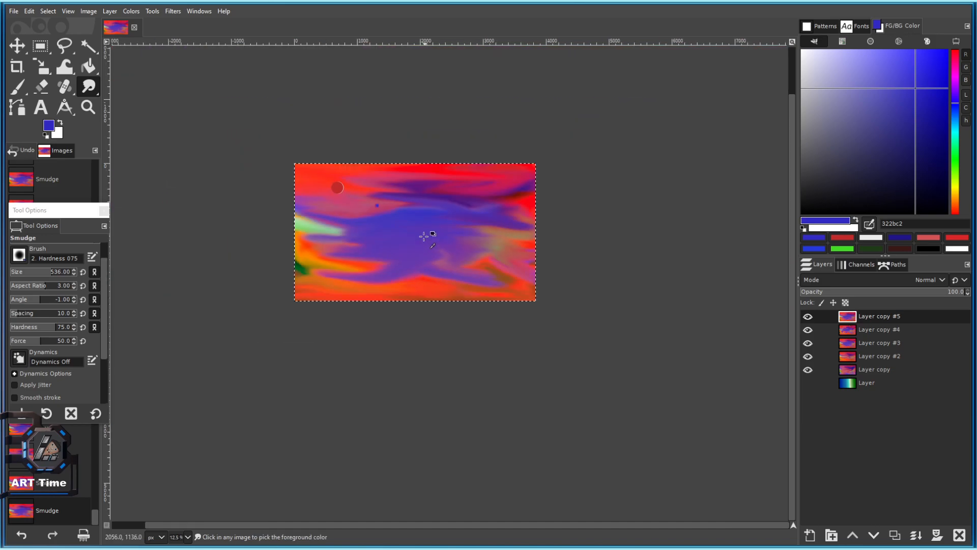
ctrl+scroll(424, 233, up, 2)
drag(90, 91, 130, 129)
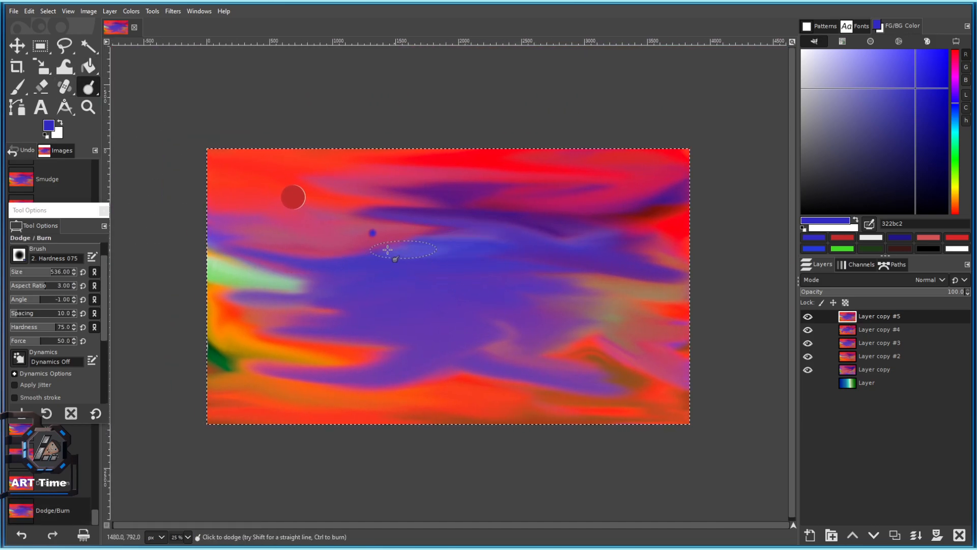
Burn a darker patch into the centre of the blue mass with brush size 539.
ctrl+scroll(452, 240, up, 2)
key(bracketright)
key(bracketright)
key(bracketright)
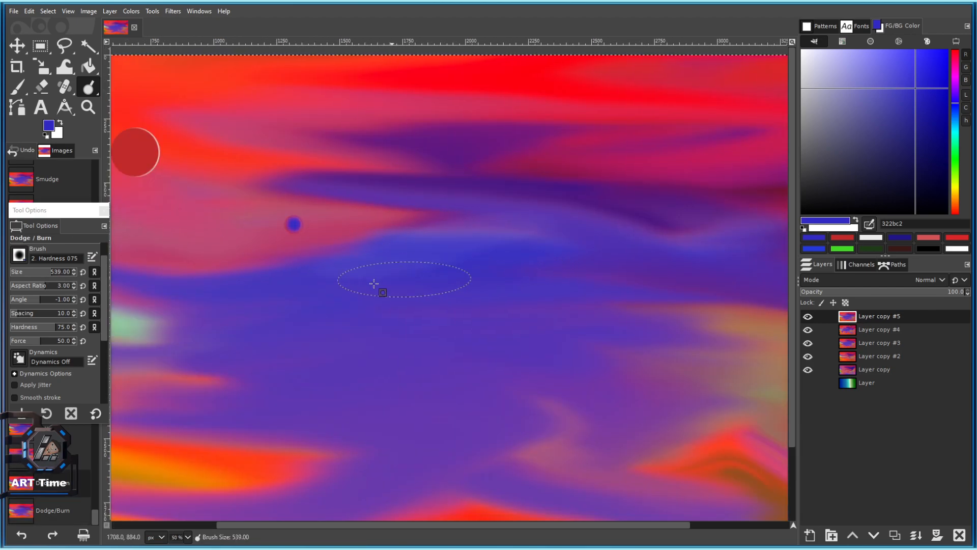
drag(402, 279, 417, 316)
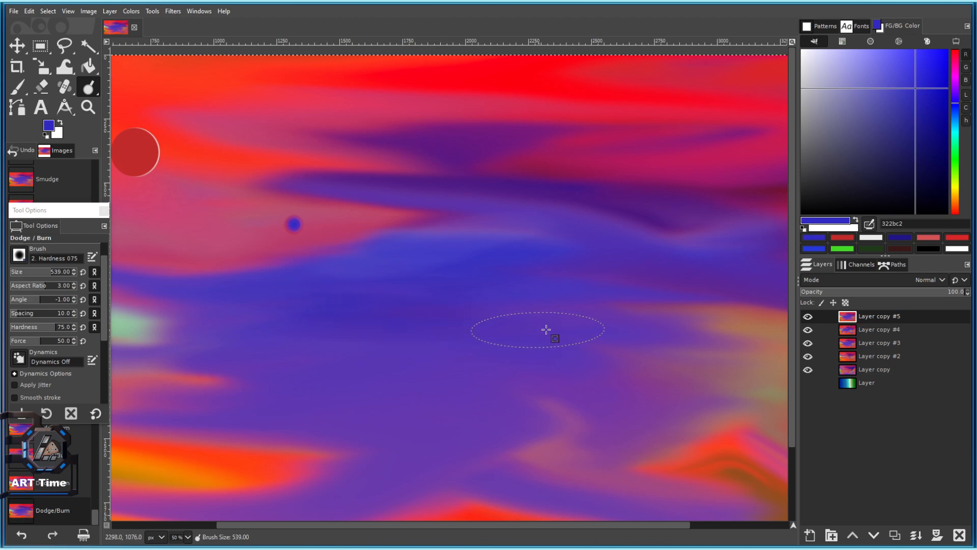
Enlarge the Dodge / Burn brush to 692 and darken the blue mass's left part and centre.
drag(51, 272, 58, 272)
scroll(638, 295, down, 2)
scroll(563, 312, up, 3)
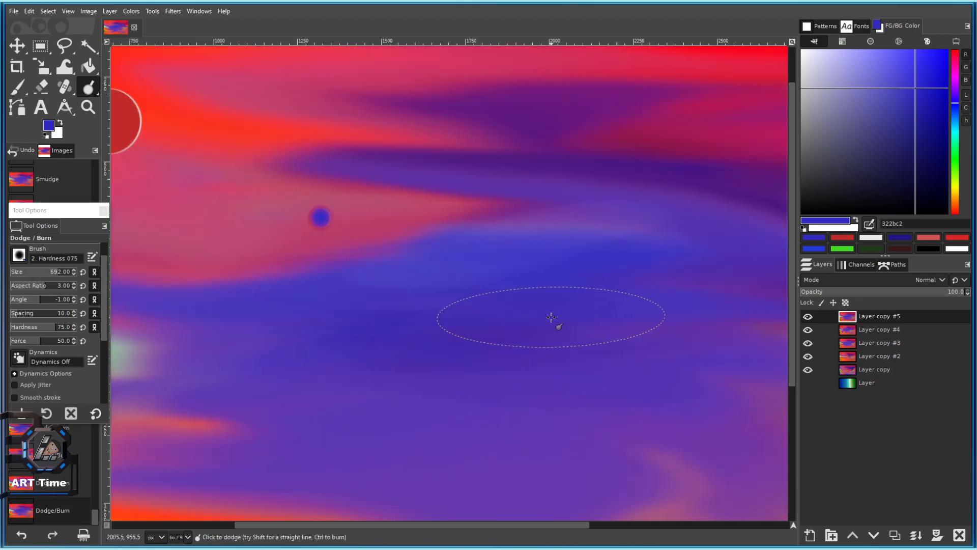
mouse_move(546, 358)
mouse_down()
mouse_move(336, 371)
mouse_move(455, 292)
mouse_move(188, 312)
mouse_move(326, 305)
mouse_up()
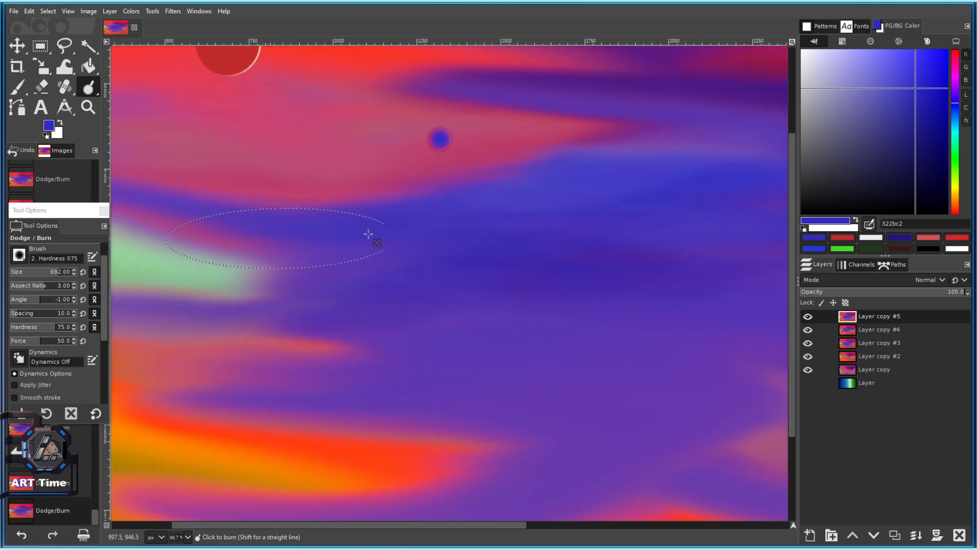
drag(351, 387, 493, 349)
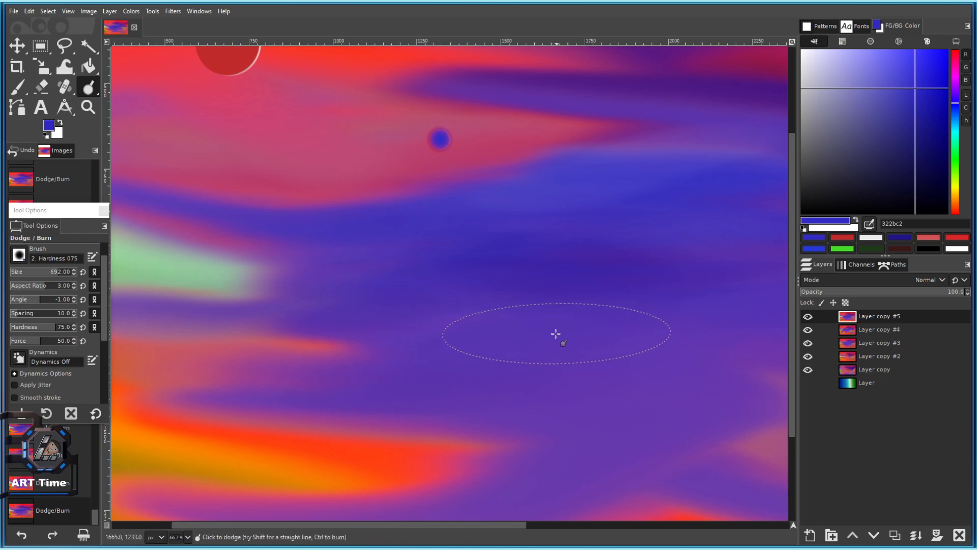
Burn the purple area below the blue mass's centre with brush size 688.
scroll(581, 335, down, 3)
drag(552, 323, 339, 305)
scroll(338, 306, up, 2)
scroll(360, 323, down, 2)
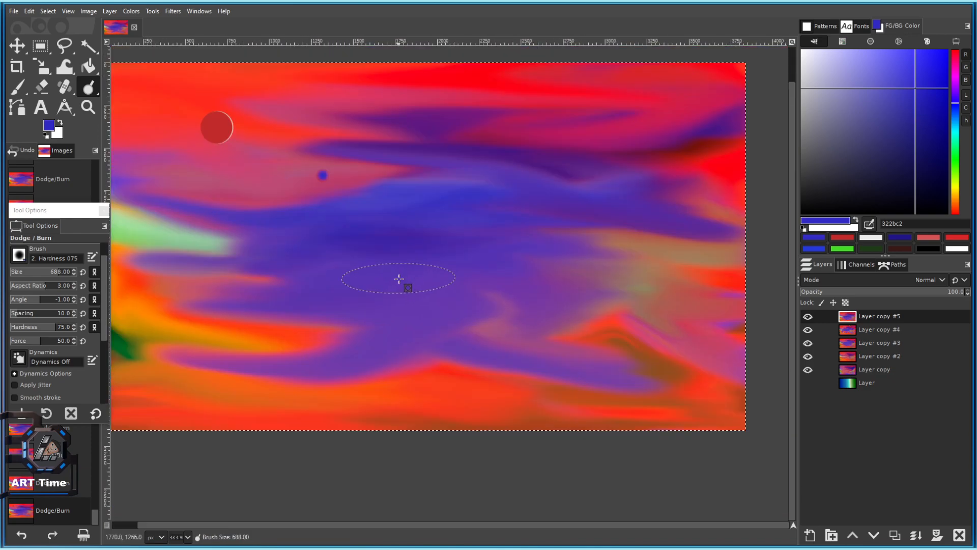
scroll(399, 275, up, 1)
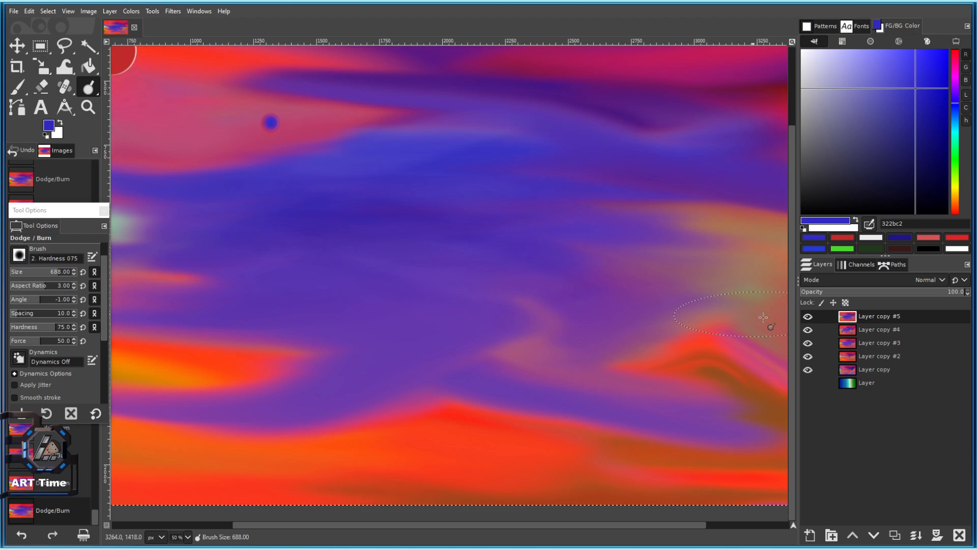
Deepen Layer copy #5 by raising its black level with Exposure, and copy its pixels to the clipboard.
click(128, 10)
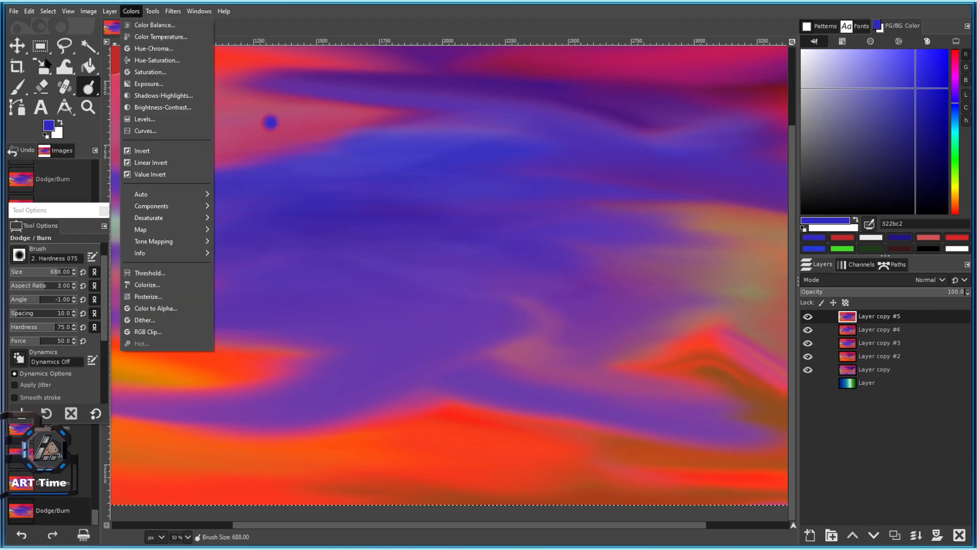
click(148, 84)
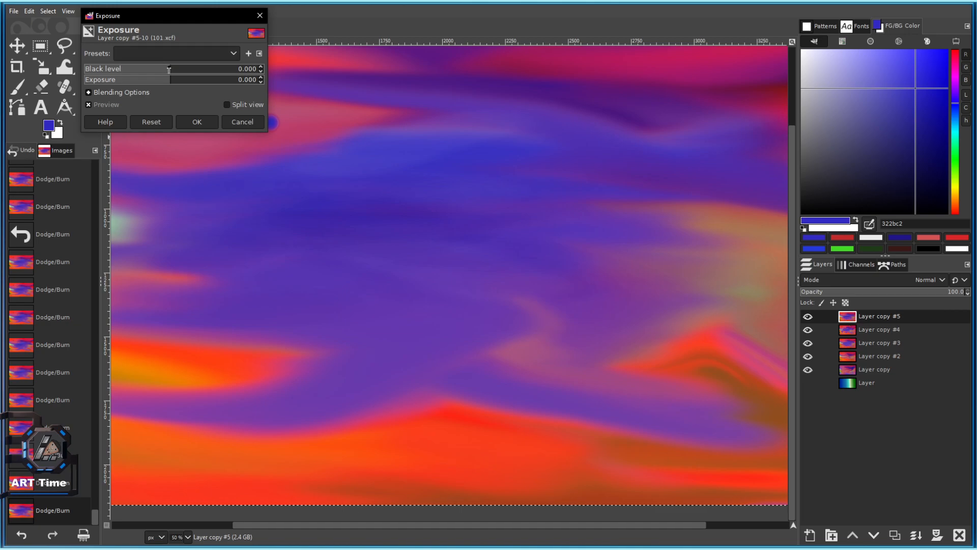
drag(168, 69, 185, 72)
click(196, 122)
scroll(393, 198, down, 3)
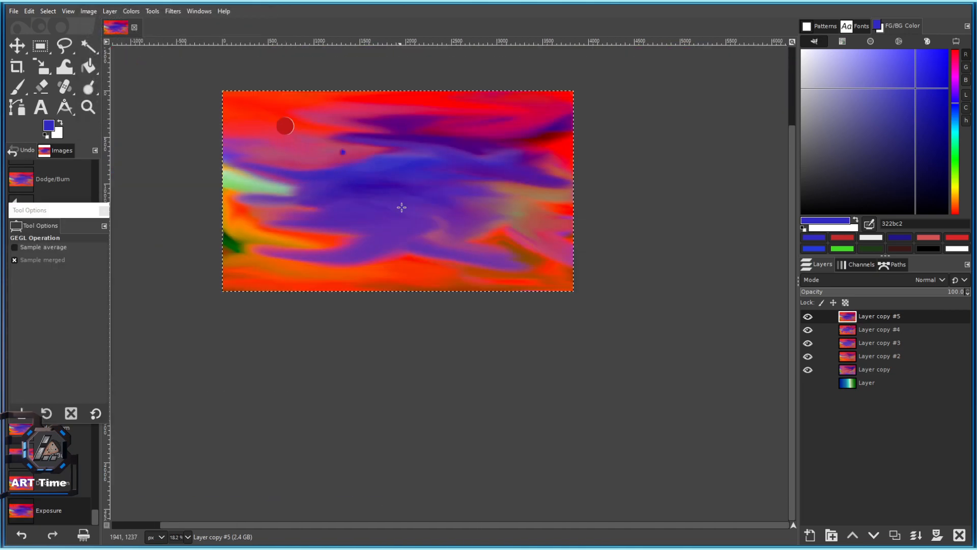
scroll(395, 212, up, 2)
key(ctrl+c)
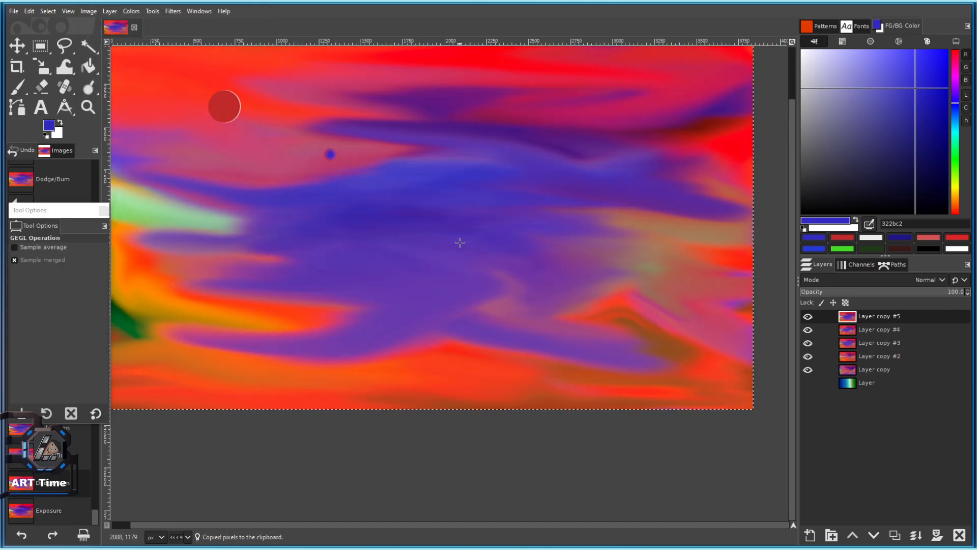
Warm Layer copy #5 with Color Temperature by lowering the original temperature.
click(131, 11)
click(147, 34)
drag(133, 75, 126, 74)
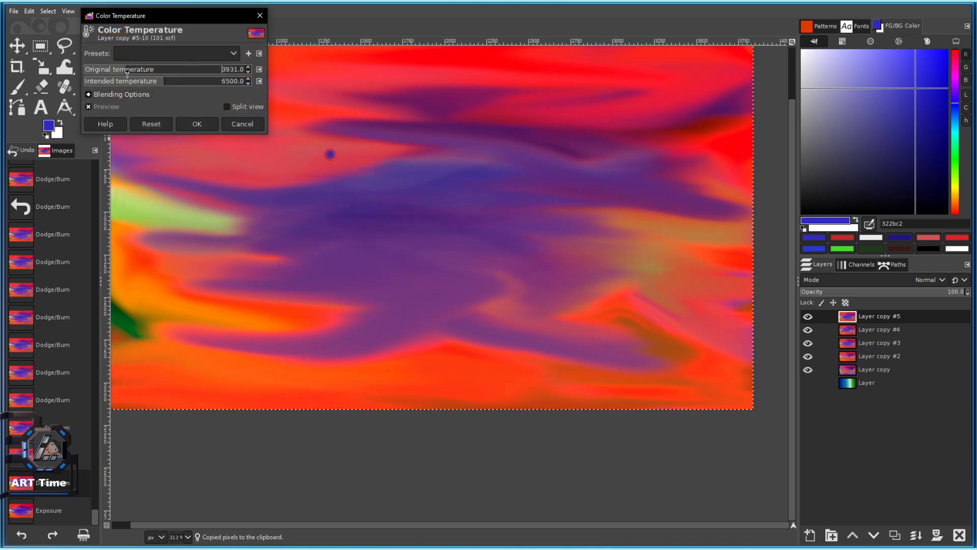
click(196, 123)
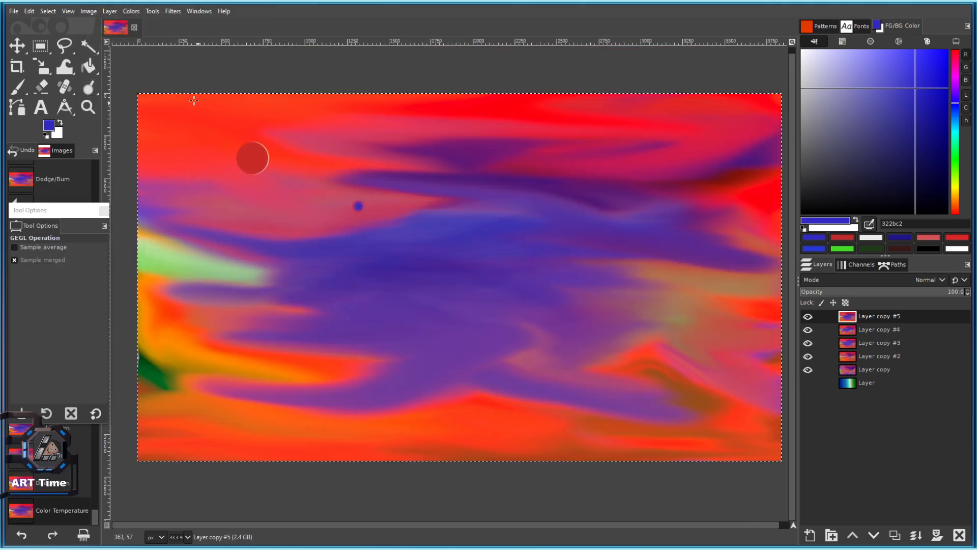
Try blue Paintbrush strokes across the centre of the blue mass on Layer copy #5.
click(43, 87)
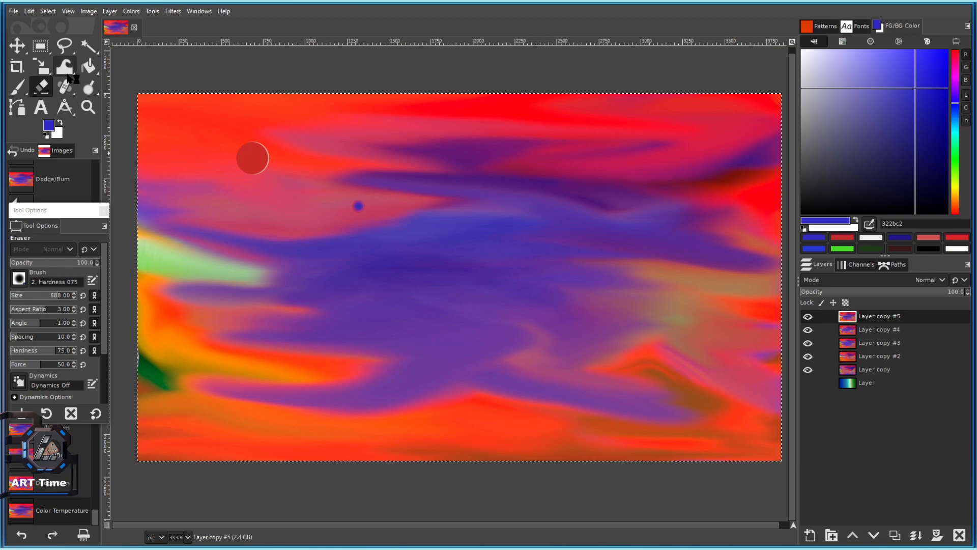
click(17, 87)
drag(532, 269, 399, 276)
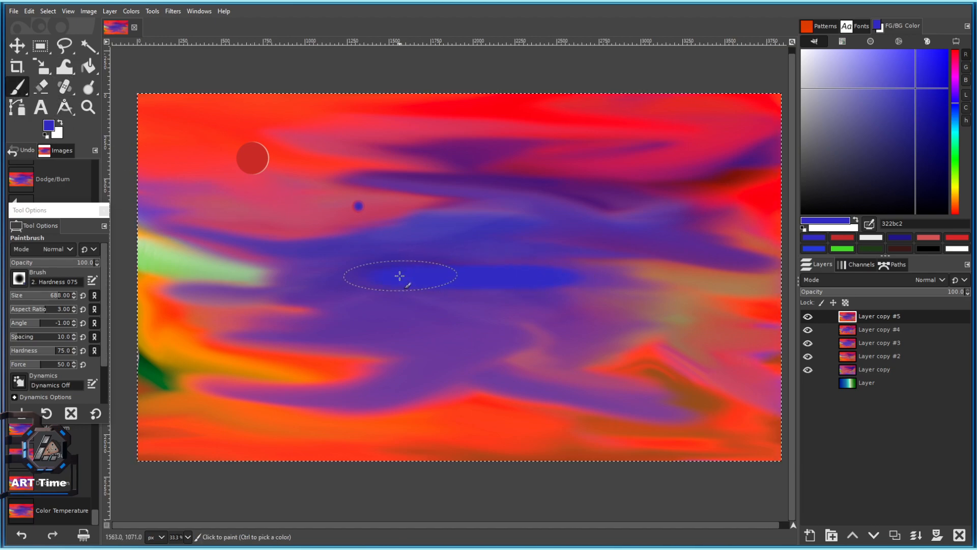
key(ctrl+z)
drag(495, 264, 470, 243)
scroll(471, 243, down, 3)
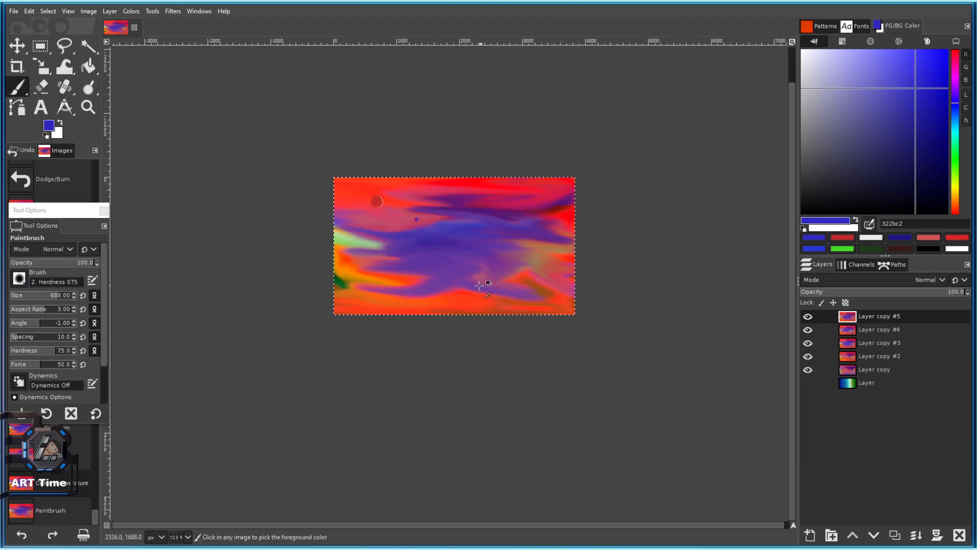
scroll(508, 261, up, 2)
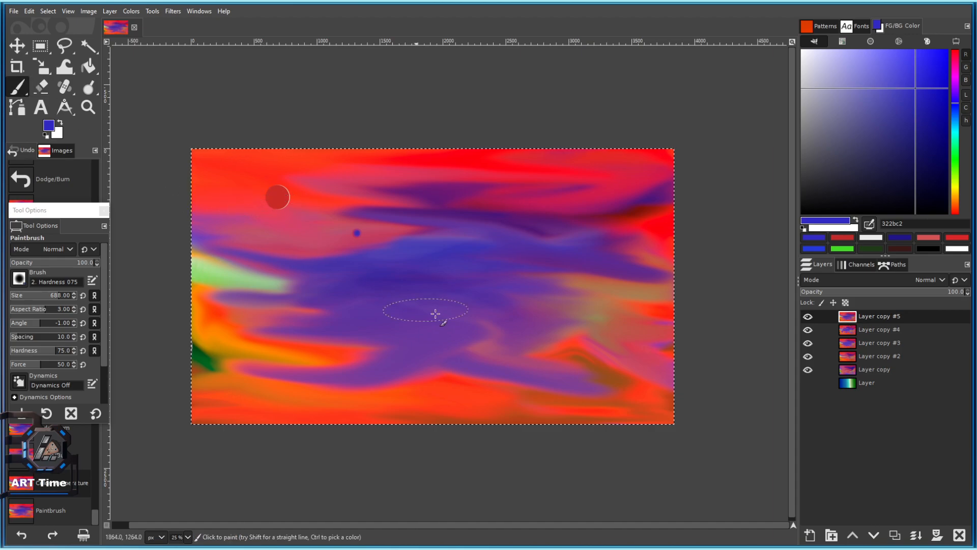
scroll(430, 306, up, 1)
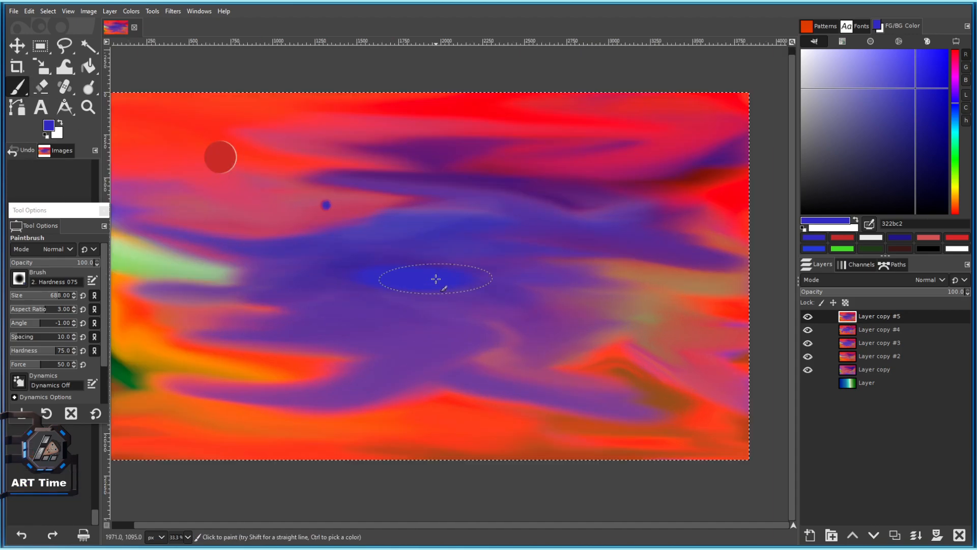
Paint a winding dark navy stroke in 0e0c3e across the centre of the blue mass with the Paintbrush.
mouse_move(884, 159)
mouse_down()
mouse_move(920, 137)
mouse_move(918, 174)
mouse_up()
mouse_move(419, 280)
mouse_down()
mouse_move(385, 281)
mouse_move(451, 270)
mouse_move(316, 306)
mouse_move(282, 297)
mouse_up()
key(ctrl+z)
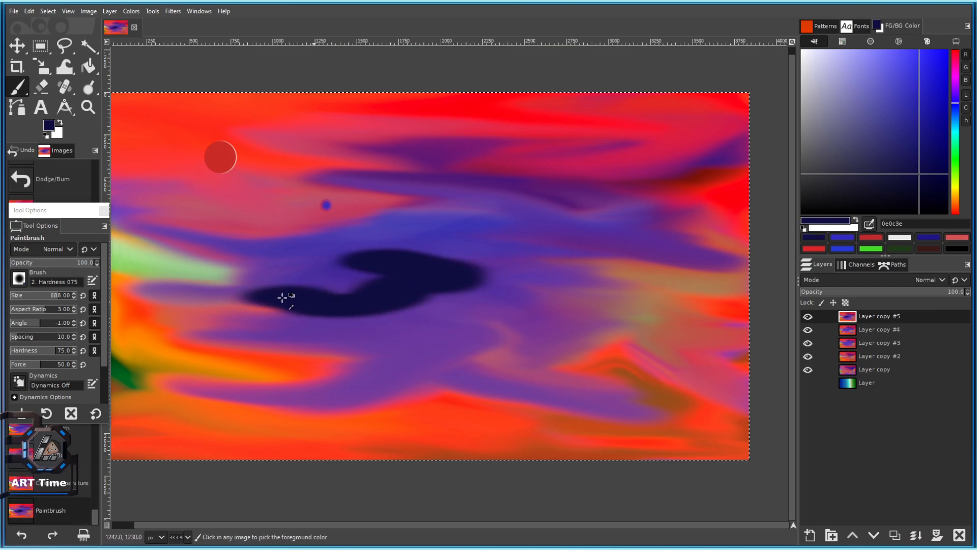
drag(393, 320, 430, 323)
Paint bright blue patches in 221ad0 over and around the dark navy stroke.
ctrl+click(417, 232)
mouse_move(385, 278)
mouse_down()
mouse_move(450, 266)
mouse_move(358, 266)
mouse_up()
key(ctrl+z)
click(468, 232)
click(462, 258)
click(401, 283)
drag(408, 323, 429, 332)
drag(440, 285, 464, 296)
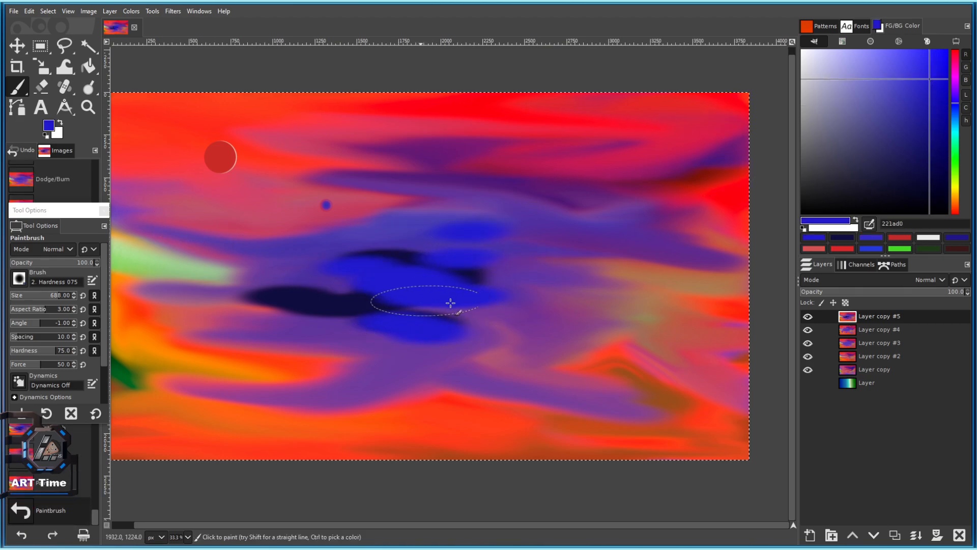
drag(362, 306, 296, 311)
Paint near-black patches in 12112c over the bright blue area at the centre and its lower left.
drag(915, 138, 893, 185)
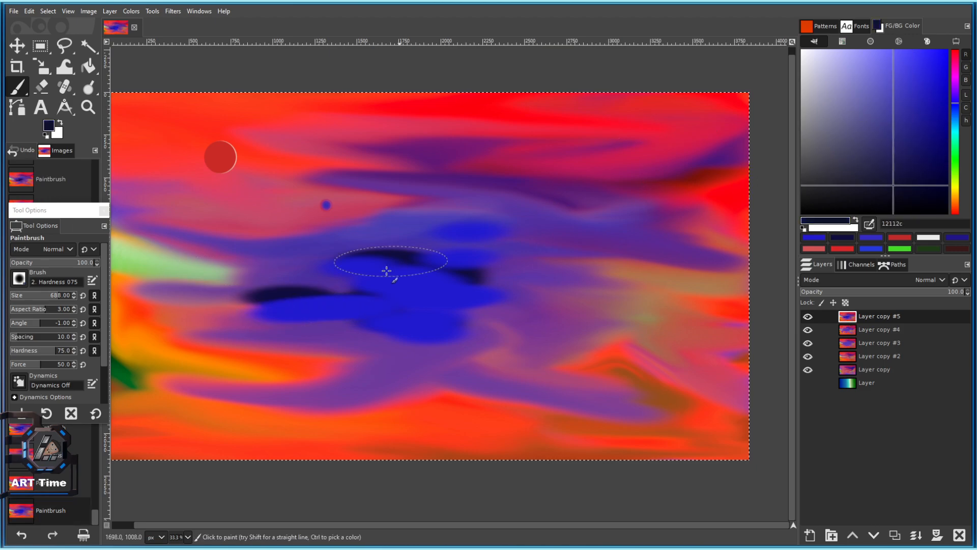
drag(383, 280, 392, 280)
mouse_move(426, 311)
mouse_down()
mouse_move(386, 322)
mouse_move(327, 312)
mouse_up()
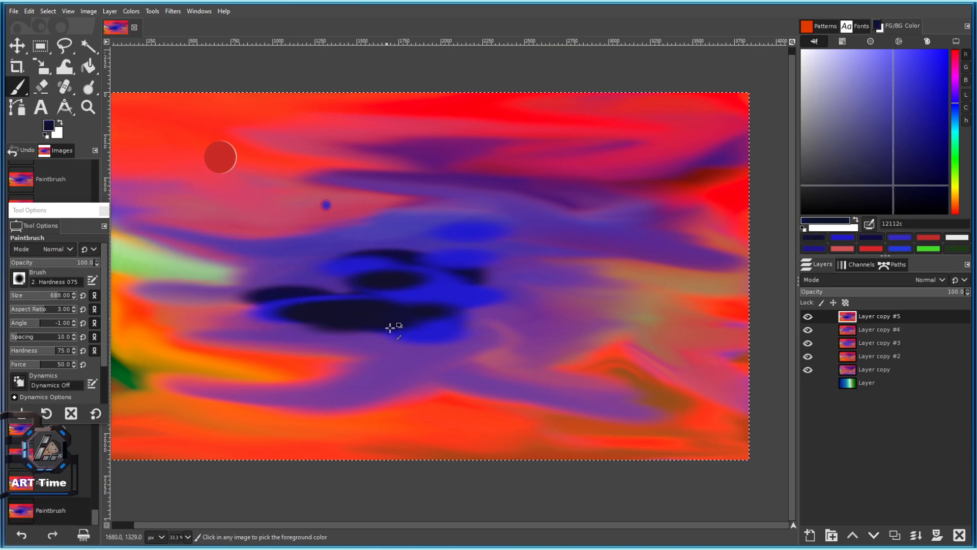
Warp the dark and blue patches into swirls with Move pixels strokes at size 274.19.
scroll(389, 322, down, 1)
scroll(356, 322, up, 2)
click(65, 67)
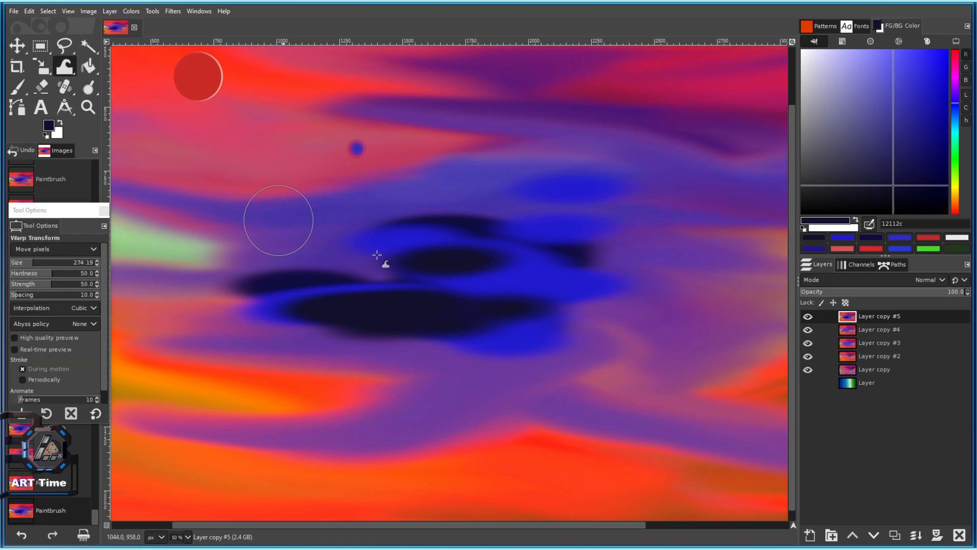
drag(414, 253, 539, 250)
mouse_move(417, 227)
mouse_down()
mouse_move(494, 297)
mouse_move(325, 263)
mouse_move(398, 221)
mouse_move(442, 213)
mouse_move(580, 240)
mouse_move(621, 267)
mouse_move(663, 245)
mouse_up()
scroll(626, 310, down, 4)
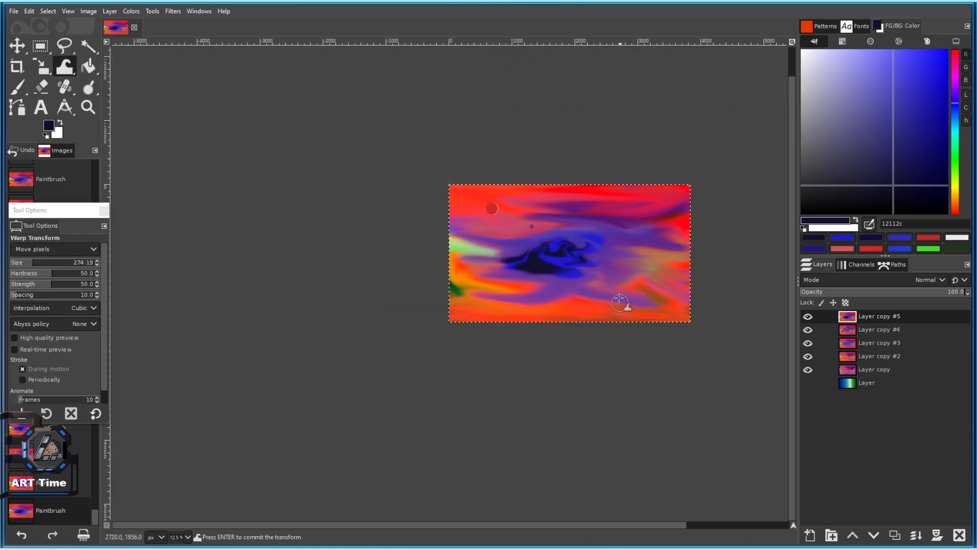
Warp the swirled centre further into jagged flowing edges, pulling the dark area outward, with the same Warp Transform settings.
scroll(512, 236, up, 3)
scroll(485, 349, down, 3)
scroll(492, 249, up, 5)
drag(429, 214, 536, 215)
drag(373, 190, 486, 229)
mouse_move(349, 209)
mouse_down()
mouse_move(411, 271)
mouse_move(397, 203)
mouse_move(331, 220)
mouse_move(316, 195)
mouse_move(328, 196)
mouse_move(130, 175)
mouse_up()
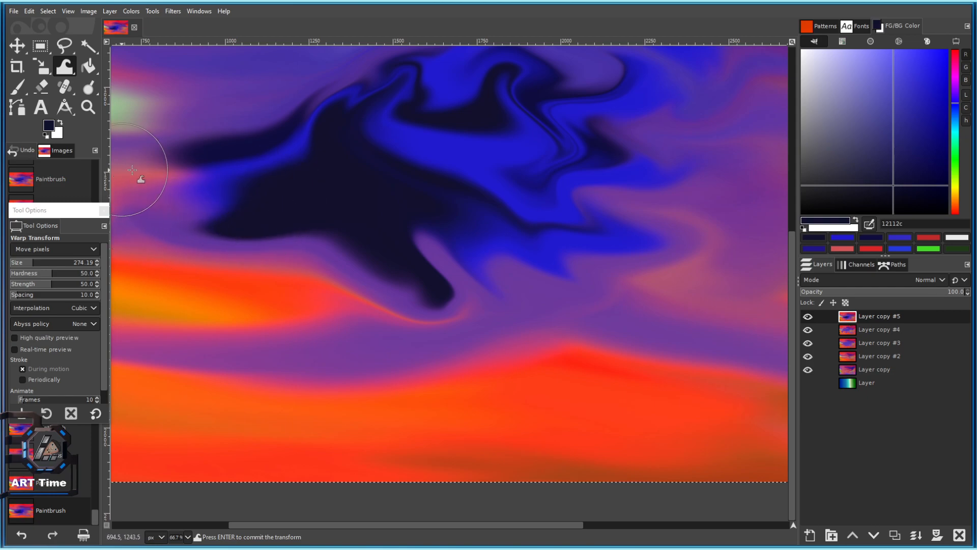
scroll(366, 259, down, 4)
scroll(372, 319, up, 3)
drag(326, 317, 357, 299)
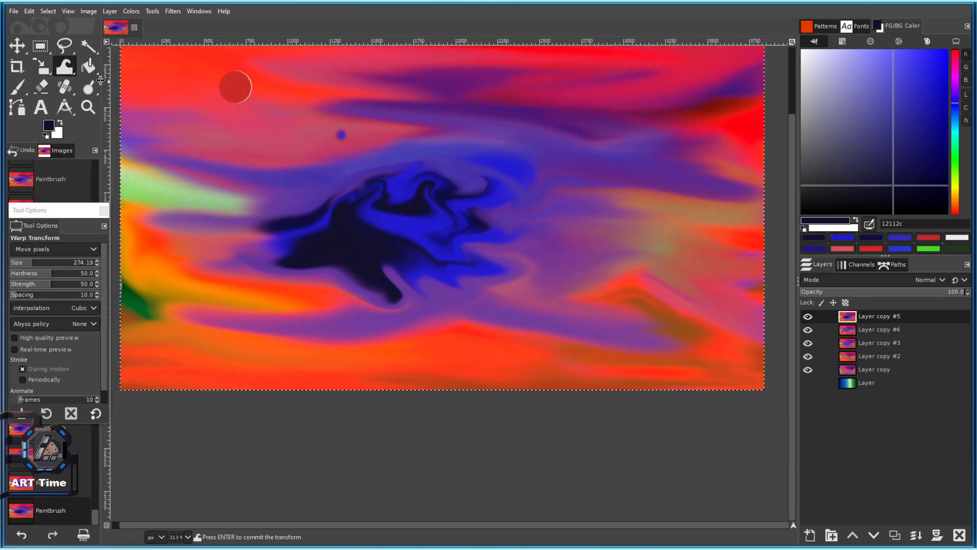
click(66, 68)
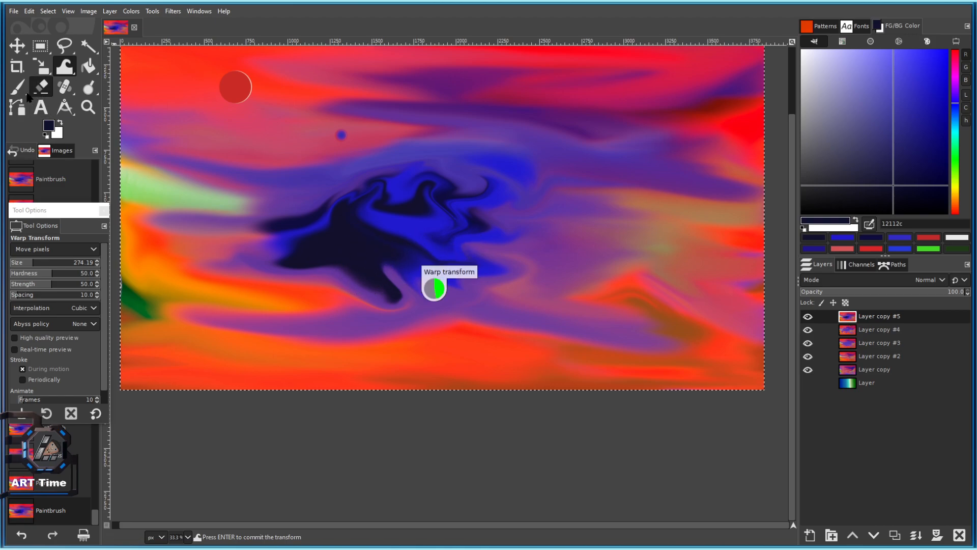
Try erasing the area just below the warped shape's dark tip with eraser size 688.
click(41, 87)
scroll(489, 293, up, 1)
drag(373, 311, 328, 316)
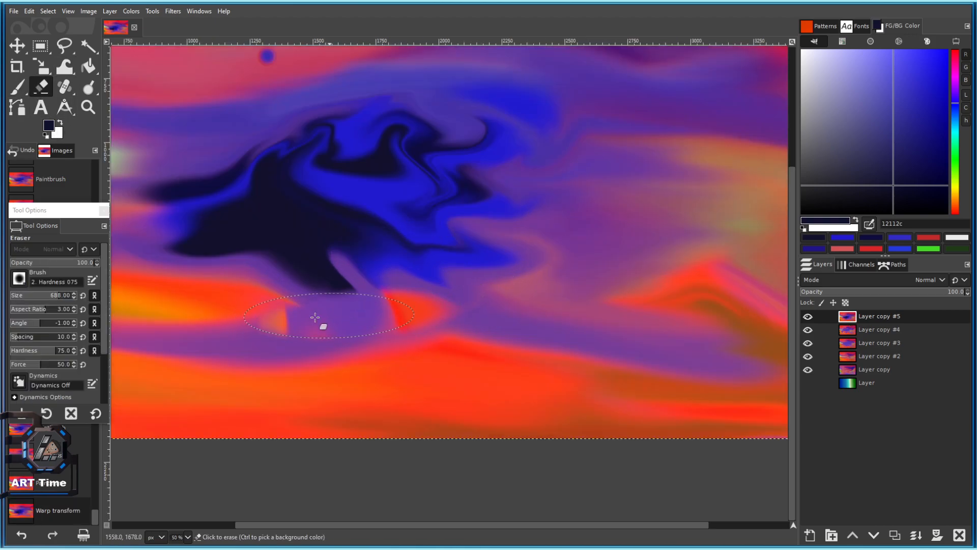
key(ctrl+z)
scroll(491, 170, down, 1)
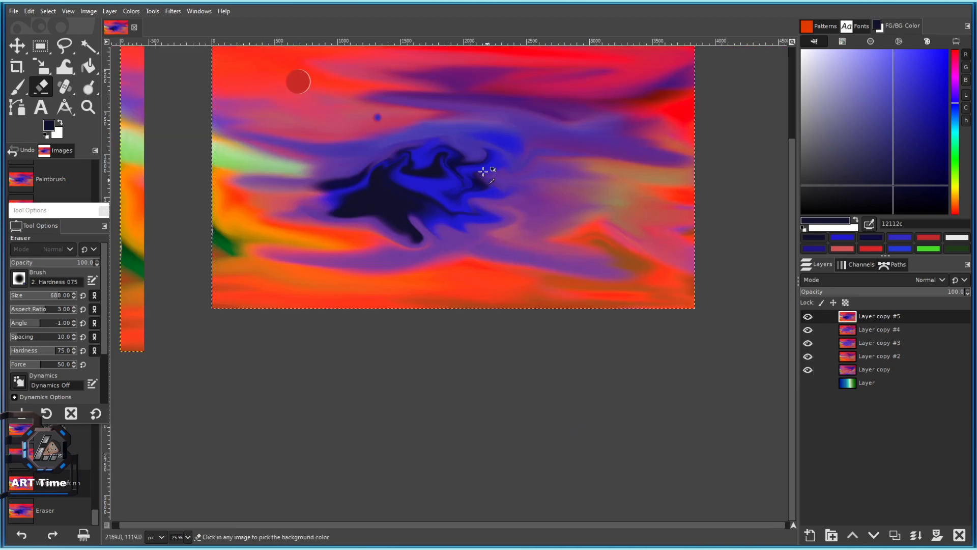
Reduce the eraser size to 403 and try erasing the purple notch at the swirl's upper right edge.
scroll(284, 166, up, 1)
click(44, 295)
scroll(492, 206, up, 2)
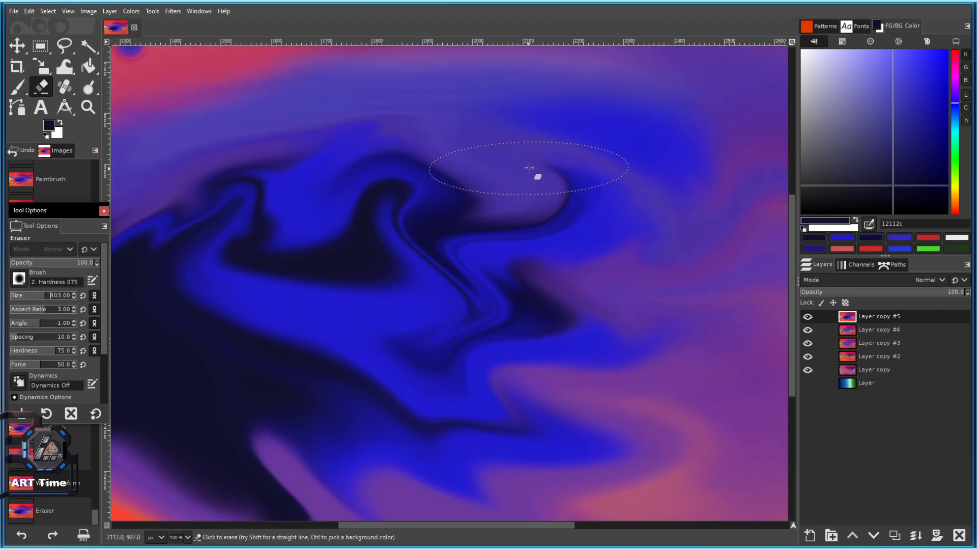
drag(562, 195, 621, 163)
scroll(564, 264, down, 4)
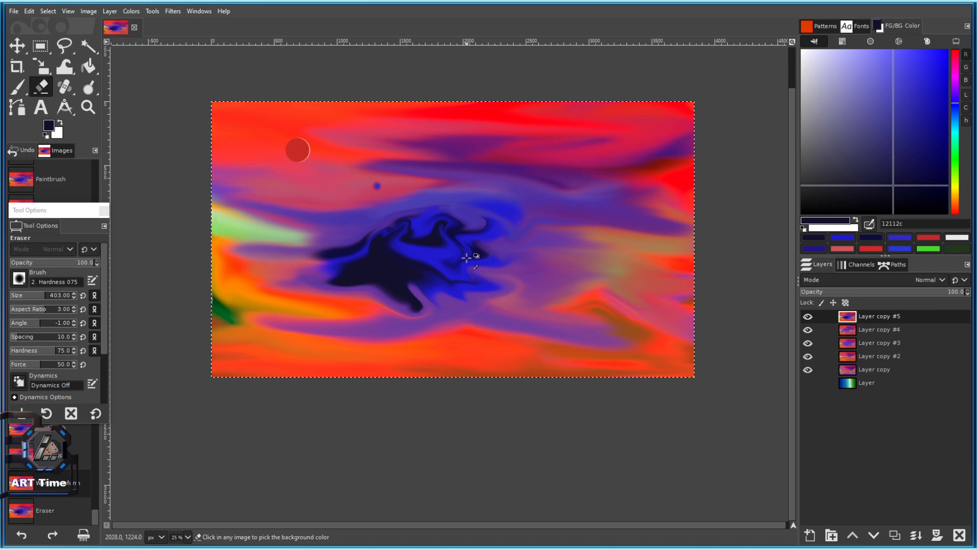
Shift Layer copy #5 to teal and brown tones by raising the hue with Hue-Chroma.
click(130, 11)
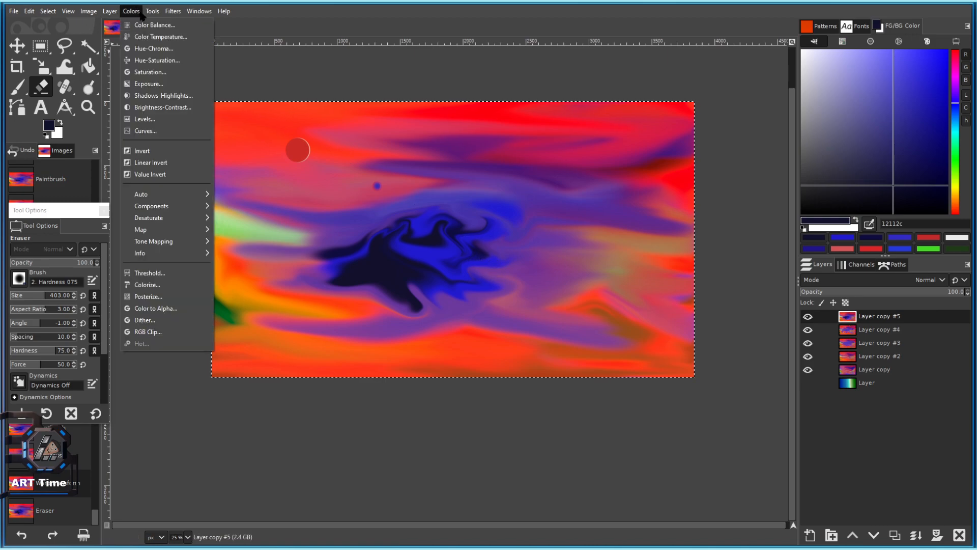
click(153, 45)
drag(174, 70, 234, 52)
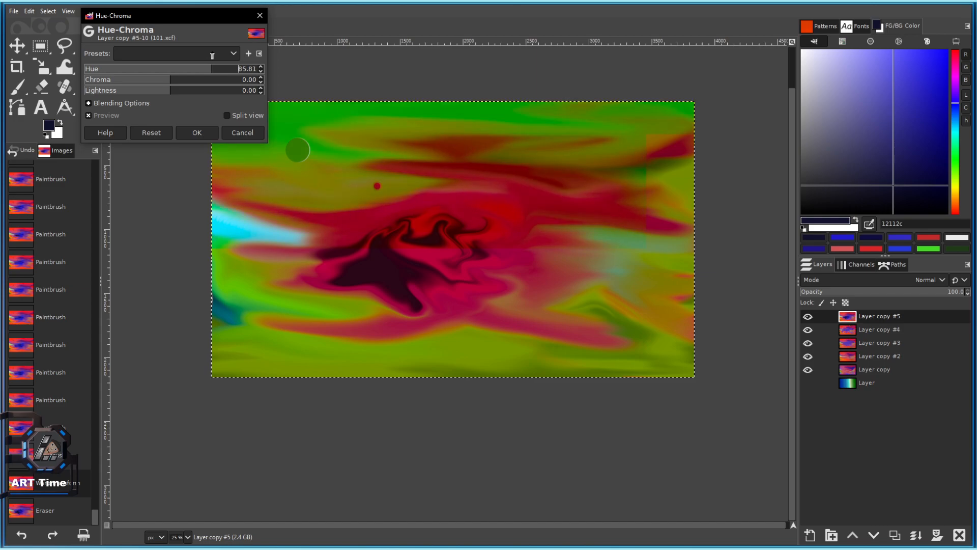
click(197, 132)
Apply Color Temperature to Layer copy #5 with the original temperature set to 12000.
scroll(463, 256, down, 2)
scroll(463, 256, up, 2)
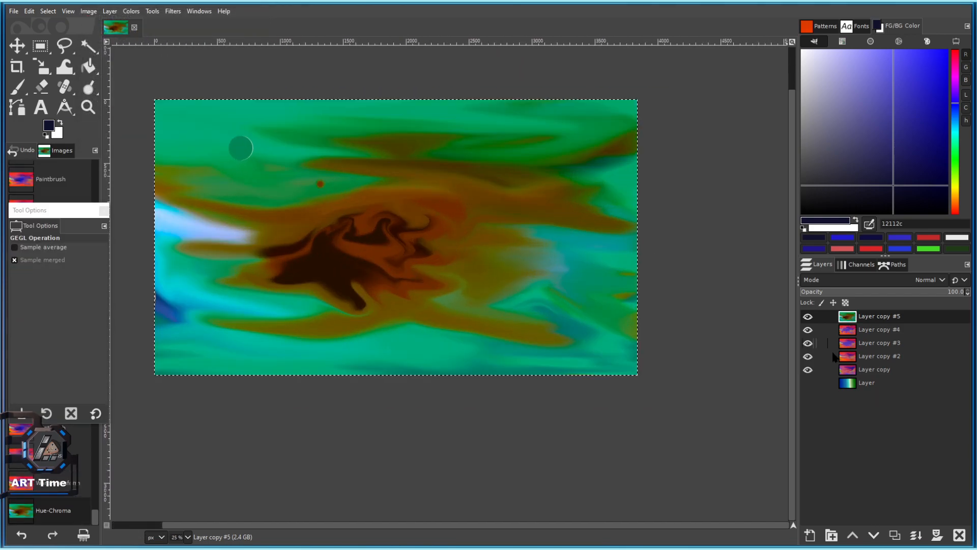
click(131, 11)
click(153, 35)
drag(127, 68, 257, 81)
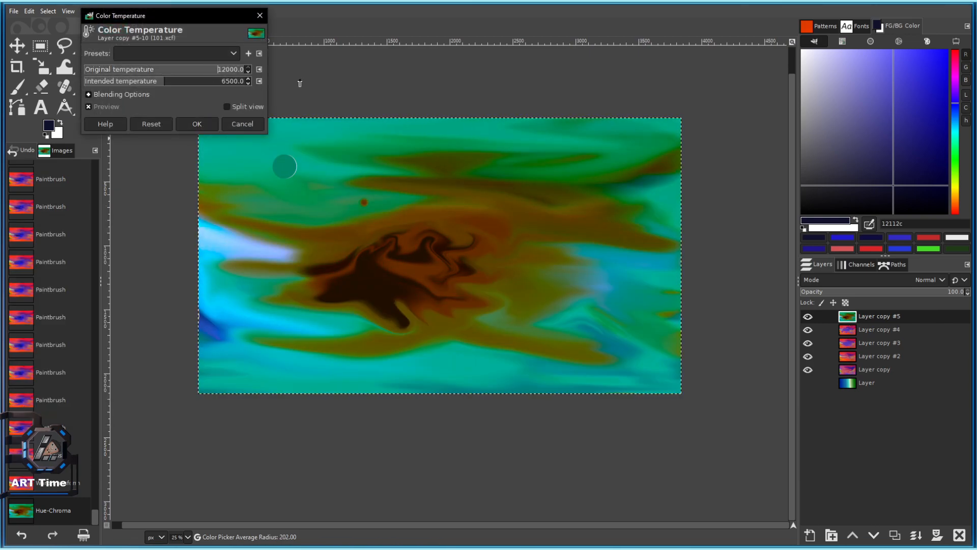
click(205, 125)
Apply Brightness-Contrast to Layer copy #5 with brightness 47 and contrast 32.
click(131, 11)
click(153, 107)
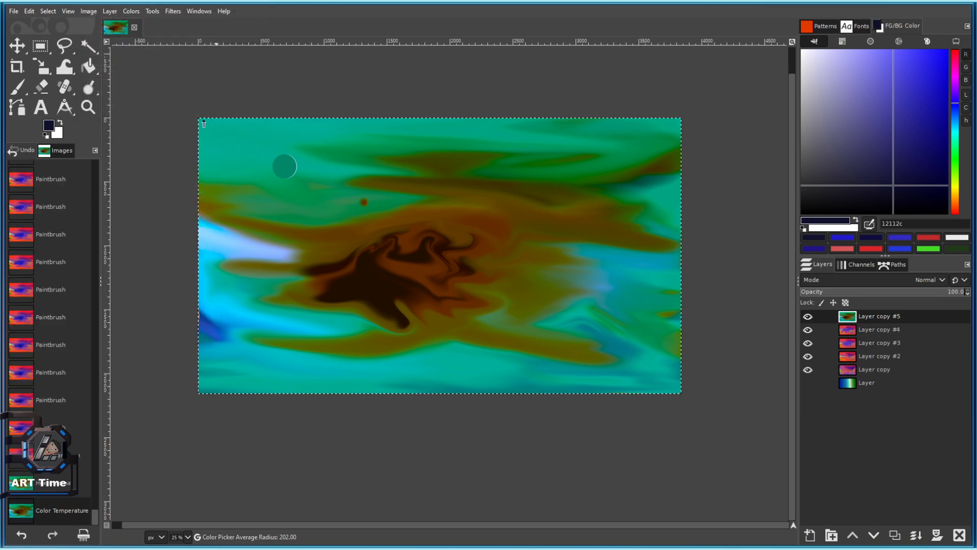
drag(178, 123, 210, 107)
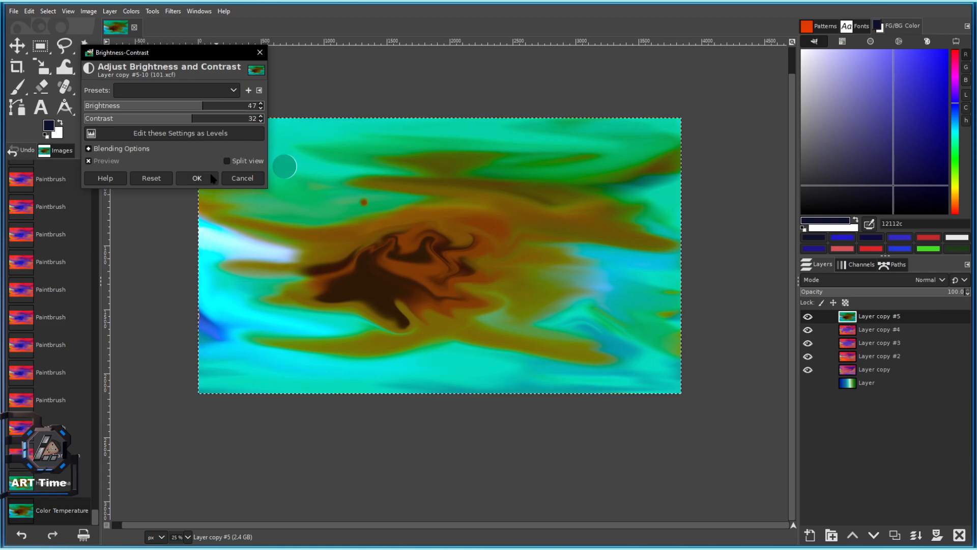
click(197, 178)
Apply Color Balance to the midtones of Layer copy #5 with the Cyan-Red level at -28.6.
click(132, 11)
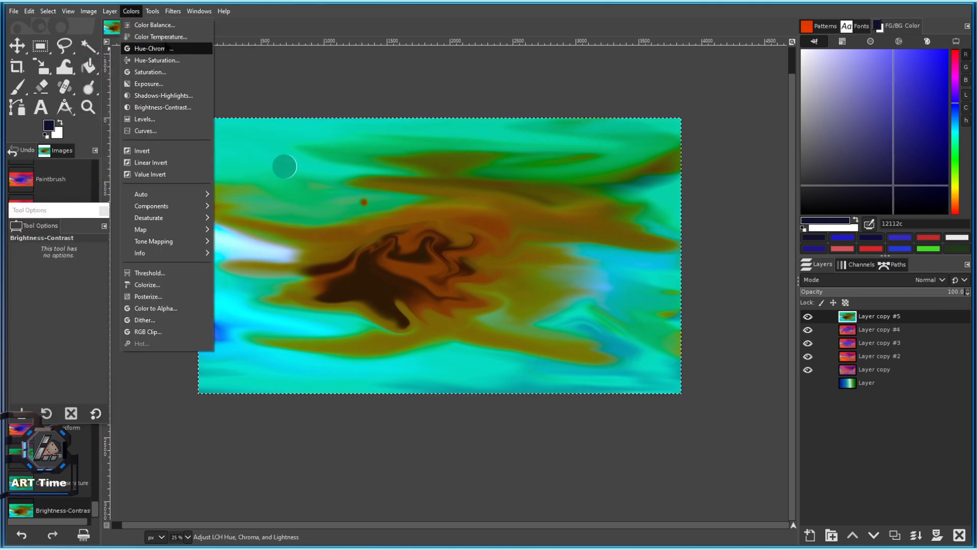
click(152, 25)
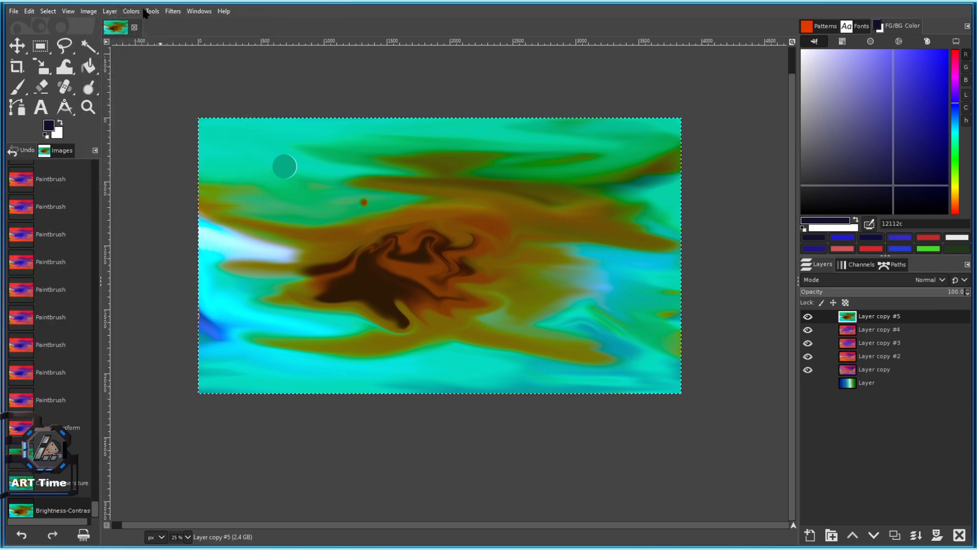
click(153, 11)
click(153, 25)
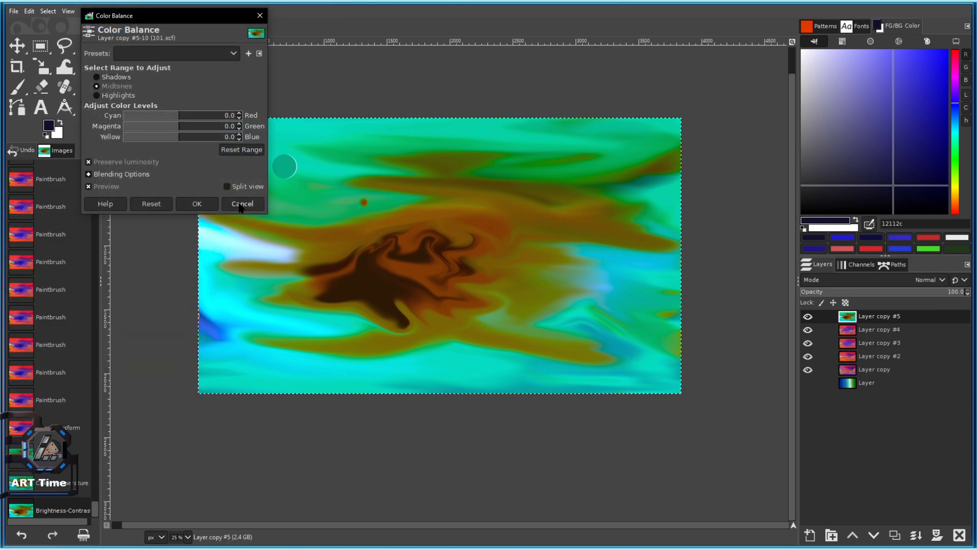
mouse_move(180, 117)
mouse_down()
mouse_move(147, 114)
mouse_move(163, 118)
mouse_up()
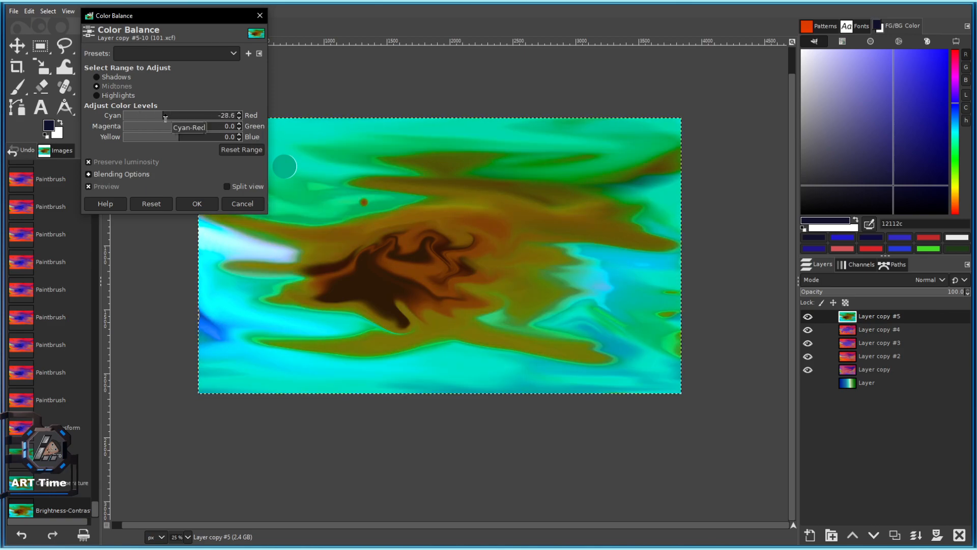
click(197, 203)
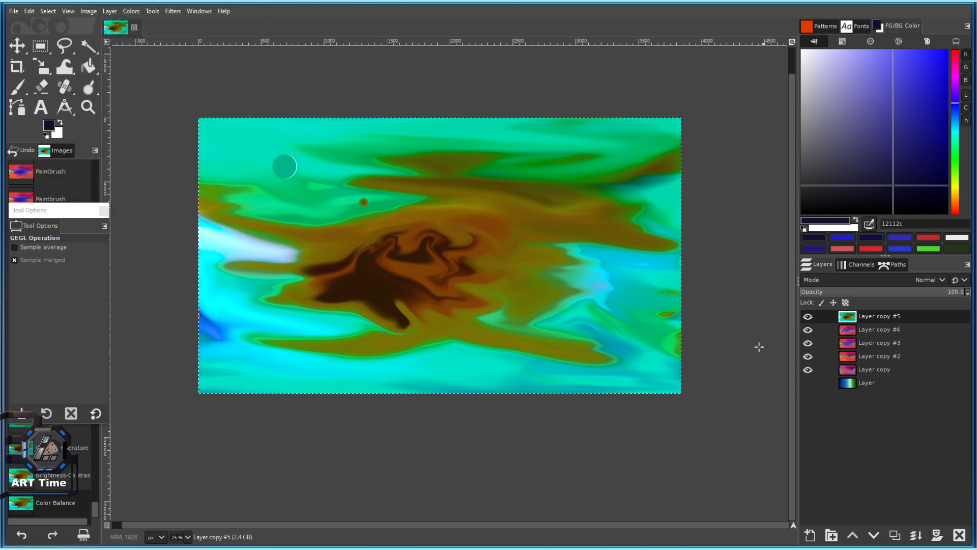
Copy the recoloured pixels, undo Layer copy #5 back to its last paint strokes, and paste the copy as a new layer.
key(ctrl+c)
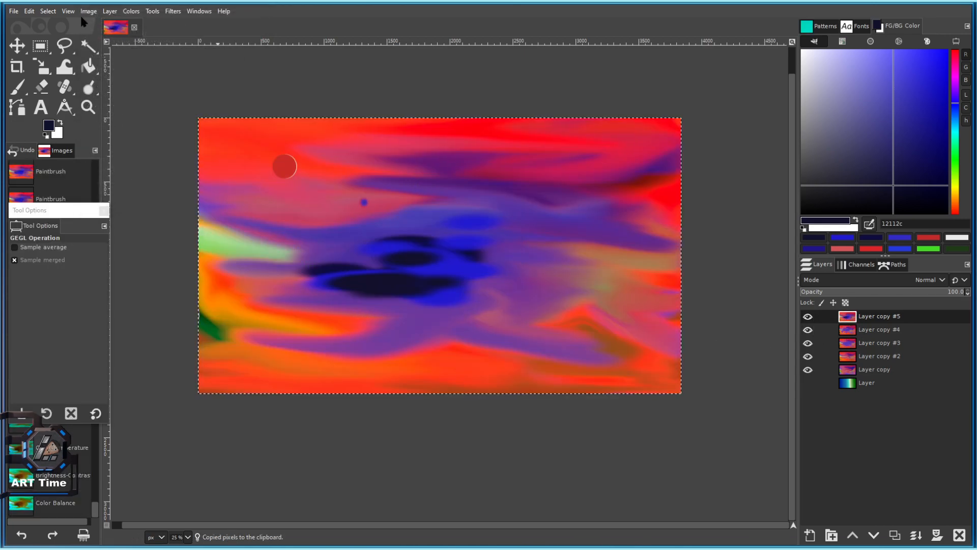
click(29, 11)
mouse_move(56, 149)
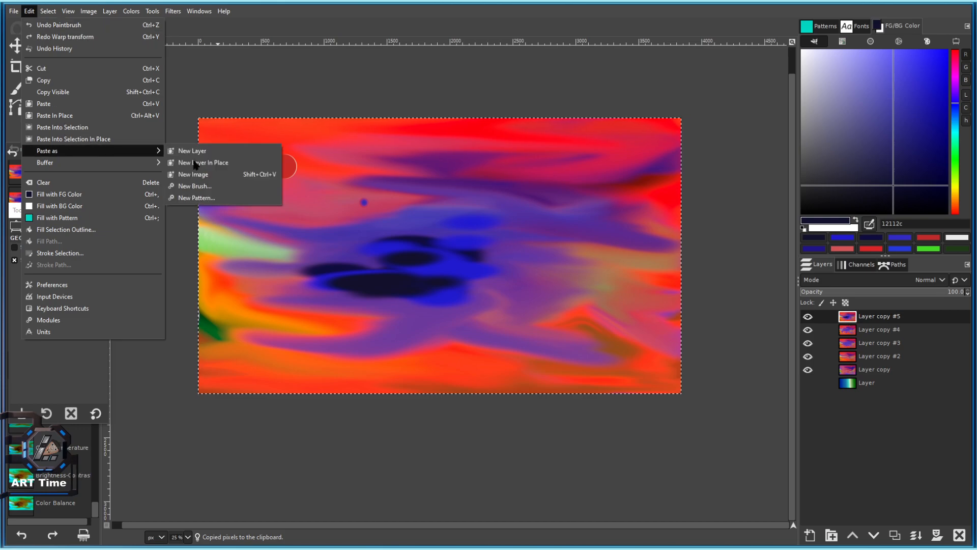
click(188, 148)
scroll(456, 276, up, 1)
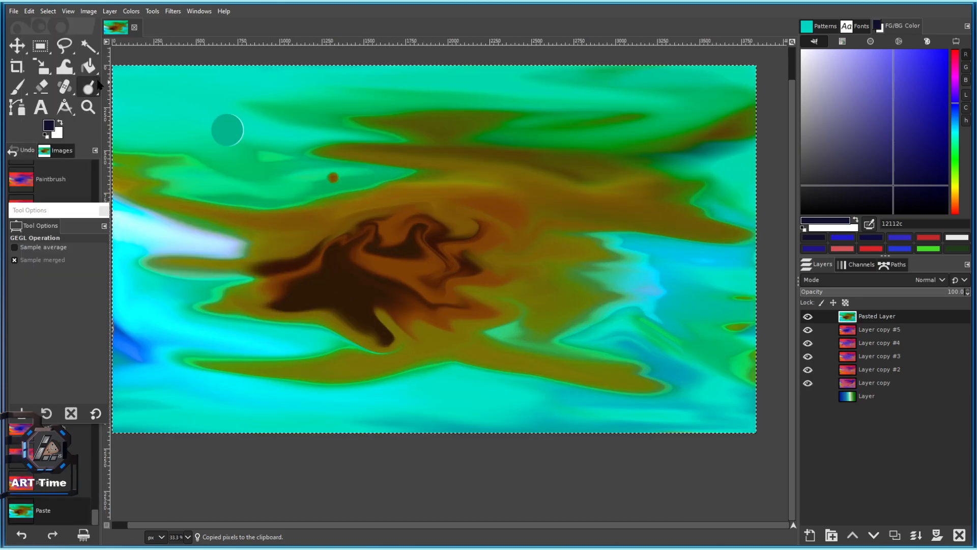
Set the eraser size to 685 and try erasing the dark swirl and the upper-left teal area on Pasted Layer.
click(42, 87)
scroll(446, 222, down, 2)
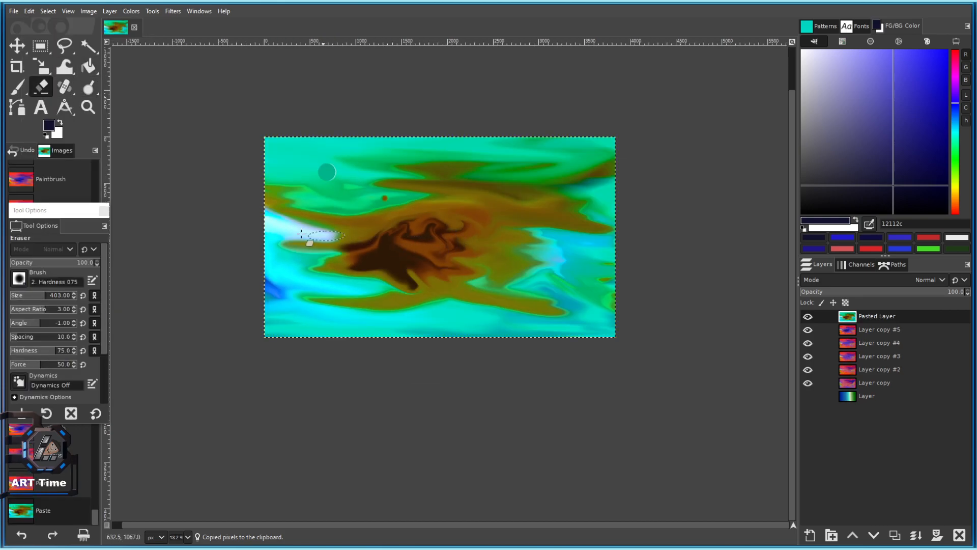
click(58, 295)
drag(460, 248, 399, 272)
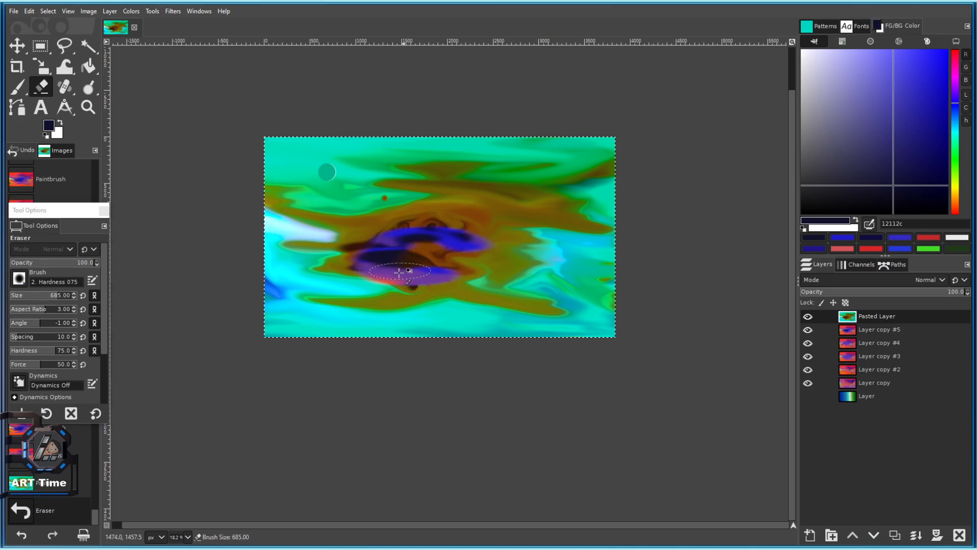
key(ctrl+z)
click(320, 191)
key(ctrl+z)
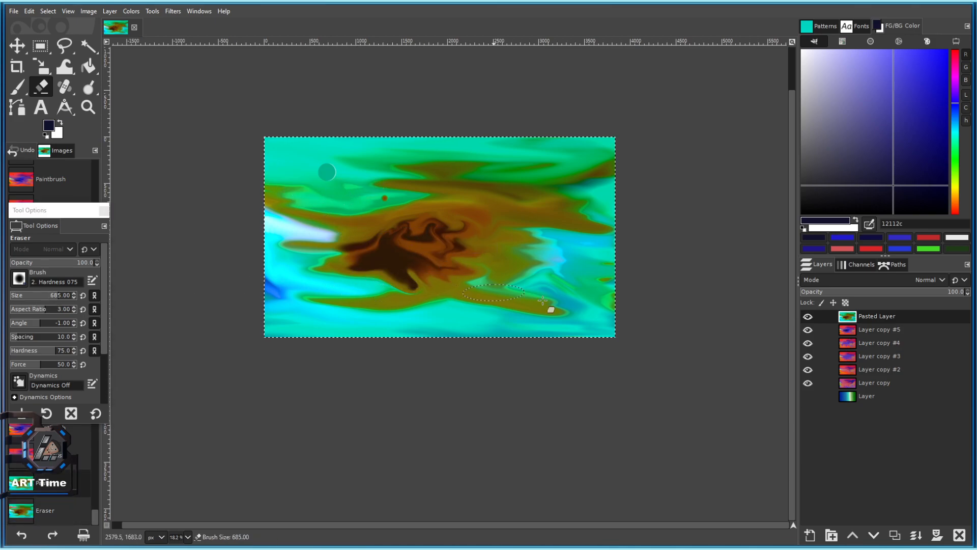
Recolour Pasted Layer to orange and purple tones by setting the hue to -96.28 in Hue-Chroma.
click(131, 11)
click(131, 41)
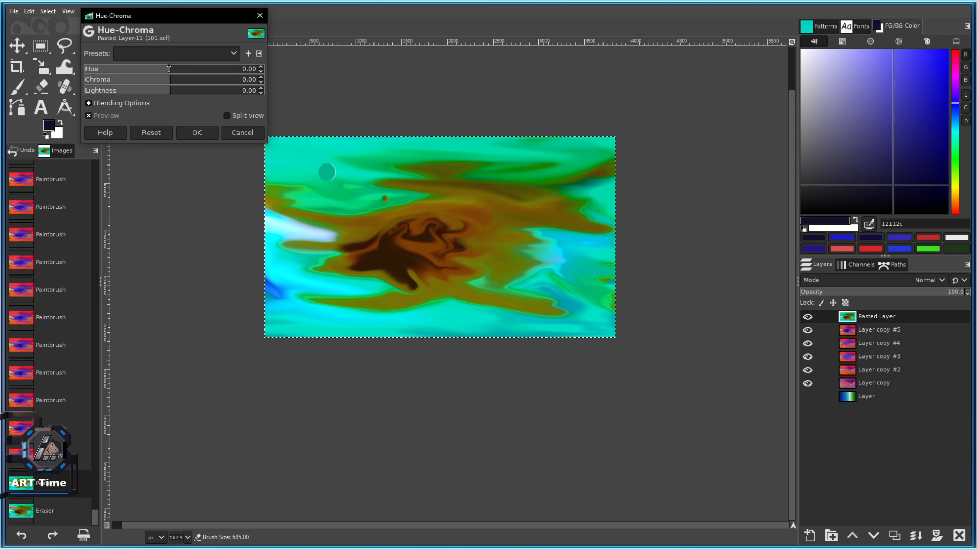
click(142, 68)
mouse_move(133, 67)
mouse_down()
mouse_move(205, 71)
mouse_move(124, 76)
mouse_up()
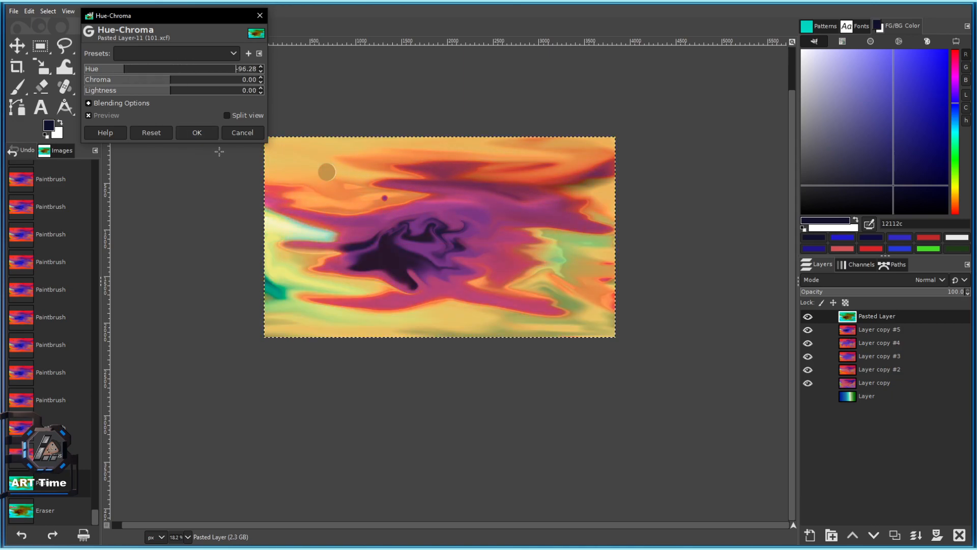
scroll(237, 171, up, 1)
drag(256, 200, 271, 227)
drag(248, 187, 200, 200)
click(200, 134)
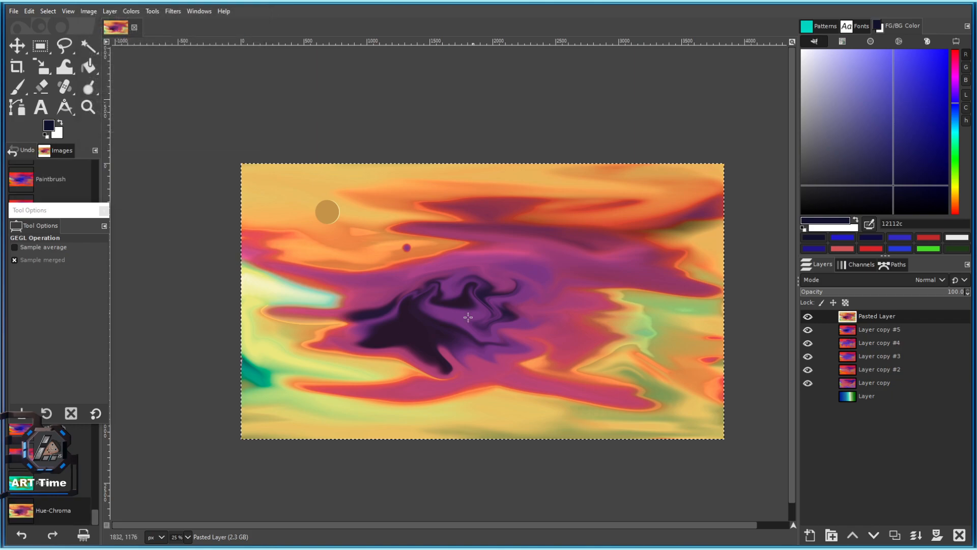
Paste the copied teal and brown version as another new layer above Pasted Layer.
click(29, 11)
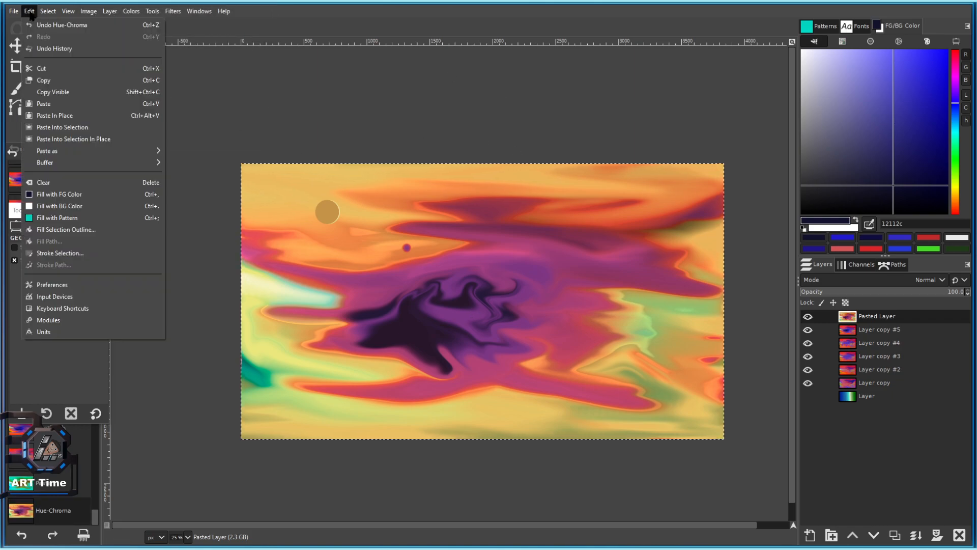
click(211, 160)
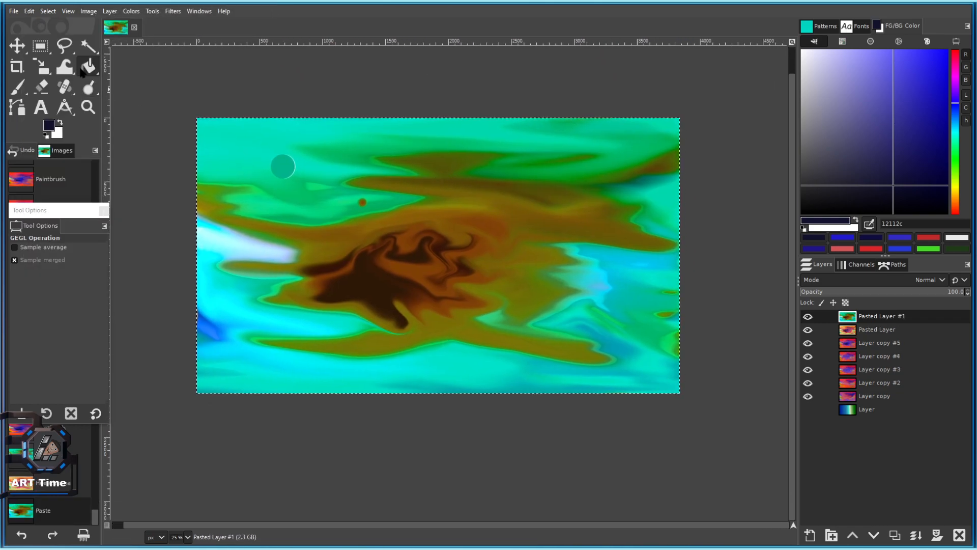
Hide Pasted Layer #1 and set the Eraser to size 1157 for work on Pasted Layer.
click(808, 316)
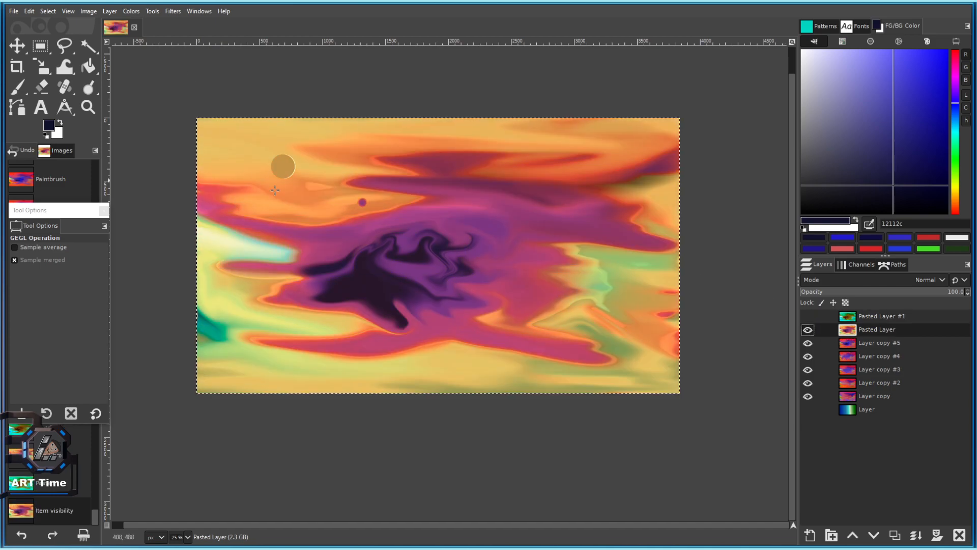
click(132, 12)
click(387, 73)
click(42, 87)
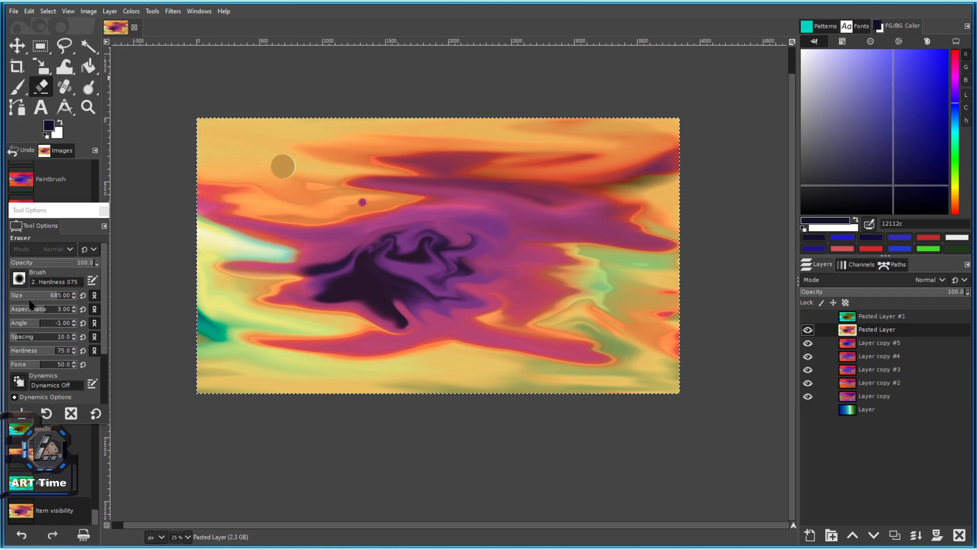
drag(51, 297, 80, 298)
Try erasing patches across the upper-left area of Pasted Layer, and undo the strokes.
drag(352, 157, 295, 213)
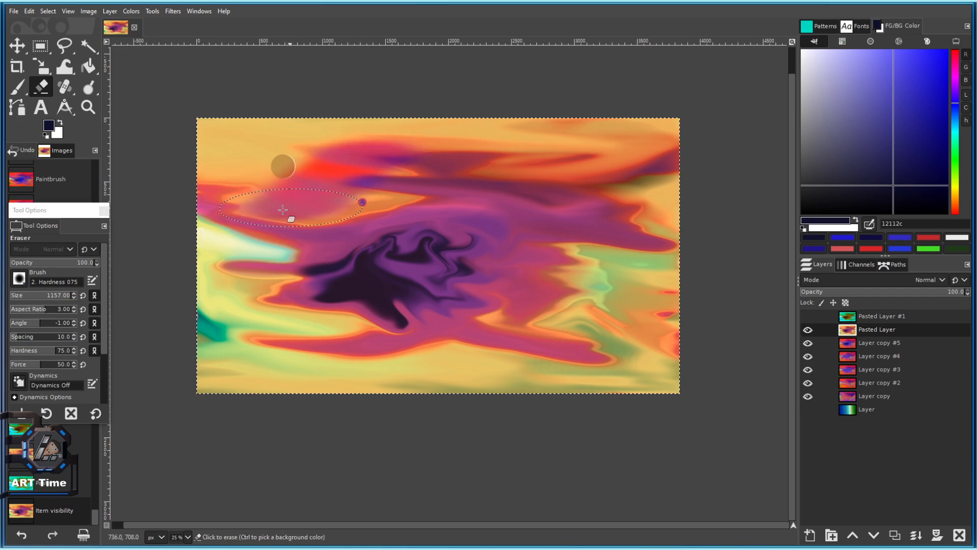
key(ctrl+z)
drag(214, 118, 351, 111)
key(ctrl+z)
Erase soft patches of Pasted Layer along the image's bottom edge and just right of the dark central swirl.
mouse_move(458, 405)
mouse_down()
mouse_move(484, 406)
mouse_move(369, 392)
mouse_move(429, 398)
mouse_move(439, 377)
mouse_move(416, 381)
mouse_move(494, 404)
mouse_move(588, 411)
mouse_up()
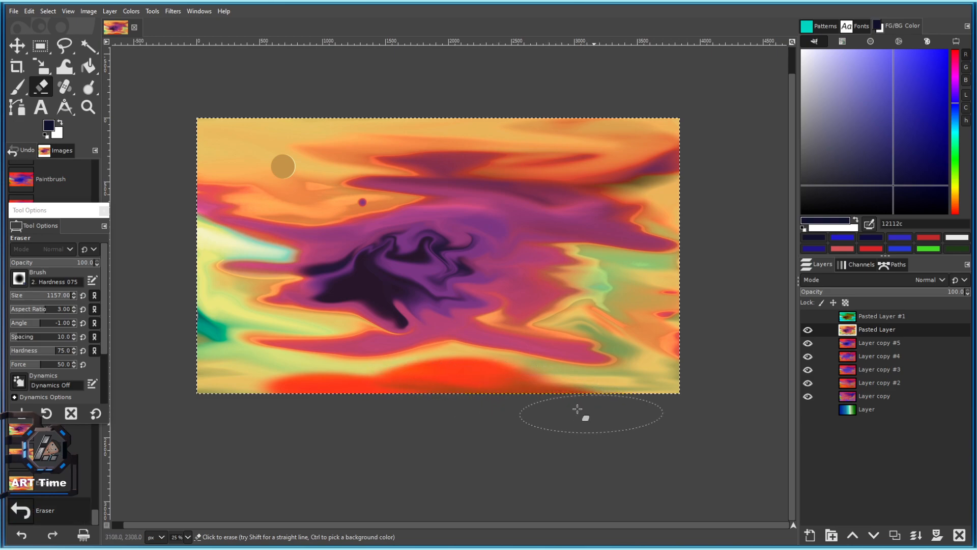
mouse_move(631, 261)
mouse_down()
mouse_move(592, 254)
mouse_move(627, 259)
mouse_up()
mouse_move(534, 230)
mouse_down()
mouse_move(623, 224)
mouse_move(584, 215)
mouse_up()
mouse_move(585, 215)
mouse_down()
mouse_move(594, 199)
mouse_move(523, 215)
mouse_up()
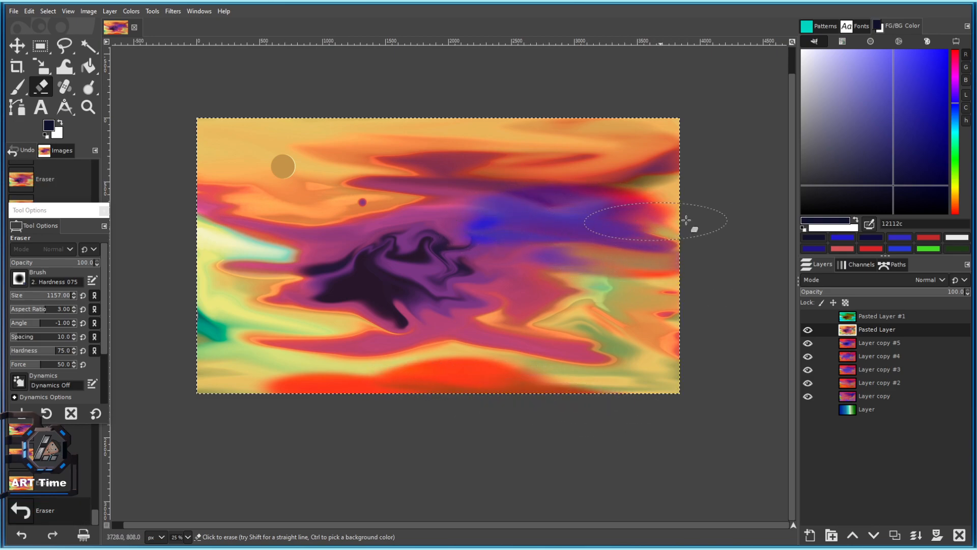
scroll(543, 286, up, 2)
mouse_move(543, 286)
mouse_down()
mouse_move(489, 289)
mouse_move(591, 273)
mouse_up()
scroll(503, 306, down, 2)
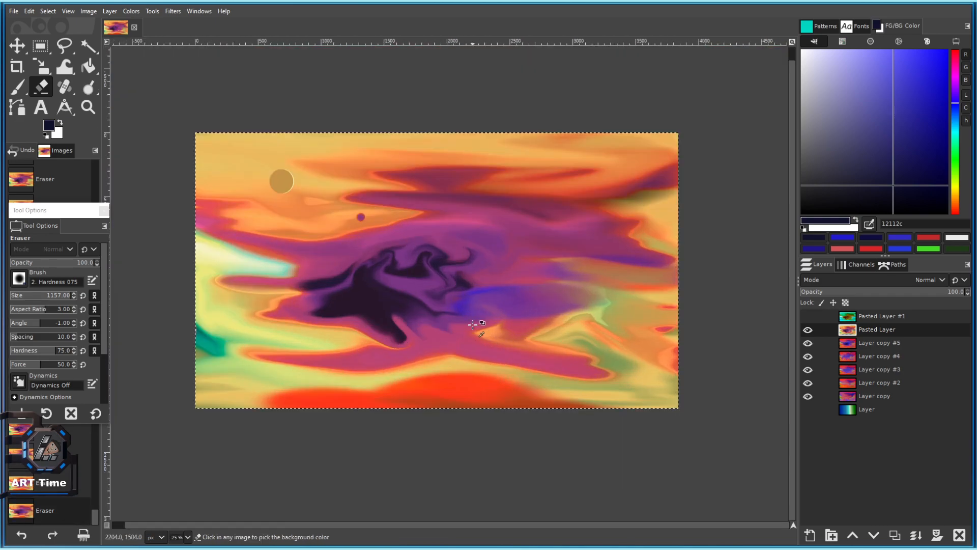
Set the Eraser size to 588 and erase the pale streak, its surroundings and the image's left edge on Pasted Layer.
scroll(358, 328, up, 1)
drag(273, 176, 371, 206)
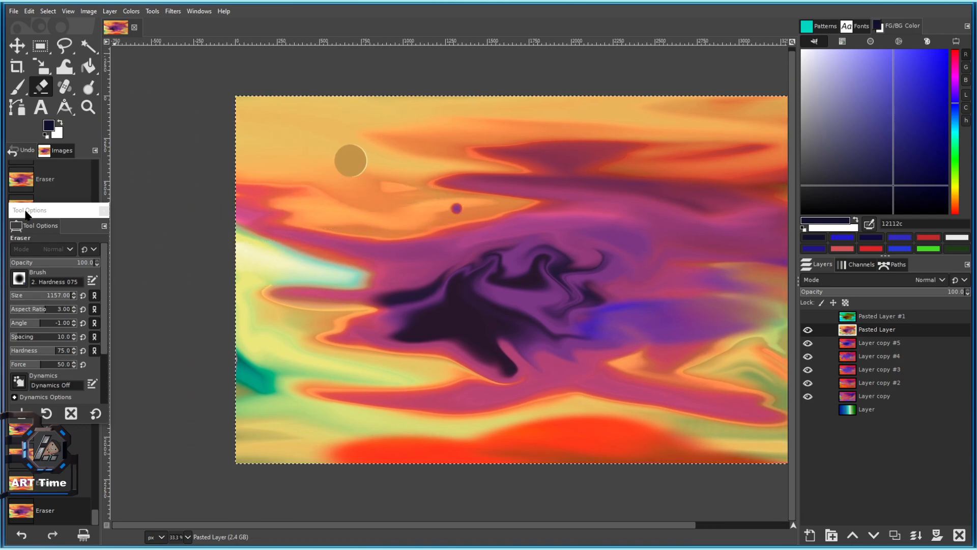
click(49, 296)
scroll(377, 242, up, 2)
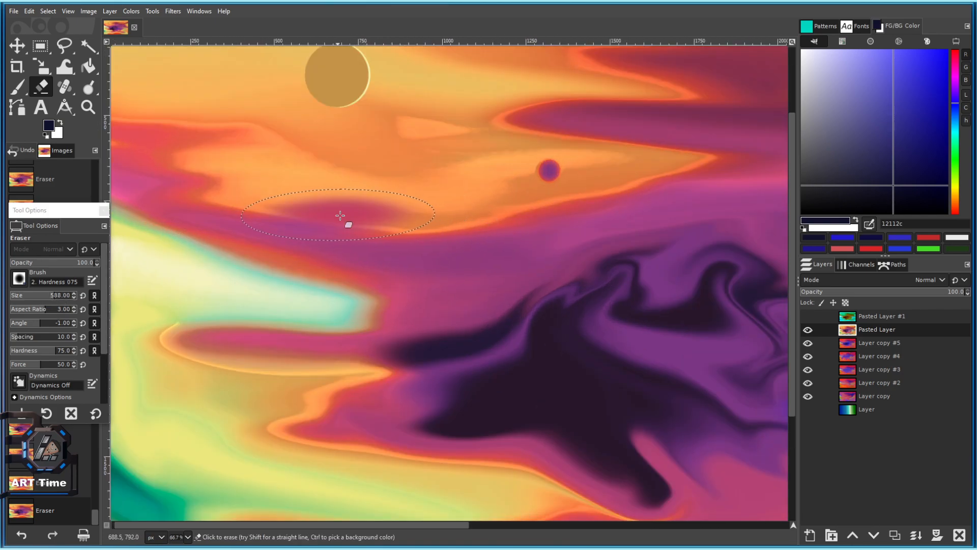
scroll(437, 216, down, 3)
scroll(356, 242, up, 1)
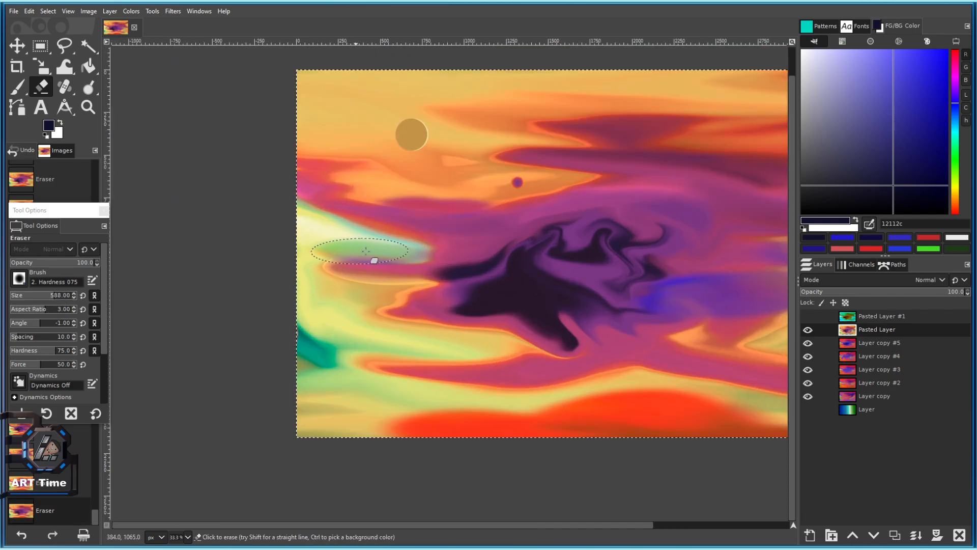
mouse_move(342, 250)
mouse_down()
mouse_move(396, 250)
mouse_move(337, 237)
mouse_move(290, 207)
mouse_move(393, 291)
mouse_move(279, 270)
mouse_move(332, 283)
mouse_move(287, 243)
mouse_up()
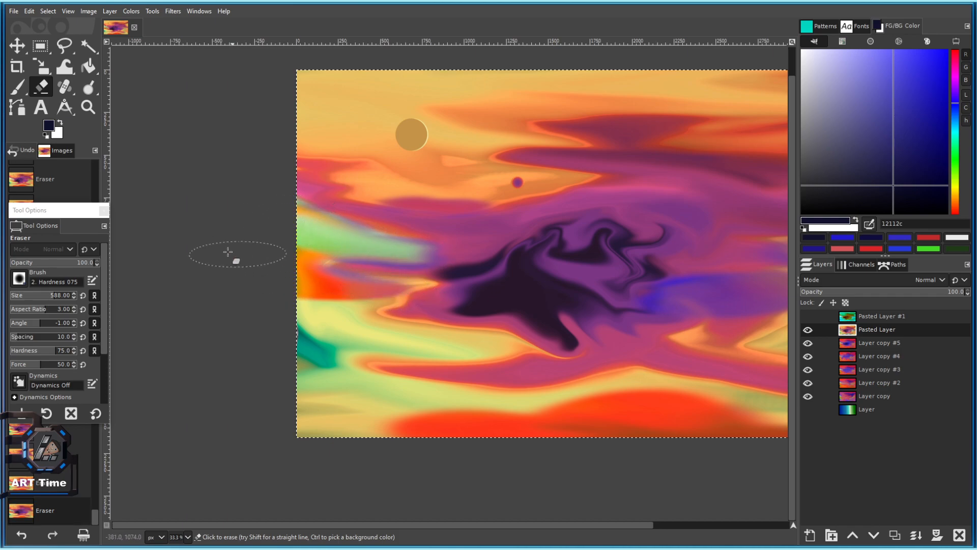
Try erasing the orange area below the large circle and a patch near the dark swirl, and undo the strokes.
scroll(402, 268, right, 3)
mouse_move(246, 129)
mouse_down()
mouse_move(363, 172)
mouse_move(491, 179)
mouse_move(419, 195)
mouse_move(375, 183)
mouse_move(301, 186)
mouse_up()
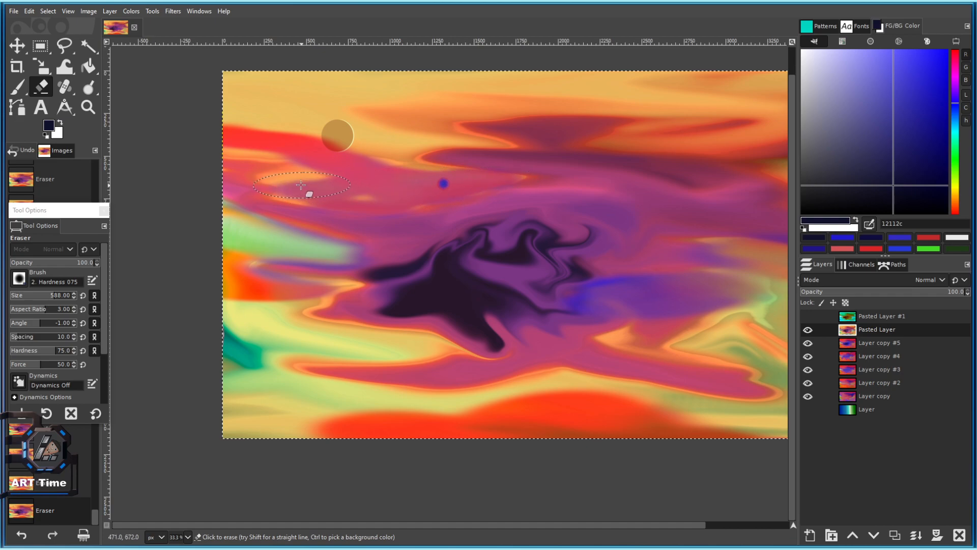
key(ctrl+z)
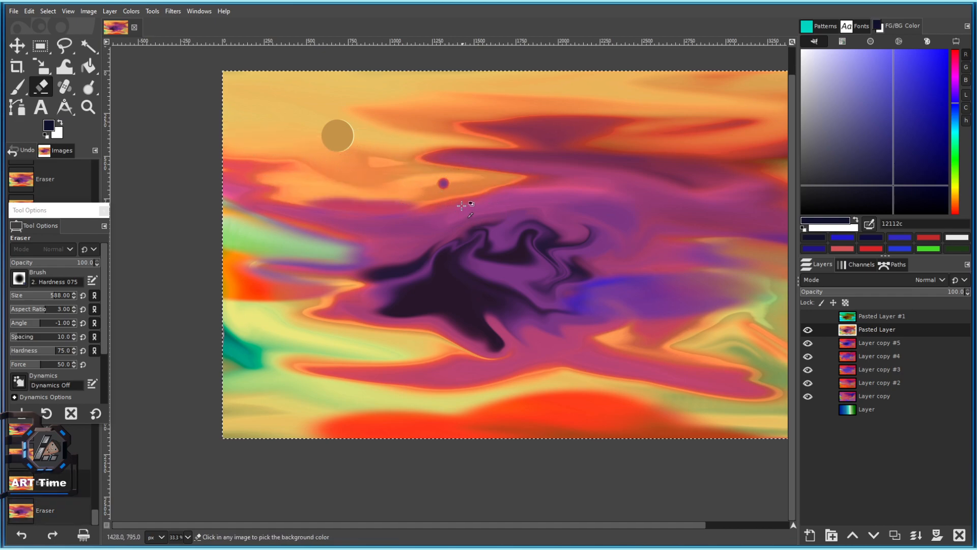
scroll(467, 221, up, 1)
drag(436, 254, 373, 258)
key(ctrl+z)
Reduce the Eraser size to 575.
key(bracketleft)
key(bracketleft)
key(bracketleft)
key(bracketleft)
key(bracketleft)
key(bracketleft)
key(bracketleft)
key(bracketleft)
key(bracketleft)
key(bracketleft)
key(bracketleft)
key(bracketleft)
key(bracketleft)
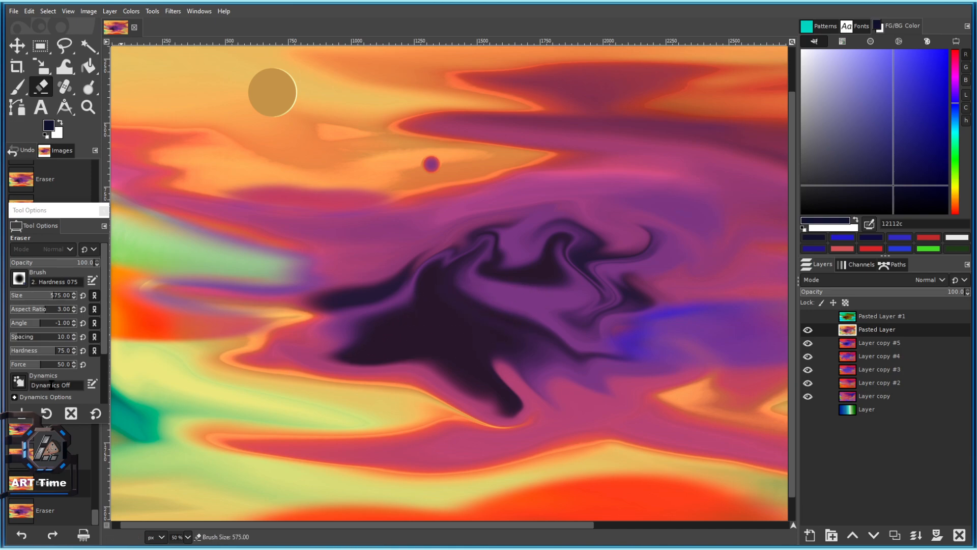
Reset the colours to black and white, and switch the Eraser to the 2. Hardness 050 brush at size 412.
key(d)
click(19, 278)
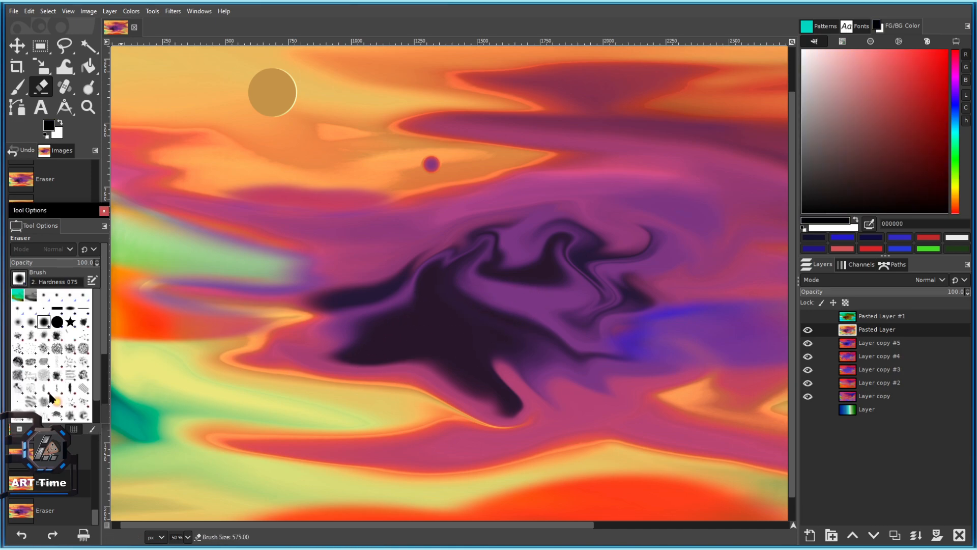
click(29, 322)
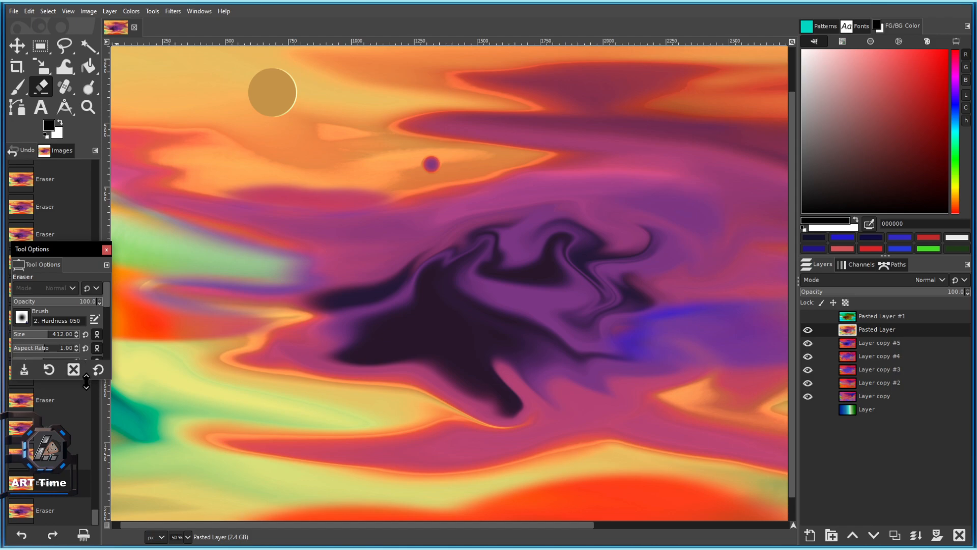
drag(86, 381, 86, 443)
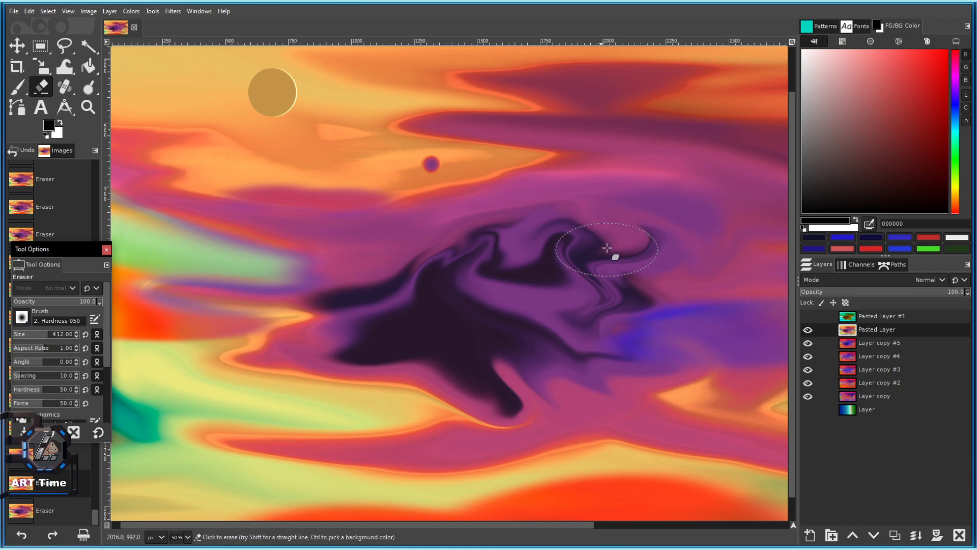
Try erasing around the dark swirl with a slightly smaller brush, and undo the strokes.
drag(580, 230, 408, 277)
scroll(532, 215, down, 1)
scroll(501, 196, up, 2)
drag(404, 236, 472, 218)
key(bracketleft)
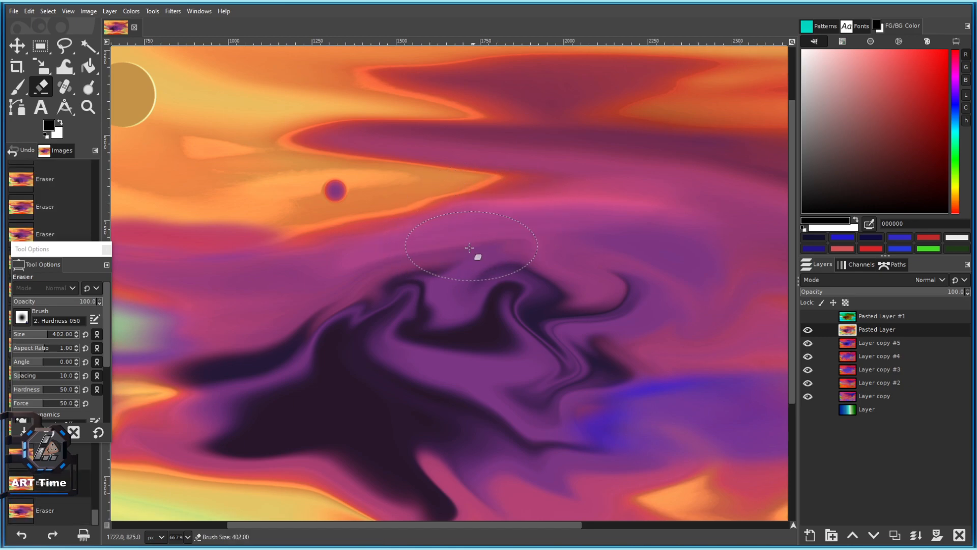
mouse_move(288, 292)
mouse_down()
mouse_move(343, 260)
mouse_move(463, 235)
mouse_move(605, 270)
mouse_move(496, 252)
mouse_up()
mouse_move(395, 228)
mouse_down()
mouse_move(544, 236)
mouse_move(568, 262)
mouse_move(573, 323)
mouse_move(565, 300)
mouse_move(507, 346)
mouse_move(554, 354)
mouse_up()
scroll(590, 361, down, 4)
scroll(610, 363, up, 4)
key(ctrl+z)
key(ctrl+z)
key(ctrl+z)
Erase a soft arc of Pasted Layer along the top of the dark swirl at size 397.
mouse_move(530, 286)
mouse_down()
mouse_move(504, 255)
mouse_move(501, 226)
mouse_up()
scroll(525, 231, down, 3)
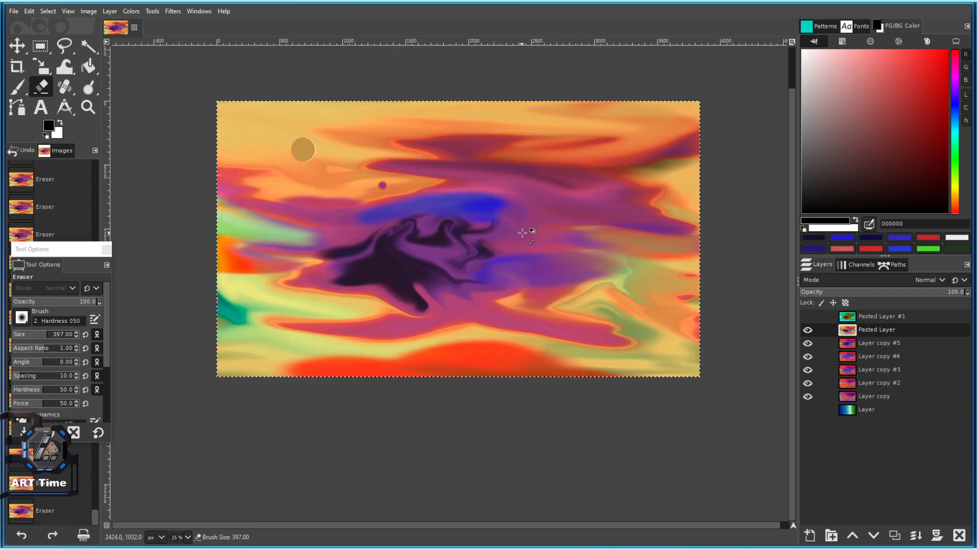
scroll(529, 225, up, 3)
key(ctrl+z)
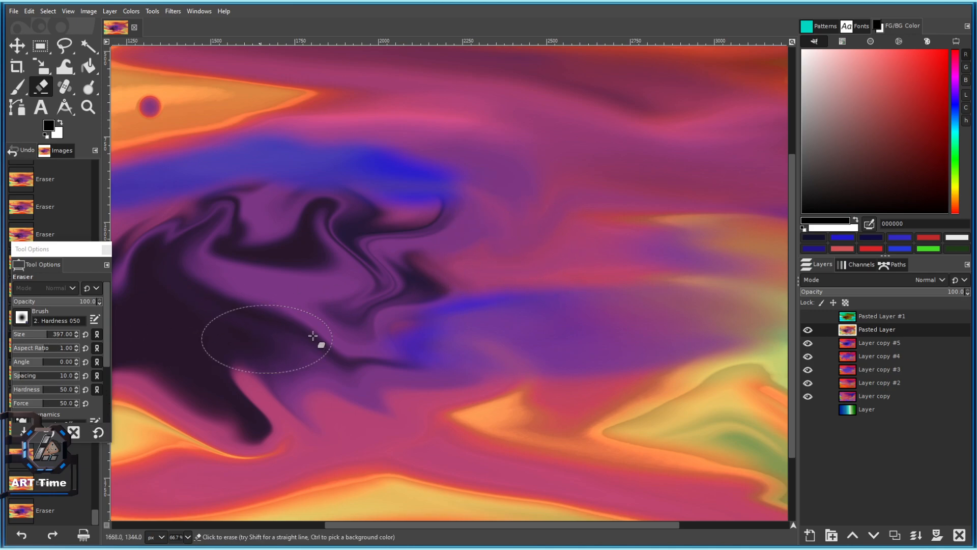
scroll(569, 279, down, 2)
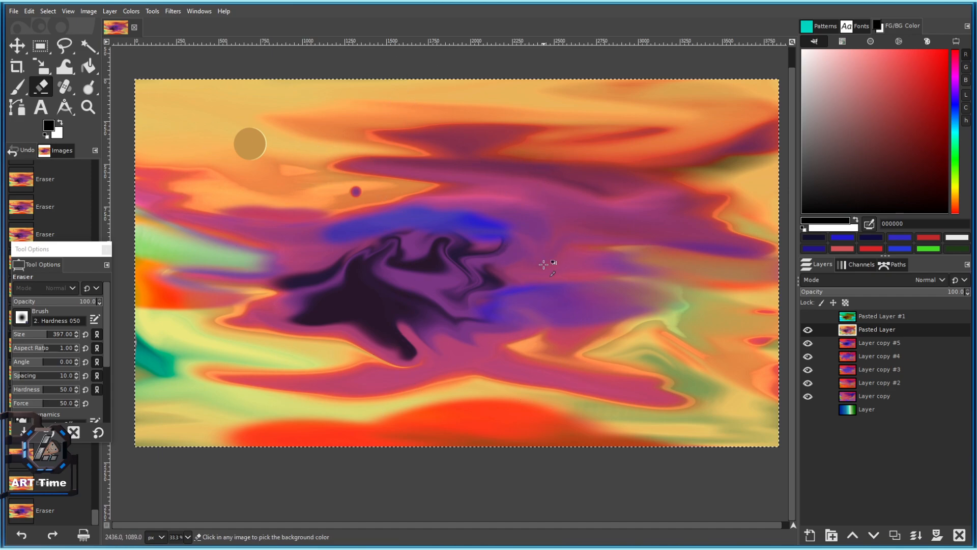
scroll(578, 254, up, 1)
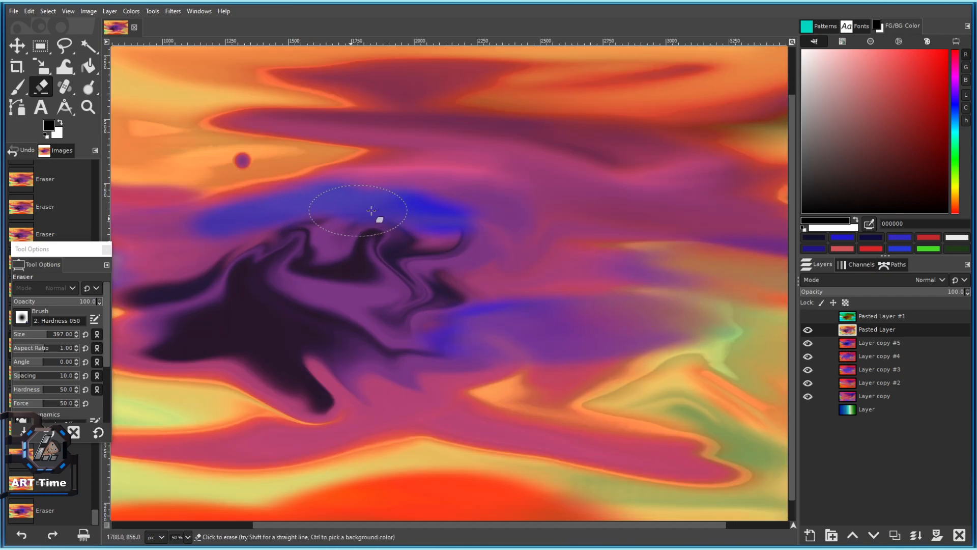
Erase the right end of the dark swirl and extend the erased arc along its upper and left edges.
mouse_move(482, 250)
mouse_down()
mouse_move(511, 255)
mouse_move(442, 241)
mouse_move(427, 258)
mouse_move(491, 279)
mouse_move(470, 288)
mouse_move(552, 268)
mouse_move(482, 262)
mouse_move(517, 282)
mouse_move(451, 218)
mouse_move(558, 269)
mouse_up()
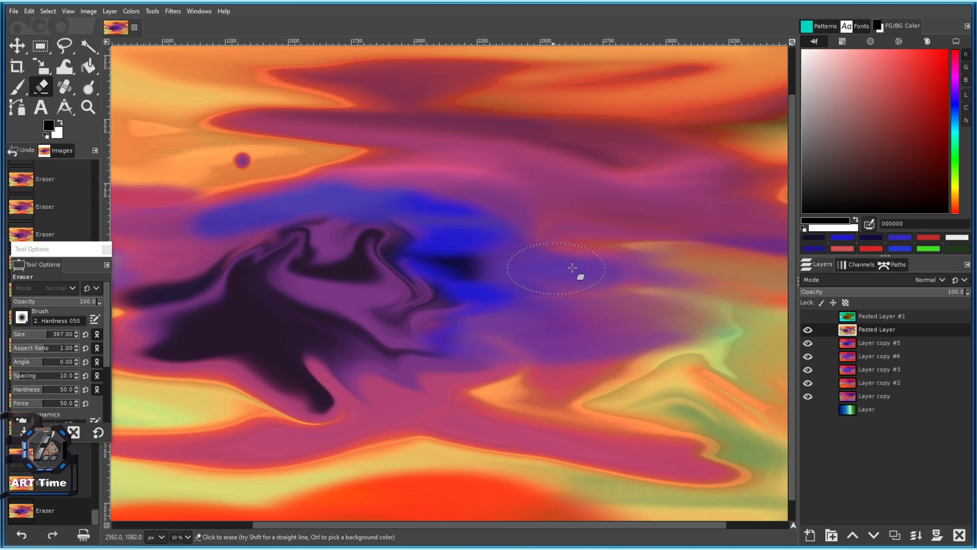
mouse_move(489, 234)
mouse_down()
mouse_move(470, 210)
mouse_move(358, 196)
mouse_up()
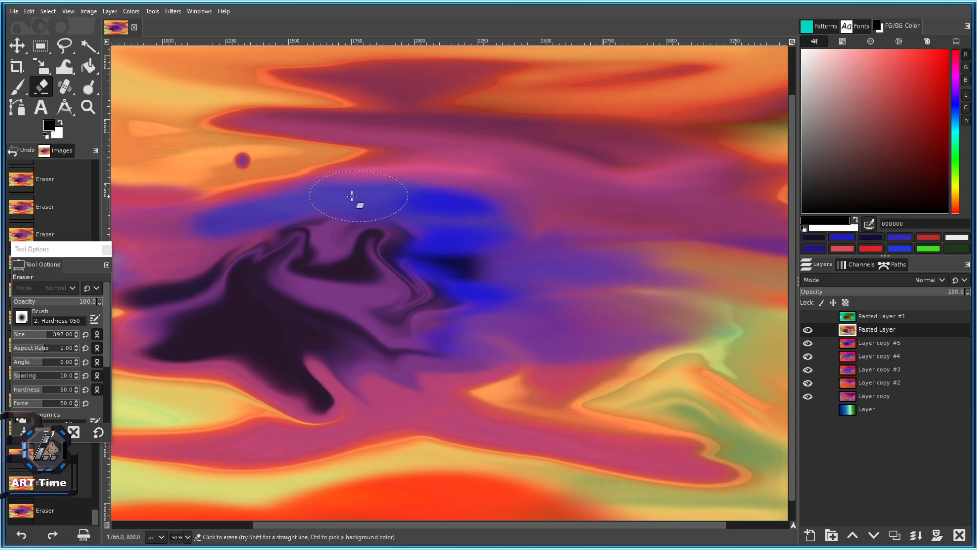
mouse_move(260, 224)
mouse_down()
mouse_move(191, 266)
mouse_move(137, 255)
mouse_up()
Erase a band from below the dark swirl along the purple streak towards the image's lower right.
ctrl+scroll(393, 282, down, 4)
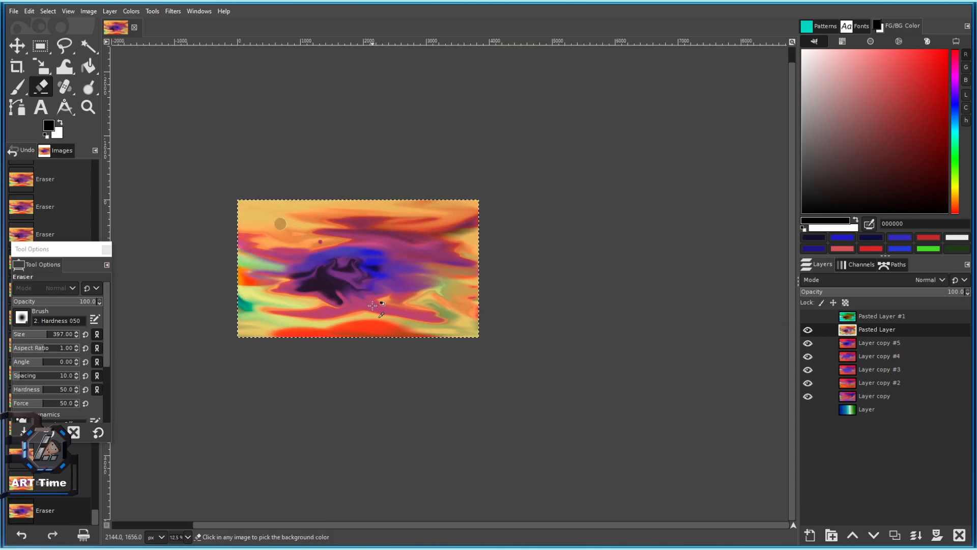
ctrl+scroll(394, 282, up, 4)
mouse_move(409, 296)
mouse_down()
mouse_move(449, 309)
mouse_move(369, 289)
mouse_up()
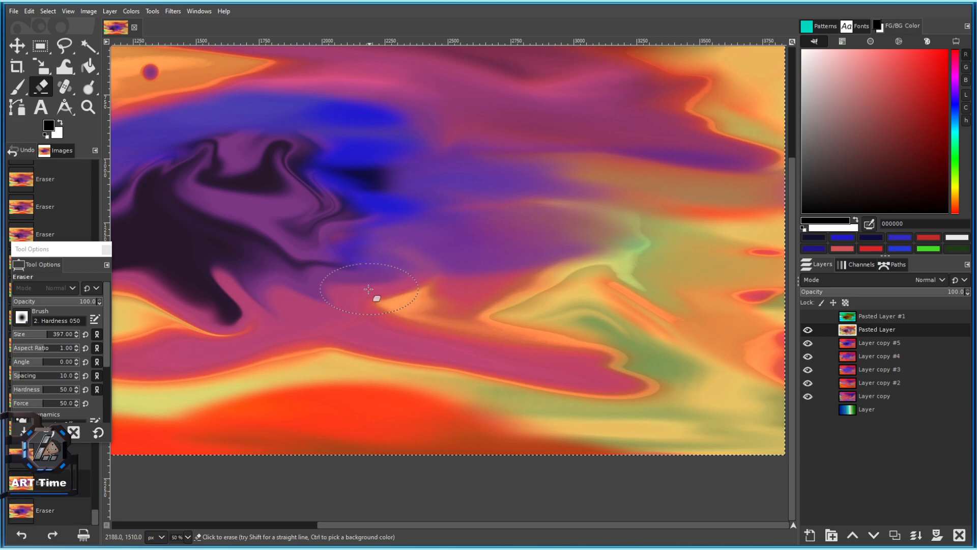
mouse_move(299, 294)
mouse_down()
mouse_move(313, 311)
mouse_move(399, 330)
mouse_move(418, 349)
mouse_move(582, 383)
mouse_up()
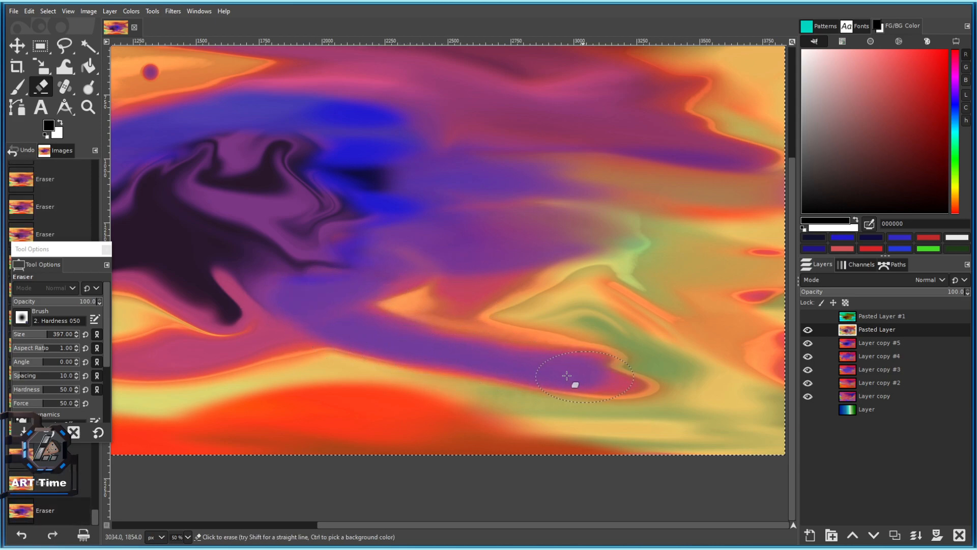
Erase bands along the purple streaks above and to the right of the swirl, undoing one unwanted stroke.
ctrl+scroll(562, 386, down, 3)
ctrl+scroll(511, 350, up, 3)
drag(578, 224, 519, 316)
mouse_move(590, 287)
mouse_down()
mouse_move(542, 265)
mouse_move(414, 240)
mouse_up()
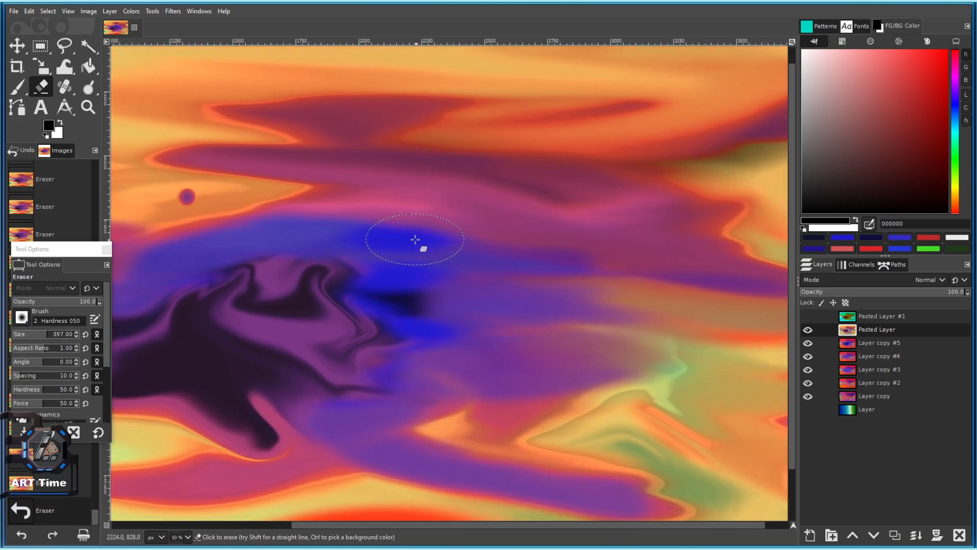
key(ctrl+z)
mouse_move(402, 162)
mouse_down()
mouse_move(593, 187)
mouse_move(539, 191)
mouse_move(635, 212)
mouse_move(687, 243)
mouse_move(612, 229)
mouse_move(517, 233)
mouse_move(440, 194)
mouse_move(336, 168)
mouse_move(289, 174)
mouse_move(201, 162)
mouse_up()
ctrl+scroll(307, 207, down, 4)
ctrl+scroll(349, 255, up, 2)
drag(292, 237, 382, 273)
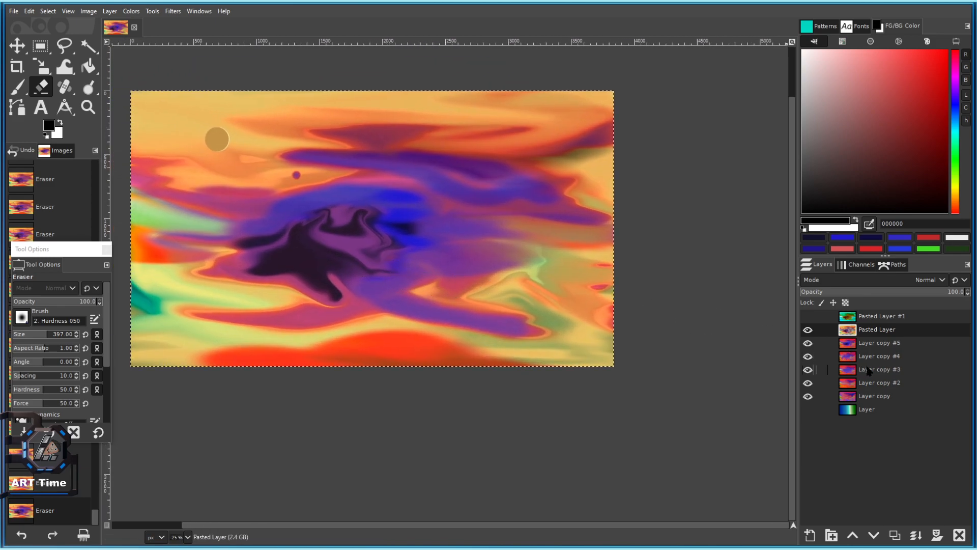
Apply Hue-Chroma to Layer copy #5 with the hue shifted to 27.21.
click(859, 345)
click(130, 11)
click(156, 50)
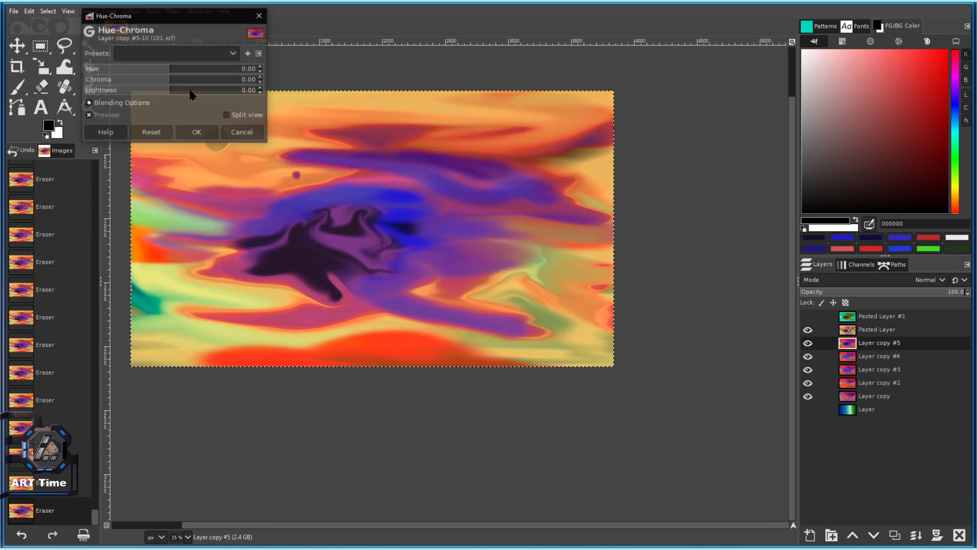
drag(141, 69, 189, 79)
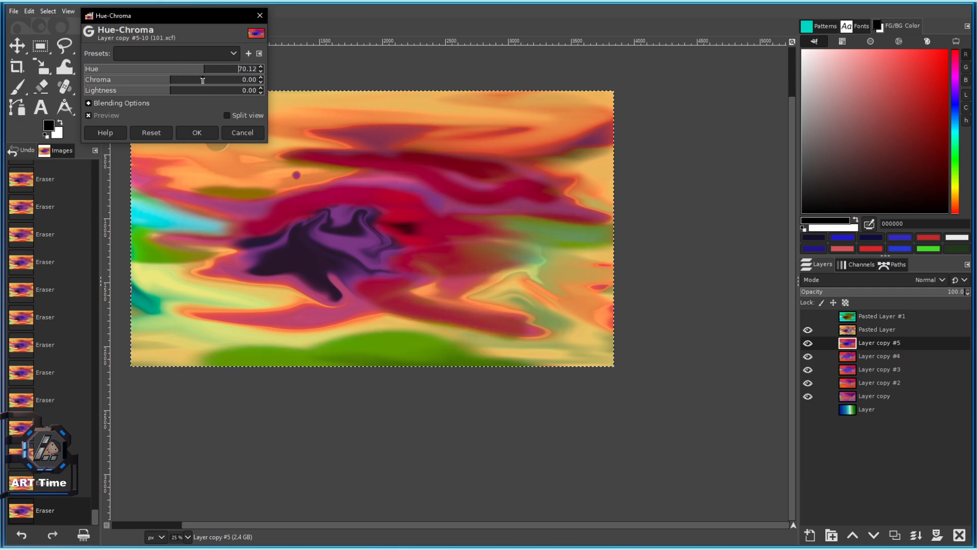
mouse_move(186, 79)
mouse_down()
mouse_move(237, 80)
mouse_move(184, 68)
mouse_up()
click(197, 132)
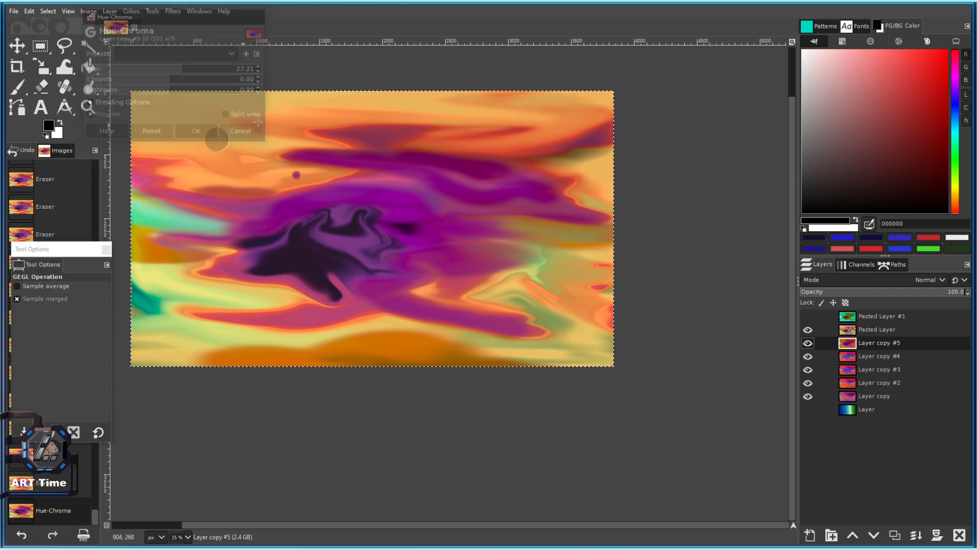
Merge Pasted Layer down into Layer copy #5 and toggle the merged layer's visibility to compare it with the layers below.
right_click(871, 330)
click(901, 114)
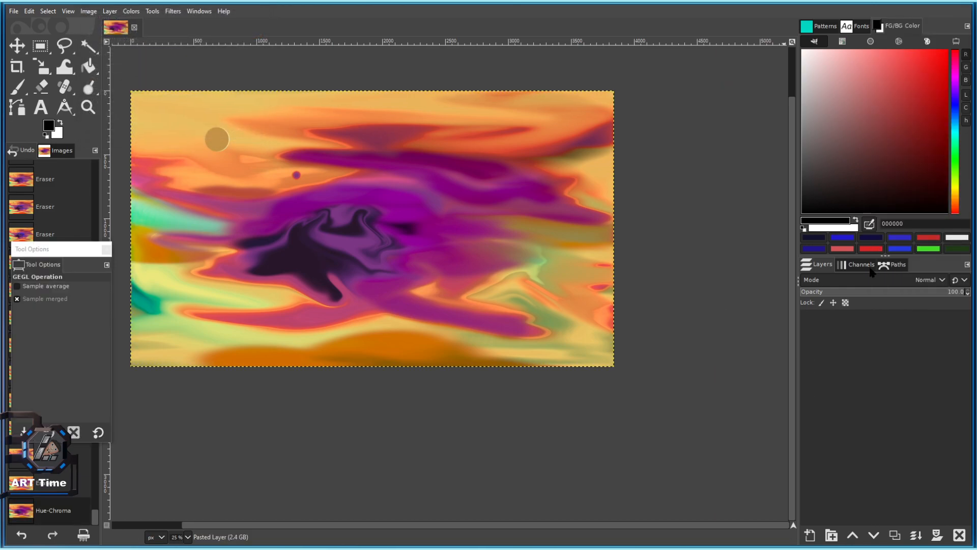
click(808, 330)
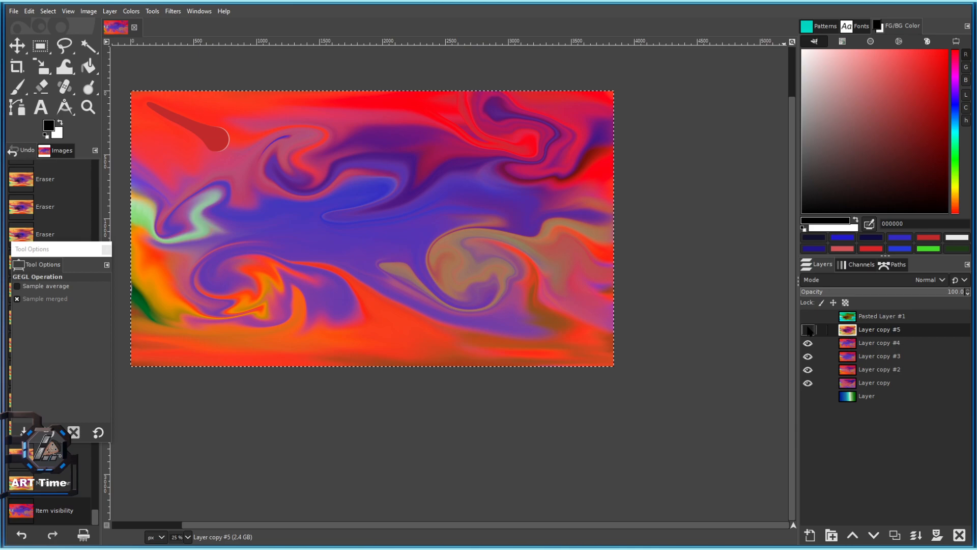
click(808, 330)
Try erasing a band above the dark swirl on Layer copy #5, and undo the strokes.
click(41, 86)
scroll(450, 210, up, 1)
drag(450, 210, 431, 116)
drag(388, 139, 327, 156)
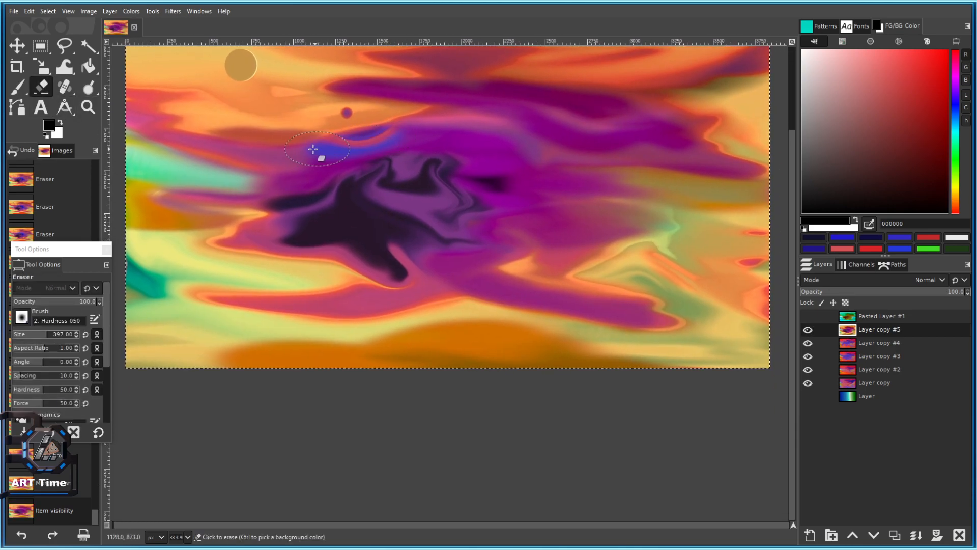
key(ctrl+z)
drag(386, 149, 331, 162)
key(ctrl+z)
Set the Eraser opacity to 47.3 and test it with short strokes on Layer copy #5, undoing the unwanted ones.
click(54, 301)
click(375, 144)
click(225, 145)
drag(218, 129, 195, 127)
key(ctrl+z)
key(ctrl+z)
Erase a faint band along the upper-left edge of the dark swirl, undoing the unwanted strokes.
drag(269, 269, 355, 229)
mouse_move(363, 225)
mouse_down()
mouse_move(258, 193)
mouse_move(437, 264)
mouse_move(310, 253)
mouse_move(480, 259)
mouse_move(287, 244)
mouse_move(374, 259)
mouse_up()
scroll(379, 261, down, 3)
scroll(475, 263, up, 3)
mouse_move(368, 225)
mouse_down()
mouse_move(458, 134)
mouse_move(515, 193)
mouse_up()
key(ctrl+z)
key(ctrl+z)
Reduce the Eraser size to 394 and try further faint strokes around the swirl, undoing the unwanted ones.
drag(392, 204, 449, 247)
key(ctrl+z)
key(bracketleft)
key(bracketleft)
key(bracketleft)
key(ctrl+z)
mouse_move(379, 247)
mouse_down()
mouse_move(460, 275)
mouse_move(425, 240)
mouse_up()
key(ctrl+z)
key(ctrl+z)
drag(330, 209, 346, 228)
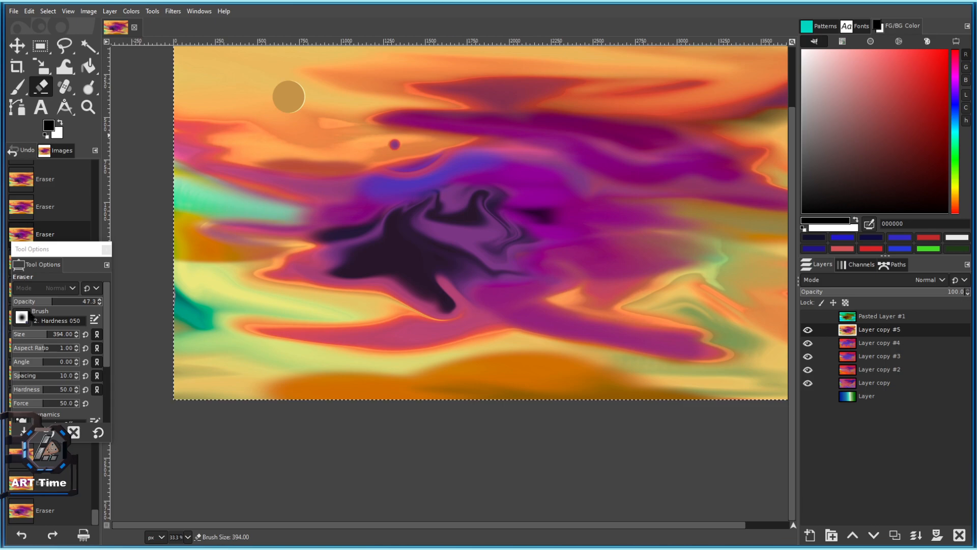
Reset the Eraser options to 100 opacity and aspect ratio 0, keeping the 2. Hardness 050 brush.
click(21, 316)
click(134, 103)
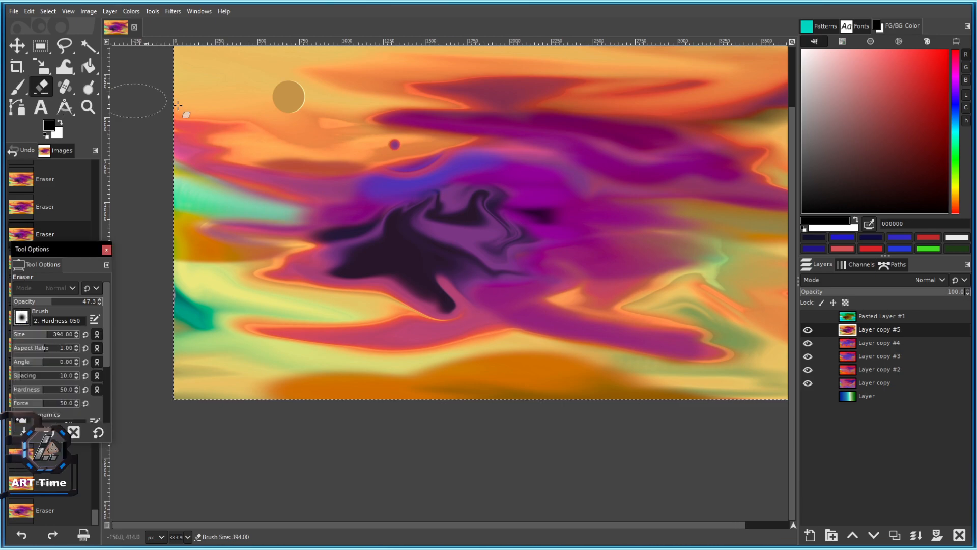
click(359, 87)
click(96, 436)
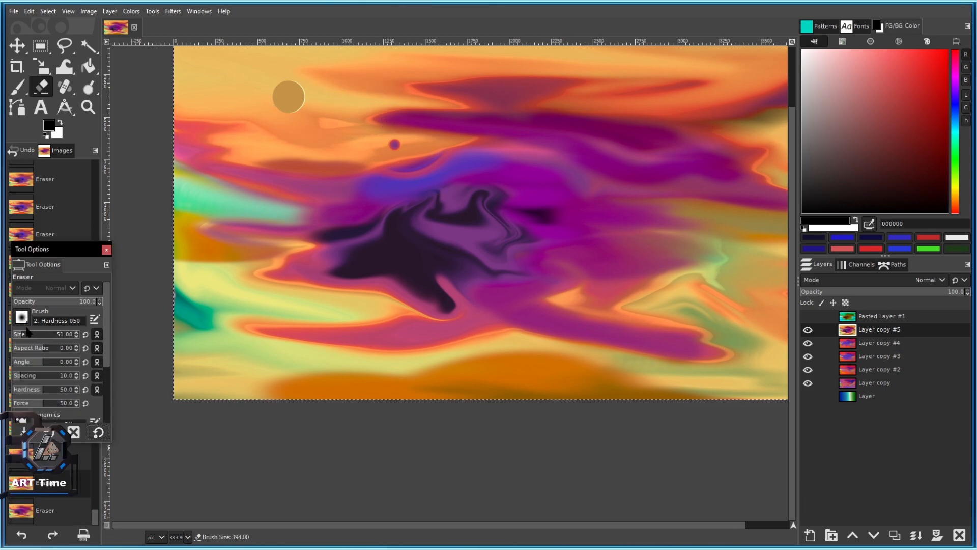
Toggle the visibility of Layer copy #5 and try a soft erasing dab at size 599, undoing it.
click(807, 331)
click(808, 330)
drag(584, 248, 543, 320)
click(338, 160)
key(ctrl+z)
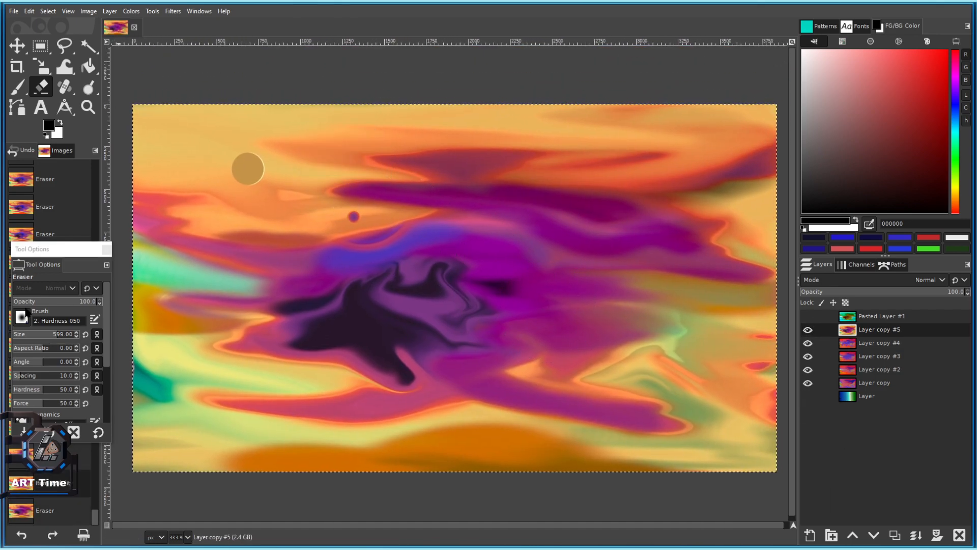
Switch the Eraser to the 2. Hardness 100 brush at size 279 and erase a circle in the upper-right sky of Layer copy #5.
click(22, 318)
click(67, 364)
key(bracketright)
key(bracketright)
key(bracketright)
key(bracketright)
key(bracketright)
key(bracketright)
key(bracketright)
key(bracketright)
key(bracketright)
click(40, 335)
click(369, 175)
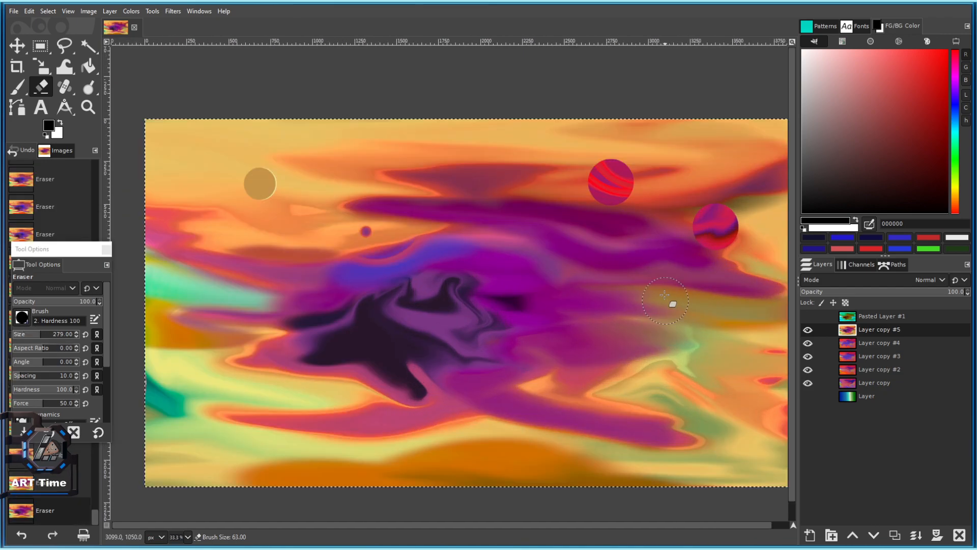
Try more size 279 circles over the purple bands and the upper middle, undoing all but the striped circle.
click(663, 289)
click(514, 181)
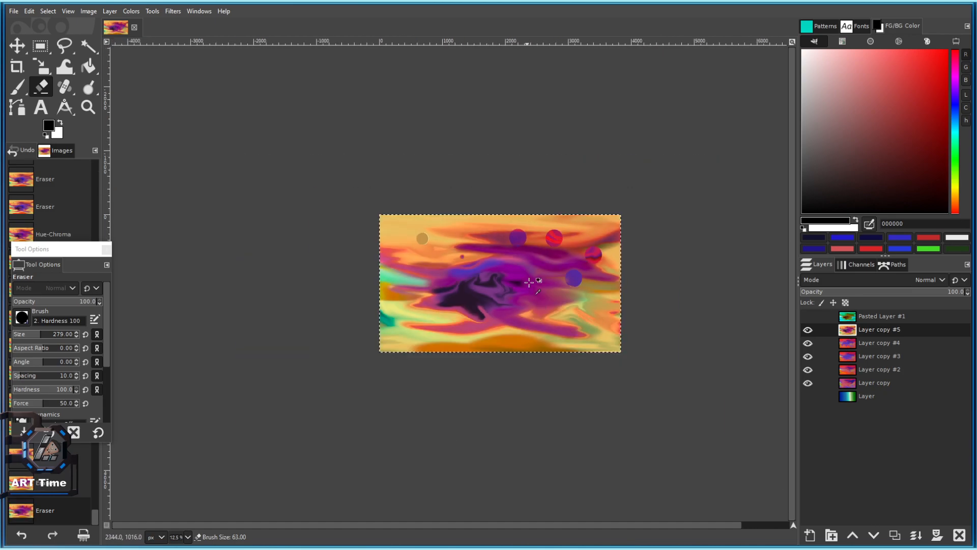
scroll(549, 182, down, 2)
scroll(582, 153, up, 3)
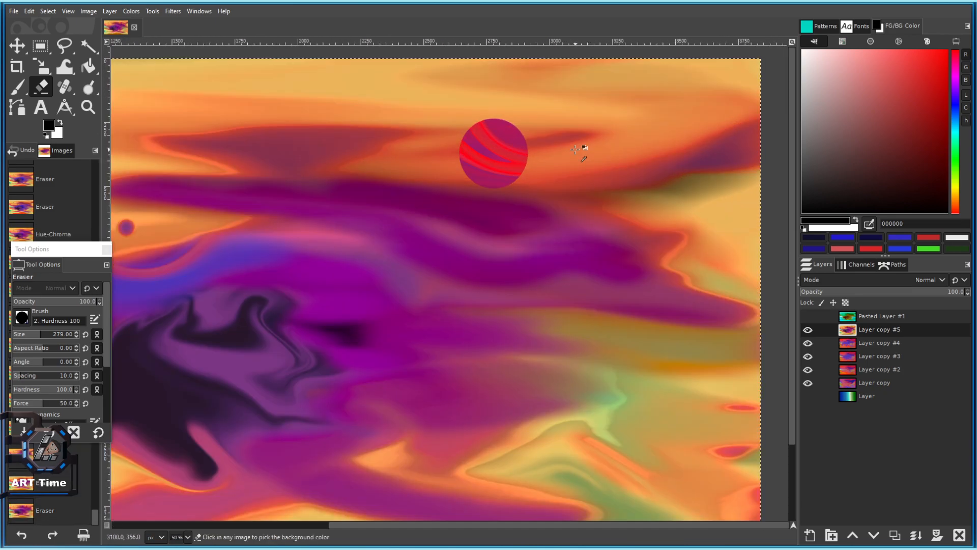
Reduce the Eraser size to 102 and try a smaller circle beside the striped circle, undoing it.
key(bracketleft)
key(bracketleft)
key(bracketleft)
key(bracketleft)
key(bracketleft)
key(bracketleft)
key(bracketleft)
key(bracketleft)
key(bracketleft)
key(bracketleft)
key(bracketleft)
drag(36, 338, 28, 339)
scroll(591, 178, up, 2)
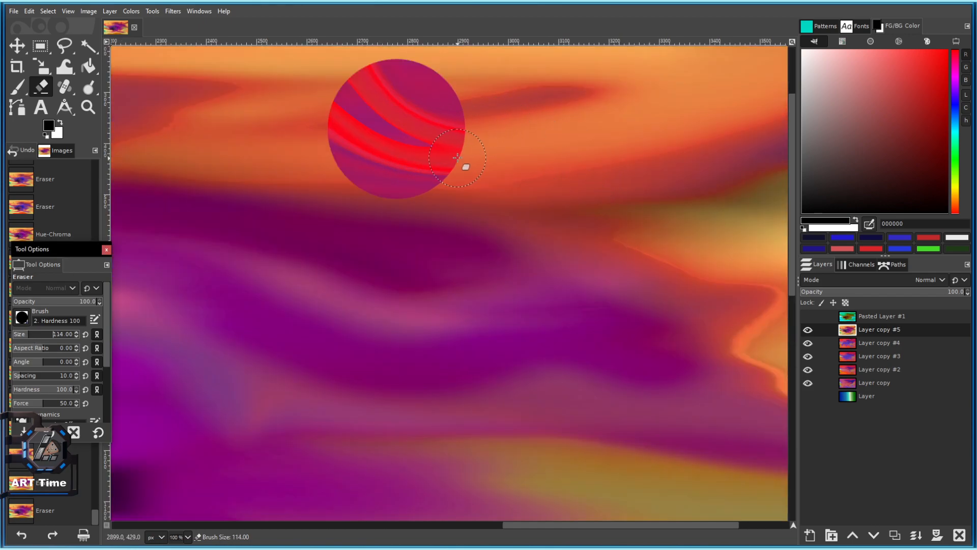
click(481, 137)
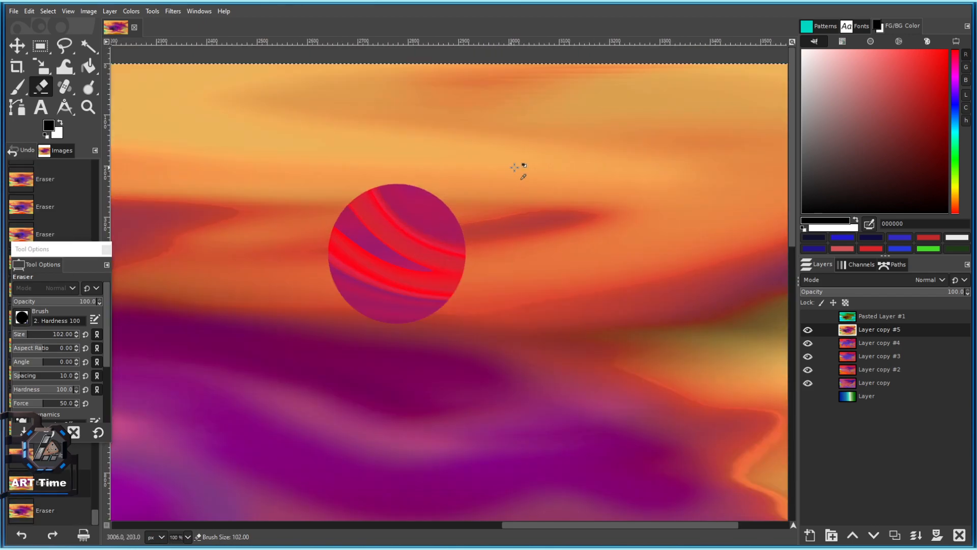
Hide Layer copy #5, #4, #3 and #2 one after another to examine the colours beneath, and show them again.
click(808, 330)
scroll(523, 272, down, 5)
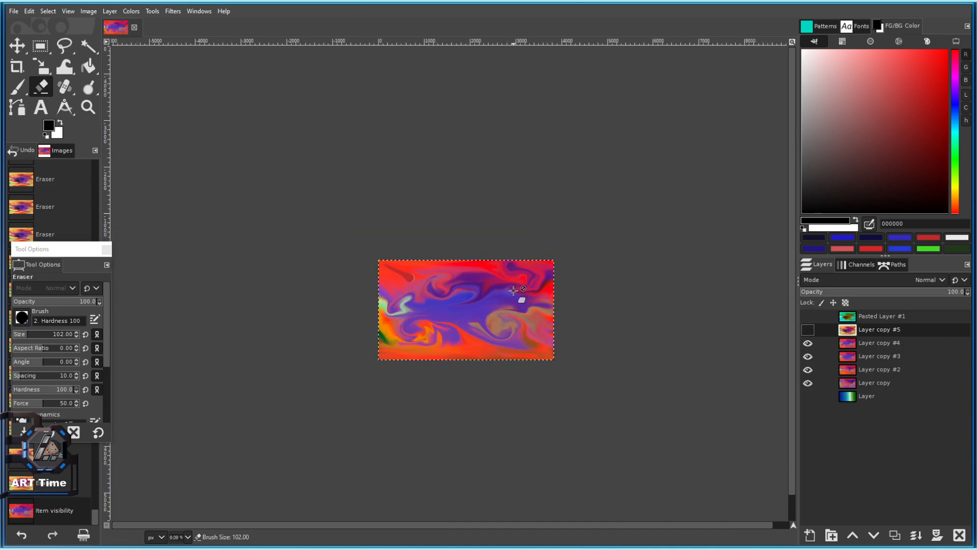
click(807, 345)
click(807, 357)
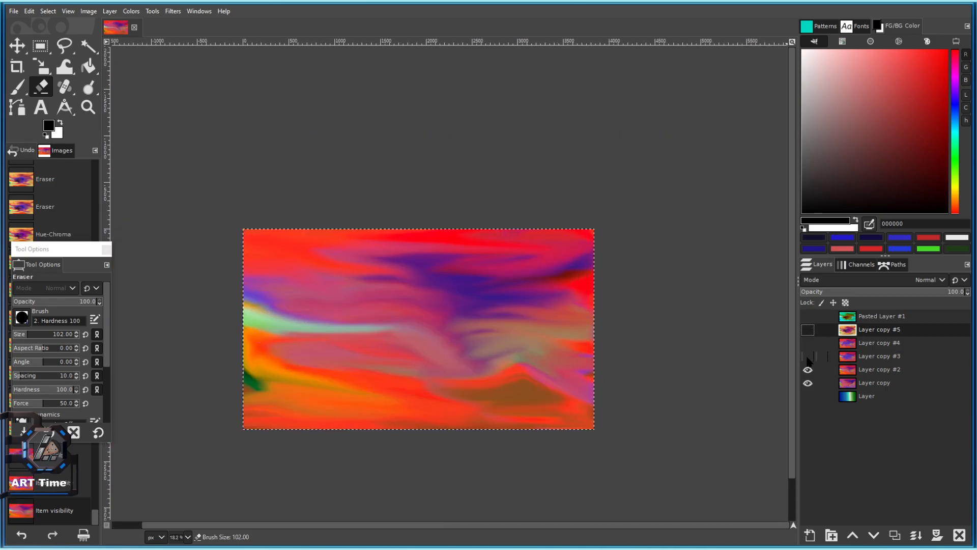
click(809, 370)
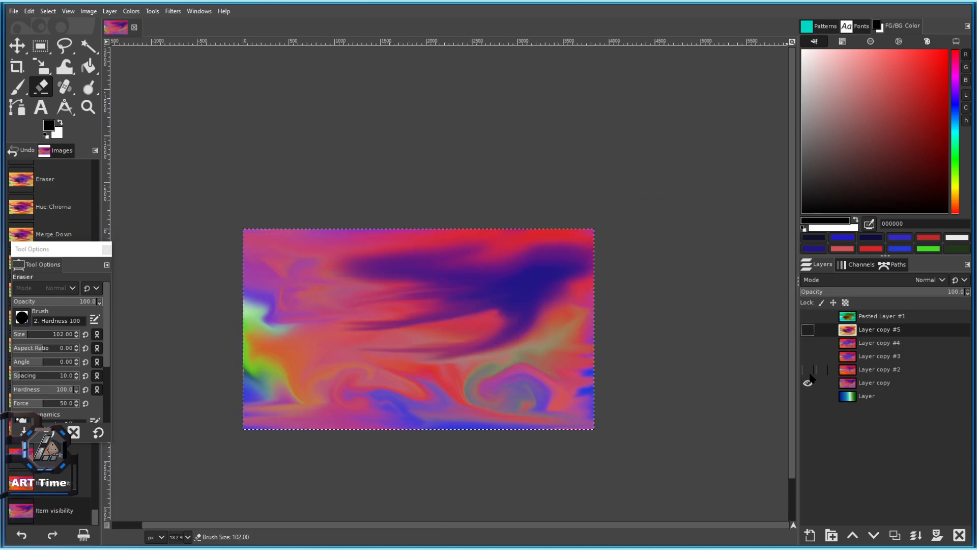
click(811, 375)
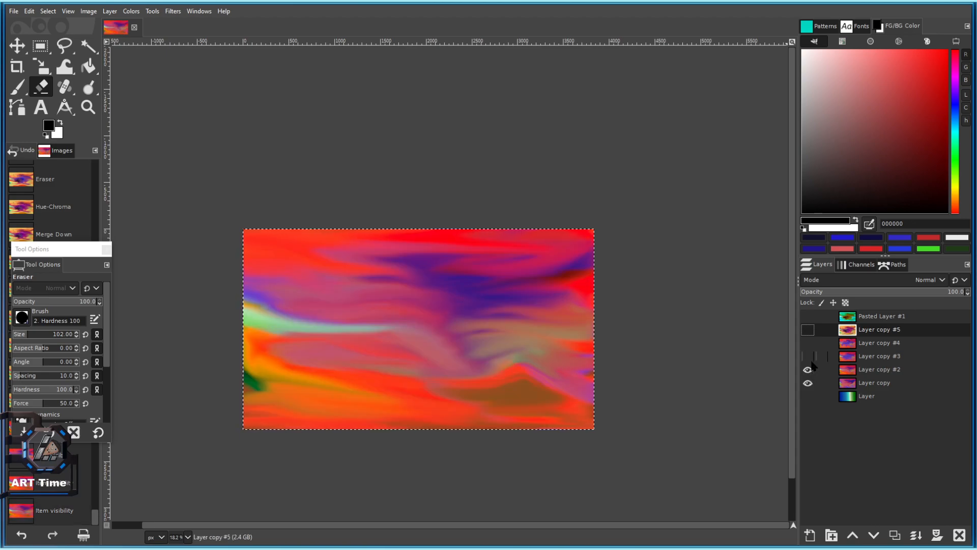
click(808, 356)
click(807, 343)
click(808, 330)
Try small hard-edged erased dots just right of the tan circle, reducing the Eraser size to 45, and undo them.
scroll(458, 283, up, 2)
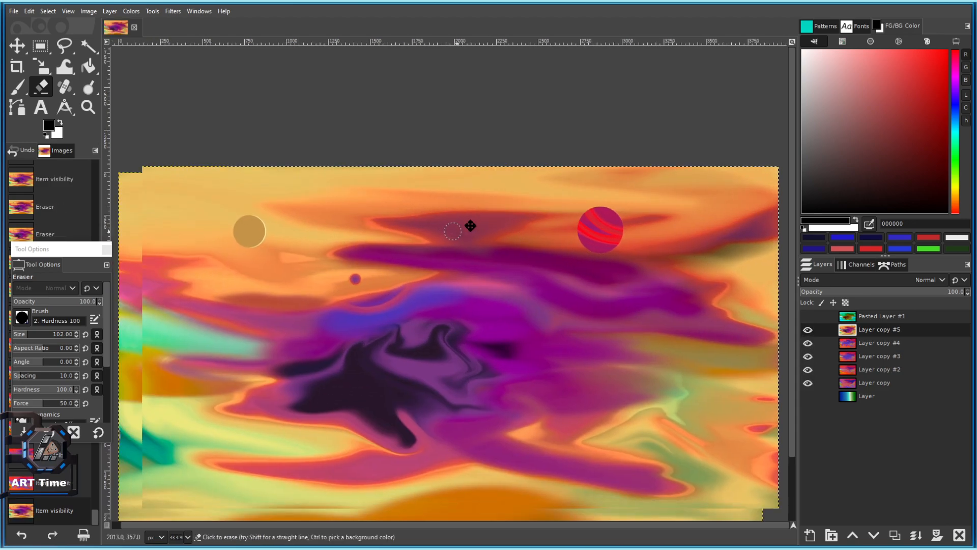
scroll(325, 187, up, 2)
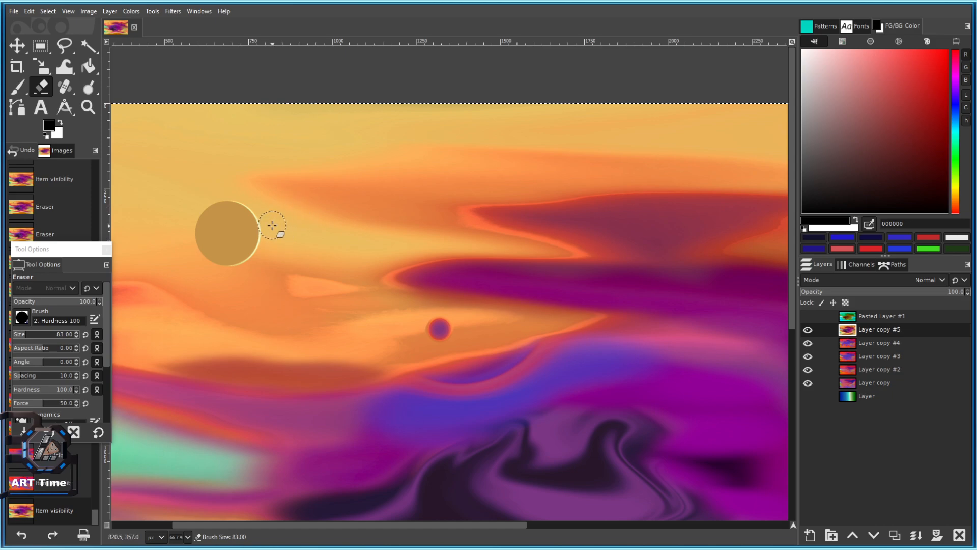
click(272, 220)
scroll(300, 265, down, 2)
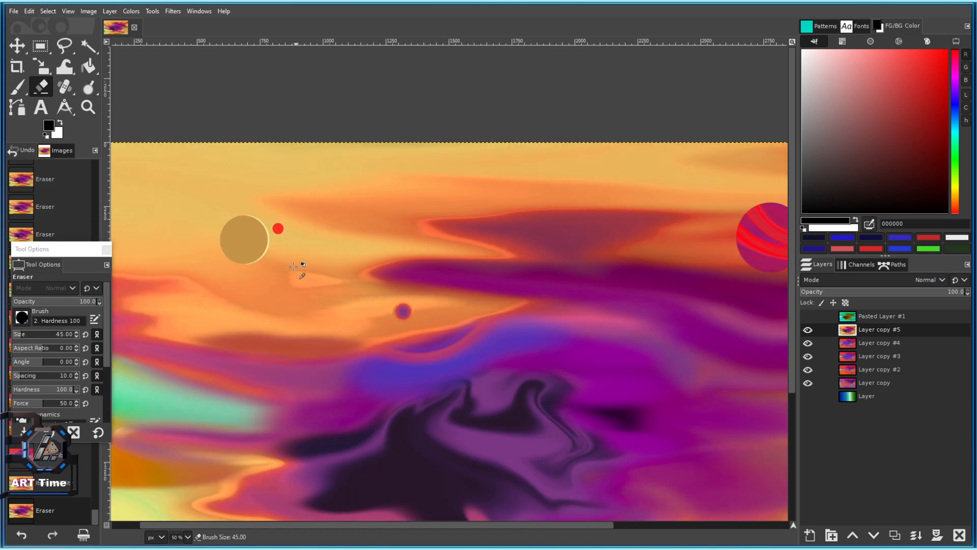
scroll(254, 269, up, 4)
scroll(407, 212, down, 4)
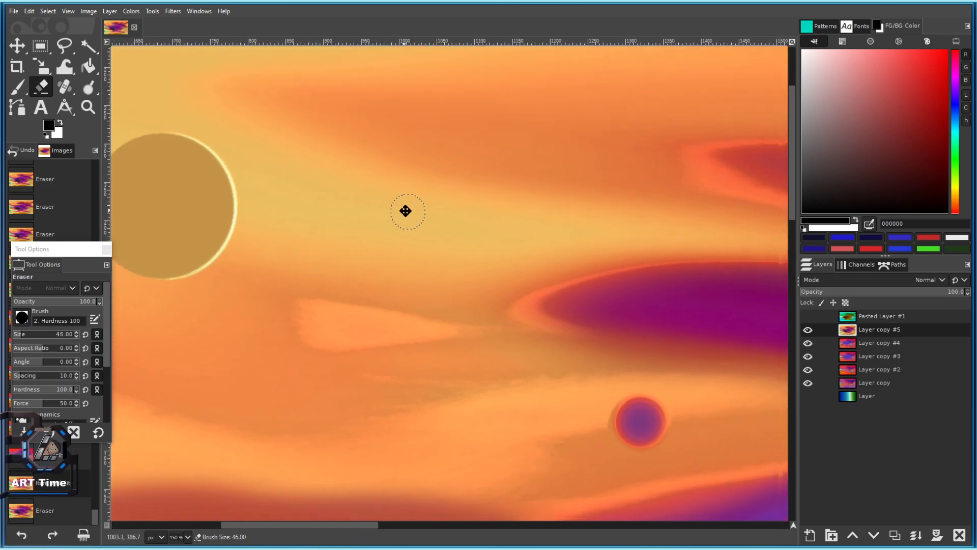
Erase a small dot of size 46 at the upper-left edge of the striped circle.
scroll(523, 185, up, 4)
drag(594, 144, 419, 218)
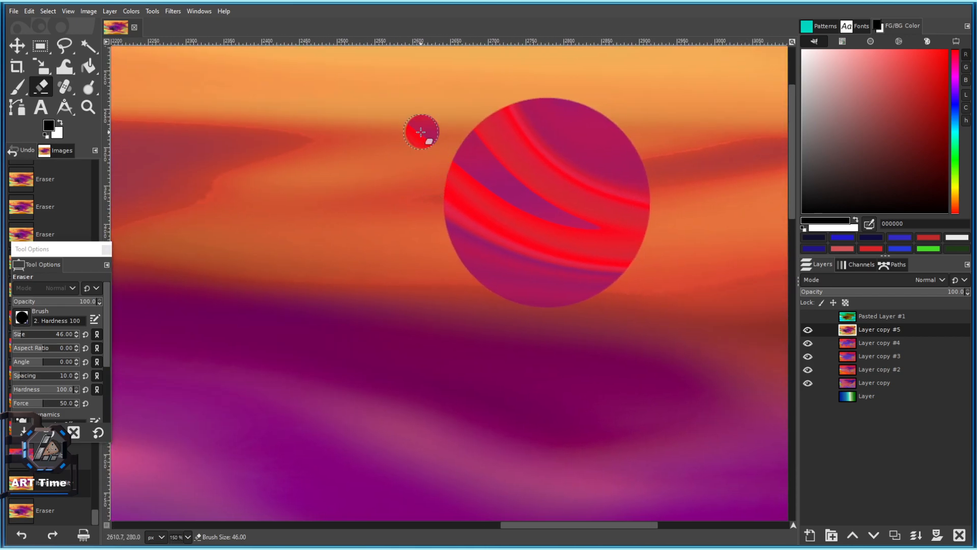
scroll(430, 270, down, 2)
scroll(430, 194, up, 3)
Reduce the Eraser size to 30 and erase a second, smaller dot to the left of the first one.
key(bracketleft)
key(bracketleft)
key(bracketleft)
key(bracketleft)
key(bracketleft)
key(bracketleft)
key(bracketleft)
key(bracketleft)
key(bracketleft)
key(bracketleft)
key(bracketleft)
key(bracketleft)
key(bracketleft)
key(bracketleft)
key(bracketleft)
key(bracketleft)
click(379, 186)
Erase two more size 30 dots in the orange sky above and to the right of the striped circle.
scroll(379, 186, down, 4)
scroll(445, 182, up, 3)
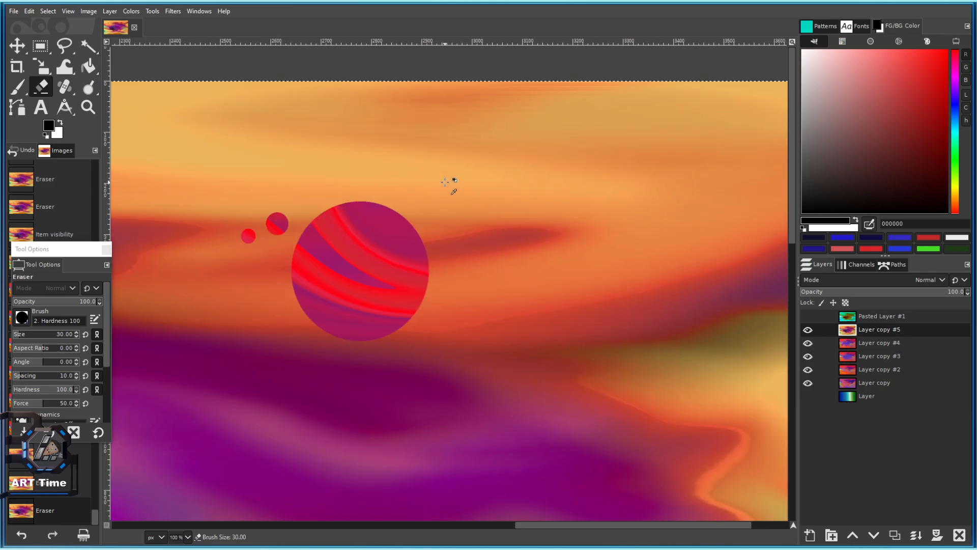
click(442, 188)
click(571, 153)
scroll(565, 345, down, 3)
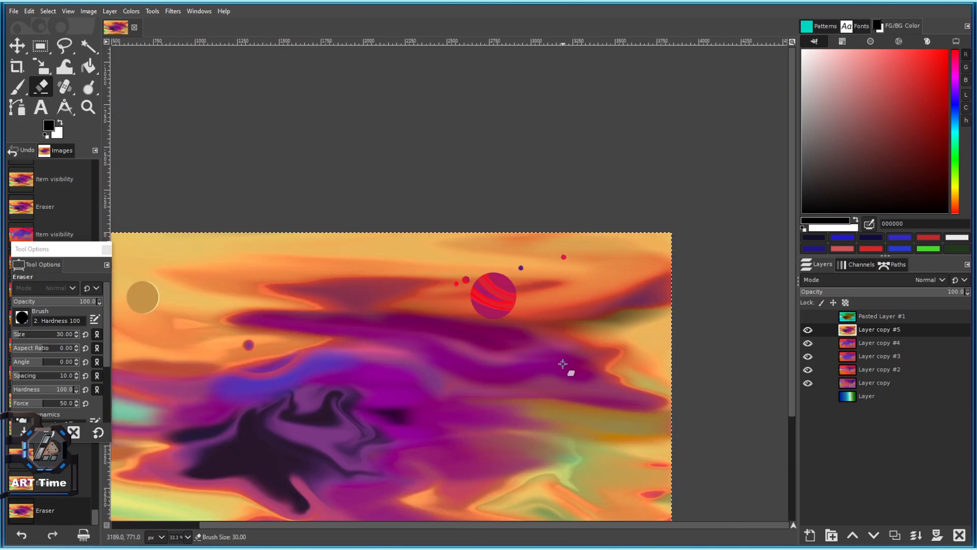
Set the Eraser size to 136 and enlarge the small purple circle above the blue band, undoing trial dabs on the band.
scroll(636, 308, up, 2)
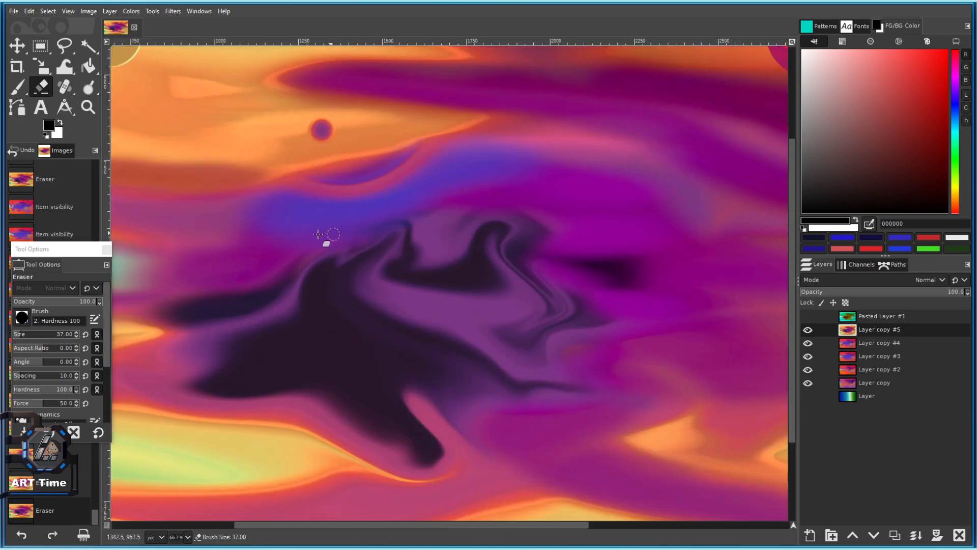
drag(24, 339, 31, 336)
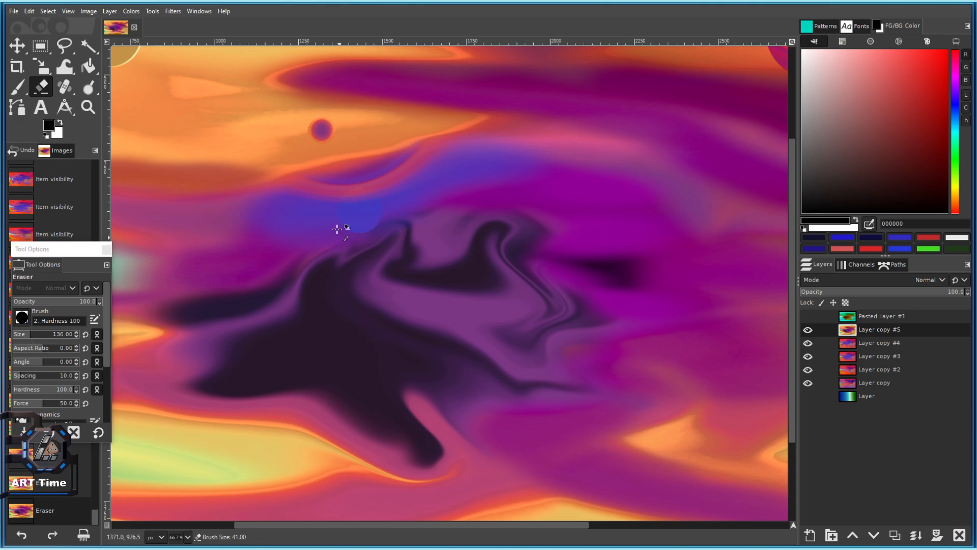
click(324, 133)
key(ctrl+z)
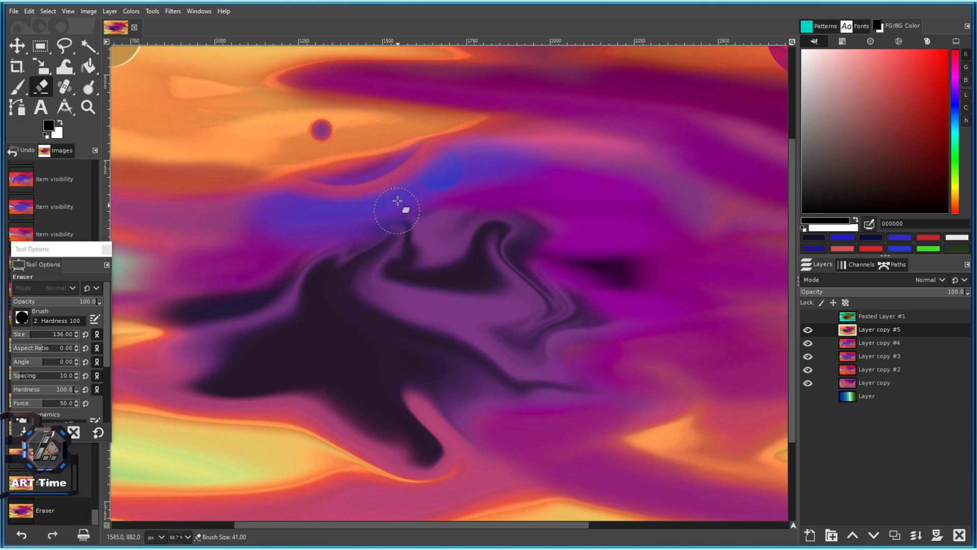
click(320, 131)
Erase a size 146 circle near the painting's upper-left corner and a size 144 circle in the upper middle.
scroll(323, 181, down, 3)
scroll(309, 164, up, 3)
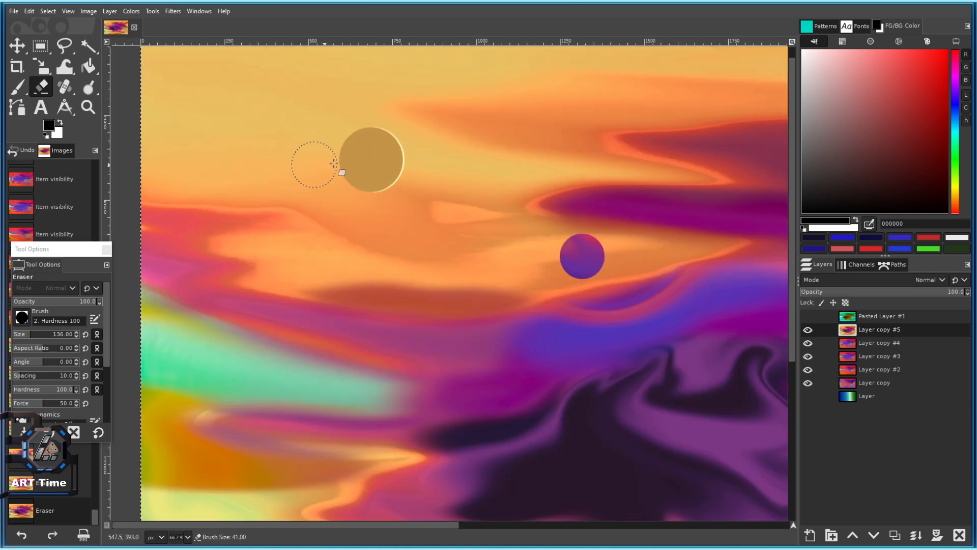
scroll(213, 82, down, 3)
scroll(335, 214, up, 3)
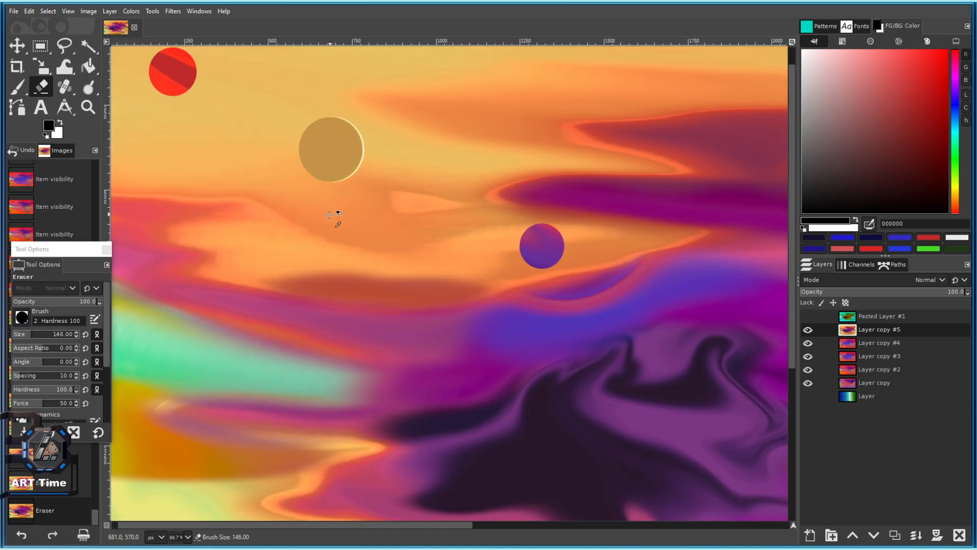
scroll(388, 249, down, 3)
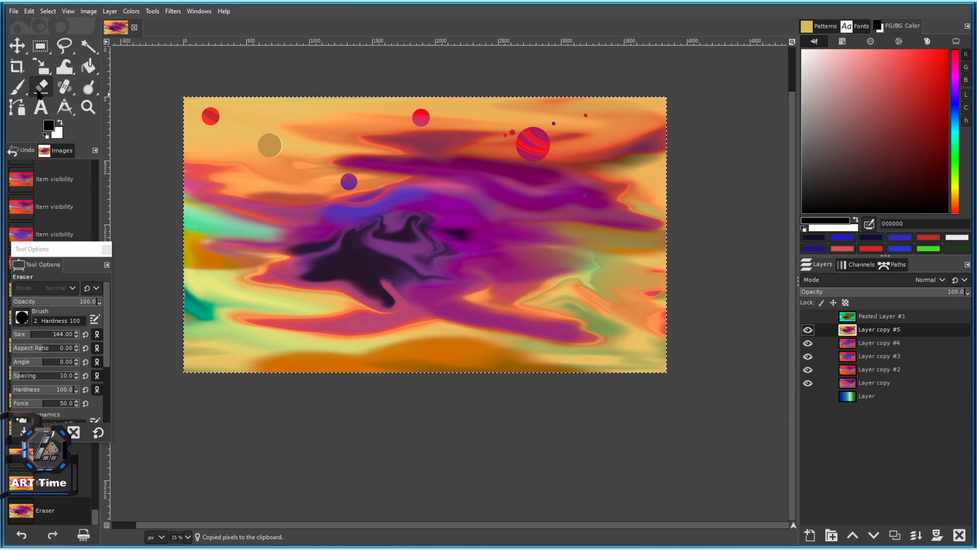
Try a flat black Paintbrush stroke below the dark swirl at size 879 and aspect ratio 8, and undo it.
click(42, 335)
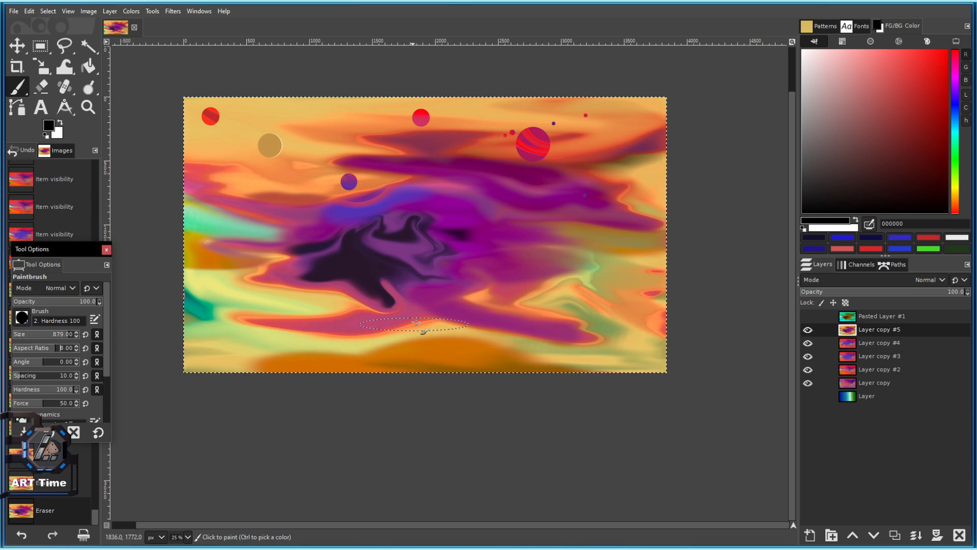
drag(414, 324, 317, 327)
key(ctrl+z)
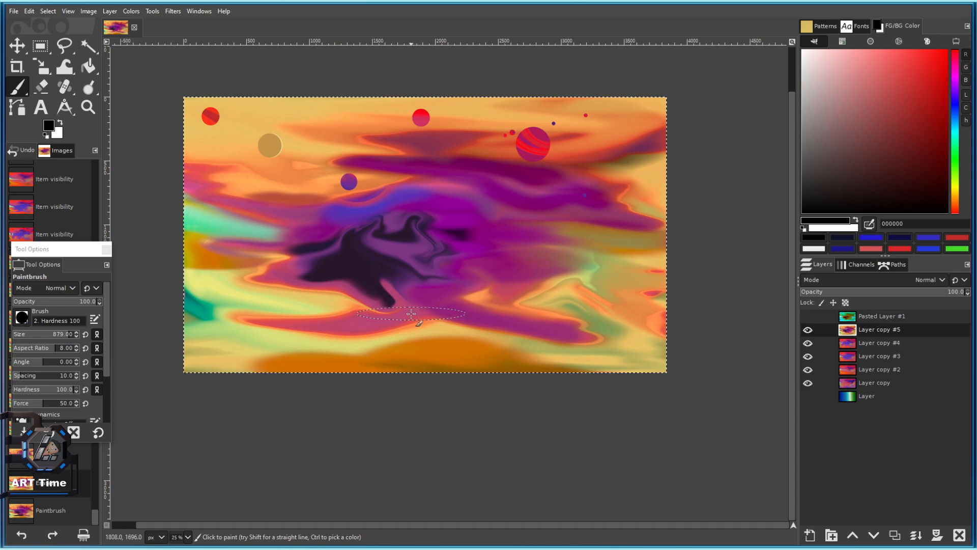
Duplicate the top visible layer as Layer copy #6, clear it and try a flat black stroke, undoing the stroke.
click(894, 535)
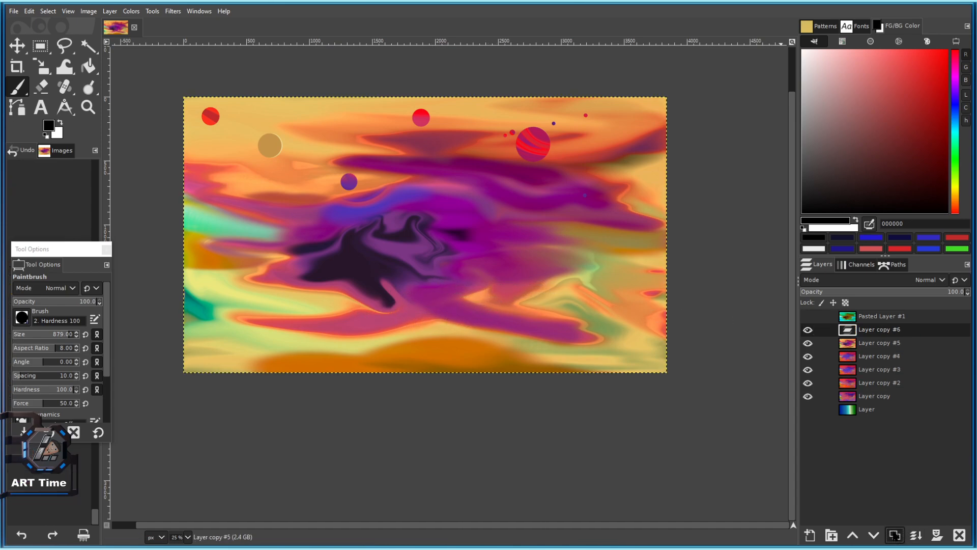
key(Delete)
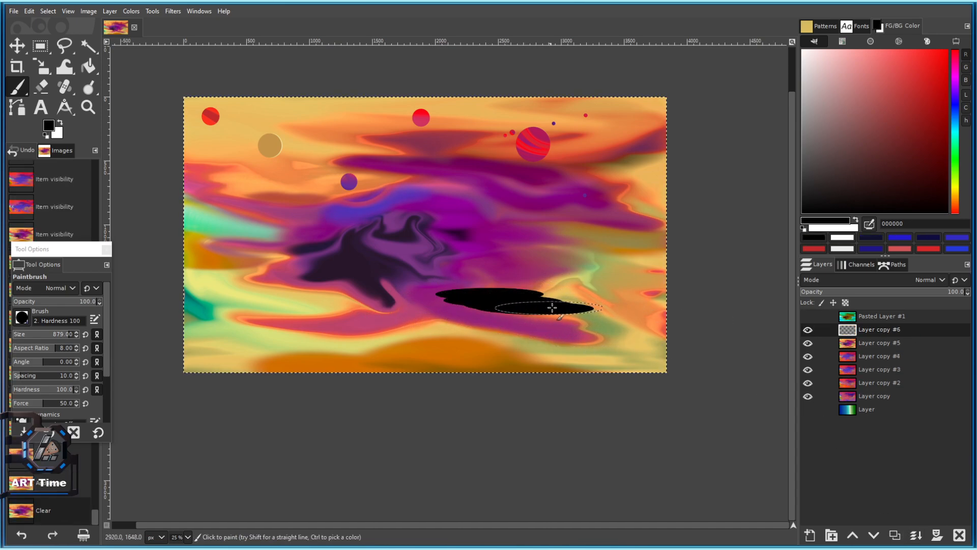
key(ctrl+z)
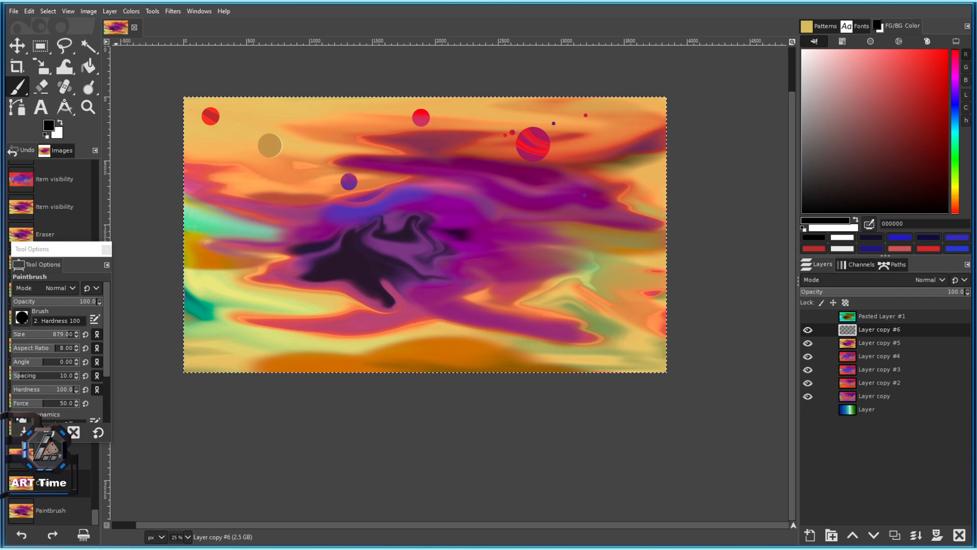
Set the Paintbrush to 2. Hardness 075, size 546 and aspect ratio 5, and try black strokes below the dark swirl, undoing them.
click(22, 317)
click(50, 367)
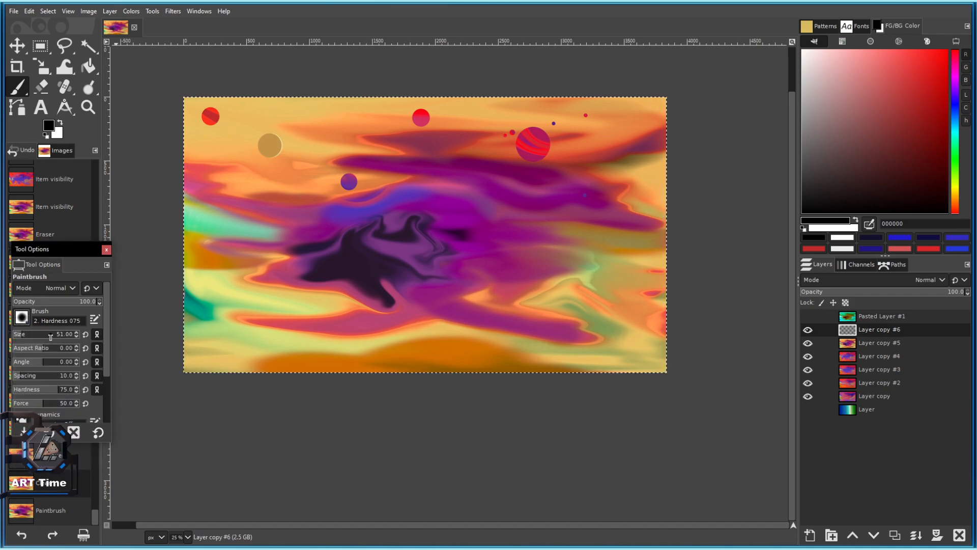
click(51, 335)
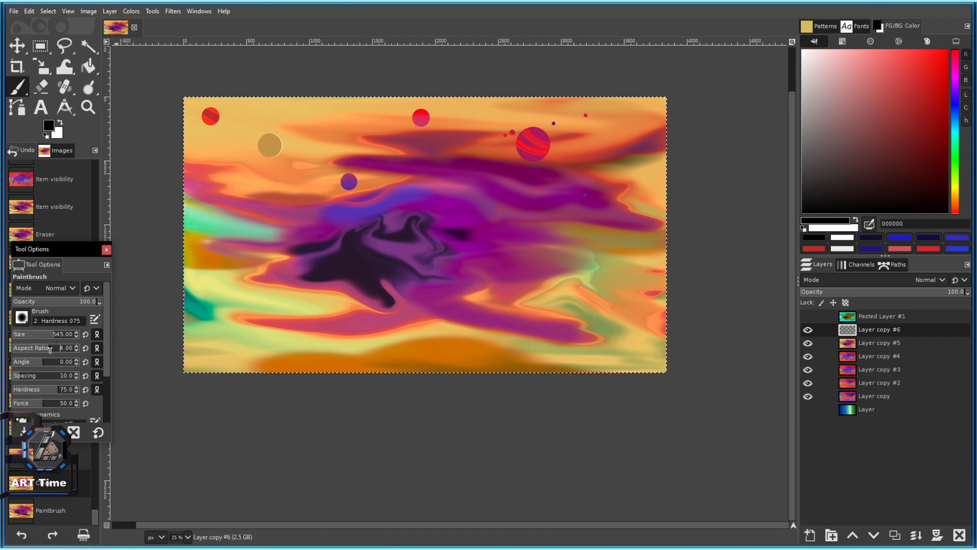
scroll(407, 337, up, 1)
mouse_move(341, 301)
mouse_down()
mouse_move(398, 309)
mouse_move(201, 307)
mouse_move(390, 308)
mouse_up()
drag(501, 306, 364, 288)
key(ctrl+z)
key(ctrl+z)
key(ctrl+z)
key(bracketright)
mouse_move(599, 300)
mouse_down()
mouse_move(523, 288)
mouse_move(451, 300)
mouse_up()
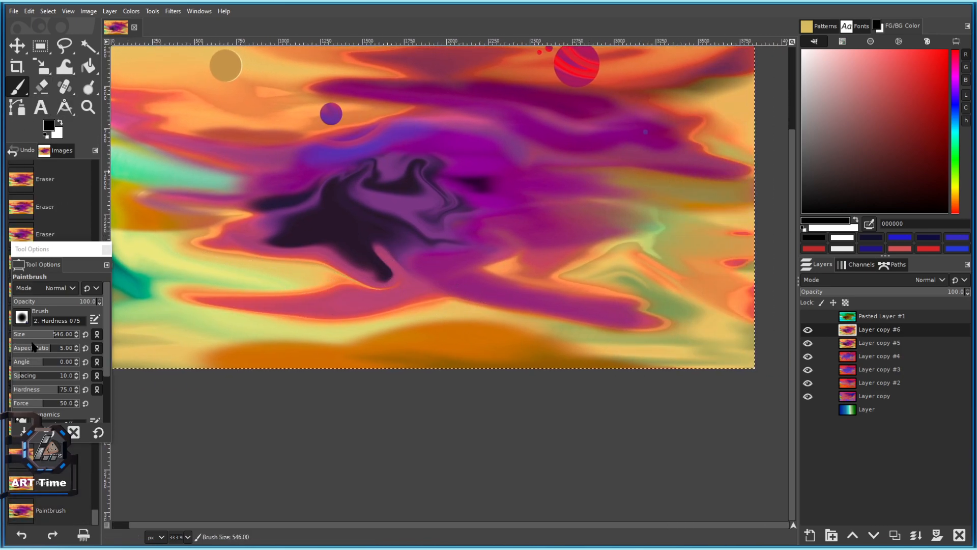
Increase the Paintbrush size to 1028 and try a wide black stroke across the lower part of the painting, undoing it.
drag(49, 338, 87, 336)
mouse_move(488, 276)
mouse_down()
mouse_move(363, 319)
mouse_move(295, 324)
mouse_up()
key(ctrl+z)
Set the foreground colour to dark green 1b2919 and paint wide bands across the bottom of Layer copy #6, undoing the unwanted stroke.
click(857, 188)
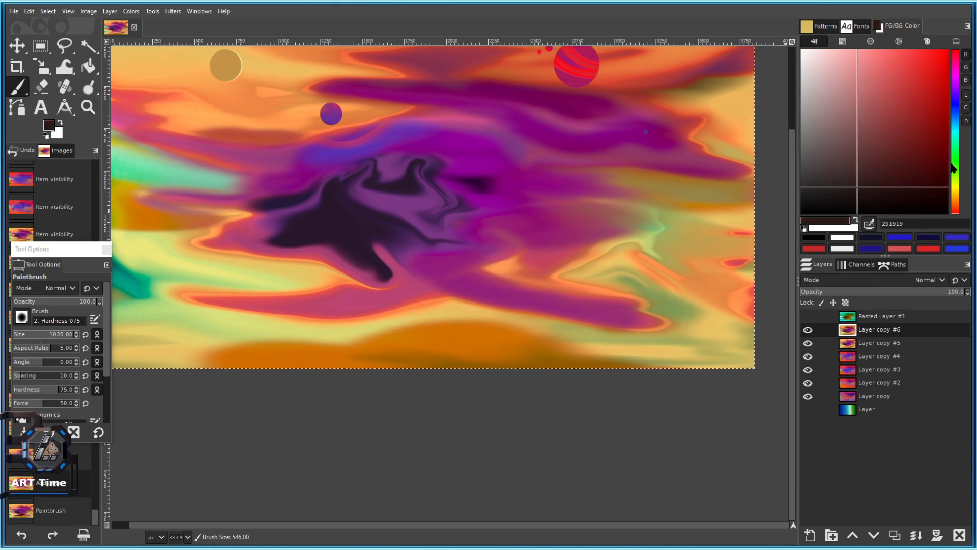
click(955, 165)
drag(498, 324, 268, 338)
mouse_move(409, 335)
mouse_down()
mouse_move(493, 290)
mouse_move(528, 310)
mouse_move(336, 293)
mouse_up()
key(ctrl+z)
mouse_move(411, 291)
mouse_down()
mouse_move(302, 284)
mouse_move(263, 299)
mouse_move(173, 296)
mouse_up()
mouse_move(440, 284)
mouse_down()
mouse_move(338, 281)
mouse_move(502, 276)
mouse_move(732, 297)
mouse_up()
ctrl+scroll(515, 364, down, 5)
ctrl+scroll(465, 293, up, 4)
ctrl+scroll(464, 293, up, 3)
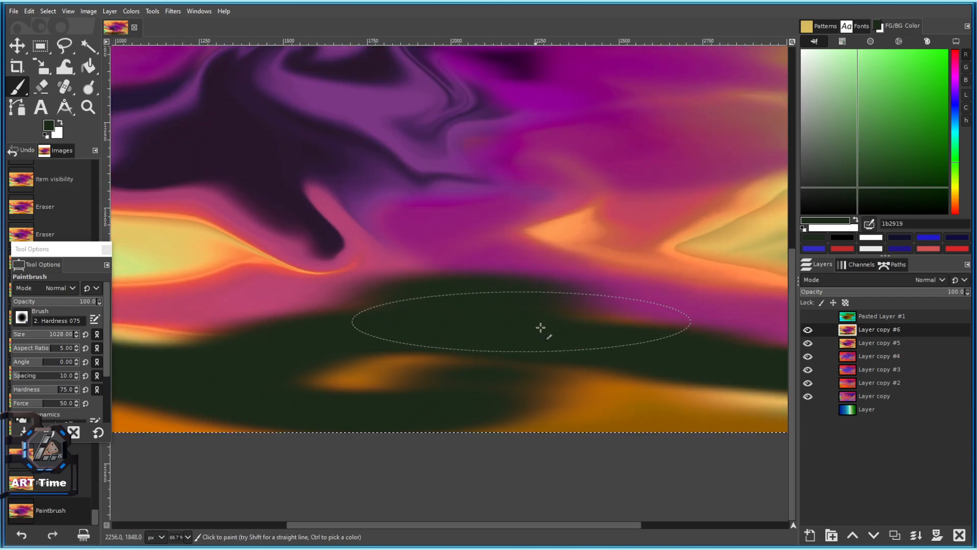
Duplicate Layer copy #6 and clear the duplicate to get an empty layer above it.
ctrl+scroll(523, 322, down, 5)
ctrl+scroll(511, 295, up, 3)
ctrl+scroll(428, 308, down, 4)
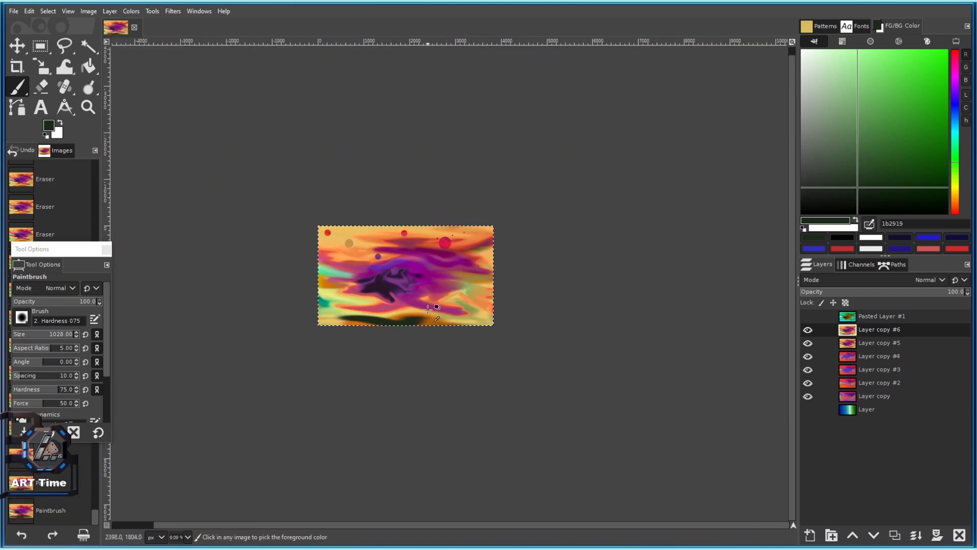
ctrl+scroll(415, 301, up, 2)
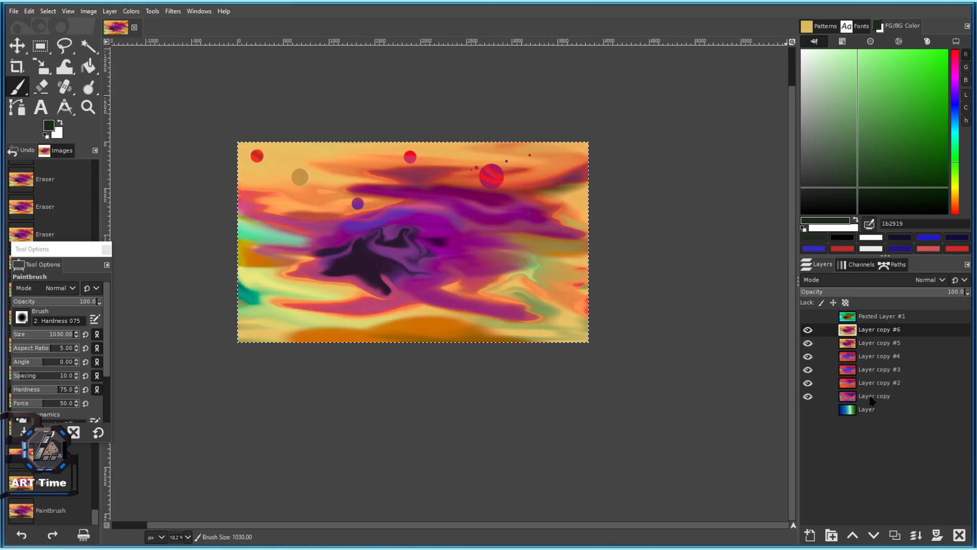
click(894, 534)
key(Delete)
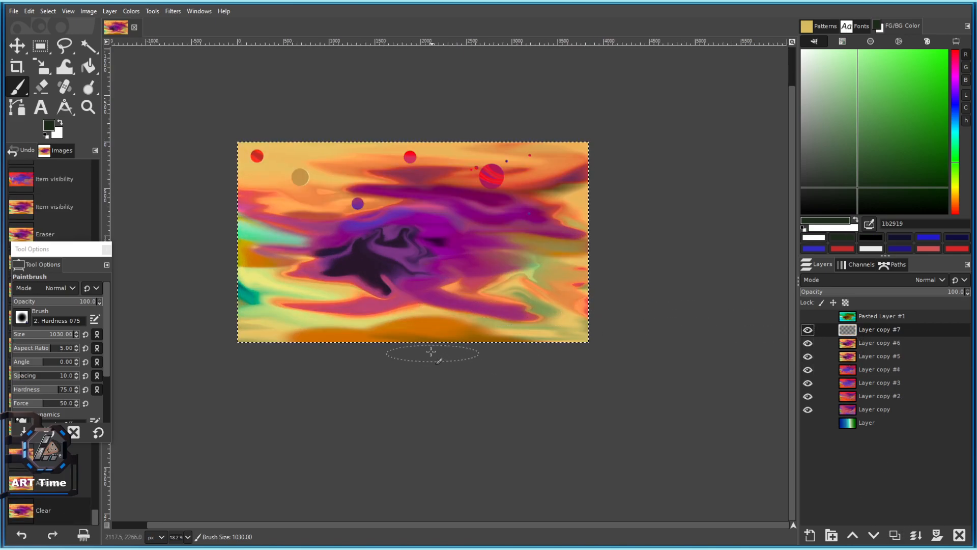
Paint wide 1b2919 dark green bands across the bottom of the empty layer, then cover them with 1b1929 dark blue strokes.
ctrl+scroll(412, 325, up, 2)
mouse_move(413, 323)
mouse_down()
mouse_move(440, 291)
mouse_move(392, 312)
mouse_move(200, 305)
mouse_move(330, 324)
mouse_move(667, 333)
mouse_up()
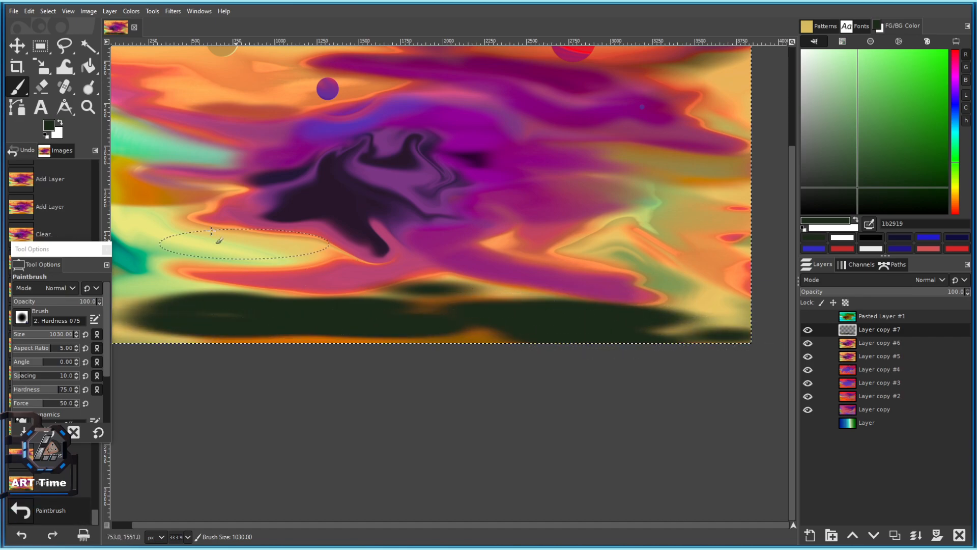
click(955, 102)
mouse_move(534, 305)
mouse_down()
mouse_move(563, 299)
mouse_move(558, 311)
mouse_move(471, 304)
mouse_move(481, 330)
mouse_move(224, 316)
mouse_move(190, 331)
mouse_move(323, 285)
mouse_move(249, 287)
mouse_move(246, 318)
mouse_move(296, 279)
mouse_move(286, 291)
mouse_move(664, 329)
mouse_move(577, 333)
mouse_move(662, 314)
mouse_move(662, 338)
mouse_move(641, 327)
mouse_up()
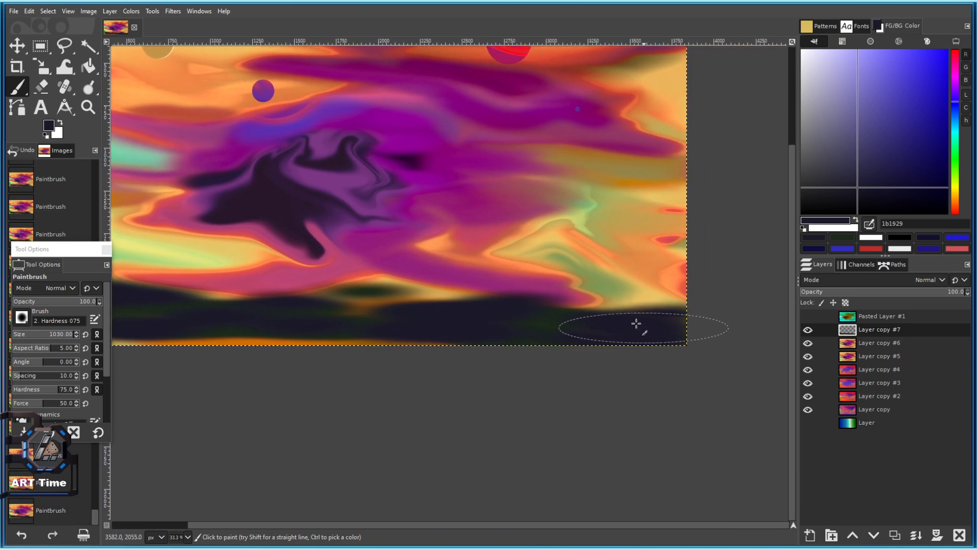
Try a dark blue stroke at the painting's left edge, undo it, and set the foreground colour to 292419.
scroll(579, 300, down, 5)
scroll(511, 210, up, 2)
drag(217, 233, 346, 293)
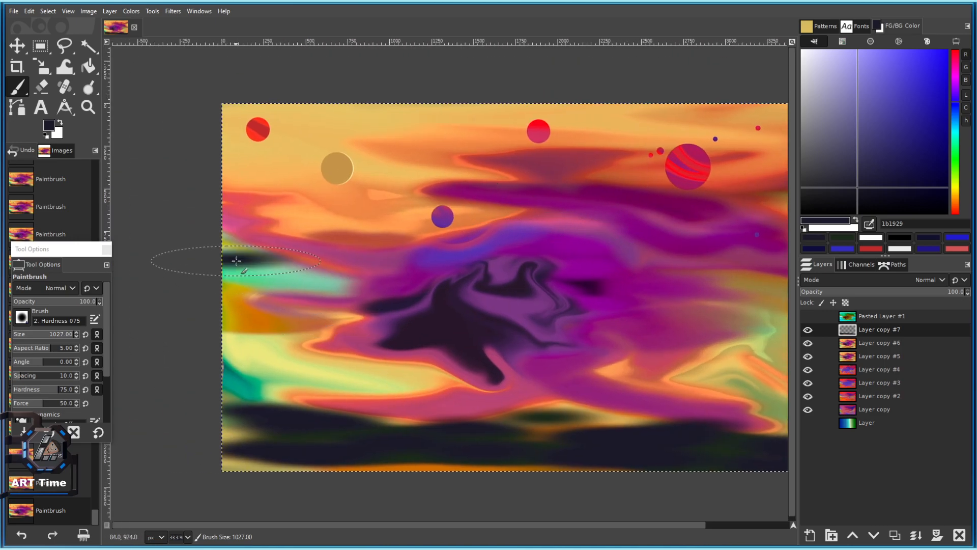
click(955, 181)
drag(955, 182, 955, 195)
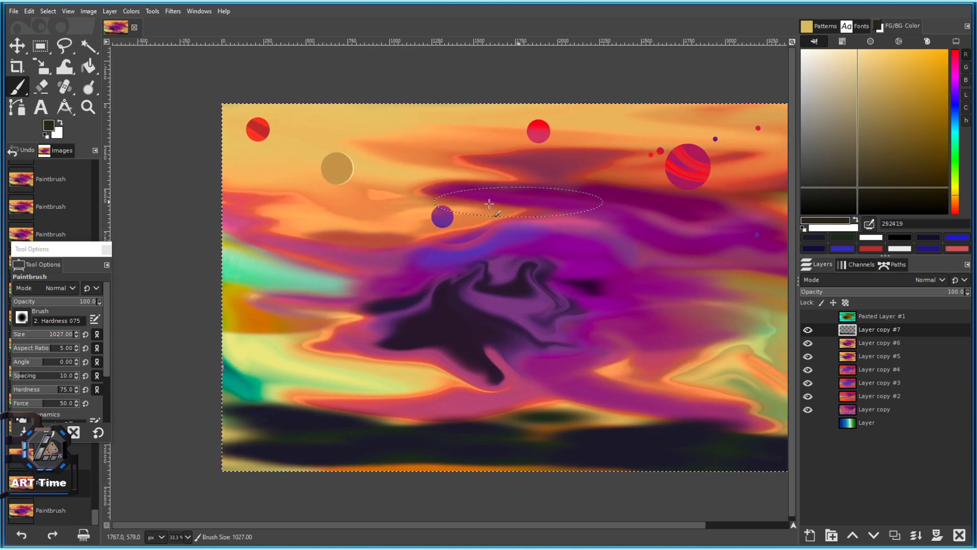
Change the foreground colour to purple 911e7d and try wide strokes near the painting's left and right edges.
ctrl+click(366, 270)
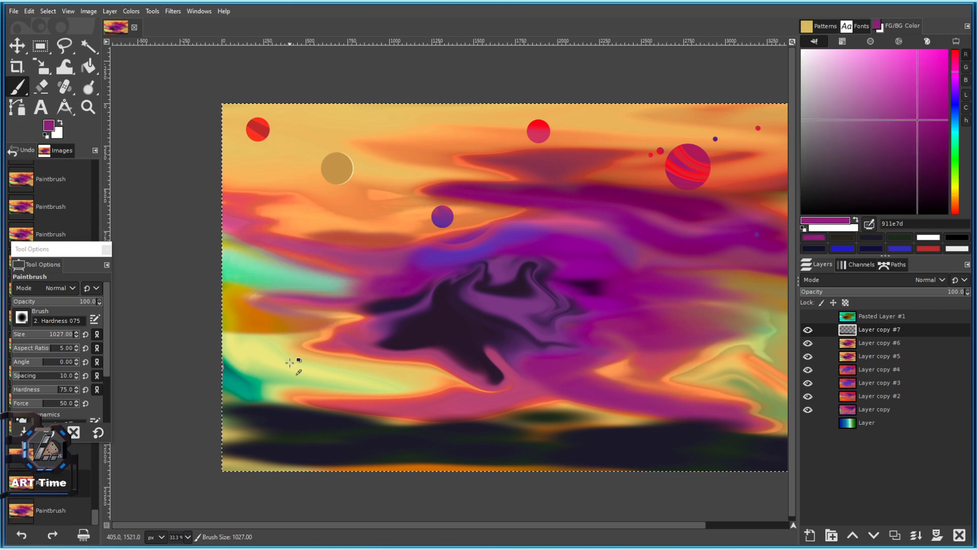
scroll(306, 366, down, 2)
scroll(495, 396, up, 4)
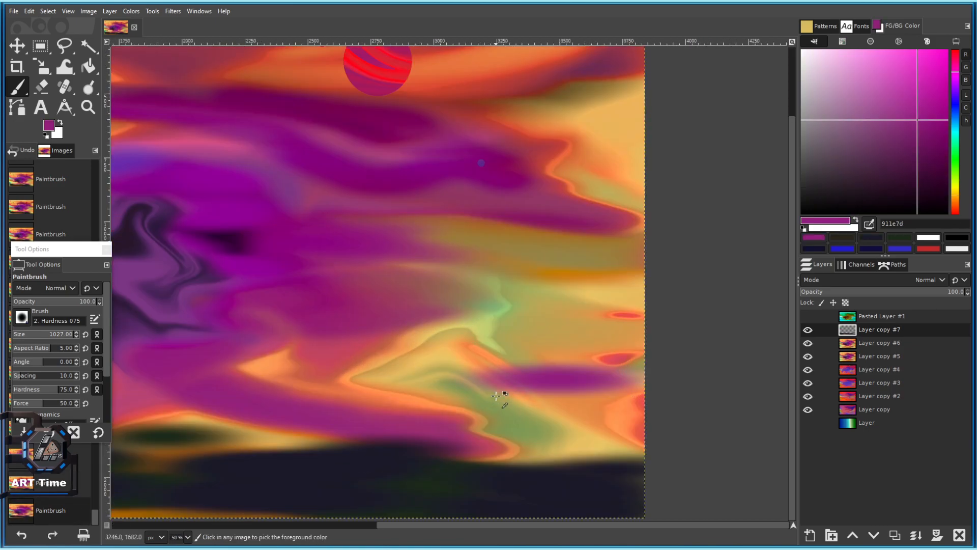
scroll(554, 331, down, 3)
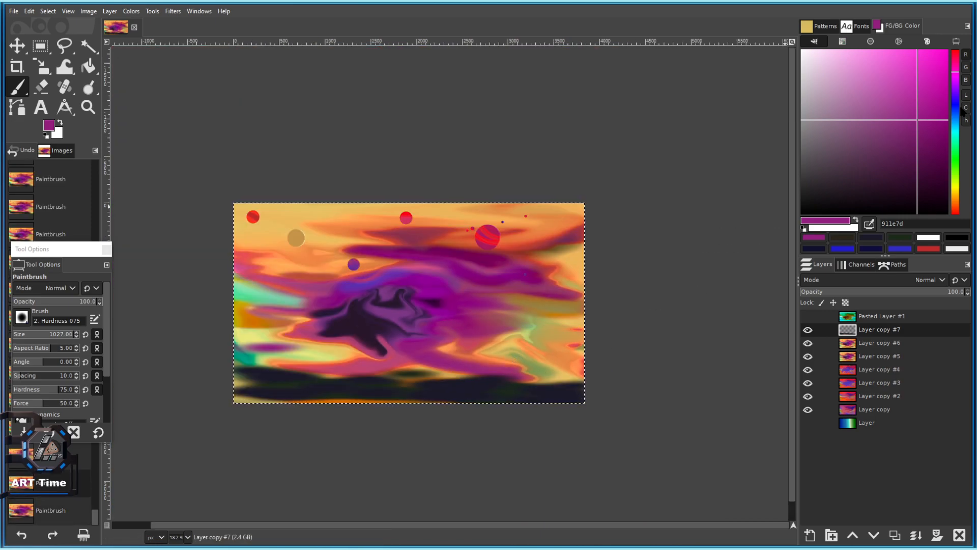
Set the foreground colour to 2e1e91 and the Paintbrush size to 452, and dab blue spots over the pale yellow area near the left edge.
click(956, 107)
scroll(636, 305, up, 2)
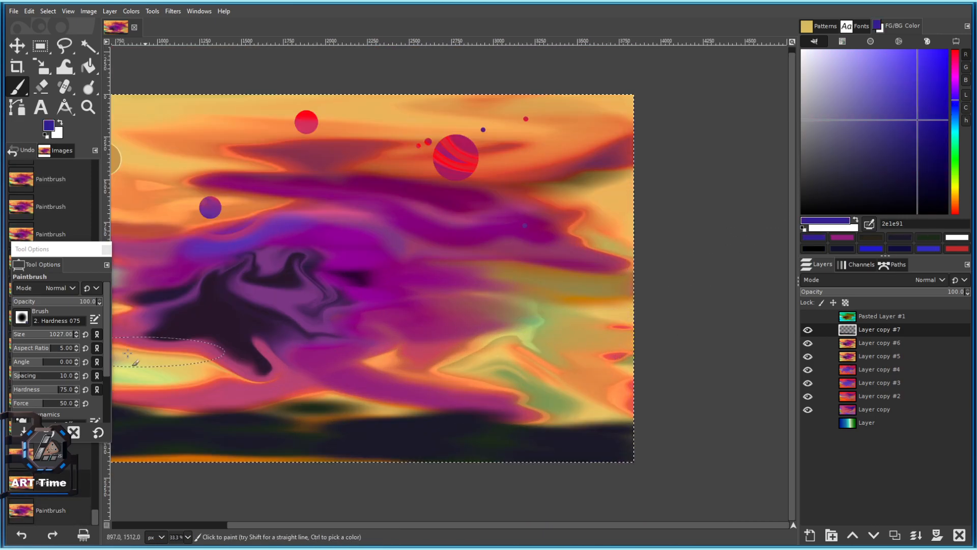
click(49, 334)
scroll(371, 335, down, 2)
scroll(356, 316, up, 3)
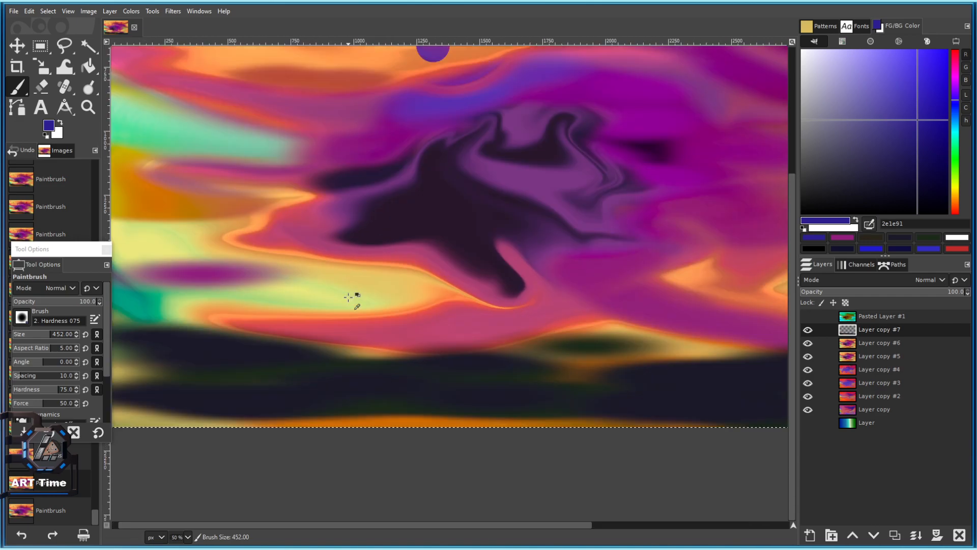
scroll(348, 296, up, 1)
click(332, 303)
click(223, 280)
click(213, 300)
drag(214, 300, 357, 302)
click(260, 247)
click(274, 301)
scroll(364, 320, down, 5)
scroll(352, 299, up, 4)
click(229, 258)
click(208, 278)
click(329, 311)
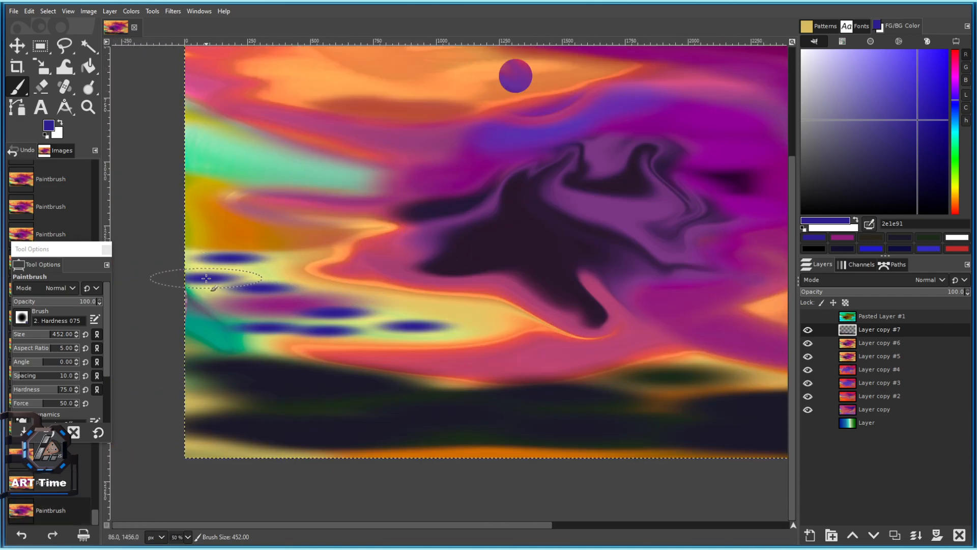
click(375, 311)
drag(339, 303, 292, 314)
click(340, 333)
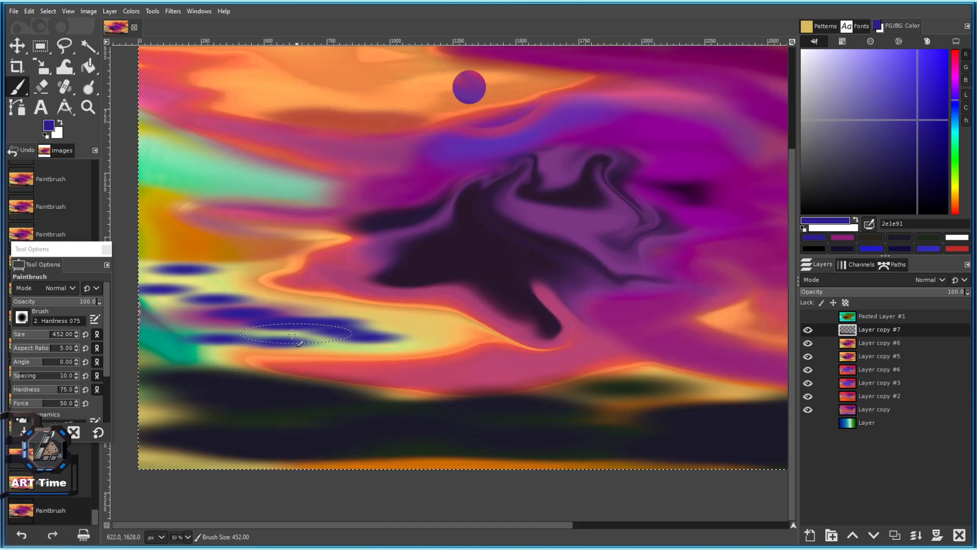
Change the foreground colour to 8e1e91 and dab purple spots among the blue ones, extending them into the yellow area.
click(954, 78)
click(289, 326)
drag(273, 304, 404, 302)
click(334, 295)
click(322, 329)
click(418, 327)
click(448, 332)
click(508, 333)
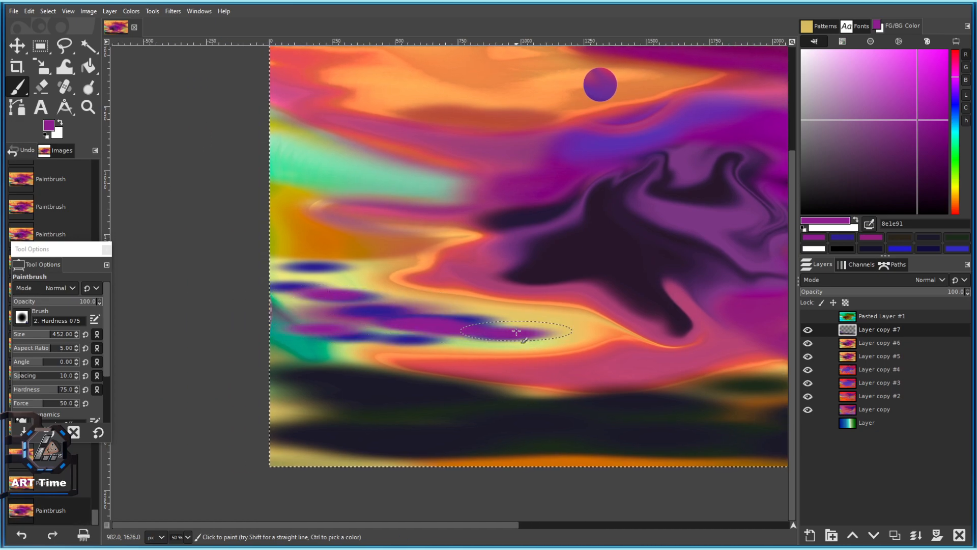
Try another purple stroke beside the blue and purple spots, undoing it.
scroll(507, 328, down, 4)
scroll(493, 318, up, 4)
drag(417, 300, 354, 262)
key(bracketright)
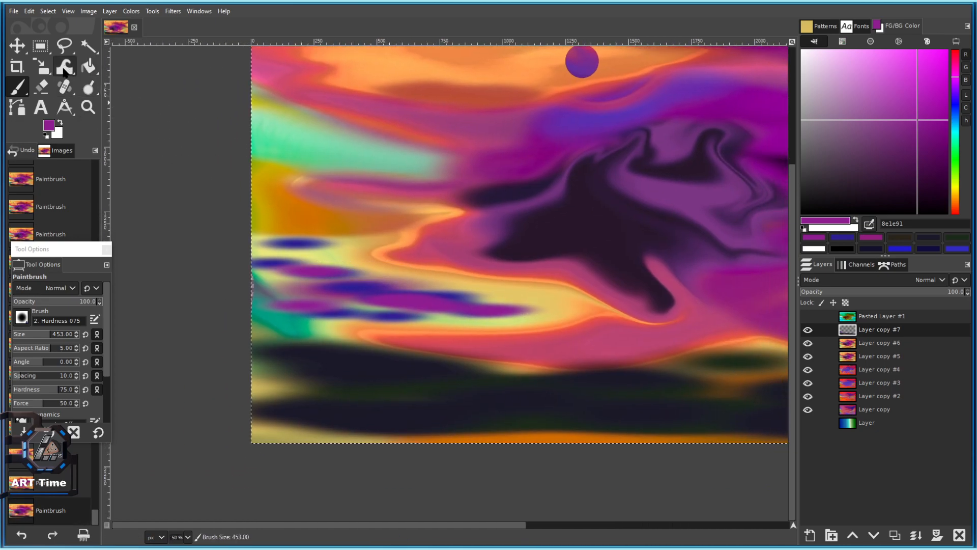
drag(504, 311, 419, 321)
key(ctrl+z)
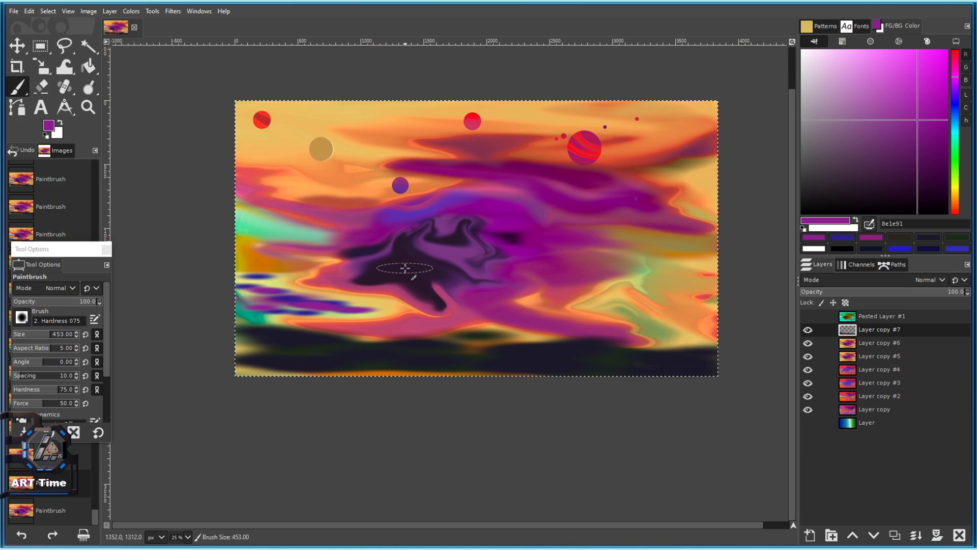
scroll(323, 269, up, 1)
scroll(269, 304, up, 1)
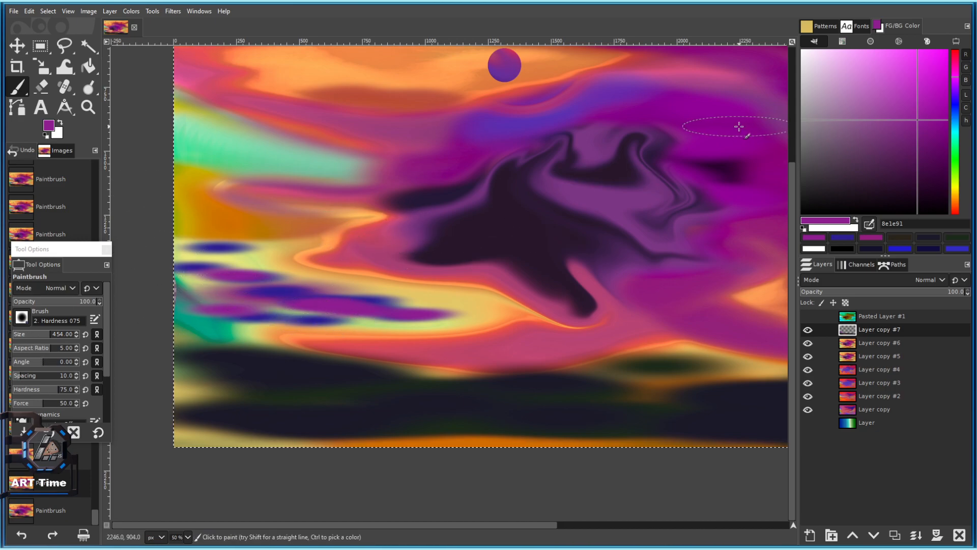
Push the blue and purple spots into flowing shapes with Warp Transform, reducing its size after the first stroke.
click(64, 72)
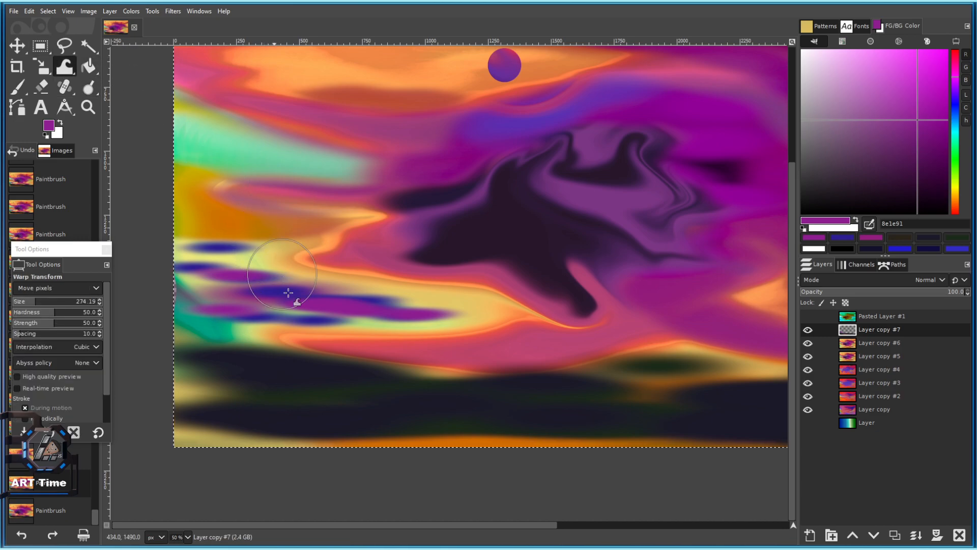
mouse_move(233, 283)
mouse_down()
mouse_move(366, 305)
mouse_move(342, 306)
mouse_move(427, 307)
mouse_move(325, 302)
mouse_move(262, 282)
mouse_move(248, 261)
mouse_move(243, 270)
mouse_move(213, 261)
mouse_move(220, 242)
mouse_move(231, 258)
mouse_move(249, 255)
mouse_move(210, 252)
mouse_move(249, 228)
mouse_up()
scroll(231, 258, up, 2)
key(bracketleft)
key(bracketleft)
key(bracketleft)
key(bracketleft)
key(bracketleft)
key(bracketleft)
key(bracketleft)
key(bracketleft)
key(bracketleft)
key(bracketleft)
key(bracketleft)
key(bracketleft)
key(bracketleft)
mouse_move(169, 249)
mouse_down()
mouse_move(176, 276)
mouse_move(148, 178)
mouse_move(287, 236)
mouse_move(310, 274)
mouse_move(459, 344)
mouse_move(407, 333)
mouse_move(330, 207)
mouse_move(359, 299)
mouse_move(413, 292)
mouse_move(339, 298)
mouse_move(331, 340)
mouse_move(389, 305)
mouse_move(482, 309)
mouse_move(505, 298)
mouse_move(485, 284)
mouse_move(509, 331)
mouse_up()
Warp the purple and blue shape further, pulling a curved spike down over the dark foreground.
scroll(366, 305, down, 2)
scroll(399, 290, up, 1)
scroll(509, 331, down, 4)
scroll(509, 331, up, 4)
mouse_move(322, 312)
mouse_down()
mouse_move(371, 283)
mouse_move(403, 306)
mouse_move(482, 283)
mouse_move(438, 264)
mouse_move(445, 272)
mouse_up()
mouse_move(316, 261)
mouse_down()
mouse_move(270, 270)
mouse_move(290, 328)
mouse_move(311, 358)
mouse_move(384, 379)
mouse_up()
scroll(542, 356, down, 4)
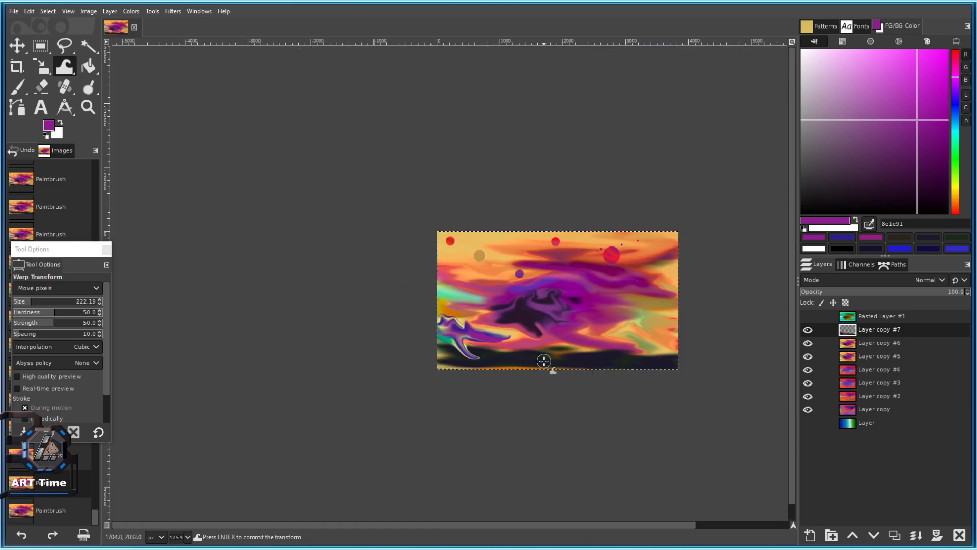
Set the Warp Transform size to 226.19 and stretch the purple shape's tip into the yellow area and its other end past the left edge.
scroll(497, 343, up, 4)
key(bracketright)
key(bracketright)
key(bracketright)
key(bracketright)
drag(497, 343, 699, 300)
mouse_move(278, 230)
mouse_down()
mouse_move(274, 254)
mouse_move(179, 258)
mouse_move(159, 220)
mouse_up()
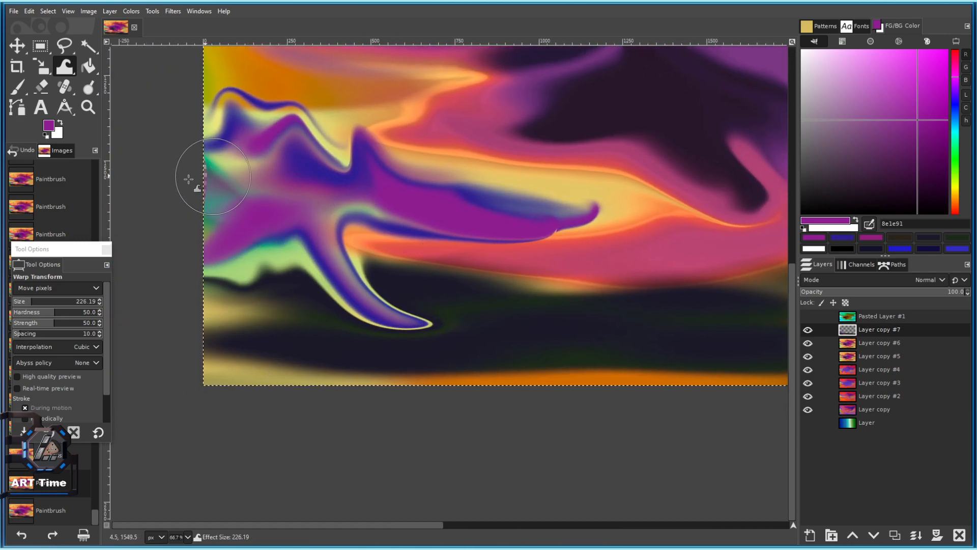
Switch to the Smudge tool and smudge the warped purple area near the painting's left edge.
scroll(466, 253, up, 2)
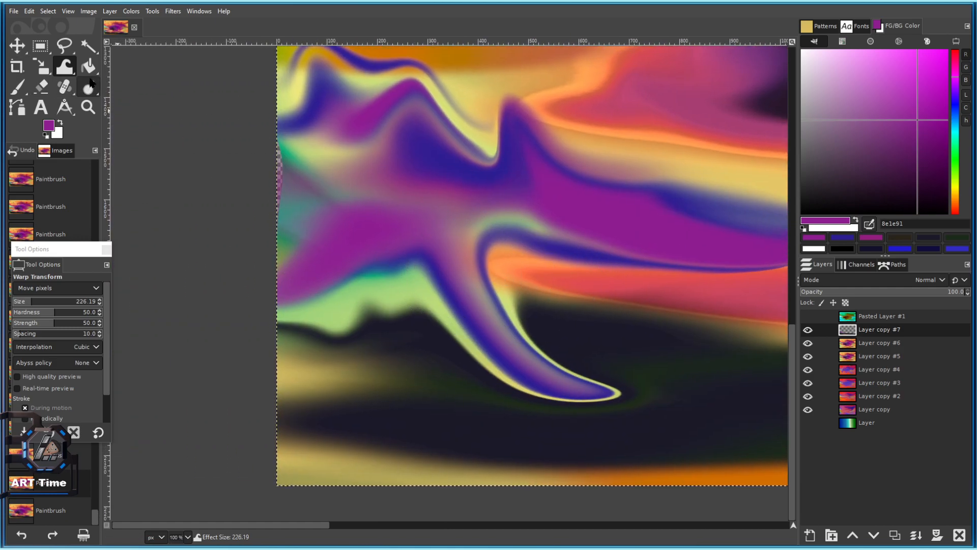
click(67, 71)
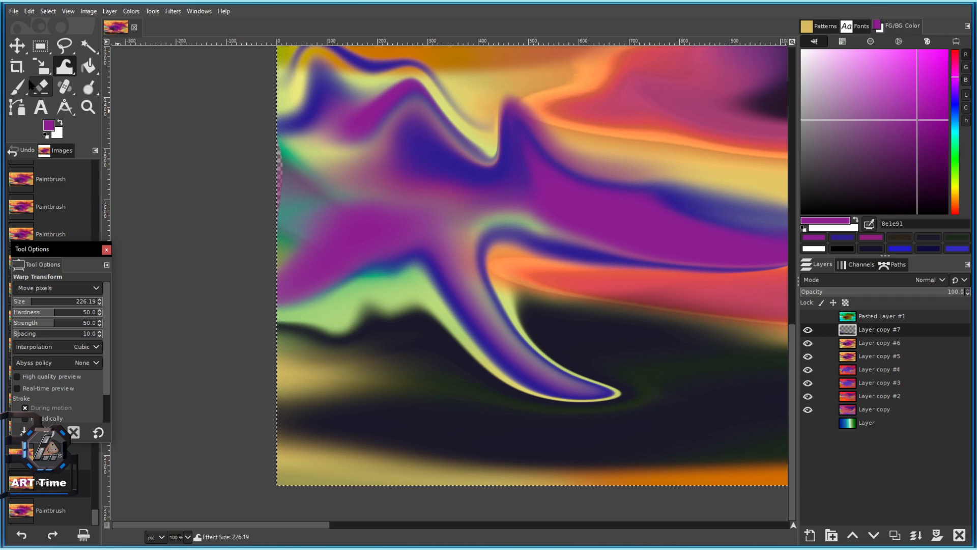
click(90, 88)
mouse_move(90, 90)
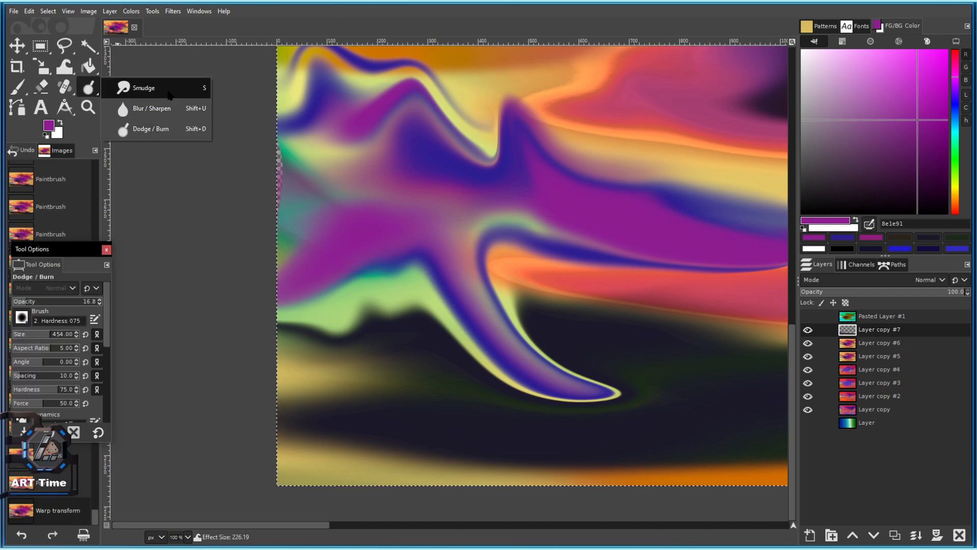
click(133, 88)
drag(338, 227, 322, 197)
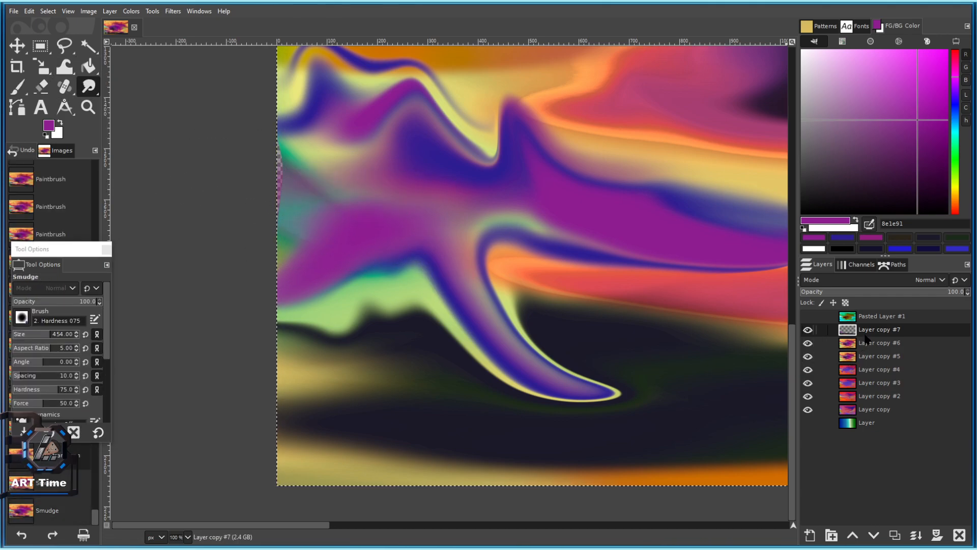
Check the painting with Layer copy #7 hidden, show it again, and adjust Layer copy #6 with Warp Transform at size 130.19.
click(64, 67)
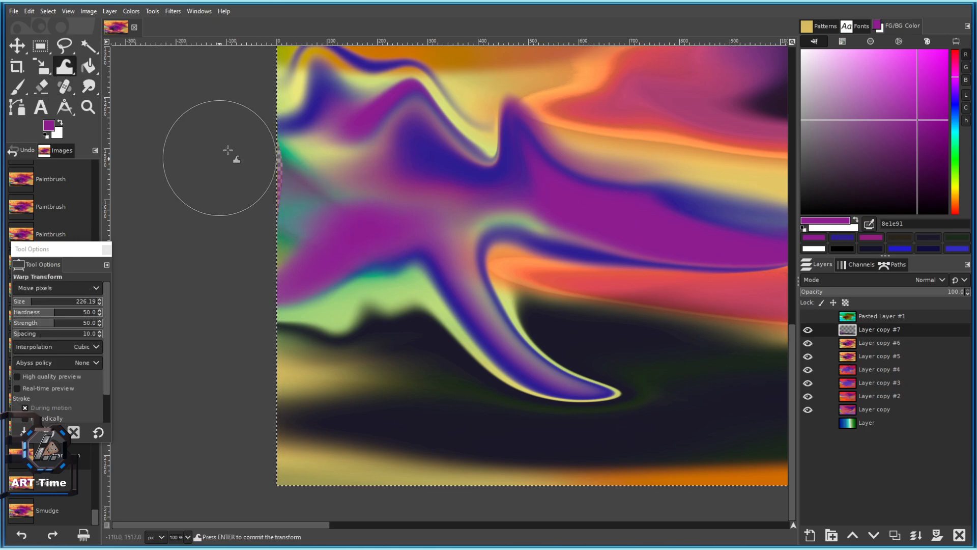
click(807, 329)
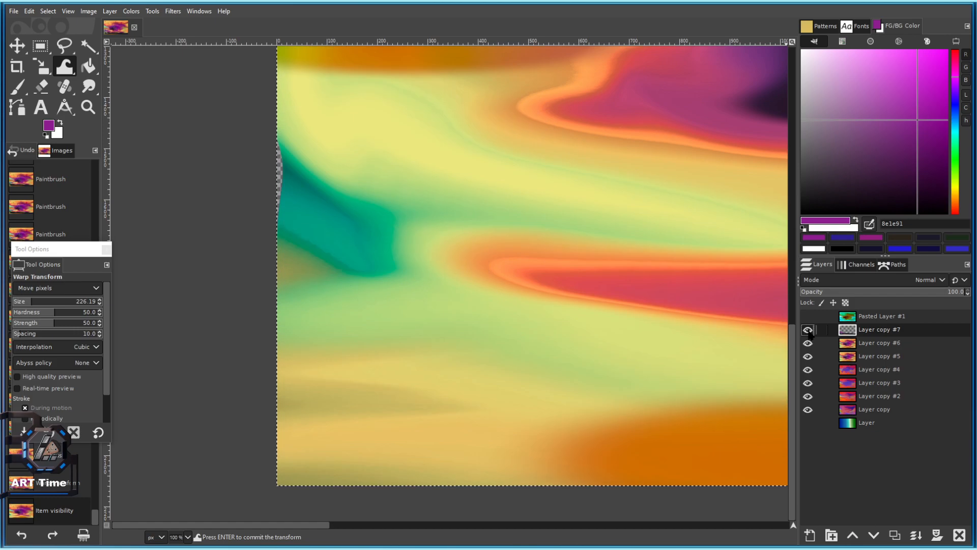
click(808, 330)
click(879, 342)
click(259, 177)
drag(495, 213, 390, 178)
scroll(270, 171, down, 4)
scroll(370, 183, up, 2)
scroll(407, 170, up, 2)
mouse_move(408, 179)
mouse_down()
mouse_move(414, 157)
mouse_move(452, 168)
mouse_up()
Compare the painting with Layer copy #7 and Layer copy #6 hidden, then merge Layer copy #7 down into Layer copy #6.
click(860, 330)
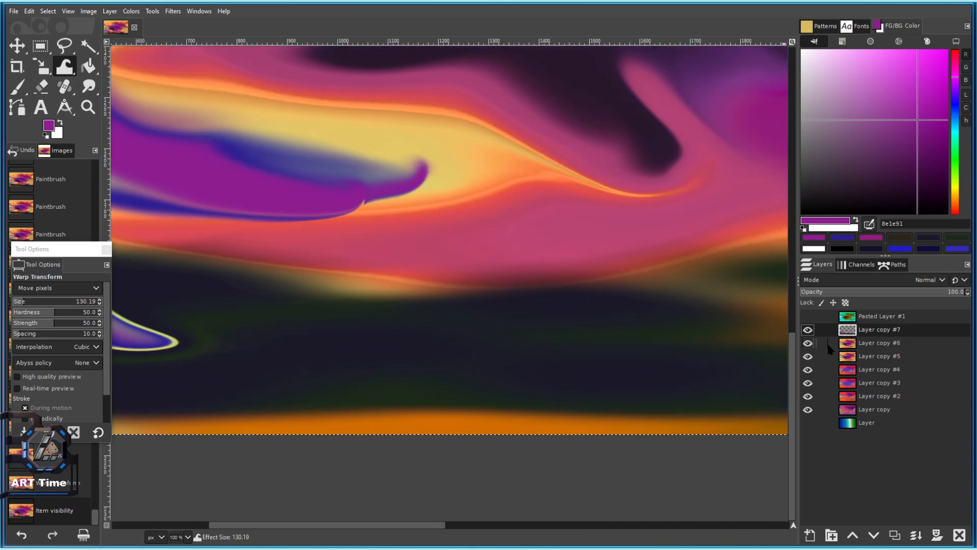
click(807, 329)
click(808, 343)
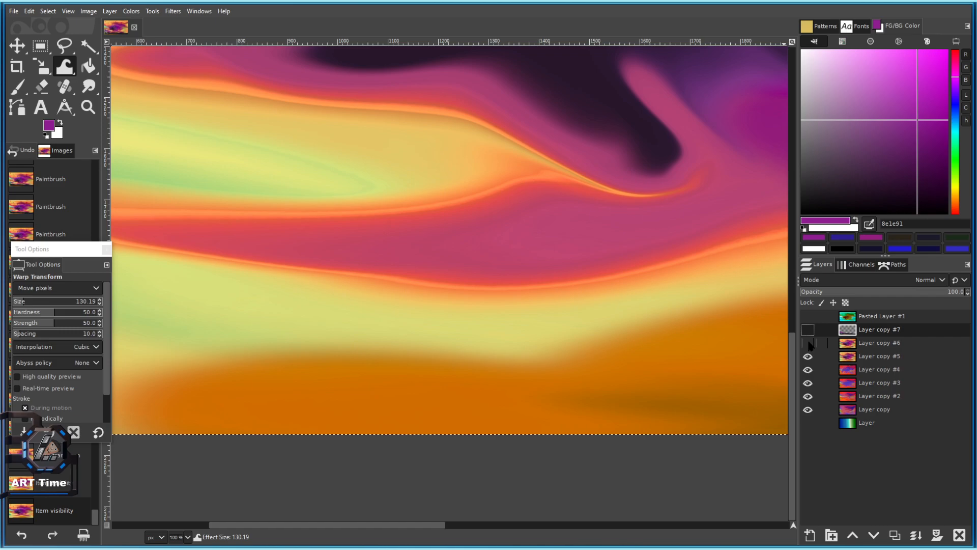
click(808, 343)
right_click(861, 330)
click(886, 110)
Stretch the merged layer's purple tip farther into the orange area with Warp Transform, then set the Smudge tool size to 107.
mouse_move(379, 172)
mouse_down()
mouse_move(459, 186)
mouse_move(395, 144)
mouse_move(424, 157)
mouse_move(330, 194)
mouse_move(478, 171)
mouse_move(394, 155)
mouse_up()
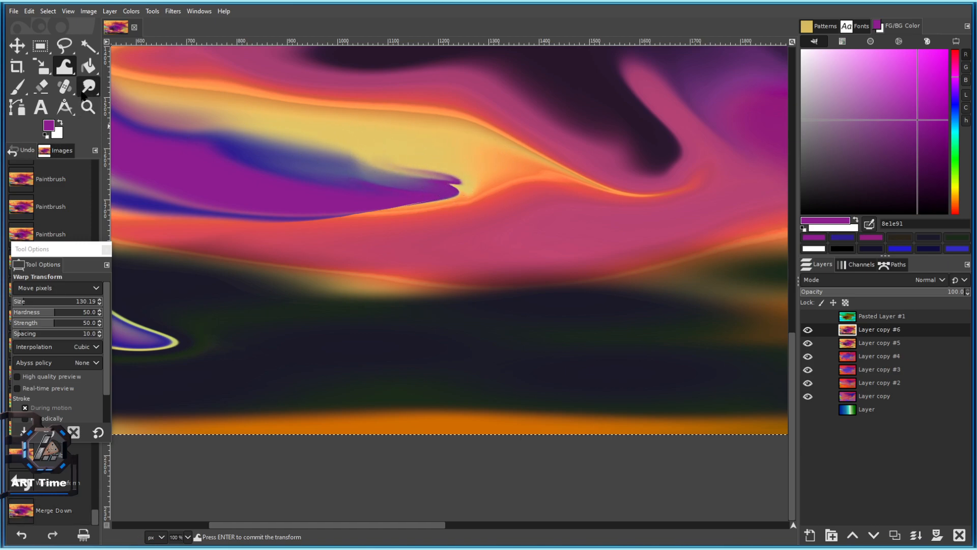
click(88, 87)
scroll(458, 178, up, 1)
click(32, 334)
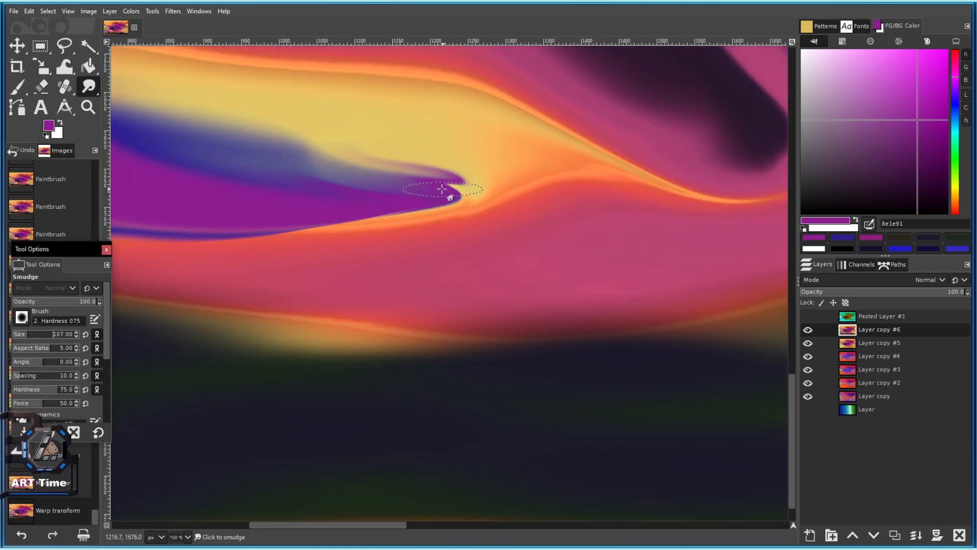
Reset the Smudge tool options and try a smudge stroke above the purple tip with aspect ratio 0, undoing it.
click(97, 433)
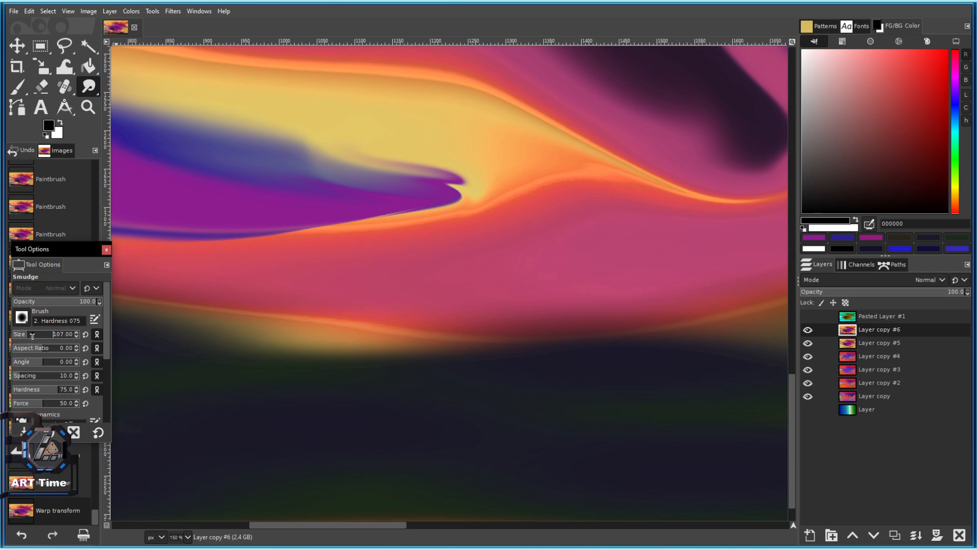
drag(29, 336, 30, 335)
scroll(425, 235, up, 1)
drag(486, 122, 389, 131)
key(ctrl+z)
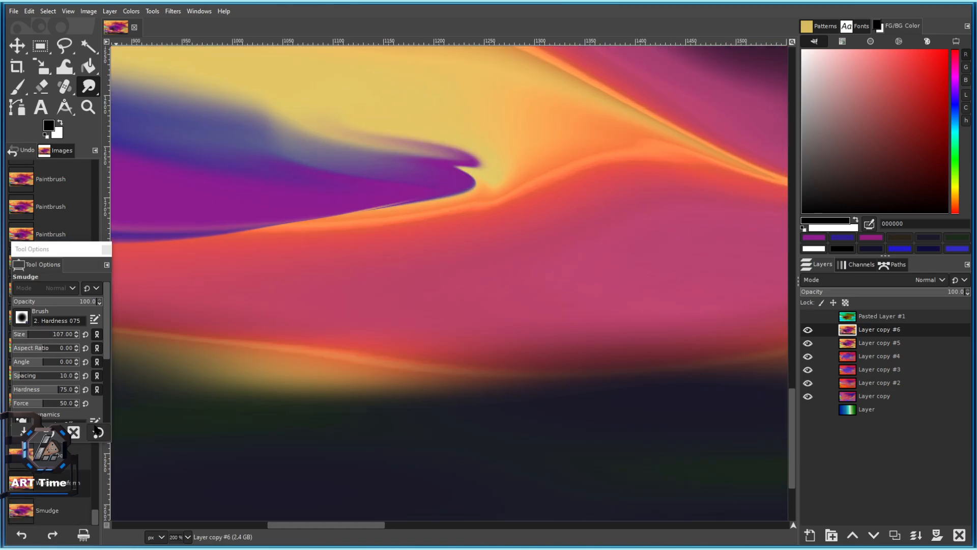
Set the Smudge aspect ratio to 7 and smudge streaks through the purple tip and the blue upper edge behind it.
click(45, 348)
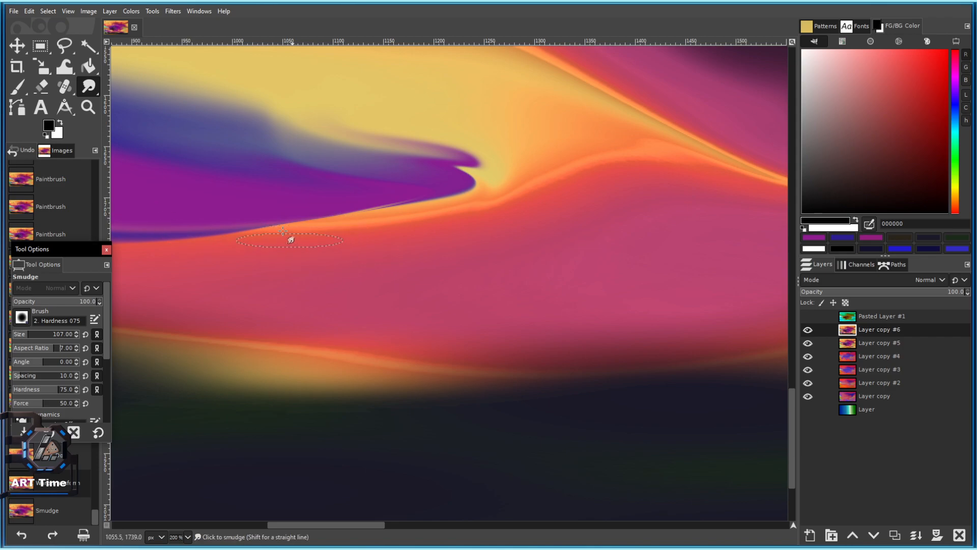
drag(454, 172, 392, 181)
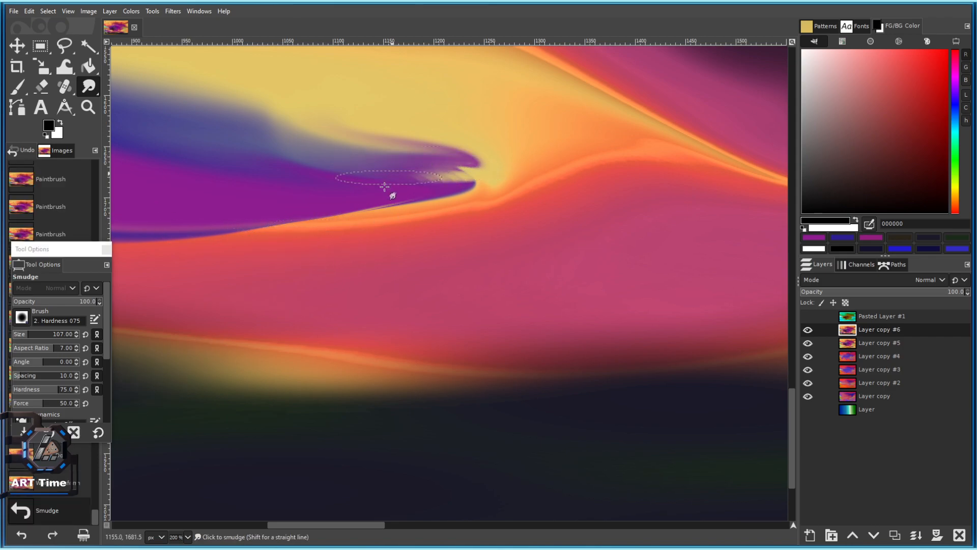
drag(72, 252, 67, 205)
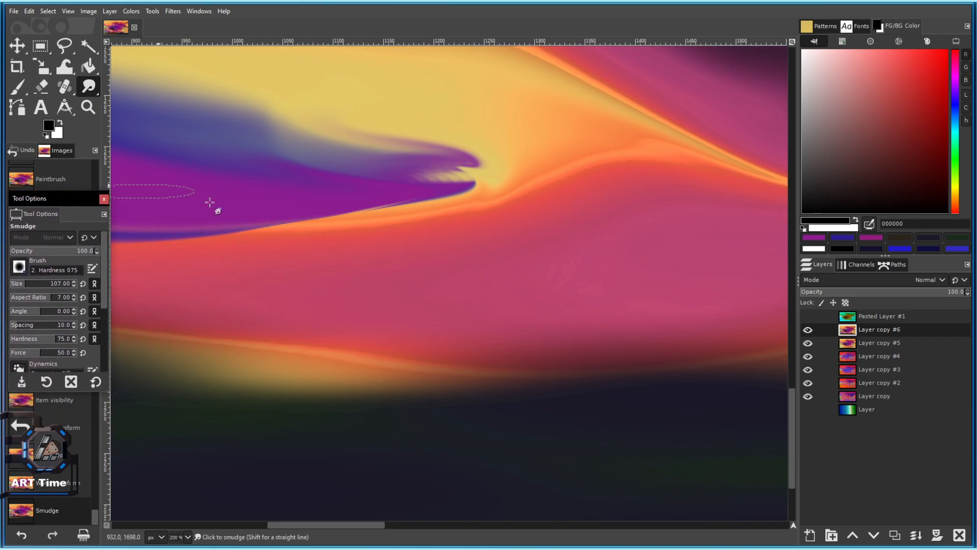
mouse_move(435, 163)
mouse_down()
mouse_move(429, 206)
mouse_move(438, 193)
mouse_move(474, 191)
mouse_up()
mouse_move(438, 188)
mouse_down()
mouse_move(458, 200)
mouse_move(439, 201)
mouse_move(346, 180)
mouse_move(391, 171)
mouse_up()
mouse_move(394, 175)
mouse_down()
mouse_move(452, 194)
mouse_move(439, 179)
mouse_up()
drag(391, 158, 322, 148)
drag(370, 128, 239, 144)
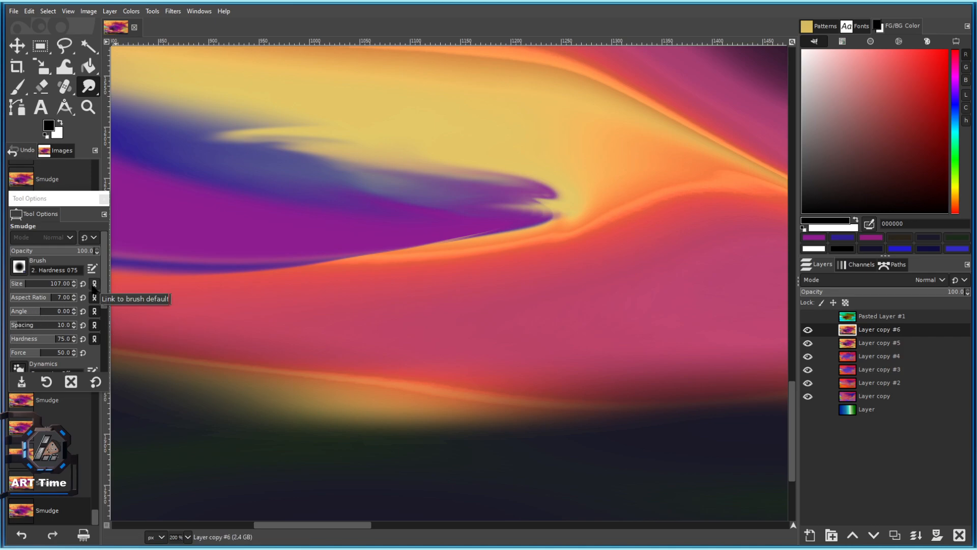
Set the Smudge aspect ratio to 6 and pull the surrounding yellow into the purple tip in feathered streaks.
click(50, 300)
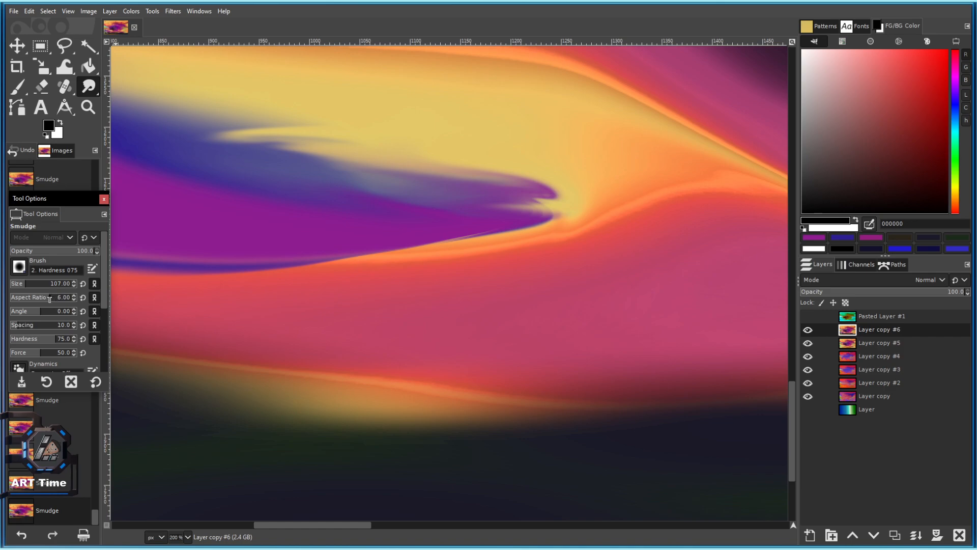
mouse_move(562, 183)
mouse_down()
mouse_move(538, 193)
mouse_move(556, 177)
mouse_move(517, 212)
mouse_move(473, 226)
mouse_move(505, 230)
mouse_move(441, 251)
mouse_up()
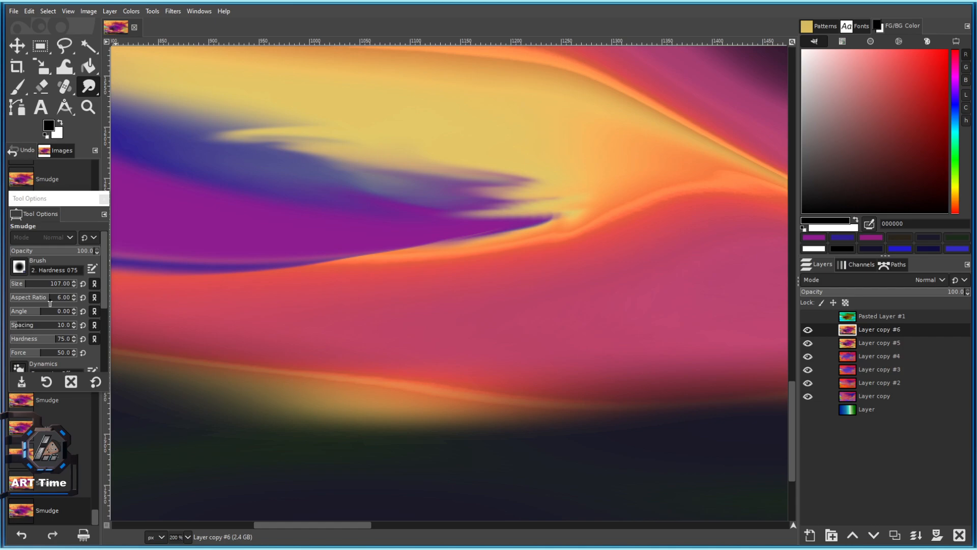
mouse_move(543, 180)
mouse_down()
mouse_move(485, 170)
mouse_move(327, 174)
mouse_move(451, 183)
mouse_move(526, 214)
mouse_move(423, 233)
mouse_up()
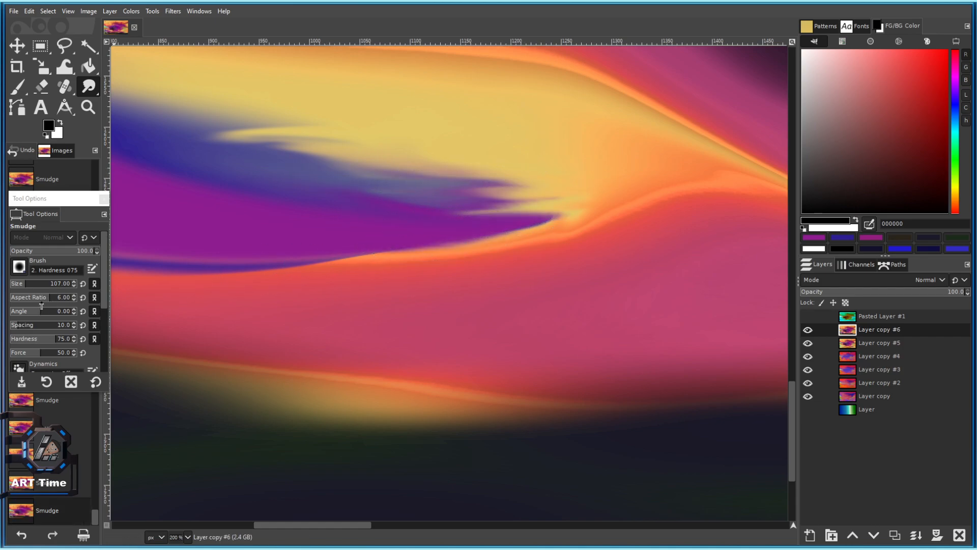
Set the Smudge aspect ratio to 3 and feather the underside of the purple shape into the red-pink band below it.
drag(48, 299, 45, 300)
mouse_move(381, 246)
mouse_down()
mouse_move(426, 246)
mouse_move(392, 235)
mouse_move(494, 261)
mouse_move(265, 239)
mouse_up()
mouse_move(318, 261)
mouse_down()
mouse_move(262, 260)
mouse_move(501, 263)
mouse_move(394, 253)
mouse_up()
mouse_move(337, 304)
mouse_down()
mouse_move(289, 274)
mouse_move(128, 251)
mouse_up()
drag(374, 275, 503, 299)
scroll(564, 306, down, 3)
mouse_move(568, 307)
mouse_down()
mouse_move(511, 317)
mouse_move(547, 283)
mouse_move(554, 301)
mouse_move(502, 297)
mouse_move(656, 323)
mouse_move(573, 281)
mouse_move(624, 284)
mouse_move(550, 321)
mouse_move(577, 342)
mouse_move(334, 290)
mouse_move(235, 282)
mouse_move(522, 322)
mouse_move(322, 336)
mouse_move(248, 267)
mouse_move(411, 330)
mouse_move(406, 357)
mouse_up()
scroll(511, 311, up, 3)
scroll(454, 342, down, 3)
scroll(248, 267, up, 3)
drag(356, 312, 545, 335)
scroll(529, 340, down, 3)
scroll(405, 338, up, 1)
scroll(405, 338, down, 1)
scroll(315, 337, up, 2)
Smudge streaks from the base of the curved purple tail across the orange band and into the dark foreground.
mouse_move(376, 288)
mouse_down()
mouse_move(270, 262)
mouse_move(385, 272)
mouse_up()
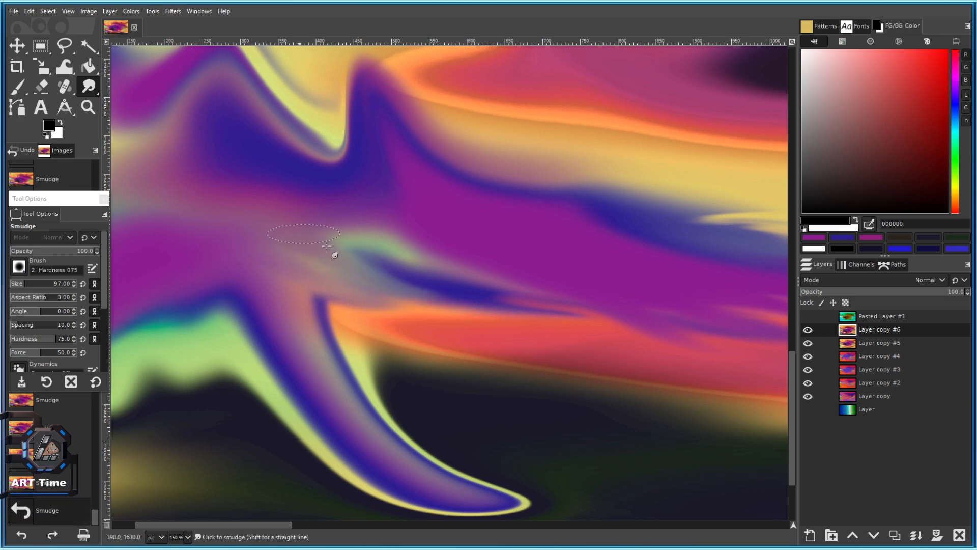
drag(308, 234, 450, 293)
mouse_move(318, 290)
mouse_down()
mouse_move(369, 322)
mouse_move(343, 349)
mouse_move(478, 377)
mouse_up()
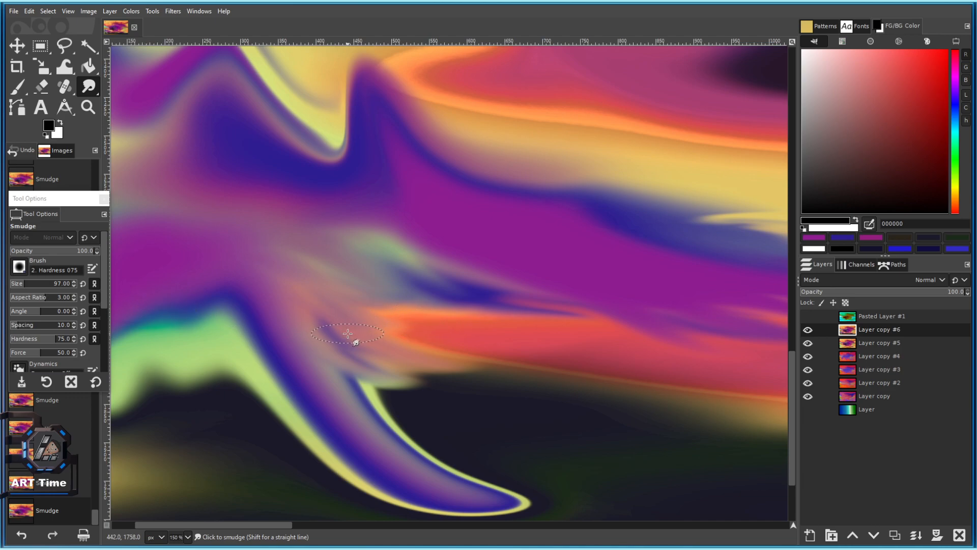
mouse_move(428, 377)
mouse_down()
mouse_move(526, 381)
mouse_move(532, 394)
mouse_move(607, 395)
mouse_up()
drag(395, 381, 540, 405)
drag(366, 389, 509, 430)
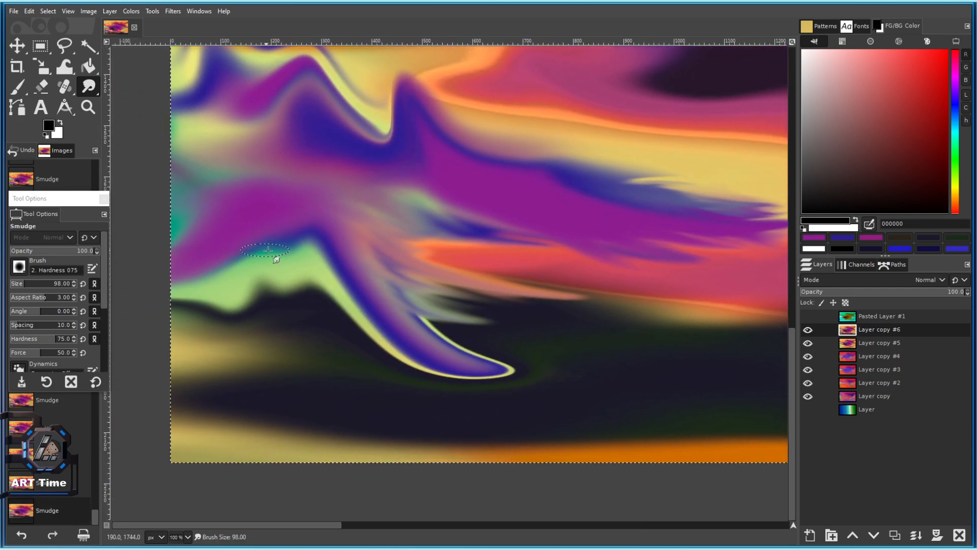
Smudge the green area beneath the curved tail and the tail's tip into the dark foreground at brush size 98.
mouse_move(227, 280)
mouse_down()
mouse_move(297, 308)
mouse_move(288, 316)
mouse_move(233, 287)
mouse_move(237, 326)
mouse_move(226, 312)
mouse_move(271, 332)
mouse_move(230, 303)
mouse_move(281, 321)
mouse_move(340, 321)
mouse_move(321, 321)
mouse_move(325, 333)
mouse_move(337, 317)
mouse_move(359, 336)
mouse_move(314, 343)
mouse_up()
mouse_move(282, 289)
mouse_down()
mouse_move(302, 270)
mouse_move(371, 352)
mouse_up()
mouse_move(287, 329)
mouse_down()
mouse_move(397, 366)
mouse_move(463, 375)
mouse_move(436, 356)
mouse_move(518, 381)
mouse_up()
scroll(450, 366, down, 2)
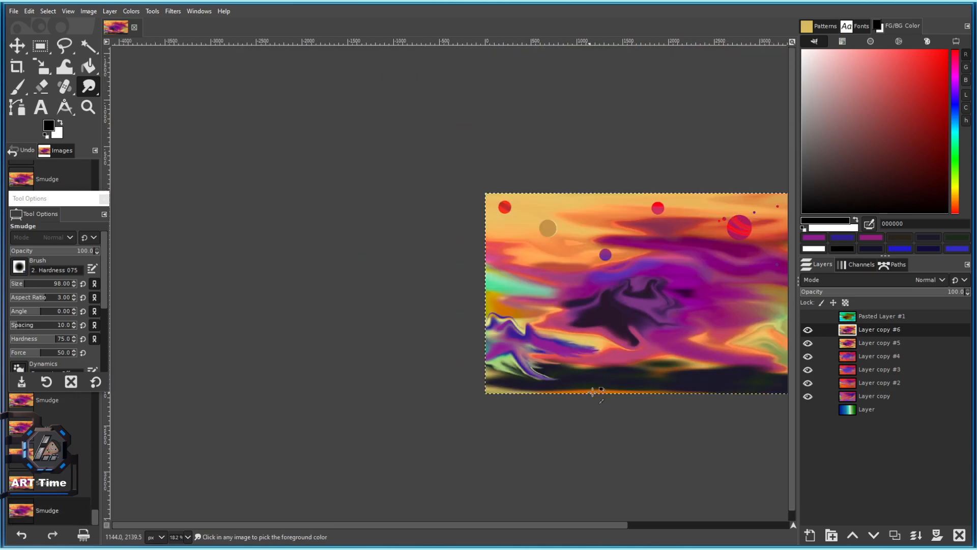
scroll(517, 349, up, 3)
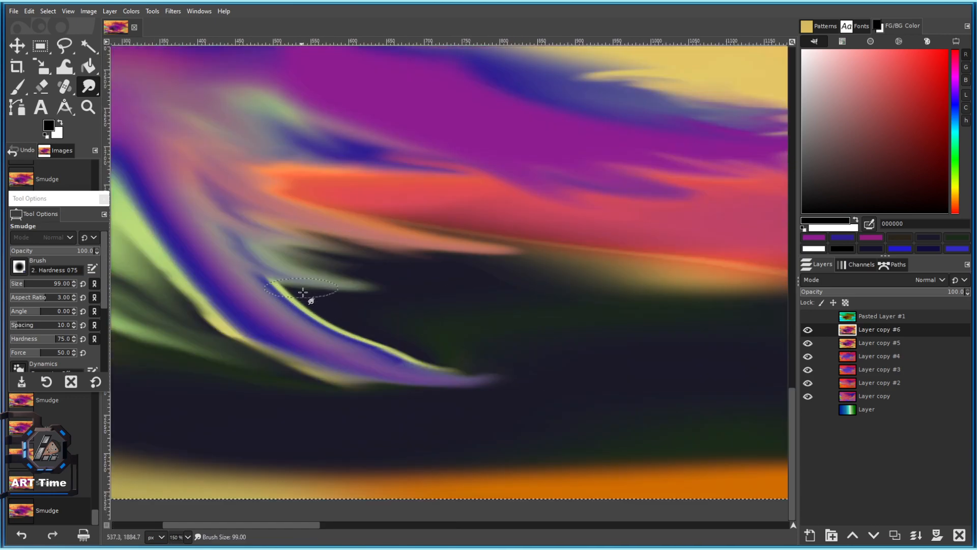
Feather the yellow-green inner edge of the curved tail into the dark foreground with the Smudge tool at size 99.
mouse_move(302, 292)
mouse_down()
mouse_move(333, 301)
mouse_move(321, 301)
mouse_move(325, 314)
mouse_move(342, 329)
mouse_move(442, 333)
mouse_move(281, 268)
mouse_move(470, 363)
mouse_move(489, 358)
mouse_move(489, 376)
mouse_move(463, 369)
mouse_move(491, 392)
mouse_up()
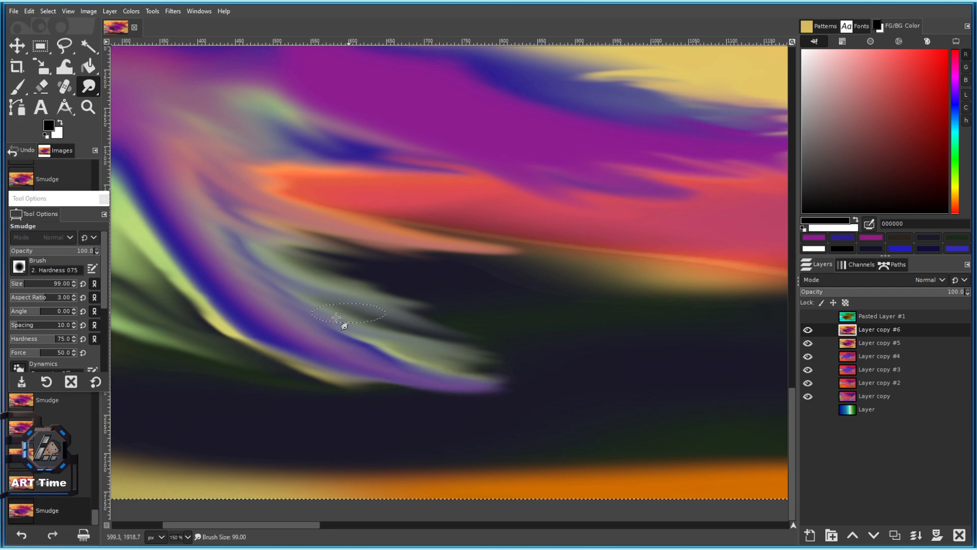
drag(273, 291, 478, 278)
drag(326, 279, 433, 350)
drag(331, 324, 403, 359)
Smudge feathered strokes from the green mass beside the curved tail outward into the dark foreground.
mouse_move(203, 285)
mouse_down()
mouse_move(147, 290)
mouse_move(136, 310)
mouse_up()
drag(239, 310, 173, 324)
mouse_move(275, 327)
mouse_down()
mouse_move(221, 362)
mouse_move(261, 370)
mouse_up()
drag(340, 364, 352, 361)
mouse_move(326, 328)
mouse_down()
mouse_move(264, 359)
mouse_move(250, 380)
mouse_move(191, 385)
mouse_up()
drag(219, 428, 145, 408)
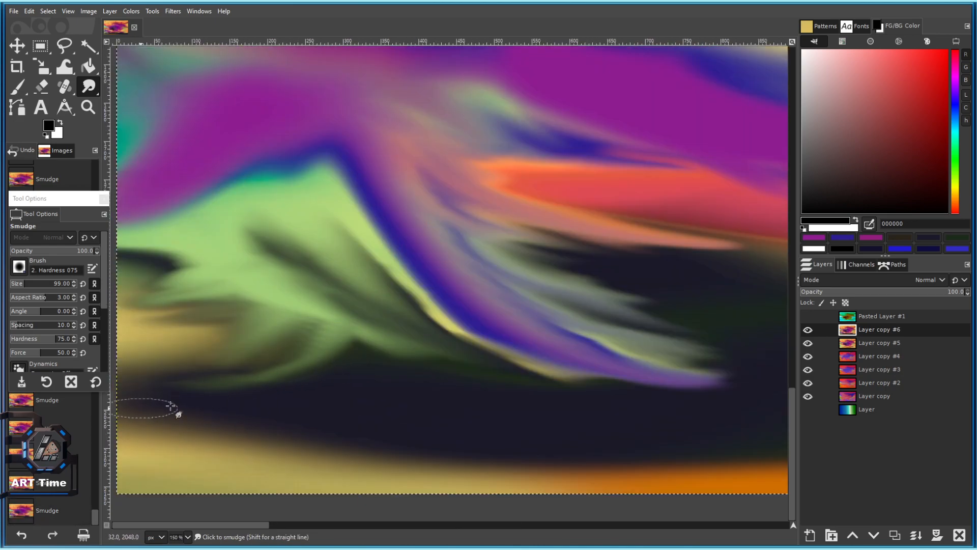
drag(292, 378, 329, 284)
drag(326, 350, 312, 333)
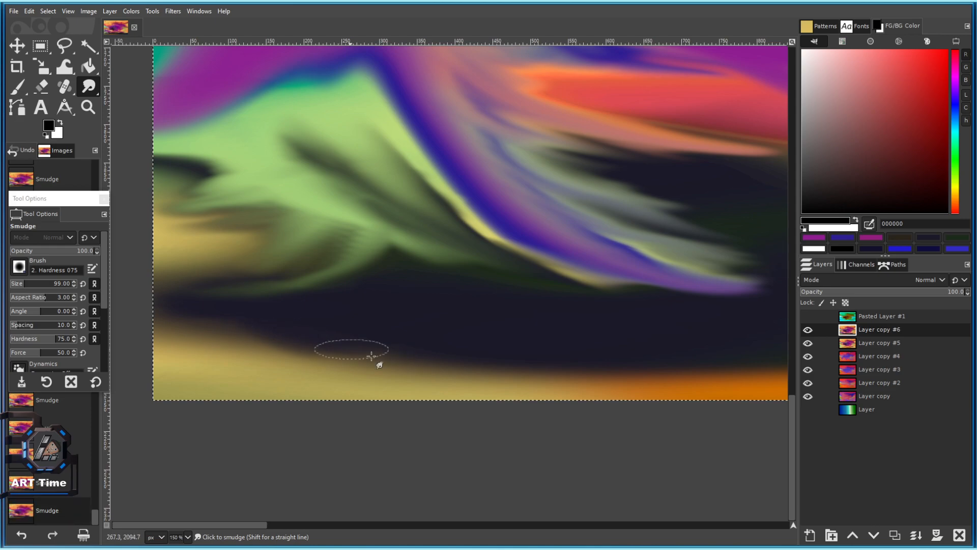
Smudge pink and tan streaks from the red band's lower edge into the dark foreground beside the curved tail.
scroll(407, 311, down, 5)
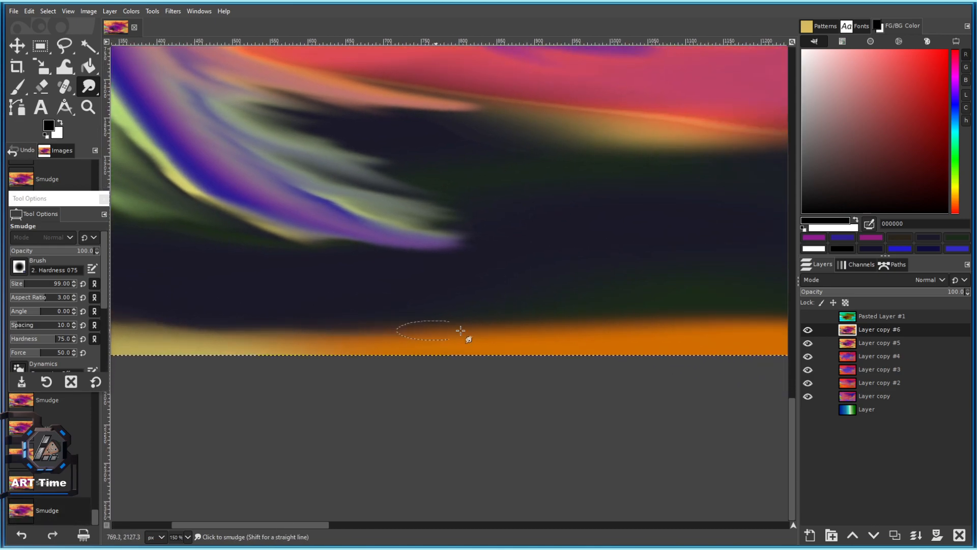
scroll(491, 315, down, 4)
scroll(520, 297, up, 4)
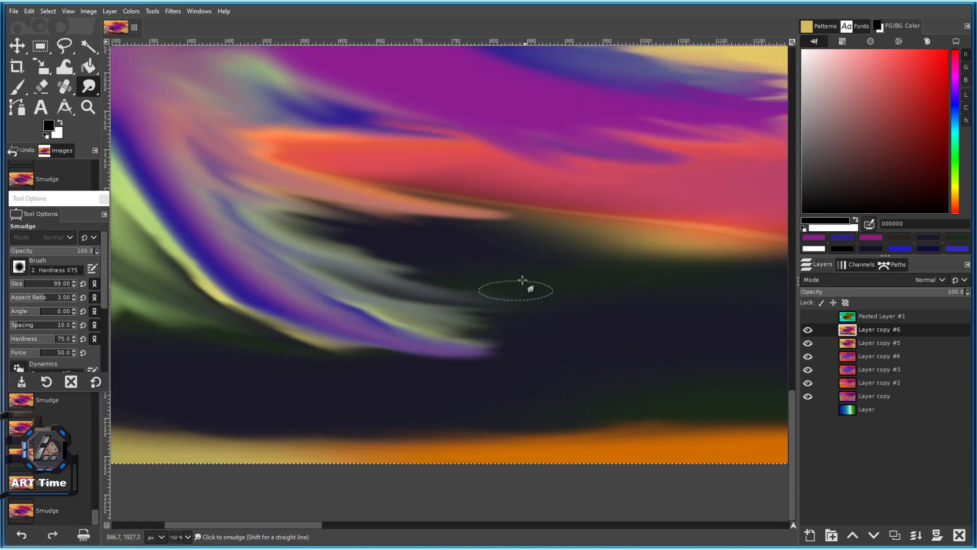
drag(594, 243, 458, 251)
drag(326, 224, 498, 255)
drag(374, 245, 497, 277)
scroll(543, 270, down, 4)
scroll(420, 273, up, 4)
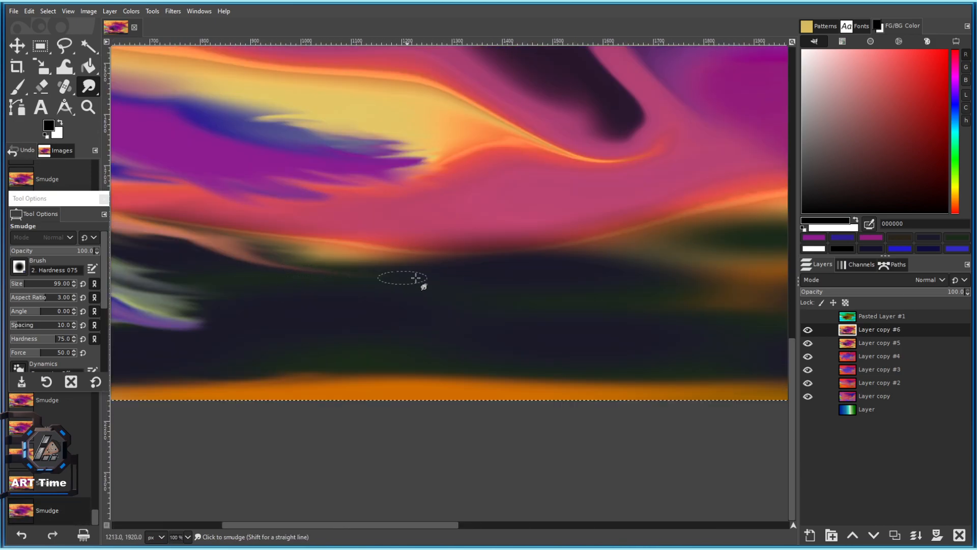
Save the painting to its existing file, 101.xcf.
scroll(442, 290, down, 5)
scroll(443, 287, up, 2)
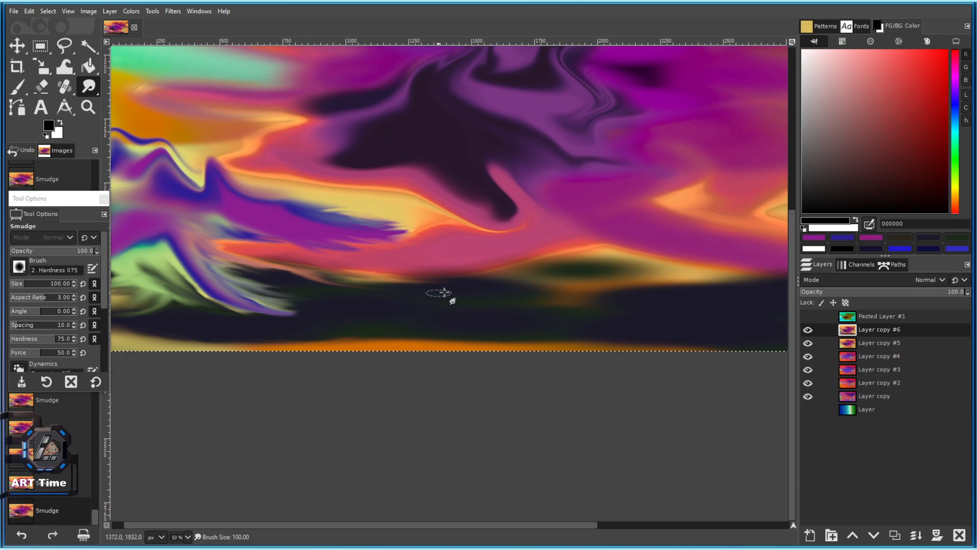
scroll(423, 264, right, 2)
key(ctrl+s)
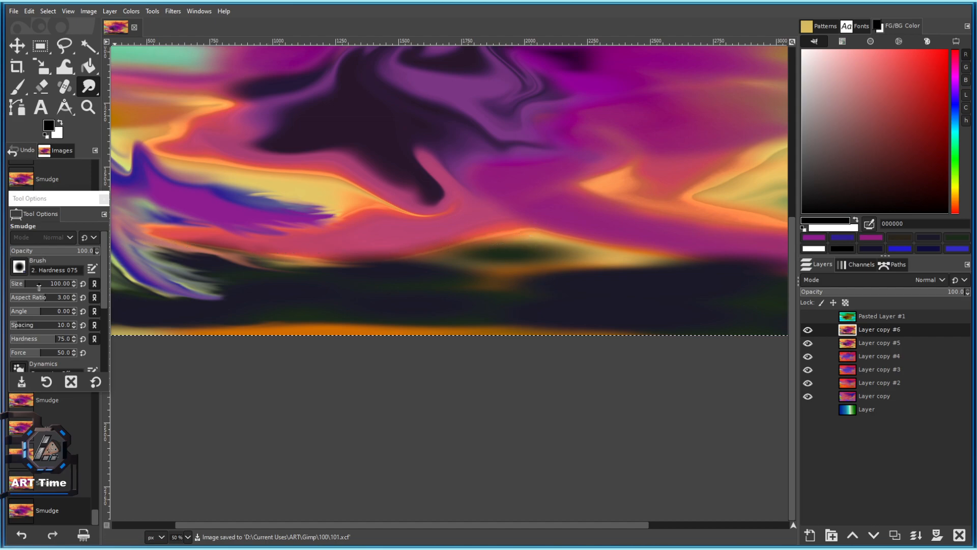
Raise the Smudge size to 119 and feather the pink and orange boundary into the dark foreground near the middle.
drag(39, 285, 41, 285)
mouse_move(345, 258)
mouse_down()
mouse_move(414, 267)
mouse_move(414, 257)
mouse_move(337, 266)
mouse_move(408, 267)
mouse_move(416, 241)
mouse_move(567, 246)
mouse_move(596, 221)
mouse_up()
scroll(425, 257, up, 2)
scroll(620, 257, down, 4)
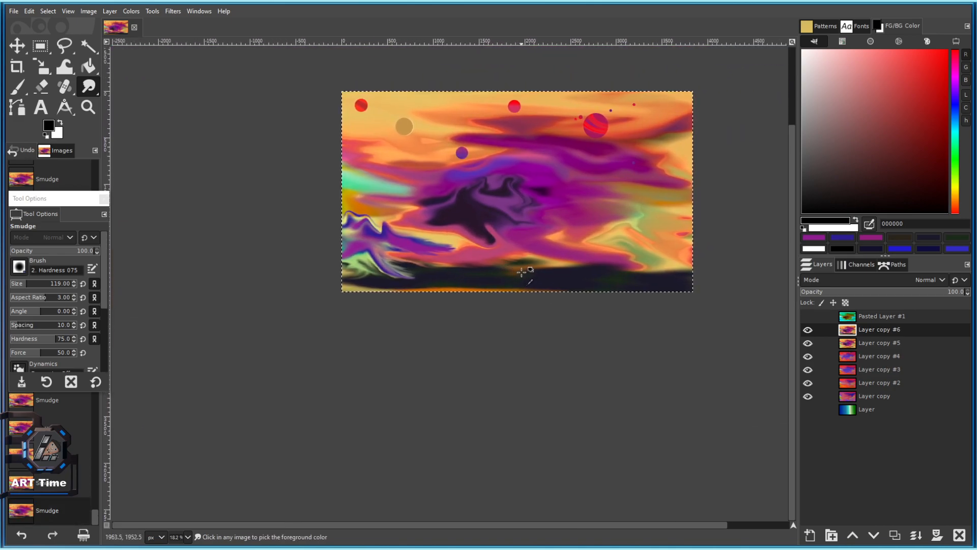
scroll(519, 258, up, 4)
mouse_move(307, 230)
mouse_down()
mouse_move(375, 238)
mouse_move(351, 247)
mouse_up()
mouse_move(275, 219)
mouse_down()
mouse_move(317, 259)
mouse_move(310, 279)
mouse_up()
mouse_move(199, 264)
mouse_down()
mouse_move(334, 247)
mouse_move(375, 290)
mouse_up()
drag(283, 262, 379, 304)
scroll(386, 306, down, 5)
scroll(351, 295, up, 3)
drag(165, 247, 386, 285)
Reduce the smudge brush, reset the Smudge options, and blend the wavy blue outline into the orange area at size 57.
scroll(384, 283, up, 3)
key(bracketleft)
key(bracketleft)
key(bracketleft)
key(bracketleft)
key(bracketleft)
key(bracketleft)
mouse_move(312, 191)
mouse_down()
mouse_move(272, 135)
mouse_move(418, 186)
mouse_move(253, 197)
mouse_move(342, 170)
mouse_move(379, 190)
mouse_move(432, 175)
mouse_move(493, 223)
mouse_up()
click(95, 382)
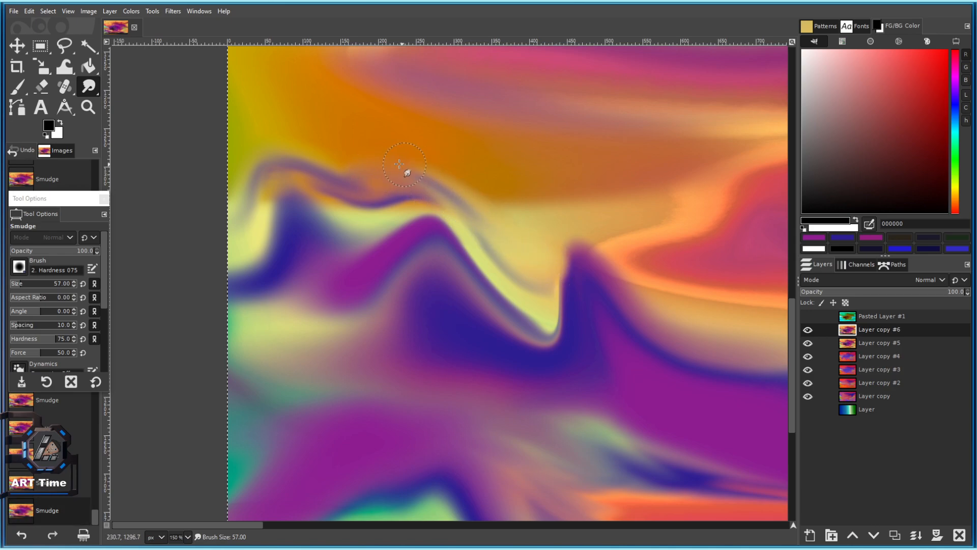
mouse_move(395, 186)
mouse_down()
mouse_move(262, 146)
mouse_move(272, 127)
mouse_up()
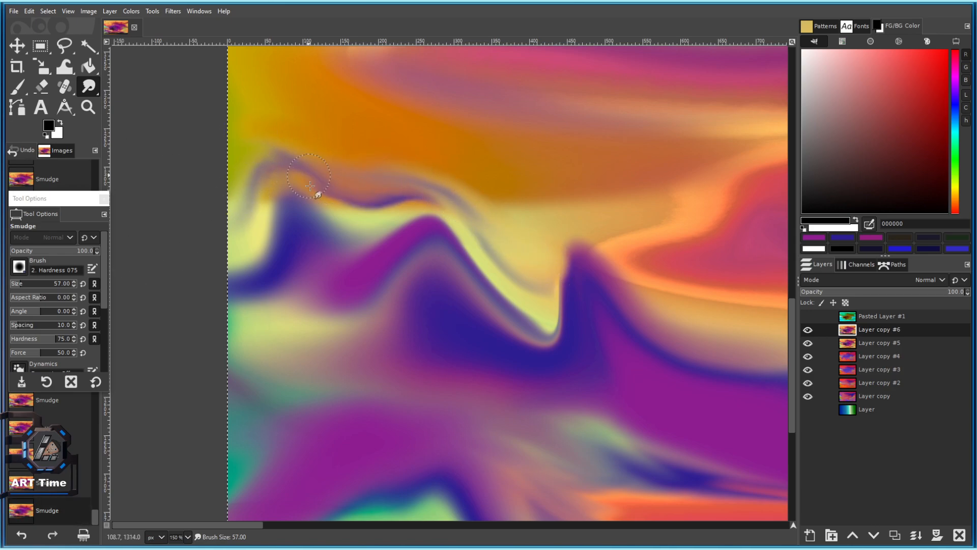
mouse_move(245, 208)
mouse_down()
mouse_move(191, 148)
mouse_move(283, 162)
mouse_up()
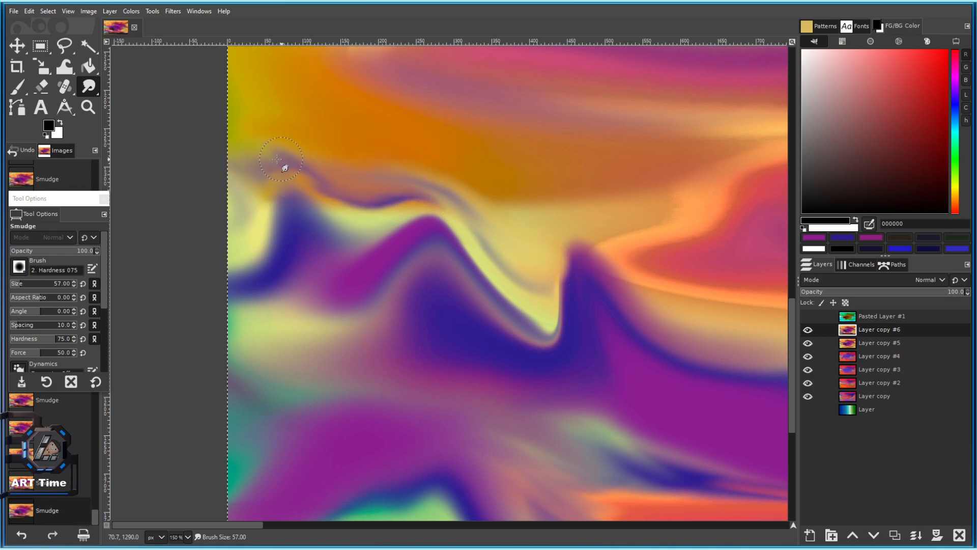
drag(452, 194, 271, 147)
mouse_move(403, 201)
mouse_down()
mouse_move(407, 218)
mouse_move(371, 273)
mouse_move(389, 196)
mouse_move(312, 203)
mouse_move(375, 221)
mouse_move(267, 128)
mouse_up()
Smudge the orange rim above the yellow area into the pink with short wavy strokes.
ctrl+scroll(305, 163, down, 3)
ctrl+scroll(373, 230, up, 3)
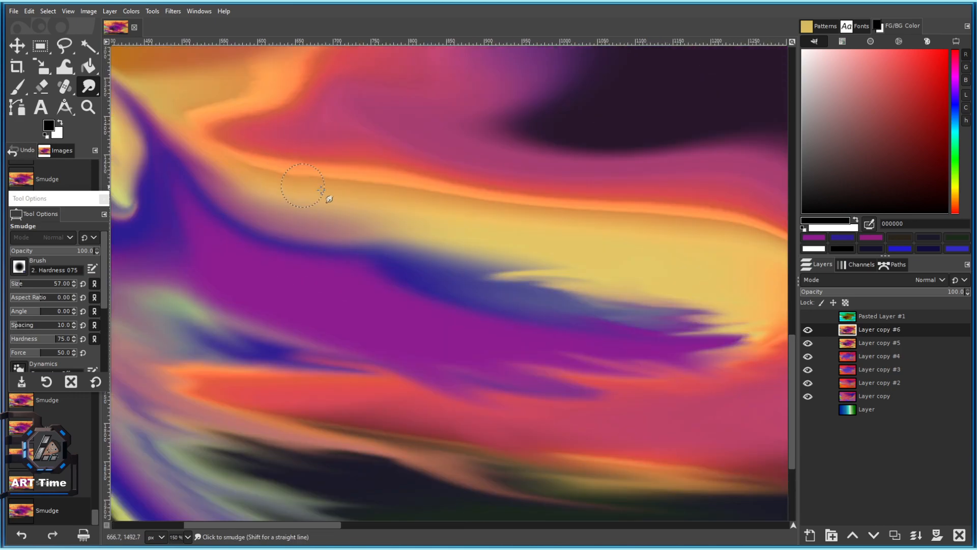
drag(435, 191, 464, 194)
drag(443, 190, 302, 153)
drag(308, 153, 501, 177)
mouse_move(369, 156)
mouse_down()
mouse_move(621, 189)
mouse_move(421, 129)
mouse_up()
drag(440, 140, 615, 216)
drag(503, 195, 558, 208)
mouse_move(425, 238)
mouse_down()
mouse_move(535, 219)
mouse_move(557, 225)
mouse_up()
Soften the thin orange ribbon below the dark shape and blend its end into the pink with the Smudge tool.
scroll(456, 286, up, 2)
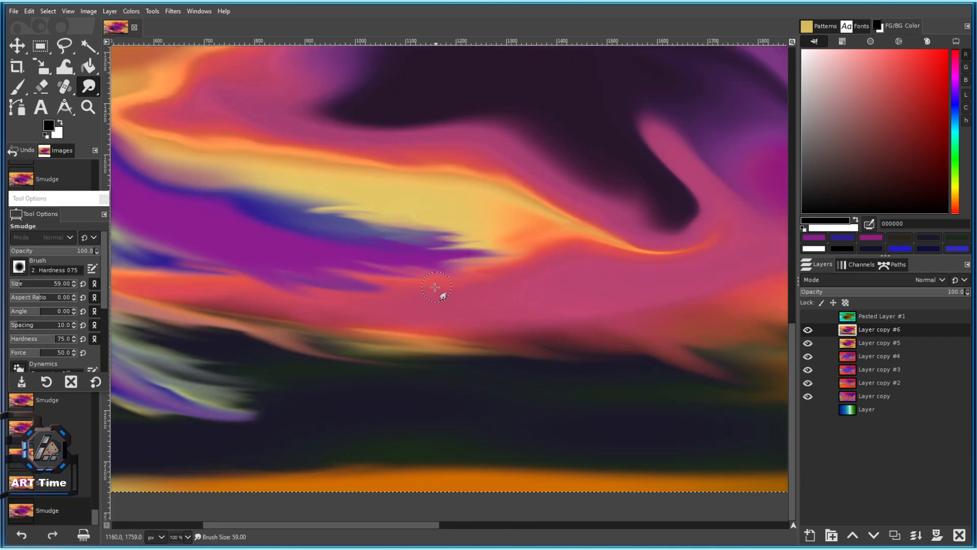
scroll(452, 246, right, 3)
scroll(373, 205, up, 2)
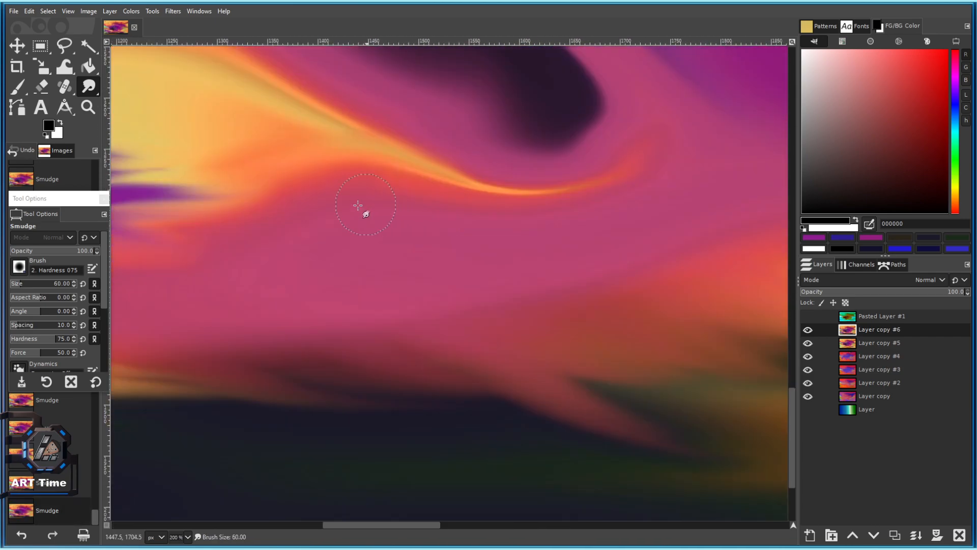
mouse_move(394, 161)
mouse_down()
mouse_move(320, 190)
mouse_move(471, 228)
mouse_up()
drag(386, 215, 543, 212)
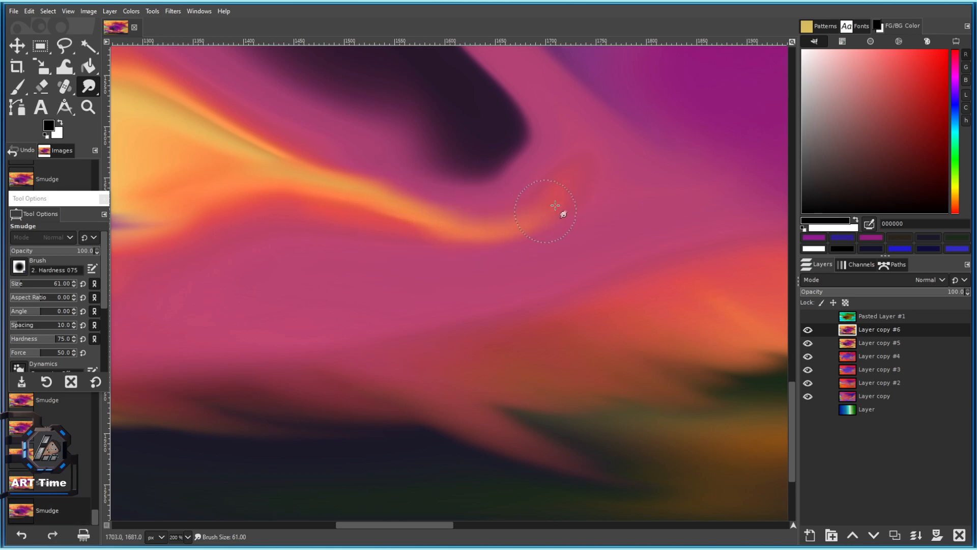
Increase the Smudge size to 62 and blend the pink area into the orange and red patch above the dark foreground.
scroll(572, 231, right, 3)
scroll(535, 196, down, 2)
scroll(550, 200, left, 3)
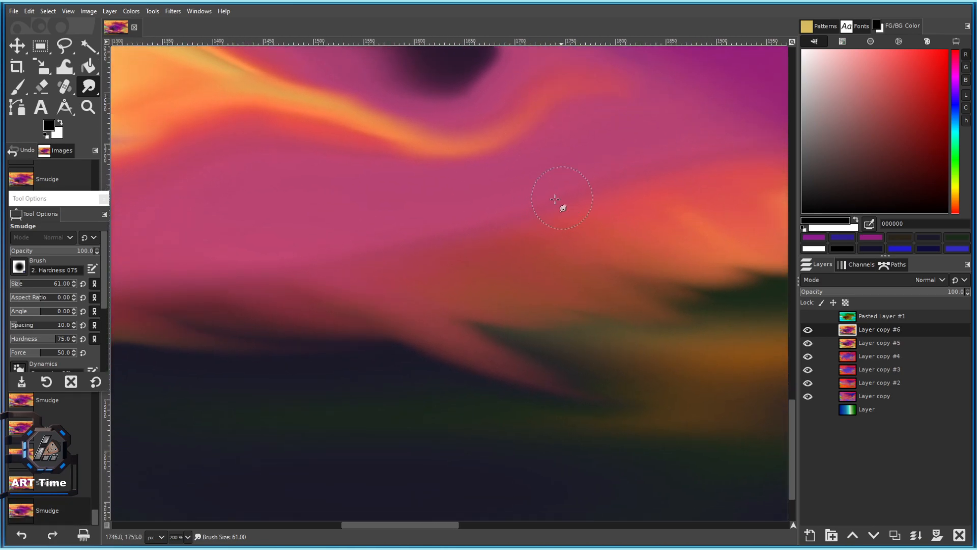
key(bracketright)
scroll(344, 253, right, 3)
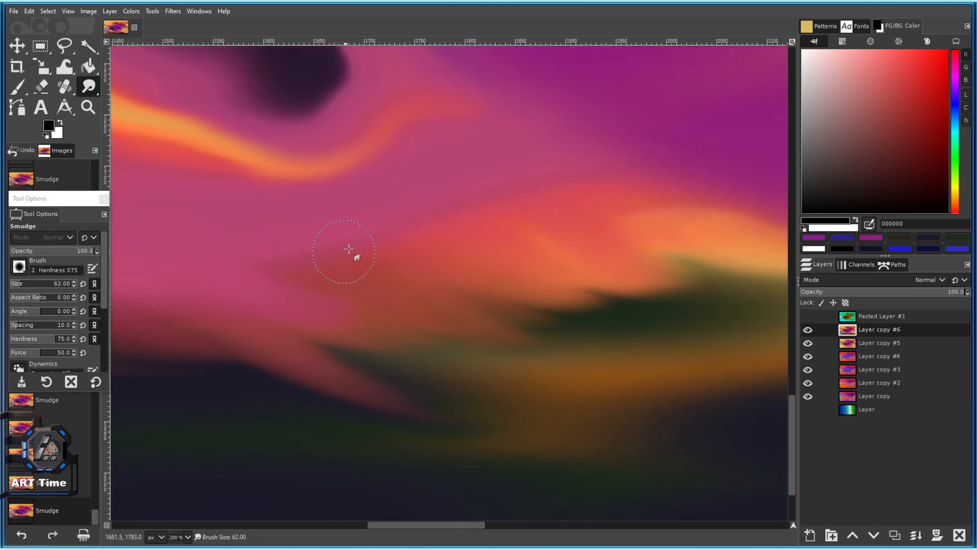
drag(306, 235, 338, 266)
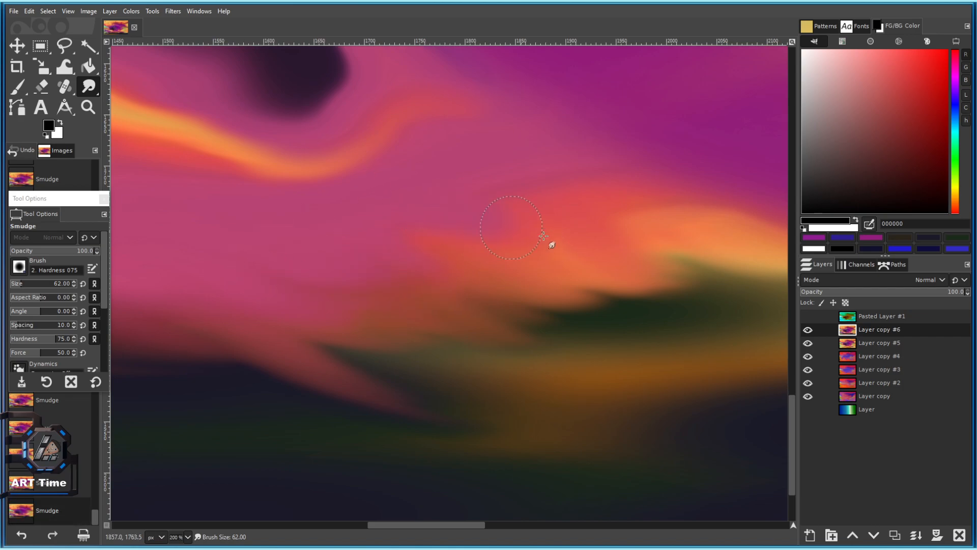
scroll(524, 267, up, 2)
scroll(446, 267, right, 2)
scroll(381, 219, down, 4)
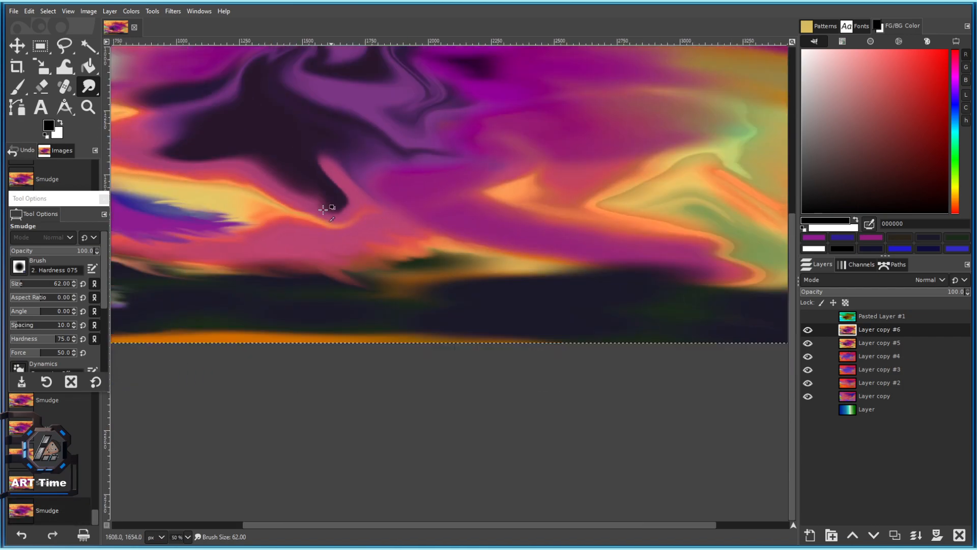
Smudge pink streaks into the dark central shape's lower arm, raising the brush size to 63.
drag(349, 216, 519, 279)
scroll(530, 257, up, 3)
drag(410, 173, 571, 229)
mouse_move(571, 229)
mouse_down()
mouse_move(466, 190)
mouse_move(580, 229)
mouse_move(397, 177)
mouse_up()
scroll(397, 176, right, 3)
key(bracketright)
mouse_move(519, 228)
mouse_down()
mouse_move(320, 190)
mouse_move(303, 122)
mouse_up()
drag(285, 239, 197, 213)
scroll(285, 209, down, 1)
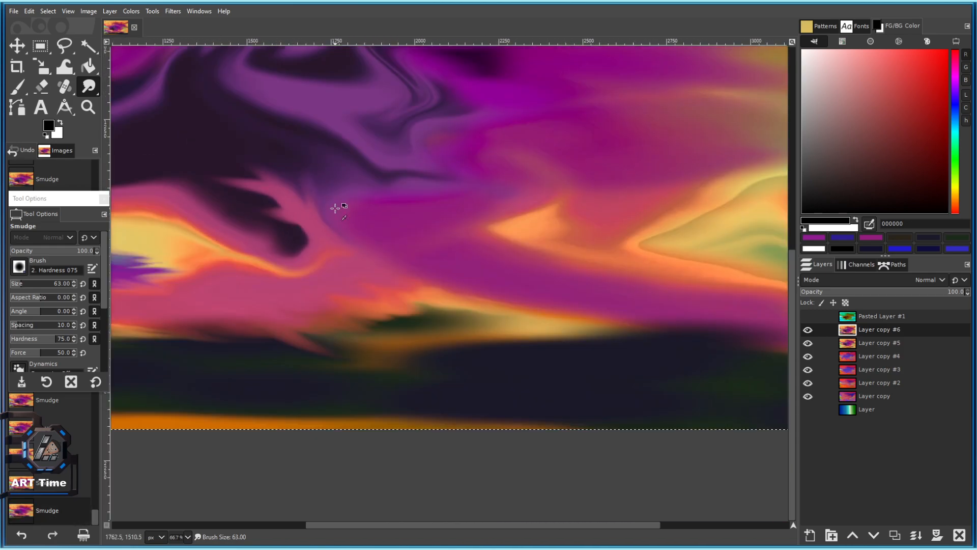
Lengthen the pink streaks along the dark central shape's lower edge and blend its border with the purple area.
scroll(310, 215, up, 2)
drag(285, 208, 539, 244)
key(bracketleft)
mouse_move(469, 221)
mouse_down()
mouse_move(320, 206)
mouse_move(355, 217)
mouse_move(129, 150)
mouse_move(444, 198)
mouse_move(204, 164)
mouse_up()
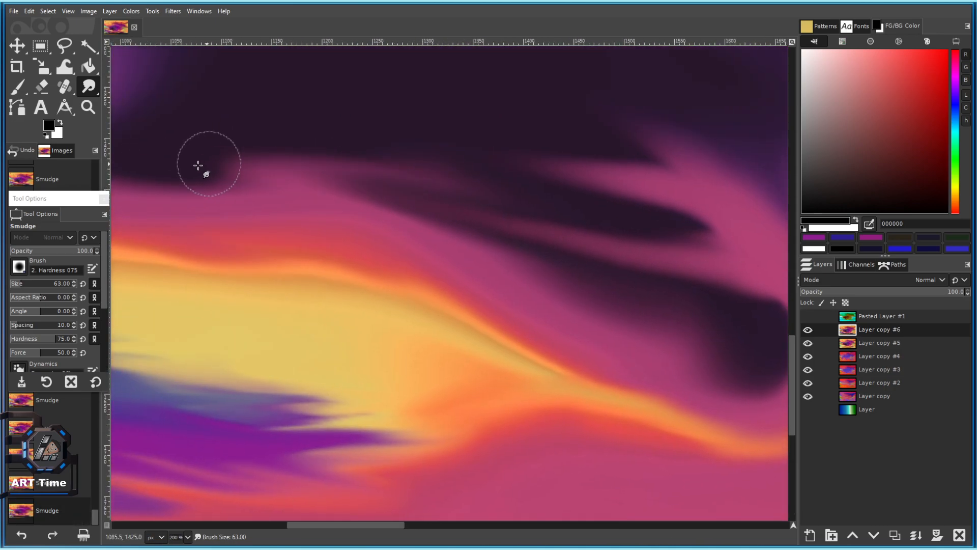
scroll(312, 185, down, 3)
scroll(430, 216, up, 1)
drag(435, 216, 259, 207)
scroll(312, 253, up, 2)
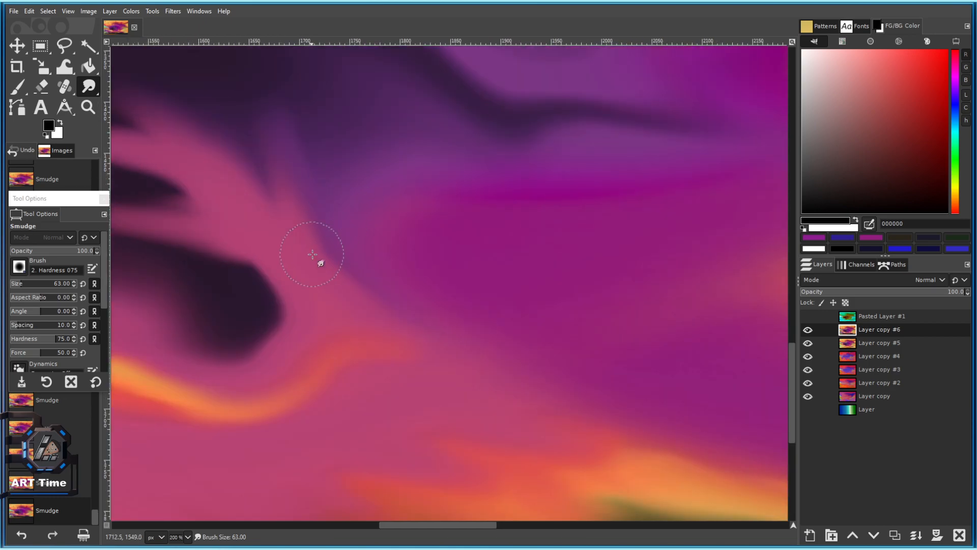
Smudge the pink area beside the dark shape's lower arm into long streaks across the neighbouring purple and save the image.
mouse_move(402, 310)
mouse_down()
mouse_move(489, 335)
mouse_move(707, 358)
mouse_up()
drag(553, 336, 707, 381)
mouse_move(616, 327)
mouse_down()
mouse_move(667, 317)
mouse_move(447, 203)
mouse_up()
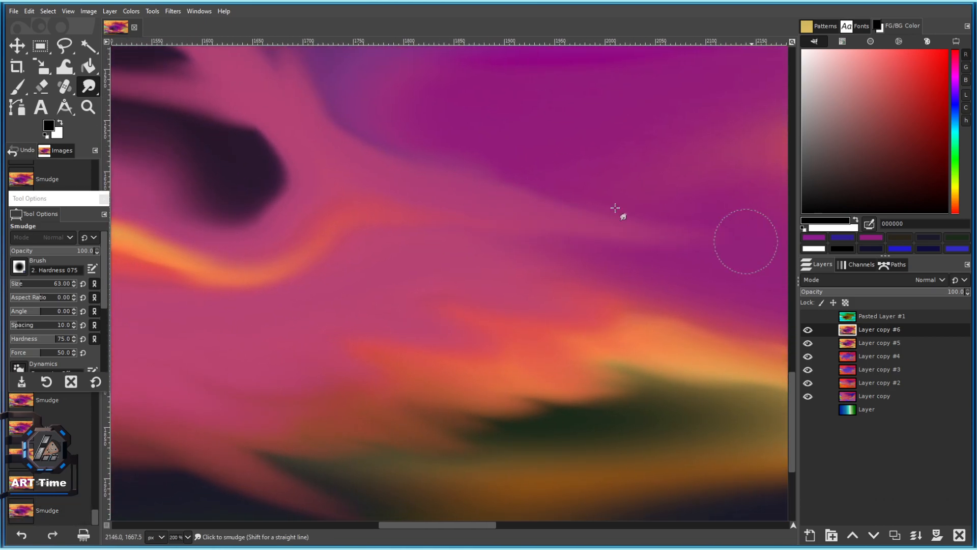
drag(654, 212, 299, 203)
scroll(472, 253, down, 3)
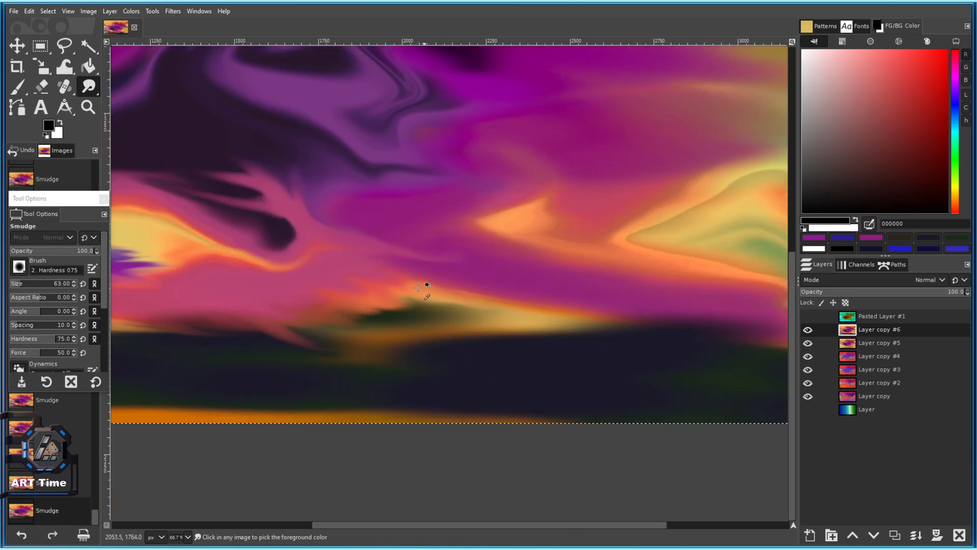
scroll(422, 275, up, 3)
scroll(565, 277, down, 5)
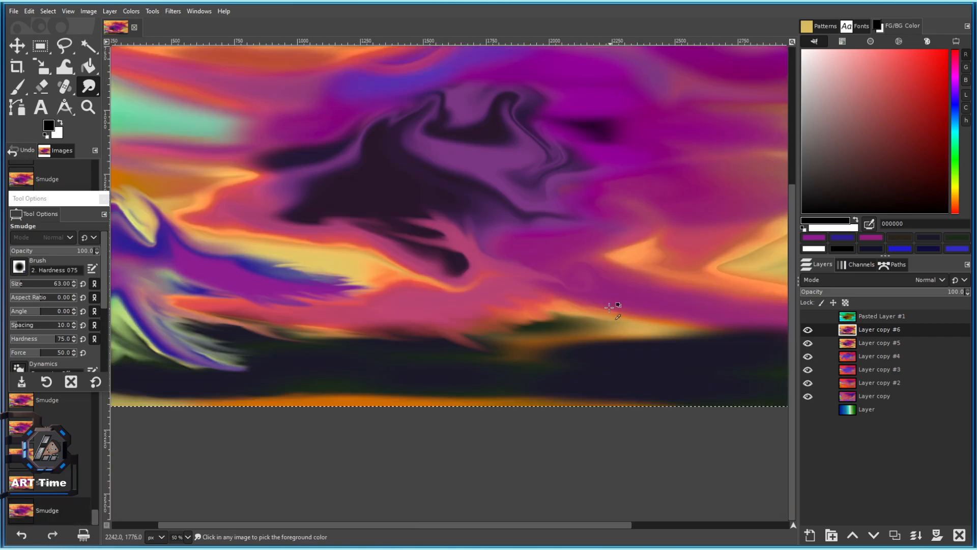
key(ctrl+s)
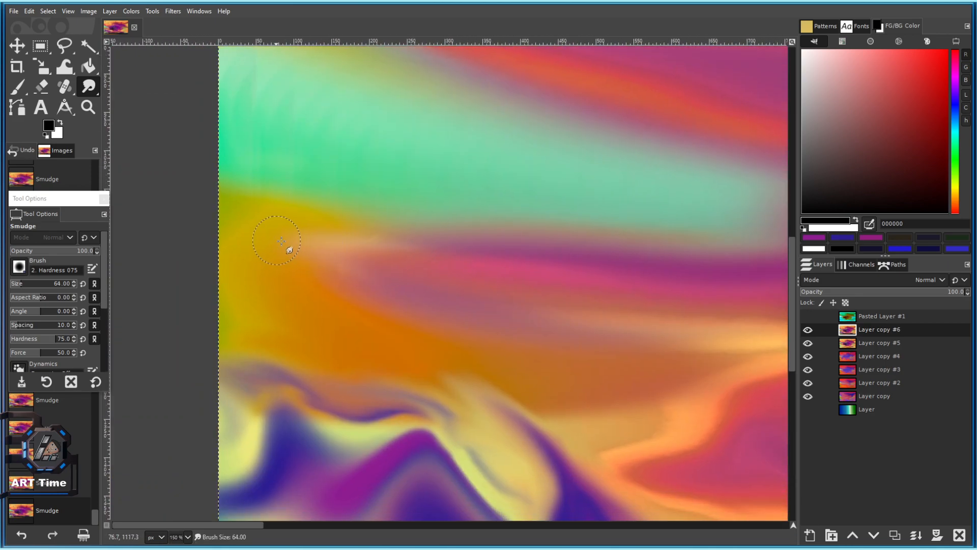
Blend the pink streak below the green band into the yellow-orange area near the canvas's left edge with Smudge size 64.
drag(418, 253, 299, 243)
drag(377, 253, 262, 233)
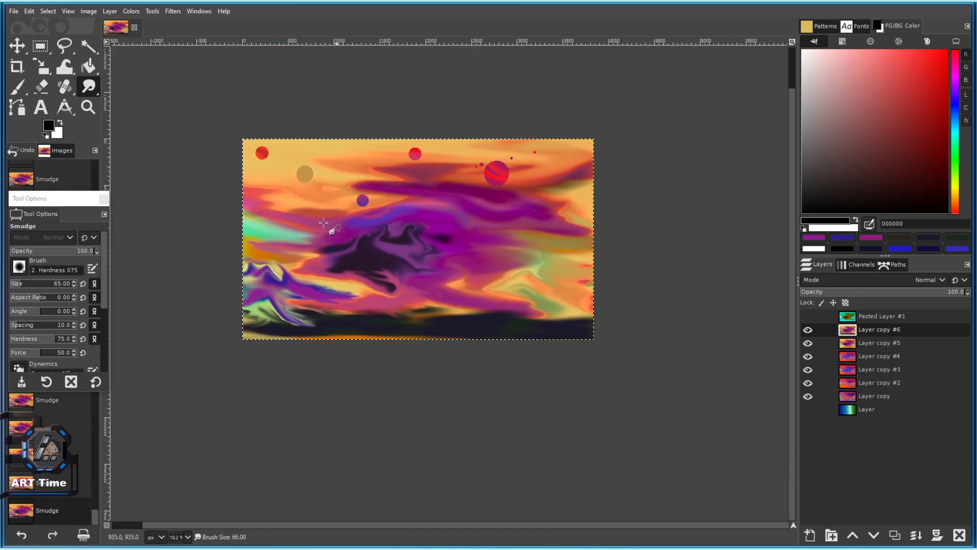
Smudge the green patch above the yellow peak leftward into feathered streaks over the magenta area with brush size 66.
scroll(438, 214, up, 4)
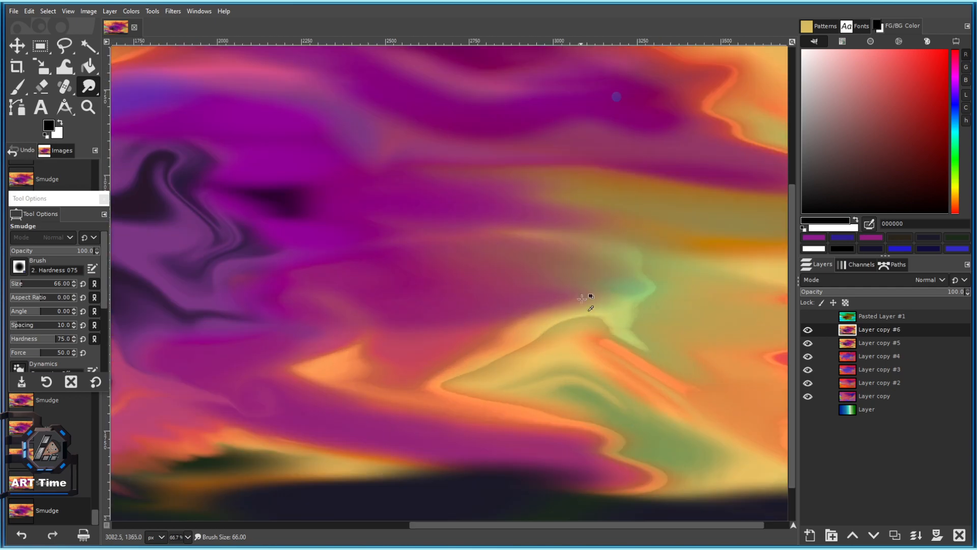
mouse_move(673, 300)
mouse_down()
mouse_move(609, 293)
mouse_move(652, 288)
mouse_move(524, 279)
mouse_up()
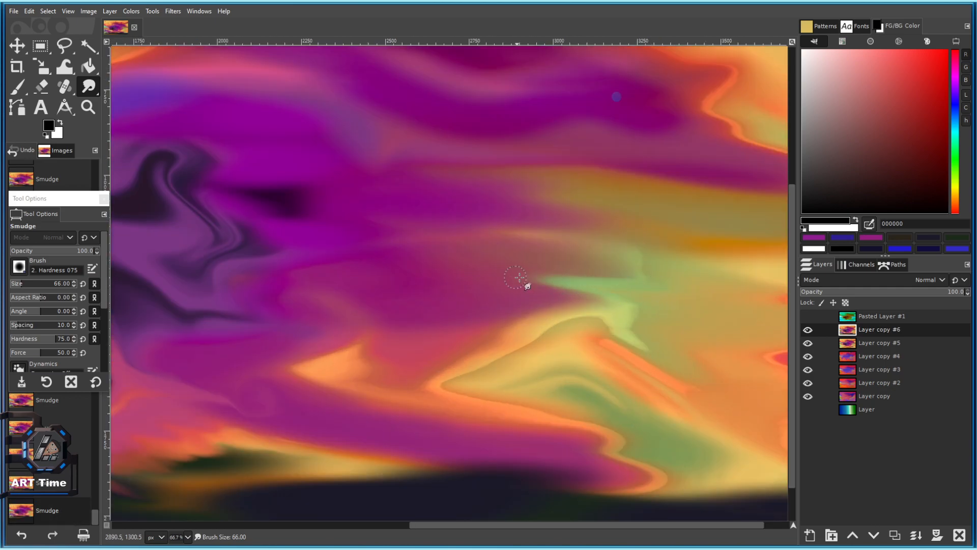
mouse_move(584, 275)
mouse_down()
mouse_move(529, 263)
mouse_move(466, 280)
mouse_move(613, 278)
mouse_move(514, 293)
mouse_move(413, 285)
mouse_up()
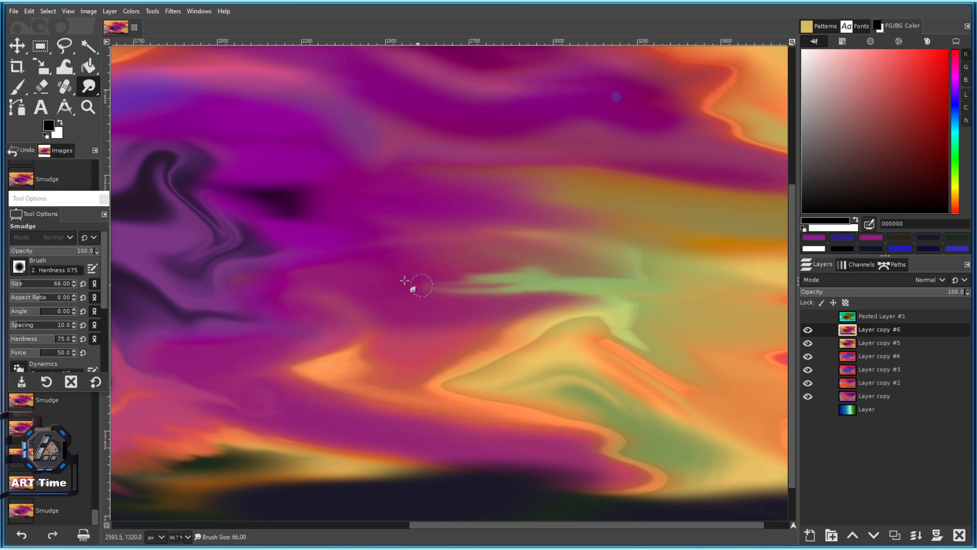
mouse_move(543, 279)
mouse_down()
mouse_move(465, 265)
mouse_move(428, 247)
mouse_up()
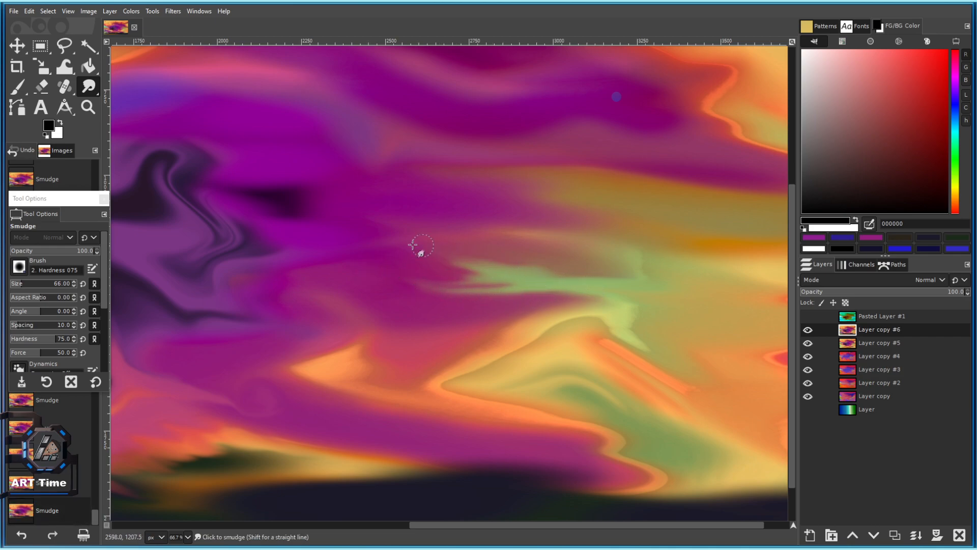
key(ctrl+z)
Smudge yellow-orange streaks from the peak's left slope into the magenta area and set the brush size to 67.
mouse_move(583, 307)
mouse_down()
mouse_move(532, 310)
mouse_move(460, 354)
mouse_move(401, 342)
mouse_up()
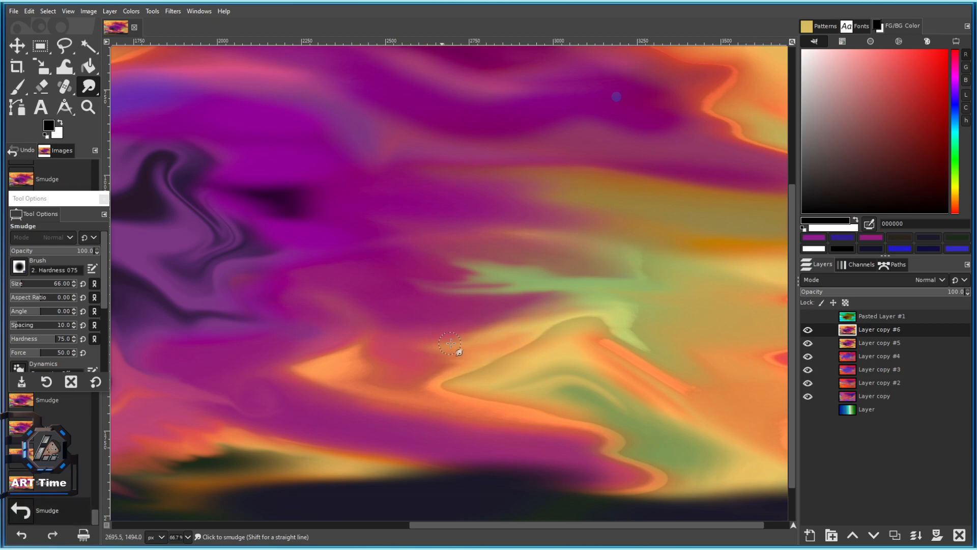
scroll(460, 344, up, 2)
scroll(319, 284, down, 1)
scroll(319, 284, up, 2)
key(bracketright)
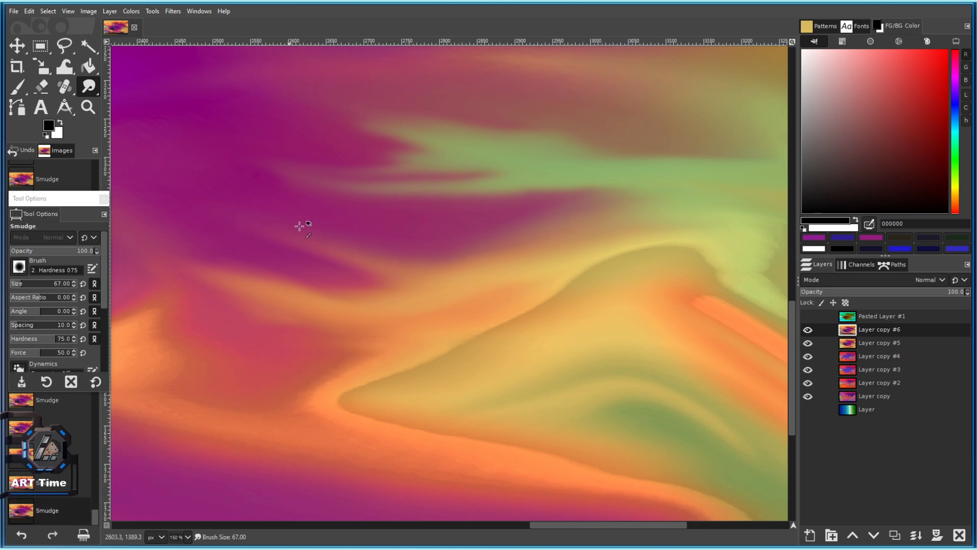
Pull the small orange patch left of the yellow peak outward into pointed, star-like streaks with the Smudge tool.
drag(275, 224, 571, 233)
mouse_move(471, 286)
mouse_down()
mouse_move(277, 277)
mouse_move(273, 306)
mouse_move(397, 278)
mouse_up()
mouse_move(371, 345)
mouse_down()
mouse_move(566, 216)
mouse_move(544, 278)
mouse_move(385, 274)
mouse_up()
drag(484, 289, 374, 285)
drag(512, 310, 423, 252)
mouse_move(494, 235)
mouse_down()
mouse_move(312, 251)
mouse_move(445, 254)
mouse_move(252, 252)
mouse_move(430, 274)
mouse_move(331, 285)
mouse_up()
mouse_move(470, 254)
mouse_down()
mouse_move(564, 281)
mouse_move(616, 331)
mouse_up()
mouse_move(585, 315)
mouse_down()
mouse_move(558, 295)
mouse_move(398, 242)
mouse_up()
drag(397, 242, 485, 260)
Smudge curved streaks from the orange patch's right and lower sides into the purple and pink areas.
scroll(519, 252, down, 2)
scroll(340, 237, up, 1)
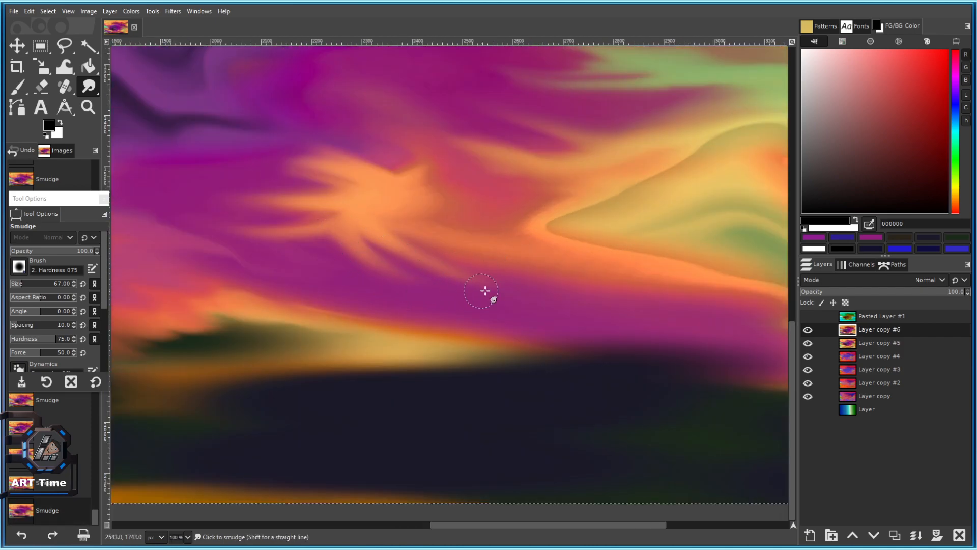
drag(404, 253, 504, 283)
drag(355, 247, 460, 295)
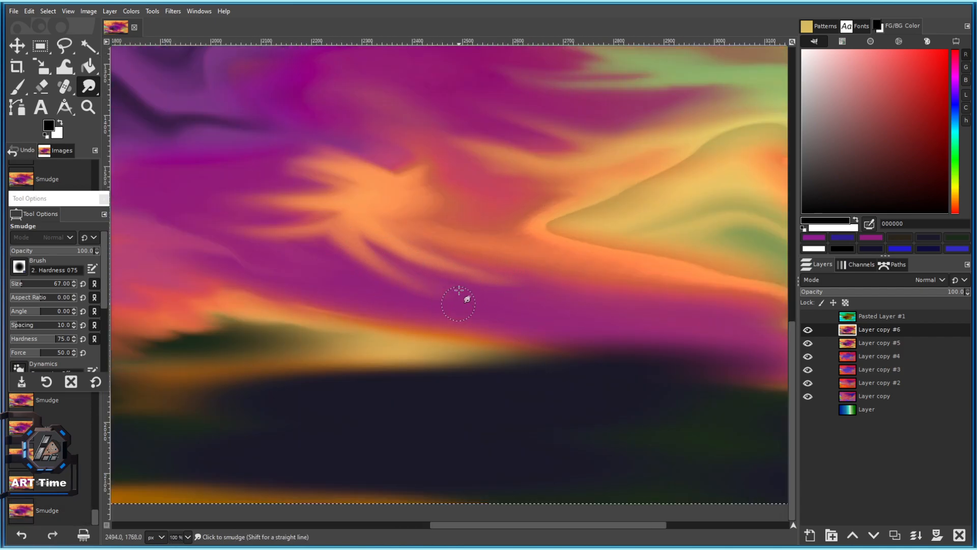
scroll(509, 274, up, 2)
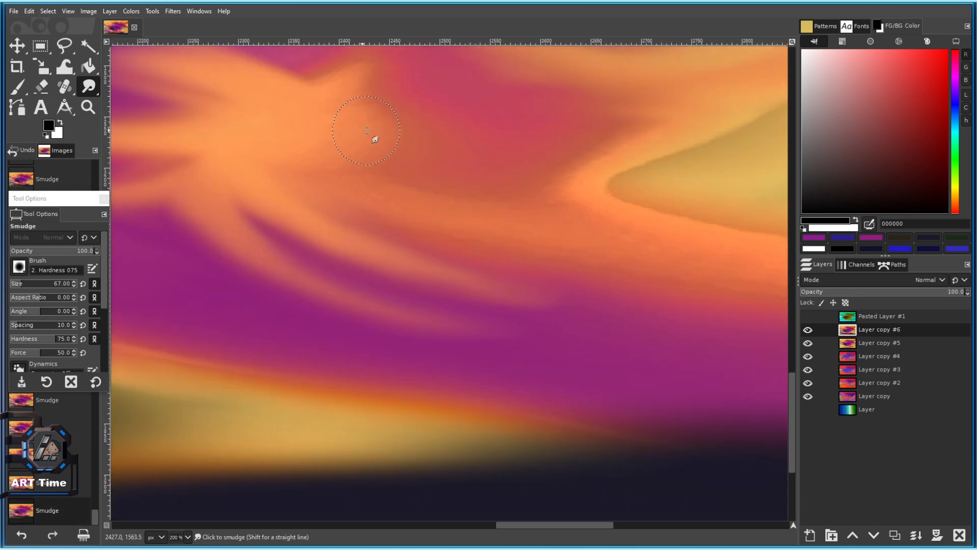
drag(389, 149, 438, 166)
mouse_move(391, 157)
mouse_down()
mouse_move(499, 177)
mouse_move(459, 183)
mouse_move(548, 264)
mouse_up()
scroll(447, 173, down, 1)
drag(413, 174, 621, 197)
Reduce the Smudge brush size to 62 and save the image.
scroll(531, 184, down, 4)
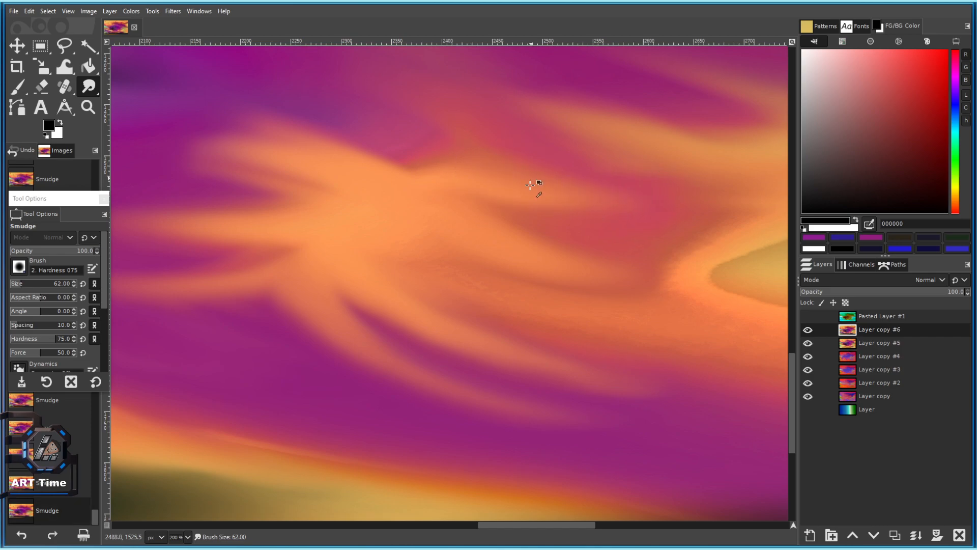
scroll(529, 188, down, 3)
key(ctrl+s)
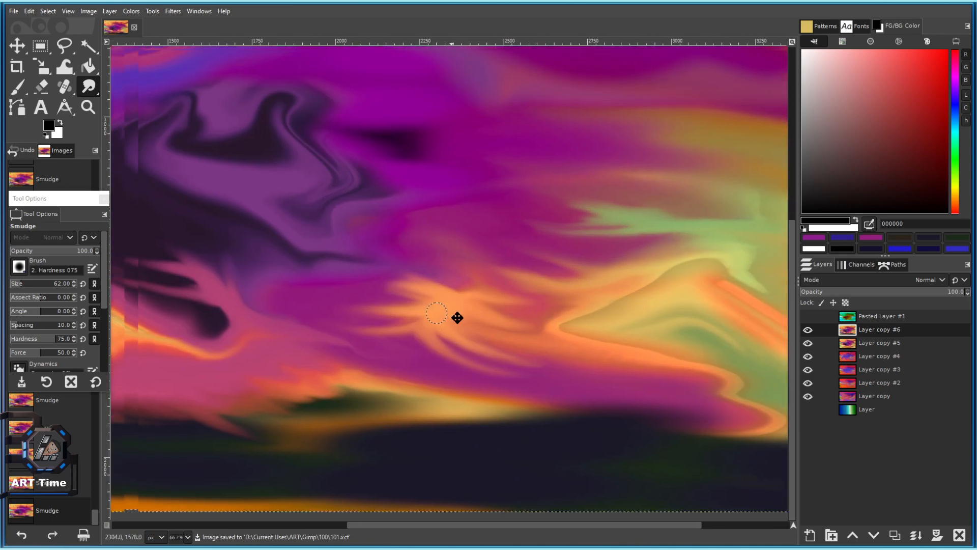
Lengthen the orange patch's left streaks toward the dark central shape with the Smudge tool.
scroll(474, 306, up, 2)
mouse_move(474, 306)
mouse_down()
mouse_move(428, 279)
mouse_move(216, 275)
mouse_up()
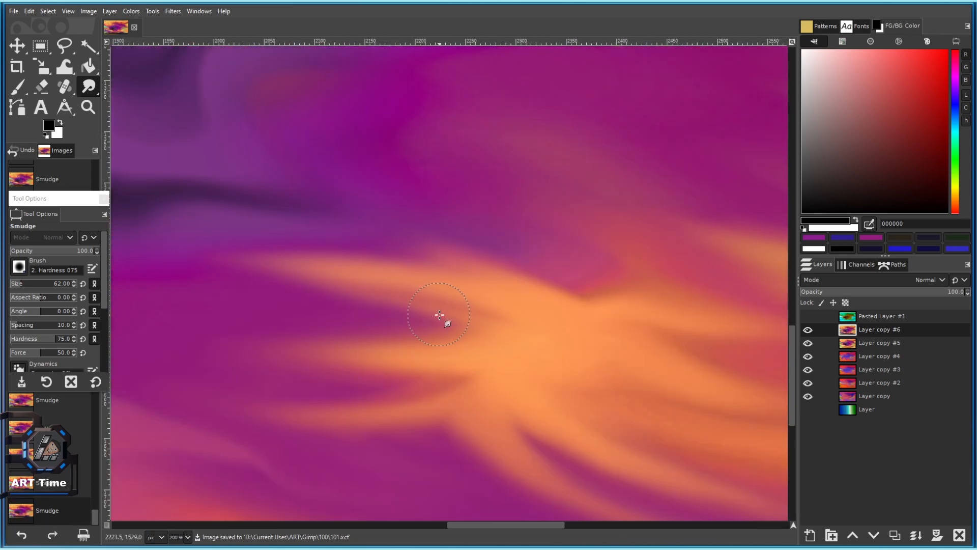
drag(439, 314, 311, 300)
drag(475, 322, 311, 297)
drag(447, 336, 318, 330)
drag(444, 356, 216, 332)
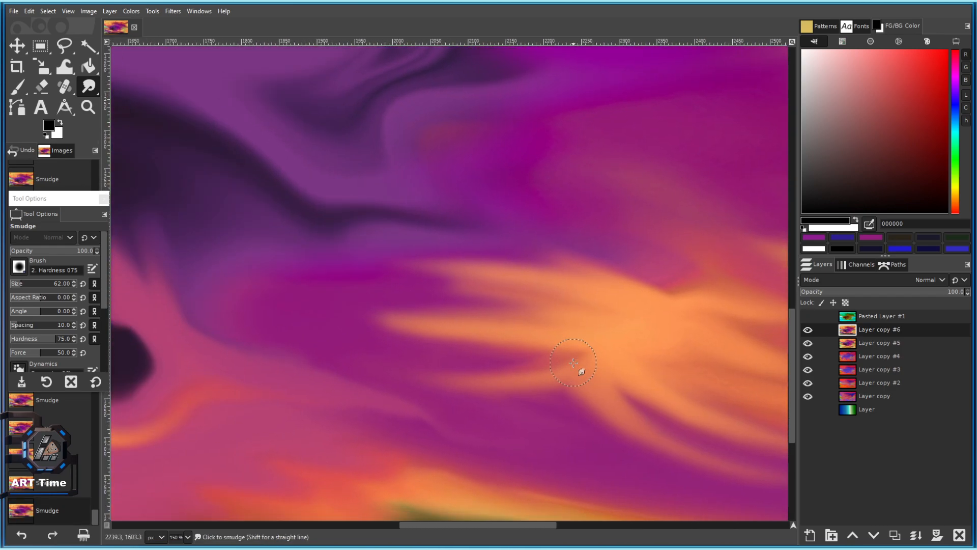
drag(580, 371, 416, 358)
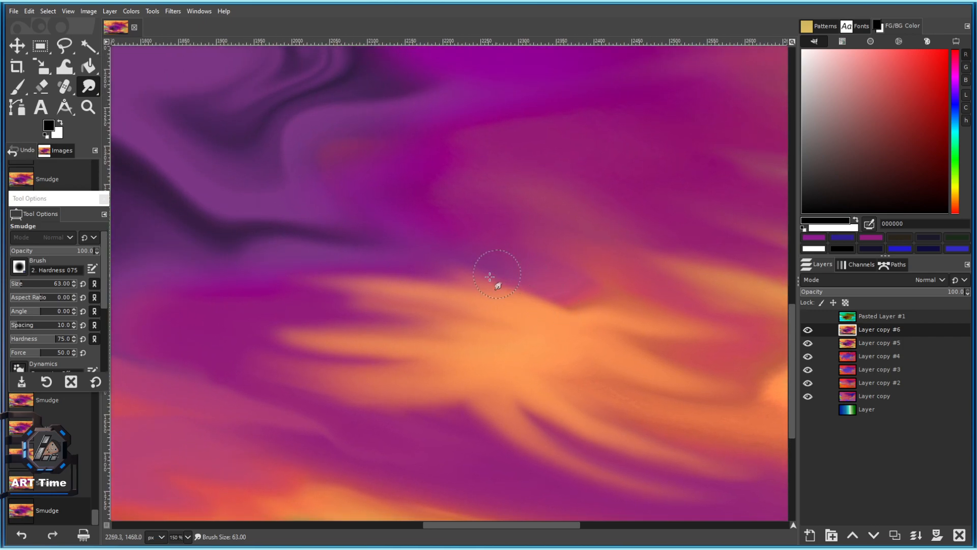
Extend and fill the orange patch's left side with longer feathered streaks into the purple using brush size 63.
mouse_move(490, 277)
mouse_down()
mouse_move(374, 266)
mouse_move(251, 276)
mouse_up()
drag(425, 315, 308, 308)
drag(354, 325, 239, 310)
drag(330, 343, 232, 326)
drag(417, 357, 274, 354)
drag(349, 350, 249, 349)
drag(376, 385, 259, 366)
Smudge the orange patch's underside into streaks toward the lower right and add one pointing down into the purple.
drag(418, 392, 531, 450)
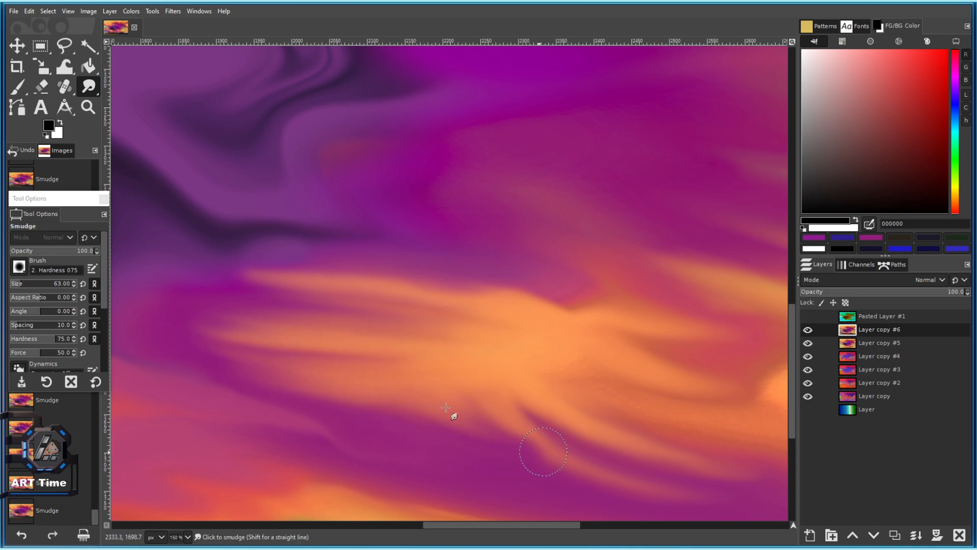
drag(472, 412, 564, 451)
drag(491, 422, 593, 450)
mouse_move(518, 436)
mouse_down()
mouse_move(399, 310)
mouse_move(600, 385)
mouse_up()
drag(454, 320, 502, 336)
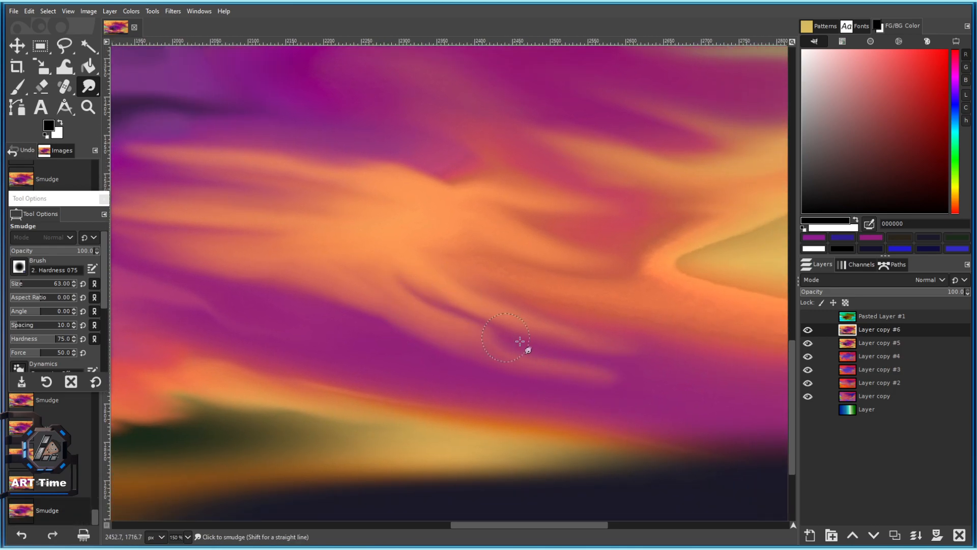
drag(402, 276, 608, 327)
drag(445, 264, 595, 266)
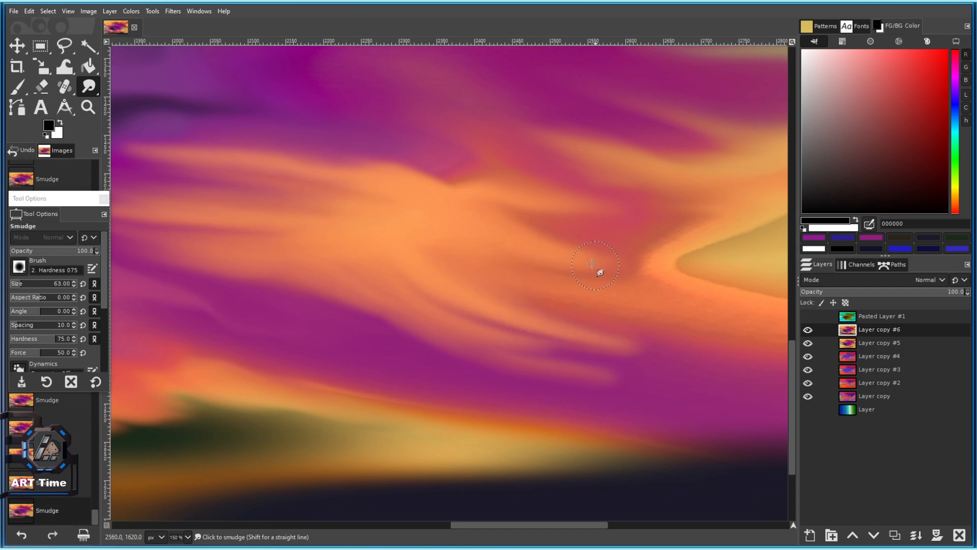
drag(309, 288, 280, 346)
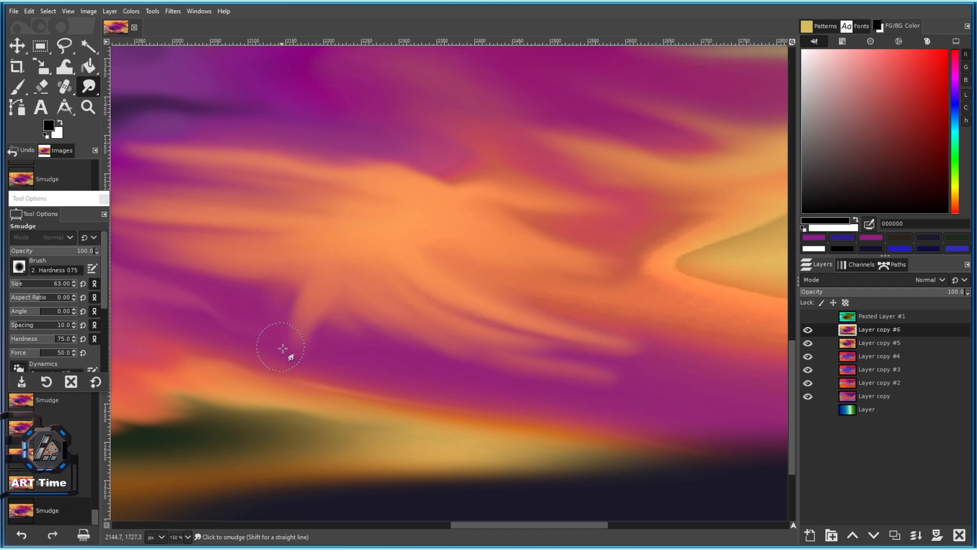
Smudge the tan and orange band below the purple area into pointed streaks across the dark foreground.
key(shift+ctrl+j)
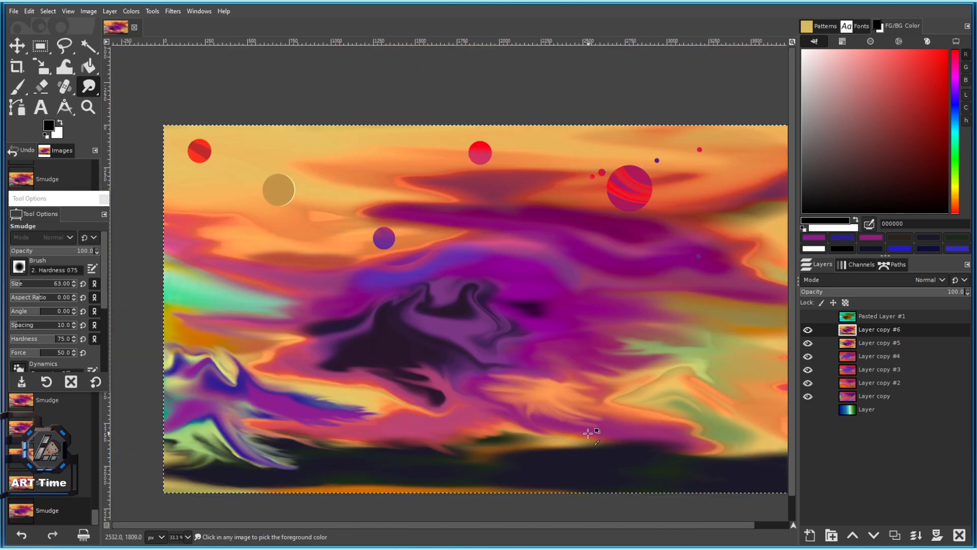
key(1)
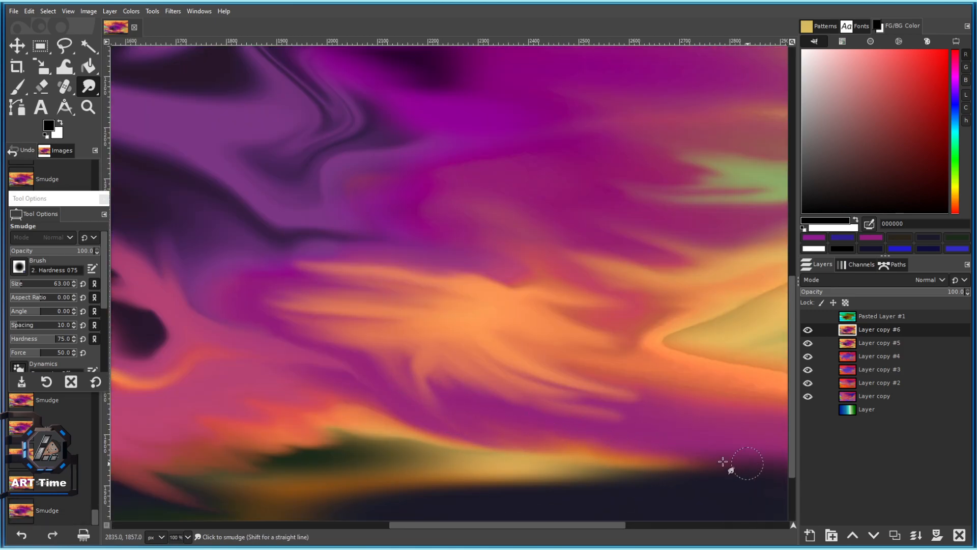
drag(743, 465, 484, 343)
drag(420, 346, 509, 377)
mouse_move(324, 339)
mouse_down()
mouse_move(478, 410)
mouse_move(444, 397)
mouse_up()
drag(293, 351, 429, 406)
drag(323, 376, 447, 402)
Pull brown-orange streaks from the band's left part down into the dark foreground and save the image.
drag(204, 361, 305, 413)
mouse_move(178, 371)
mouse_down()
mouse_move(246, 397)
mouse_move(394, 378)
mouse_up()
drag(278, 353, 436, 416)
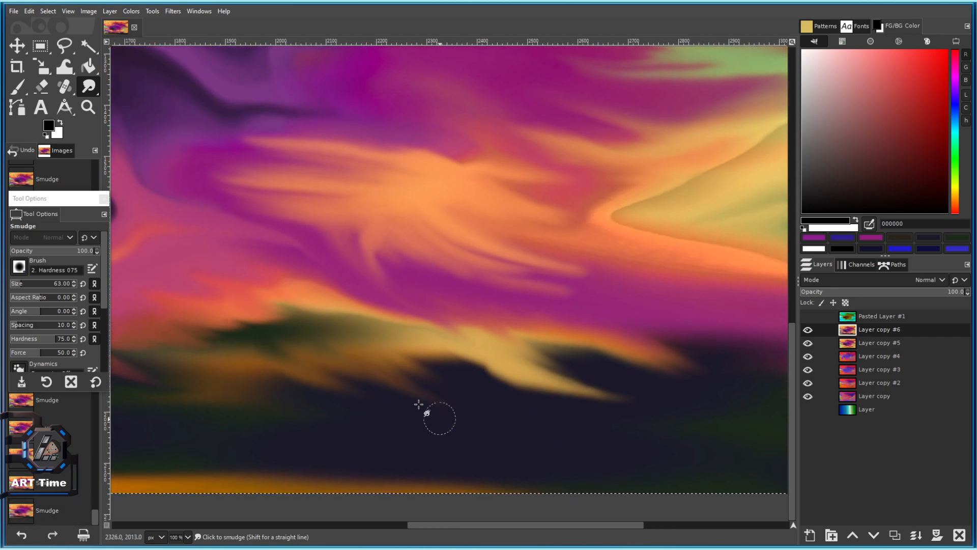
drag(262, 369, 374, 445)
ctrl+scroll(494, 433, down, 5)
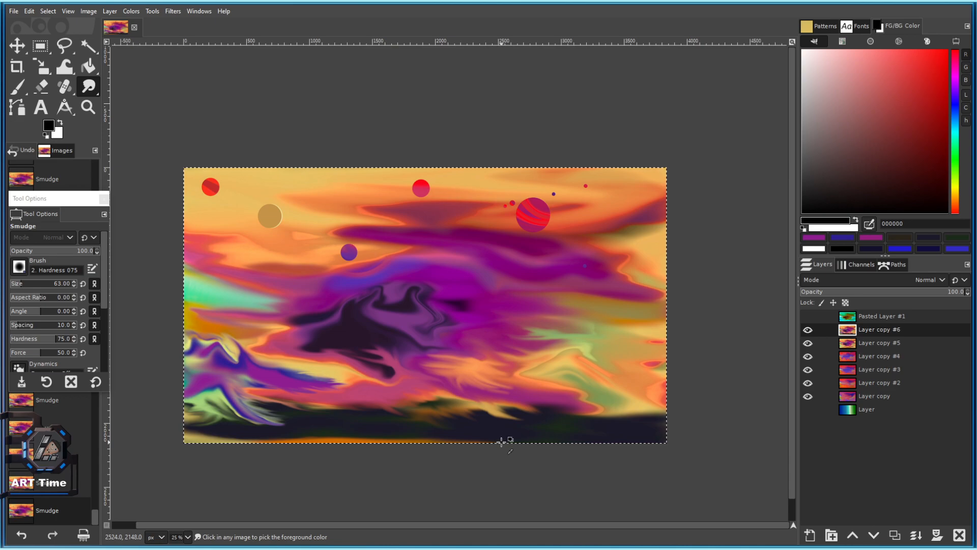
scroll(359, 270, down, 3)
key(ctrl+s)
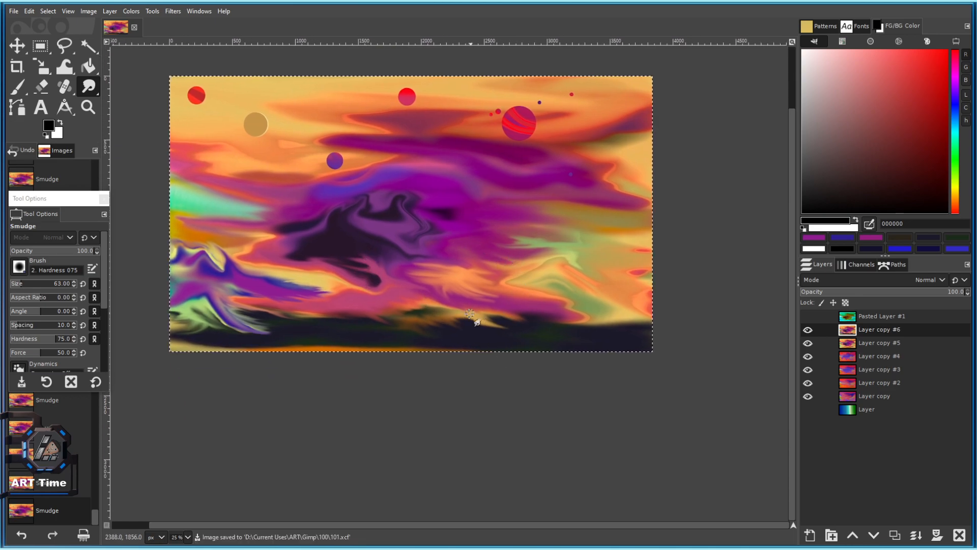
Increase the Smudge size to 71 and push the dark foreground over part of the orange strip along the bottom edge.
ctrl+scroll(472, 313, up, 3)
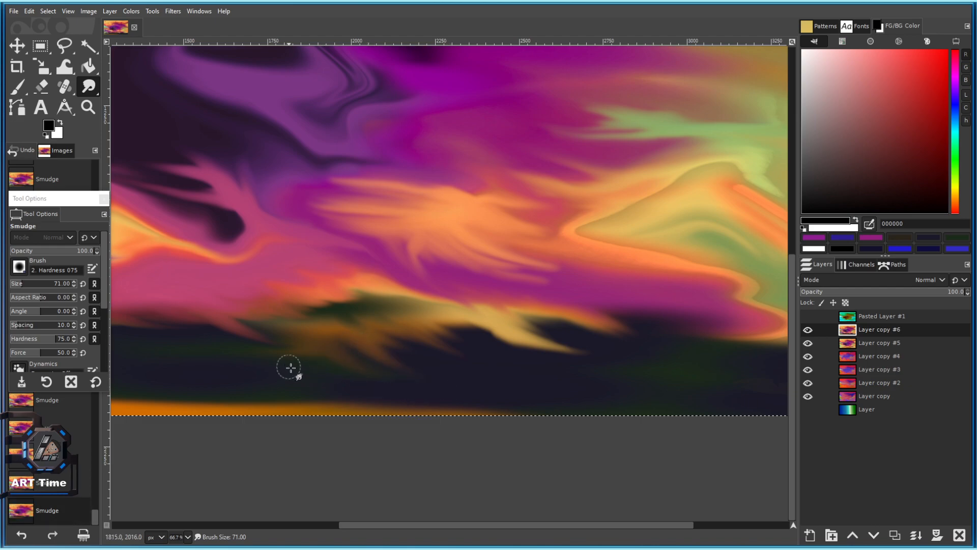
drag(287, 366, 360, 405)
drag(415, 425, 392, 413)
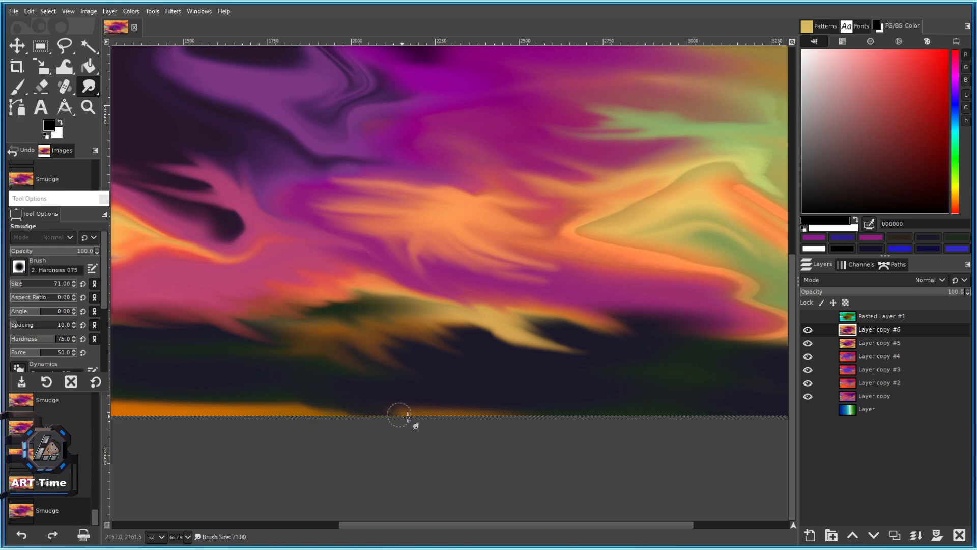
ctrl+scroll(371, 407, up, 2)
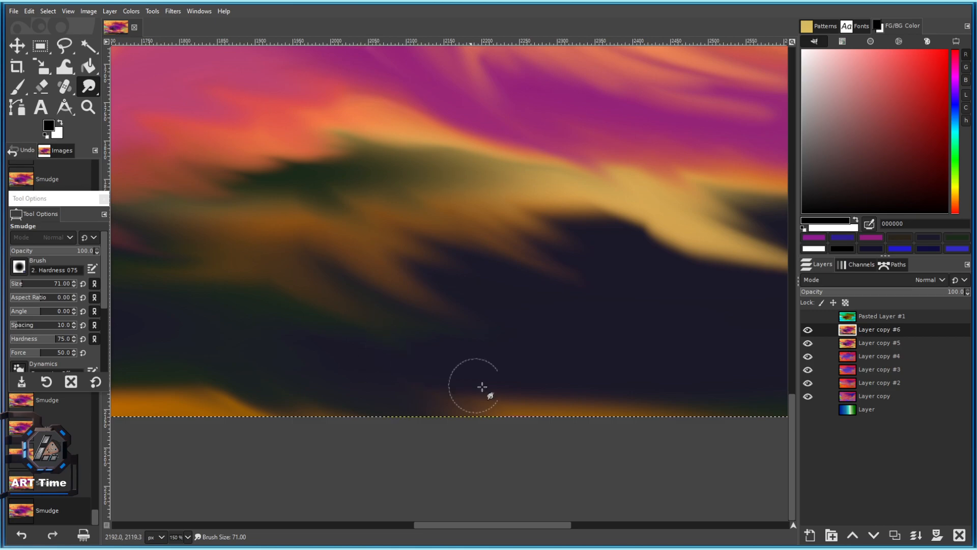
Smudge further tan and brown feathered streaks into the dark foreground below the orange patch and save the image.
scroll(481, 381, right, 3)
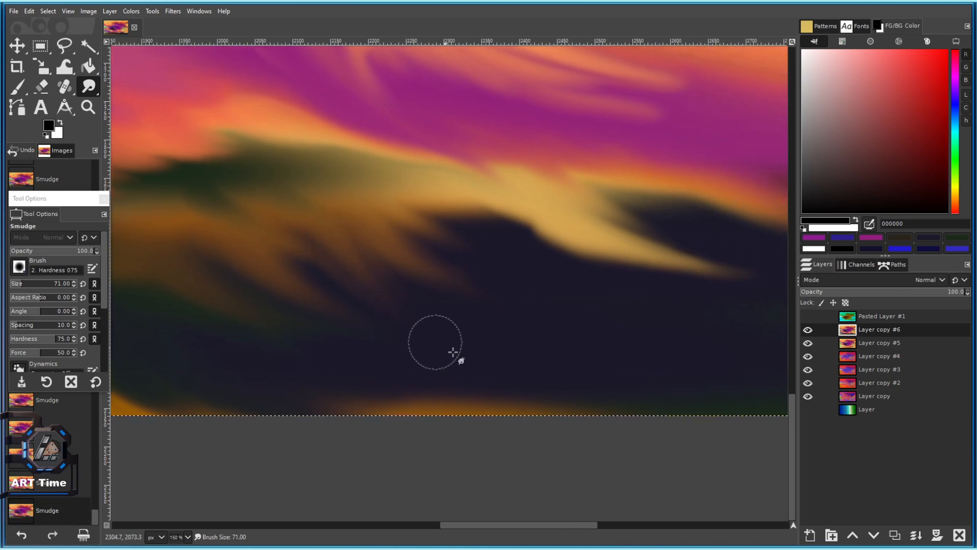
mouse_move(430, 210)
mouse_down()
mouse_move(552, 281)
mouse_move(515, 266)
mouse_move(405, 270)
mouse_move(466, 381)
mouse_up()
mouse_move(562, 271)
mouse_down()
mouse_move(419, 253)
mouse_move(485, 259)
mouse_up()
mouse_move(383, 211)
mouse_down()
mouse_move(468, 270)
mouse_move(488, 296)
mouse_up()
drag(384, 256, 490, 304)
scroll(491, 305, down, 5)
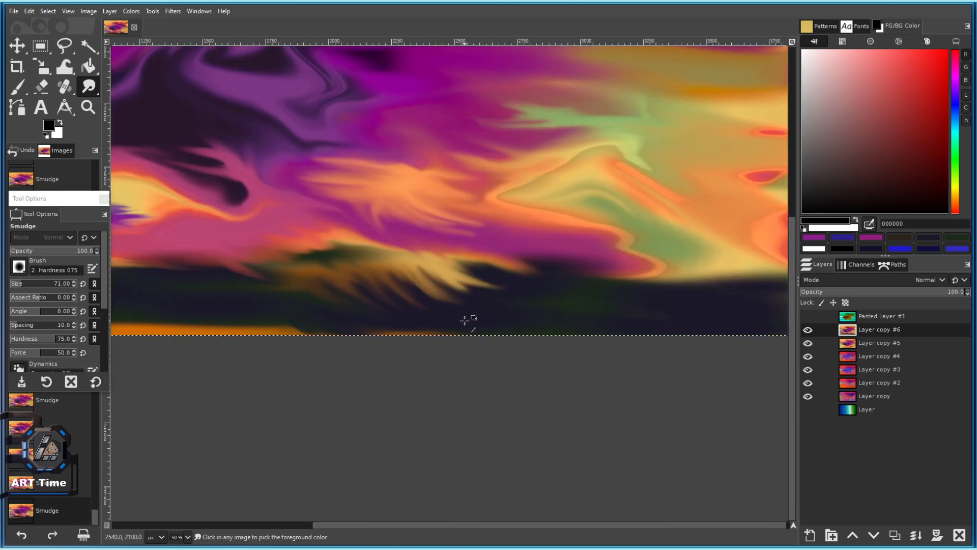
key(ctrl+s)
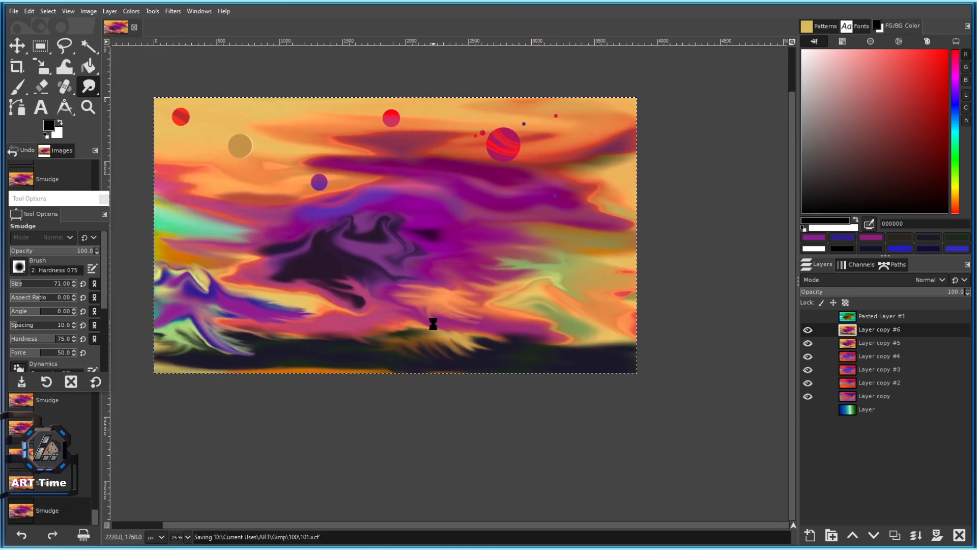
scroll(497, 338, up, 3)
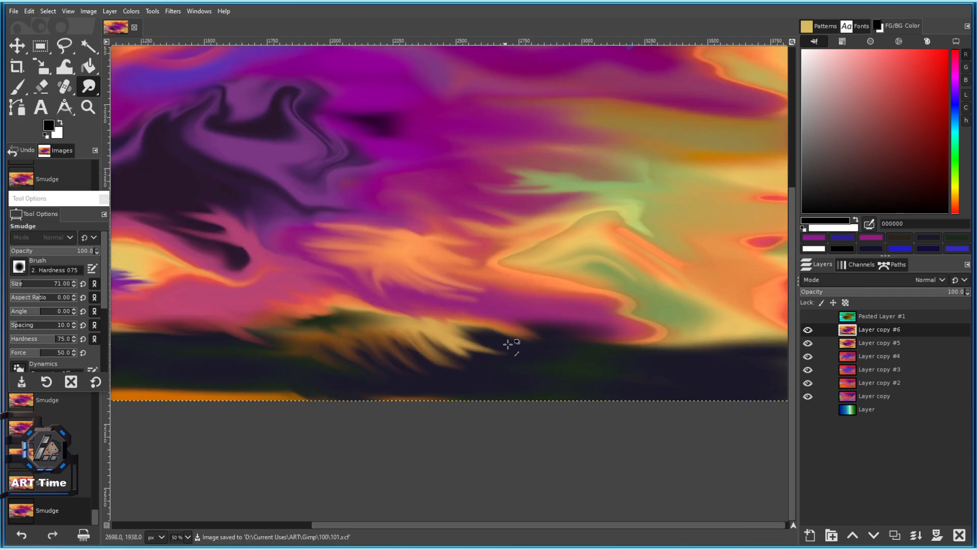
Increase the Smudge size to 76 and pull long orange, magenta and tan streaks into the dark foreground near the canvas's lower-right corner.
drag(452, 270, 531, 304)
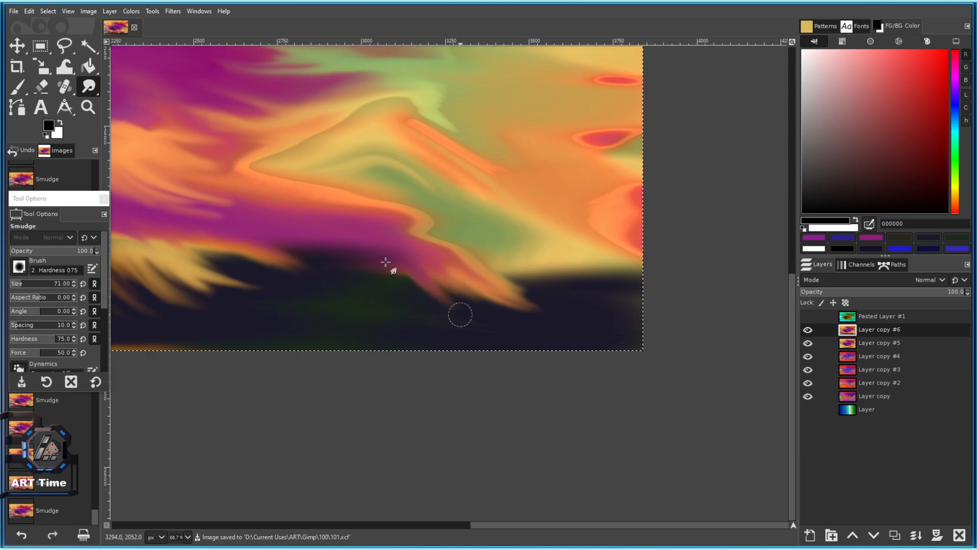
scroll(418, 281, up, 1)
key(bracketright)
key(bracketright)
key(bracketright)
key(bracketright)
key(bracketright)
mouse_move(375, 262)
mouse_down()
mouse_move(444, 317)
mouse_move(618, 334)
mouse_move(454, 314)
mouse_up()
drag(341, 298, 482, 338)
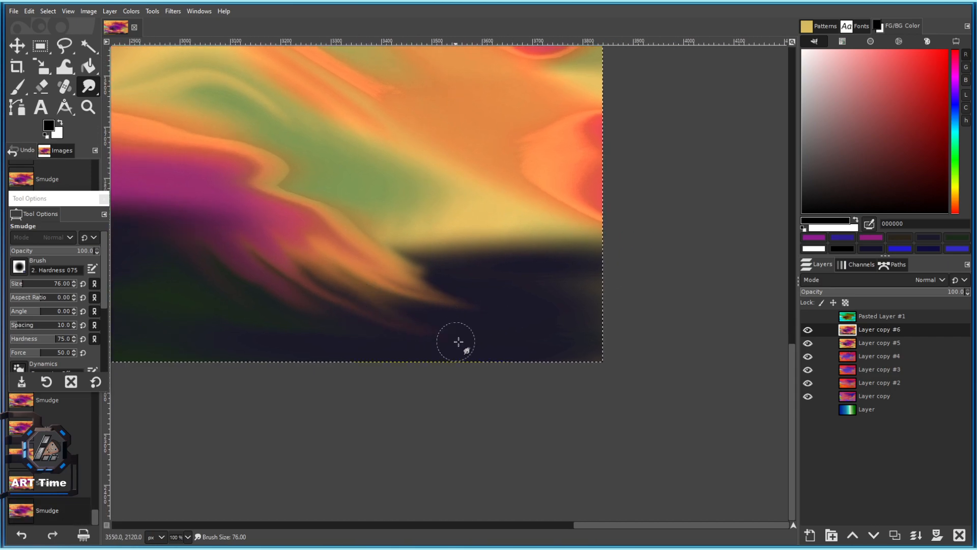
drag(410, 276, 521, 300)
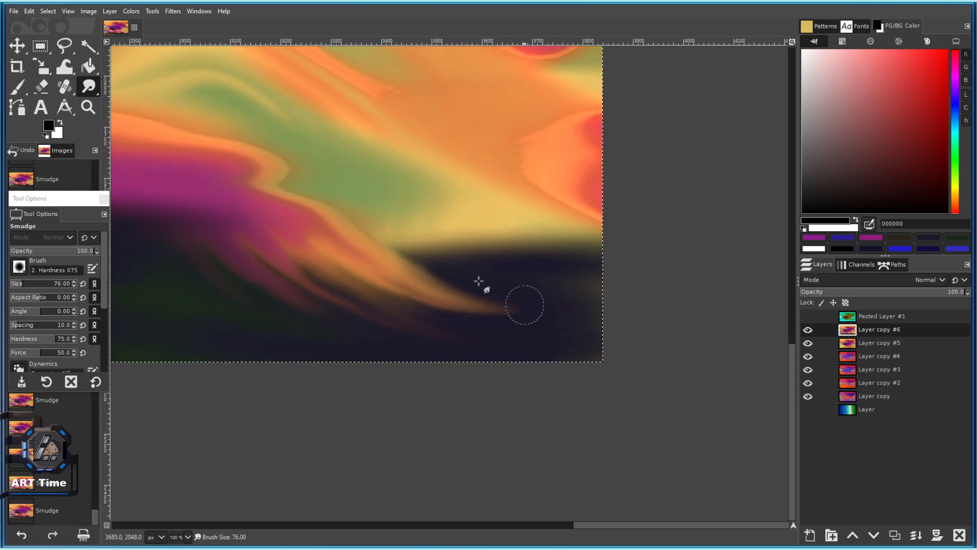
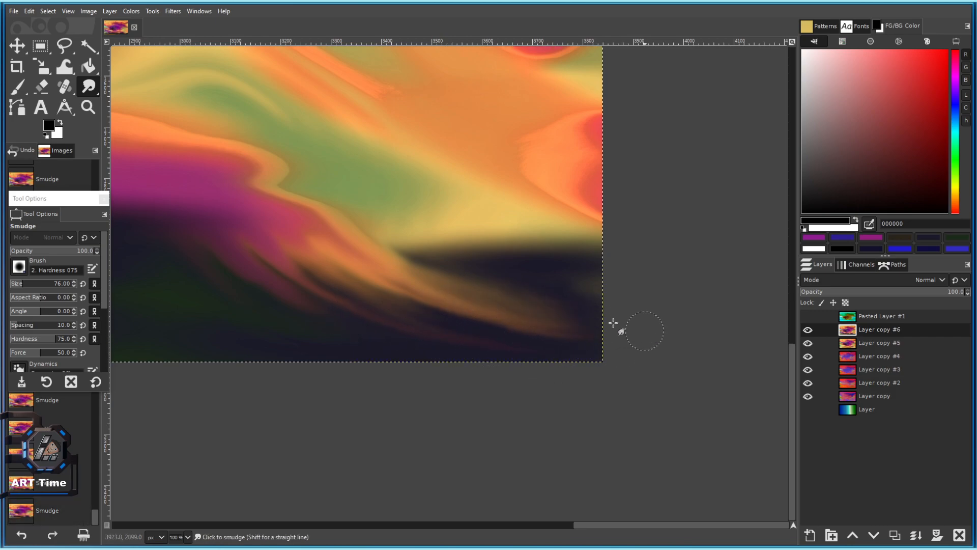
drag(509, 249, 645, 266)
Smudge the orange border between the green patch and the purple area just above the new lower-right streaks.
scroll(623, 282, down, 3)
scroll(560, 275, up, 2)
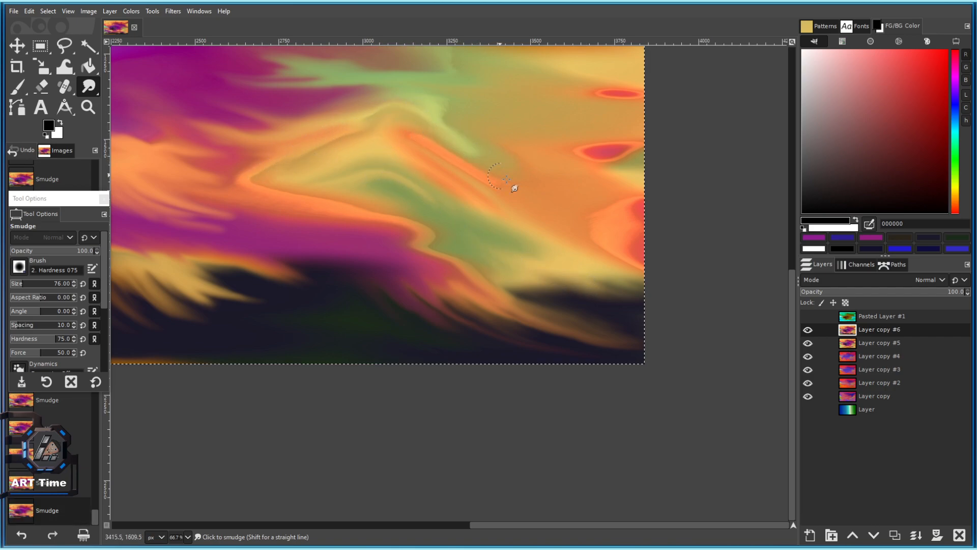
scroll(453, 136, up, 2)
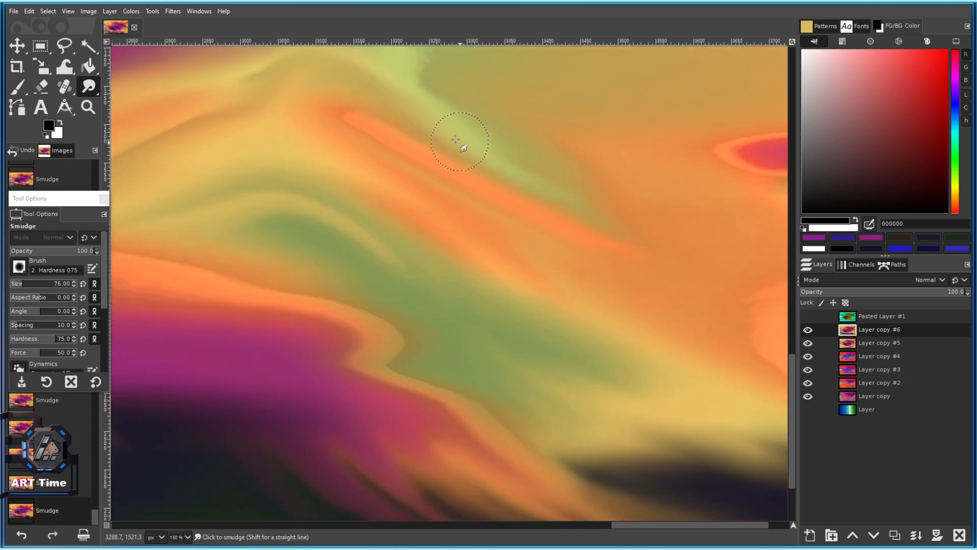
scroll(606, 323, down, 5)
scroll(443, 221, up, 4)
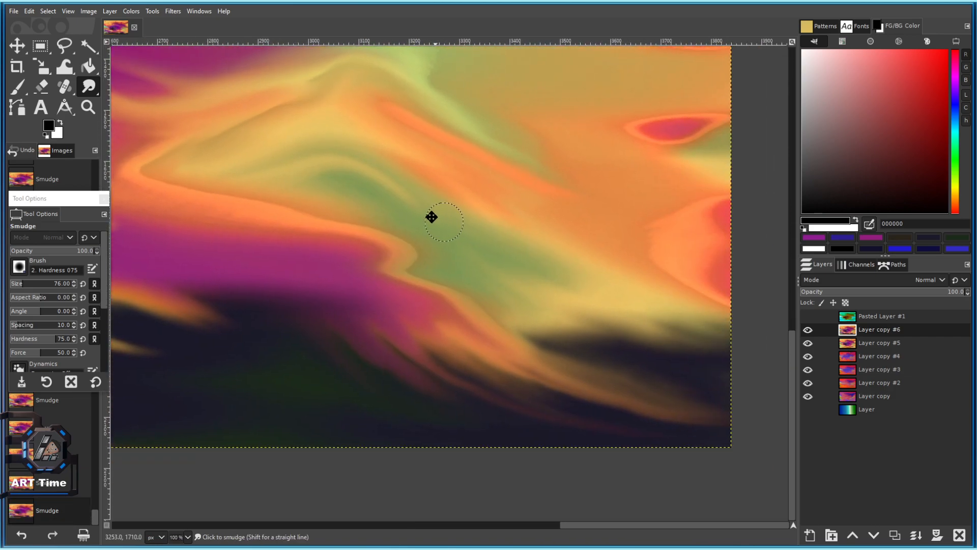
mouse_move(351, 224)
mouse_down()
mouse_move(338, 218)
mouse_move(458, 274)
mouse_up()
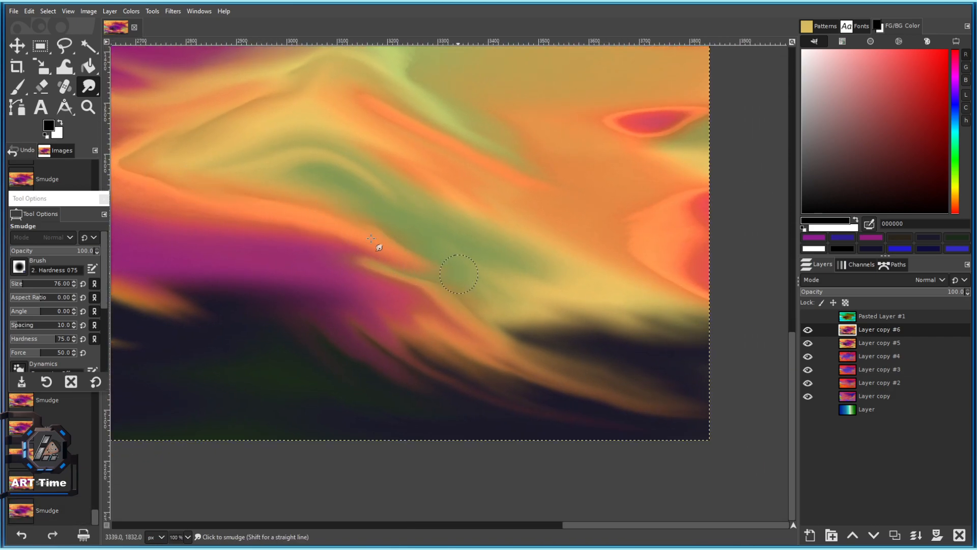
Set the Smudge size to 77 and smudge the right end of the mint-green band into the neighbouring purple.
scroll(541, 327, down, 4)
scroll(437, 371, up, 3)
scroll(437, 371, up, 2)
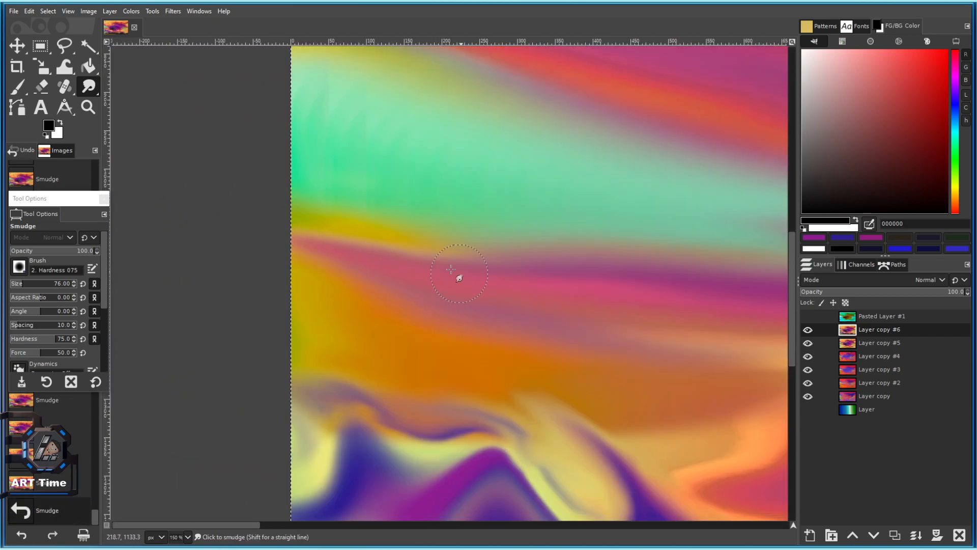
scroll(474, 264, down, 3)
drag(499, 271, 331, 235)
scroll(434, 231, up, 2)
drag(434, 231, 545, 286)
key(bracketright)
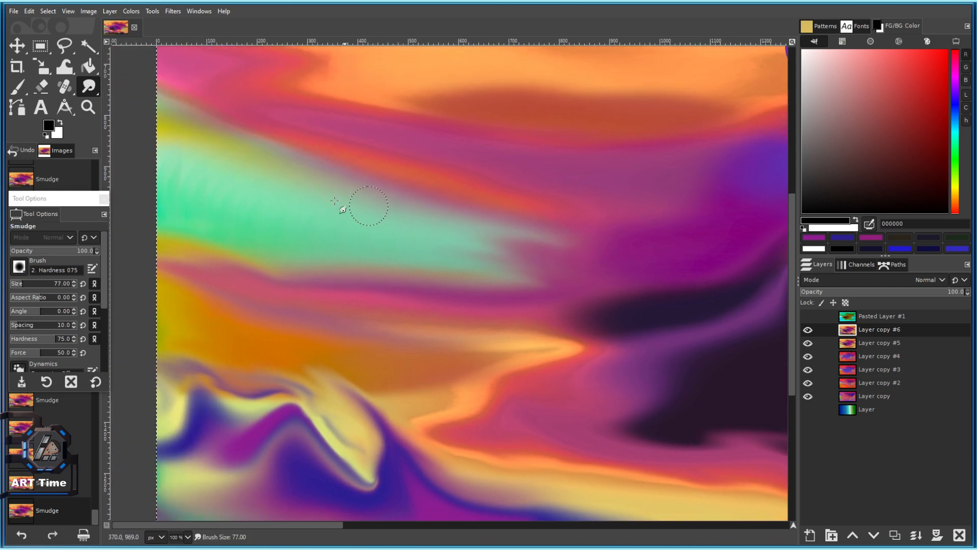
Smudge the mint-green band's edges further, working purple into its right end beside a thin pale green streak.
drag(476, 240, 327, 181)
drag(364, 131, 316, 114)
drag(473, 179, 187, 90)
drag(286, 168, 305, 178)
drag(301, 160, 197, 129)
mouse_move(368, 231)
mouse_down()
mouse_move(320, 249)
mouse_move(257, 215)
mouse_up()
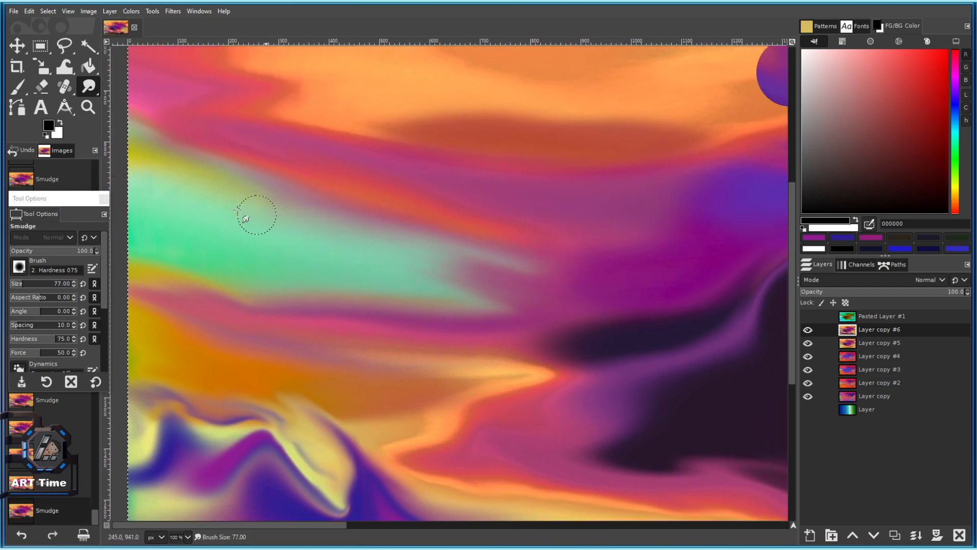
scroll(406, 284, down, 1)
drag(511, 284, 368, 284)
Smudge the lower edge of the red-brown patch above the mint-green band into the pink-purple area.
scroll(484, 232, up, 1)
drag(374, 152, 239, 133)
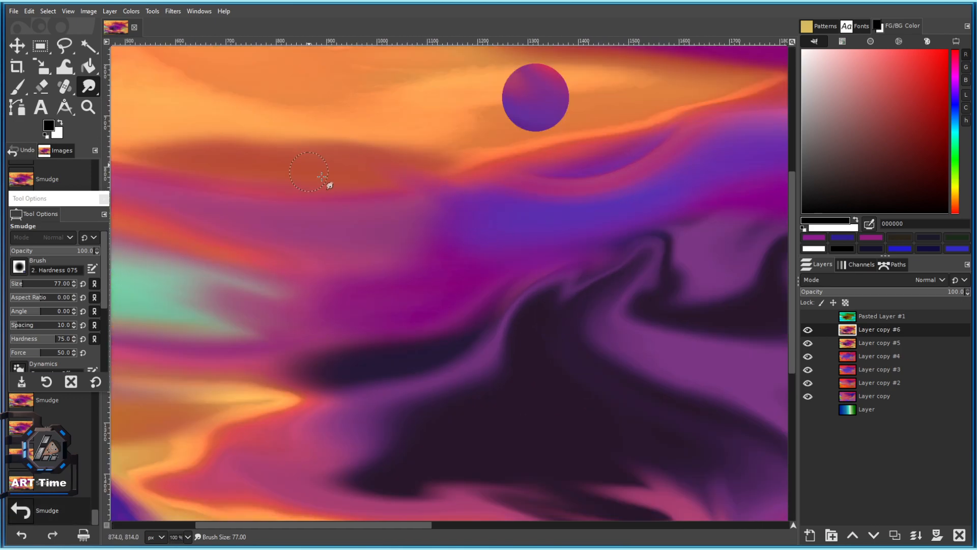
drag(304, 166, 497, 232)
mouse_move(544, 253)
mouse_down()
mouse_move(443, 196)
mouse_move(253, 179)
mouse_move(192, 130)
mouse_move(455, 155)
mouse_up()
scroll(460, 244, down, 3)
scroll(479, 224, up, 3)
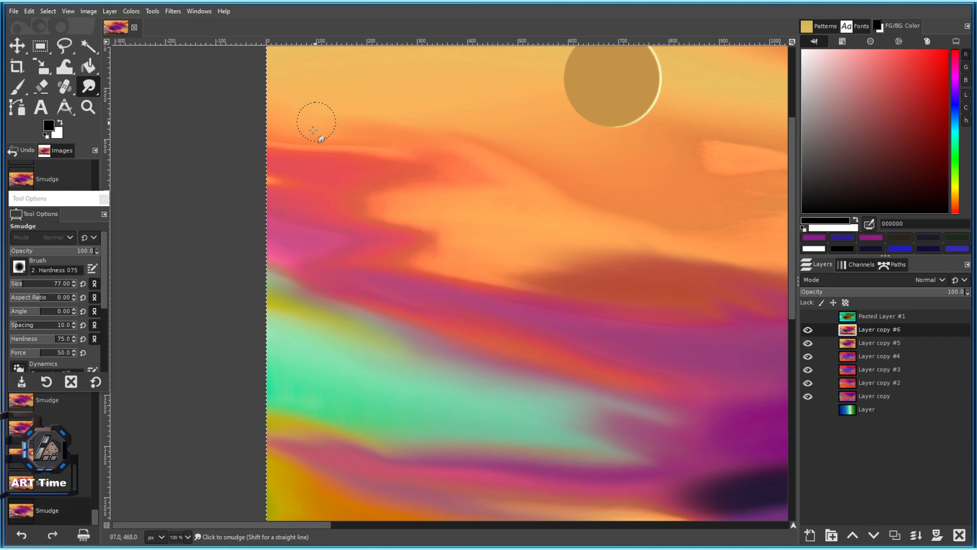
Increase the Smudge size to 78 and blend the red-pink area at the canvas's left edge into the surrounding orange.
drag(282, 123, 272, 122)
scroll(481, 247, down, 4)
scroll(511, 258, up, 4)
drag(464, 237, 577, 262)
drag(477, 170, 397, 153)
drag(501, 200, 394, 169)
drag(456, 222, 328, 186)
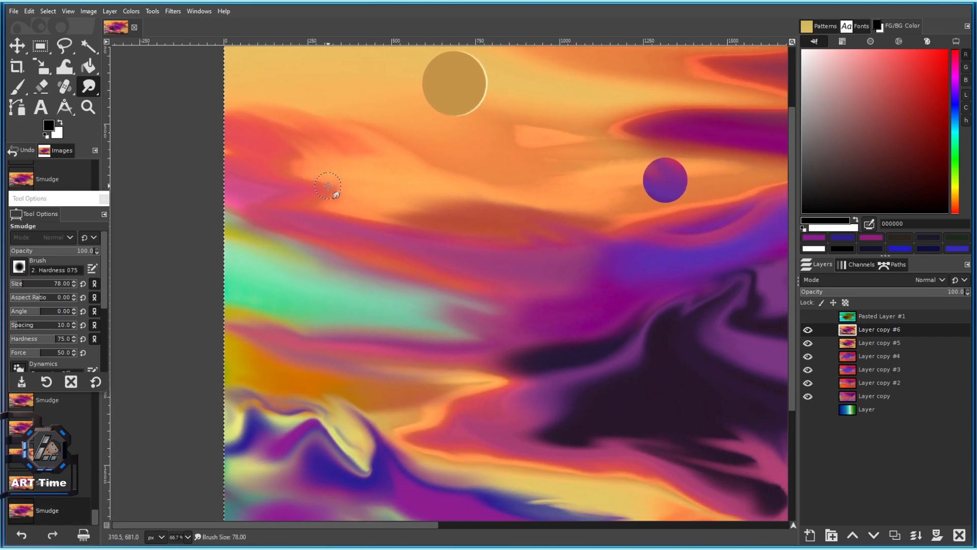
drag(411, 227, 277, 173)
Increase the Smudge size to 80 and draw the left tip of the upper purple band out into the orange sky.
scroll(366, 231, down, 2)
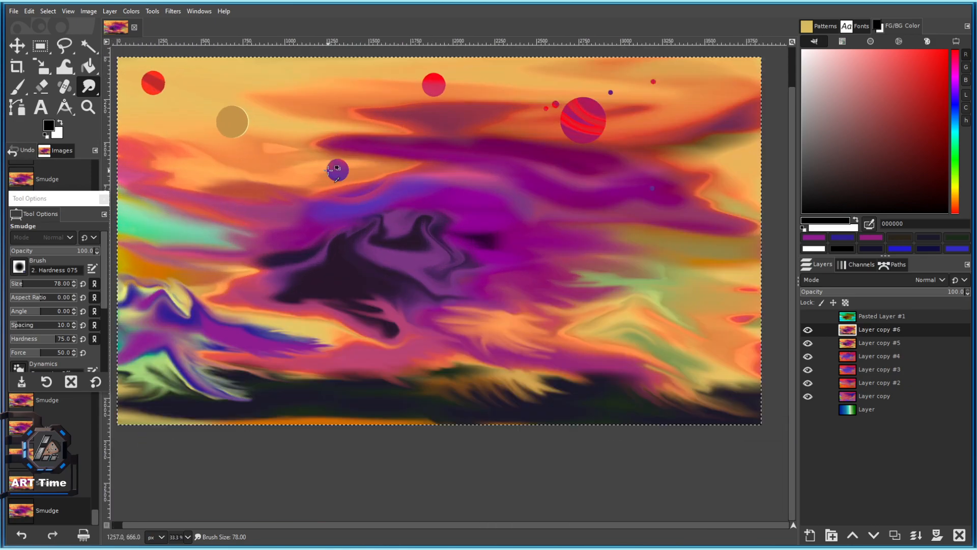
mouse_move(155, 155)
mouse_down()
mouse_move(425, 226)
mouse_move(370, 248)
mouse_move(387, 259)
mouse_up()
scroll(432, 228, up, 2)
scroll(534, 291, down, 1)
mouse_move(533, 291)
mouse_down()
mouse_move(552, 298)
mouse_move(295, 194)
mouse_up()
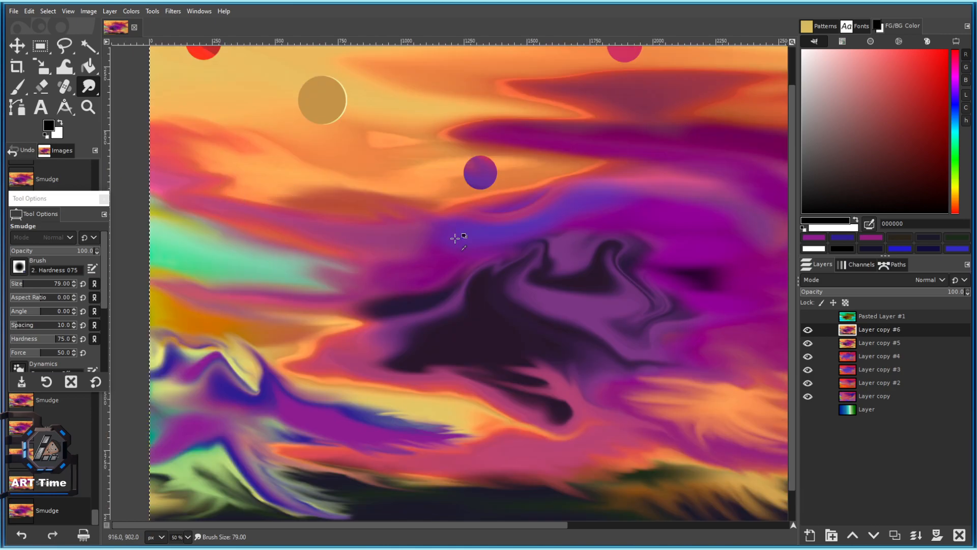
drag(417, 197, 451, 211)
scroll(451, 211, up, 2)
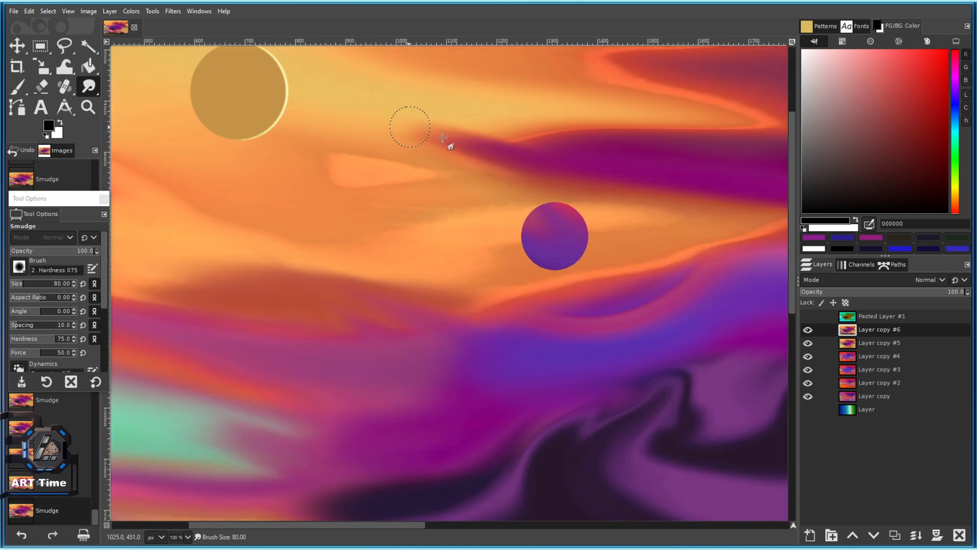
scroll(416, 131, down, 3)
scroll(509, 151, up, 3)
mouse_move(513, 158)
mouse_down()
mouse_move(400, 143)
mouse_move(438, 152)
mouse_up()
drag(573, 206, 362, 209)
drag(399, 156, 278, 142)
drag(344, 153, 238, 141)
mouse_move(308, 156)
mouse_down()
mouse_move(256, 158)
mouse_move(263, 165)
mouse_move(203, 148)
mouse_up()
drag(283, 167, 170, 135)
Reduce the Smudge size to 79 and save the image.
scroll(466, 278, down, 4)
scroll(466, 278, up, 3)
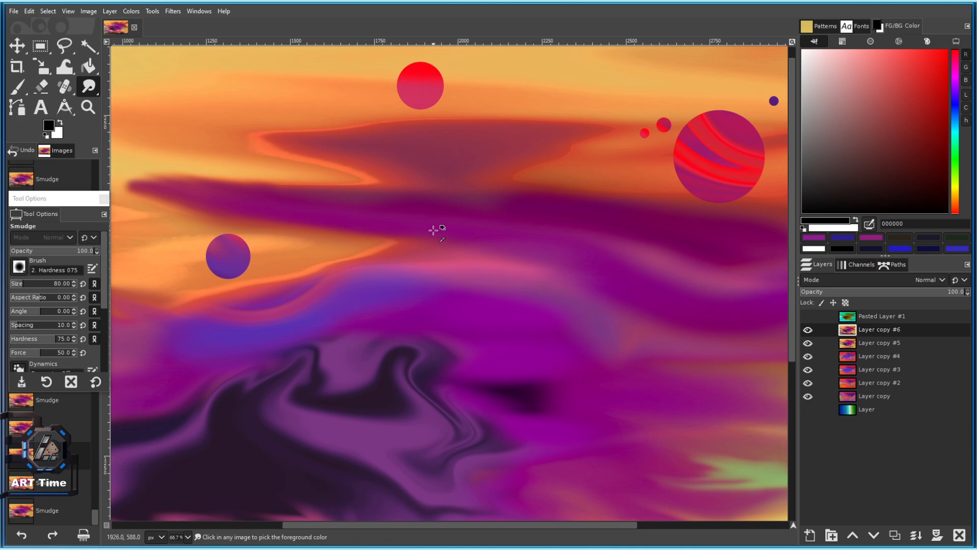
key(bracketleft)
scroll(305, 278, down, 4)
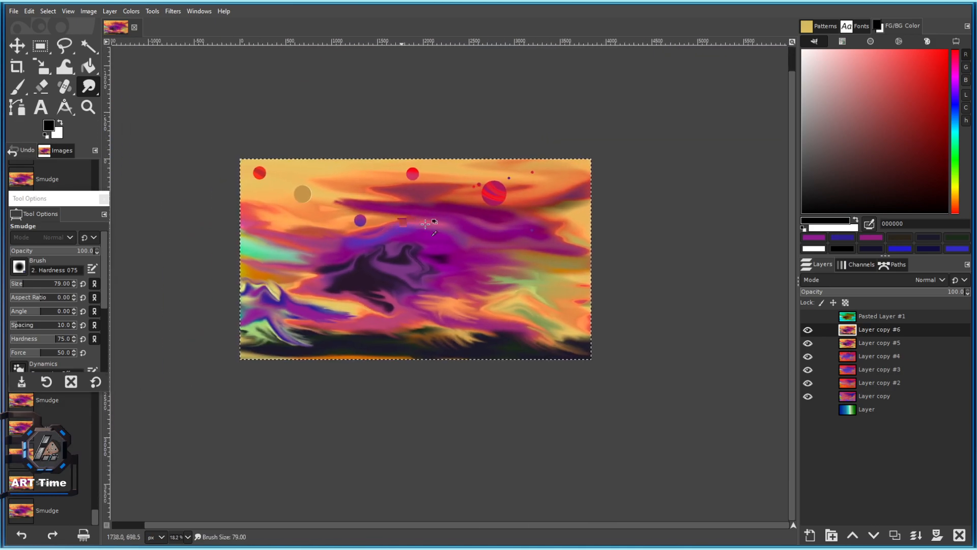
key(ctrl+s)
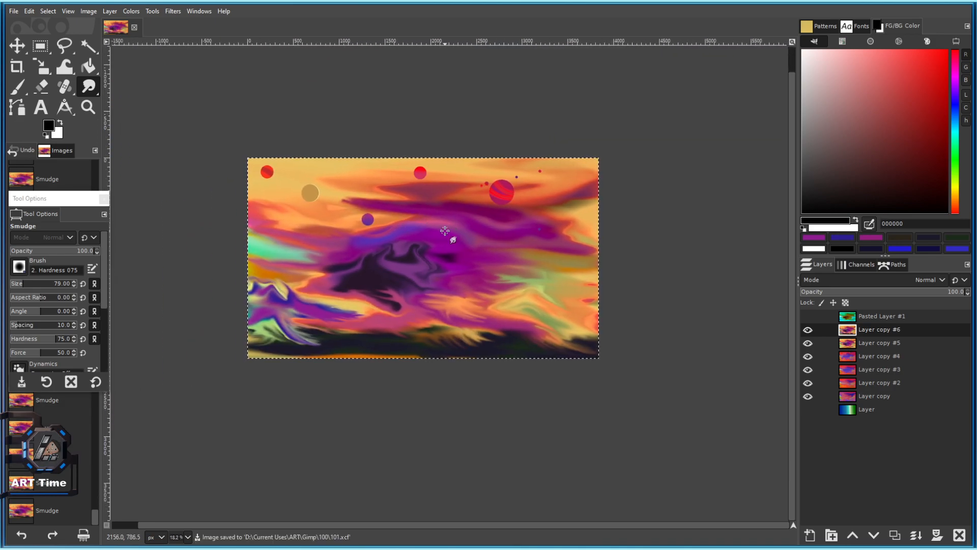
Push the yellow-orange sky over the purple band's thin left tip, ending in a pale wisp inside the band.
scroll(433, 220, up, 4)
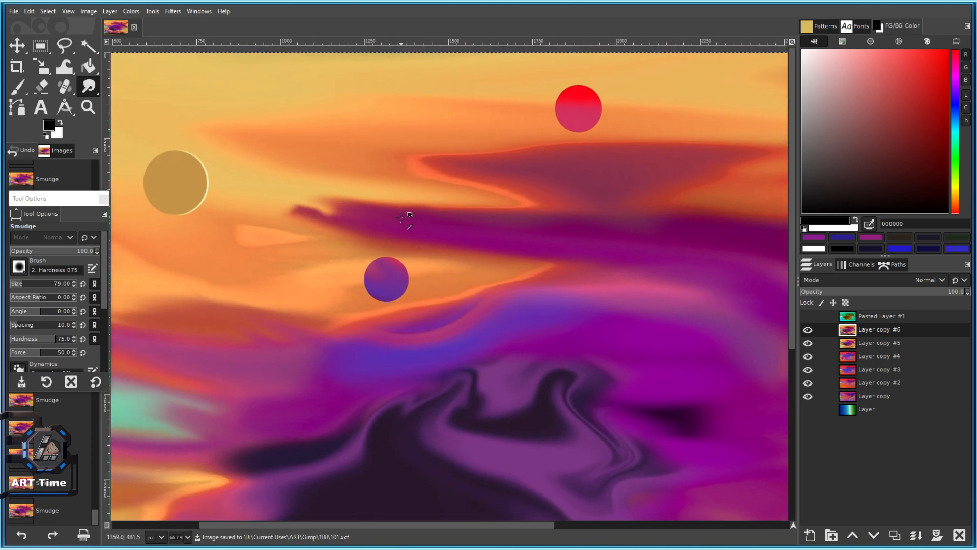
mouse_move(358, 207)
mouse_down()
mouse_move(385, 215)
mouse_move(358, 216)
mouse_up()
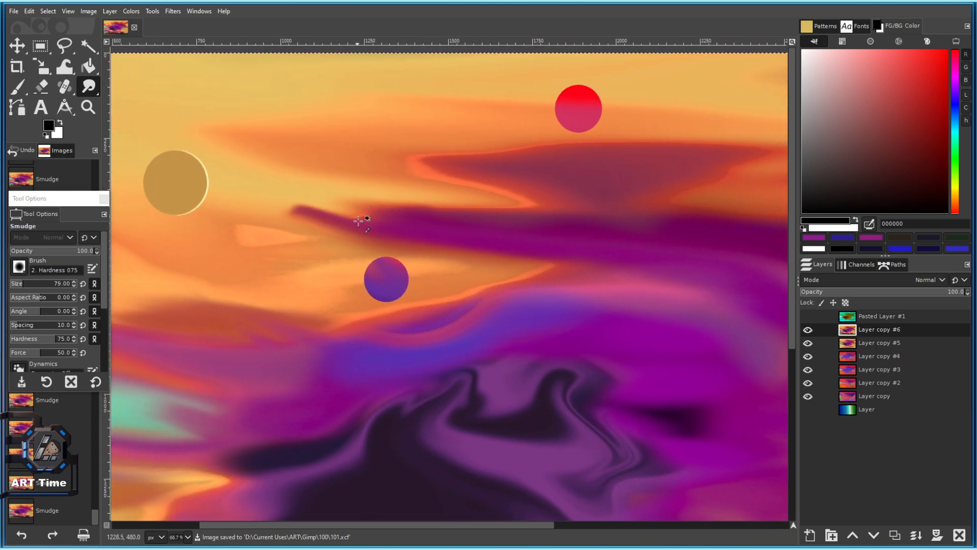
scroll(336, 206, up, 4)
scroll(344, 212, down, 4)
scroll(387, 238, up, 2)
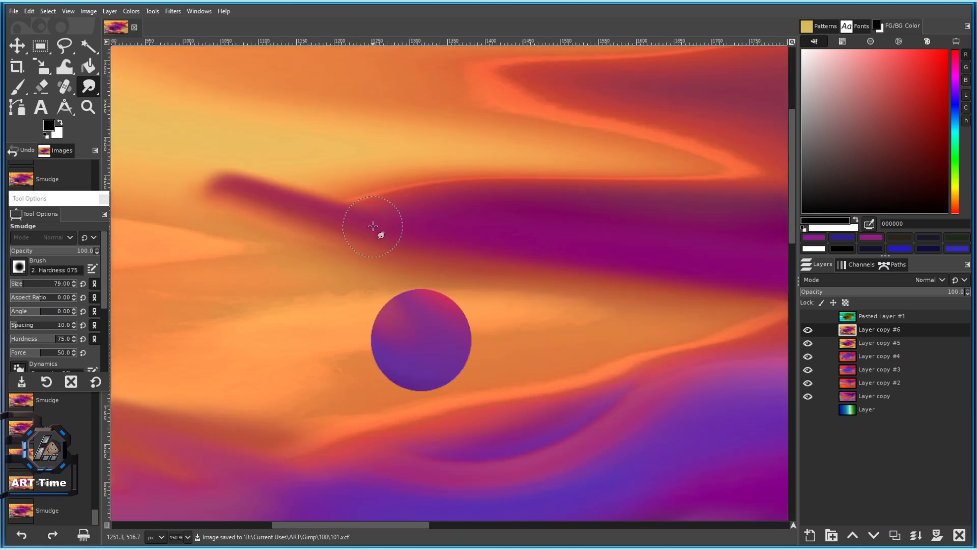
mouse_move(185, 165)
mouse_down()
mouse_move(207, 186)
mouse_move(284, 214)
mouse_move(219, 168)
mouse_move(269, 179)
mouse_move(362, 222)
mouse_move(443, 218)
mouse_up()
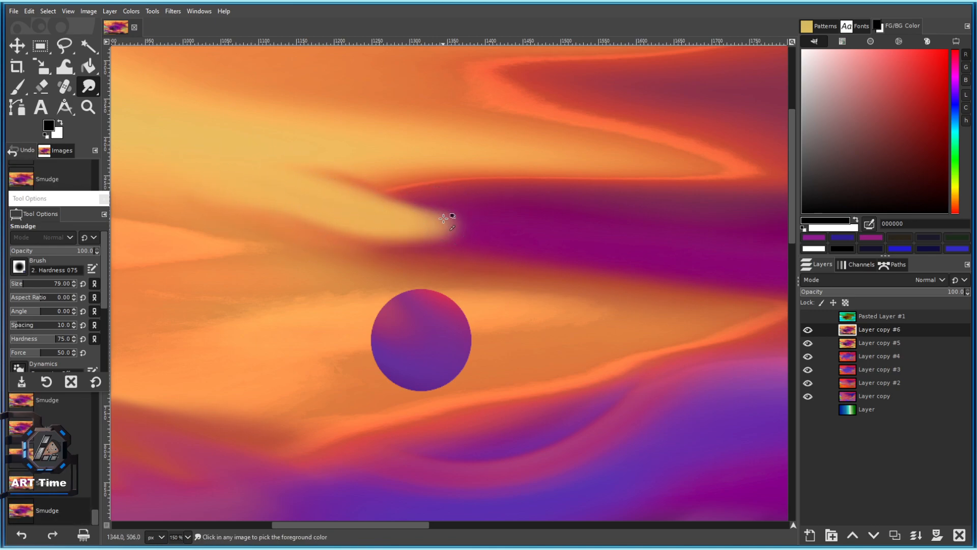
drag(306, 176, 536, 221)
drag(537, 227, 353, 206)
Reduce the Smudge size to 77 and pull the orange areas above and below the purple band rightward into the purple.
key(bracketleft)
key(bracketleft)
key(bracketleft)
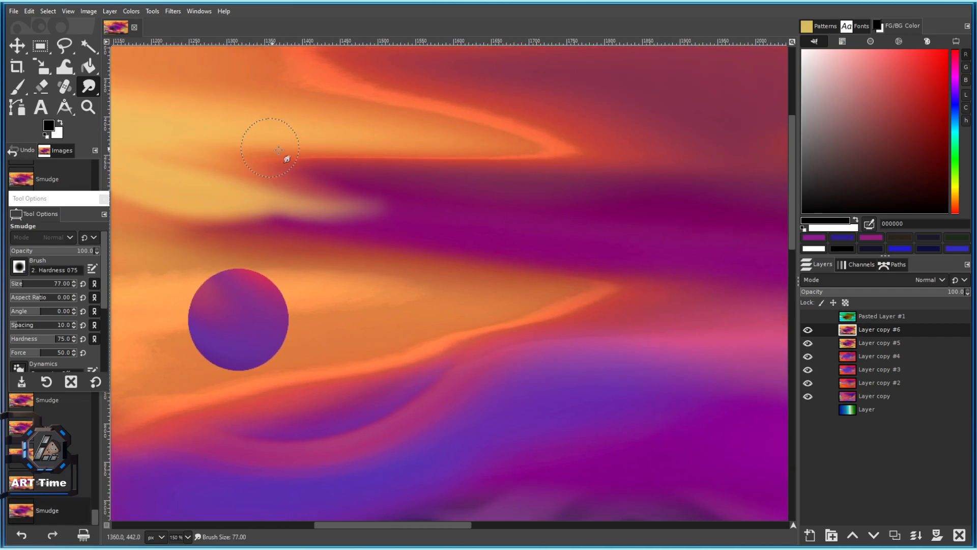
drag(287, 162, 478, 184)
drag(391, 158, 483, 173)
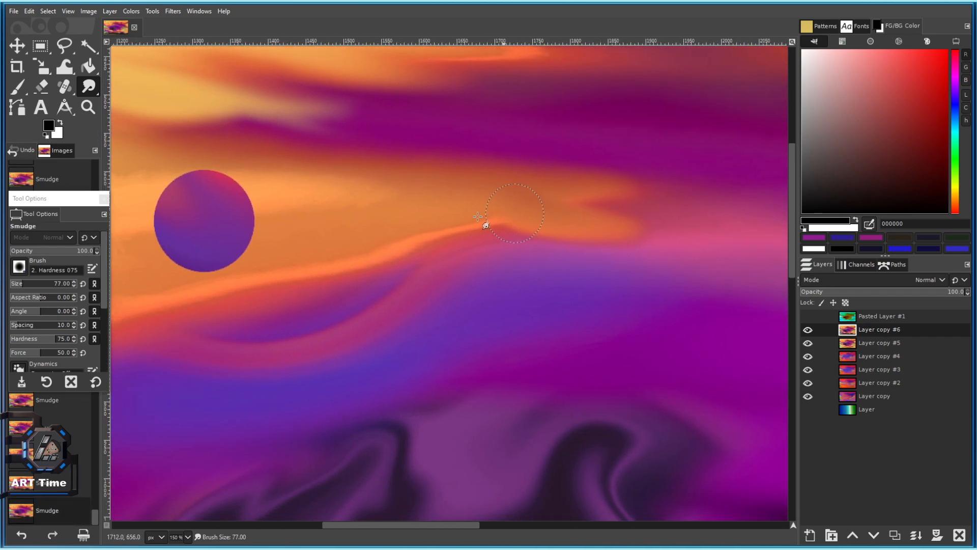
Reduce the Smudge size to 73 and drag orange points over the pink and violet border below the purple planet circle.
drag(397, 247, 453, 256)
drag(363, 273, 481, 300)
drag(395, 288, 509, 309)
drag(356, 318, 498, 321)
mouse_move(268, 309)
mouse_down()
mouse_move(424, 340)
mouse_move(407, 337)
mouse_up()
drag(294, 301, 452, 334)
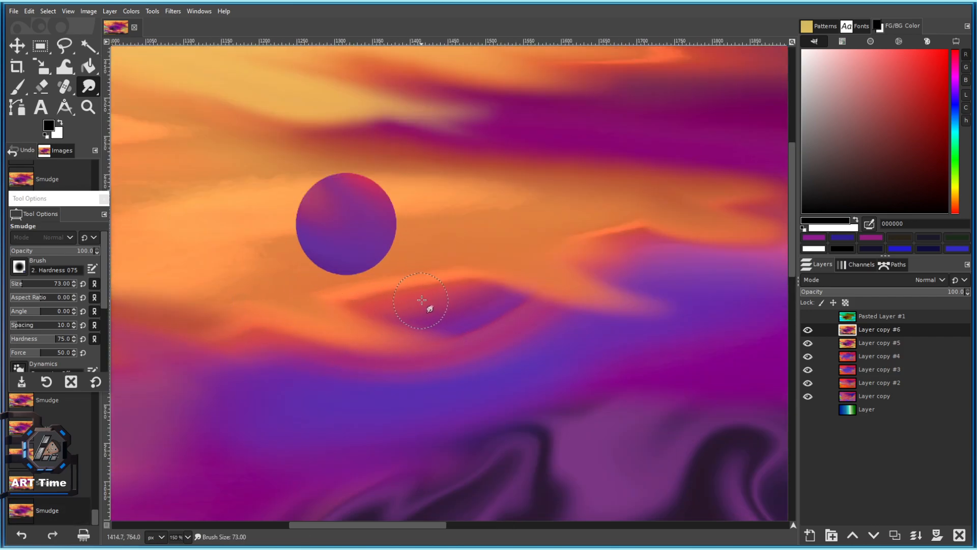
Reduce the Smudge size to 63 and split the orange edge below the purple circle into pointed streaks over the blue-violet band.
drag(419, 295, 513, 318)
mouse_move(458, 299)
mouse_down()
mouse_move(502, 319)
mouse_move(570, 326)
mouse_move(600, 316)
mouse_up()
drag(390, 287, 574, 327)
scroll(580, 311, down, 1)
drag(353, 352, 469, 329)
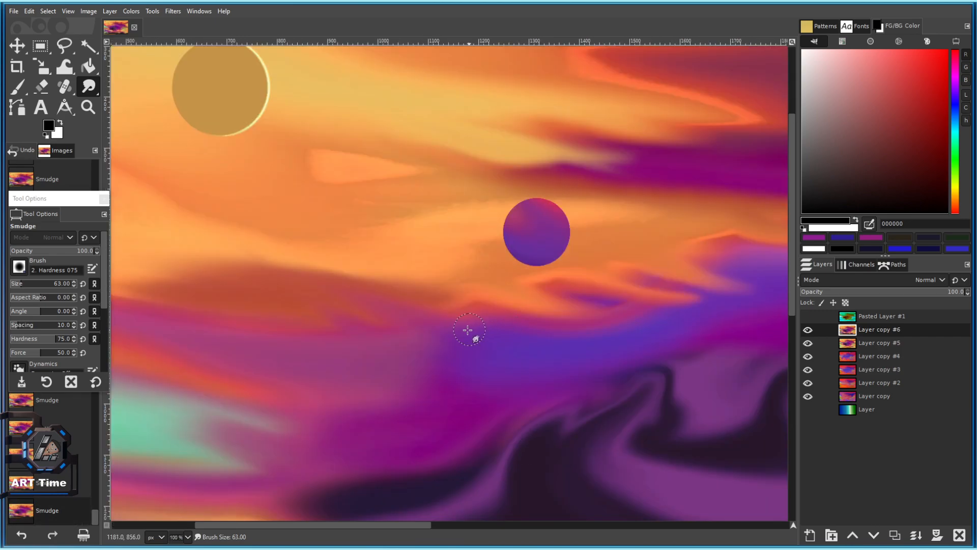
With a Smudge size of 58 to 59, sharpen the orange streaks and add more toward the orange wedge's right end.
scroll(407, 330, right, 3)
scroll(392, 285, up, 4)
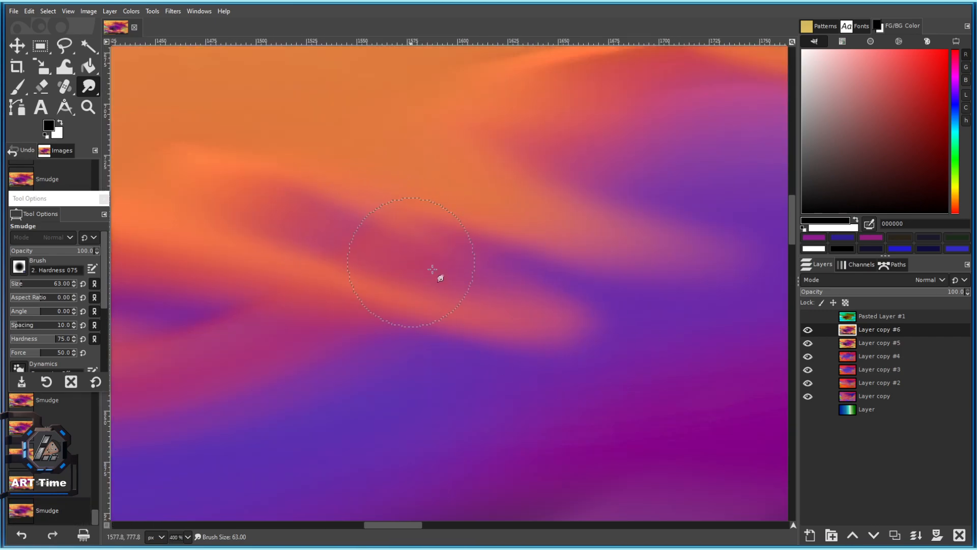
scroll(500, 307, down, 3)
key(bracketleft)
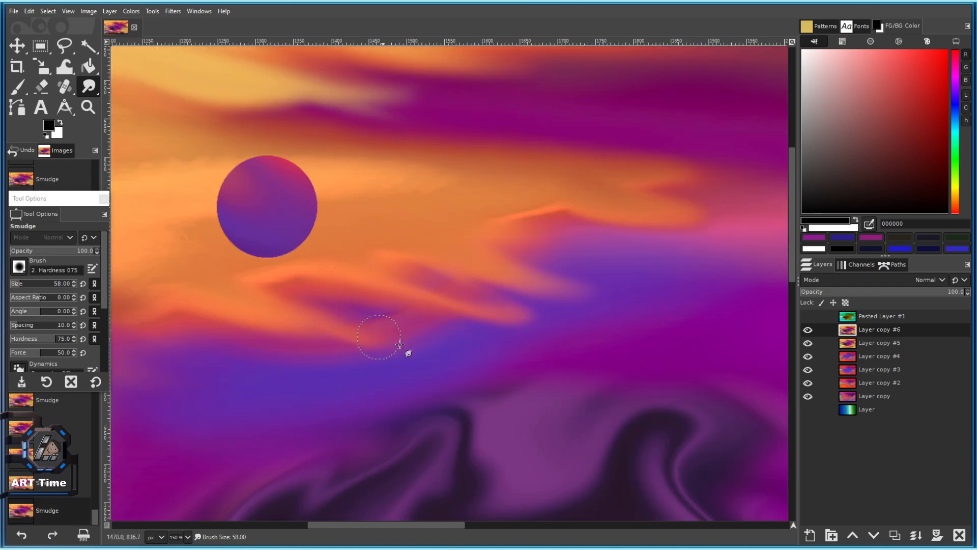
scroll(498, 295, right, 2)
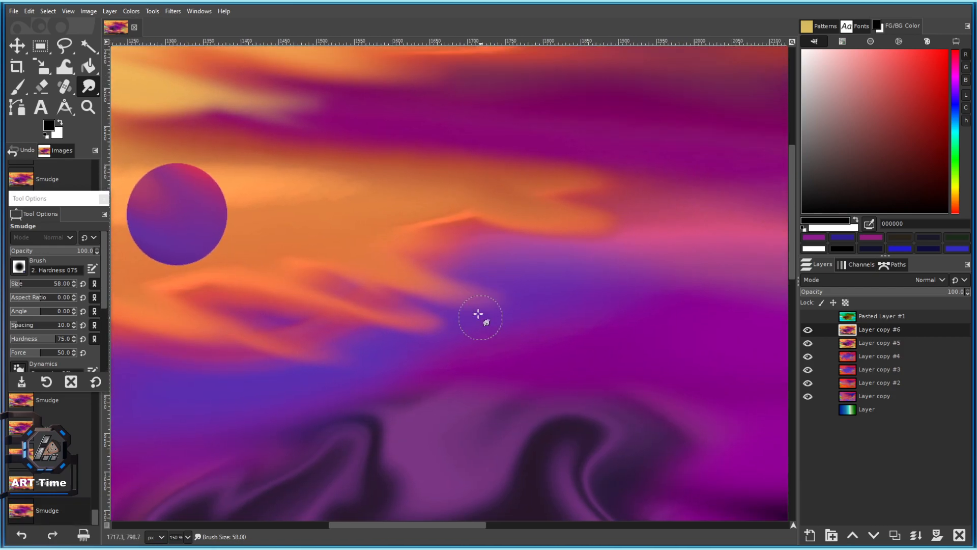
scroll(507, 224, up, 1)
mouse_move(473, 229)
mouse_down()
mouse_move(485, 262)
mouse_move(409, 242)
mouse_move(585, 286)
mouse_up()
scroll(509, 277, right, 2)
scroll(595, 310, down, 1)
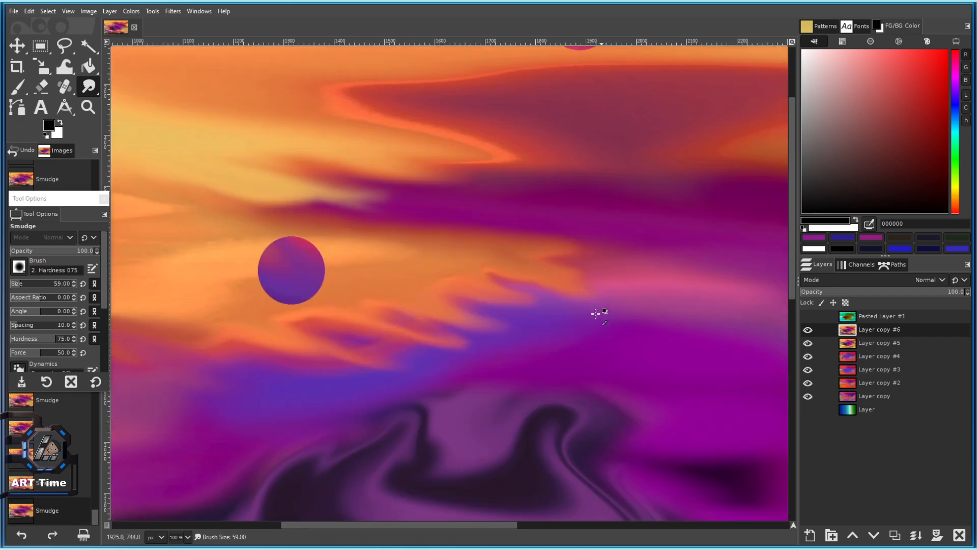
Smudge the upper edge of the orange wedge up into the purple band as a feathered point.
scroll(563, 257, up, 2)
drag(435, 317, 606, 273)
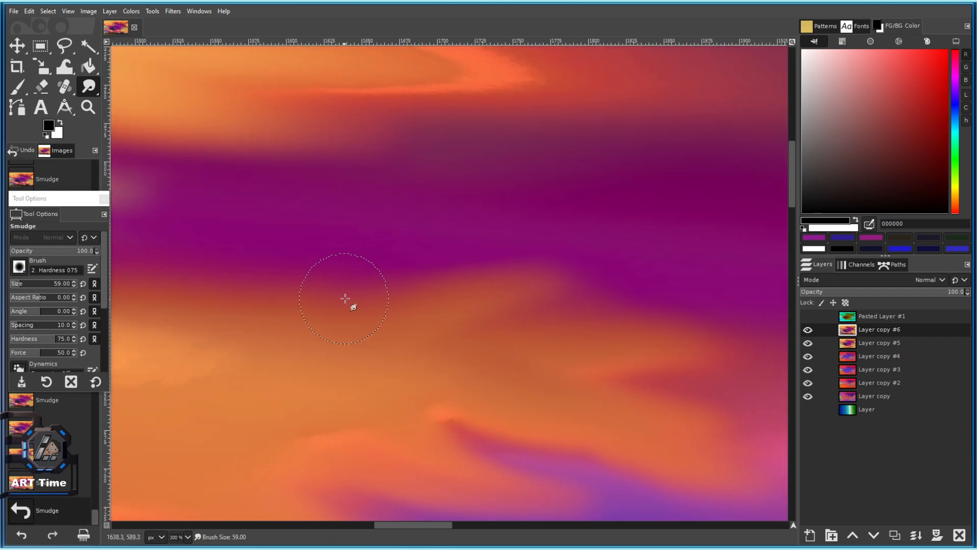
scroll(364, 295, down, 3)
scroll(403, 235, up, 2)
Pull pale yellow and orange streaks from the sky rightward into the purple band's left end.
drag(493, 270, 372, 251)
scroll(372, 251, down, 2)
drag(321, 271, 567, 316)
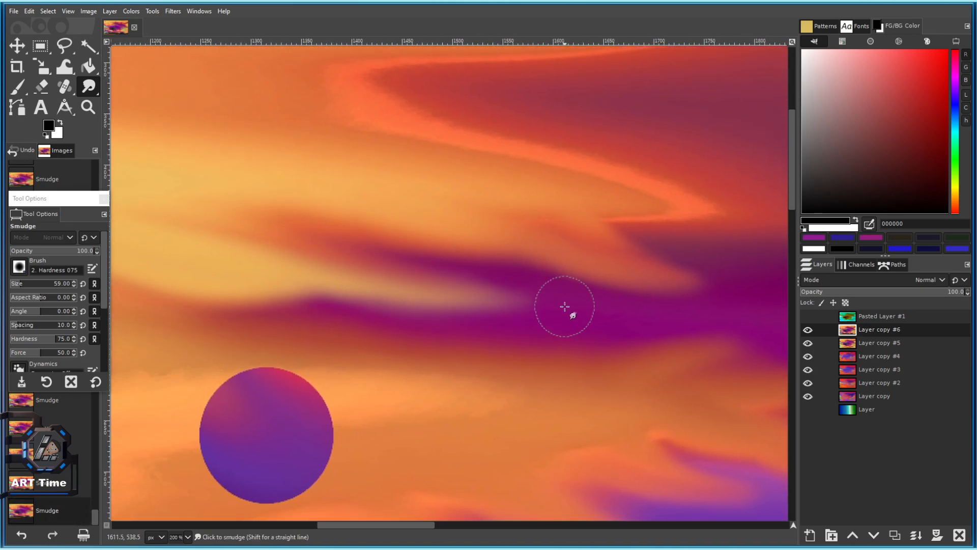
scroll(466, 303, up, 4)
mouse_move(465, 303)
mouse_down()
mouse_move(605, 334)
mouse_move(406, 277)
mouse_up()
scroll(621, 334, down, 4)
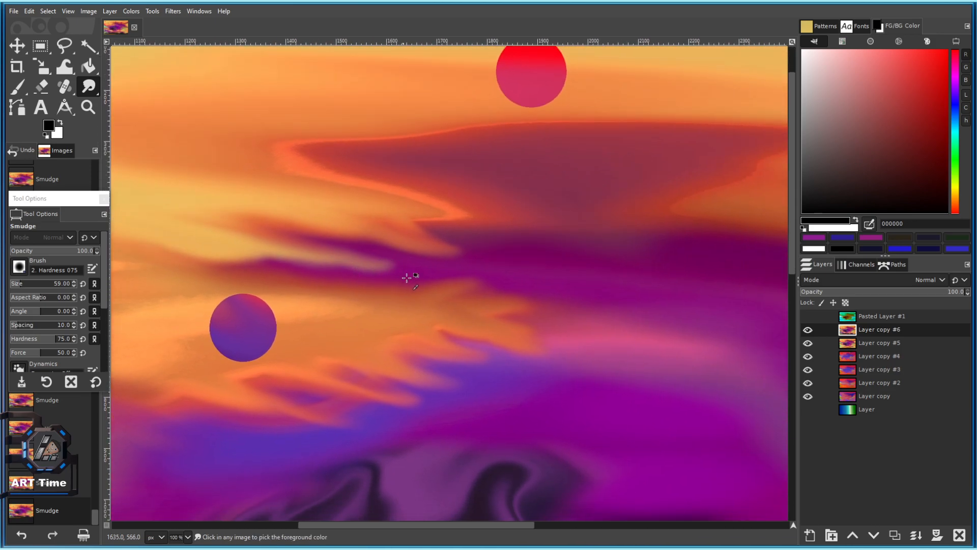
With a Smudge size of 60 to 61, pull orange sky streaks down into the maroon cloud's upper-left edge below the red circle.
scroll(473, 247, up, 1)
key(bracketright)
scroll(426, 196, up, 3)
mouse_move(181, 174)
mouse_down()
mouse_move(338, 190)
mouse_move(485, 155)
mouse_up()
drag(406, 144, 505, 160)
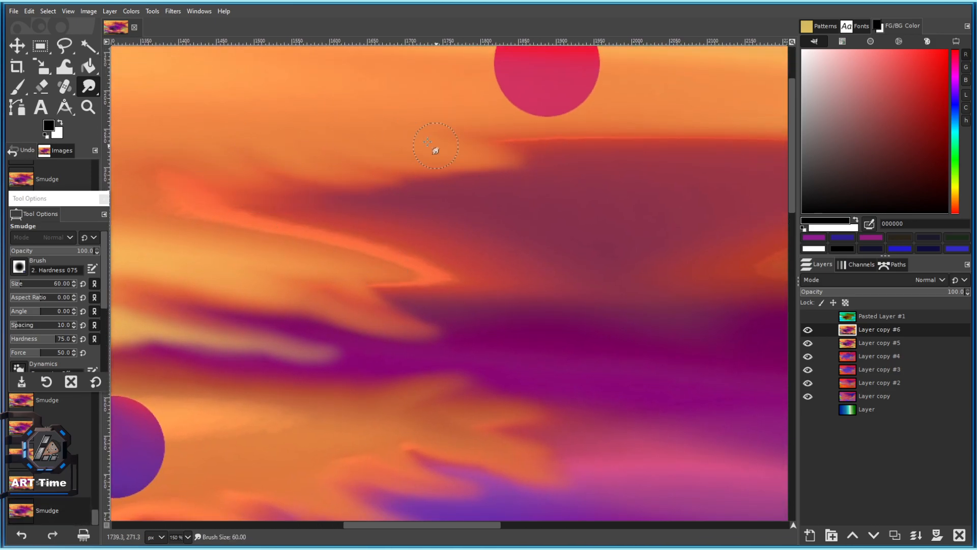
mouse_move(443, 154)
mouse_down()
mouse_move(502, 169)
mouse_move(520, 187)
mouse_up()
drag(448, 179, 552, 207)
mouse_move(589, 175)
mouse_down()
mouse_move(493, 194)
mouse_move(527, 229)
mouse_up()
scroll(522, 227, up, 1)
key(bracketright)
drag(616, 167, 705, 223)
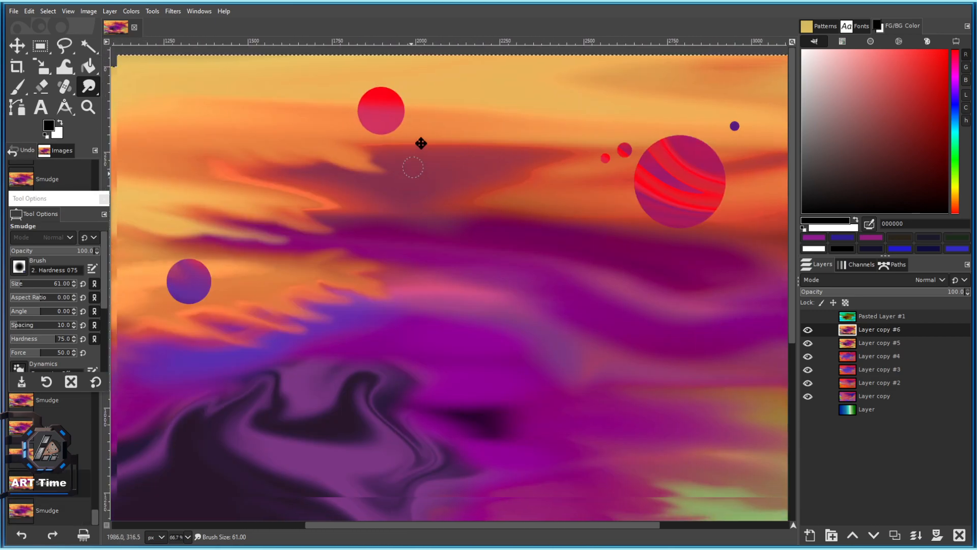
Raise the Smudge size to 62 and extend the orange streaks below and left of the purple circle over the blue-violet band.
scroll(436, 188, down, 2)
scroll(437, 188, up, 5)
key(bracketright)
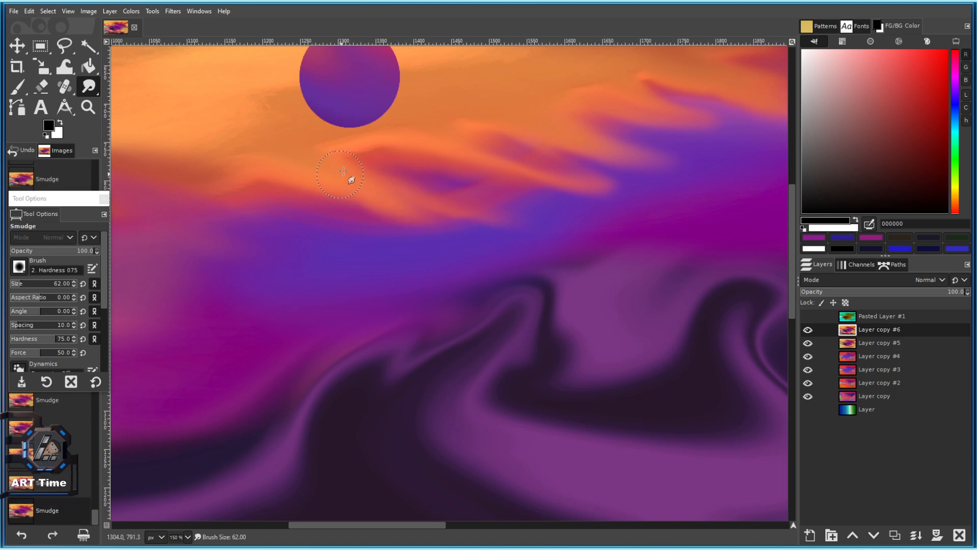
drag(360, 158, 486, 197)
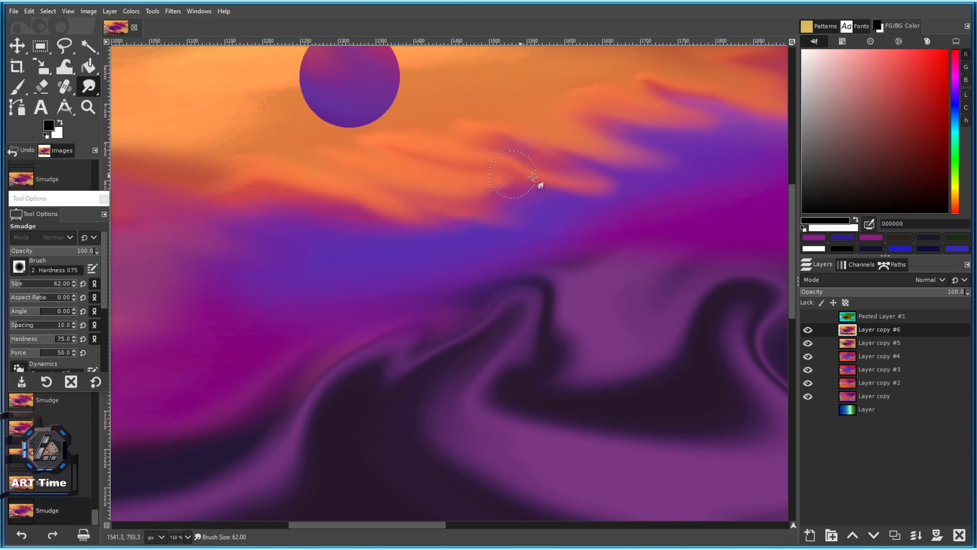
mouse_move(243, 166)
mouse_down()
mouse_move(351, 203)
mouse_move(323, 238)
mouse_up()
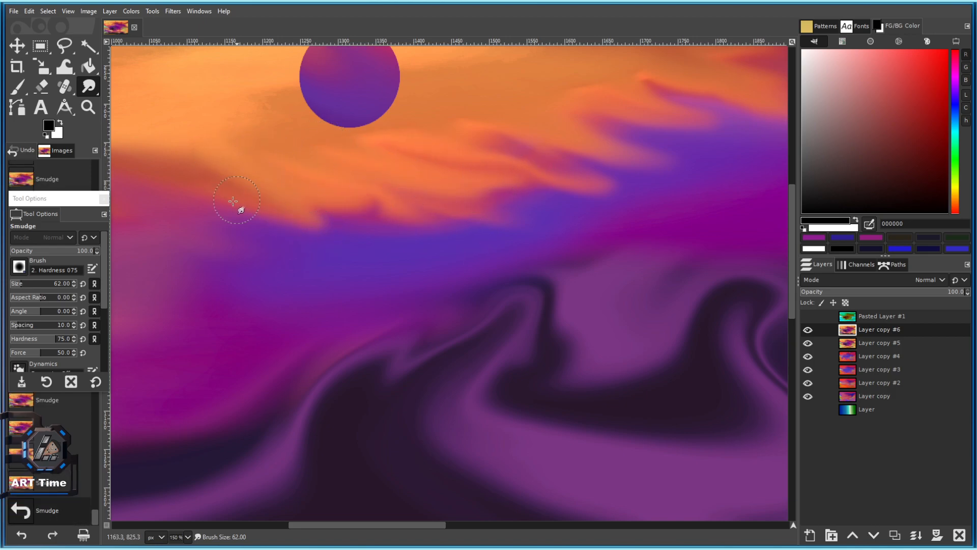
drag(238, 205, 292, 227)
drag(214, 164, 397, 189)
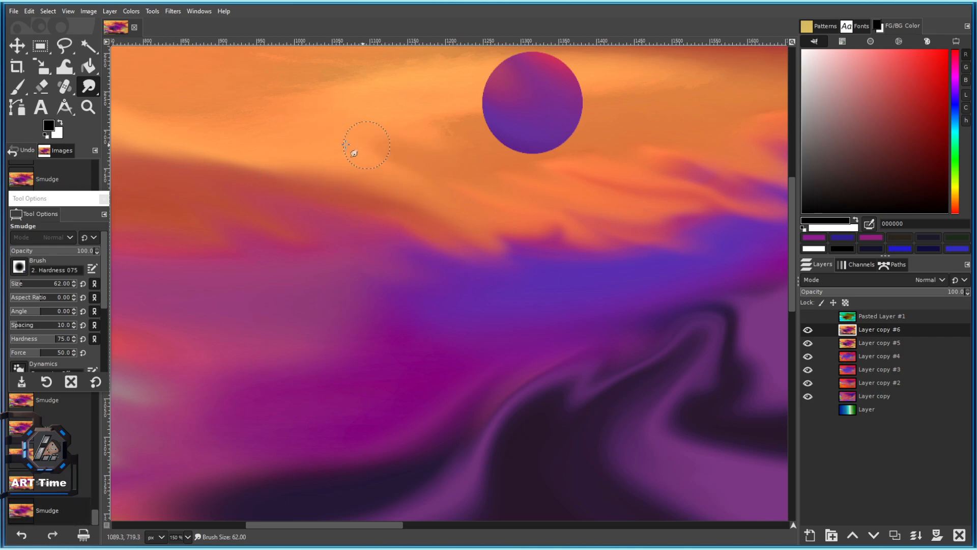
drag(362, 145, 485, 214)
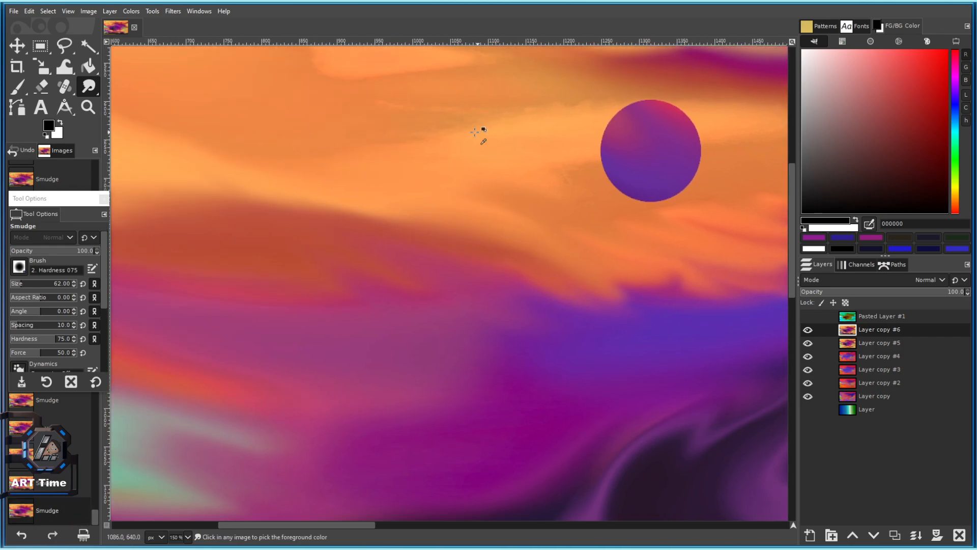
Smudge long curved orange streaks from the sky down through the reddish-brown band left of the purple circle.
scroll(469, 131, up, 1)
scroll(406, 156, down, 1)
mouse_move(327, 189)
mouse_down()
mouse_move(394, 254)
mouse_move(344, 243)
mouse_move(386, 276)
mouse_move(408, 272)
mouse_move(492, 330)
mouse_up()
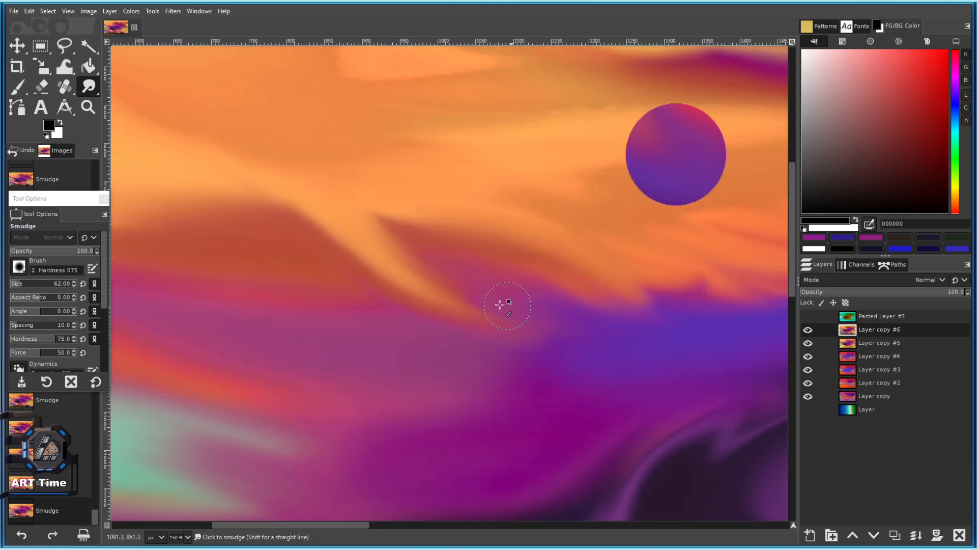
scroll(507, 308, down, 1)
drag(288, 258, 478, 320)
drag(317, 245, 432, 299)
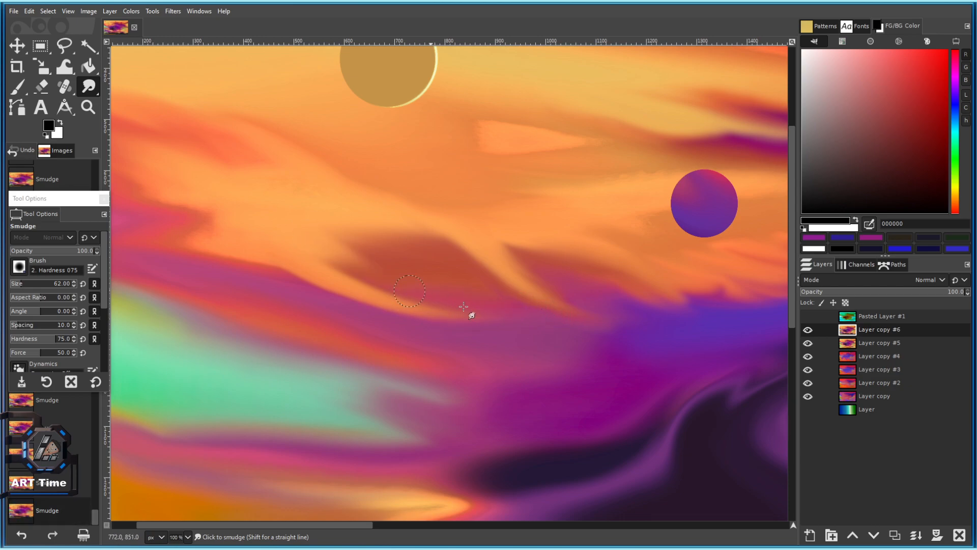
drag(342, 231, 423, 280)
drag(170, 224, 315, 310)
mouse_move(564, 248)
mouse_down()
mouse_move(482, 240)
mouse_move(451, 220)
mouse_move(450, 260)
mouse_up()
Split the remaining reddish-brown patch with finer diagonal orange streaks and raise the Smudge size to 63.
scroll(444, 233, up, 1)
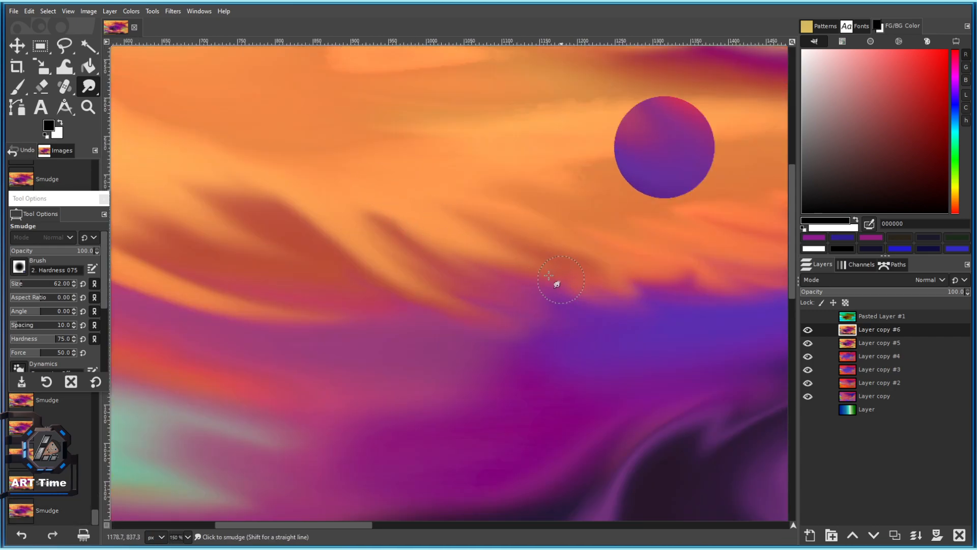
drag(213, 170, 365, 278)
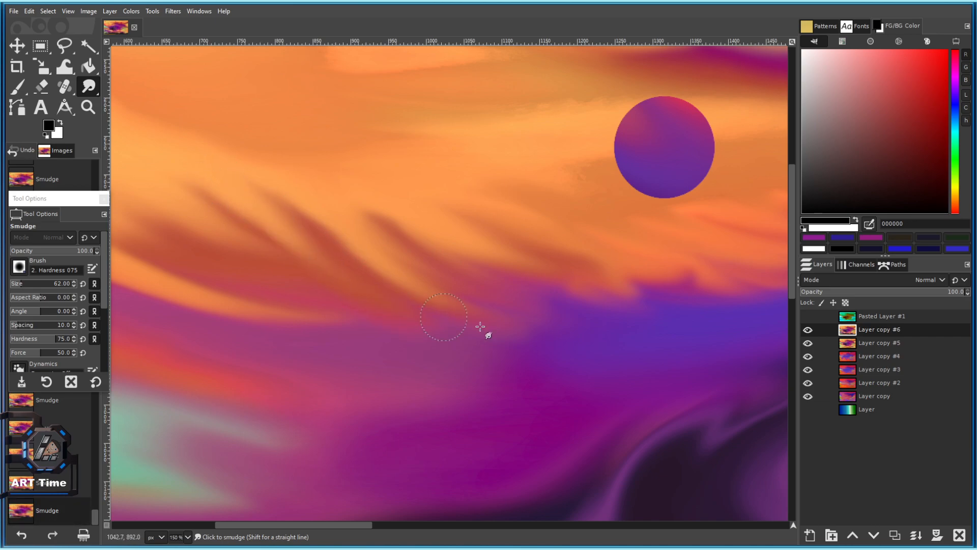
scroll(509, 322, down, 2)
drag(508, 322, 363, 237)
key(bracketright)
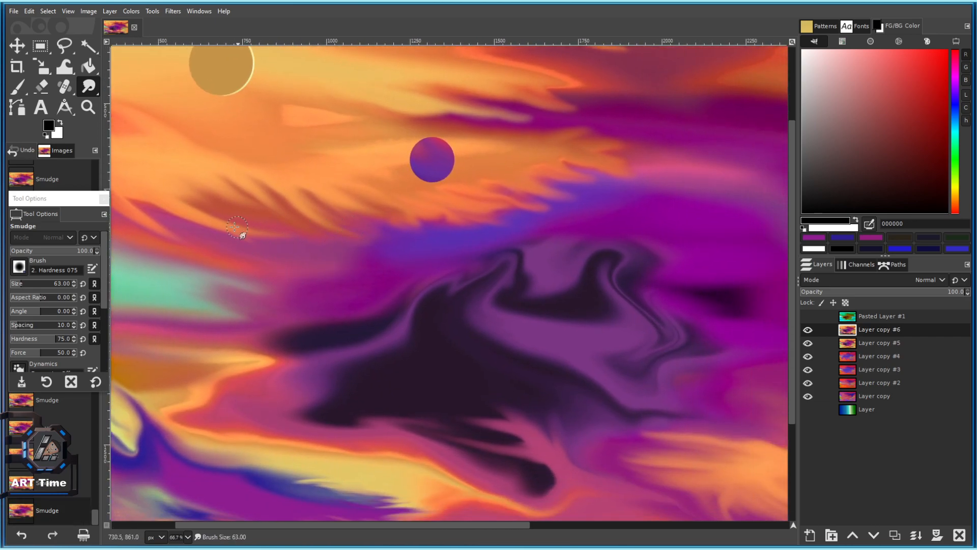
scroll(548, 209, up, 2)
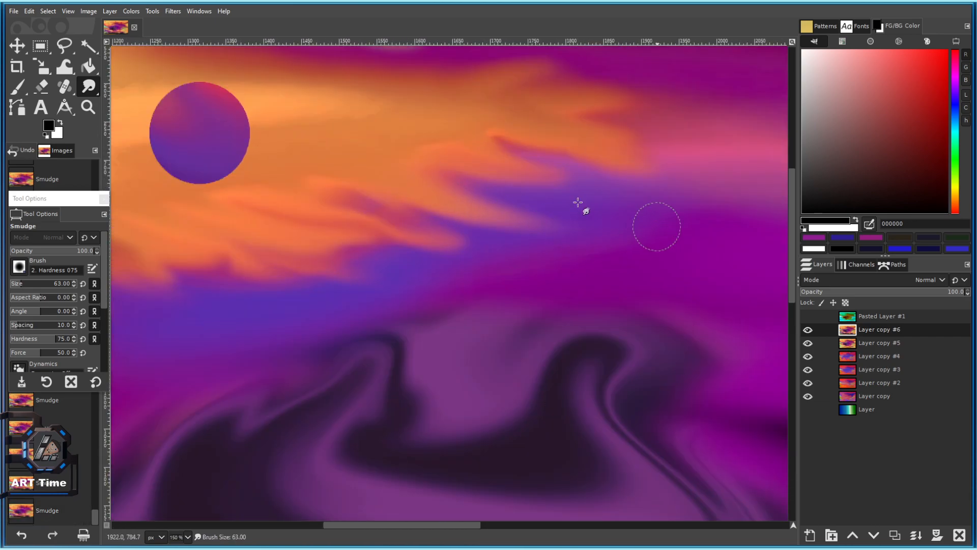
At Smudge size 63, lengthen the pointed orange streaks right of the purple circle across the blue-violet band.
drag(444, 249, 527, 259)
drag(346, 239, 399, 251)
drag(336, 267, 410, 283)
drag(600, 183, 439, 262)
scroll(431, 261, up, 1)
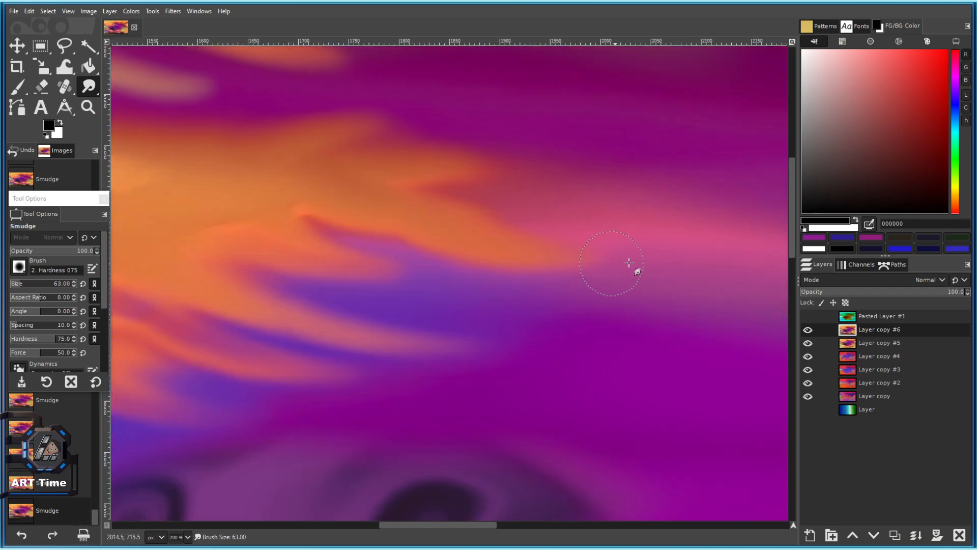
Pull the orange wedge's right end further into the purple and pink area, reducing the Smudge size for the finer points.
drag(508, 224, 557, 313)
drag(499, 254, 610, 255)
mouse_move(364, 218)
mouse_down()
mouse_move(486, 203)
mouse_move(465, 227)
mouse_move(570, 249)
mouse_up()
key(bracketleft)
key(bracketleft)
key(bracketleft)
drag(429, 234, 510, 218)
With a Smudge size of 55, fan orange streaks down through the maroon cloud and draw a curved tail into the purple band.
scroll(564, 294, down, 5)
mouse_move(565, 303)
mouse_down()
mouse_move(421, 209)
mouse_move(431, 310)
mouse_up()
scroll(447, 226, up, 2)
key(bracketright)
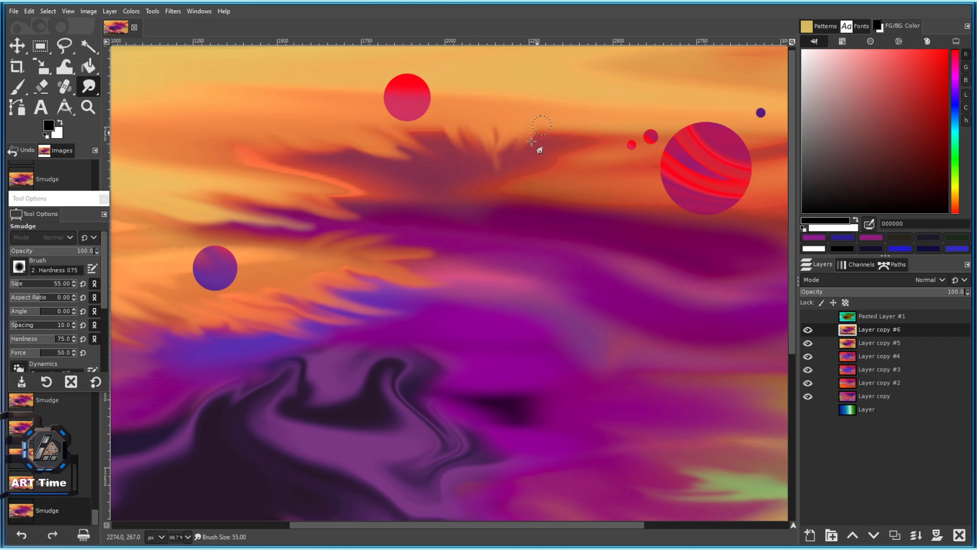
drag(527, 135, 480, 193)
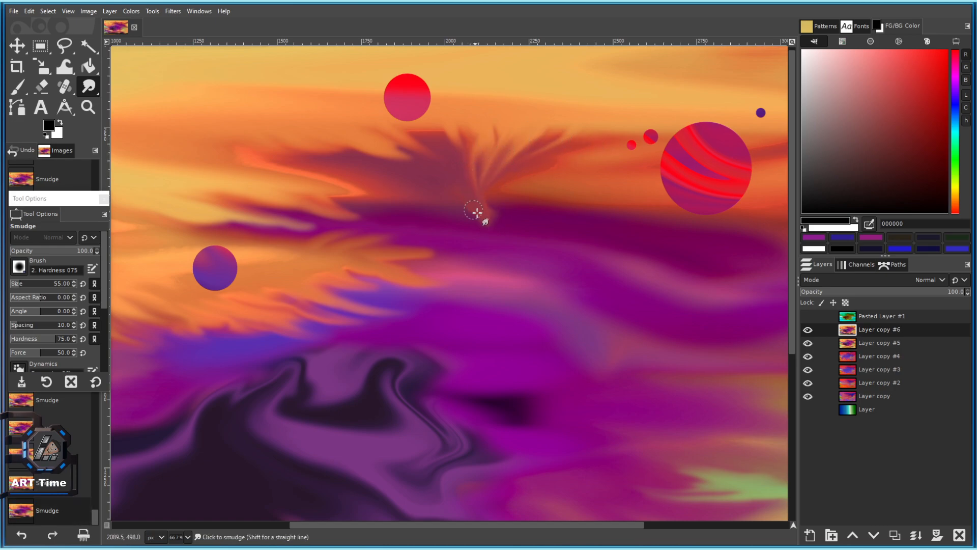
scroll(465, 203, down, 2)
scroll(473, 200, up, 4)
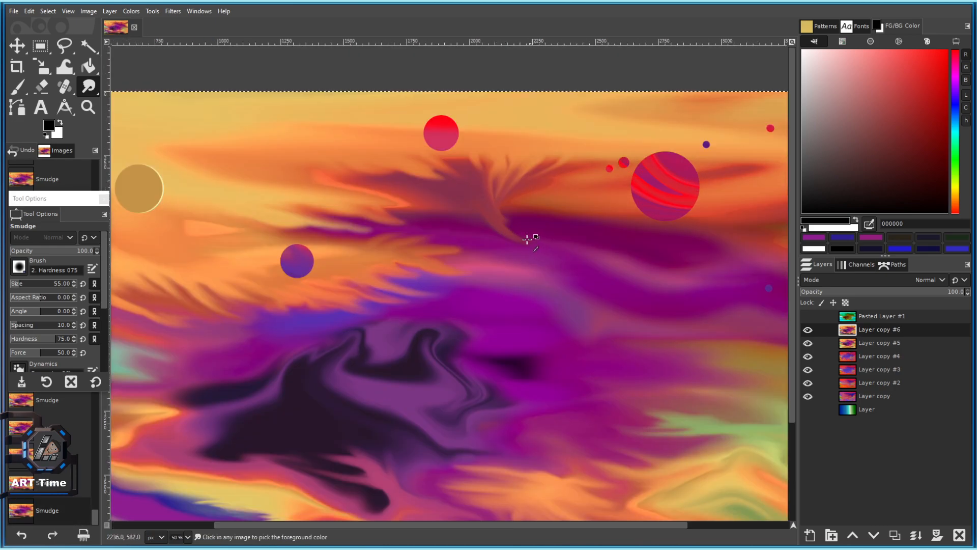
At Smudge size 62, add long orange streaks from the sky below the red circle, converging on the maroon fan's base.
drag(512, 99, 568, 196)
drag(545, 108, 579, 209)
drag(533, 92, 555, 198)
mouse_move(502, 94)
mouse_down()
mouse_move(532, 209)
mouse_move(506, 177)
mouse_move(515, 204)
mouse_up()
drag(371, 91, 450, 183)
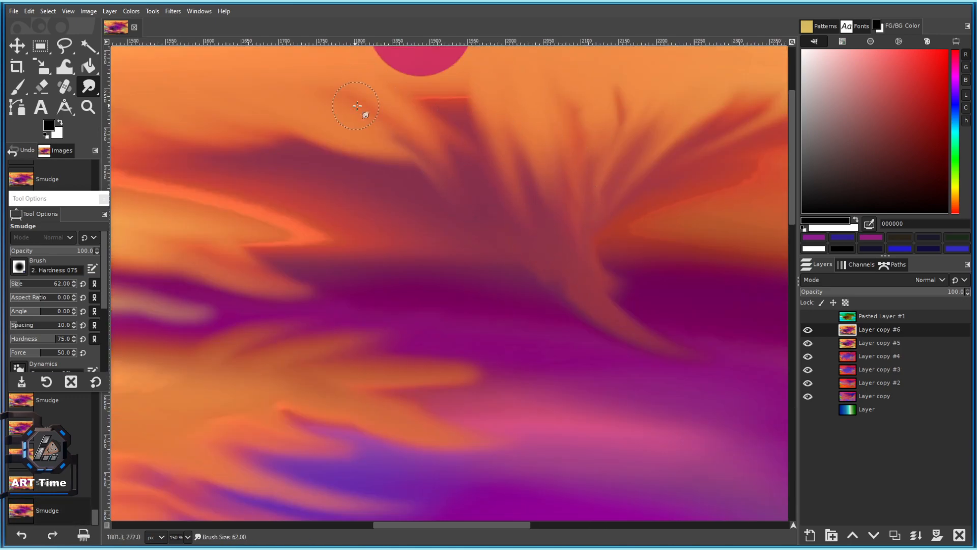
drag(361, 112, 498, 255)
drag(402, 175, 509, 280)
scroll(524, 290, down, 3)
scroll(508, 275, up, 3)
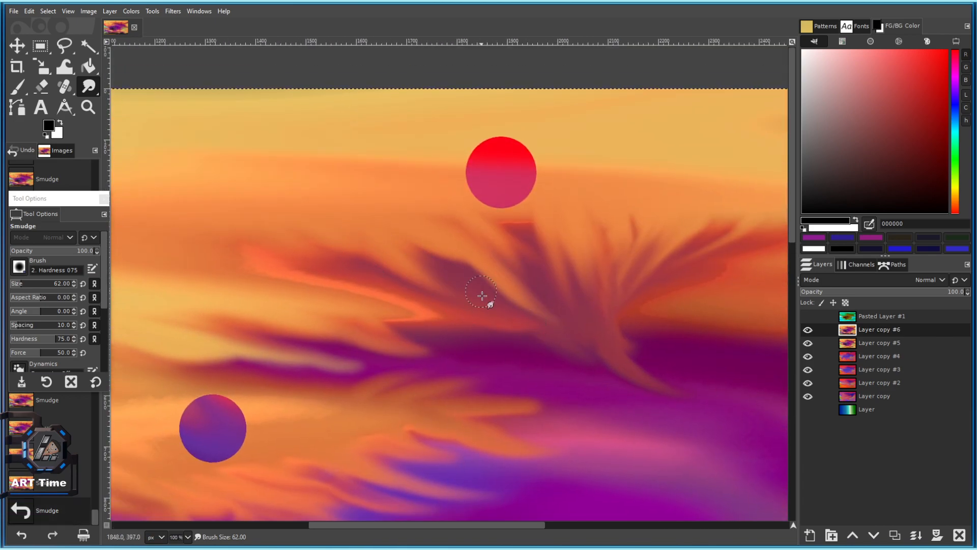
Feather the orange-rimmed left part of the maroon cloud into soft streaks running toward the fan.
scroll(447, 323, down, 1)
scroll(534, 328, up, 2)
mouse_move(276, 255)
mouse_down()
mouse_move(486, 275)
mouse_move(414, 264)
mouse_up()
scroll(386, 338, up, 1)
scroll(401, 331, down, 2)
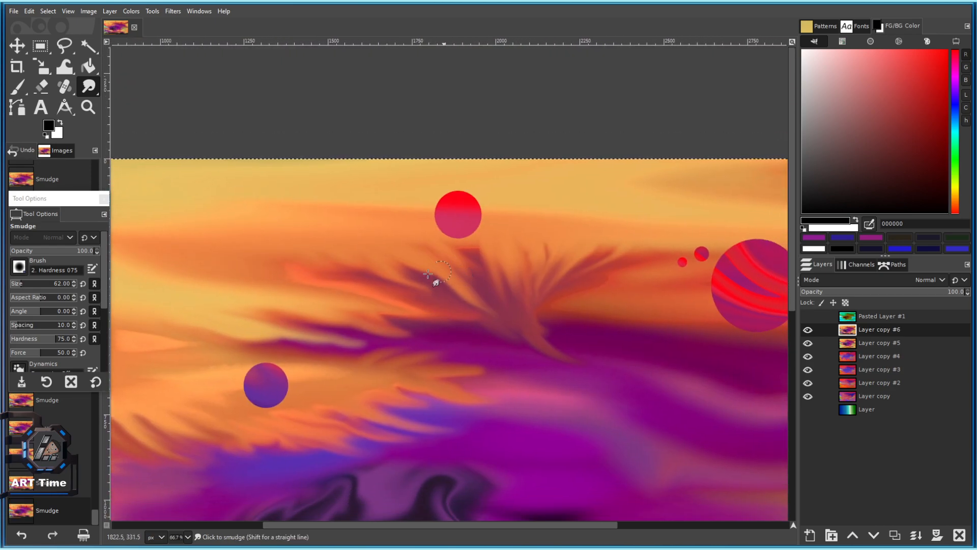
Reduce the Smudge size to 42 and refine the maroon fan's streaks and its curved tail over the purple band.
scroll(464, 230, up, 4)
mouse_move(408, 305)
mouse_down()
mouse_move(550, 342)
mouse_move(565, 419)
mouse_up()
scroll(566, 412, down, 2)
scroll(562, 400, up, 1)
mouse_move(557, 384)
mouse_down()
mouse_move(356, 254)
mouse_move(348, 235)
mouse_up()
scroll(491, 385, down, 2)
scroll(524, 420, up, 3)
drag(537, 427, 437, 287)
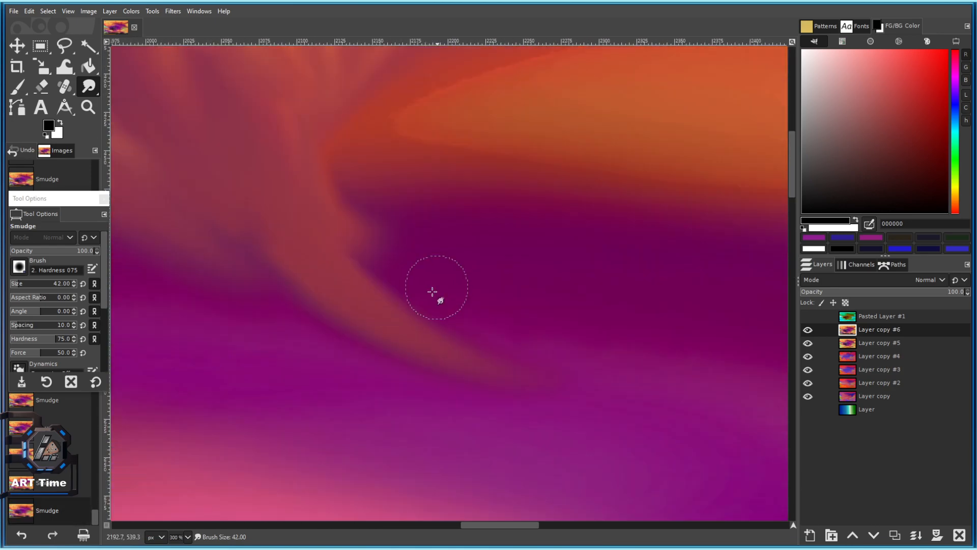
Zoom out to the whole painting and save the image file.
scroll(545, 356, down, 2)
scroll(495, 343, down, 2)
scroll(490, 339, up, 3)
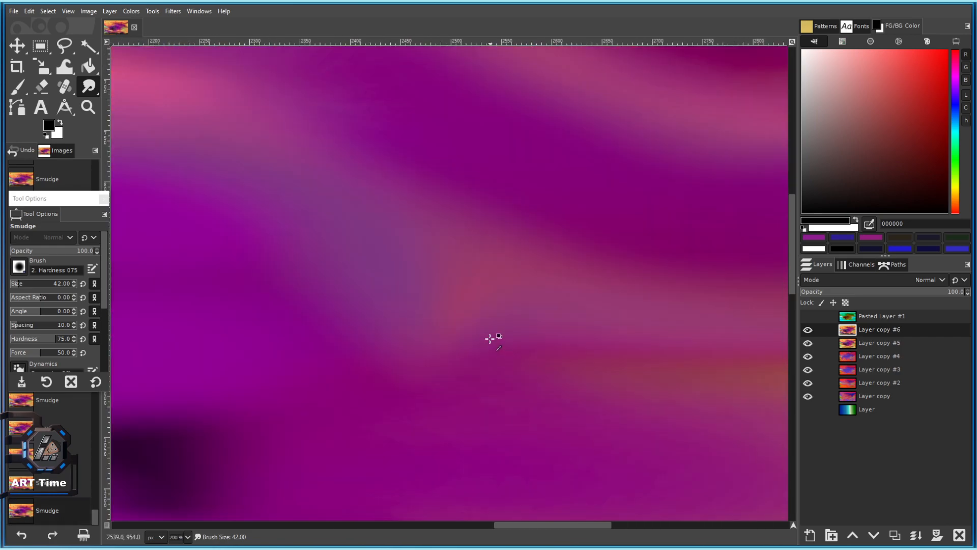
scroll(545, 349, down, 7)
key(ctrl+s)
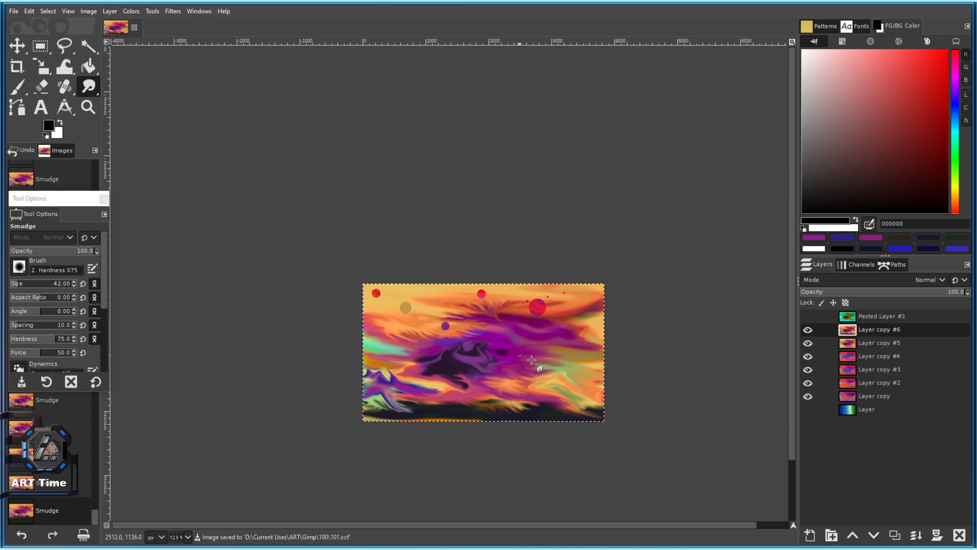
Sample red a53735 as the foreground colour and, at Smudge size 50, pull diagonal orange streaks down right of the striped planet.
scroll(521, 356, up, 6)
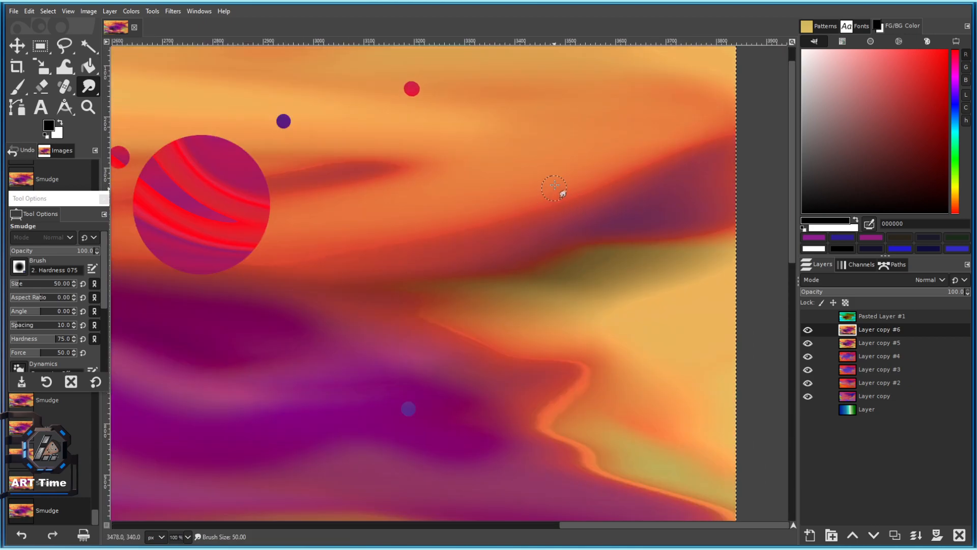
ctrl+click(454, 262)
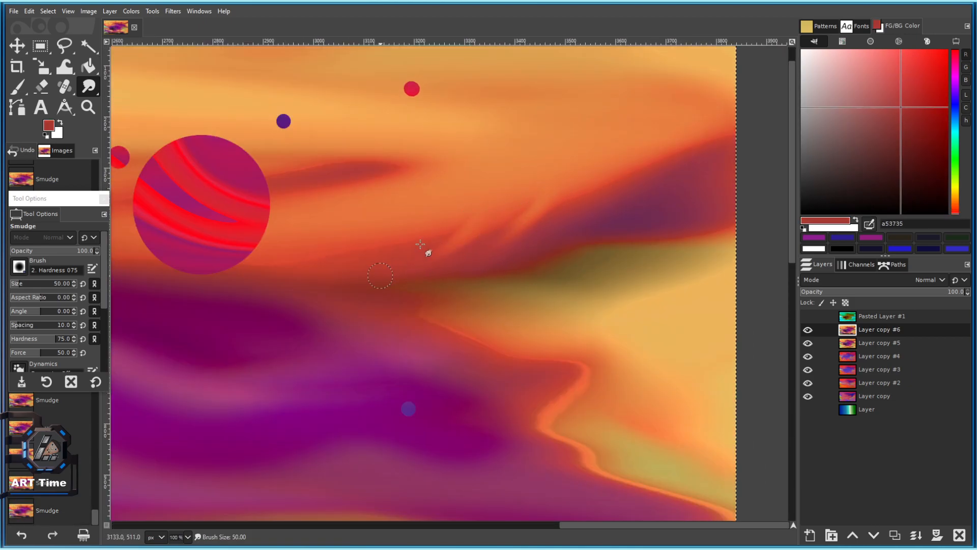
drag(413, 234, 262, 283)
scroll(386, 283, down, 2)
scroll(418, 275, up, 2)
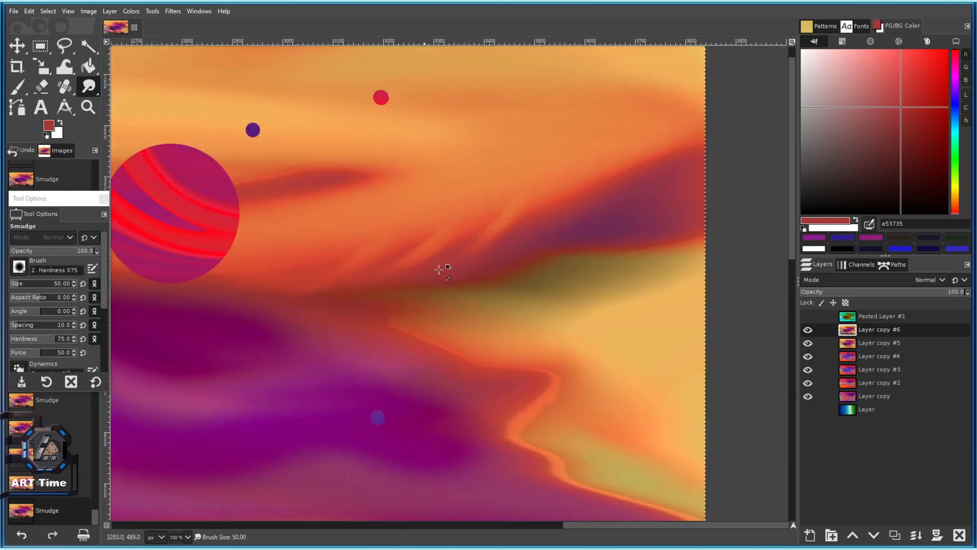
Feather the upper edge of the violet wedge with slanted orange streaks up to the canvas's right edge.
drag(615, 164, 562, 226)
scroll(560, 204, up, 3)
scroll(540, 213, down, 3)
scroll(560, 201, up, 1)
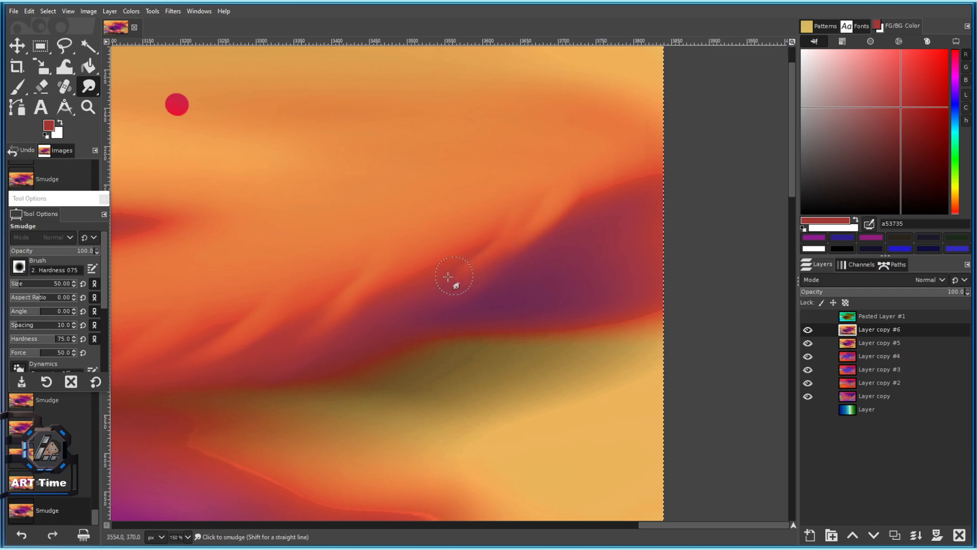
drag(428, 287, 416, 294)
scroll(394, 278, down, 3)
scroll(387, 284, up, 3)
drag(451, 232, 386, 285)
drag(323, 296, 502, 260)
mouse_move(481, 221)
mouse_down()
mouse_move(424, 263)
mouse_move(427, 270)
mouse_up()
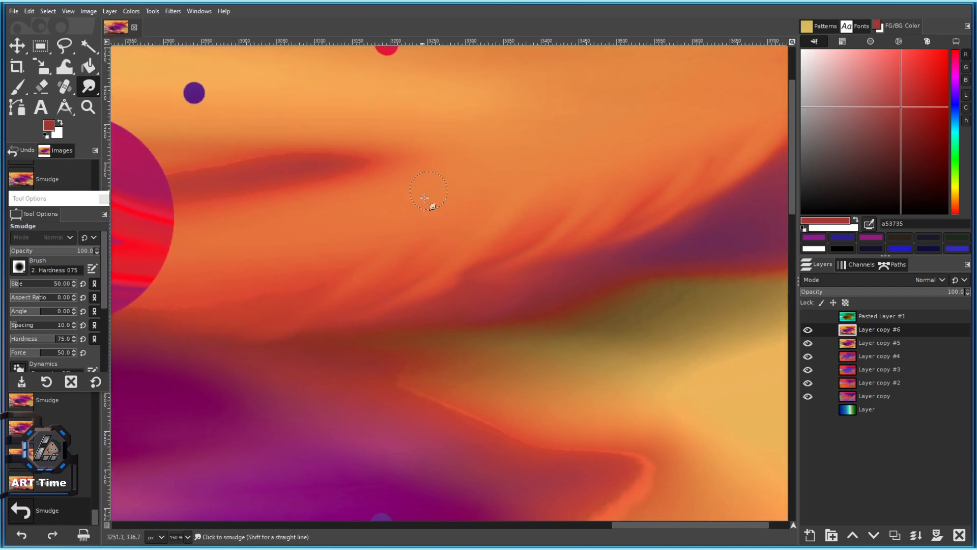
Reduce the Smudge size to 44 and pull pointed olive wisps from the olive band up into the violet wedge.
scroll(270, 312, down, 5)
scroll(465, 323, up, 4)
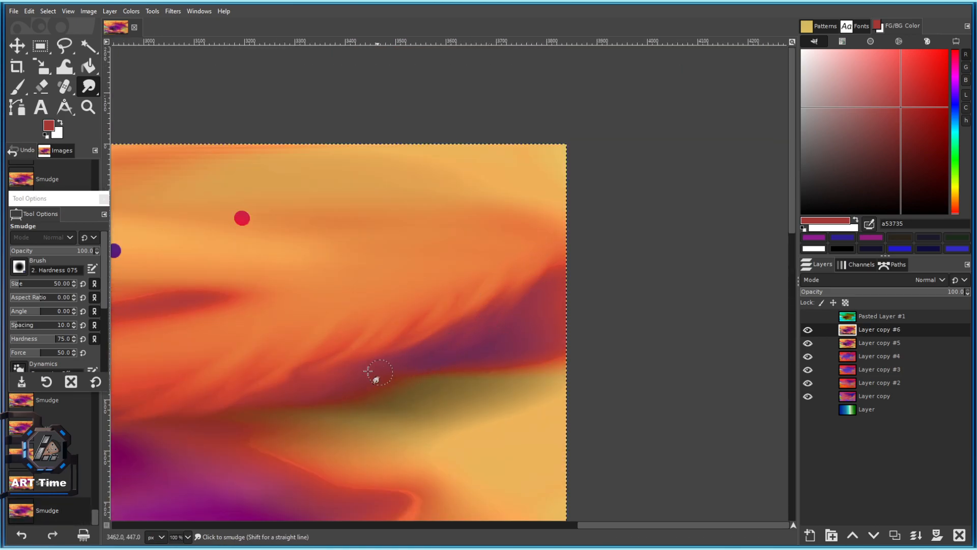
scroll(410, 379, up, 1)
mouse_move(483, 395)
mouse_down()
mouse_move(415, 366)
mouse_move(574, 331)
mouse_up()
scroll(414, 366, up, 1)
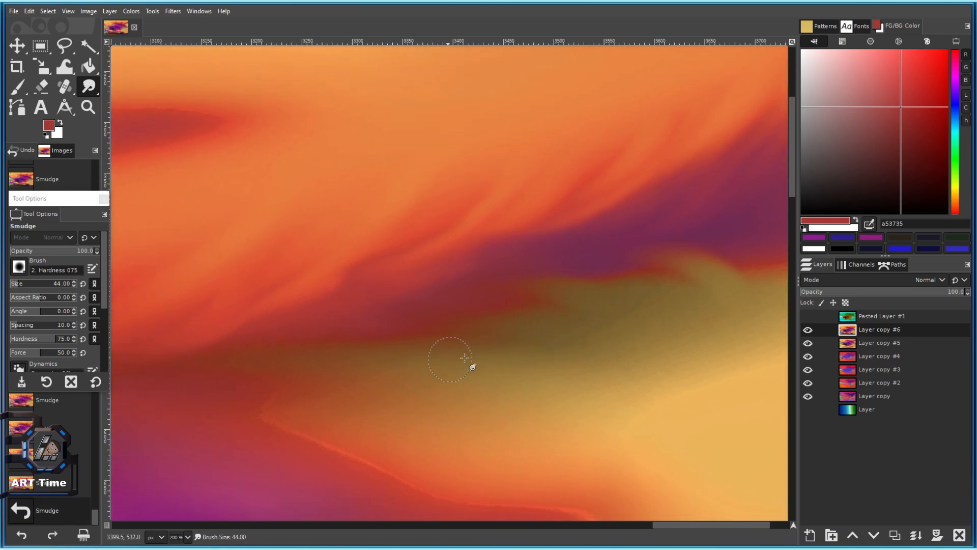
scroll(401, 362, down, 6)
scroll(415, 353, up, 6)
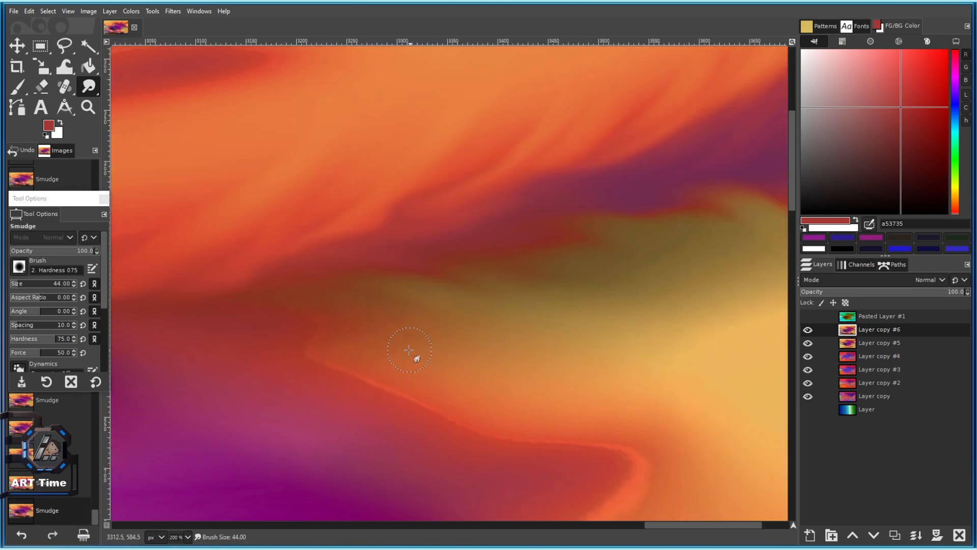
With a Smudge size of 45 to 46, drag orange streaks leftward across the red rim into the purple area.
scroll(414, 342, down, 6)
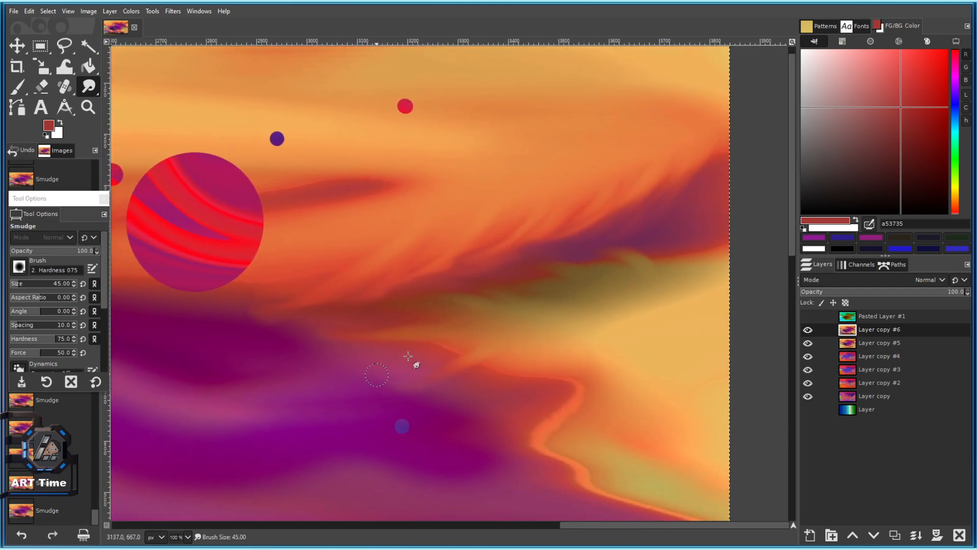
scroll(462, 385, up, 5)
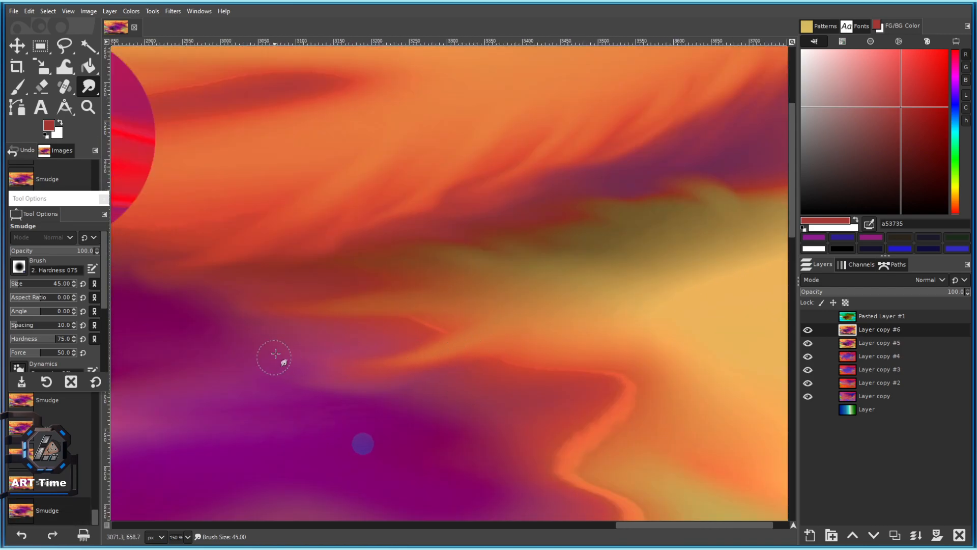
scroll(473, 318, up, 3)
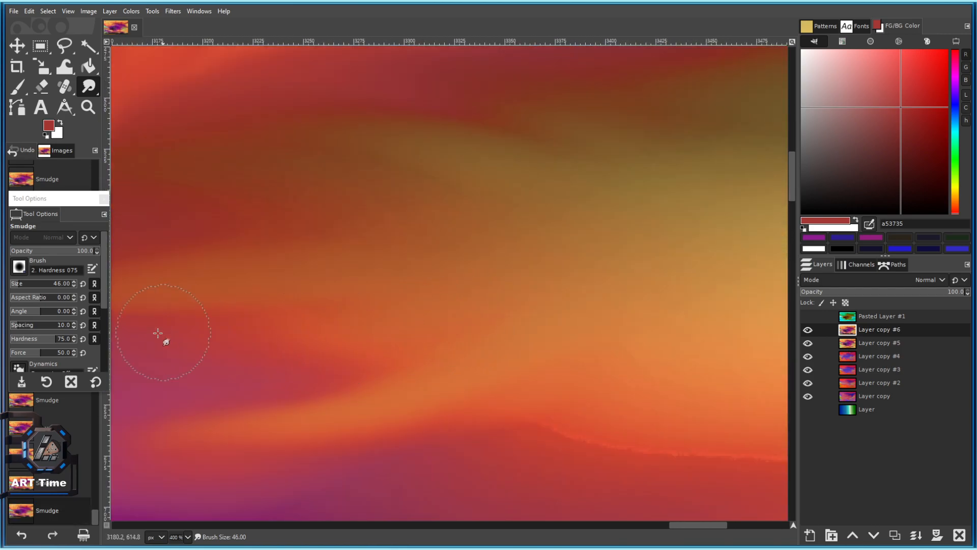
Undo the last smudge and, at size 42, pull another orange streak leftward across the red rim above the small blue-violet circle.
key(ctrl+z)
scroll(520, 359, down, 4)
mouse_move(553, 364)
mouse_down()
mouse_move(501, 306)
mouse_move(433, 357)
mouse_up()
scroll(499, 307, up, 2)
scroll(519, 349, down, 4)
scroll(517, 264, up, 3)
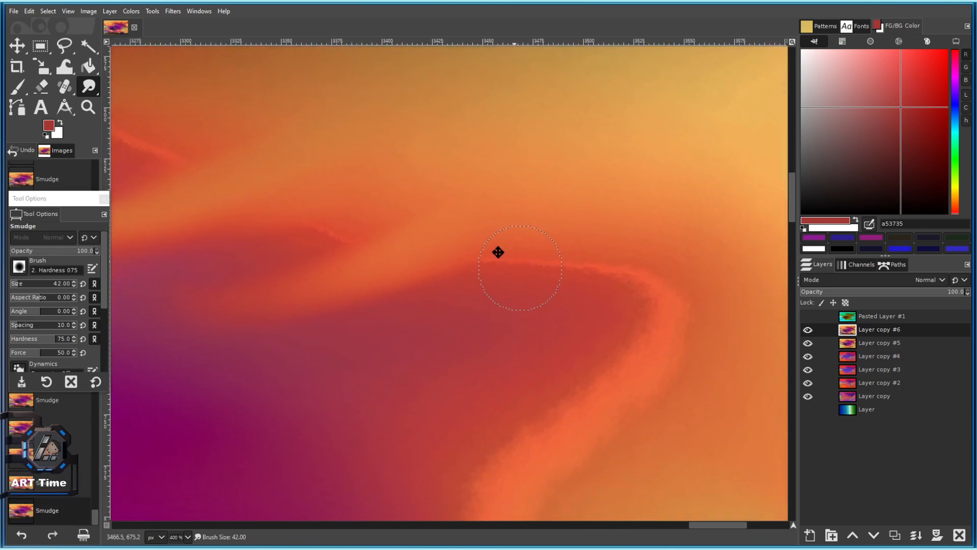
Smudge one more streak leftward through the red-orange rim at the tip of the purple shape, at size 42.
scroll(518, 336, up, 1)
drag(519, 335, 536, 265)
drag(480, 292, 369, 291)
scroll(424, 308, down, 3)
scroll(412, 326, down, 4)
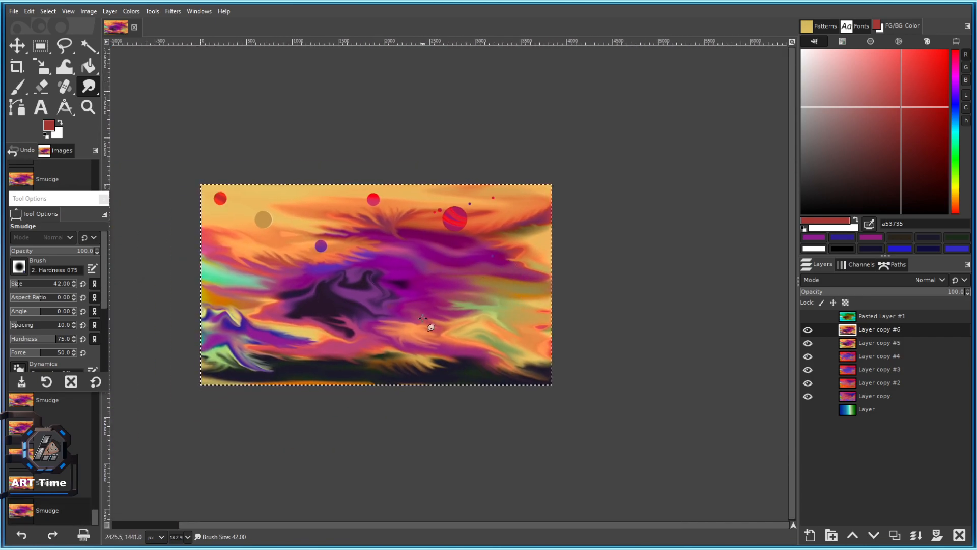
At Smudge size 43, pull curled orange wisps into the upper edge of the violet wedge near the canvas's right edge.
scroll(481, 225, up, 6)
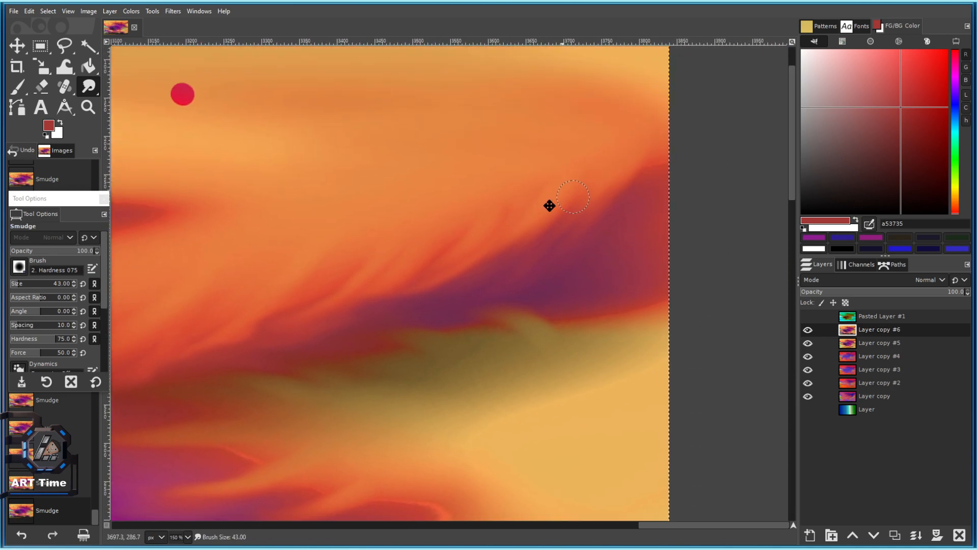
drag(549, 206, 506, 218)
mouse_move(600, 181)
mouse_down()
mouse_move(637, 197)
mouse_move(579, 175)
mouse_up()
mouse_move(558, 209)
mouse_down()
mouse_move(530, 232)
mouse_move(571, 171)
mouse_up()
Smudge the dark spot beside the black swirl in the purple centre into a curved hook.
scroll(526, 237, down, 4)
drag(537, 302, 585, 175)
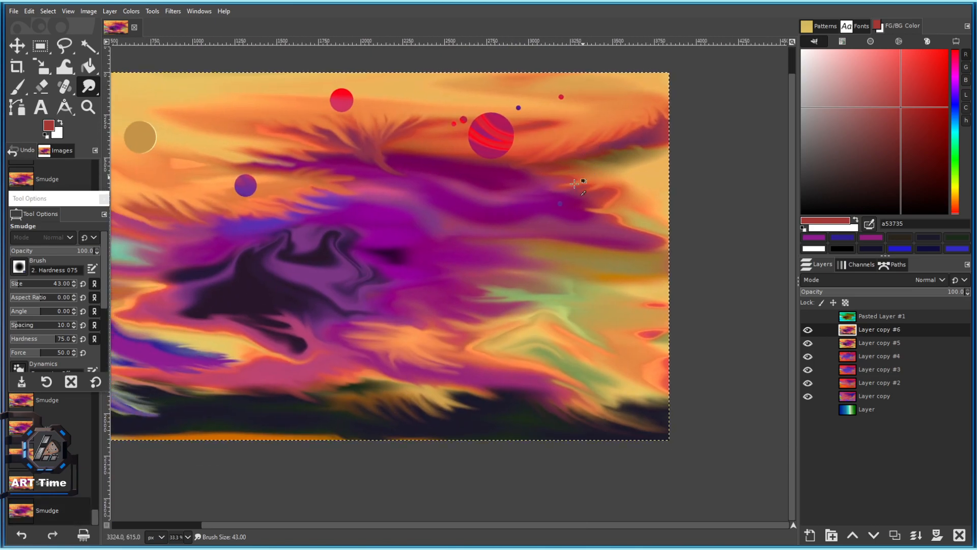
scroll(325, 164, up, 1)
drag(388, 110, 514, 134)
drag(490, 328, 545, 210)
drag(596, 187, 506, 226)
scroll(506, 226, up, 2)
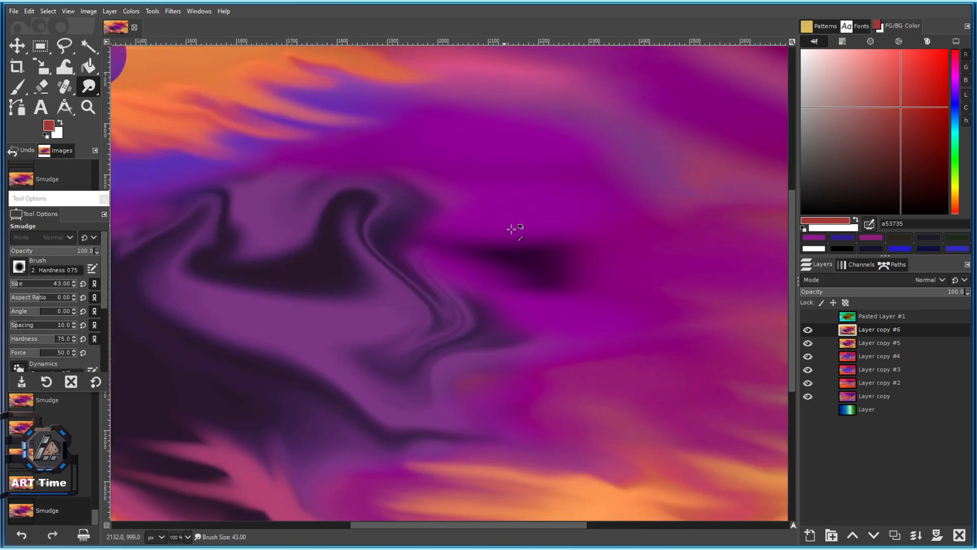
scroll(516, 265, up, 1)
scroll(509, 188, down, 4)
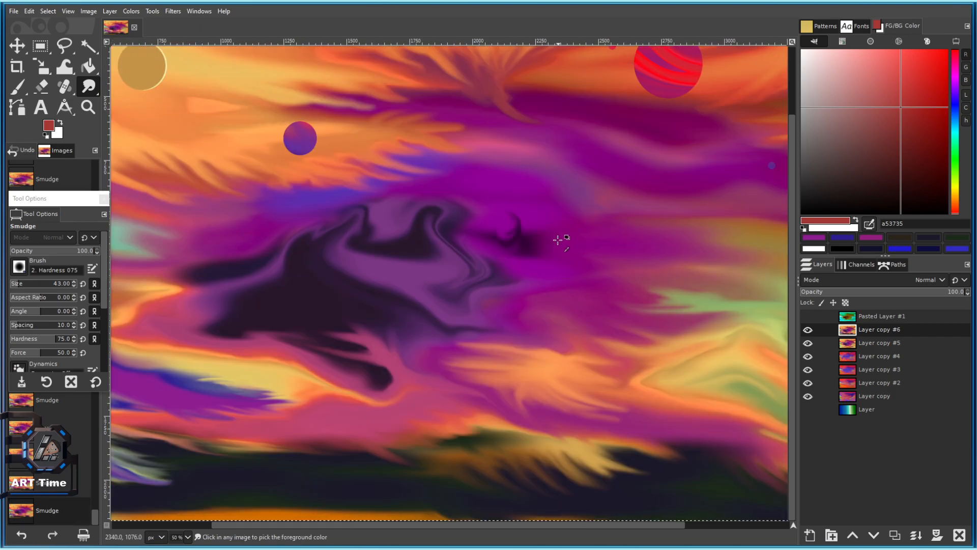
Extend the dark spot with curved wisps down and around the purple area, undoing one unwanted smudge.
scroll(534, 228, up, 3)
scroll(482, 204, up, 1)
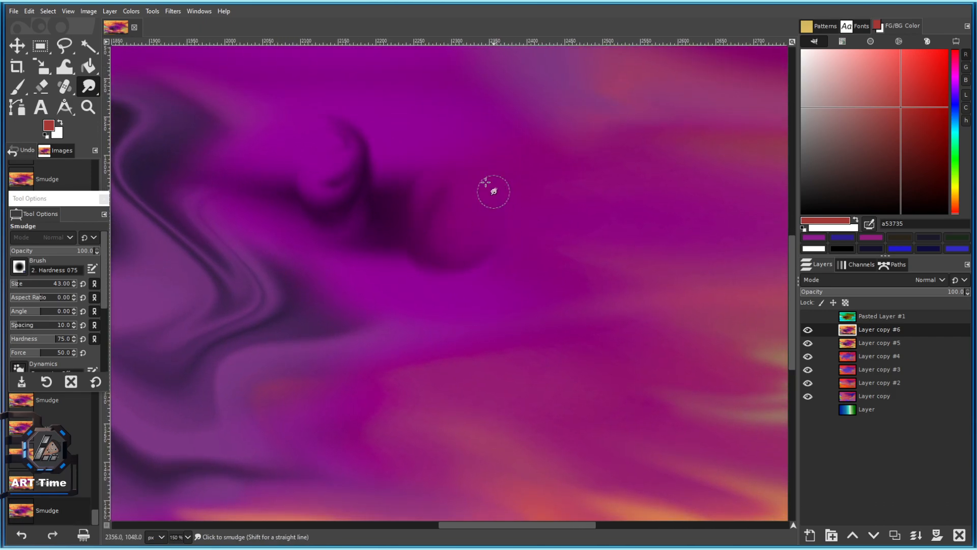
key(ctrl+z)
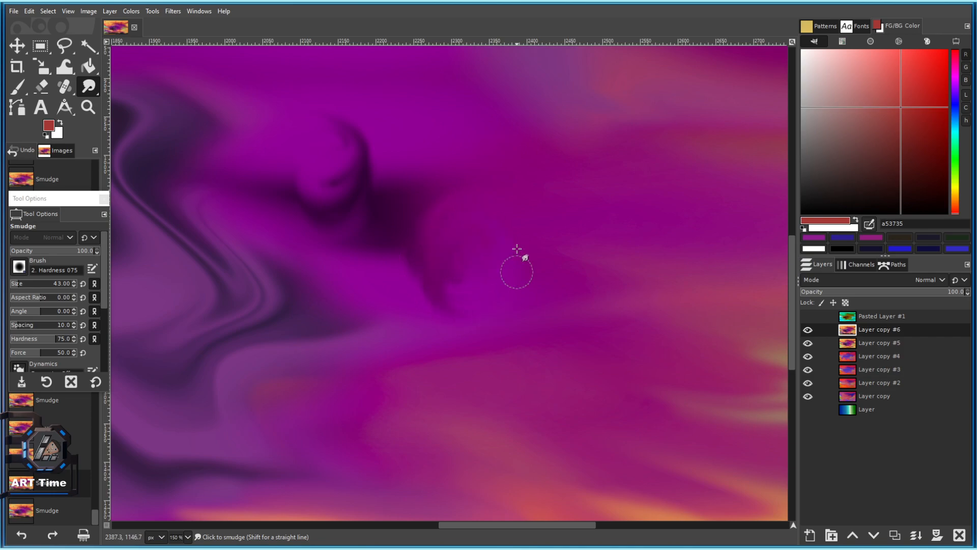
scroll(461, 201, down, 2)
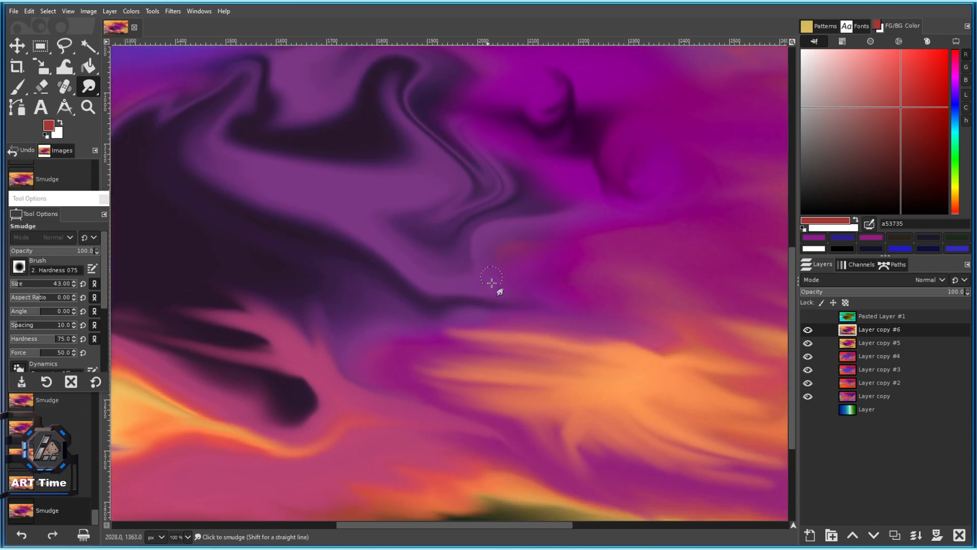
Try to pull pointed orange wisps upward from the orange plume below the dark swirl, and undo the smudge.
mouse_move(526, 350)
mouse_down()
mouse_move(513, 253)
mouse_move(453, 303)
mouse_up()
scroll(502, 336, up, 2)
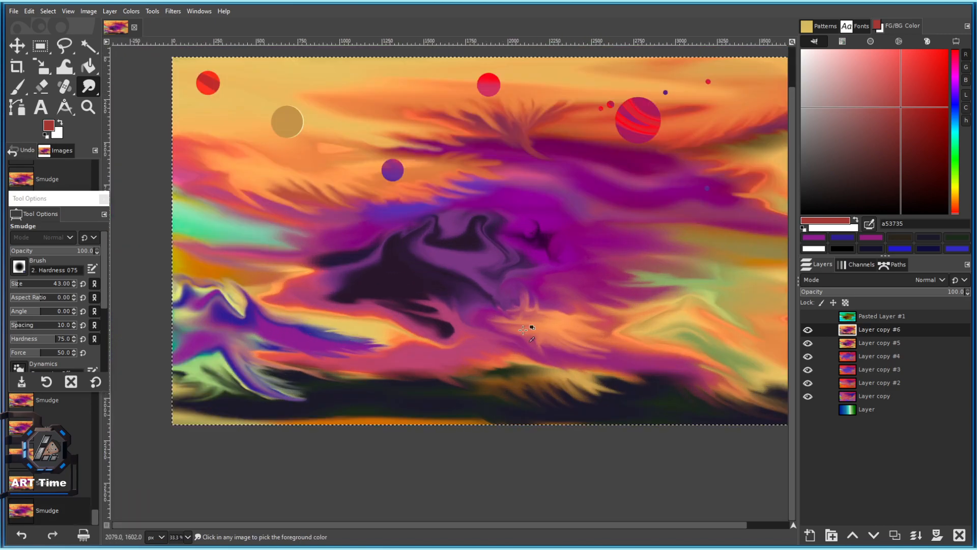
key(ctrl+z)
Duplicate Layer copy #6 and save the image.
click(894, 534)
drag(579, 258, 552, 281)
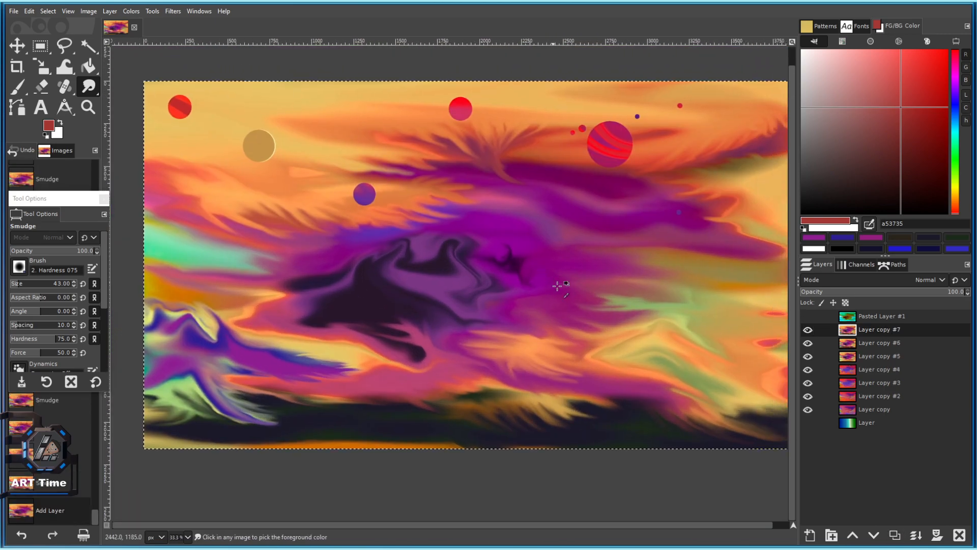
key(ctrl+s)
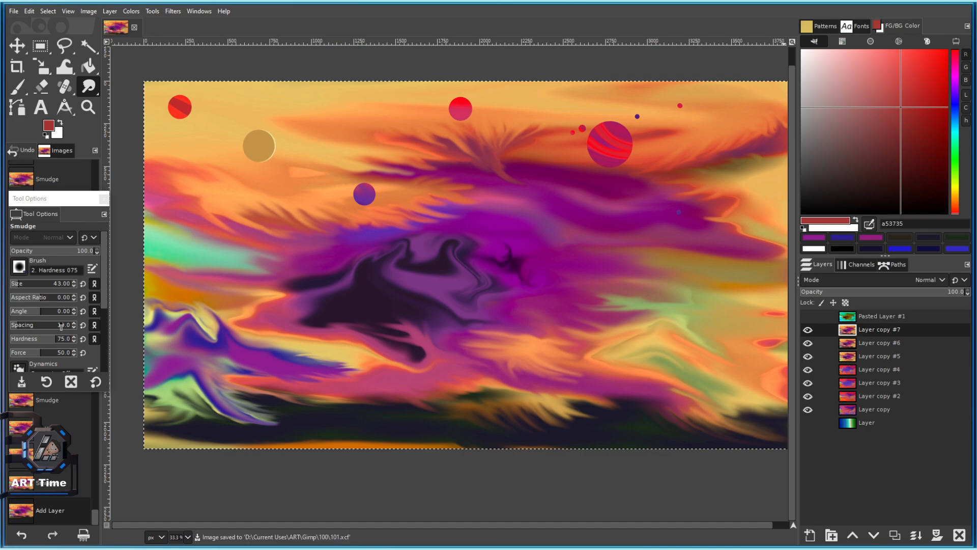
Try broader smudges at sizes 125 and 313 on the left side of the painting, and undo them.
click(26, 282)
mouse_move(263, 203)
mouse_down()
mouse_move(318, 249)
mouse_move(312, 257)
mouse_up()
scroll(311, 213, up, 2)
scroll(312, 234, down, 3)
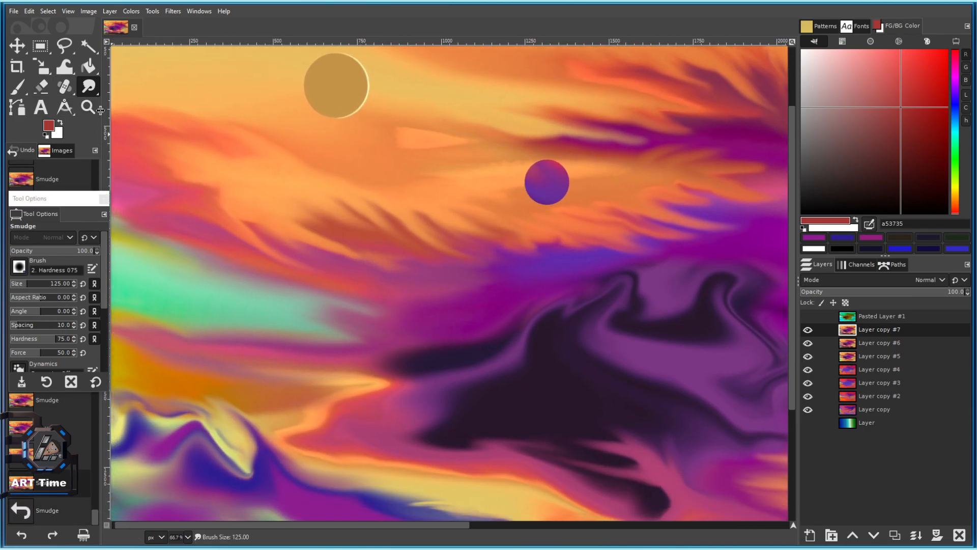
drag(34, 281, 64, 286)
drag(297, 263, 378, 286)
mouse_move(226, 236)
mouse_down()
mouse_move(226, 218)
mouse_move(299, 232)
mouse_up()
key(ctrl+z)
Try large smudges around the red circle in the canvas's upper-left corner, undoing each one.
scroll(301, 232, down, 2)
drag(292, 179, 333, 253)
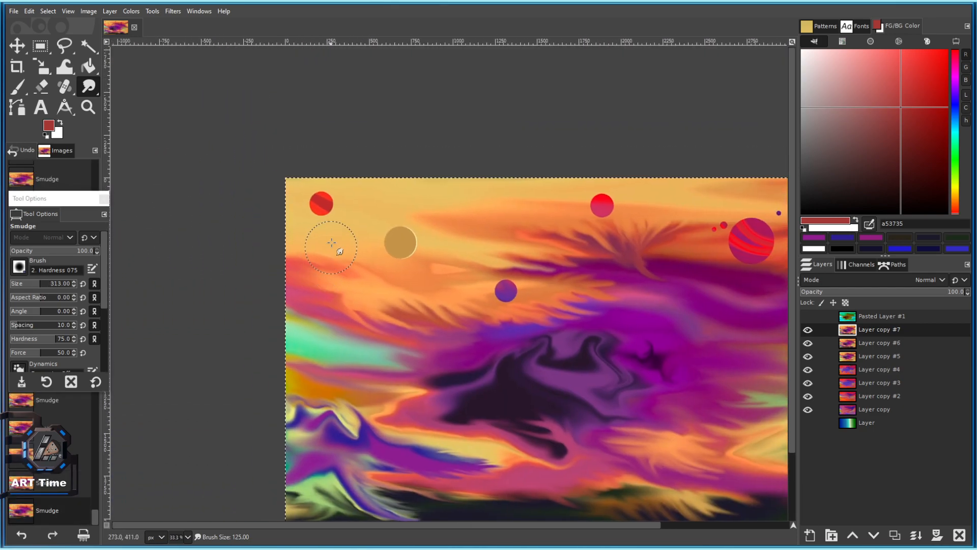
scroll(328, 214, up, 3)
drag(321, 214, 235, 215)
key(ctrl+z)
mouse_move(379, 265)
mouse_down()
mouse_move(293, 248)
mouse_move(349, 191)
mouse_up()
key(ctrl+z)
Sample the yellow-orange sky colour ecba5f and try a Paintbrush dab with the Smoke brush on the upper-left red circle, undoing it.
click(19, 266)
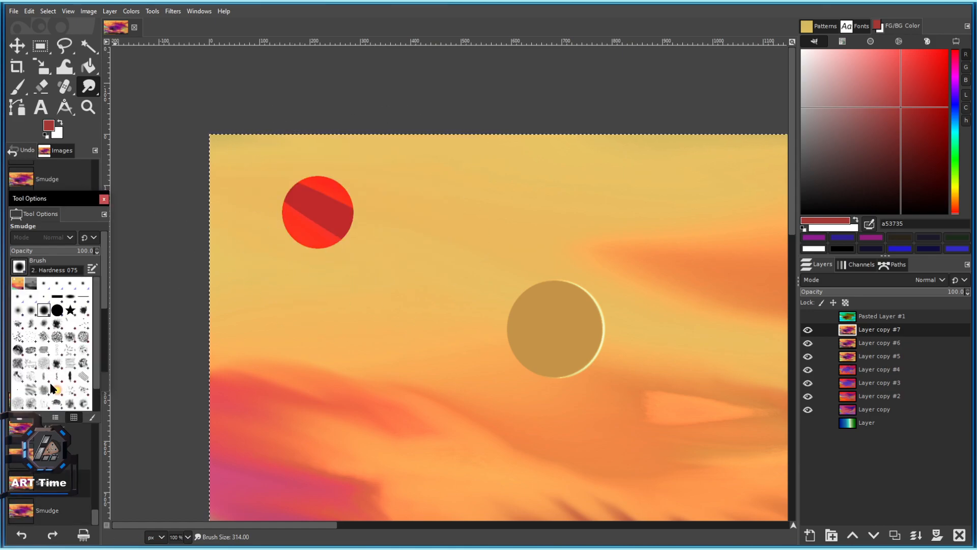
click(46, 373)
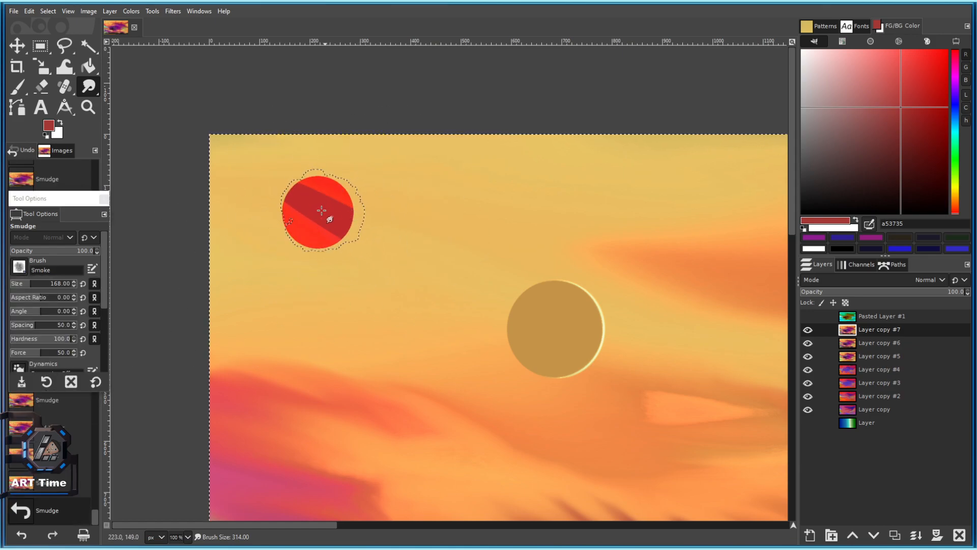
ctrl+click(404, 239)
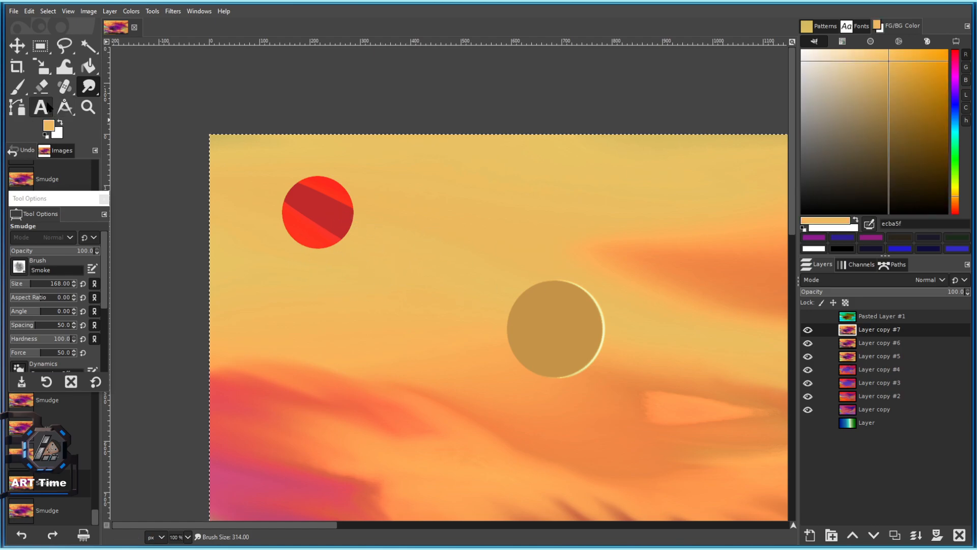
key(p)
click(325, 208)
key(ctrl+z)
Try tinting the upper-left red circle with Smoke dabs at opacity 31.1 and size 263, and undo them.
drag(44, 250, 39, 283)
click(303, 252)
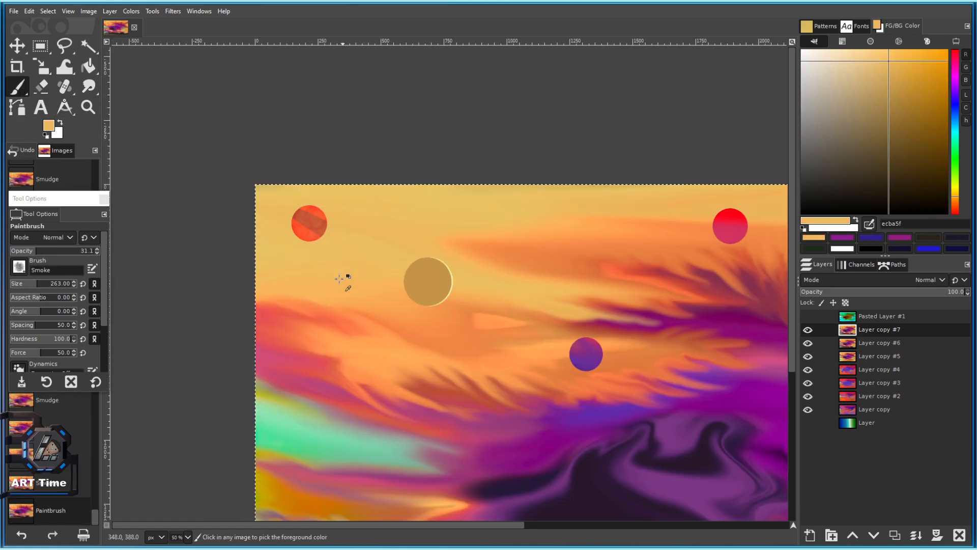
key(ctrl+z)
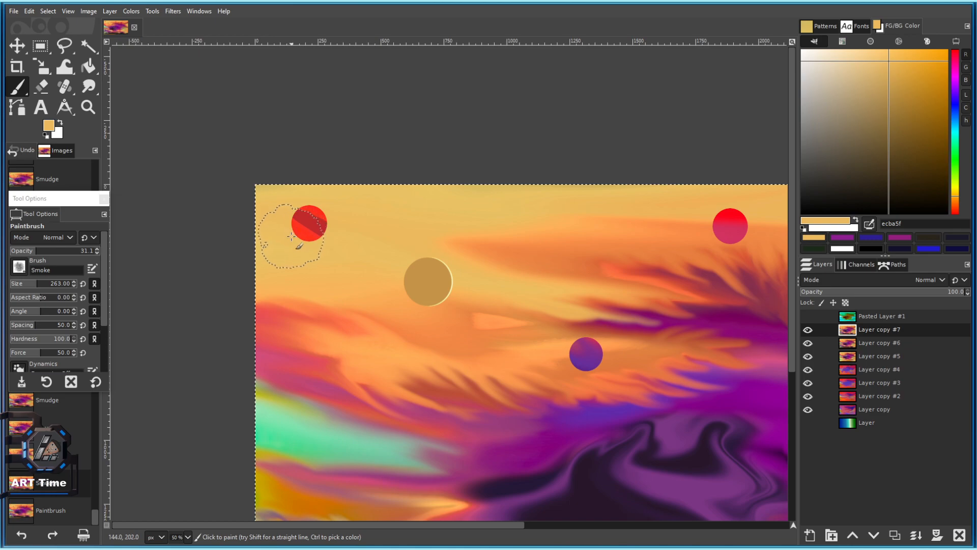
click(276, 236)
scroll(297, 239, up, 2)
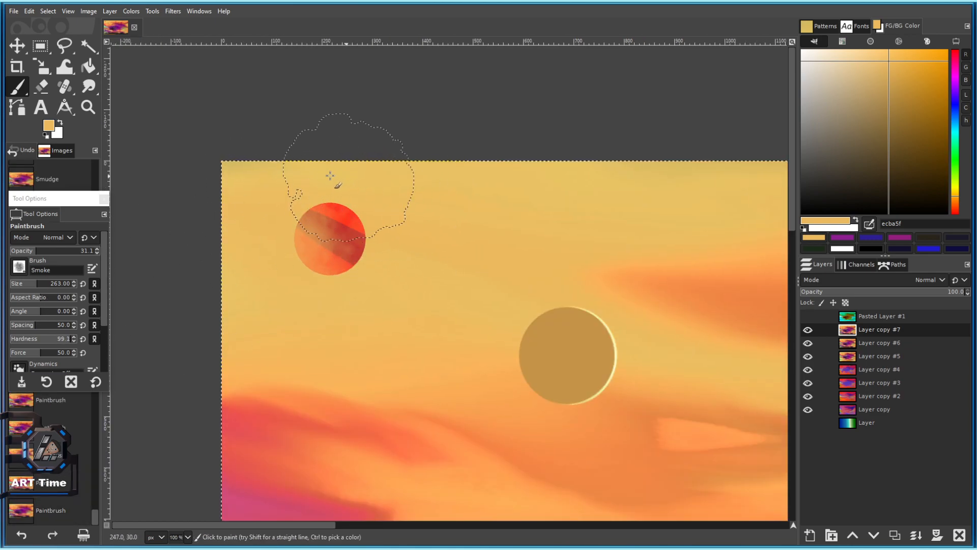
ctrl+scroll(427, 317, down, 5)
ctrl+scroll(462, 383, up, 2)
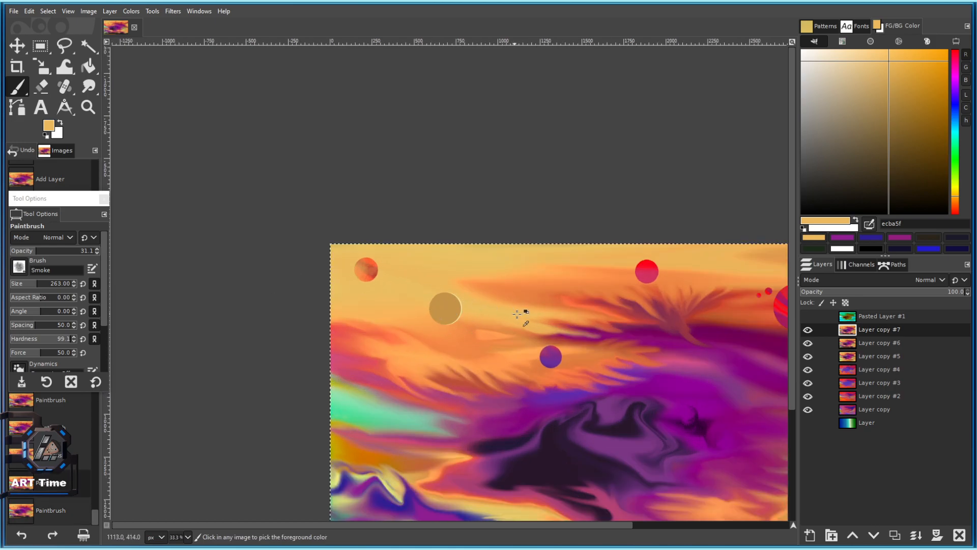
key(space)
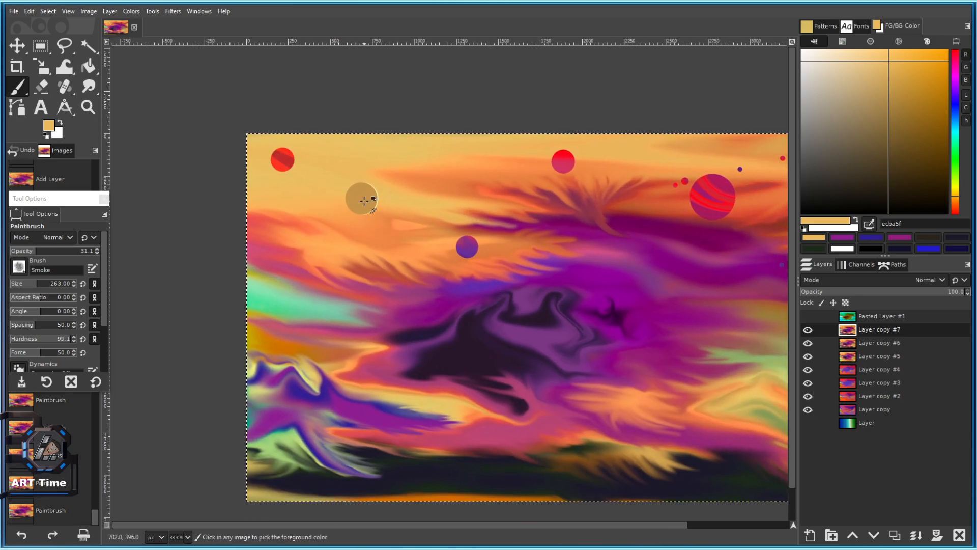
Switch the Paintbrush to the 2. Hardness 075 brush.
ctrl+scroll(382, 225, down, 1)
drag(469, 267, 471, 277)
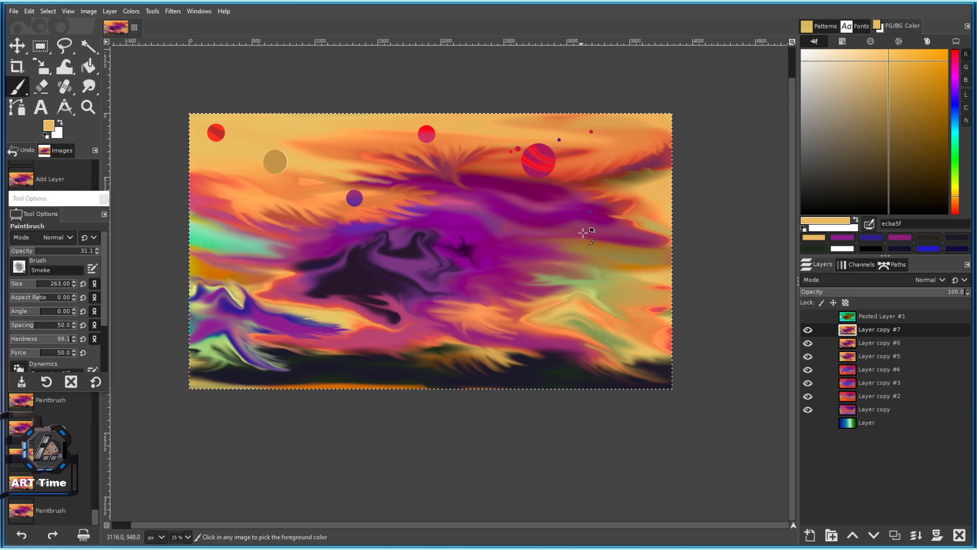
ctrl+scroll(583, 233, up, 1)
click(18, 266)
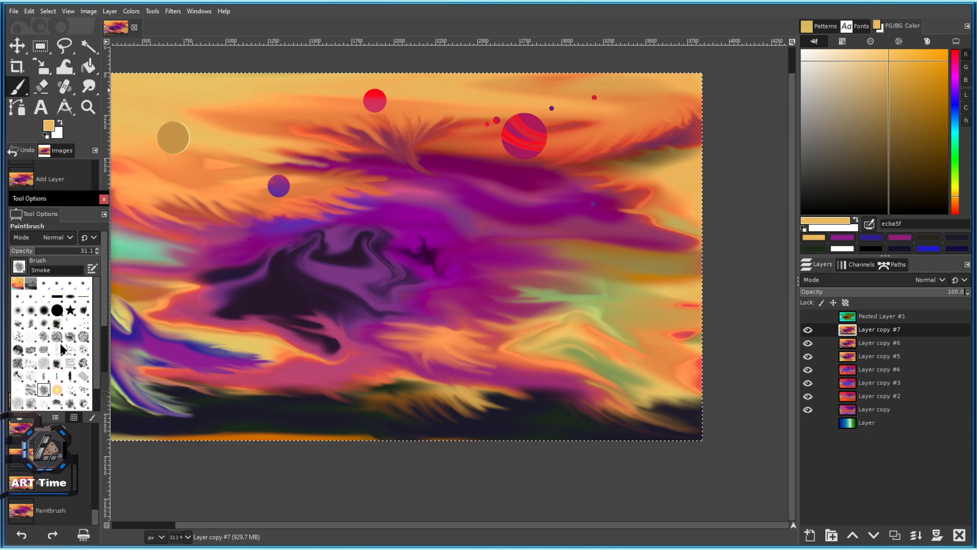
click(19, 286)
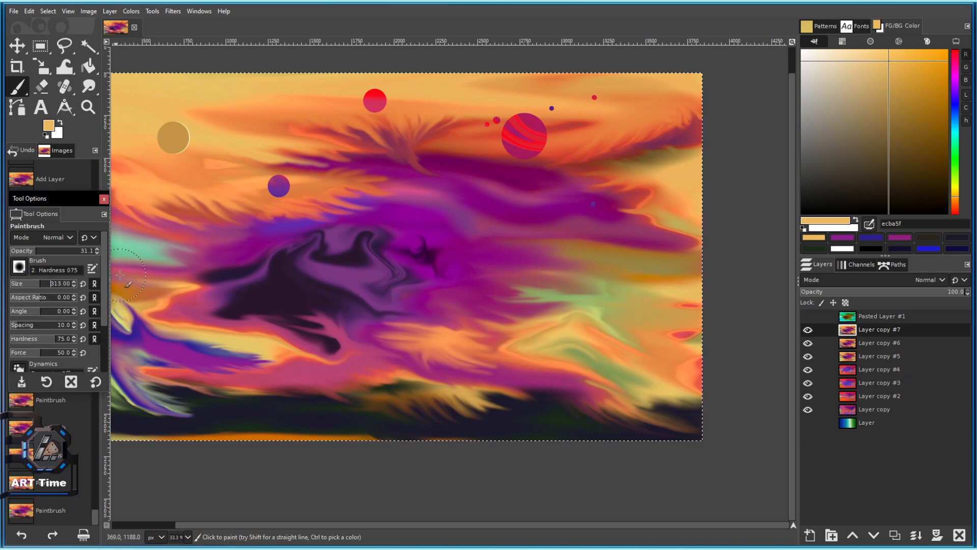
drag(624, 223, 635, 253)
key(bracketright)
ctrl+scroll(628, 254, up, 1)
ctrl+scroll(585, 256, down, 1)
ctrl+scroll(572, 288, up, 1)
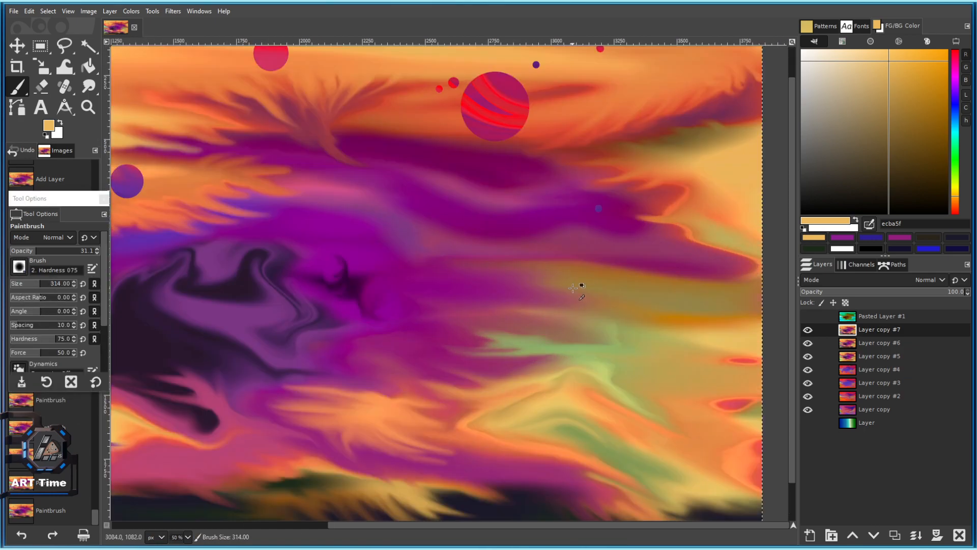
Set the Paintbrush opacity to 51.5 and its size to 188.
click(53, 253)
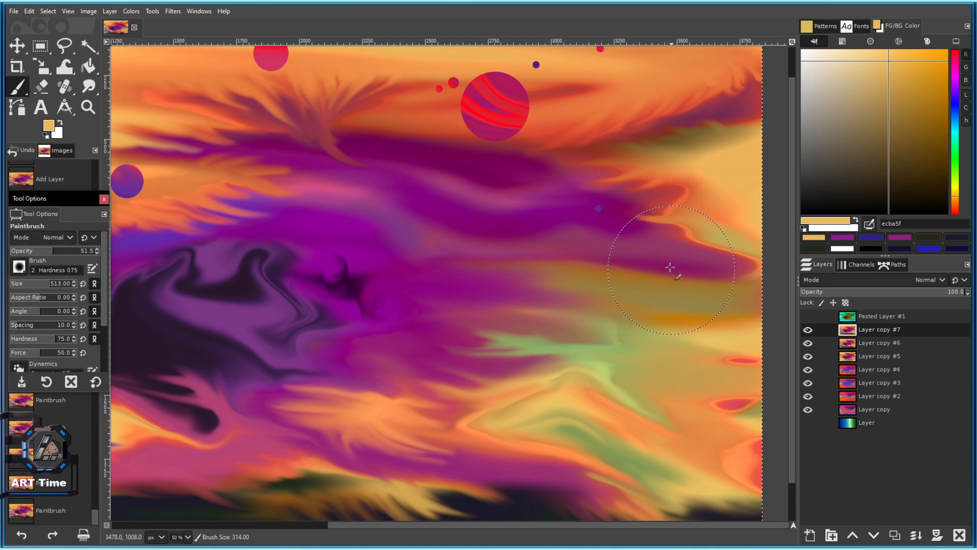
drag(671, 269, 623, 311)
click(37, 287)
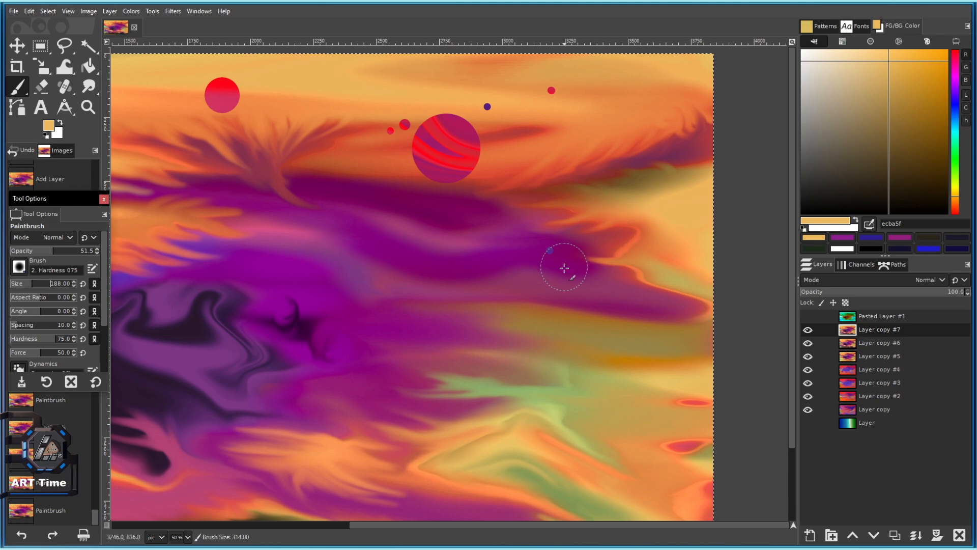
Set the brush aspect ratio to 8.00 and try yellow-orange strokes over the purple area, undoing them.
ctrl+scroll(562, 262, up, 2)
click(519, 235)
mouse_move(519, 235)
mouse_down()
mouse_move(408, 226)
mouse_move(506, 234)
mouse_move(445, 246)
mouse_move(475, 249)
mouse_move(392, 262)
mouse_up()
key(ctrl+z)
click(53, 299)
key(ctrl+z)
ctrl+scroll(422, 267, down, 4)
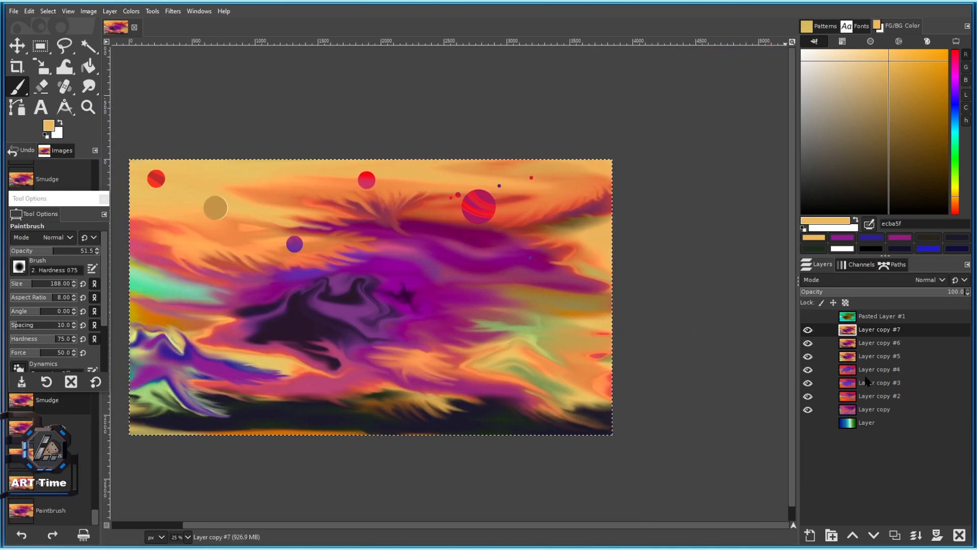
Duplicate Layer copy #7 and clear the duplicate's contents.
click(896, 534)
key(Delete)
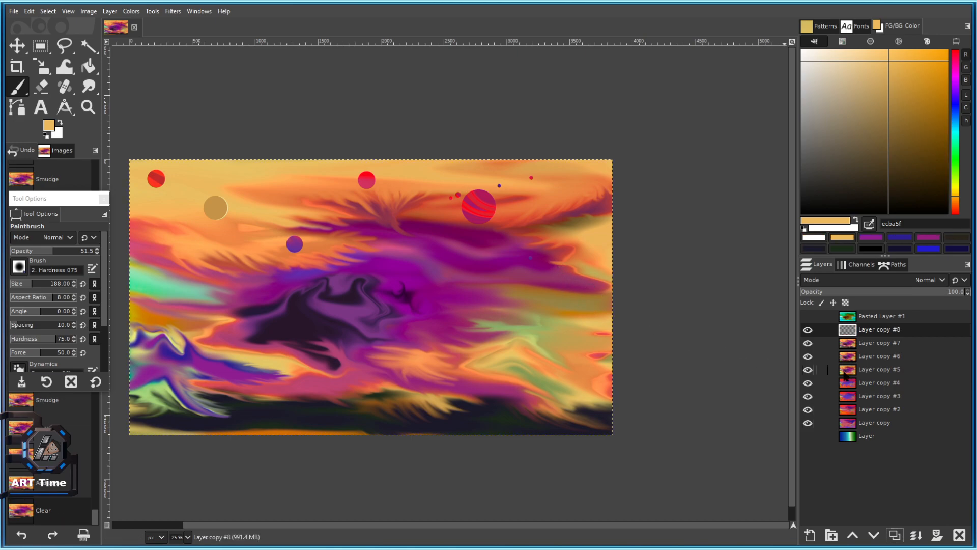
Try flat yellow-orange strokes at size 403 across the purple band below the striped planet, and undo them.
drag(373, 276, 435, 247)
ctrl+scroll(481, 223, up, 1)
drag(28, 284, 45, 283)
ctrl+scroll(433, 304, up, 1)
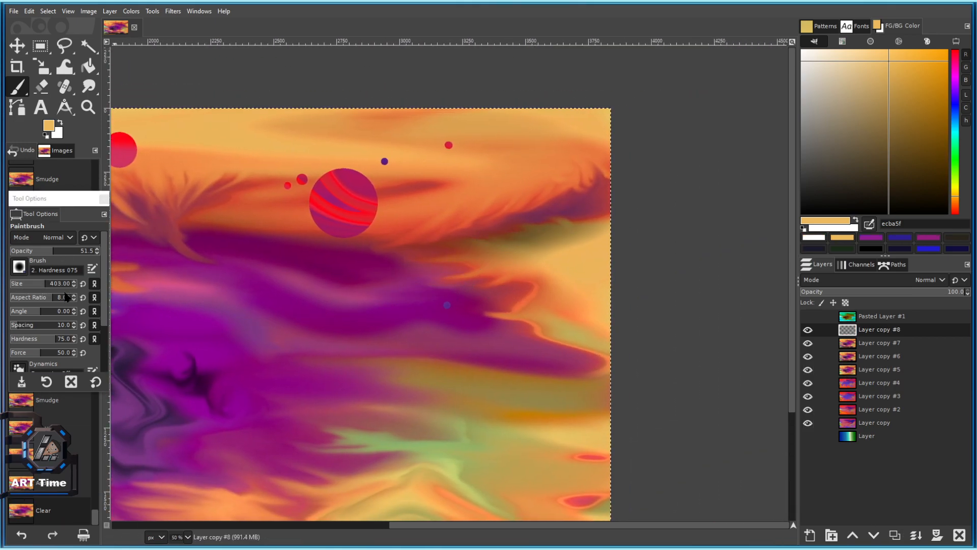
drag(402, 265, 469, 275)
mouse_move(548, 255)
mouse_down()
mouse_move(483, 282)
mouse_move(432, 283)
mouse_up()
key(ctrl+z)
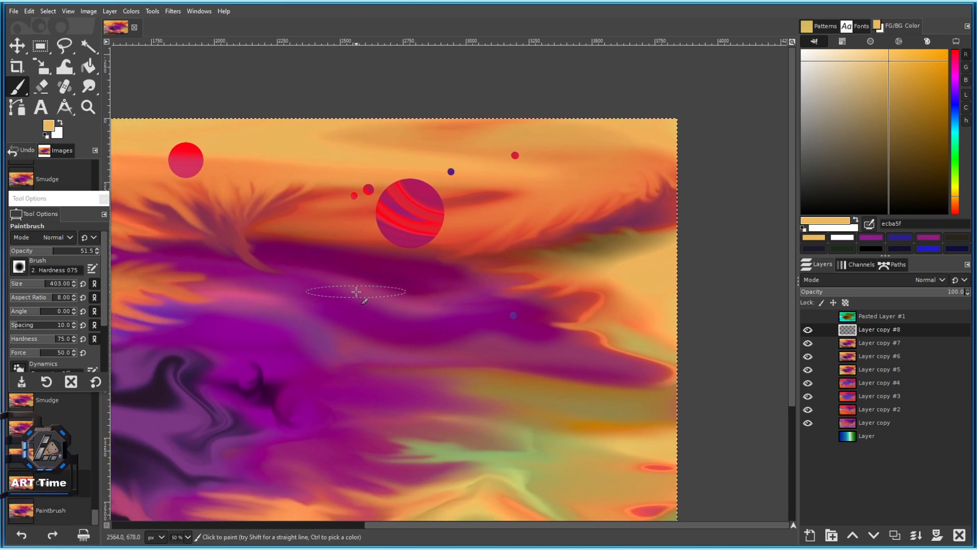
drag(356, 292, 406, 310)
drag(403, 299, 428, 317)
key(ctrl+z)
key(ctrl+z)
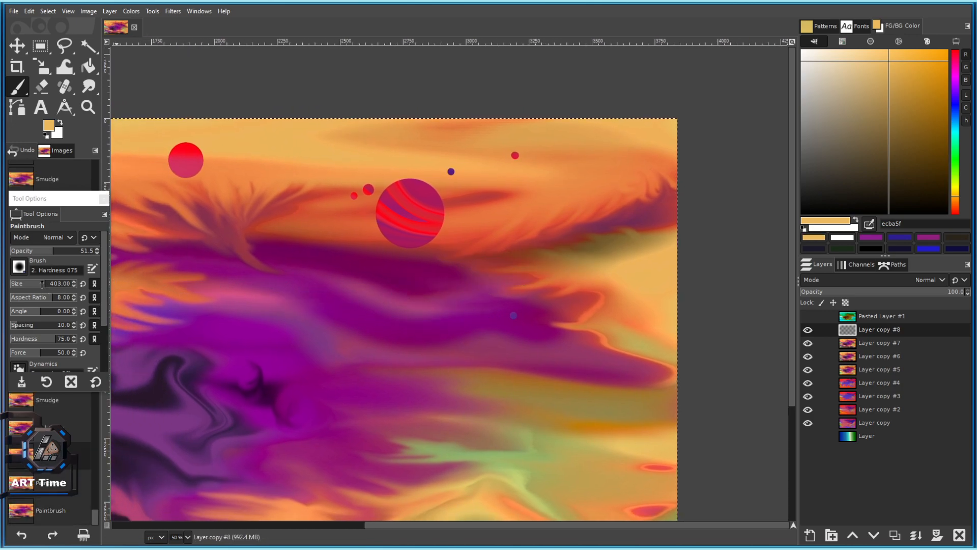
Reduce the brush size to 271, try a thin horizontal yellow-orange streak beneath the striped planet, and undo it.
drag(45, 285, 38, 285)
ctrl+scroll(381, 301, up, 3)
drag(519, 257, 335, 245)
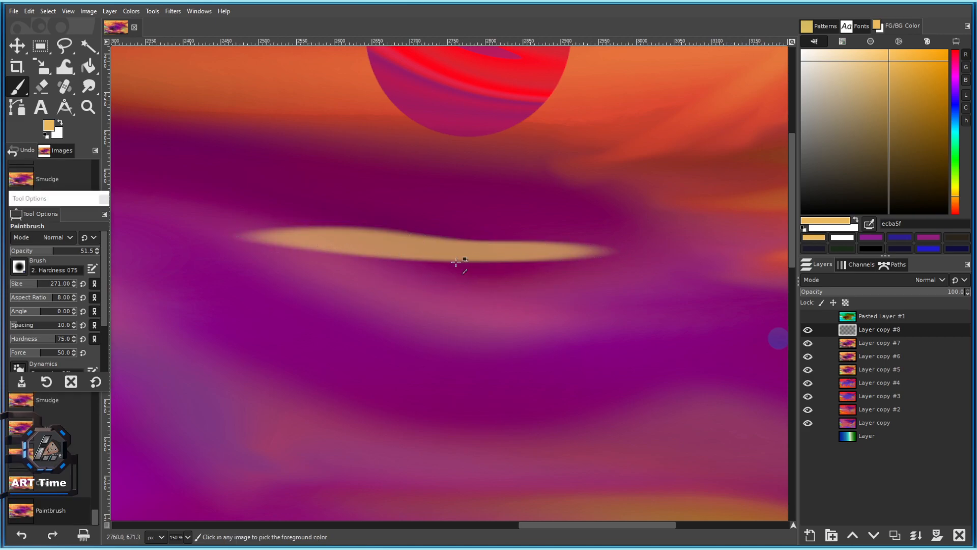
key(ctrl+z)
Set the Paintbrush size to 296 and try another flat streak near the striped planet, undoing it.
ctrl+scroll(453, 262, down, 5)
drag(33, 288, 34, 288)
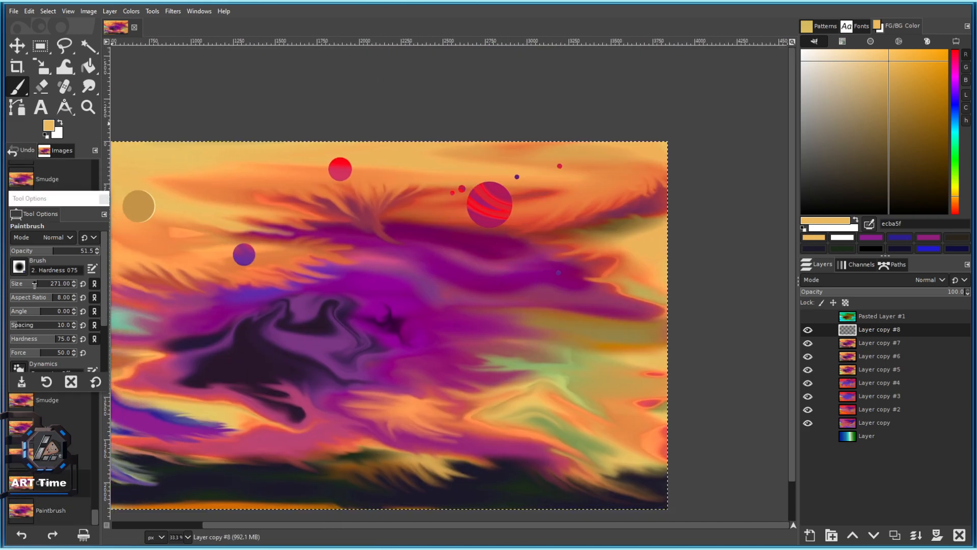
scroll(590, 240, up, 2)
drag(626, 204, 415, 252)
key(ctrl+z)
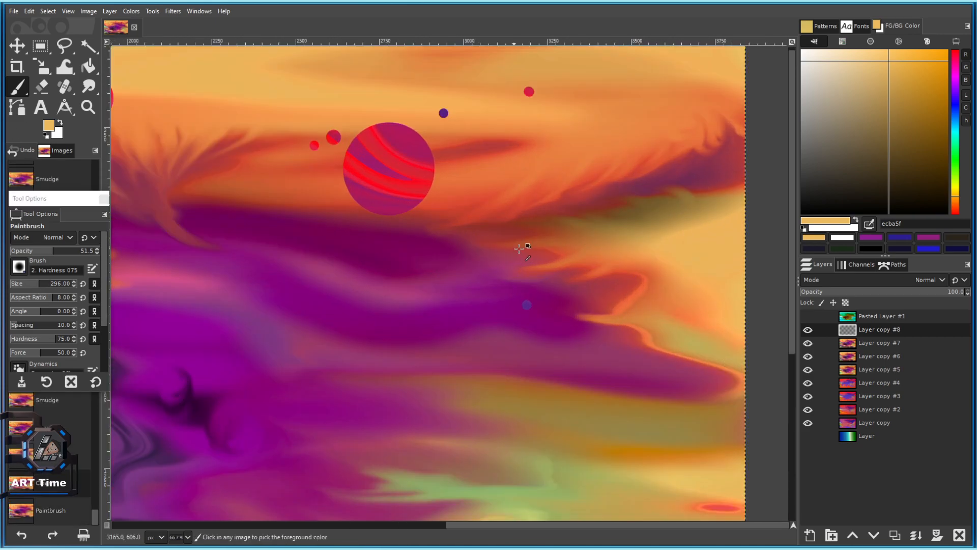
ctrl+scroll(371, 219, down, 3)
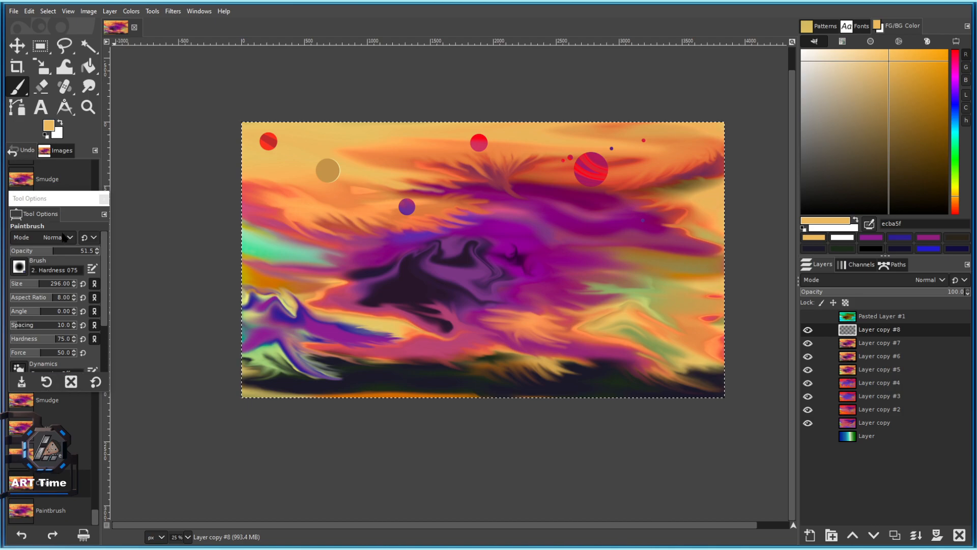
Switch the paintbrush to the Smoke brush and set its size to 892.
ctrl+scroll(529, 231, up, 1)
ctrl+scroll(530, 242, down, 1)
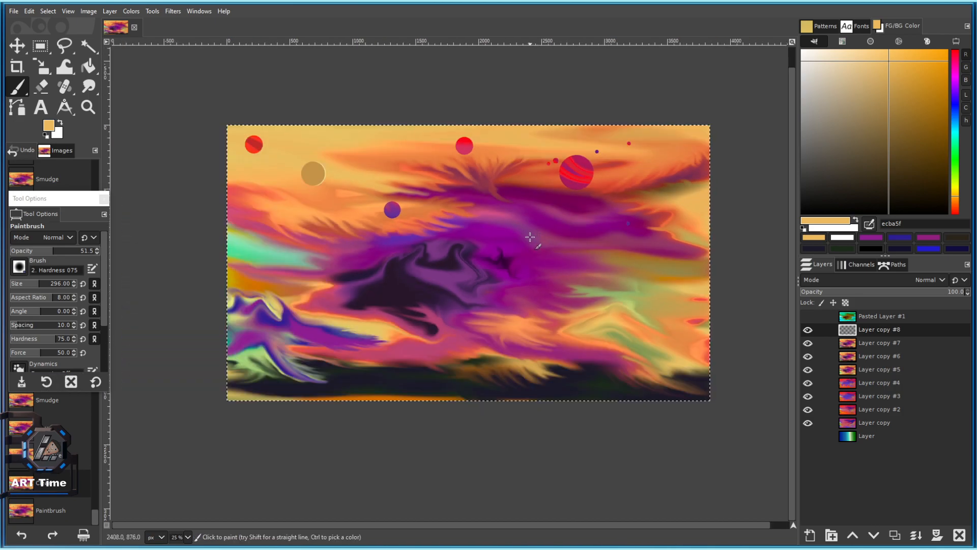
ctrl+scroll(631, 264, up, 1)
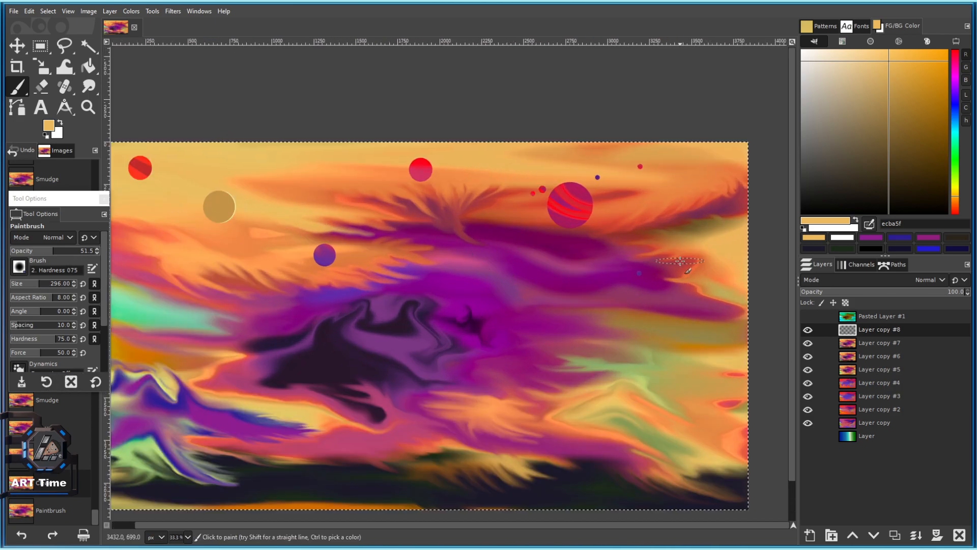
ctrl+scroll(499, 323, down, 1)
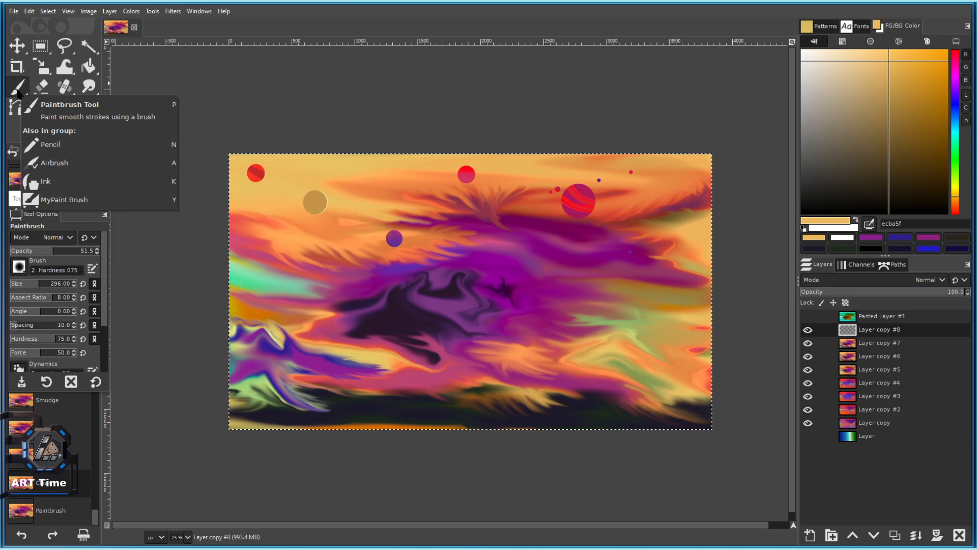
click(19, 267)
click(49, 392)
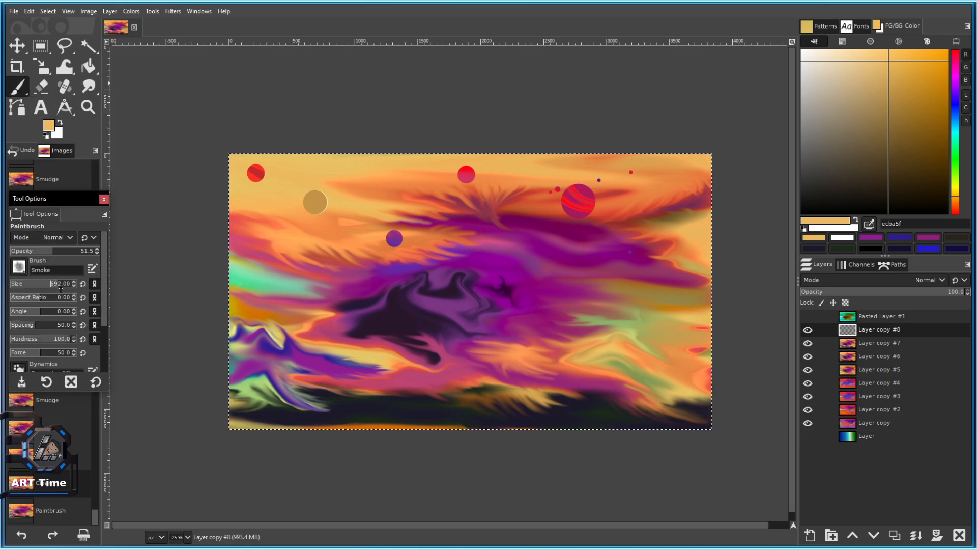
drag(57, 290, 69, 288)
Set the foreground colour to black (000000), try smoke strokes over the upper-left sky and undo them.
drag(292, 127, 274, 163)
key(ctrl+z)
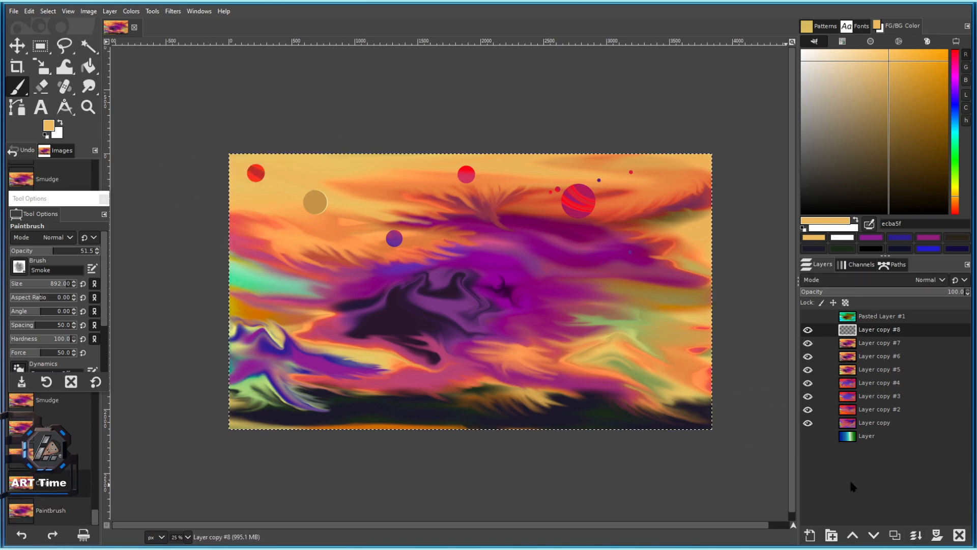
drag(900, 112, 791, 219)
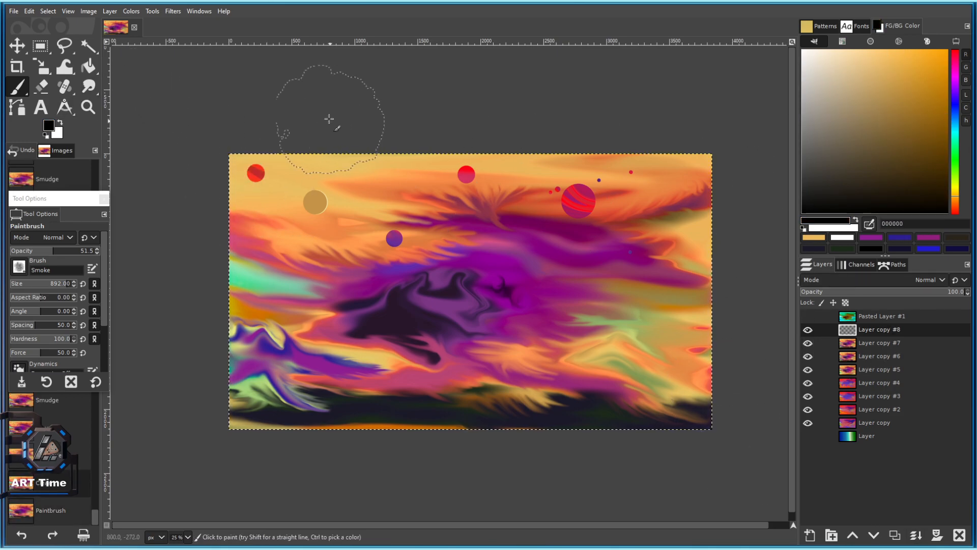
drag(249, 136, 201, 176)
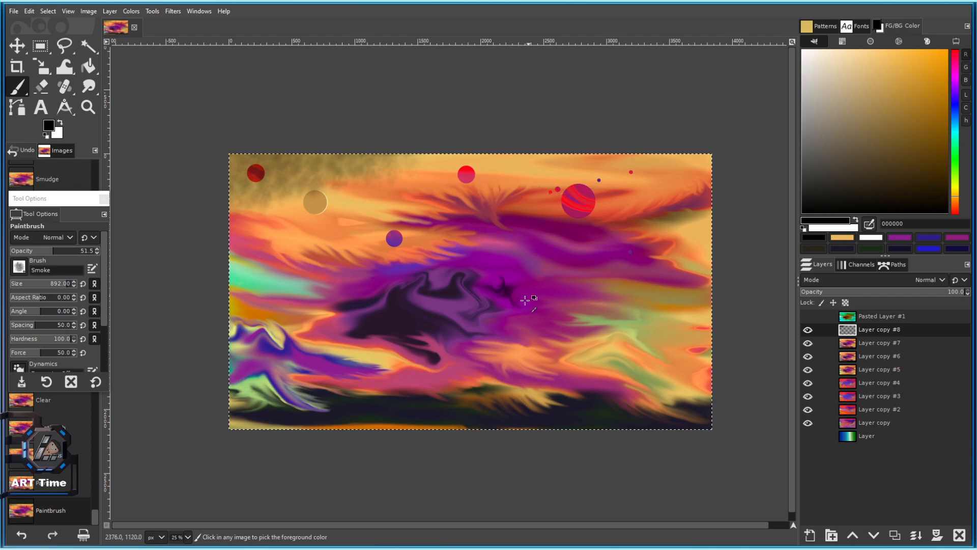
key(ctrl+z)
Try black smoke dabs above the upper-left sky at brush size 3113, and undo them.
click(41, 285)
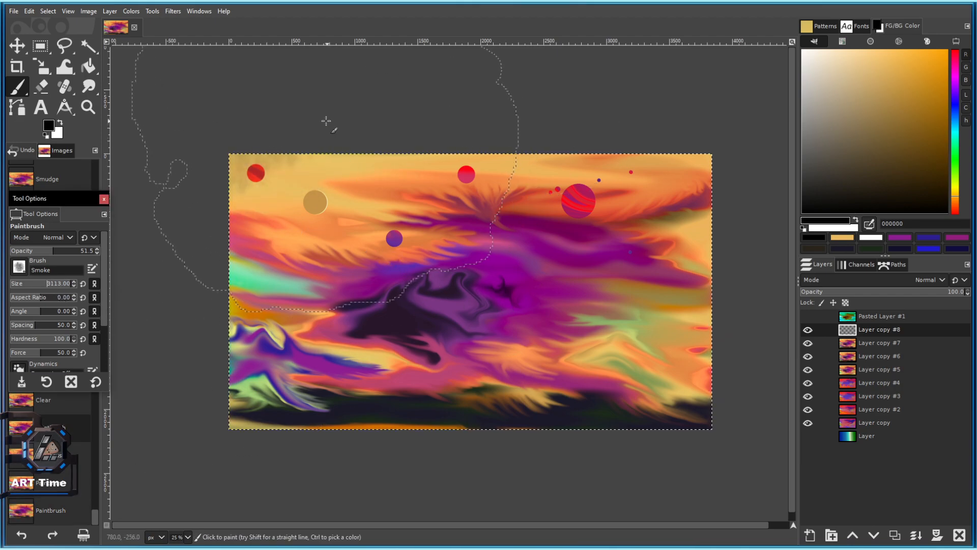
click(300, 130)
click(268, 135)
key(ctrl+z)
key(ctrl+z)
key(ctrl+z)
Set the brush opacity to 100 and size to 1042, and paint black smoke over the upper-left sky.
drag(52, 251, 104, 252)
click(261, 133)
key(ctrl+z)
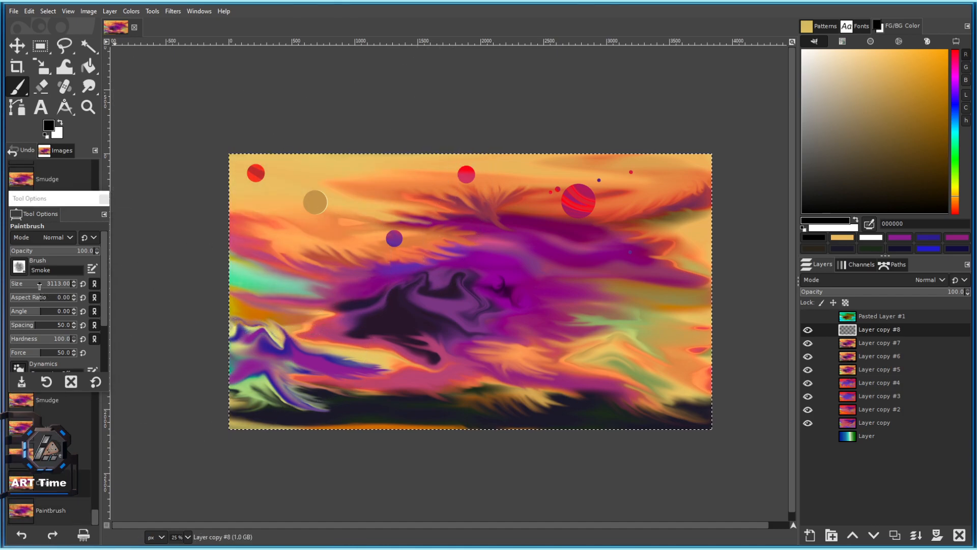
click(21, 283)
click(53, 283)
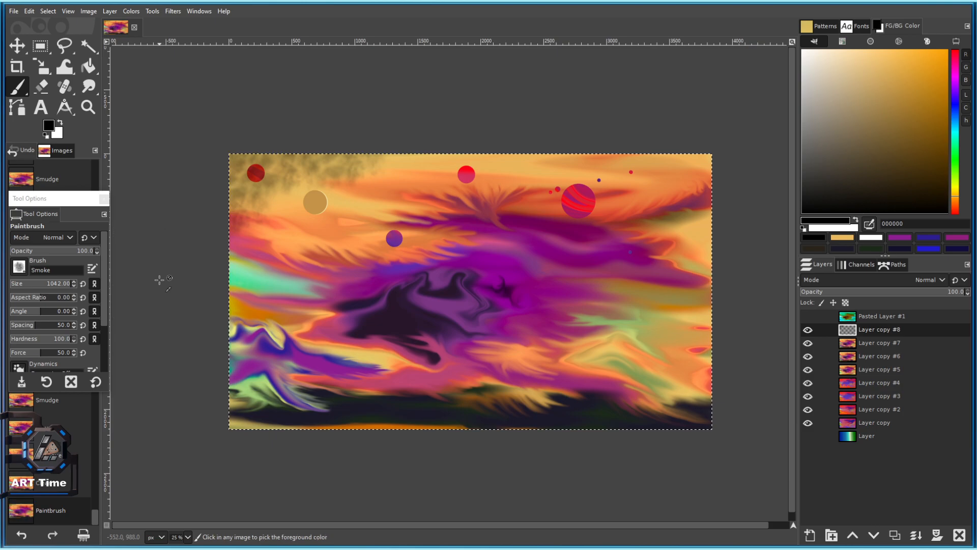
mouse_move(223, 203)
mouse_down()
mouse_move(377, 140)
mouse_move(312, 151)
mouse_move(527, 147)
mouse_move(719, 160)
mouse_move(606, 188)
mouse_up()
key(ctrl+z)
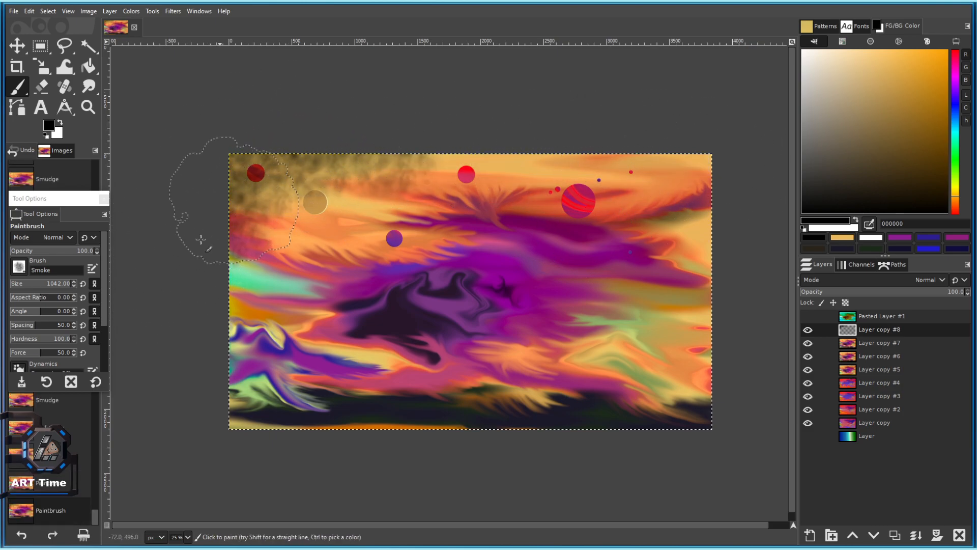
mouse_move(242, 232)
mouse_down()
mouse_move(311, 134)
mouse_move(279, 209)
mouse_move(286, 202)
mouse_move(242, 143)
mouse_up()
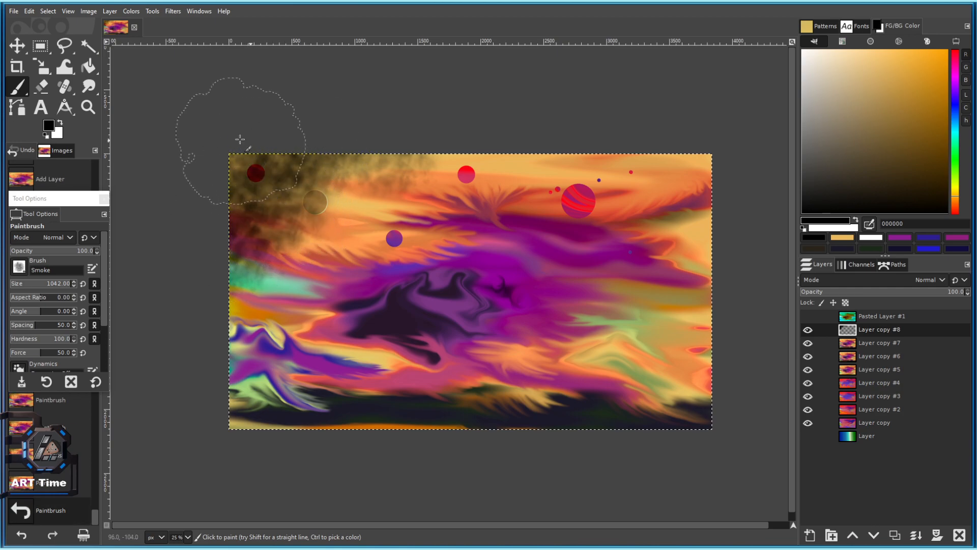
Choose the ochre c98f25 and paint smoke clouds over the upper-left and upper-right corners of the image.
drag(828, 126, 921, 83)
click(237, 185)
click(316, 143)
click(221, 208)
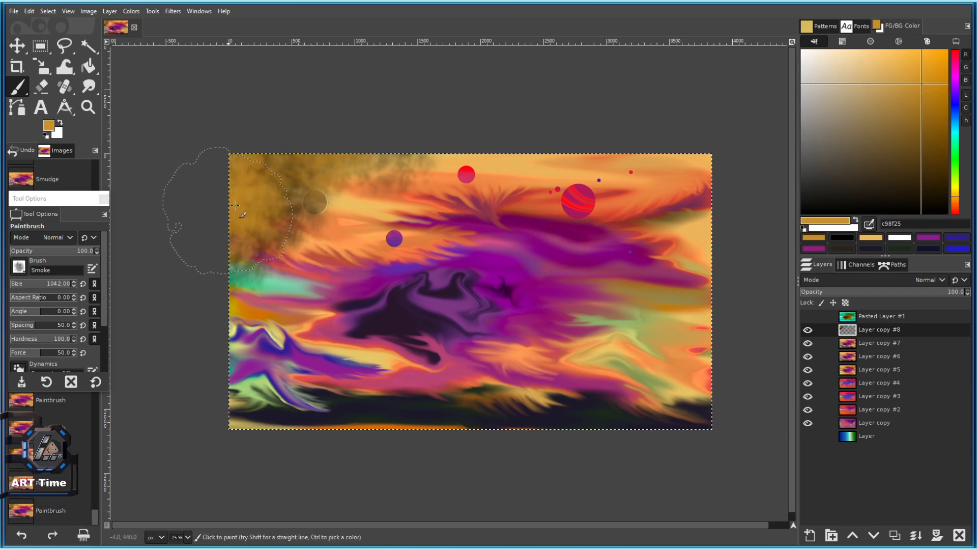
click(637, 138)
click(700, 154)
click(719, 178)
Choose the dull brown 645437 and paint smoke over the upper-right corner of the sky.
mouse_move(917, 118)
mouse_down()
mouse_move(883, 171)
mouse_move(868, 150)
mouse_up()
click(655, 139)
click(732, 170)
click(657, 124)
Choose the magenta bf1dc3 and paint smoke over the upper-right corner around the small planets.
scroll(617, 180, down, 3)
scroll(626, 178, up, 2)
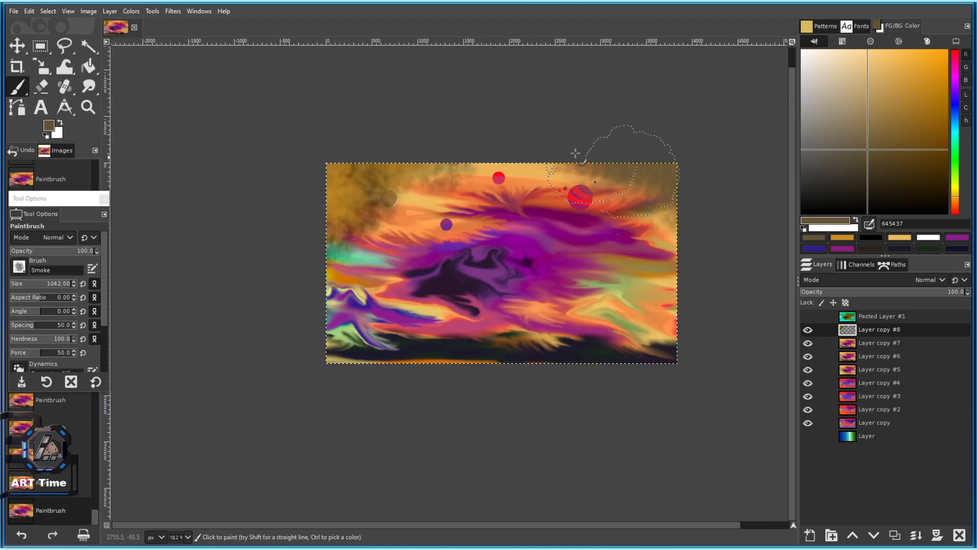
click(925, 87)
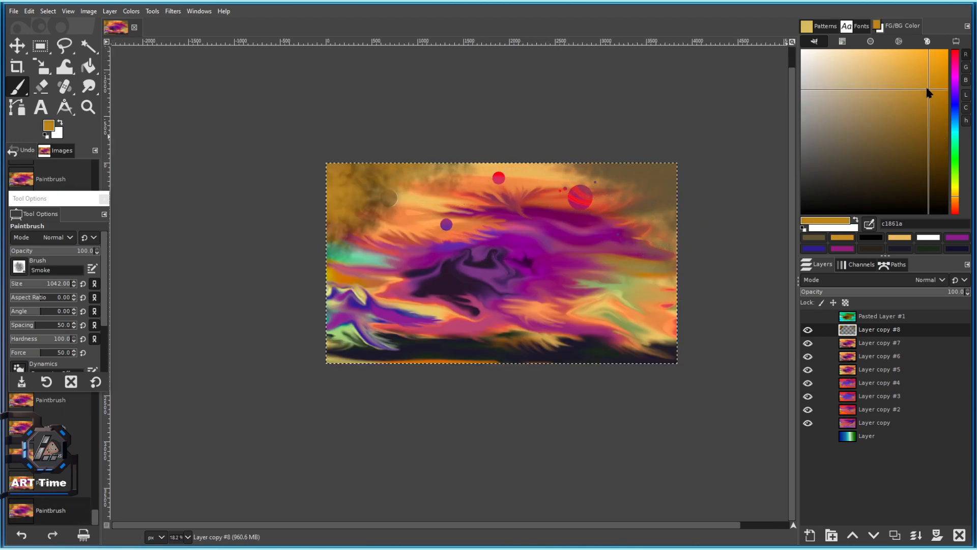
click(955, 76)
scroll(691, 170, up, 2)
click(567, 173)
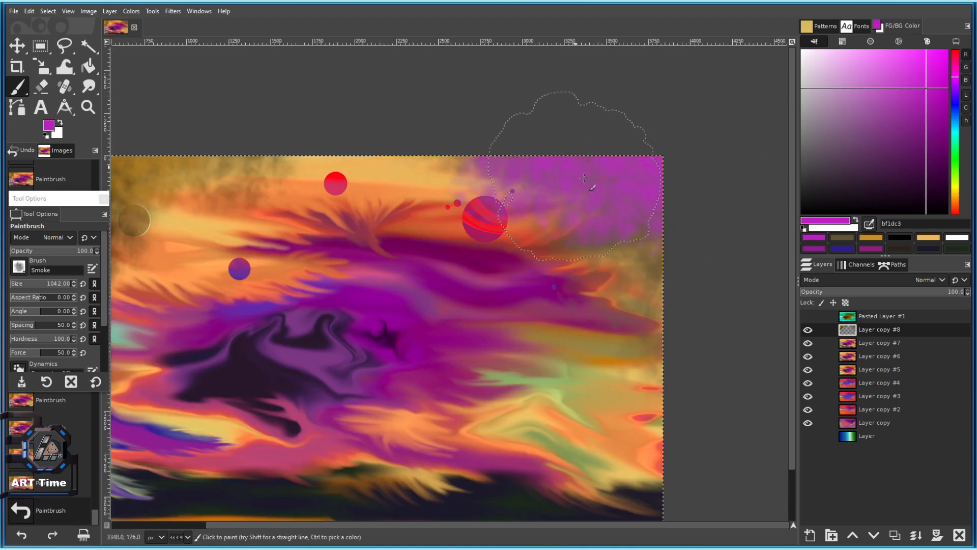
Paint blue (1d26c3) smoke over the upper-right corner, along the top edge and at the left edge, and save the image.
scroll(568, 181, down, 1)
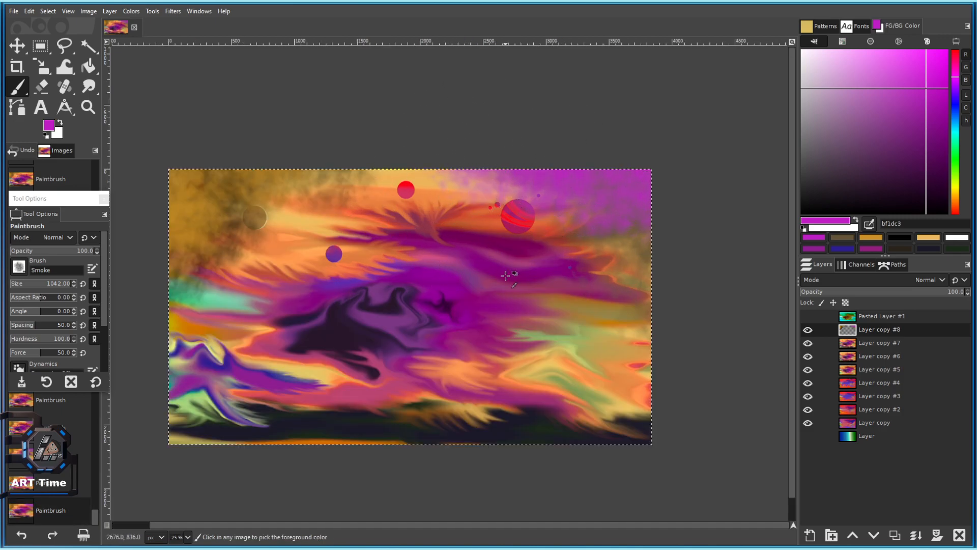
scroll(483, 338, down, 1)
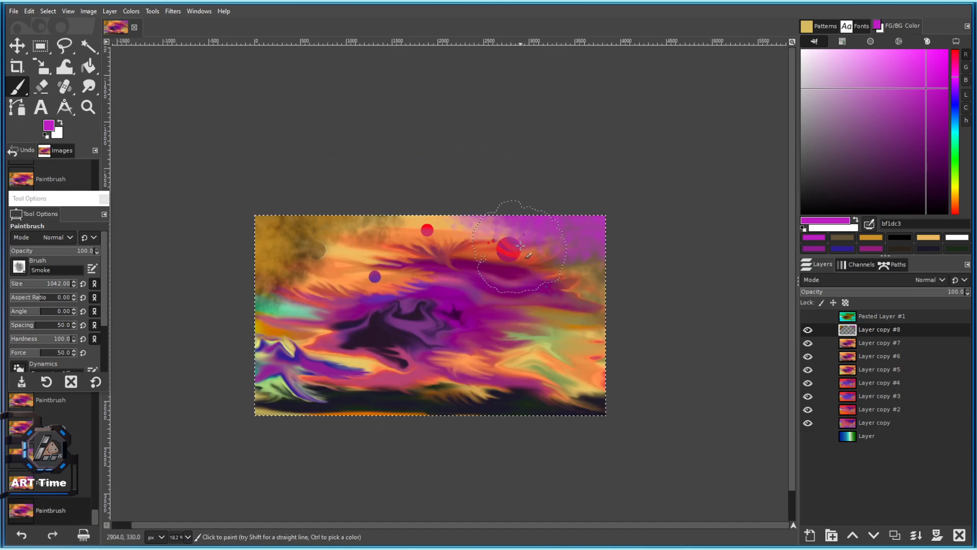
click(956, 105)
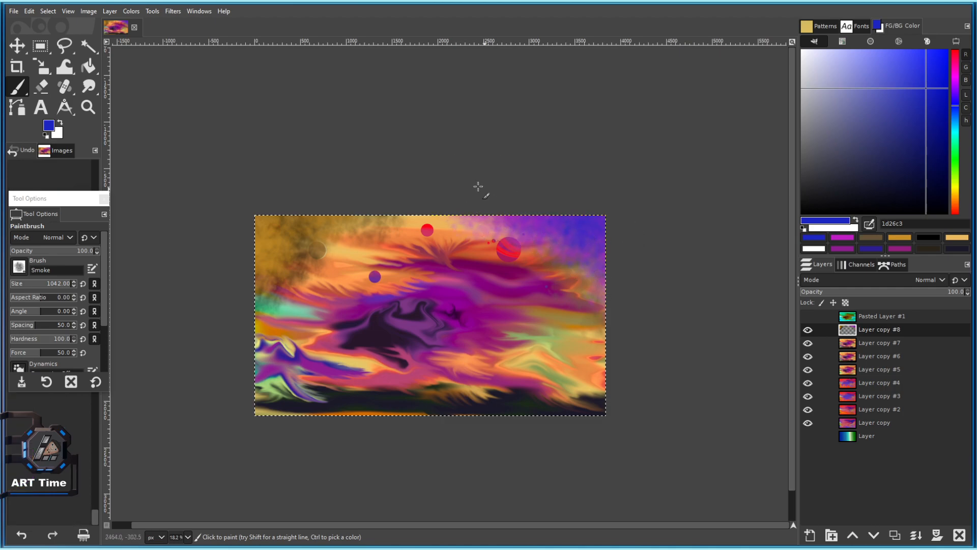
scroll(441, 213, up, 1)
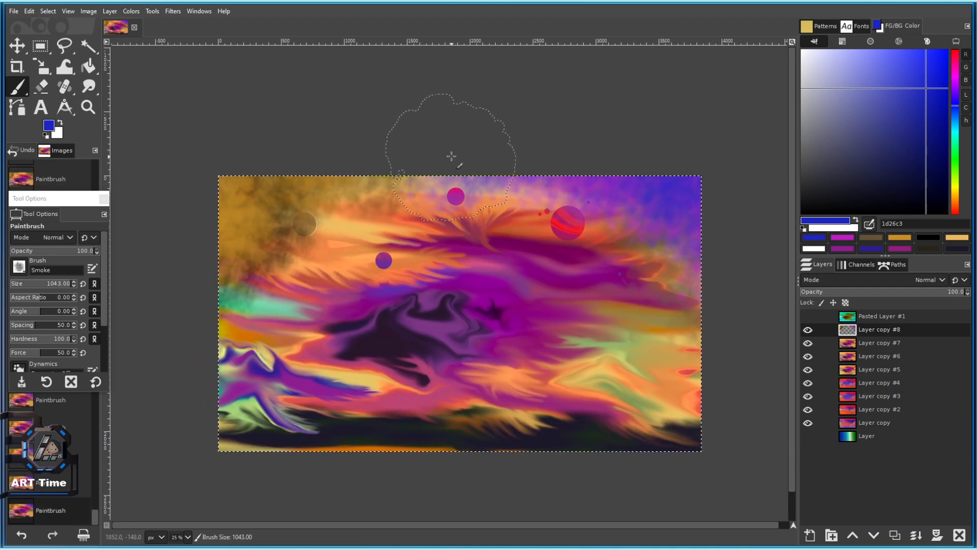
scroll(484, 239, down, 1)
drag(311, 244, 330, 197)
click(218, 210)
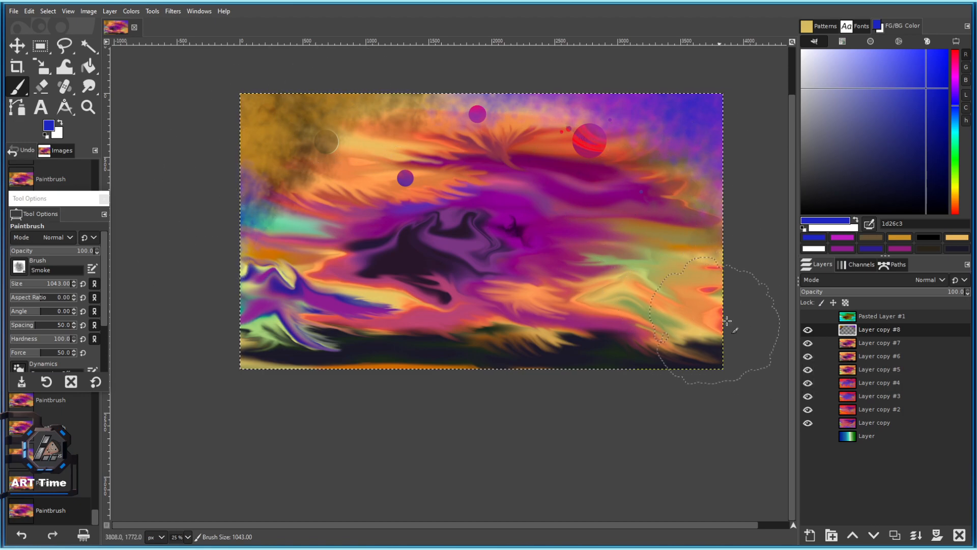
key(ctrl+s)
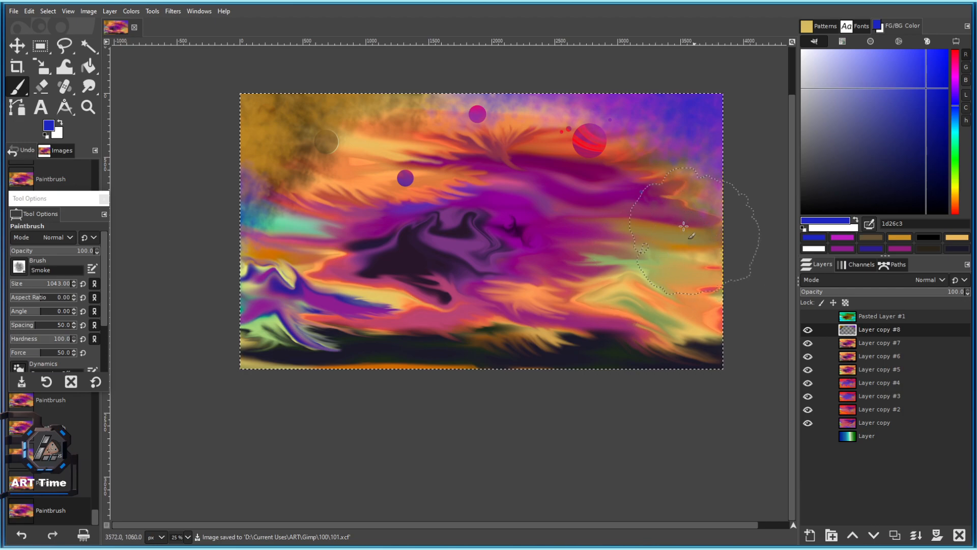
Try painting blue smoke over the ochre cloud in the upper-left corner, and undo those strokes.
drag(377, 143, 320, 178)
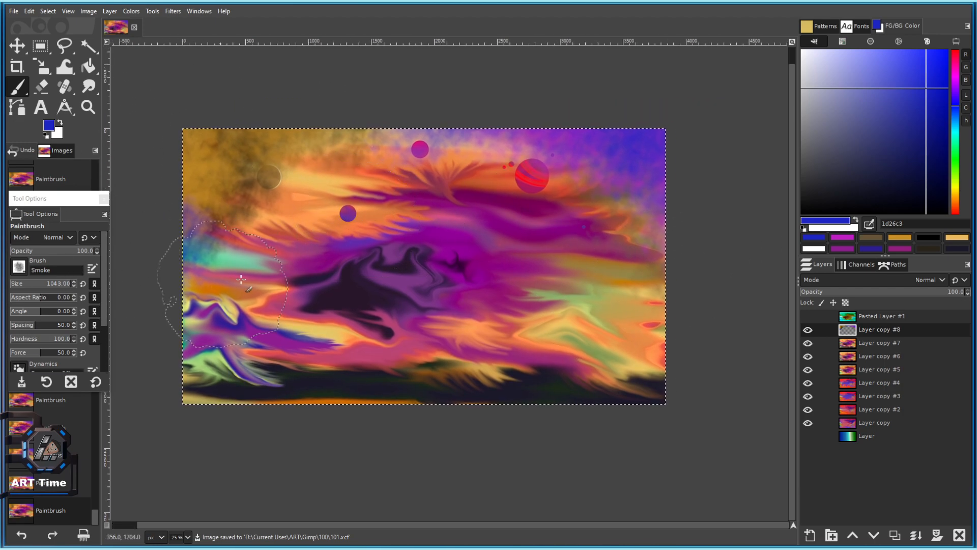
click(214, 137)
key(ctrl+z)
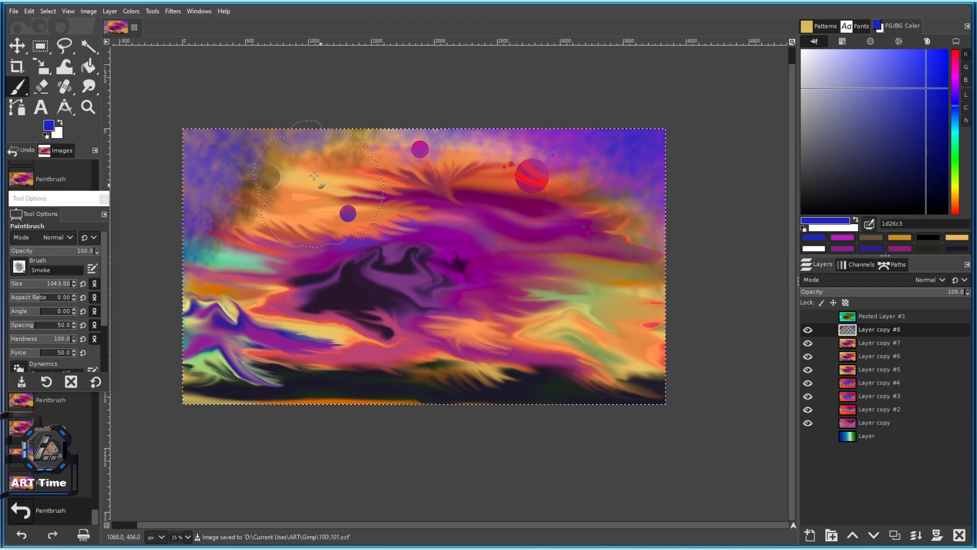
click(289, 225)
key(ctrl+z)
key(ctrl+z)
key(ctrl+z)
key(ctrl+z)
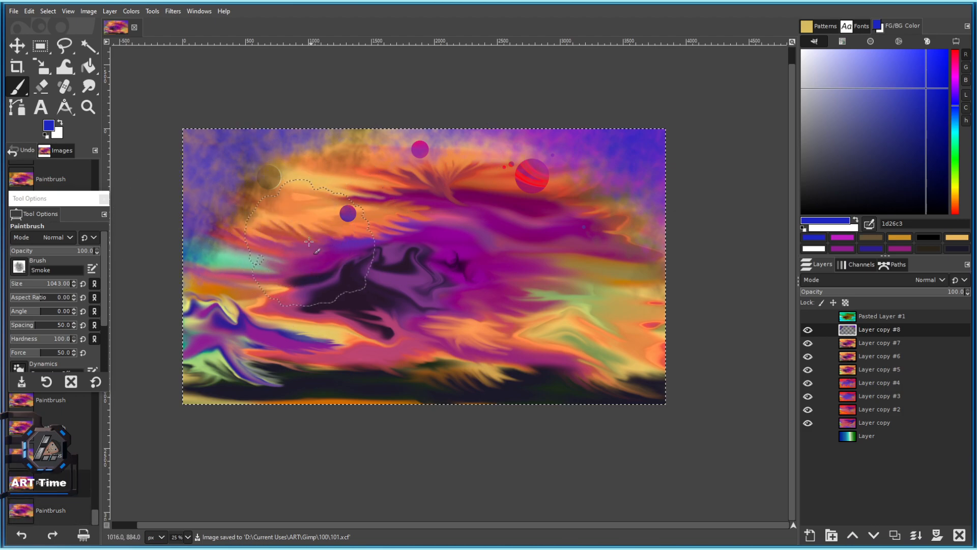
key(ctrl+z)
key(ctrl+z)
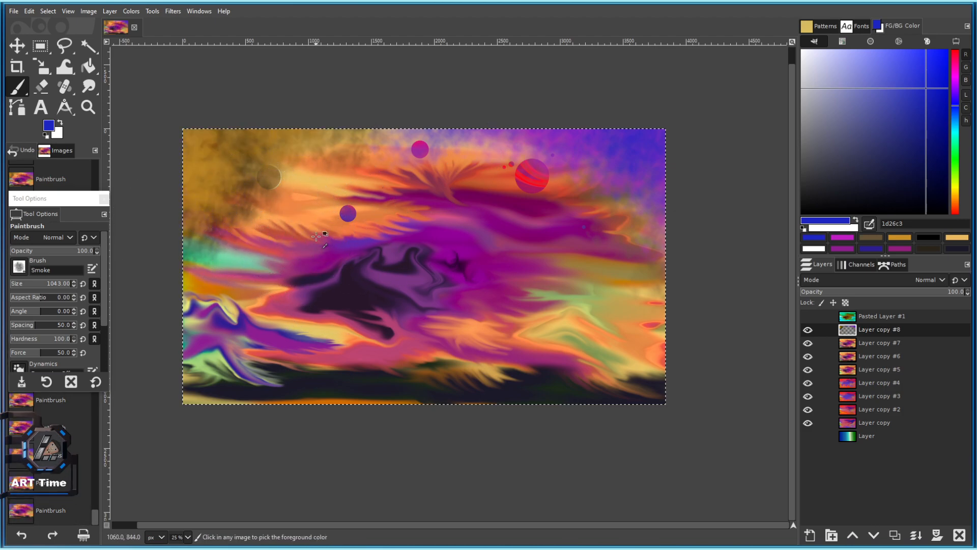
Paint blue 1d26c3 smoke over the upper-left corner and around the grey planet.
drag(350, 223, 379, 267)
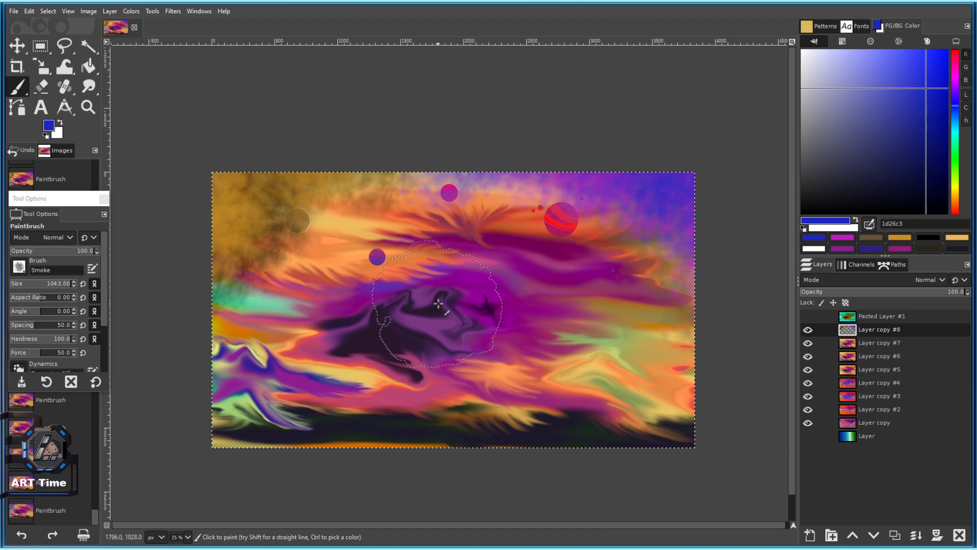
drag(437, 303, 392, 273)
drag(471, 261, 511, 293)
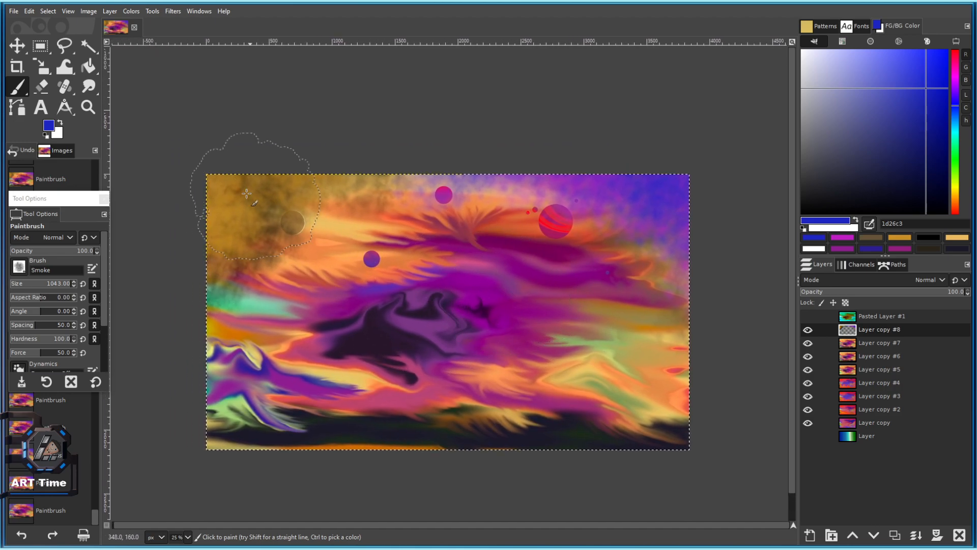
click(211, 168)
click(298, 230)
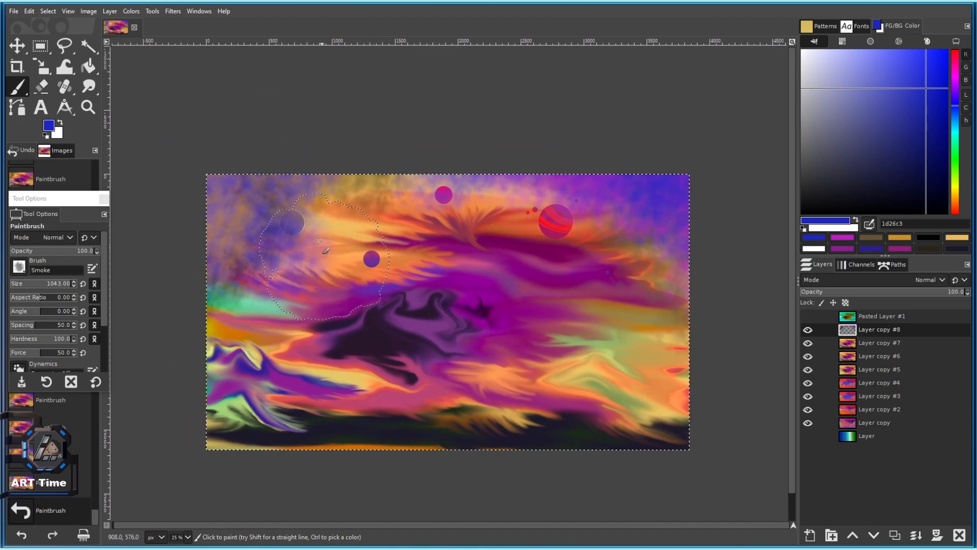
Choose the light blue 6b71e4 and paint smoke over the upper-left corner and along the top edge.
mouse_move(948, 124)
mouse_down()
mouse_move(868, 103)
mouse_move(879, 66)
mouse_up()
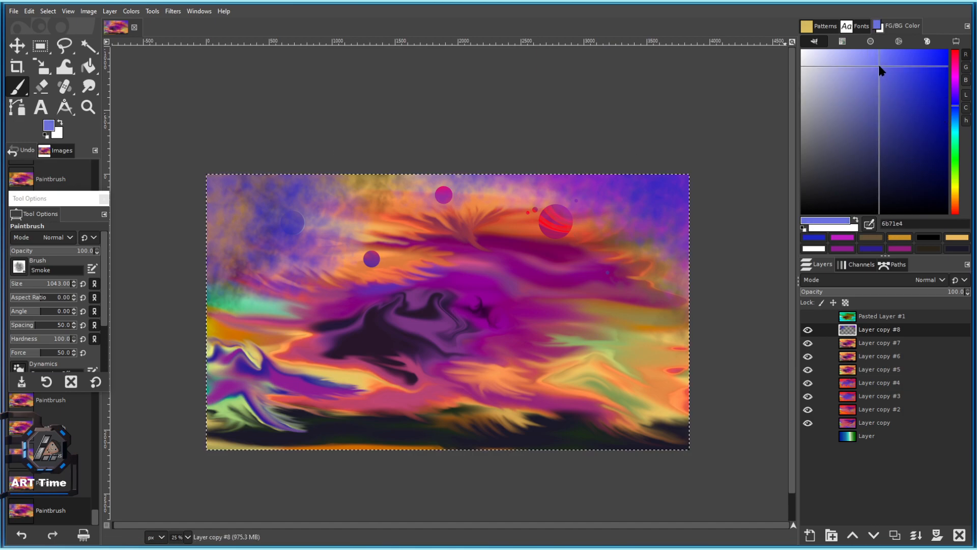
click(227, 186)
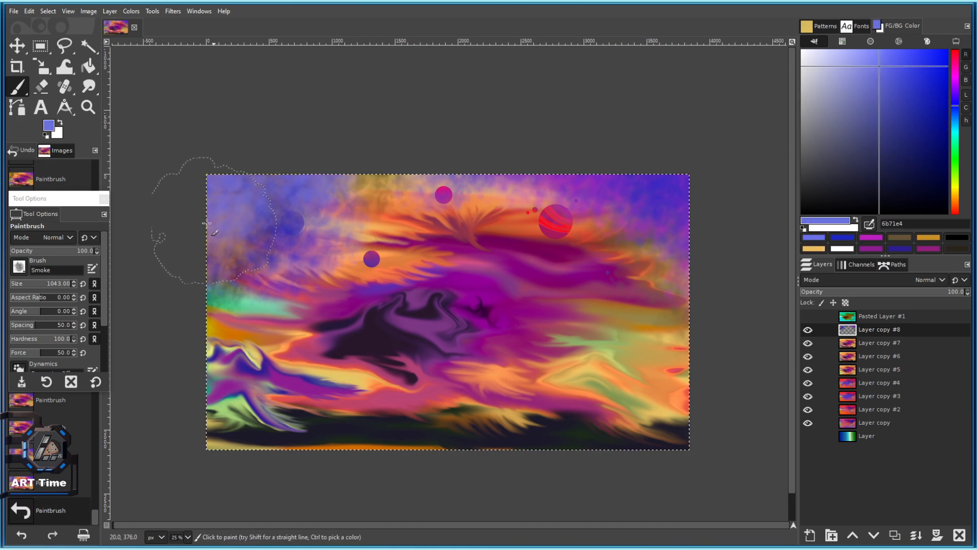
click(378, 177)
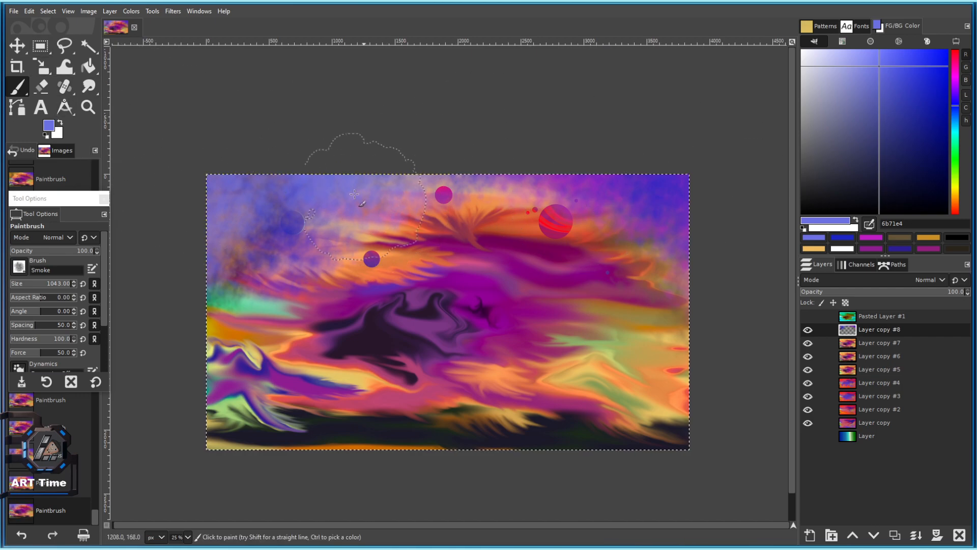
Smudge the blue smoke around the grey planet in the upper-left sky, and set the brush size to 492.
click(88, 88)
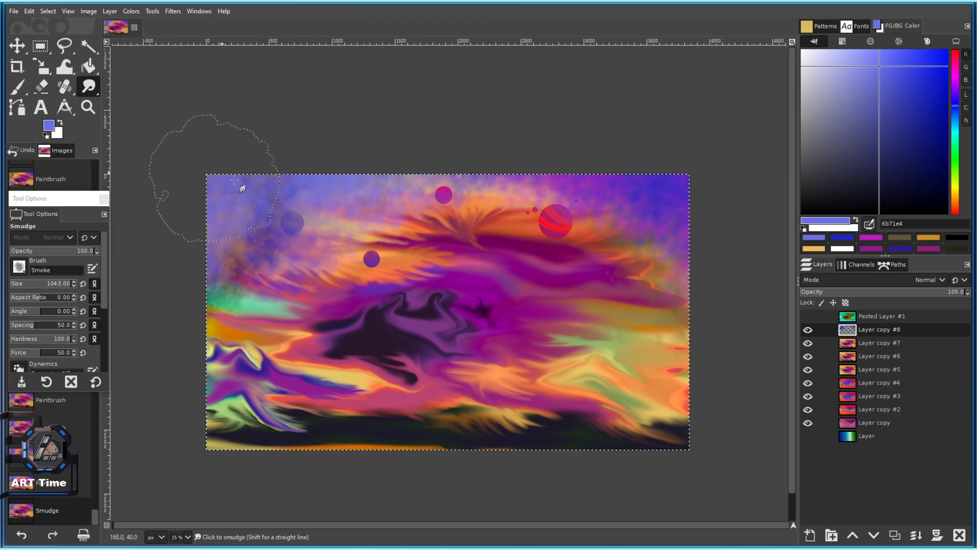
drag(290, 230, 262, 239)
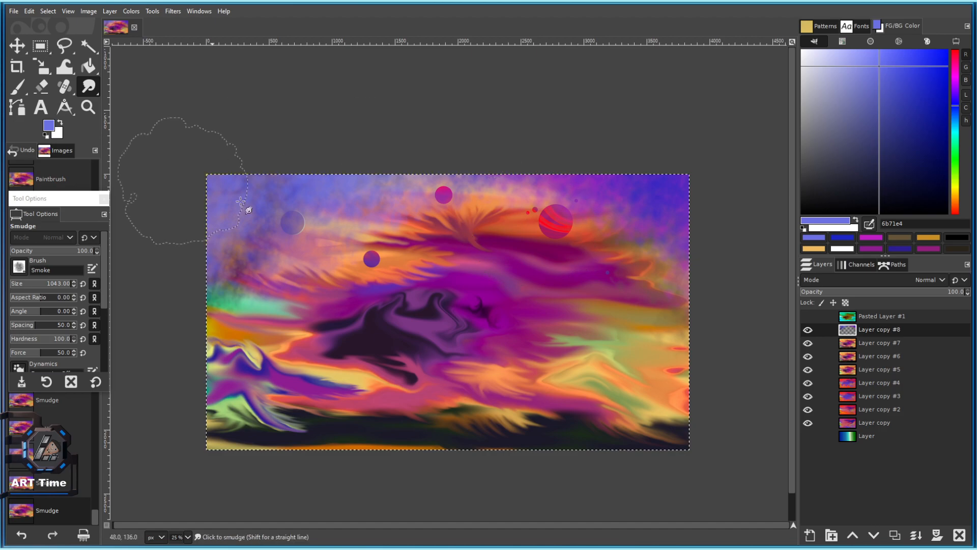
click(38, 285)
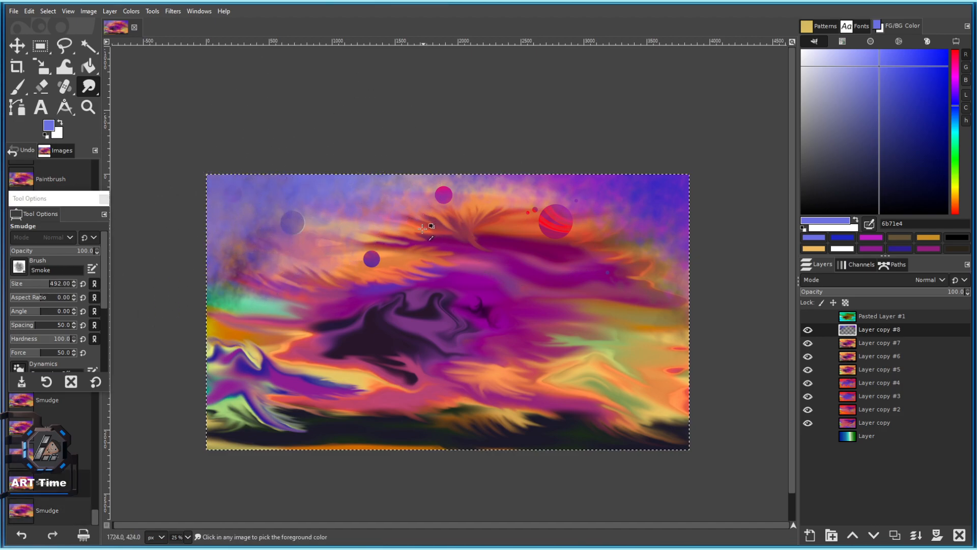
Save the image and switch the Smudge tool's brush to 2. Hardness 075.
key(ctrl+s)
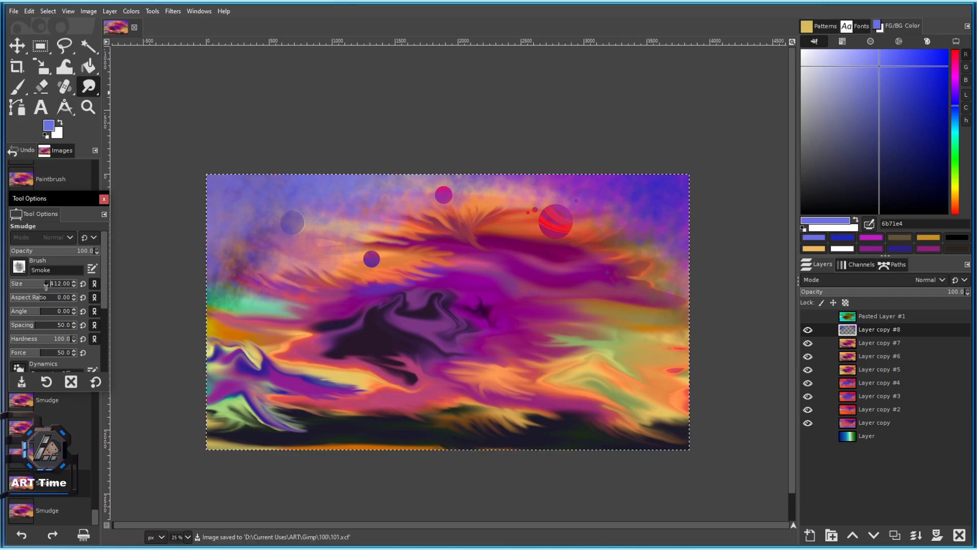
click(23, 267)
click(44, 309)
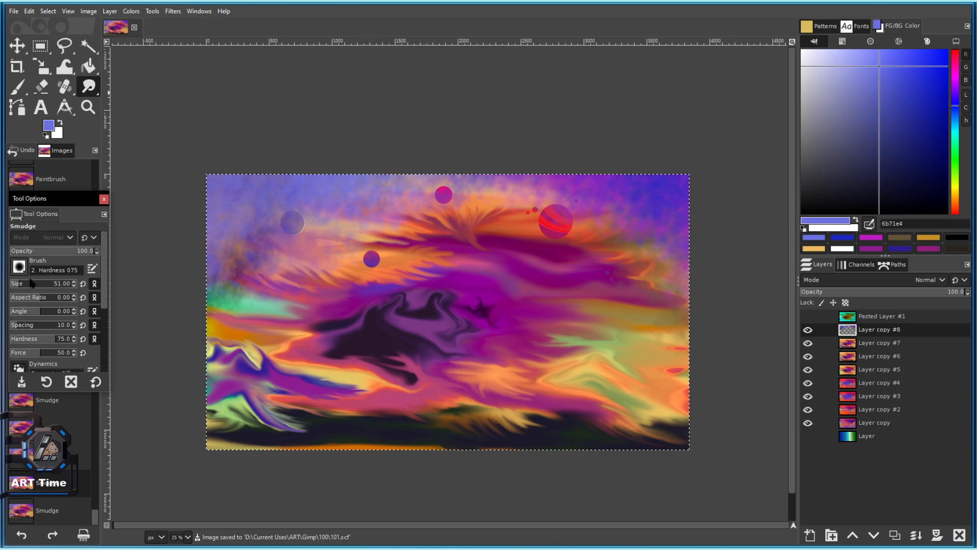
Try smudging the sky around the grey planet at brush size 175, and undo the strokes.
scroll(329, 205, up, 2)
mouse_move(331, 213)
mouse_down()
mouse_move(345, 301)
mouse_move(303, 252)
mouse_move(329, 254)
mouse_up()
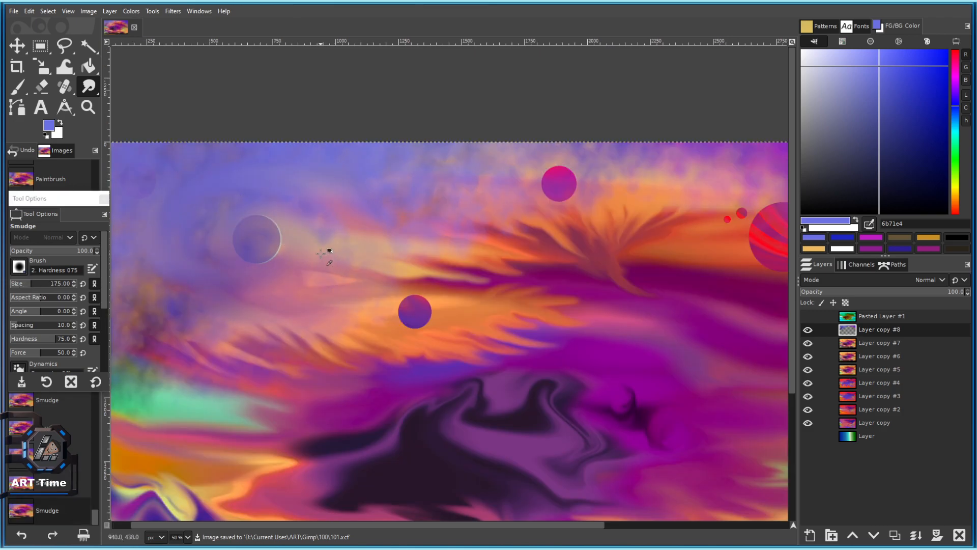
key(ctrl+z)
drag(266, 245, 367, 206)
mouse_move(249, 254)
mouse_down()
mouse_move(213, 296)
mouse_move(257, 350)
mouse_move(292, 371)
mouse_up()
key(ctrl+z)
Try smudging the blue and ochre smoke left of the grey planet at brush size 155, and undo those strokes.
key(bracketleft)
key(bracketleft)
key(bracketleft)
key(bracketleft)
key(bracketleft)
key(bracketleft)
drag(218, 367, 166, 366)
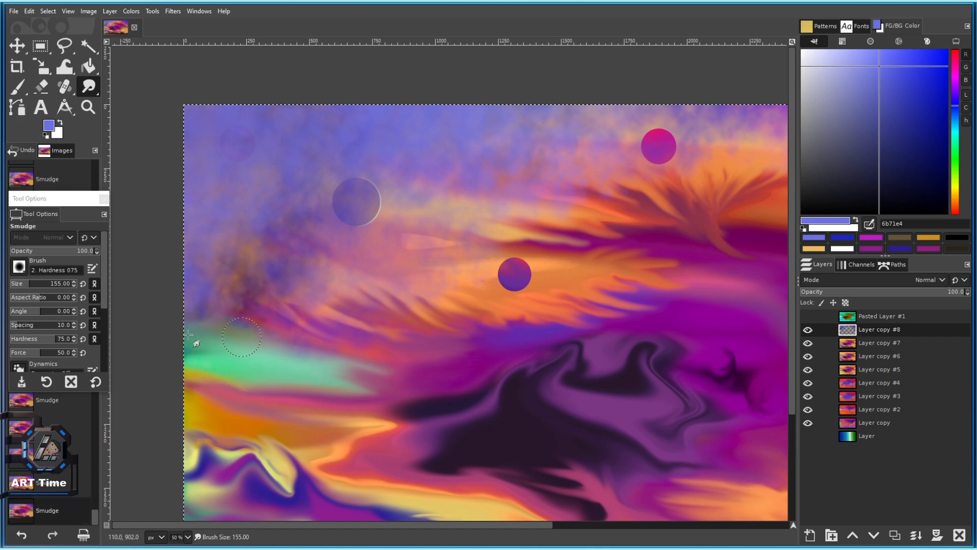
drag(238, 270, 289, 237)
drag(224, 180, 283, 224)
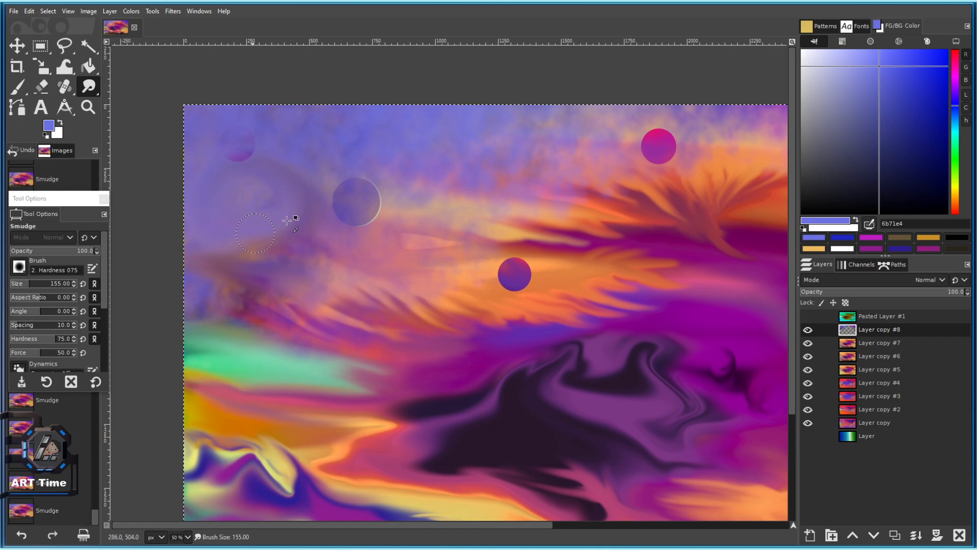
key(bracketleft)
mouse_move(548, 216)
mouse_down()
mouse_move(471, 222)
mouse_move(428, 182)
mouse_move(374, 157)
mouse_move(383, 183)
mouse_move(352, 226)
mouse_up()
scroll(382, 173, down, 2)
scroll(429, 203, up, 1)
key(ctrl+z)
key(ctrl+z)
key(ctrl+z)
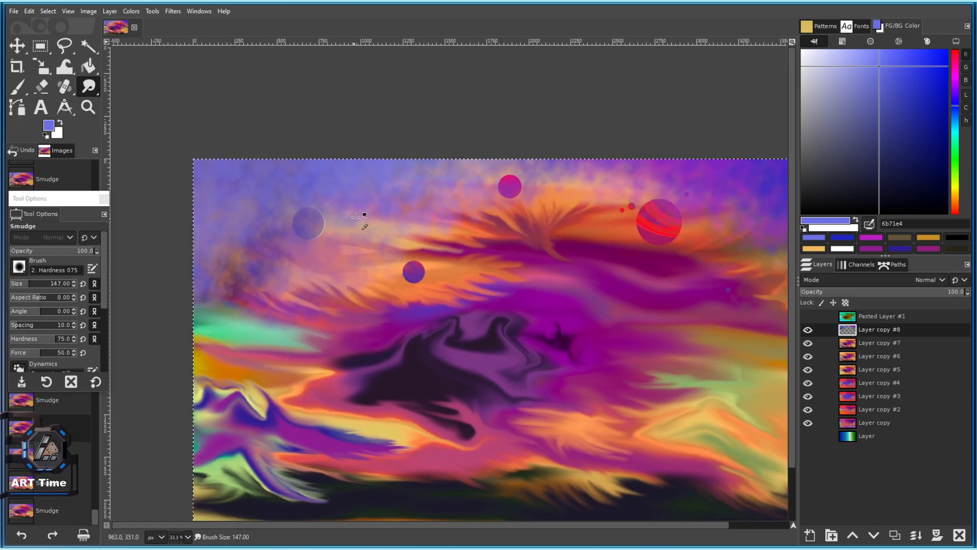
Try smudging the sky near the grey planet with brush sizes 959 and 492, and undo the stroke.
scroll(442, 190, down, 2)
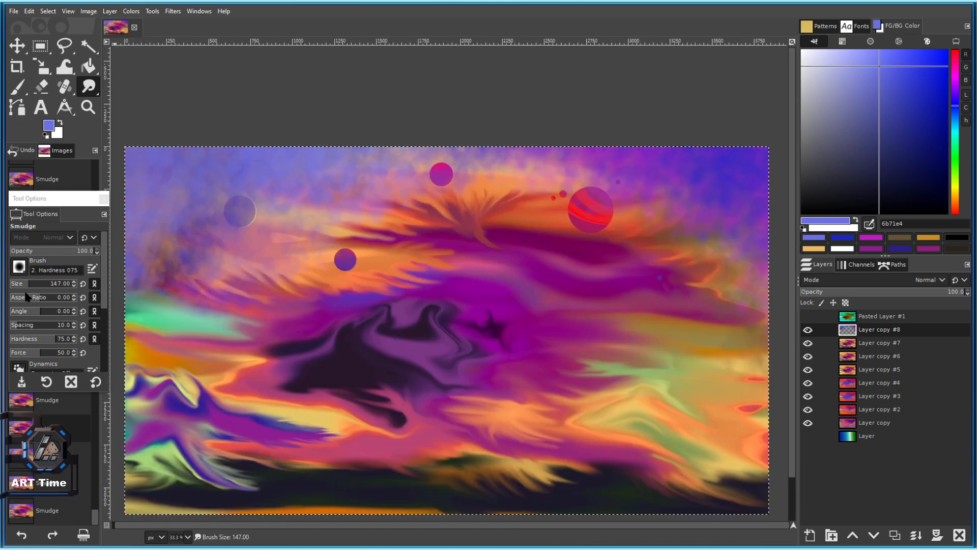
drag(31, 288, 69, 286)
click(299, 238)
drag(290, 256, 392, 238)
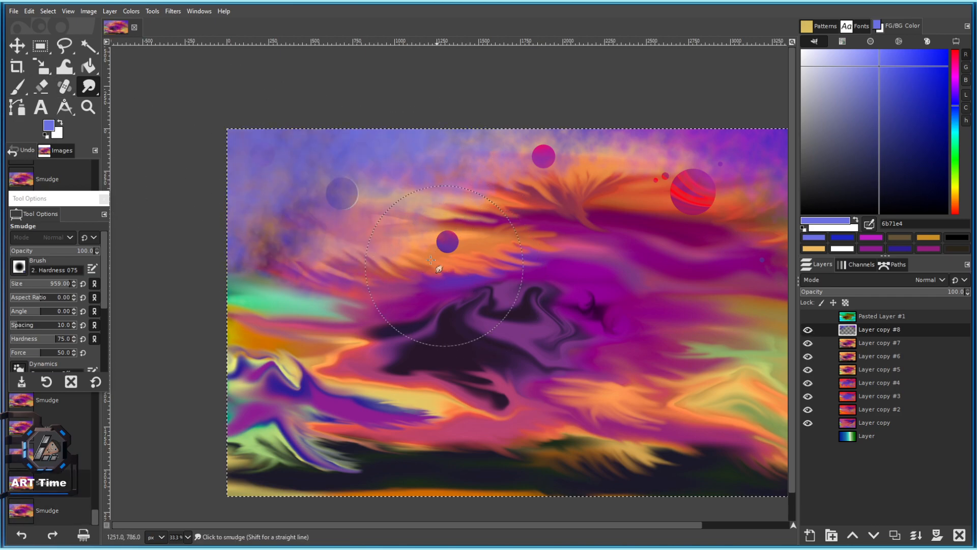
click(49, 287)
drag(348, 214, 315, 200)
key(ctrl+z)
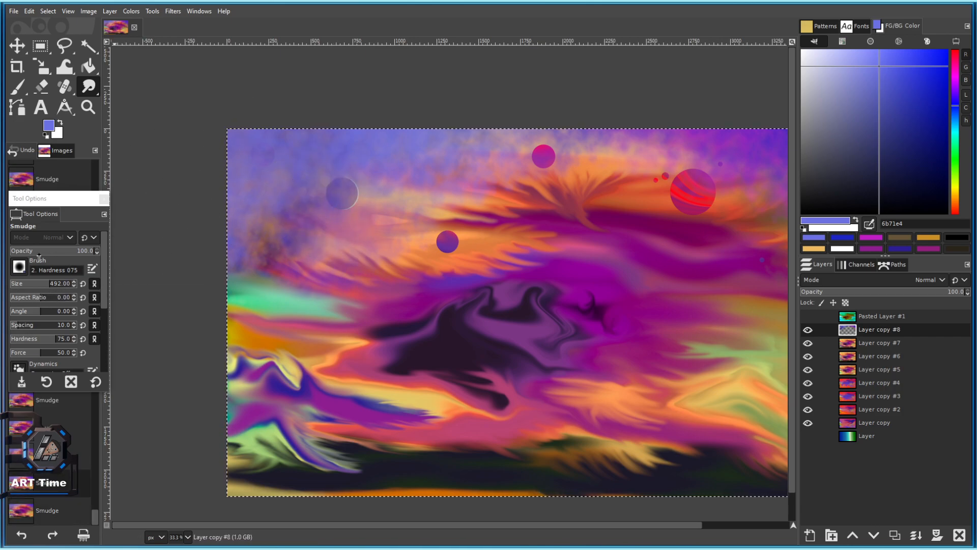
Set the smudge brush size to 348 and save the image.
click(48, 288)
drag(44, 289, 42, 288)
drag(560, 241, 489, 227)
key(ctrl+s)
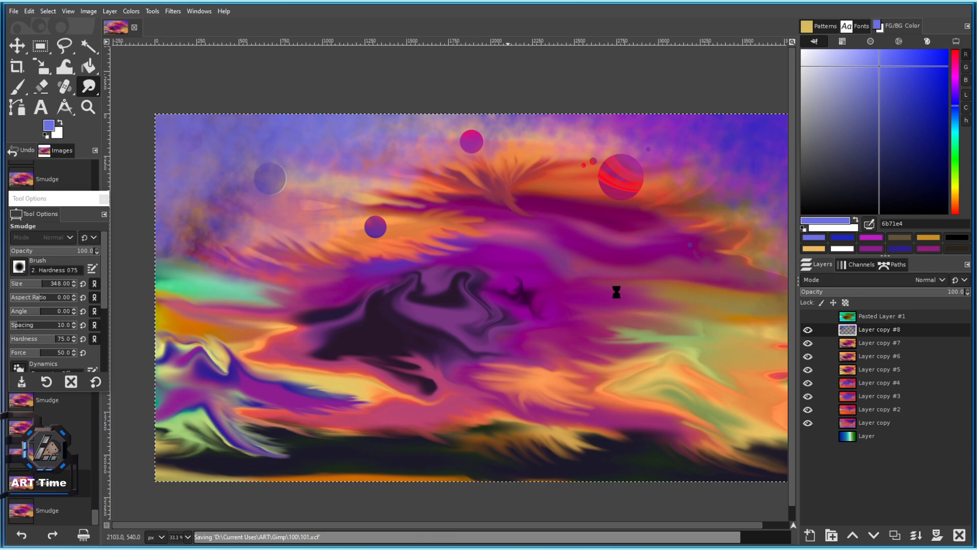
Try smudging the smoke to the left of the grey planet at brush size 349, and undo it.
scroll(638, 286, down, 1)
scroll(629, 285, up, 1)
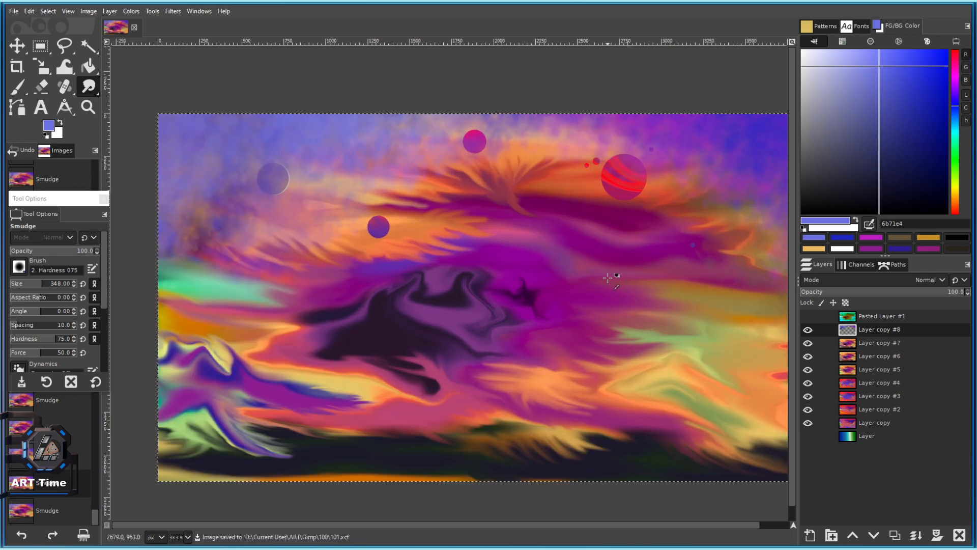
scroll(613, 279, down, 1)
drag(556, 230, 510, 255)
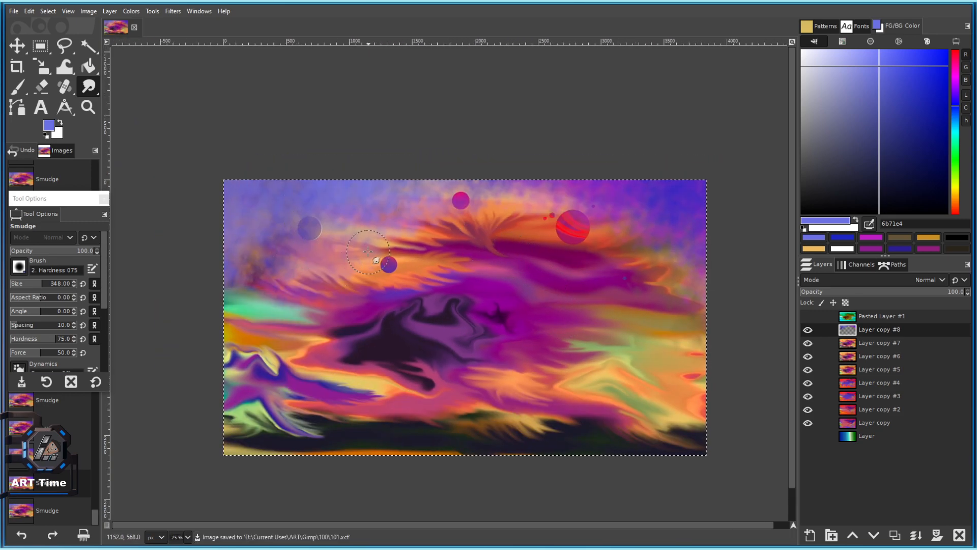
scroll(316, 218, up, 1)
key(bracketright)
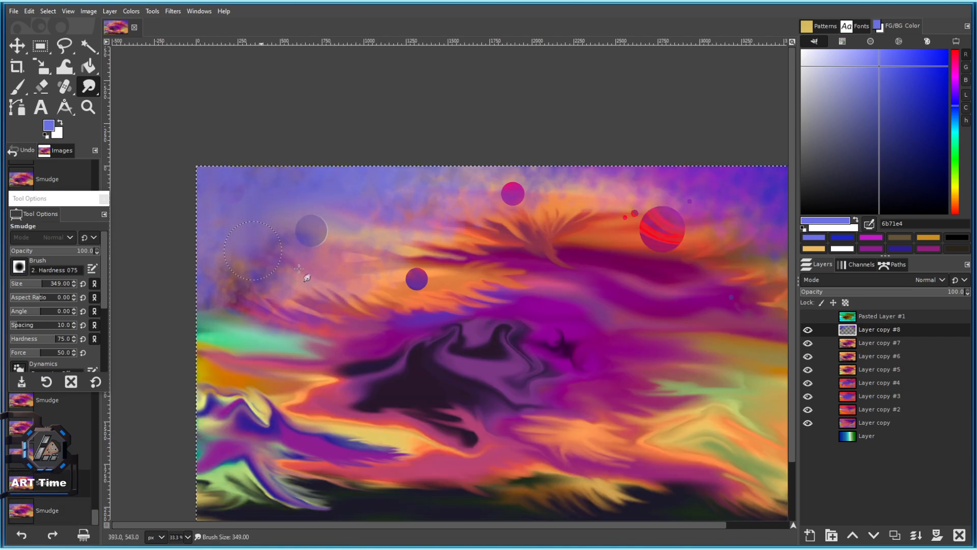
key(ctrl+z)
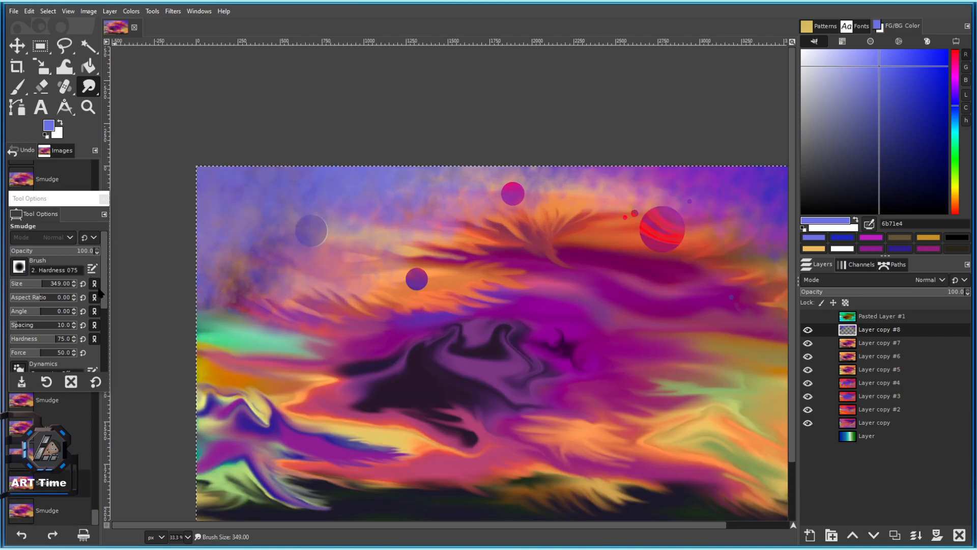
Set the brush size to 188 and smudge the smoke around the grey planet into the clouds on its right.
click(31, 285)
scroll(321, 247, up, 1)
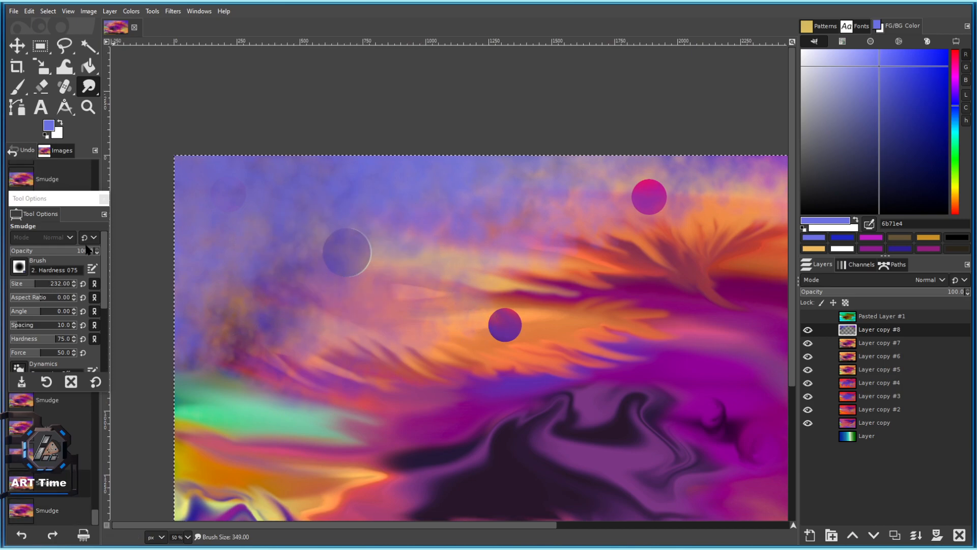
click(32, 285)
mouse_move(388, 248)
mouse_down()
mouse_move(275, 245)
mouse_move(278, 276)
mouse_move(484, 289)
mouse_up()
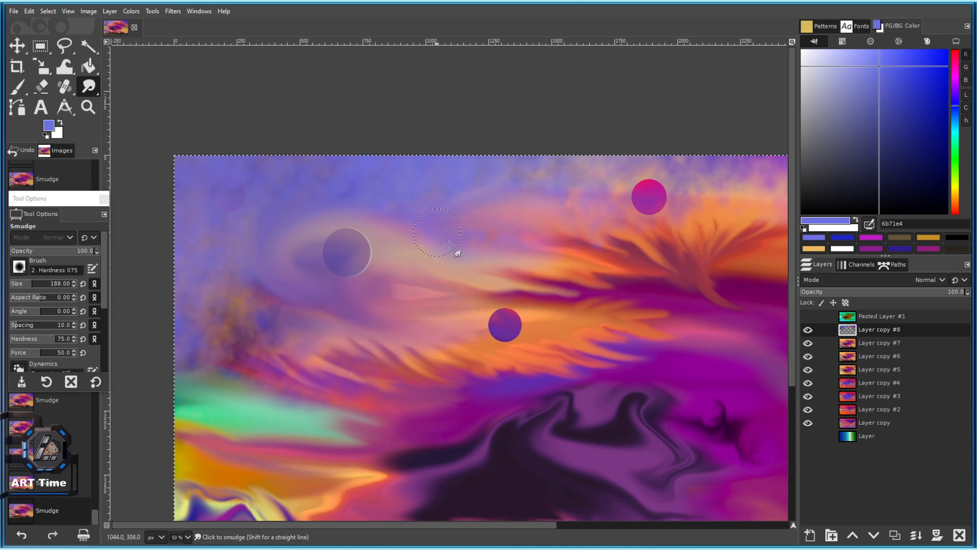
Smudge the purple and orange clouds in an arc around the red striped planet and along the sky's right side.
scroll(585, 270, right, 5)
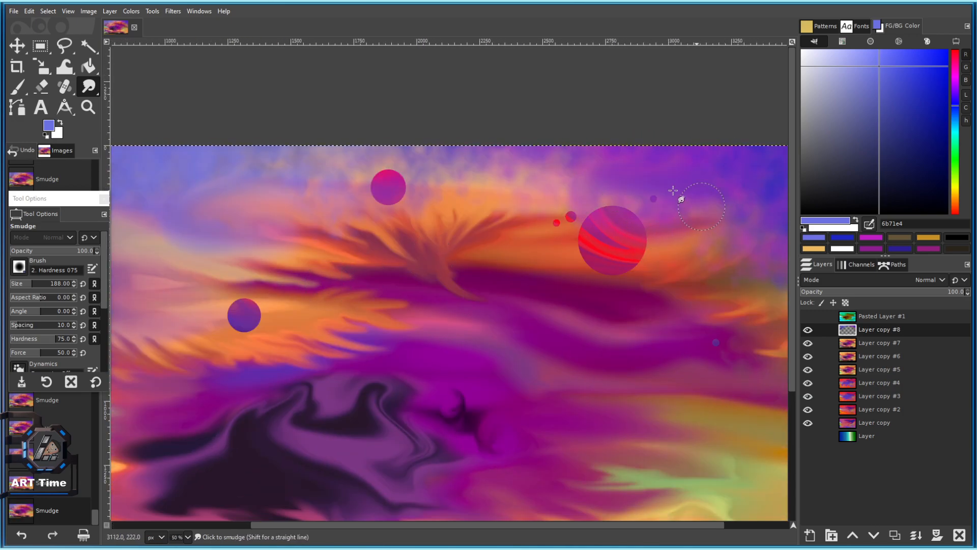
drag(648, 211, 491, 218)
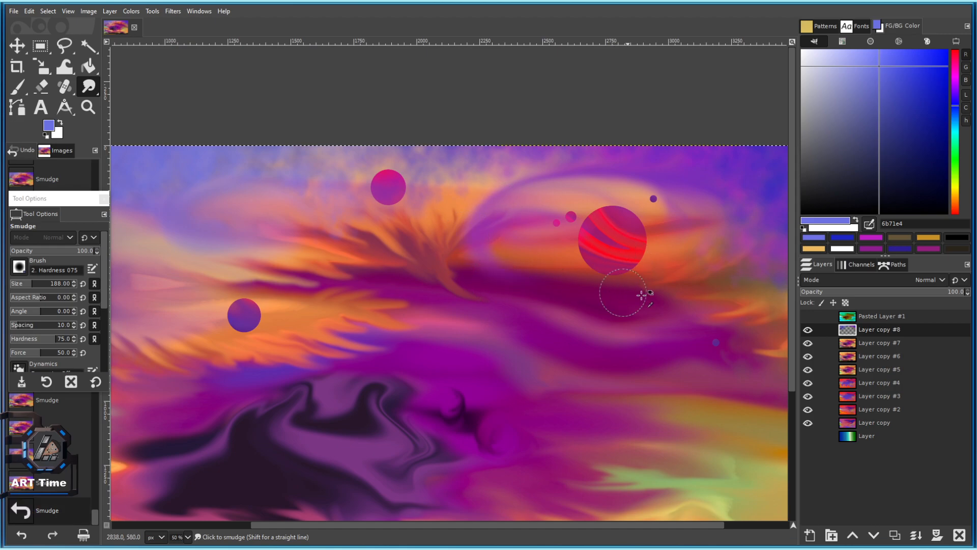
scroll(633, 313, down, 2)
scroll(664, 304, up, 1)
scroll(560, 218, down, 1)
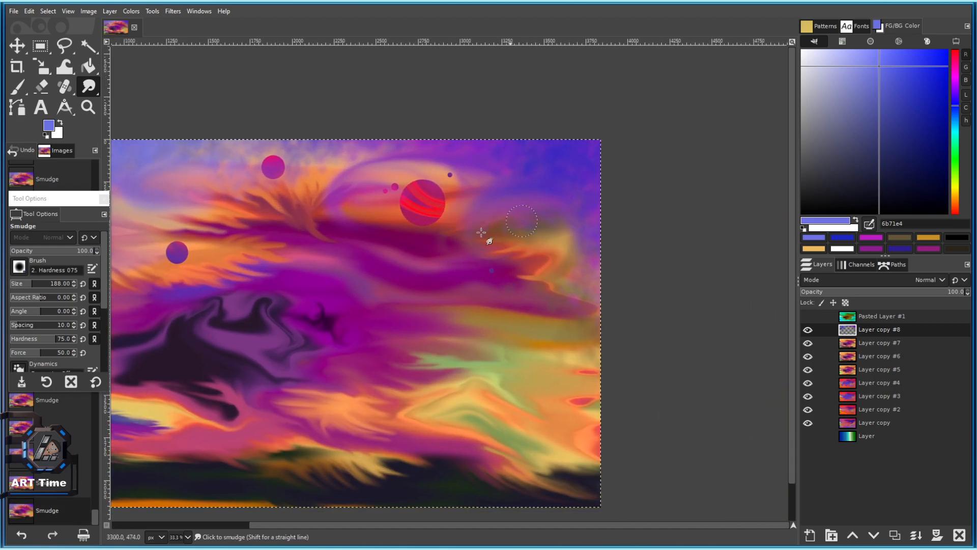
scroll(483, 279, down, 2)
scroll(419, 266, up, 2)
scroll(336, 240, up, 1)
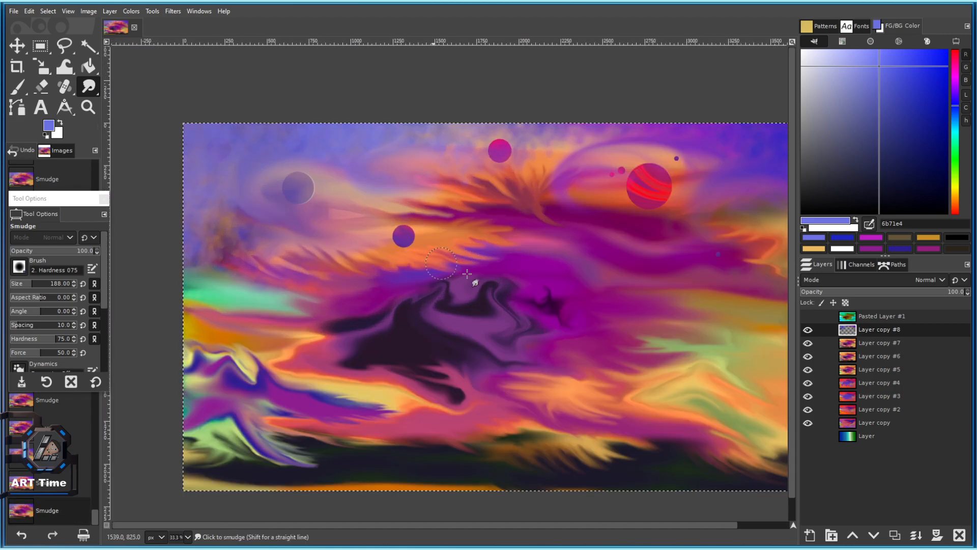
scroll(326, 244, down, 2)
scroll(308, 250, up, 1)
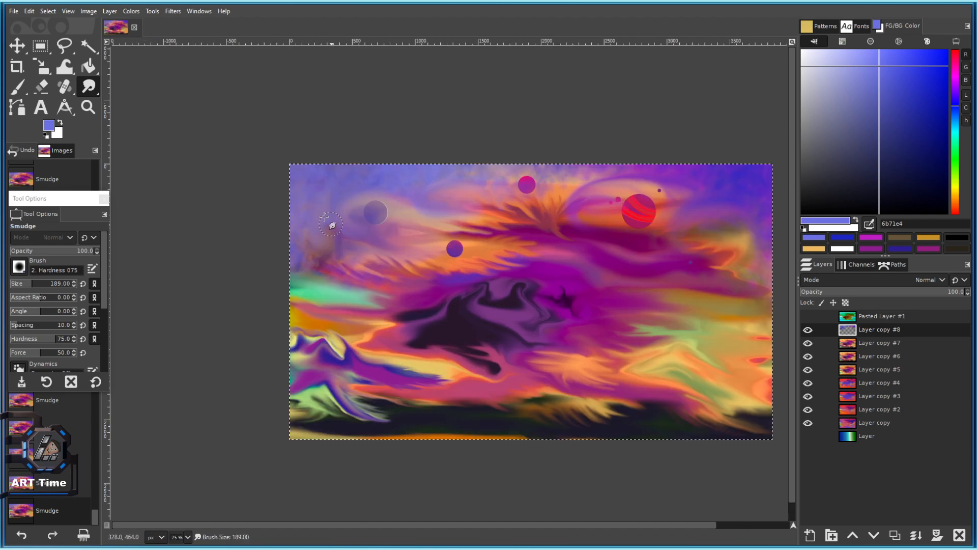
Set the brush size to 115 and smudge the dark ochre smoke below and left of the grey planet into curved swirls.
scroll(342, 257, up, 2)
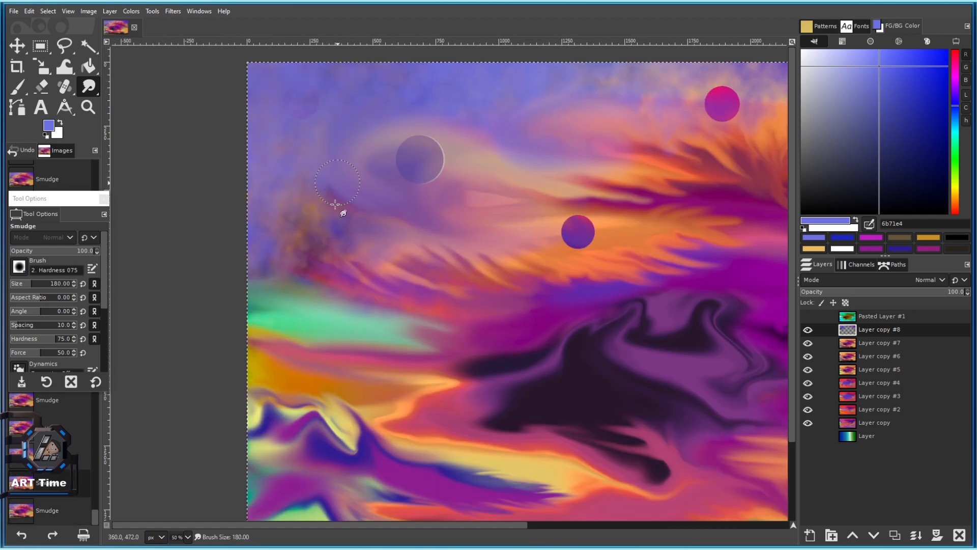
click(25, 283)
mouse_move(338, 202)
mouse_down()
mouse_move(294, 253)
mouse_move(298, 235)
mouse_up()
mouse_move(336, 194)
mouse_down()
mouse_move(346, 272)
mouse_move(377, 241)
mouse_up()
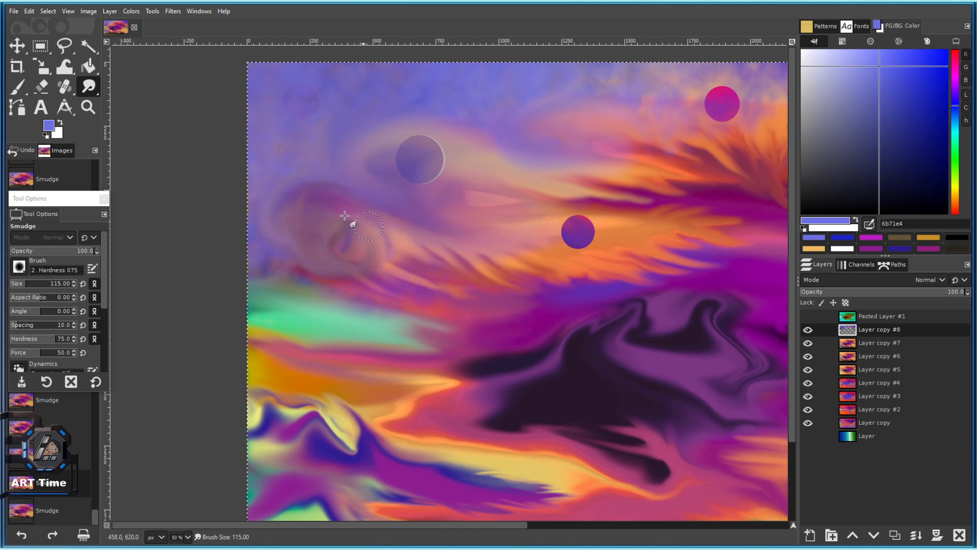
scroll(306, 261, down, 2)
scroll(462, 287, up, 2)
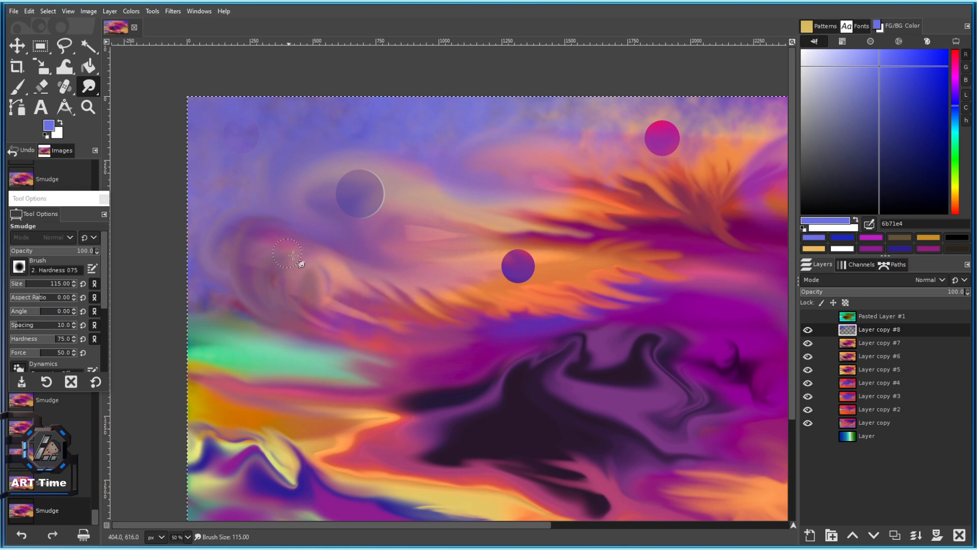
Smudge the blue smoke left of and above the grey planet into the swirls below it, and save the image.
drag(274, 271, 257, 291)
key(ctrl+z)
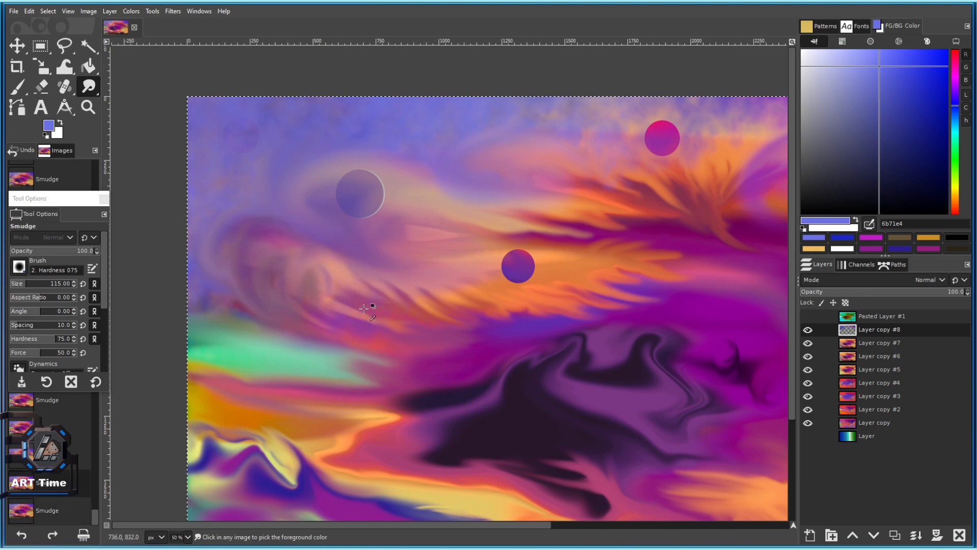
drag(277, 185, 276, 223)
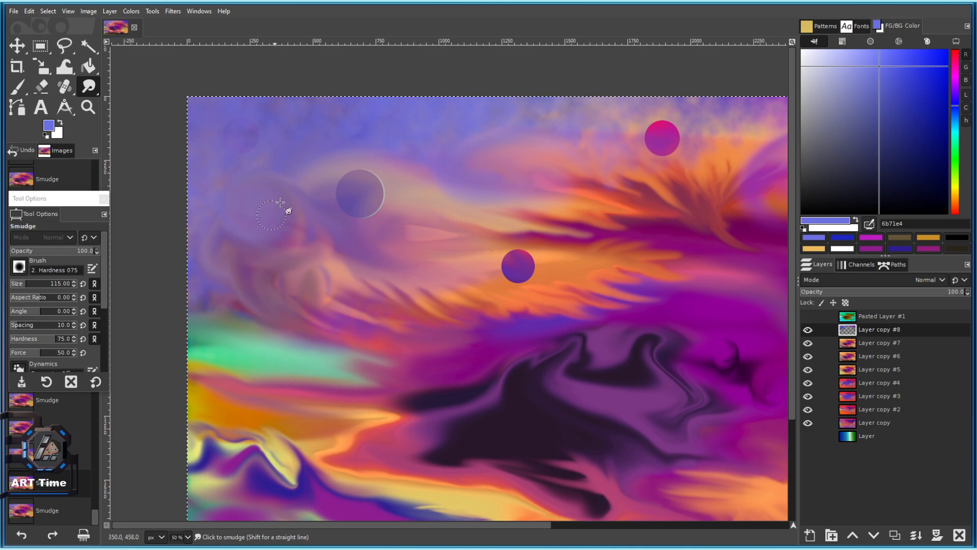
drag(316, 193, 303, 136)
scroll(340, 233, down, 1)
scroll(359, 220, up, 1)
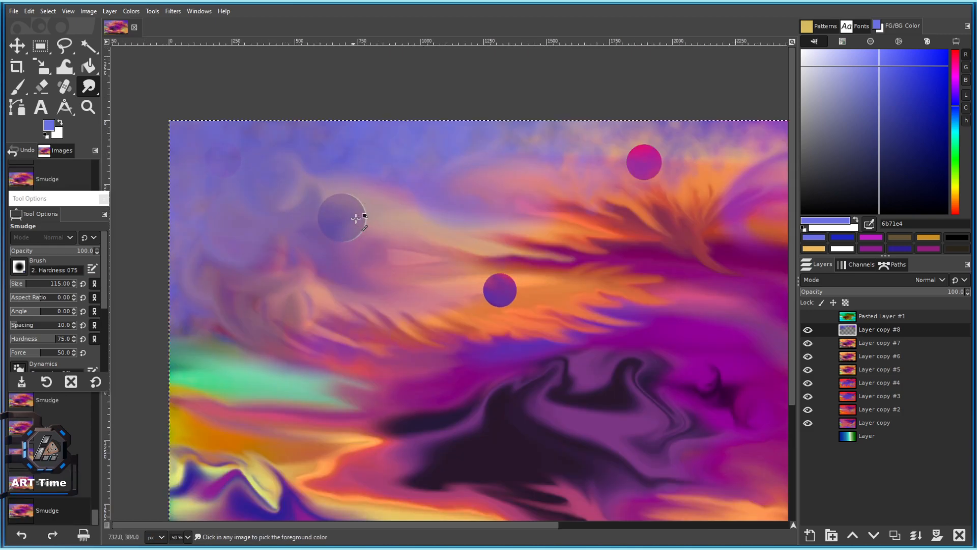
scroll(521, 273, up, 2)
scroll(563, 266, down, 4)
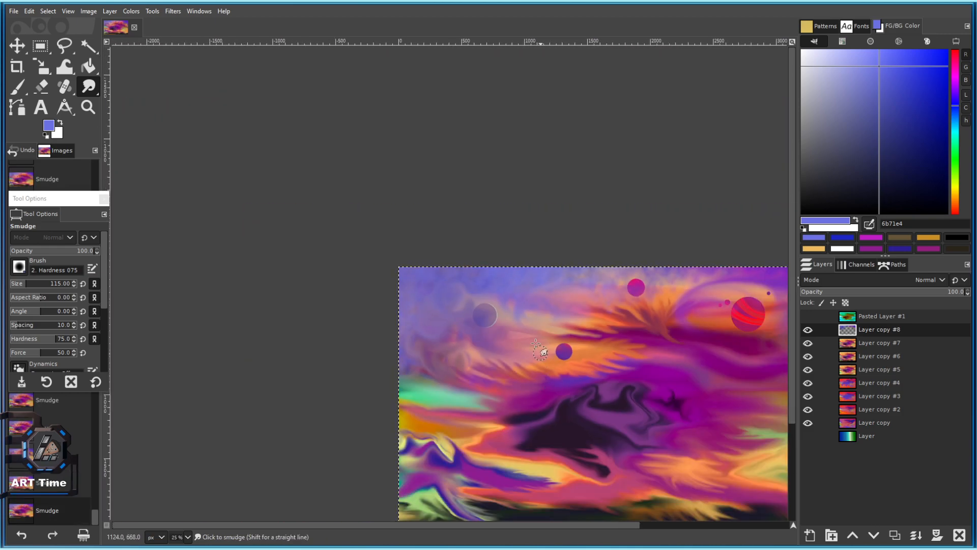
scroll(341, 259, left, 3)
key(ctrl+s)
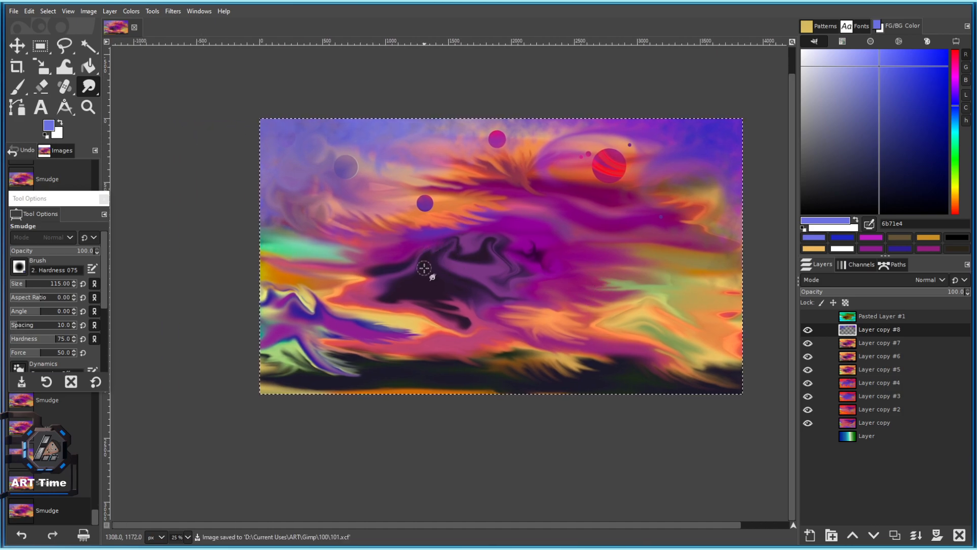
Set the brush size to 127 and soften the curved swirls below the grey planet with further smudging.
scroll(356, 254, up, 3)
mouse_move(309, 247)
mouse_down()
mouse_move(294, 193)
mouse_move(331, 202)
mouse_move(374, 232)
mouse_up()
key(bracketright)
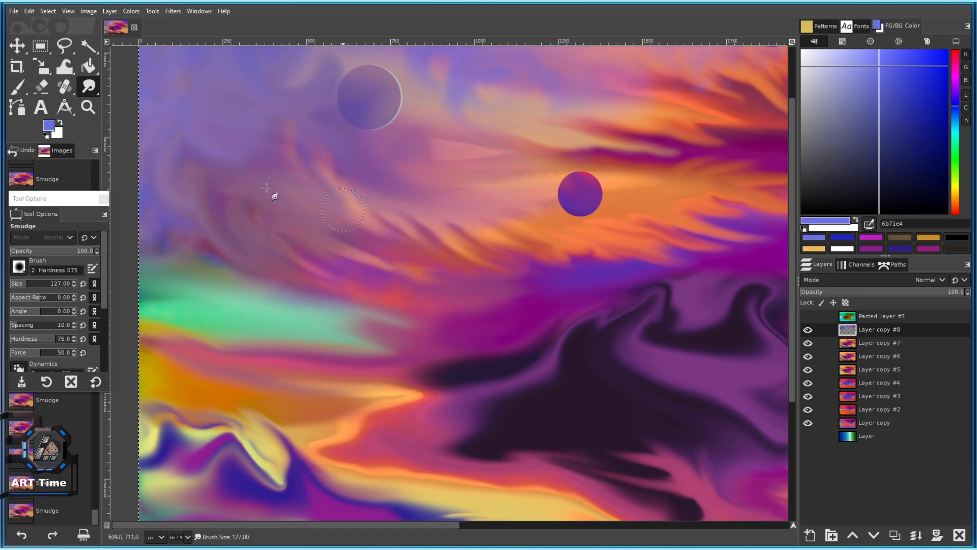
scroll(317, 220, down, 1)
scroll(318, 220, up, 1)
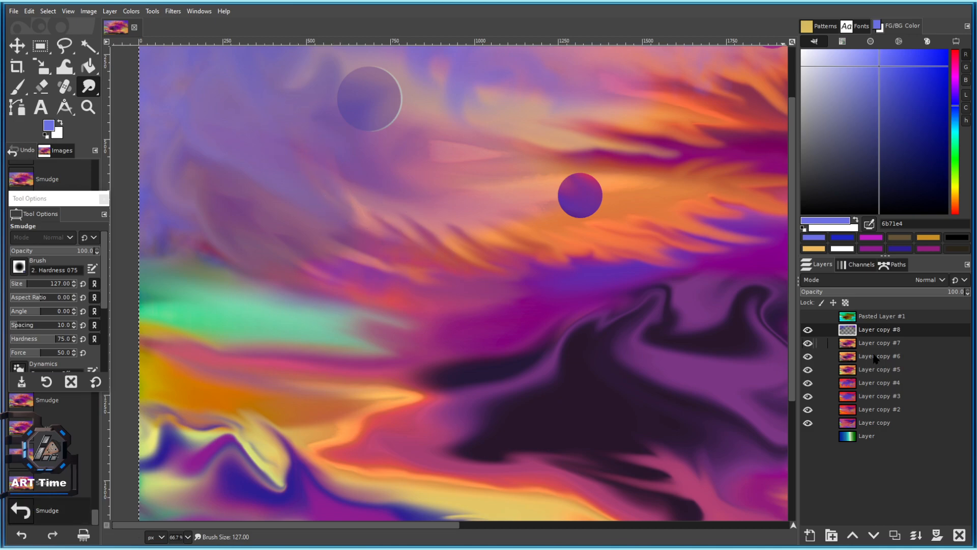
scroll(492, 249, down, 1)
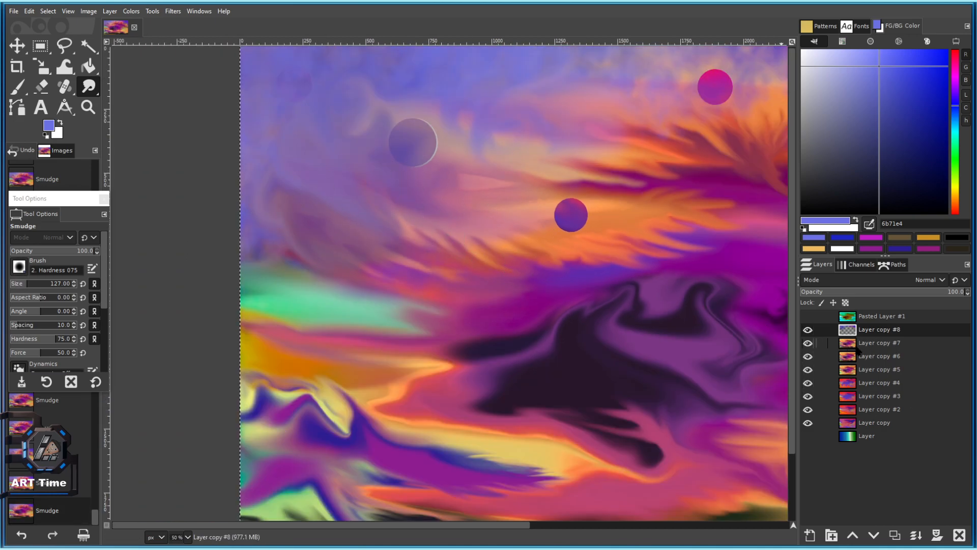
Make Layer copy #7 the active layer, set the brush size to 128 and save the image.
click(857, 346)
scroll(310, 176, down, 3)
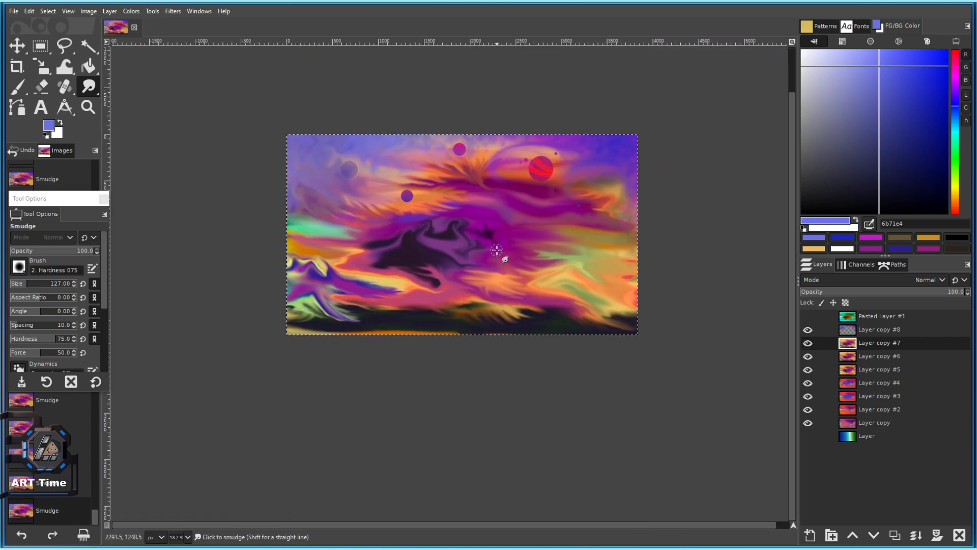
scroll(484, 207, up, 3)
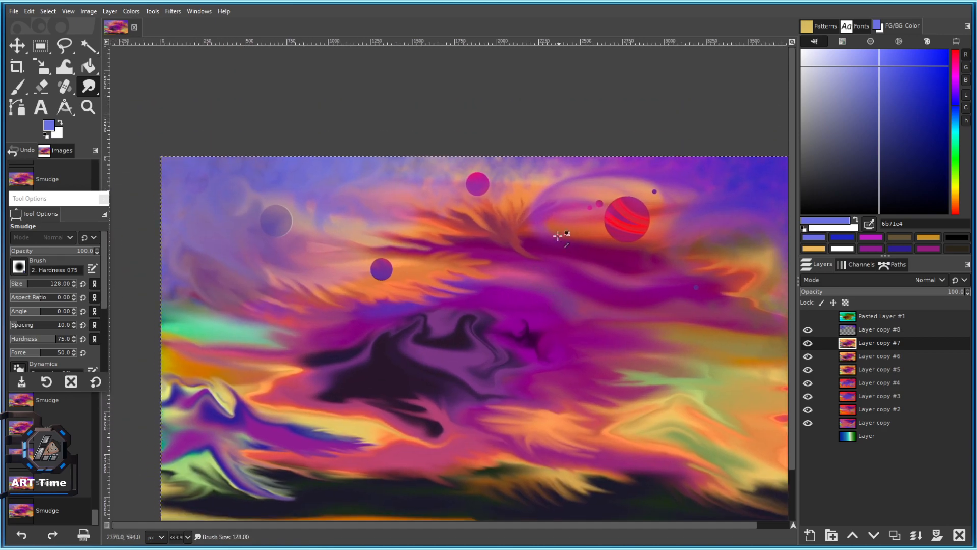
key(ctrl+s)
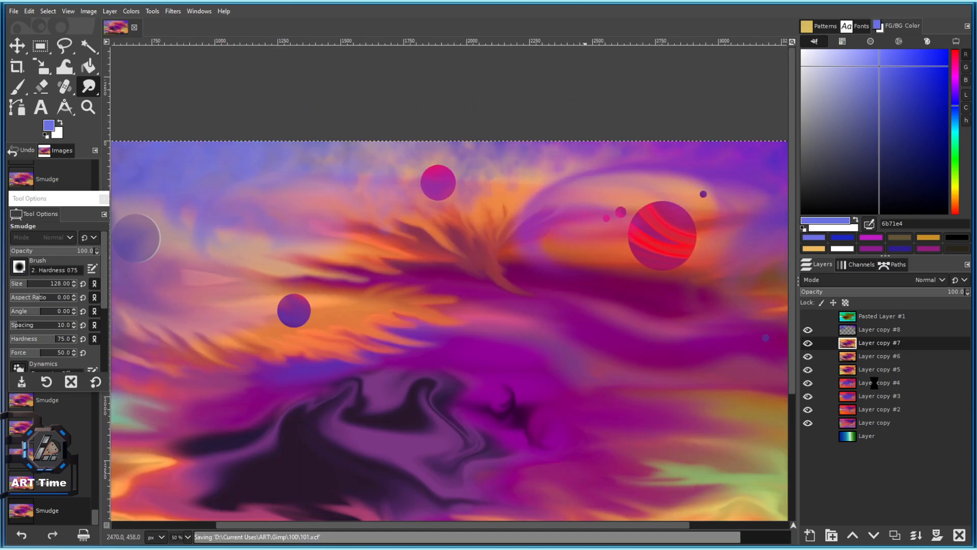
Switch to the Paintbrush, set its size to 513 and aspect ratio to 5, and try a flat blue stroke above the dark swirls.
click(89, 89)
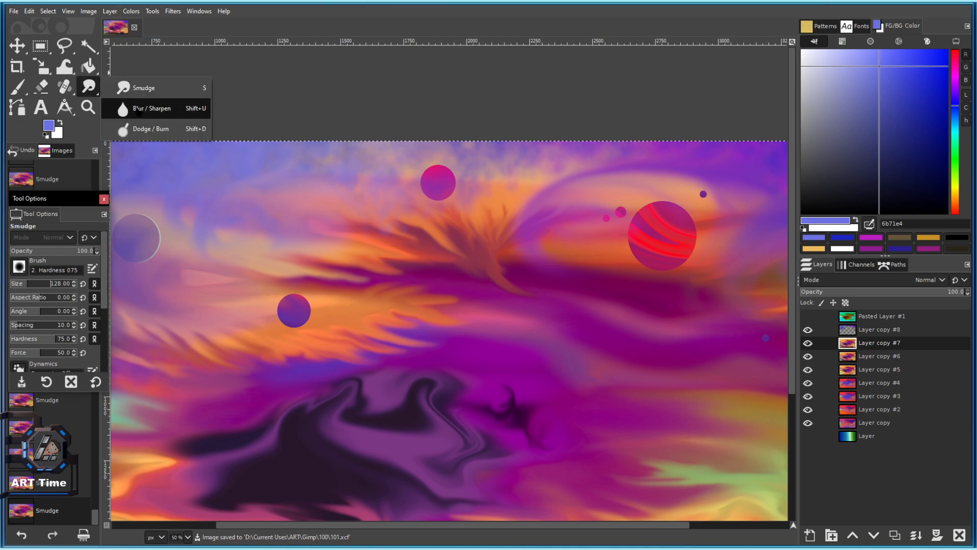
click(87, 82)
key(p)
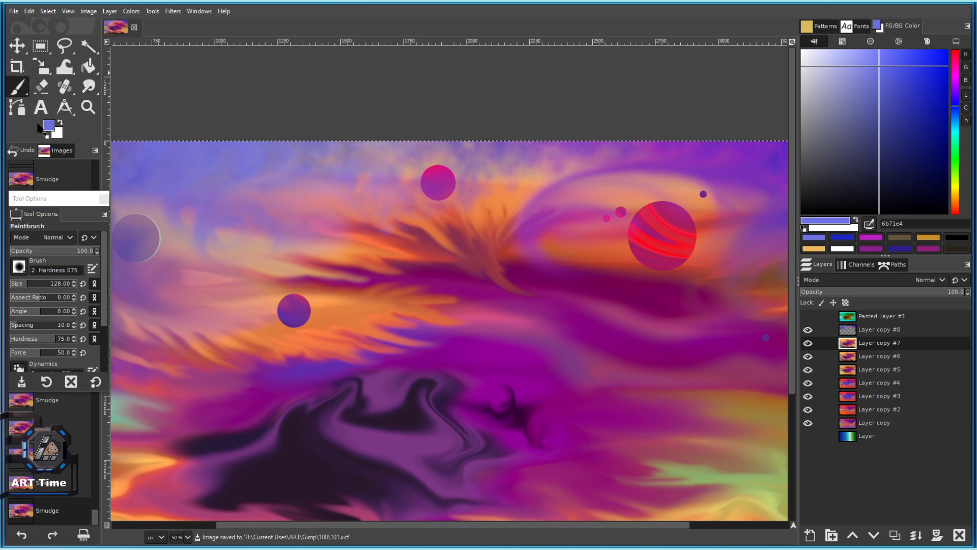
drag(18, 283, 45, 284)
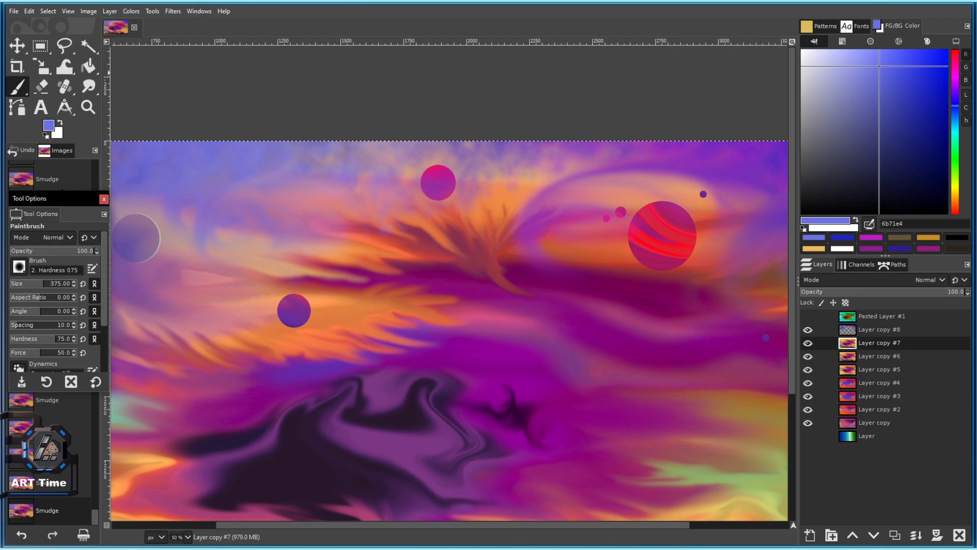
scroll(536, 360, down, 3)
scroll(588, 305, left, 2)
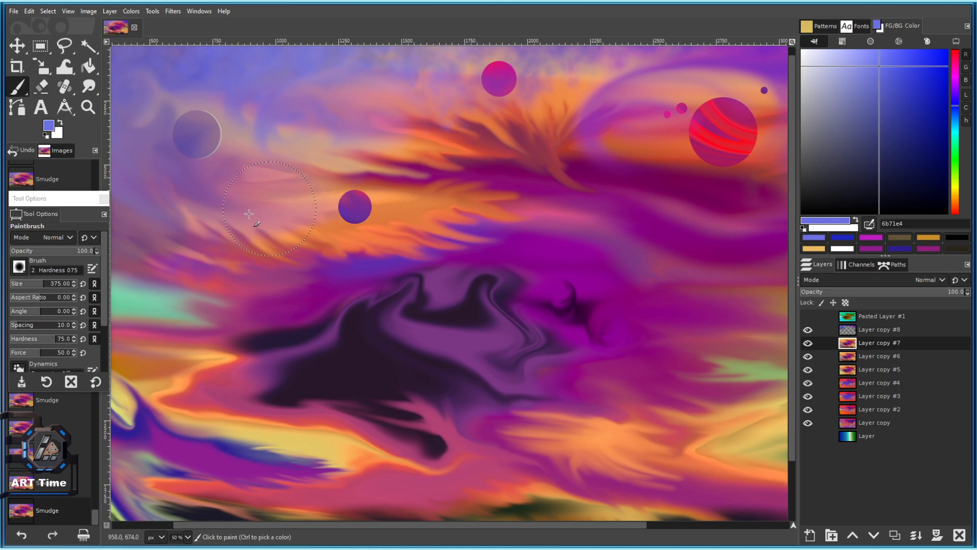
click(49, 288)
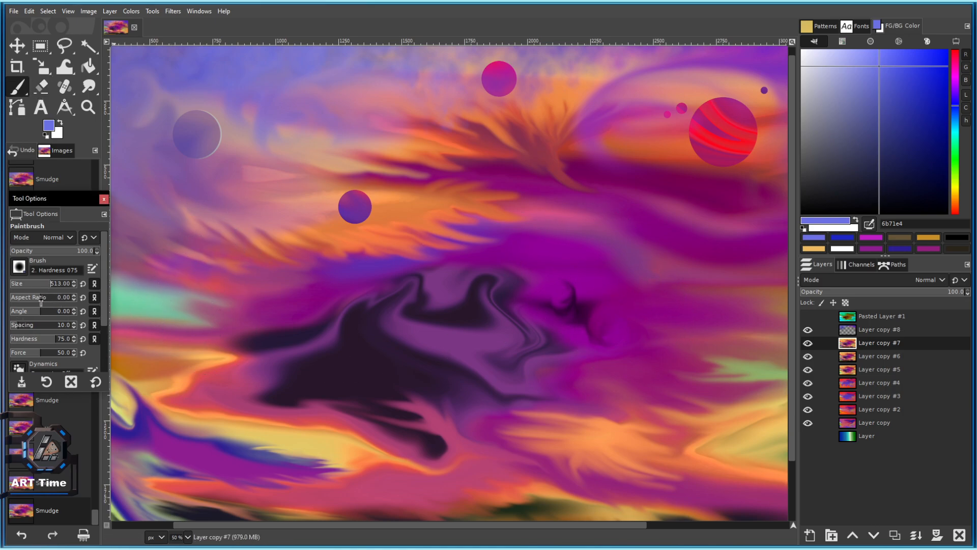
click(541, 260)
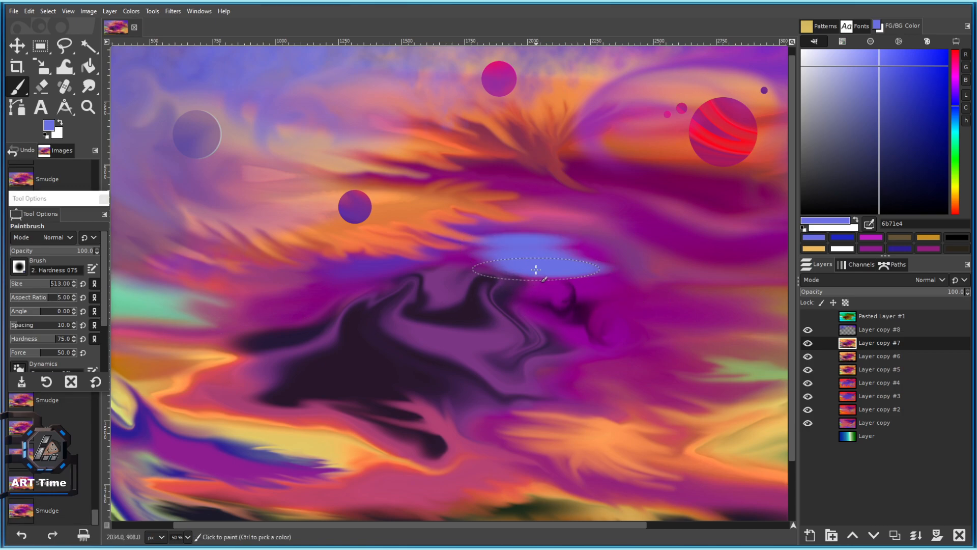
key(ctrl+z)
Duplicate Layer copy #7 and clear the duplicate's contents to get an empty painting layer.
click(894, 534)
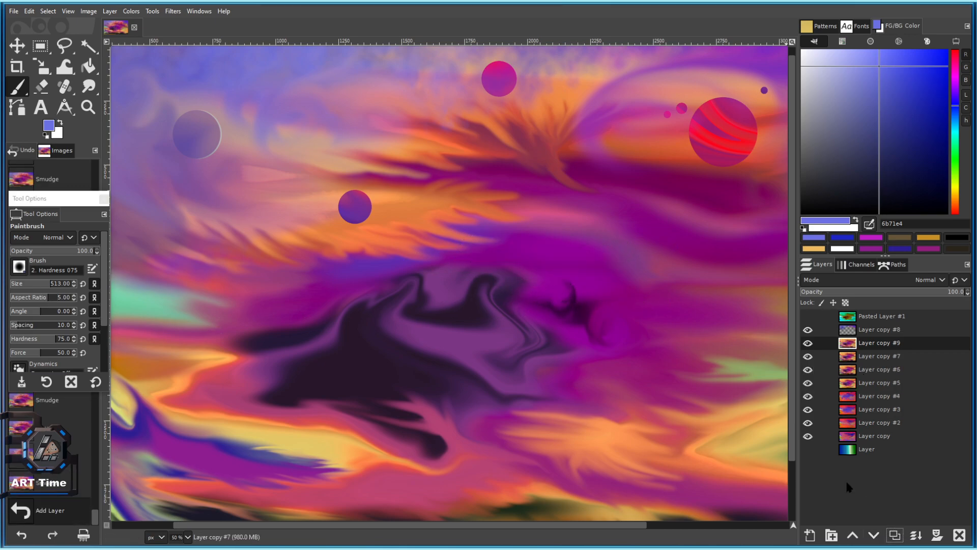
key(Delete)
click(504, 263)
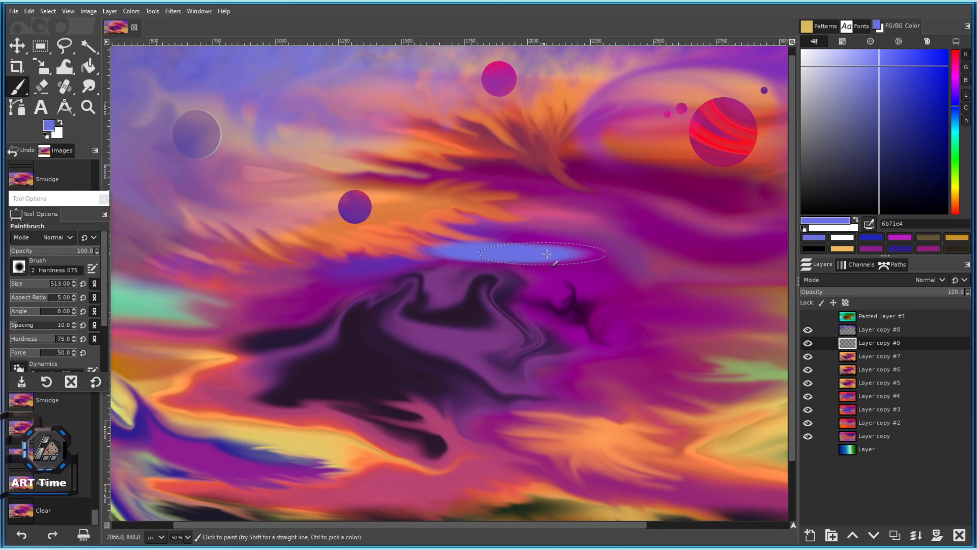
key(ctrl+z)
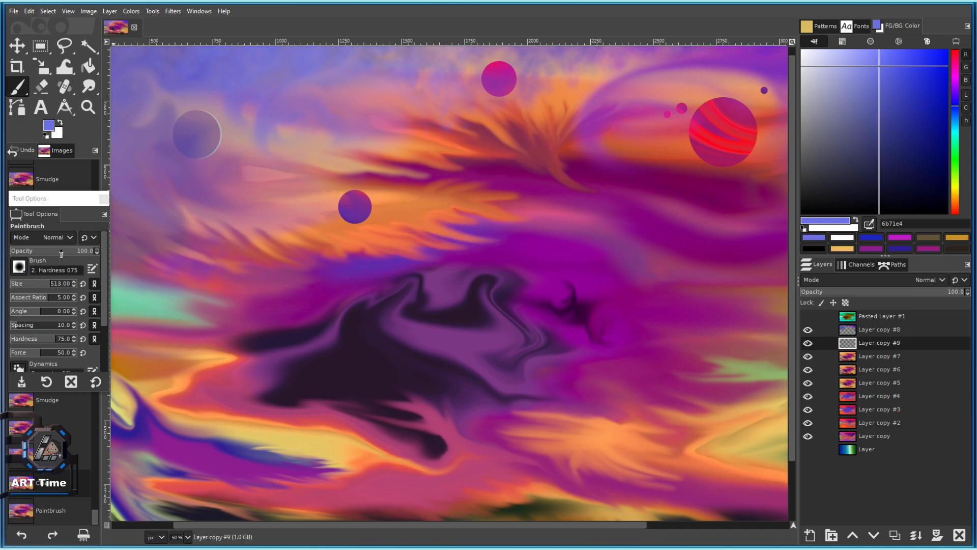
Set the Paintbrush opacity to 52.1 and size to 304, and try a curved blue band around the small purple swirl.
click(40, 288)
mouse_move(499, 267)
mouse_down()
mouse_move(587, 260)
mouse_move(624, 283)
mouse_move(526, 258)
mouse_move(618, 284)
mouse_move(645, 327)
mouse_move(575, 389)
mouse_up()
key(ctrl+z)
key(ctrl+z)
key(ctrl+z)
key(ctrl+z)
key(ctrl+z)
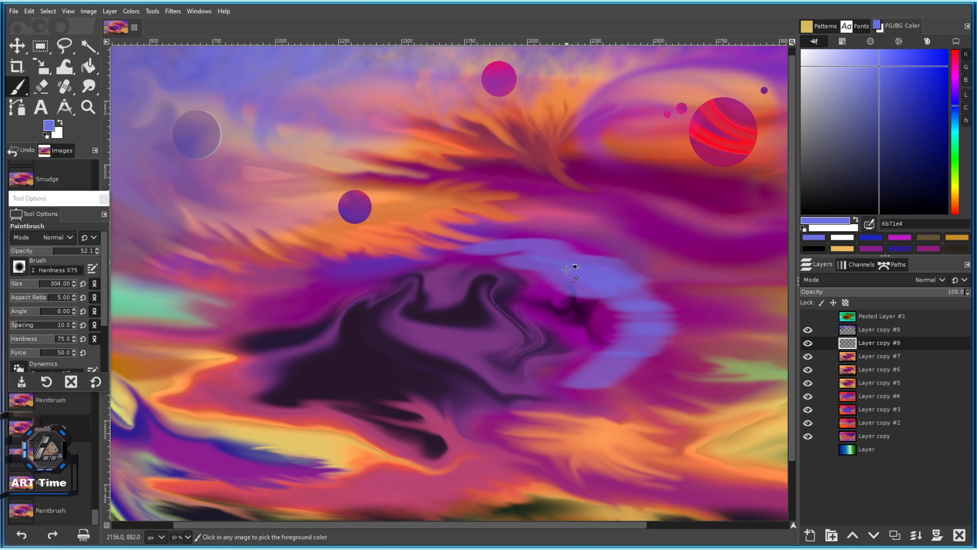
scroll(549, 265, up, 2)
key(ctrl+z)
key(ctrl+z)
scroll(580, 278, down, 3)
key(ctrl+z)
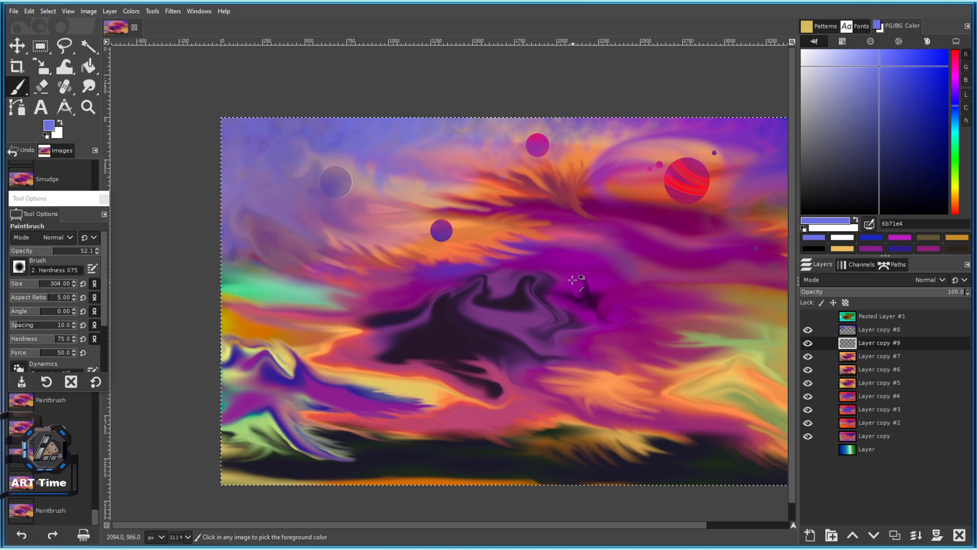
Paint the first translucent light-blue strokes of a cloud just above the dark purple swirls.
scroll(430, 266, up, 3)
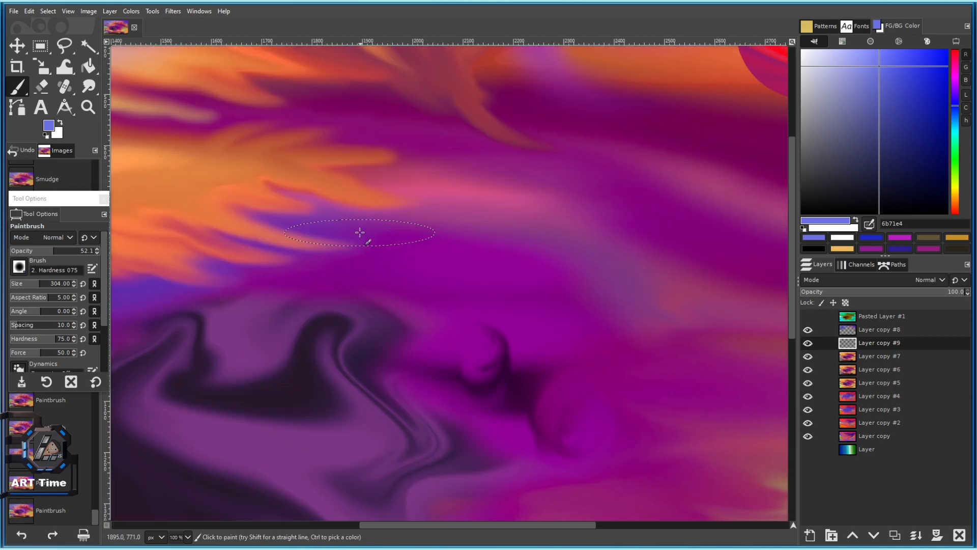
mouse_move(360, 233)
mouse_down()
mouse_move(473, 232)
mouse_move(488, 265)
mouse_move(338, 281)
mouse_move(522, 288)
mouse_up()
mouse_move(609, 321)
mouse_down()
mouse_move(441, 285)
mouse_move(542, 256)
mouse_up()
scroll(406, 275, down, 2)
scroll(407, 273, up, 1)
scroll(541, 253, up, 1)
Set the brush size to 210 and build the light-blue strokes into a cloud tapering down to the right.
click(33, 285)
scroll(514, 261, up, 2)
mouse_move(438, 257)
mouse_down()
mouse_move(553, 264)
mouse_move(526, 257)
mouse_move(569, 241)
mouse_move(524, 217)
mouse_move(450, 202)
mouse_up()
drag(387, 197, 429, 226)
mouse_move(432, 182)
mouse_down()
mouse_move(316, 157)
mouse_move(327, 172)
mouse_move(227, 178)
mouse_up()
key(ctrl+z)
key(ctrl+z)
key(ctrl+z)
drag(501, 210, 452, 210)
mouse_move(473, 209)
mouse_down()
mouse_move(555, 219)
mouse_move(526, 231)
mouse_move(619, 290)
mouse_move(490, 261)
mouse_up()
scroll(632, 303, down, 1)
mouse_move(427, 212)
mouse_down()
mouse_move(556, 299)
mouse_move(578, 338)
mouse_move(563, 323)
mouse_move(622, 359)
mouse_up()
scroll(586, 316, down, 1)
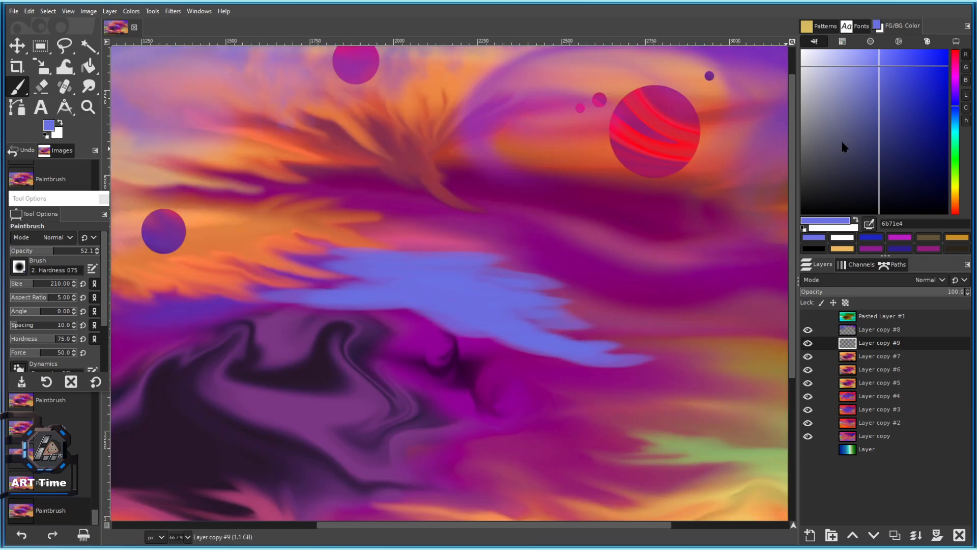
Pick the darker blue 2c34ce and paint shading through the middle and lower right of the light-blue cloud.
drag(910, 90, 916, 81)
scroll(498, 298, up, 2)
mouse_move(647, 405)
mouse_down()
mouse_move(563, 361)
mouse_move(316, 273)
mouse_move(174, 300)
mouse_up()
drag(295, 298, 411, 339)
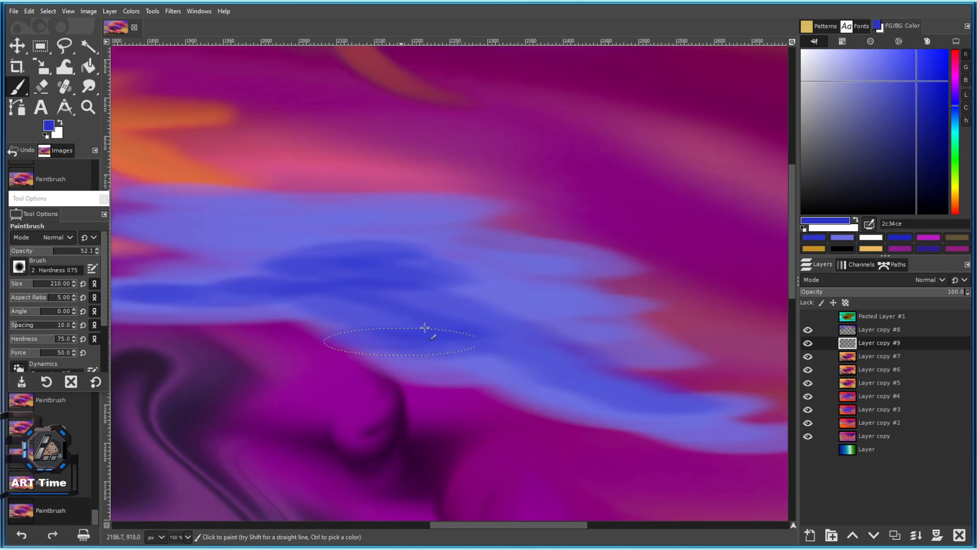
drag(378, 244, 472, 271)
drag(509, 313, 457, 298)
drag(292, 255, 436, 253)
mouse_move(367, 221)
mouse_down()
mouse_move(428, 245)
mouse_move(392, 245)
mouse_up()
mouse_move(341, 248)
mouse_down()
mouse_move(360, 284)
mouse_move(236, 294)
mouse_up()
mouse_move(469, 213)
mouse_down()
mouse_move(491, 223)
mouse_move(420, 229)
mouse_up()
Set the brush size to 212 and extend the dark-blue shading toward the cloud's left end.
key(minus)
key(minus)
key(bracketright)
key(bracketright)
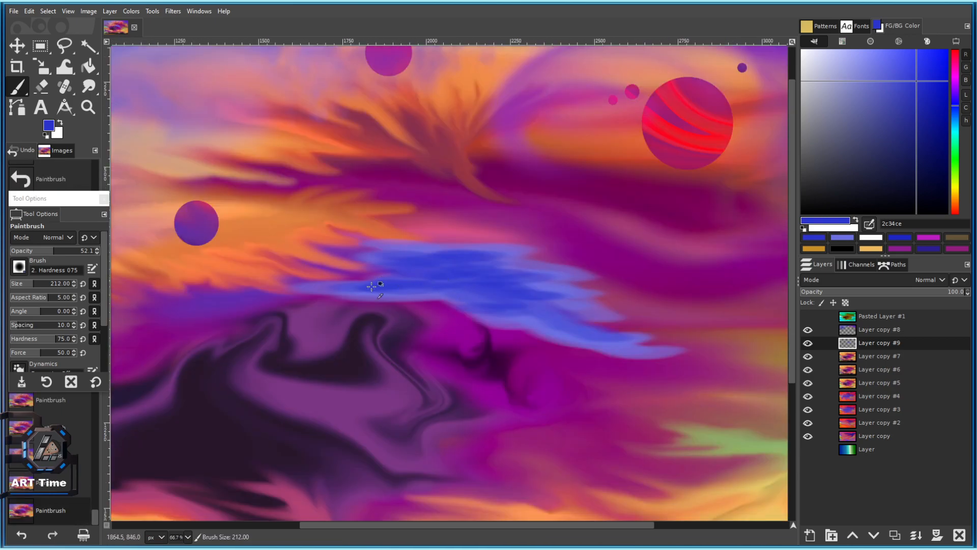
scroll(409, 293, up, 2)
drag(426, 296, 221, 288)
key(ctrl+z)
drag(454, 286, 216, 272)
drag(542, 258, 394, 262)
drag(499, 264, 333, 259)
Pick the brighter blue 414aec and paint over most of the cloud, from its left end to its right tail.
mouse_move(918, 106)
mouse_down()
mouse_move(931, 74)
mouse_move(907, 61)
mouse_up()
drag(332, 267, 367, 281)
mouse_move(430, 209)
mouse_down()
mouse_move(458, 224)
mouse_move(450, 209)
mouse_up()
drag(342, 219, 460, 238)
mouse_move(420, 211)
mouse_down()
mouse_move(320, 204)
mouse_move(277, 227)
mouse_move(348, 232)
mouse_up()
mouse_move(524, 293)
mouse_down()
mouse_move(603, 337)
mouse_move(434, 257)
mouse_up()
drag(446, 301, 659, 366)
drag(467, 264, 526, 277)
mouse_move(475, 238)
mouse_down()
mouse_move(458, 219)
mouse_move(387, 200)
mouse_move(490, 233)
mouse_move(484, 201)
mouse_move(483, 214)
mouse_move(549, 207)
mouse_up()
drag(400, 160, 486, 163)
mouse_move(278, 259)
mouse_down()
mouse_move(438, 247)
mouse_move(295, 258)
mouse_up()
drag(338, 240, 438, 239)
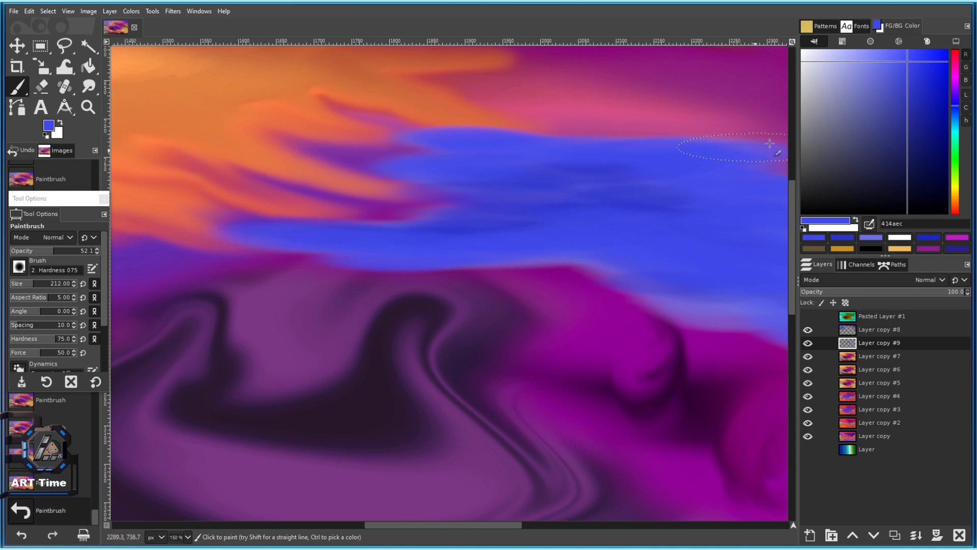
Pick the deep blue 1b25dc and paint soft dark streaks across the centre of the blue cloud.
drag(921, 76, 930, 72)
drag(501, 231, 309, 209)
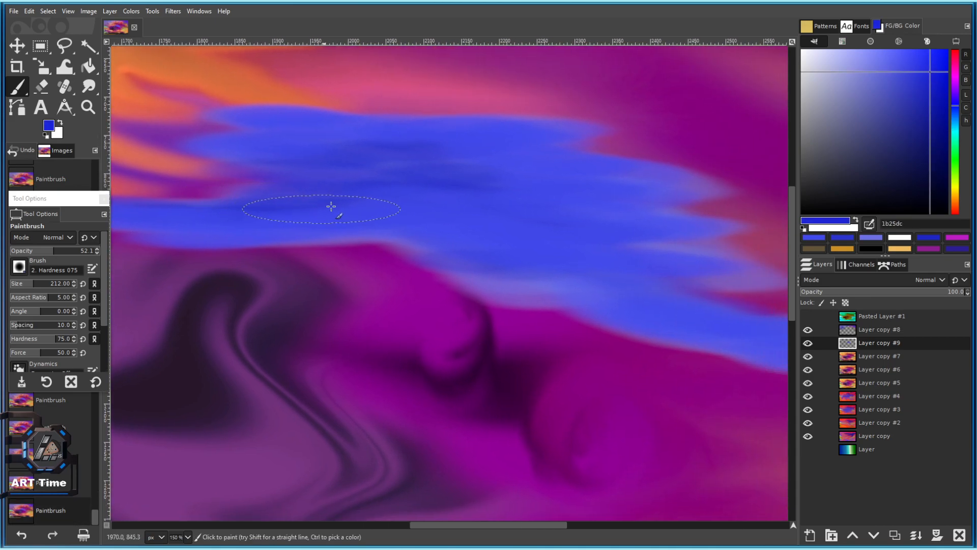
scroll(417, 202, down, 2)
drag(389, 168, 456, 190)
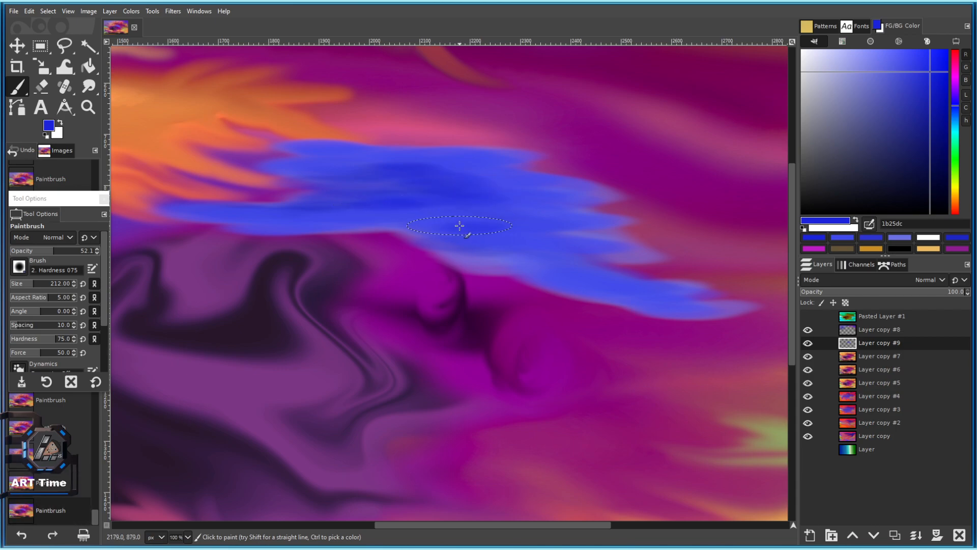
click(496, 200)
click(526, 218)
click(476, 209)
click(418, 209)
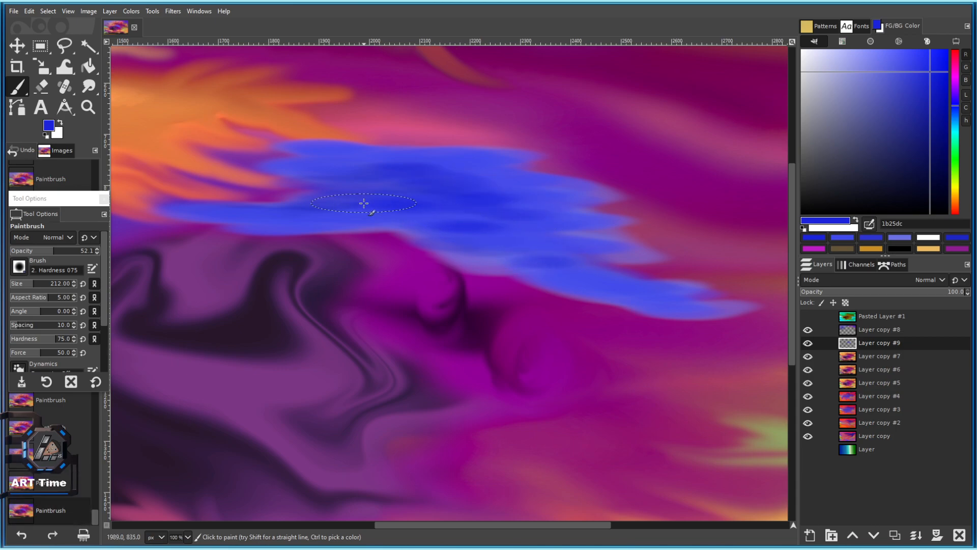
drag(394, 204, 433, 263)
Set the brush size to 213 and dab deep-blue streaks along the upper and left parts of the cloud.
key(bracketright)
scroll(433, 250, up, 2)
click(360, 195)
click(504, 204)
click(548, 193)
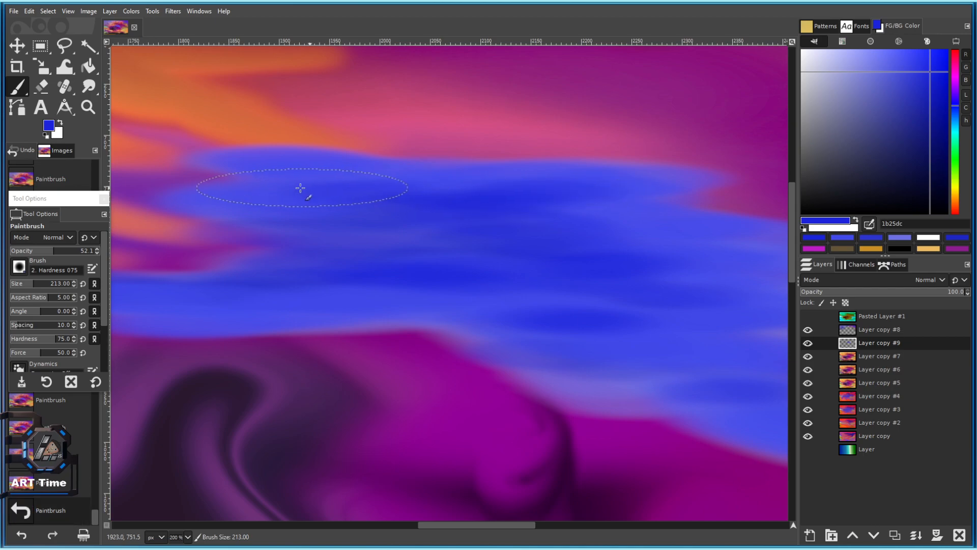
click(298, 190)
click(246, 209)
click(400, 270)
click(260, 304)
drag(281, 316, 498, 279)
click(324, 279)
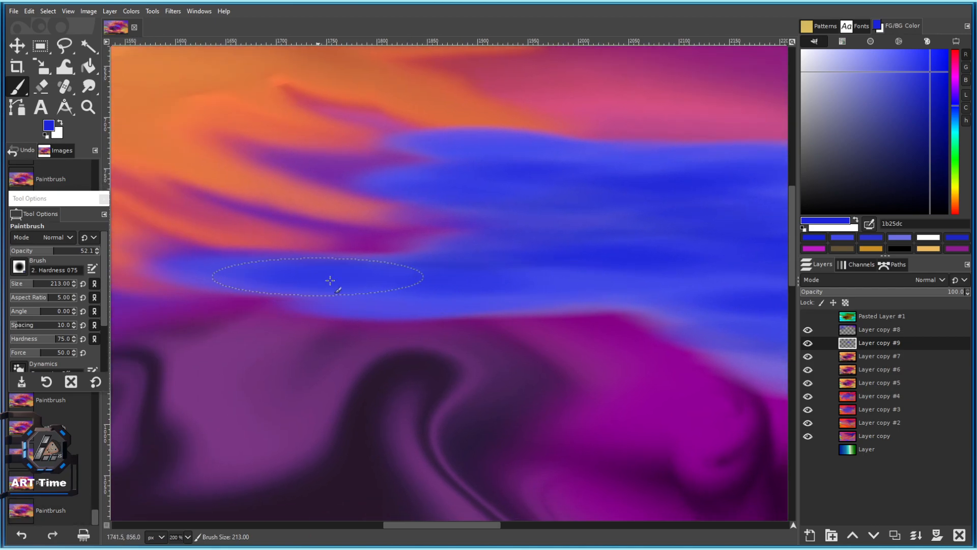
Dab more deep-blue streaks through the middle, right side and lower tail of the blue cloud.
drag(763, 300, 537, 282)
click(611, 285)
mouse_move(701, 270)
mouse_down()
mouse_move(393, 272)
mouse_move(468, 297)
mouse_up()
click(461, 260)
click(379, 182)
click(272, 155)
click(560, 370)
click(536, 350)
drag(542, 329, 541, 268)
click(373, 298)
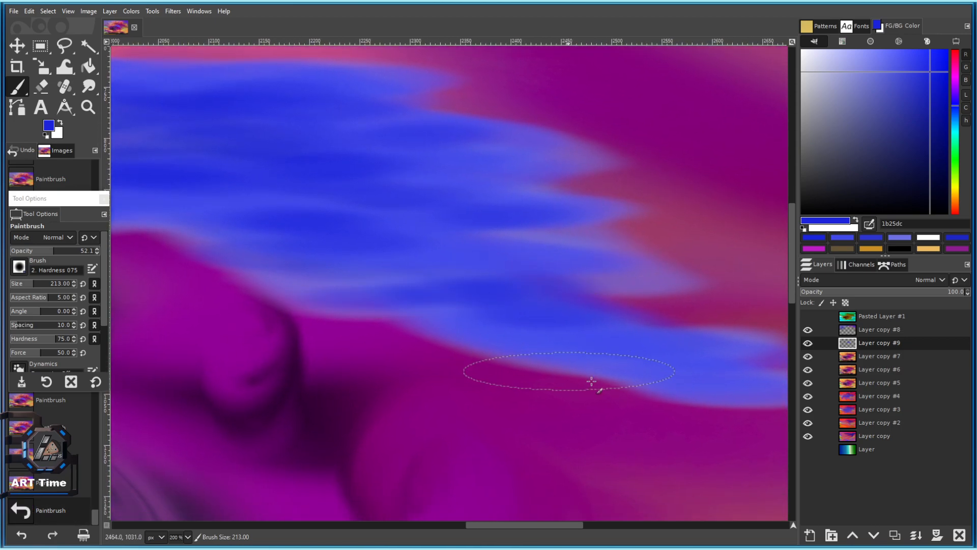
click(608, 348)
drag(380, 233, 520, 321)
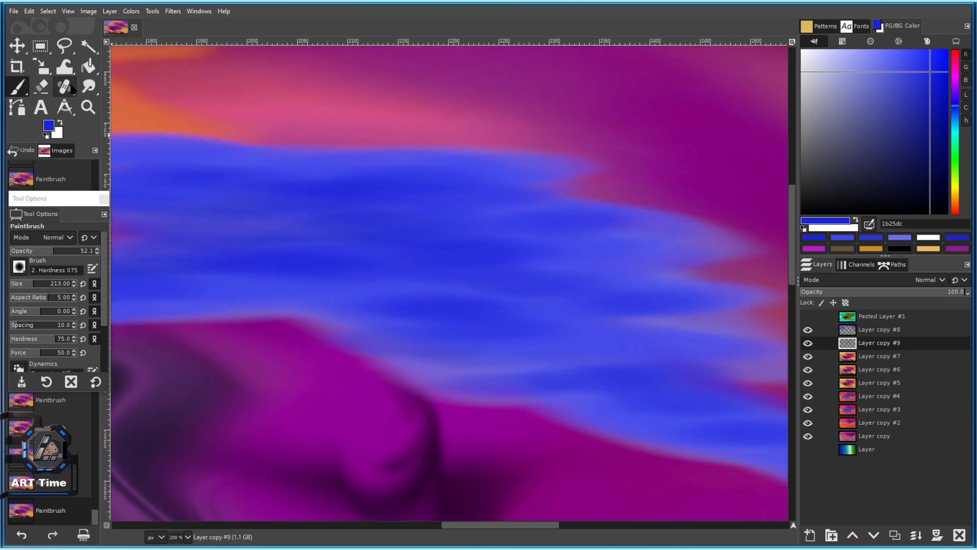
Switch to the Smudge tool and try smudging the blue cloud with the flat elliptical brush.
click(88, 88)
drag(470, 217, 313, 214)
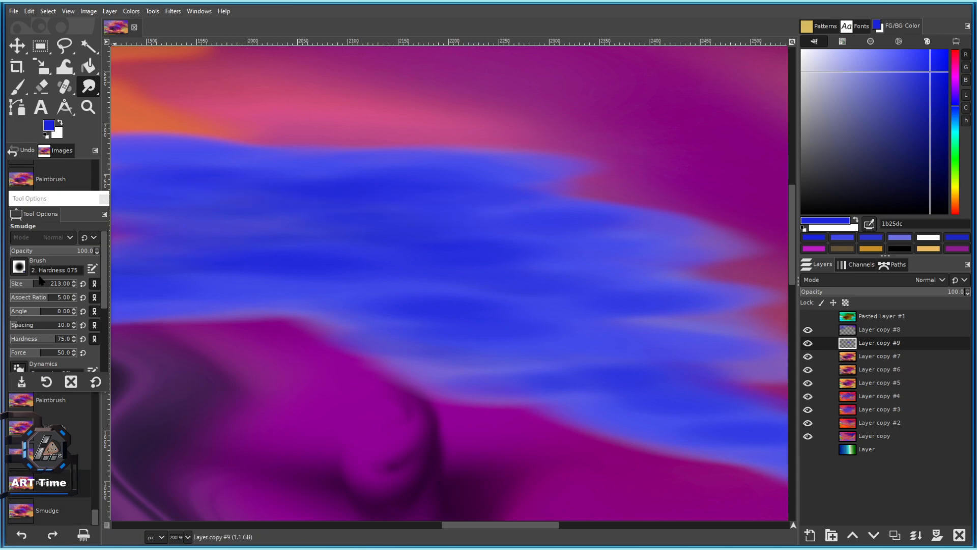
click(23, 284)
mouse_move(390, 209)
mouse_down()
mouse_move(521, 246)
mouse_move(438, 290)
mouse_move(390, 292)
mouse_move(549, 241)
mouse_up()
drag(443, 284, 264, 290)
key(ctrl+z)
key(ctrl+z)
drag(570, 296, 478, 241)
Reset the Smudge tool options, set the brush size to 96 and try a smudge stroke inside the blue cloud.
click(95, 382)
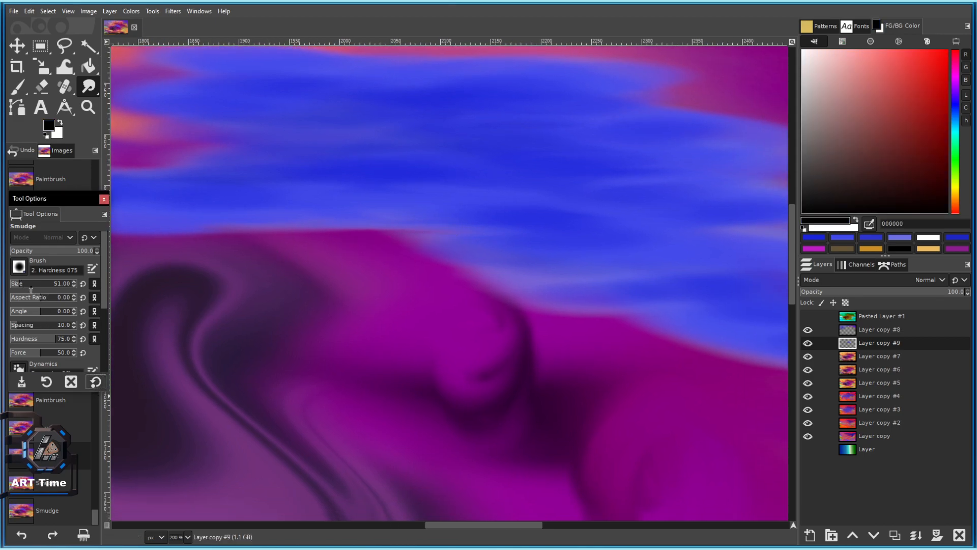
drag(46, 289, 46, 289)
click(25, 285)
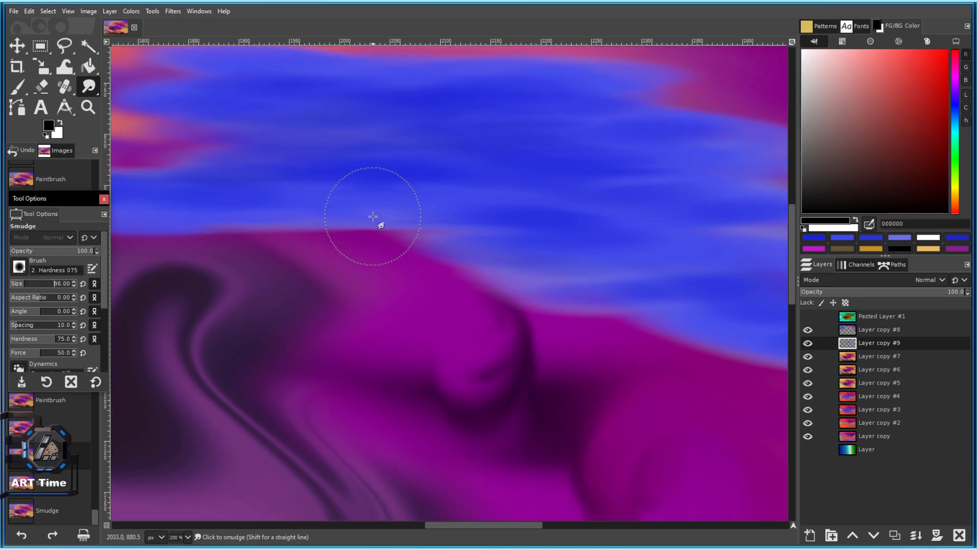
drag(463, 161, 571, 235)
key(ctrl+z)
Set the Smudge brush size to 38 and pull two thin blue tails down from the cloud's lower edge.
click(18, 286)
mouse_move(534, 178)
mouse_down()
mouse_move(428, 197)
mouse_move(405, 226)
mouse_up()
key(minus)
key(minus)
key(minus)
key(bracketright)
key(bracketright)
scroll(558, 257, up, 2)
key(bracketright)
mouse_move(523, 274)
mouse_down()
mouse_move(289, 236)
mouse_move(330, 266)
mouse_move(303, 260)
mouse_move(311, 290)
mouse_move(291, 303)
mouse_move(306, 402)
mouse_up()
drag(339, 262, 419, 324)
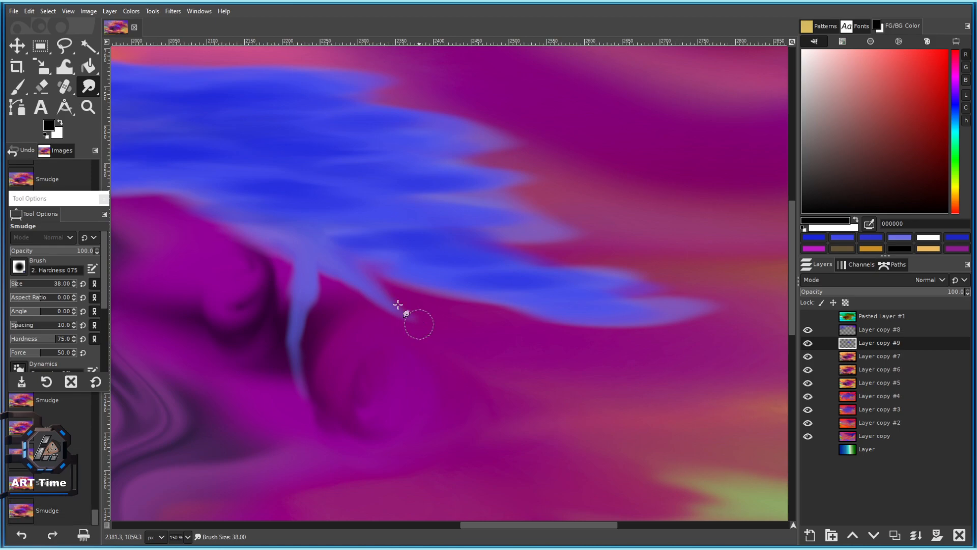
Smudge blue wisps from the cloud's left end and upper edge into the neighbouring orange and pink smoke.
scroll(413, 351, down, 5)
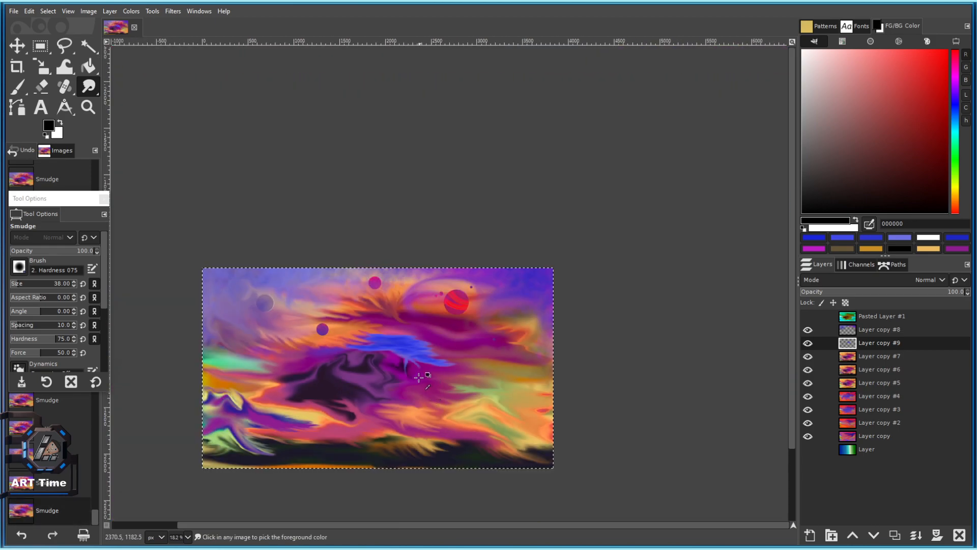
scroll(410, 379, up, 6)
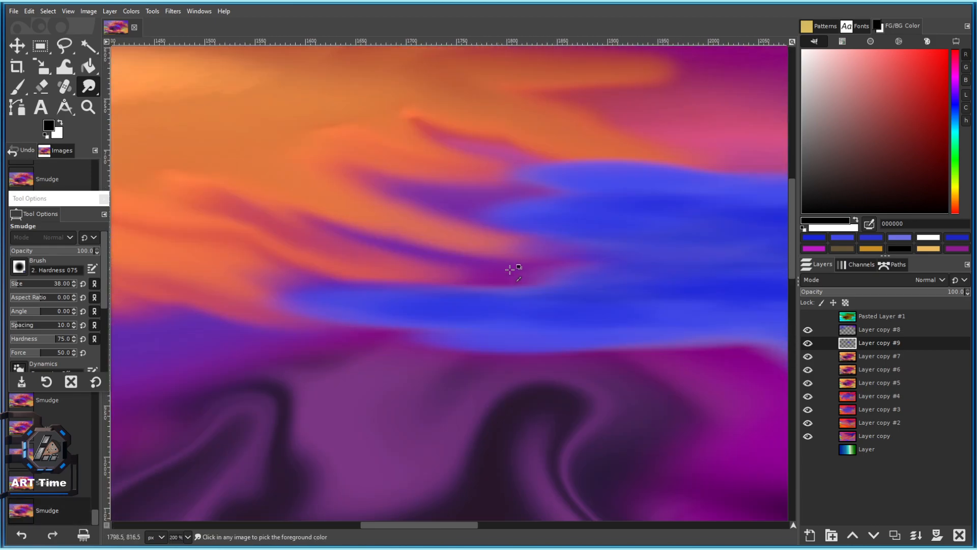
drag(475, 262, 519, 264)
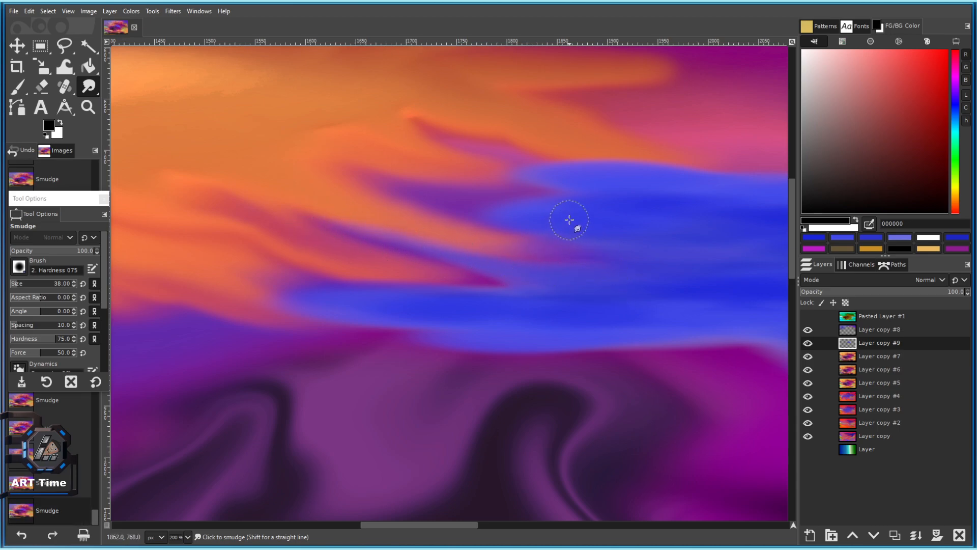
scroll(565, 254, up, 2)
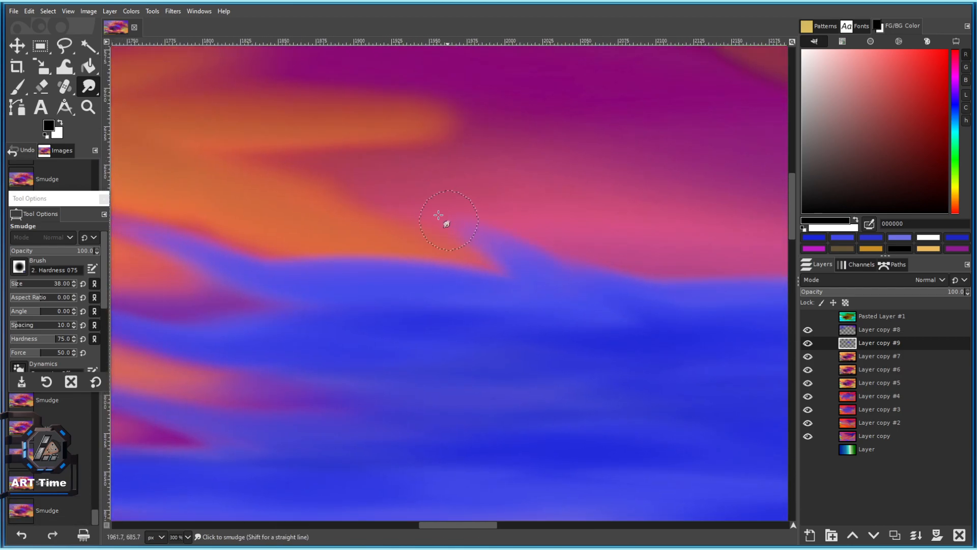
drag(438, 215, 402, 197)
Set the Smudge brush size to 43 and pull long curved wisps from the cloud's upper edge toward the upper left.
key(bracketright)
key(bracketright)
key(bracketright)
key(bracketright)
key(bracketright)
drag(659, 356, 327, 161)
drag(550, 257, 320, 162)
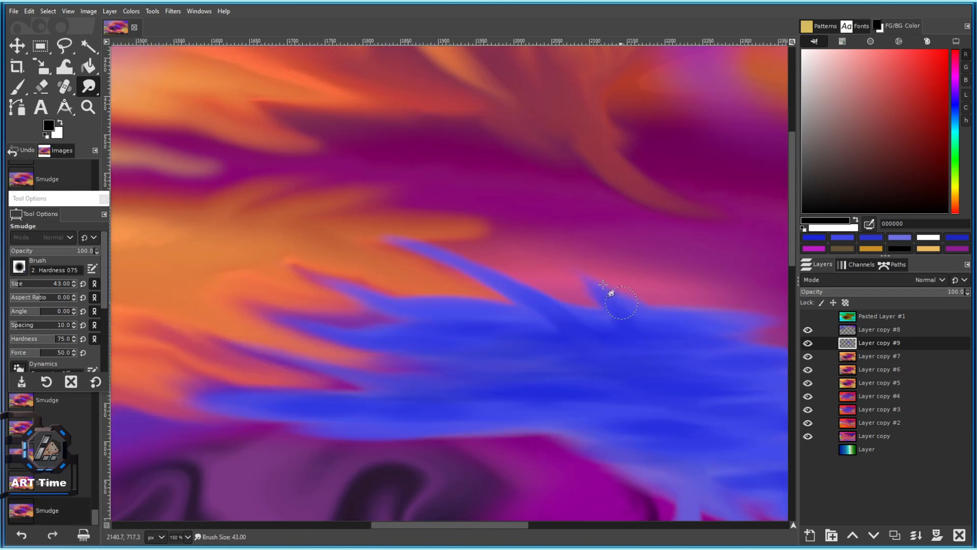
drag(604, 284, 532, 255)
drag(580, 323, 548, 264)
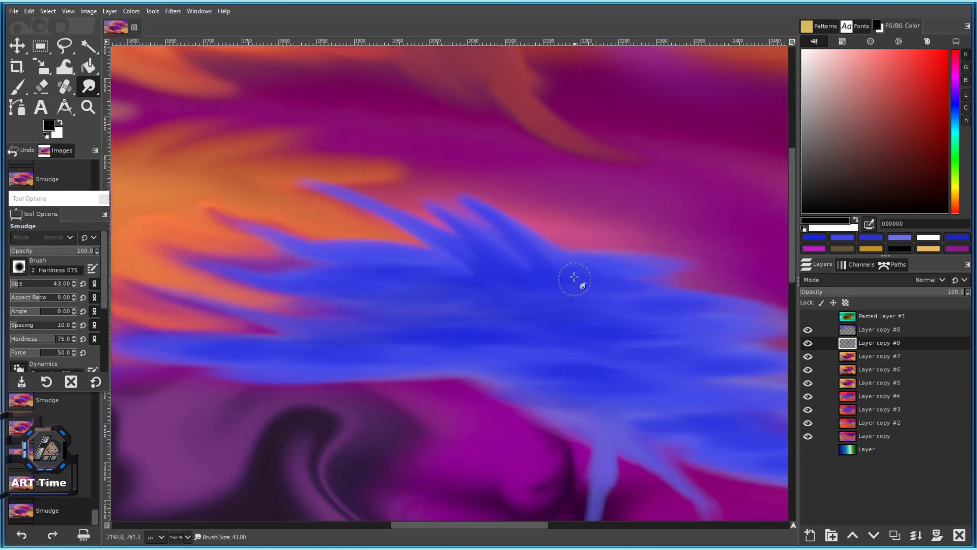
Smudge a fan of short pointed wisps upward from the cloud's upper edge, raising the brush size to 44.
mouse_move(573, 279)
mouse_down()
mouse_move(560, 264)
mouse_move(558, 193)
mouse_up()
mouse_move(562, 283)
mouse_down()
mouse_move(533, 259)
mouse_move(513, 218)
mouse_move(610, 250)
mouse_up()
scroll(648, 270, down, 2)
scroll(630, 258, up, 2)
key(bracketright)
mouse_move(525, 249)
mouse_down()
mouse_move(545, 162)
mouse_move(525, 186)
mouse_move(562, 201)
mouse_up()
drag(559, 249, 592, 205)
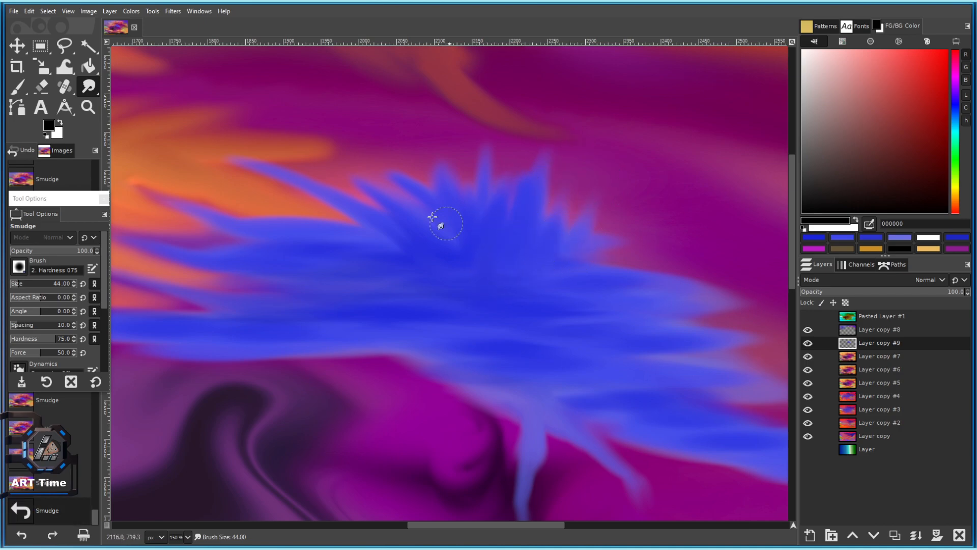
scroll(445, 170, up, 2)
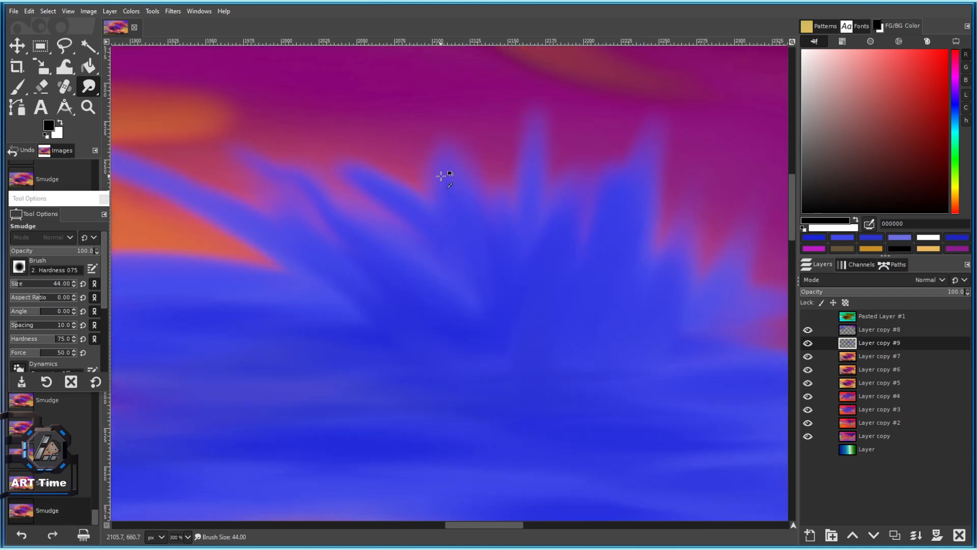
Switch the Smudge brush to Bristles 01 at size 64 and save the image.
click(19, 266)
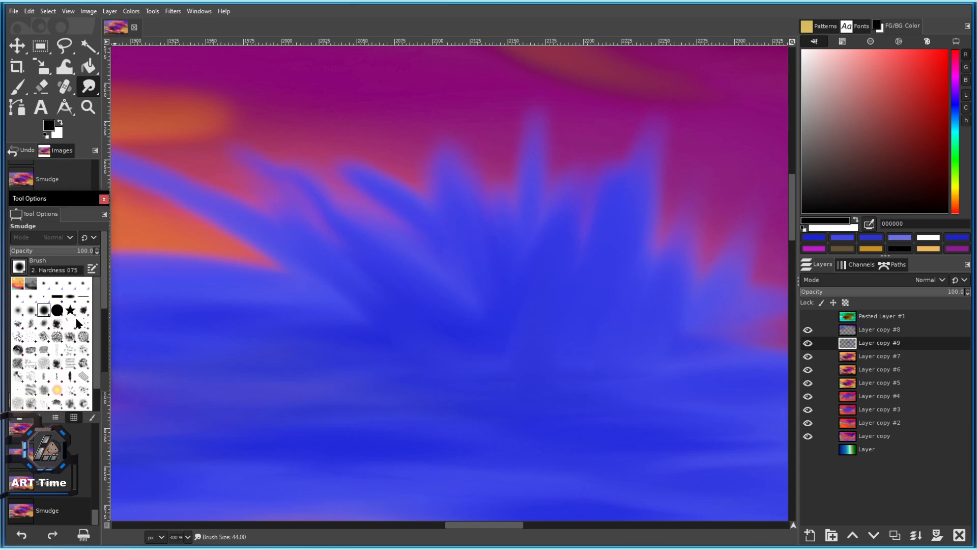
click(88, 328)
scroll(392, 229, right, 5)
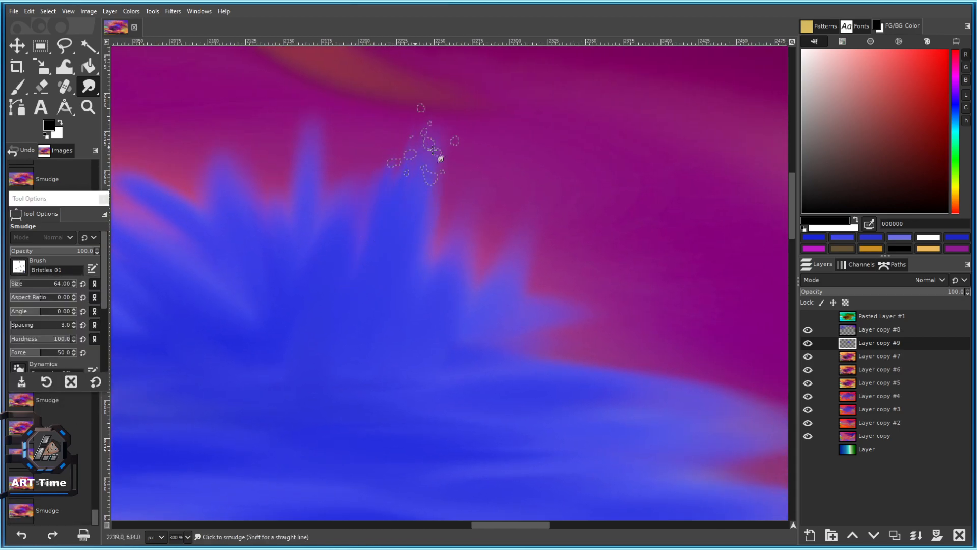
scroll(532, 285, down, 1)
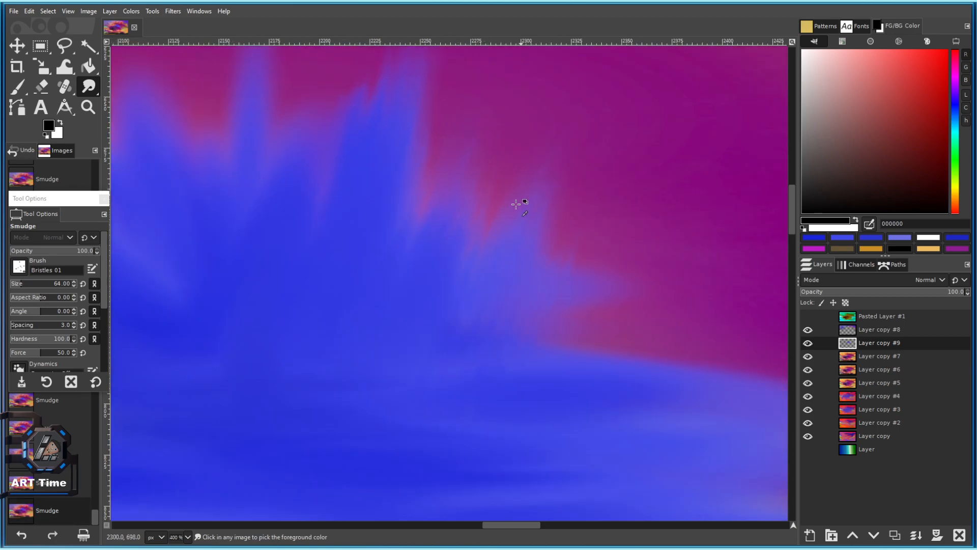
scroll(520, 300, down, 2)
key(ctrl+s)
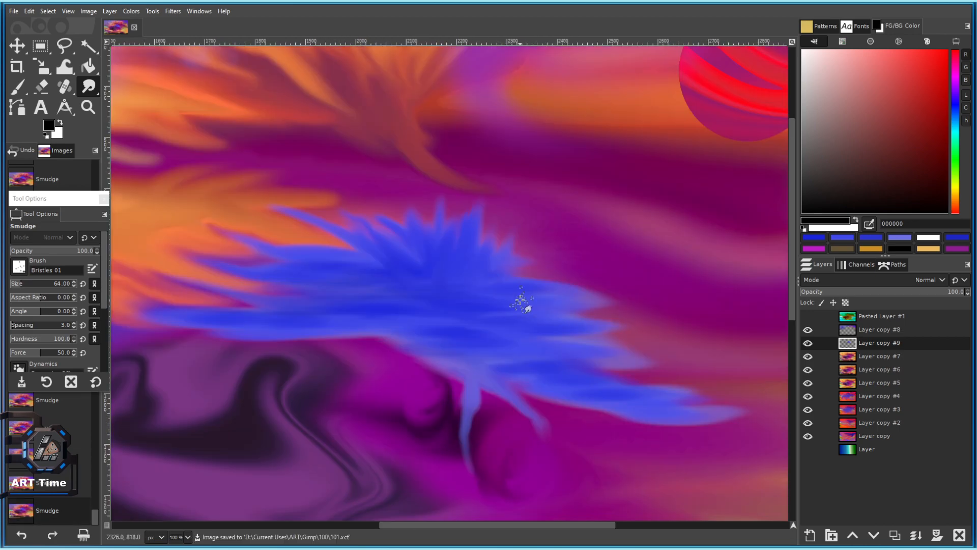
Smudge fine bristly wisps upward from the middle of the blue cloud's upper edge, raising the brush size to 65.
scroll(508, 285, up, 2)
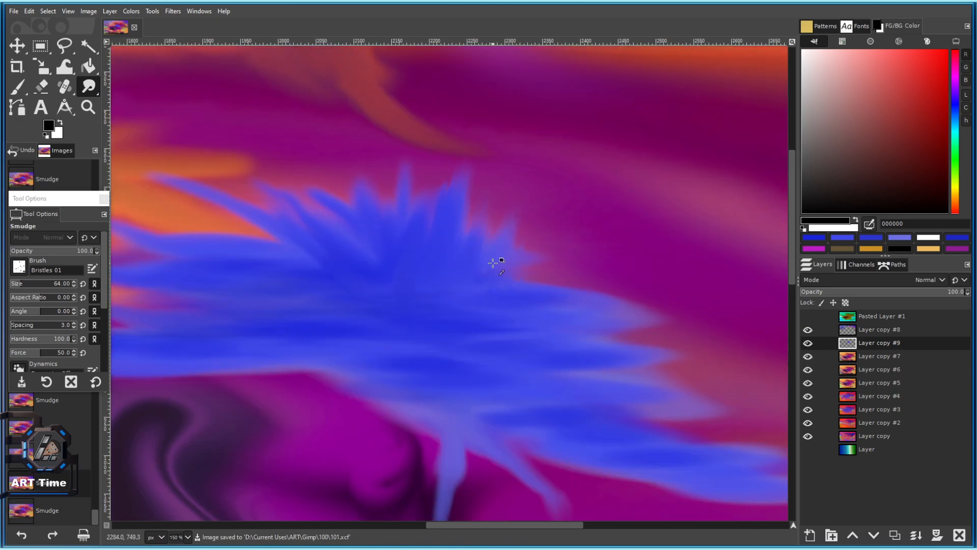
scroll(465, 245, up, 1)
mouse_move(417, 222)
mouse_down()
mouse_move(478, 253)
mouse_move(441, 158)
mouse_up()
drag(417, 272, 418, 126)
drag(391, 254, 384, 153)
drag(358, 219, 412, 235)
key(bracketright)
drag(411, 250, 398, 109)
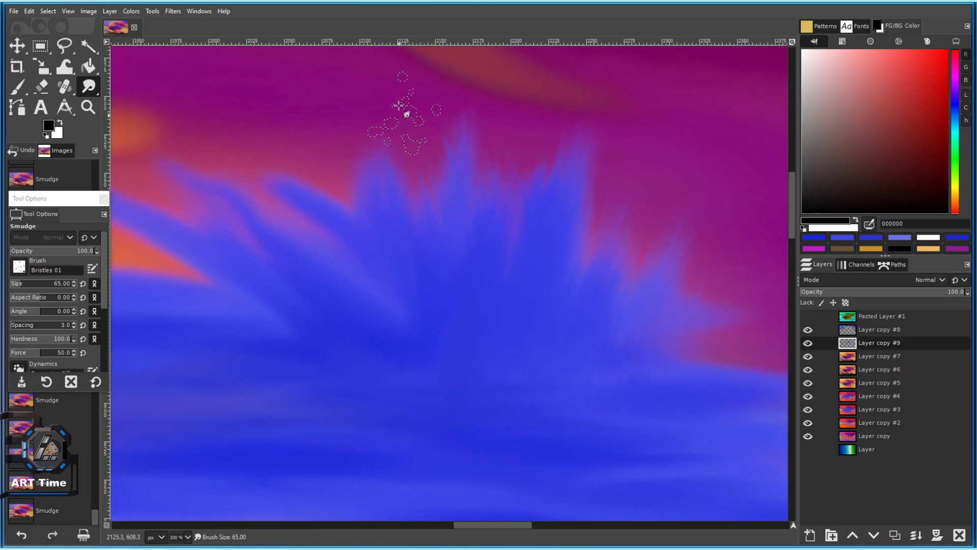
Smudge bristly streaks from the cloud's body toward the upper left, reducing the brush size to 56.
mouse_move(393, 324)
mouse_down()
mouse_move(366, 217)
mouse_move(325, 180)
mouse_up()
drag(369, 292, 288, 118)
mouse_move(407, 291)
mouse_down()
mouse_move(267, 173)
mouse_move(366, 244)
mouse_move(418, 343)
mouse_move(395, 249)
mouse_move(442, 272)
mouse_up()
scroll(377, 257, down, 1)
scroll(402, 260, up, 1)
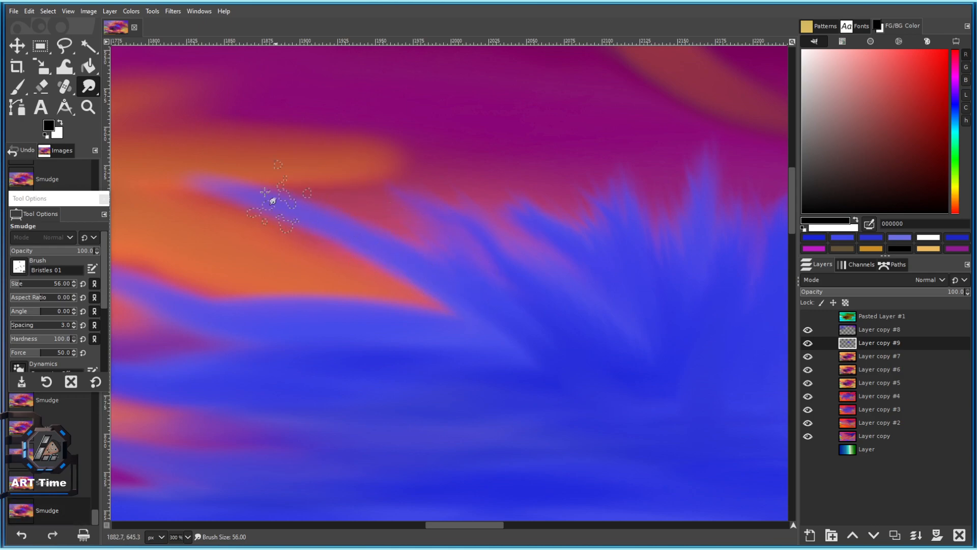
scroll(226, 318, down, 1)
scroll(355, 193, up, 1)
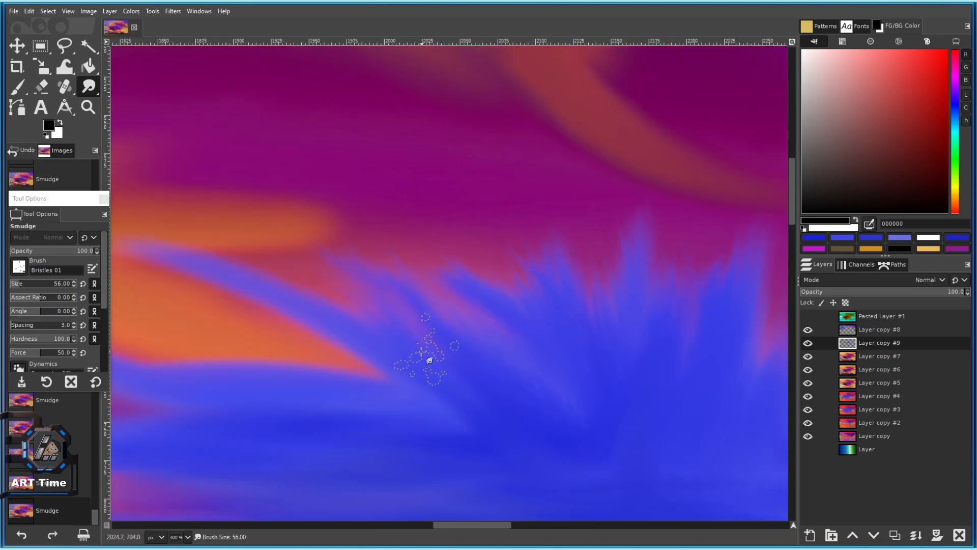
scroll(442, 347, down, 4)
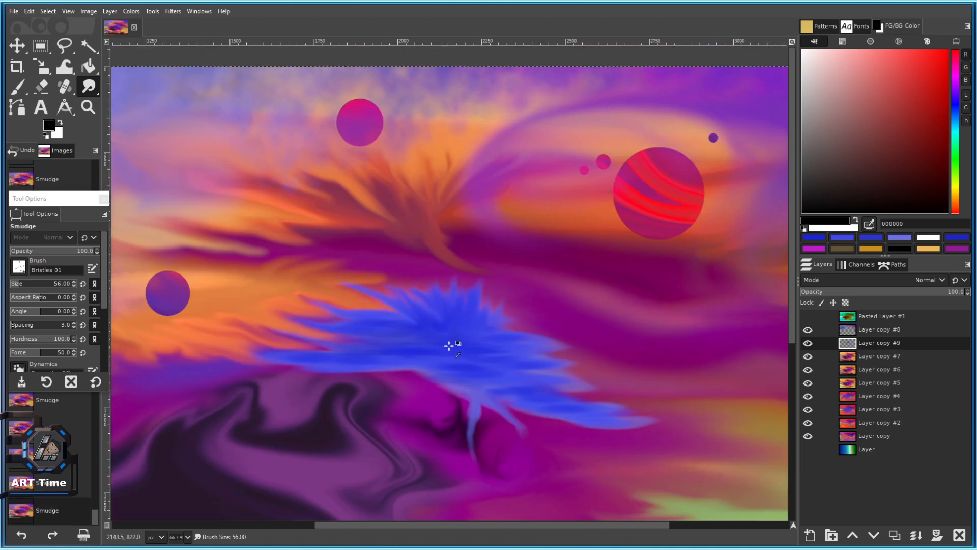
scroll(443, 347, up, 2)
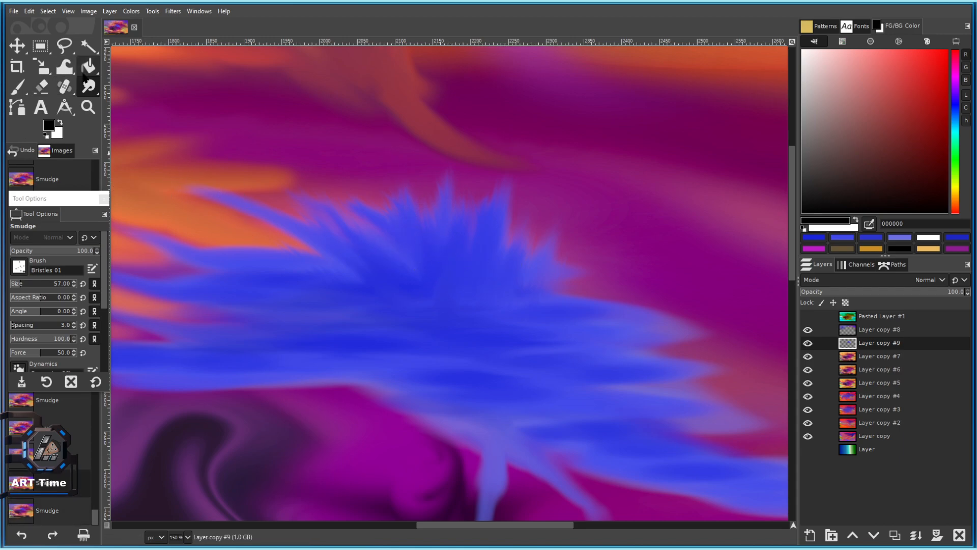
Switch to the Dodge / Burn tool for lightening the blue cloud's spikes.
drag(86, 88, 147, 106)
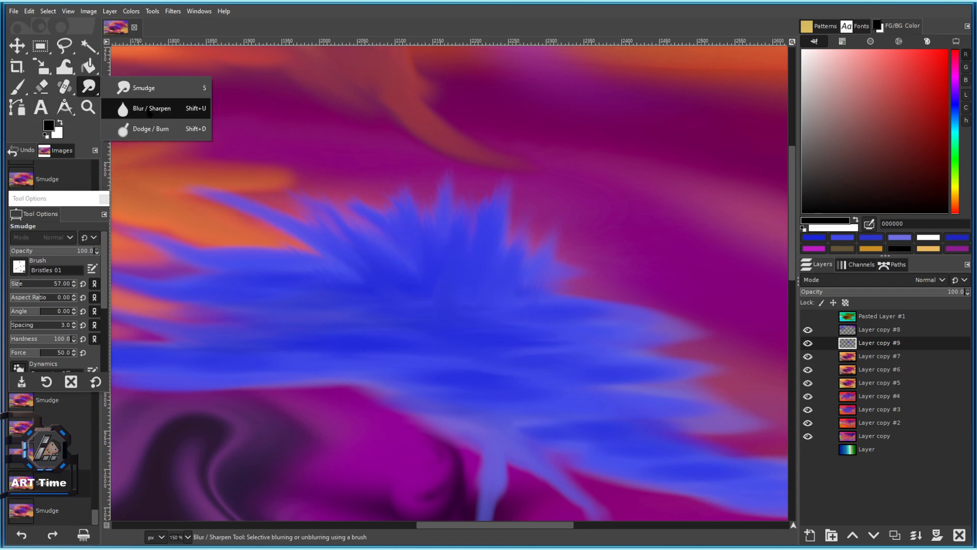
click(148, 109)
drag(88, 88, 148, 127)
scroll(416, 285, up, 2)
Try dodging short light strokes into the centre of the blue cloud with the Bristles 01 brush at size 57.
drag(483, 284, 477, 311)
key(ctrl+z)
drag(473, 362, 482, 252)
key(ctrl+z)
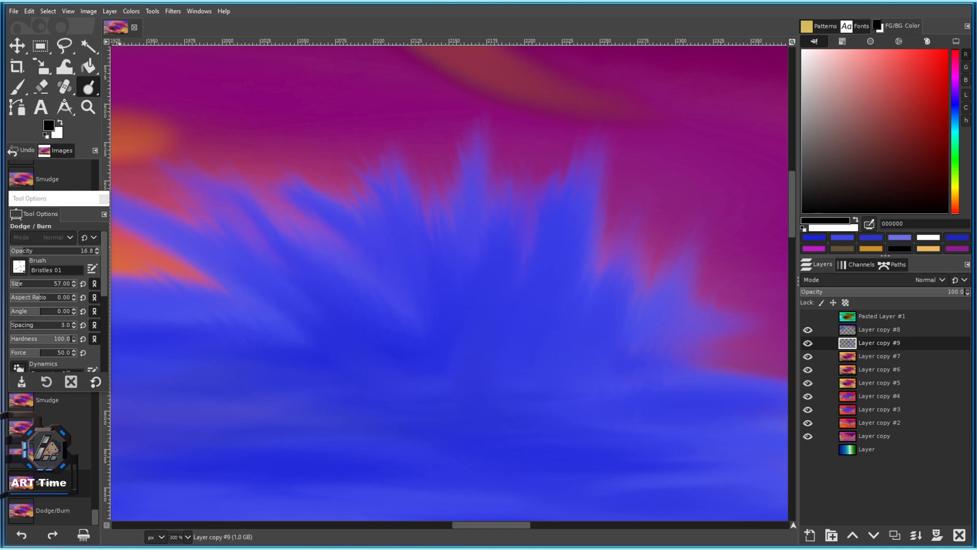
drag(404, 324, 394, 292)
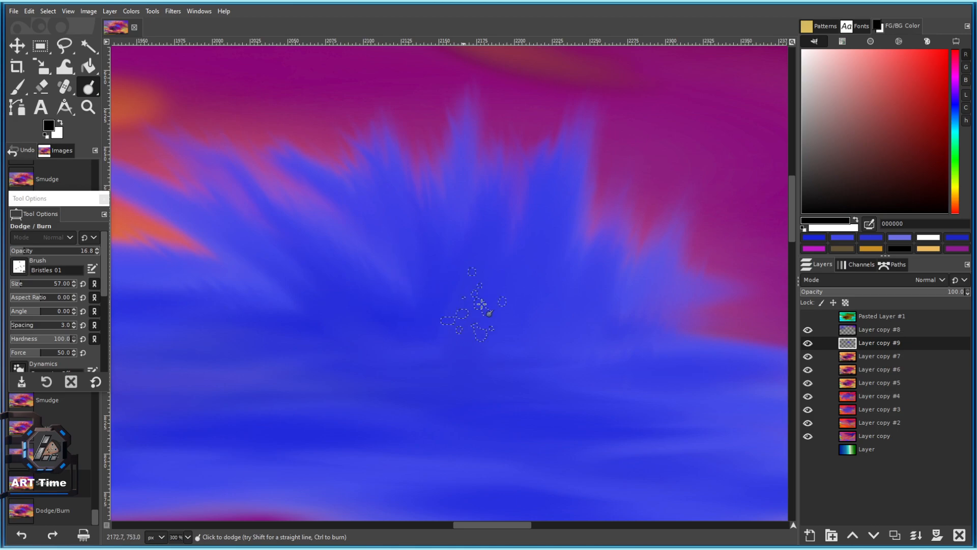
scroll(507, 355, down, 1)
drag(506, 356, 510, 322)
scroll(510, 323, up, 1)
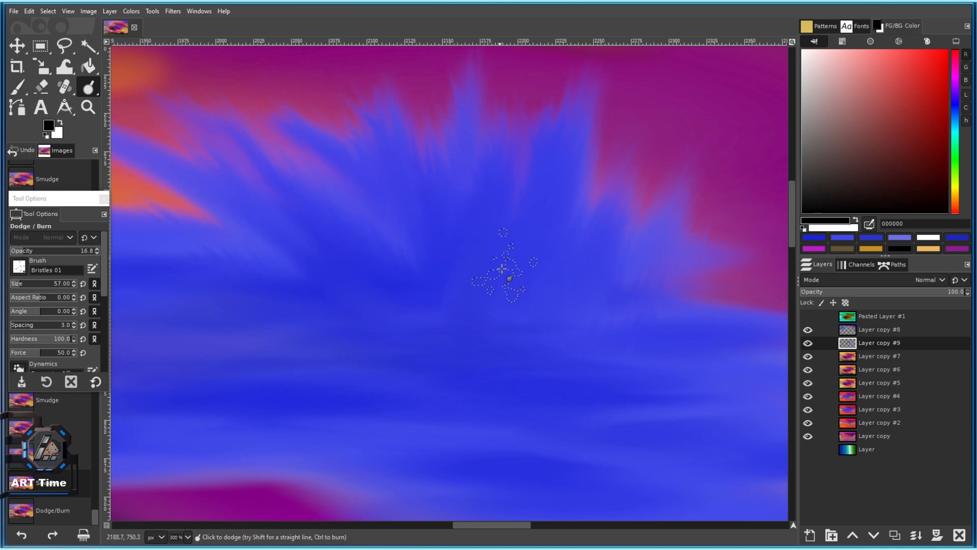
scroll(549, 304, down, 1)
scroll(544, 300, up, 1)
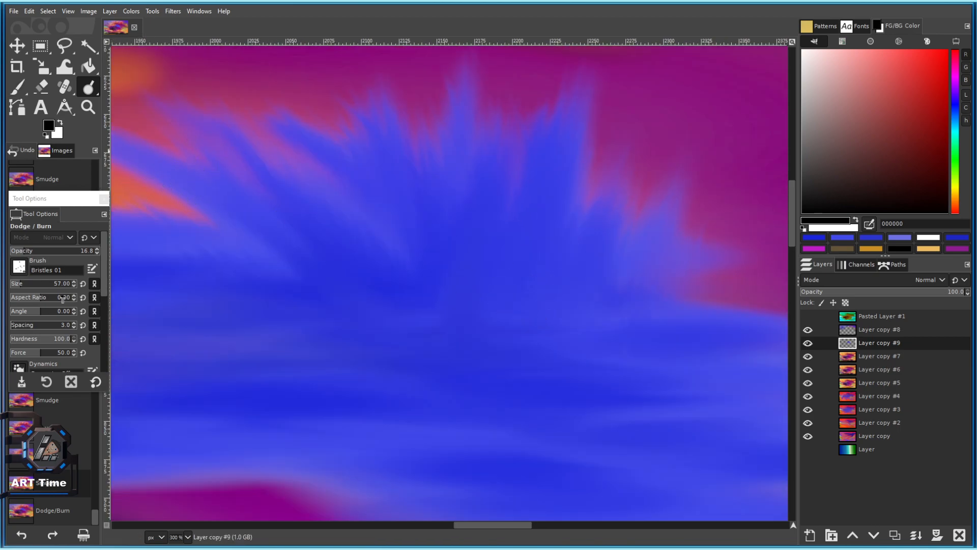
Set the Dodge / Burn brush to size 51 and aspect ratio -0.40, and test light strokes on the cloud's right-hand spikes.
scroll(19, 283, down, 5)
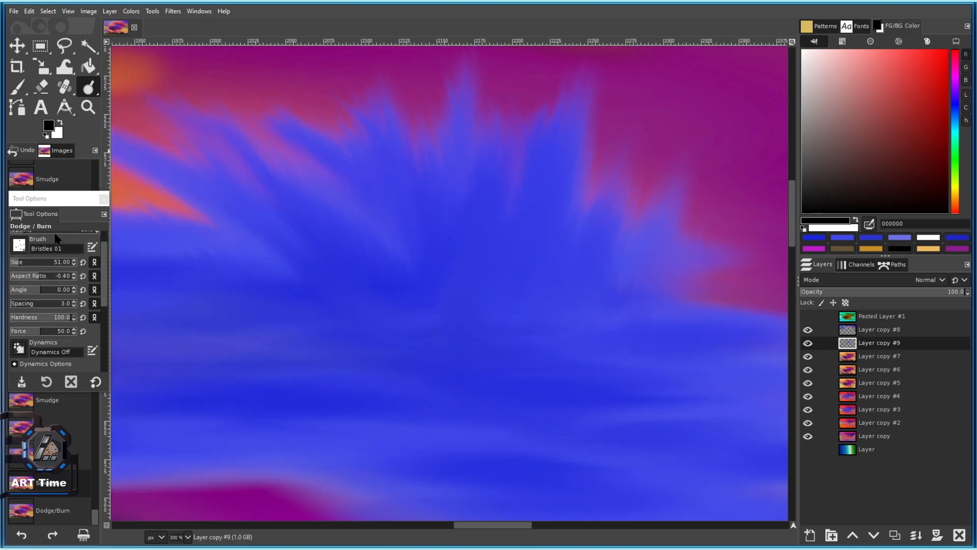
drag(71, 198, 62, 247)
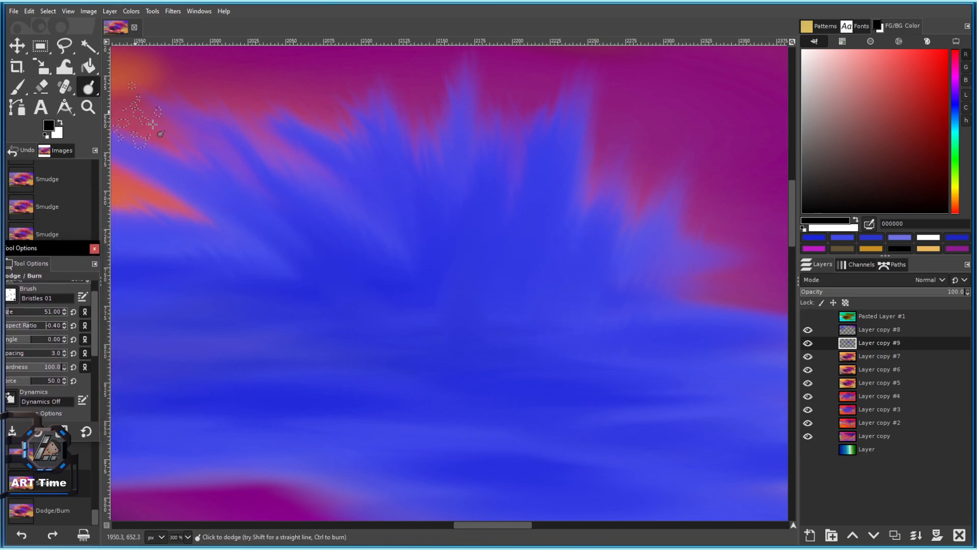
drag(542, 284, 546, 140)
key(ctrl+z)
drag(585, 261, 490, 283)
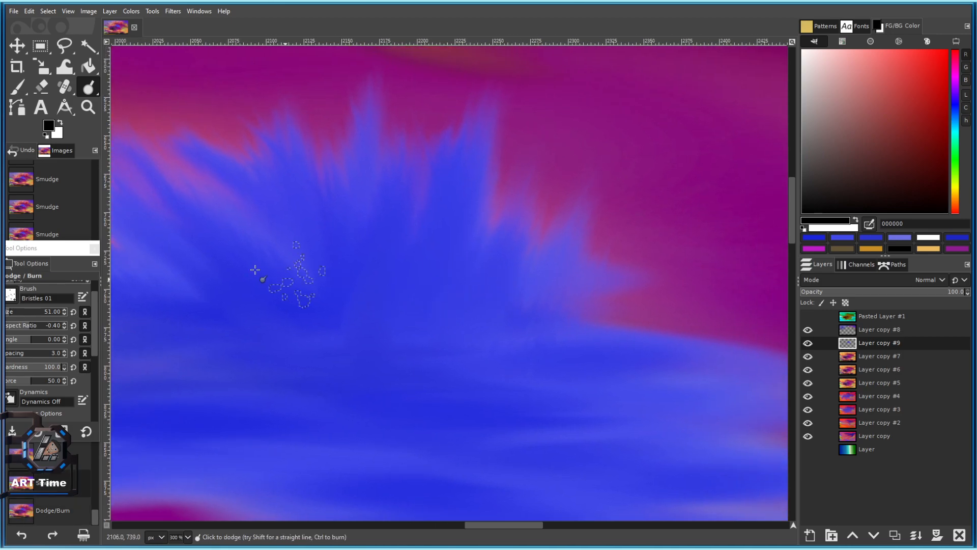
drag(54, 258, 63, 257)
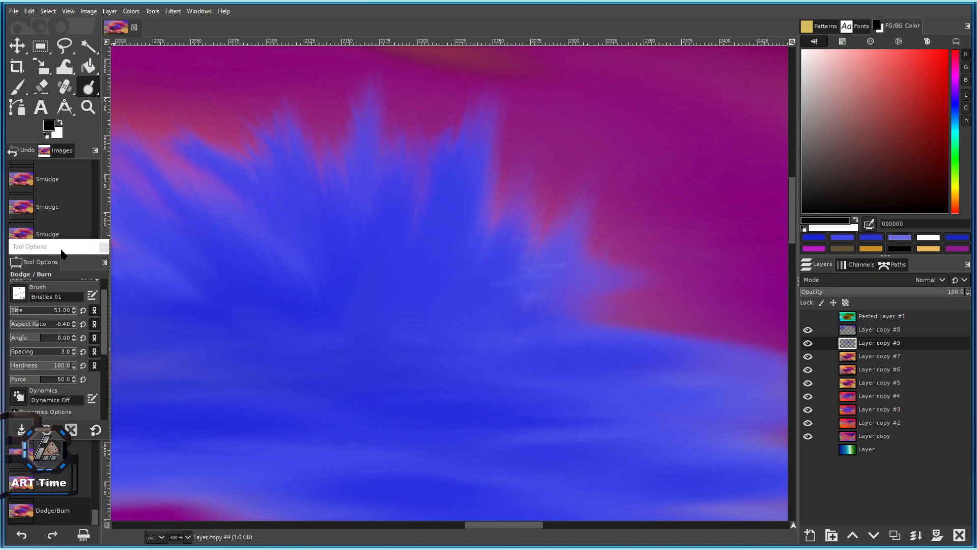
drag(61, 250, 62, 256)
drag(338, 291, 376, 311)
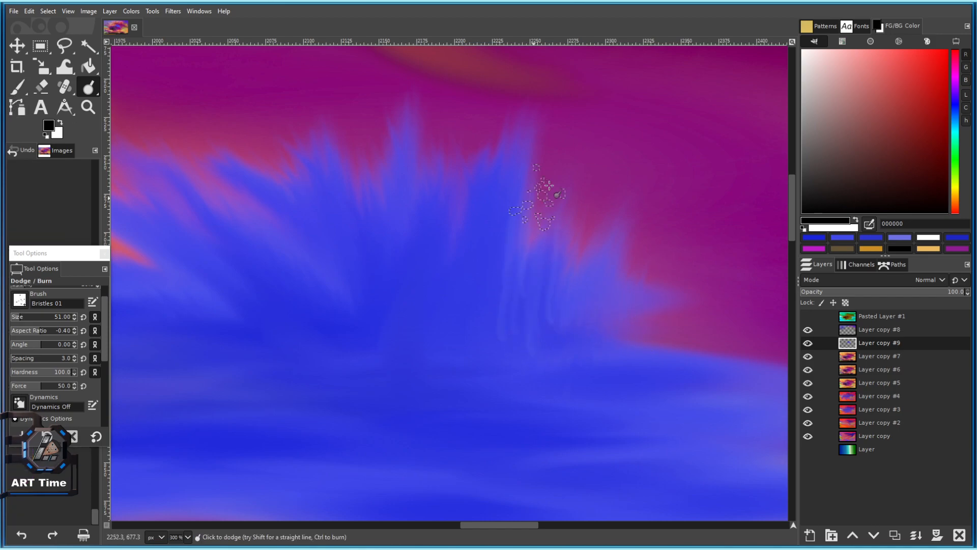
Set the Dodge / Burn brush size to 40 and dodge fine light streaks along the tall spikes right of the cloud's centre.
key(bracketleft)
key(bracketleft)
key(bracketleft)
key(bracketleft)
key(bracketleft)
key(bracketleft)
key(bracketleft)
key(bracketleft)
key(bracketleft)
key(bracketleft)
key(bracketleft)
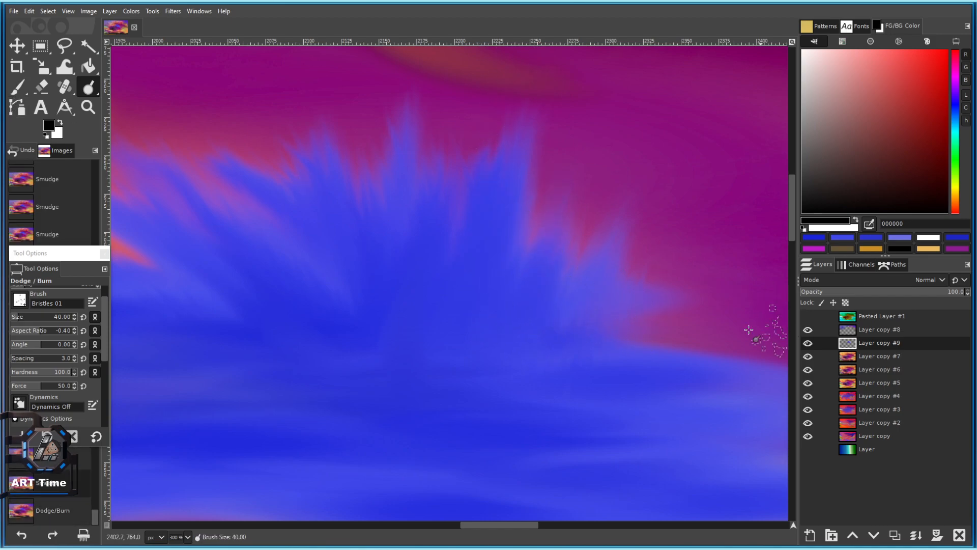
drag(478, 243, 509, 152)
key(ctrl+z)
mouse_move(479, 272)
mouse_down()
mouse_move(479, 208)
mouse_move(515, 135)
mouse_up()
mouse_move(546, 289)
mouse_down()
mouse_move(496, 319)
mouse_move(503, 267)
mouse_up()
drag(489, 335, 605, 299)
mouse_move(527, 280)
mouse_down()
mouse_move(506, 341)
mouse_move(549, 164)
mouse_move(550, 176)
mouse_move(527, 284)
mouse_move(497, 307)
mouse_move(519, 157)
mouse_up()
drag(480, 275, 480, 199)
Dodge more light streaks into the short spikes at the right end of the cloud's crest with brush size 41.
scroll(486, 313, down, 3)
scroll(486, 318, up, 3)
drag(527, 294, 469, 244)
scroll(469, 244, up, 1)
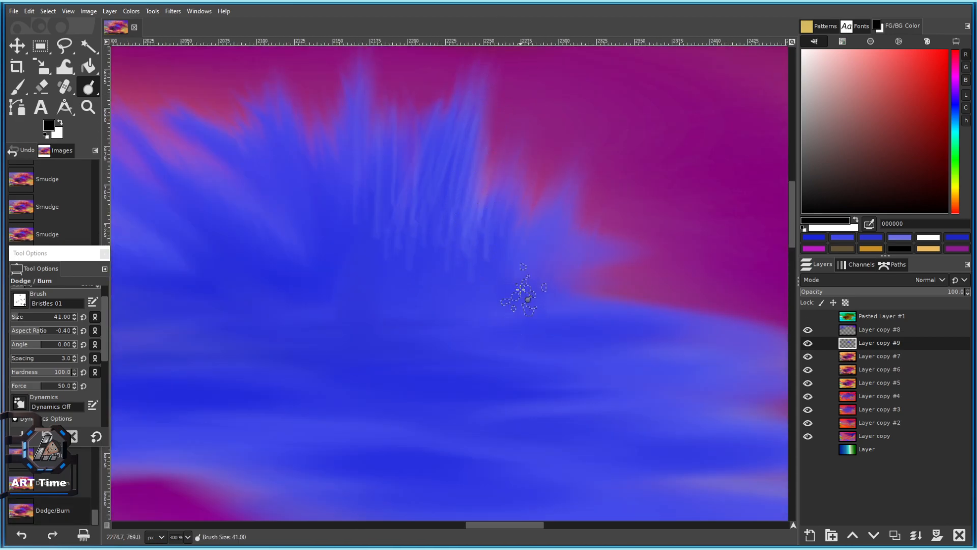
drag(321, 244, 453, 300)
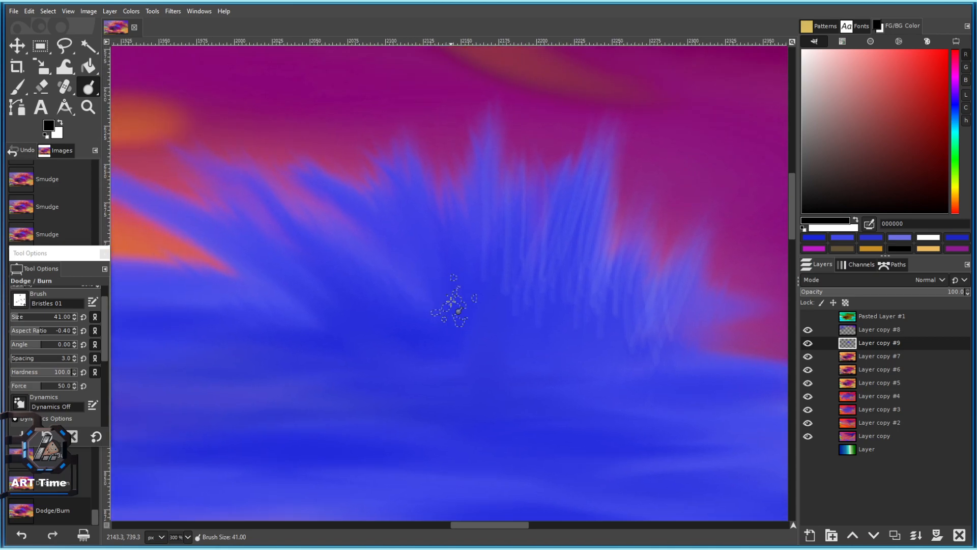
Dodge thin curved highlights along the central and left spikes of the blue cloud.
drag(430, 164, 452, 275)
drag(341, 101, 438, 272)
drag(281, 126, 401, 300)
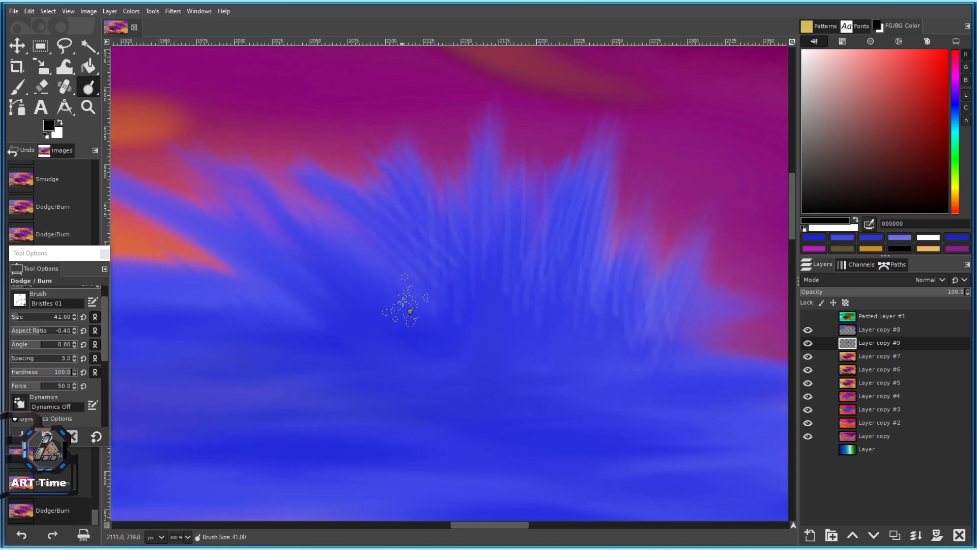
scroll(301, 247, left, 3)
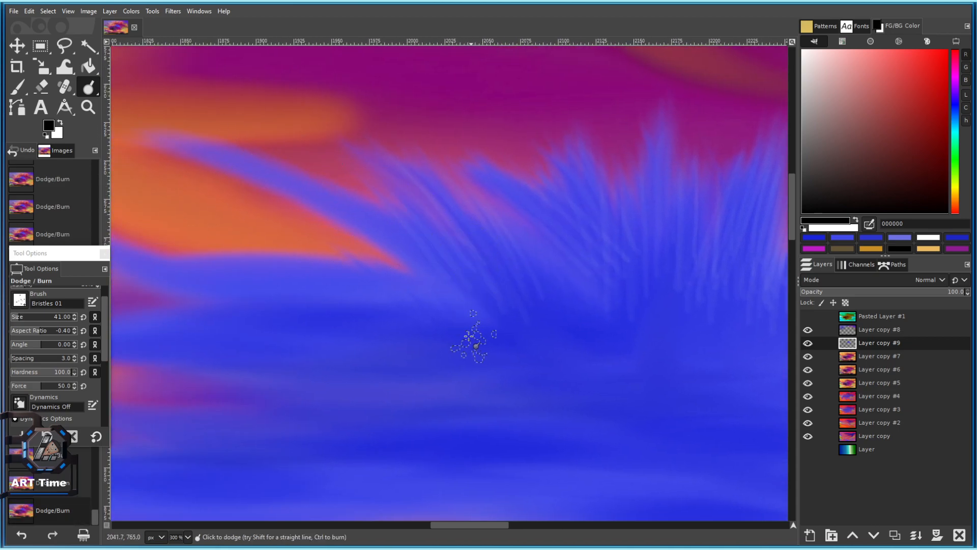
scroll(423, 250, right, 4)
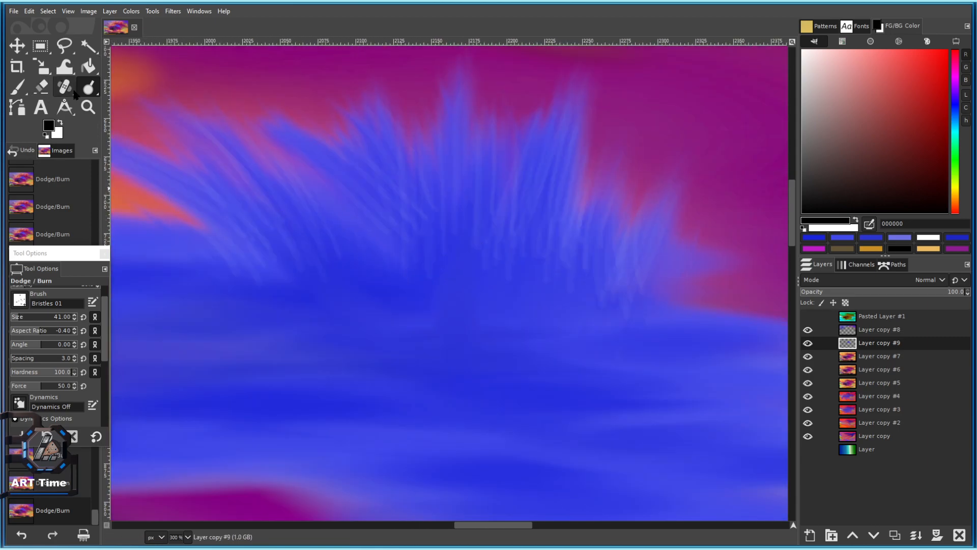
Try erasing bristly streaks from the centre of the blue cloud with the Eraser at size 28.
click(42, 87)
click(16, 320)
drag(410, 227, 381, 257)
key(ctrl+z)
key(ctrl+z)
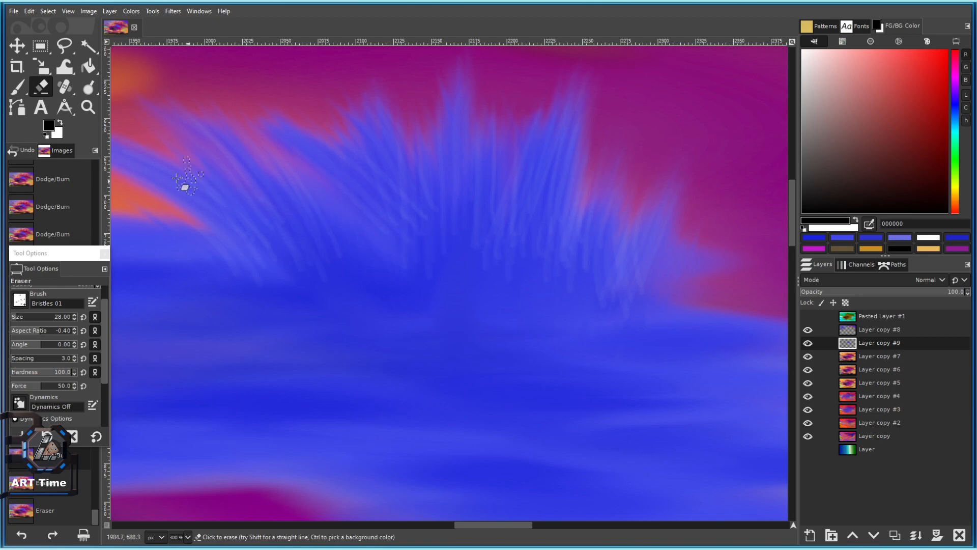
Return to the Smudge tool with the 2. Hardness 075 brush and soften the lower ends of the central highlights.
click(88, 86)
click(143, 87)
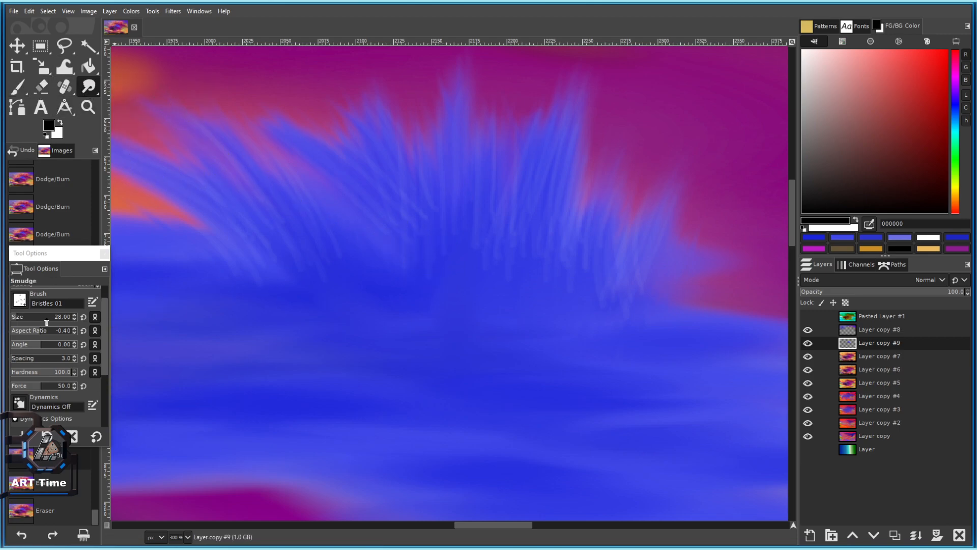
click(16, 303)
click(52, 342)
mouse_move(469, 275)
mouse_down()
mouse_move(448, 240)
mouse_move(427, 275)
mouse_up()
mouse_move(487, 223)
mouse_down()
mouse_move(484, 263)
mouse_move(524, 264)
mouse_up()
Choose the 2. Hardness 050 brush at size 51 and smudge the lower ends of the left highlights into the cloud.
click(20, 300)
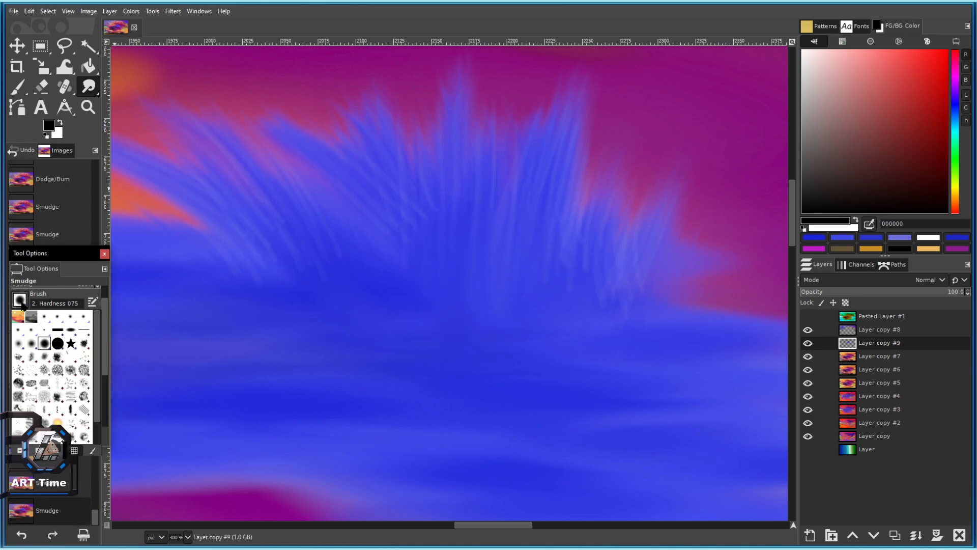
click(31, 348)
mouse_move(400, 235)
mouse_down()
mouse_move(425, 266)
mouse_move(389, 227)
mouse_move(344, 290)
mouse_move(308, 261)
mouse_up()
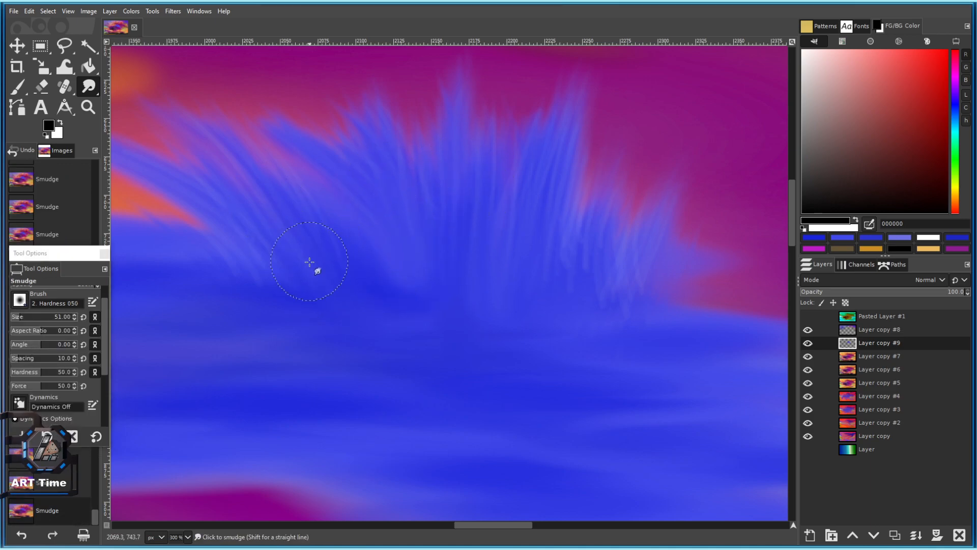
mouse_move(246, 266)
mouse_down()
mouse_move(285, 298)
mouse_move(351, 310)
mouse_up()
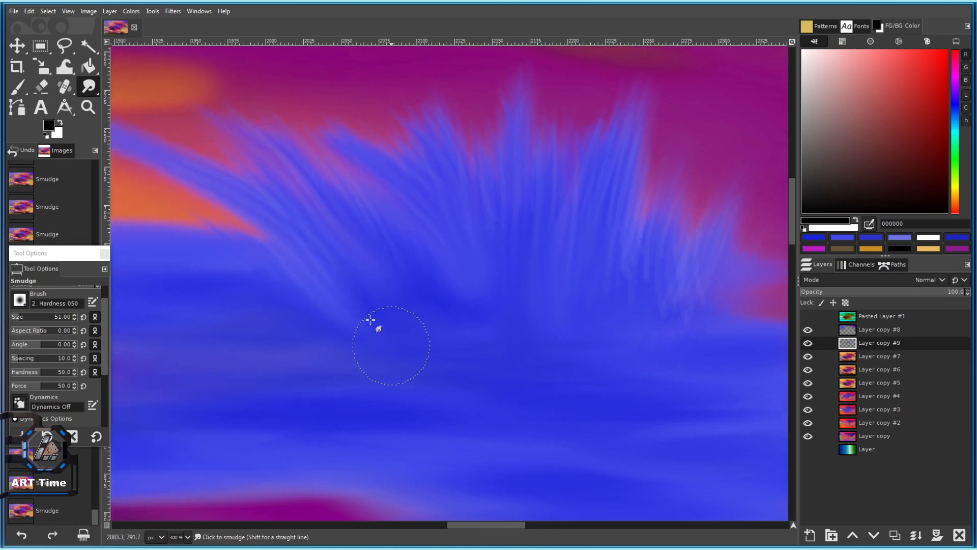
mouse_move(296, 341)
mouse_down()
mouse_move(316, 316)
mouse_move(221, 291)
mouse_up()
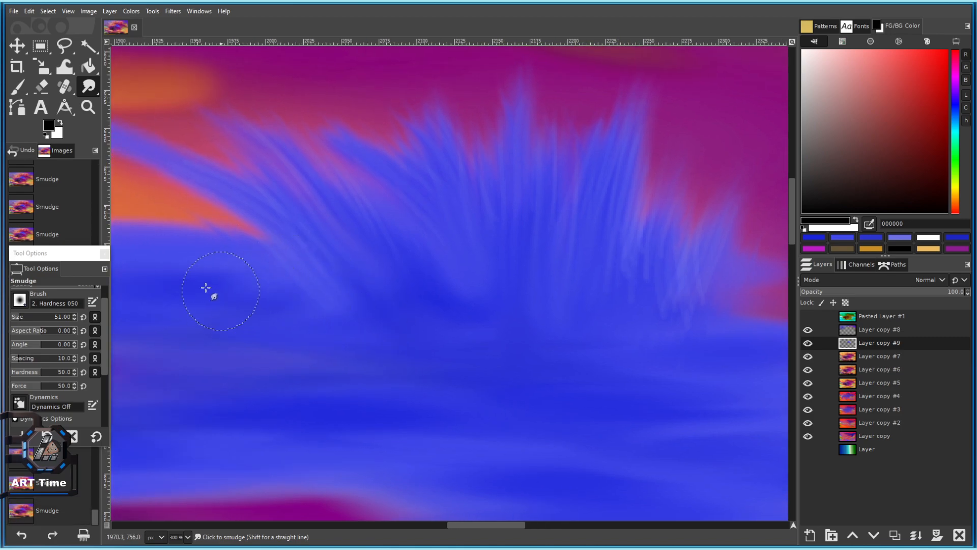
Smudge the lower ends of the right-hand highlights into the body of the blue cloud.
drag(588, 253, 576, 328)
mouse_move(623, 300)
mouse_down()
mouse_move(485, 309)
mouse_move(566, 342)
mouse_move(636, 349)
mouse_up()
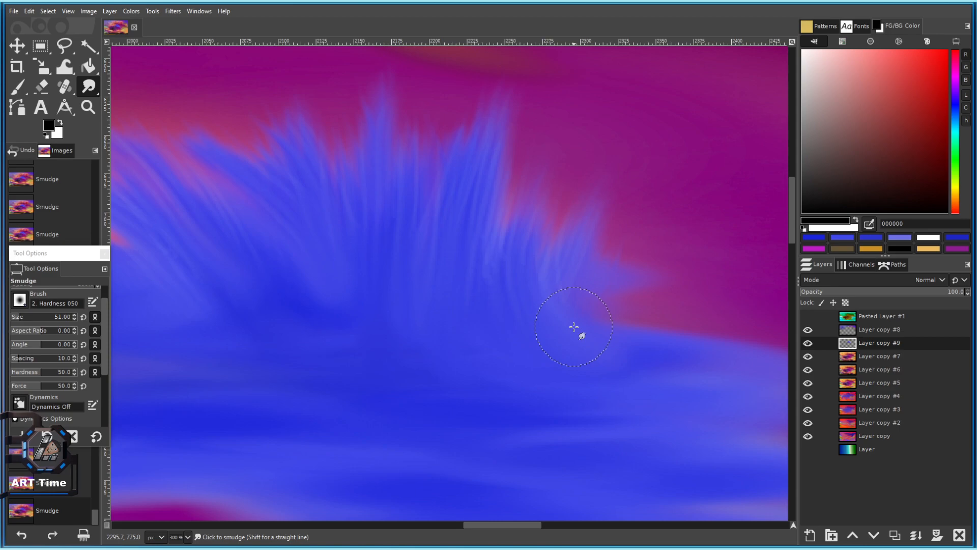
drag(450, 252, 507, 292)
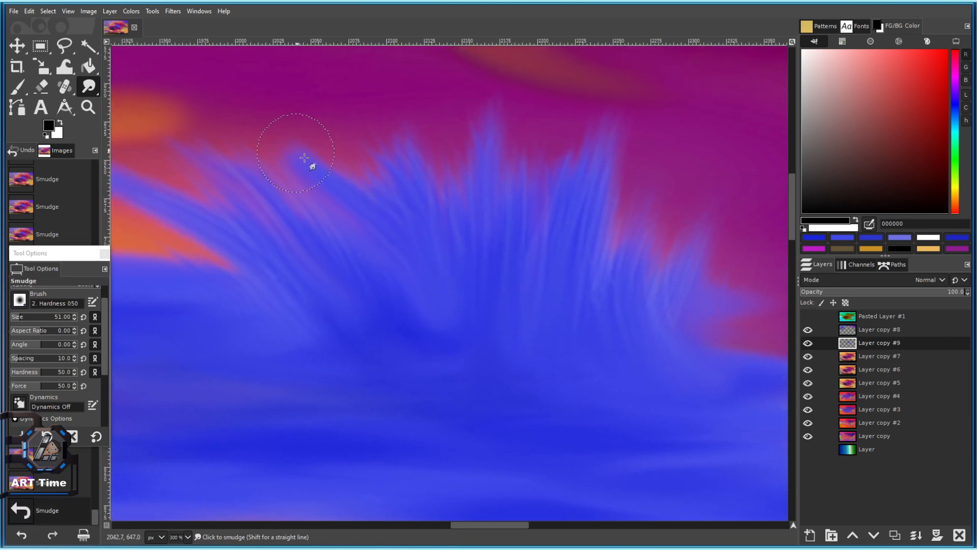
Reduce the Smudge brush size and pull the left, central and right spikes of the cloud's crest out into longer pointed wisps.
drag(311, 164, 271, 138)
key(bracketleft)
key(bracketleft)
key(bracketleft)
key(bracketleft)
key(bracketleft)
key(bracketleft)
mouse_move(400, 161)
mouse_down()
mouse_move(345, 102)
mouse_move(328, 108)
mouse_up()
drag(491, 164, 496, 83)
drag(600, 186, 635, 82)
Reduce the Smudge brush to size 36 and draw the spikes along the blue cloud's crest into sharper, longer points.
key(bracketleft)
key(bracketleft)
key(bracketleft)
key(bracketleft)
key(bracketleft)
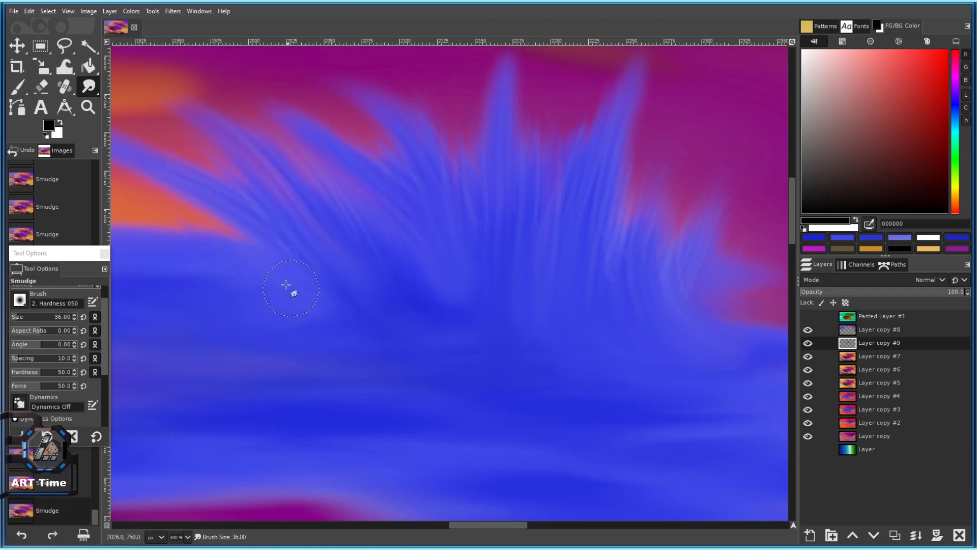
Smudge a curved wisp downward from the lower-left edge of the blue cloud into the purple area.
scroll(405, 296, down, 1)
scroll(448, 292, up, 1)
scroll(444, 285, down, 2)
scroll(433, 291, up, 2)
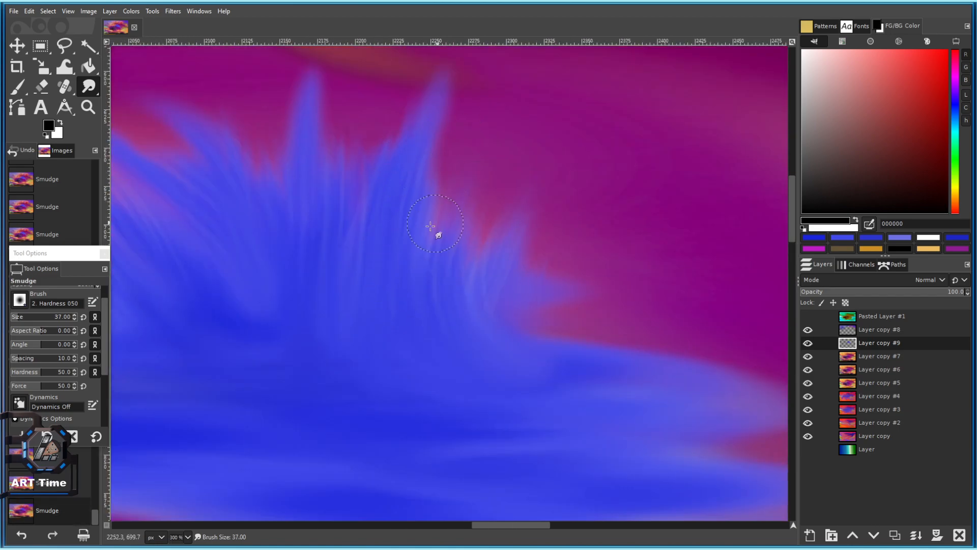
scroll(443, 342, down, 3)
scroll(506, 308, up, 2)
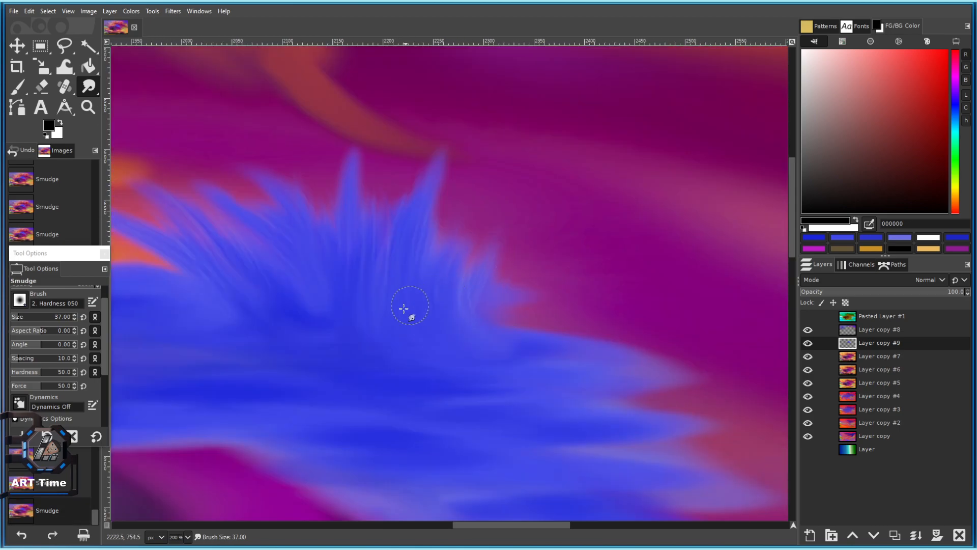
scroll(587, 268, down, 3)
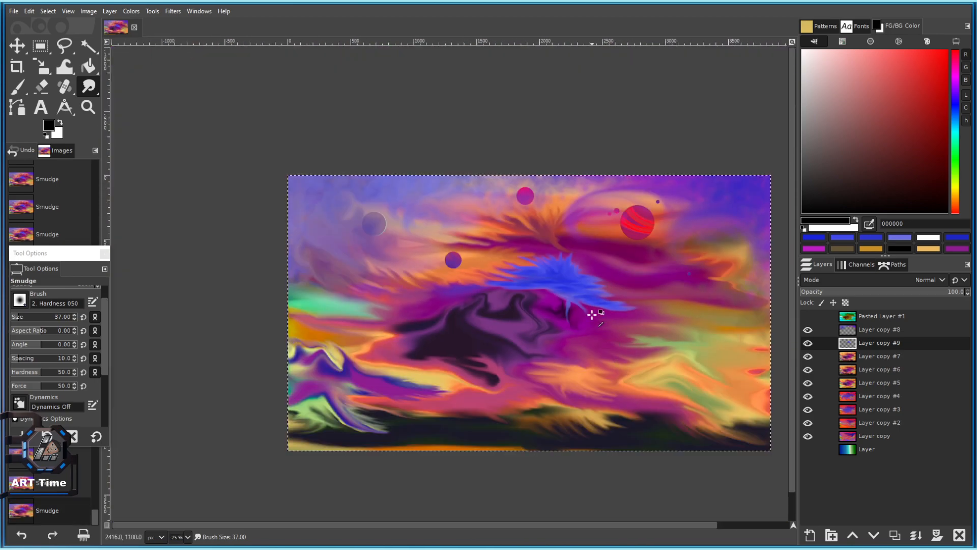
ctrl+scroll(592, 318, up, 5)
mouse_move(404, 268)
mouse_down()
mouse_move(354, 286)
mouse_move(362, 295)
mouse_move(389, 284)
mouse_move(224, 279)
mouse_up()
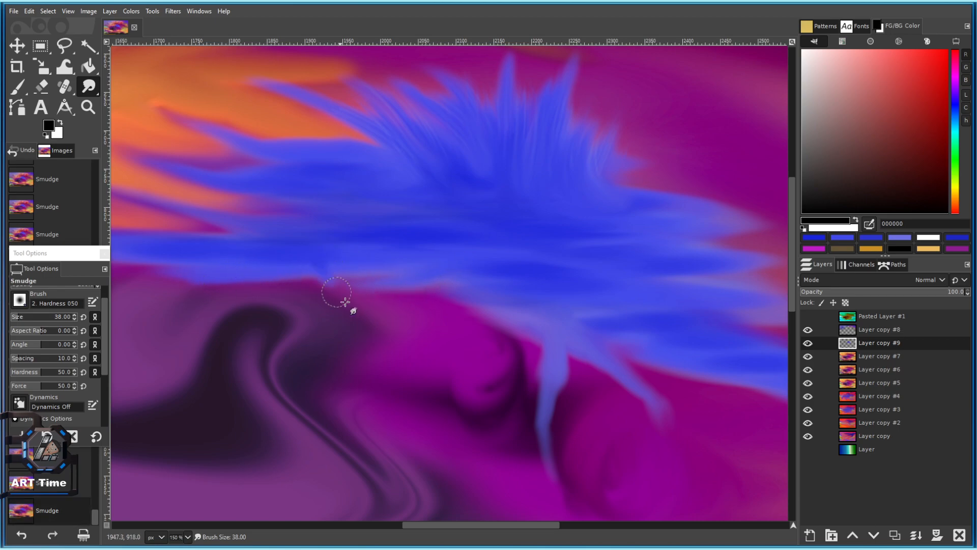
mouse_move(358, 319)
mouse_down()
mouse_move(343, 301)
mouse_move(371, 340)
mouse_move(371, 323)
mouse_move(338, 357)
mouse_up()
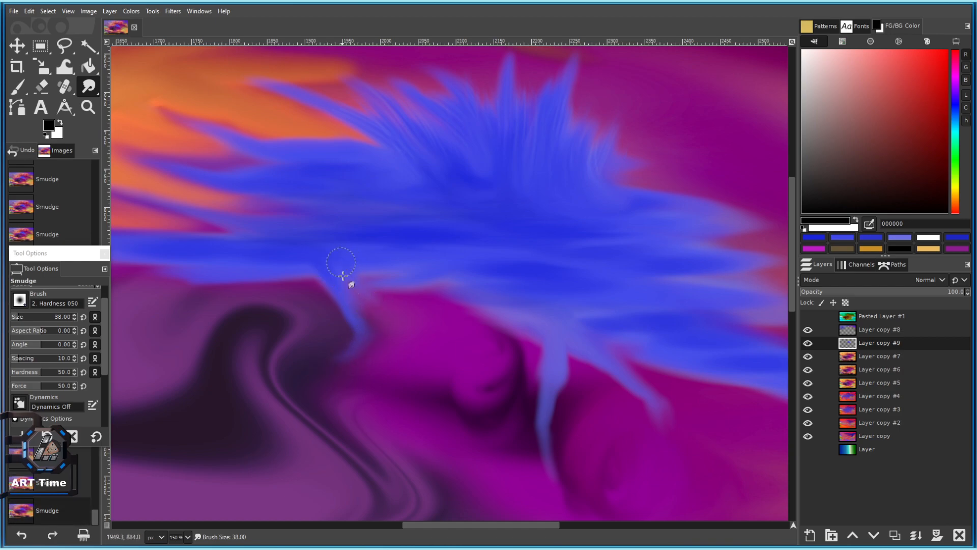
mouse_move(372, 302)
mouse_down()
mouse_move(407, 313)
mouse_move(435, 307)
mouse_move(418, 282)
mouse_move(384, 267)
mouse_move(388, 260)
mouse_move(450, 288)
mouse_up()
Smudge short diagonal wisps along the left and middle underside of the blue cloud, blending them into its body.
scroll(478, 292, down, 1)
scroll(511, 287, up, 1)
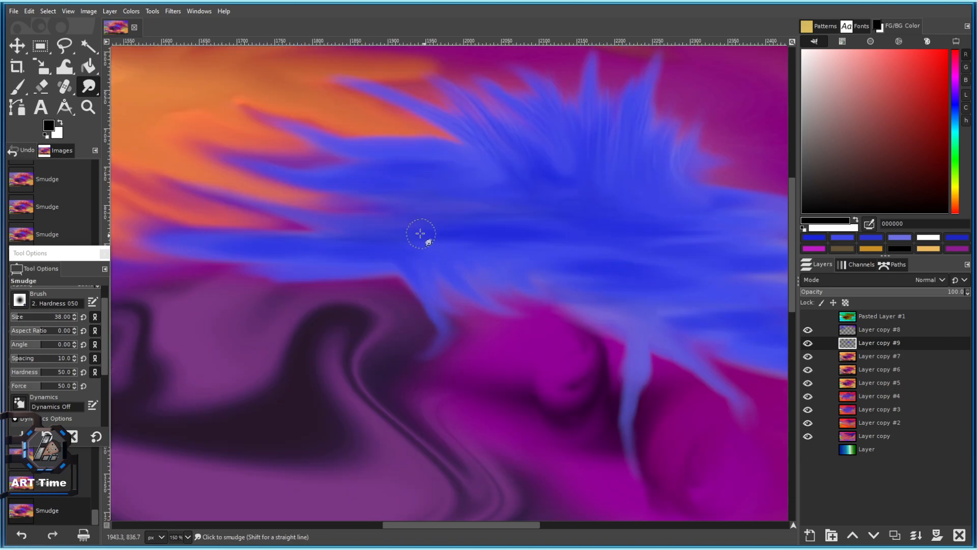
drag(480, 258, 534, 299)
mouse_move(370, 251)
mouse_down()
mouse_move(403, 288)
mouse_move(435, 302)
mouse_up()
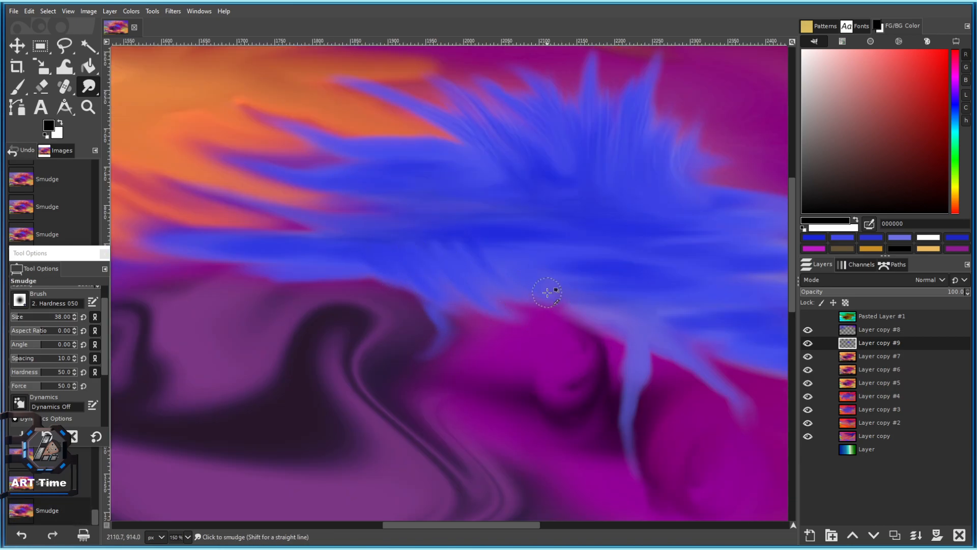
drag(474, 267, 535, 310)
drag(588, 295, 470, 299)
drag(365, 246, 432, 311)
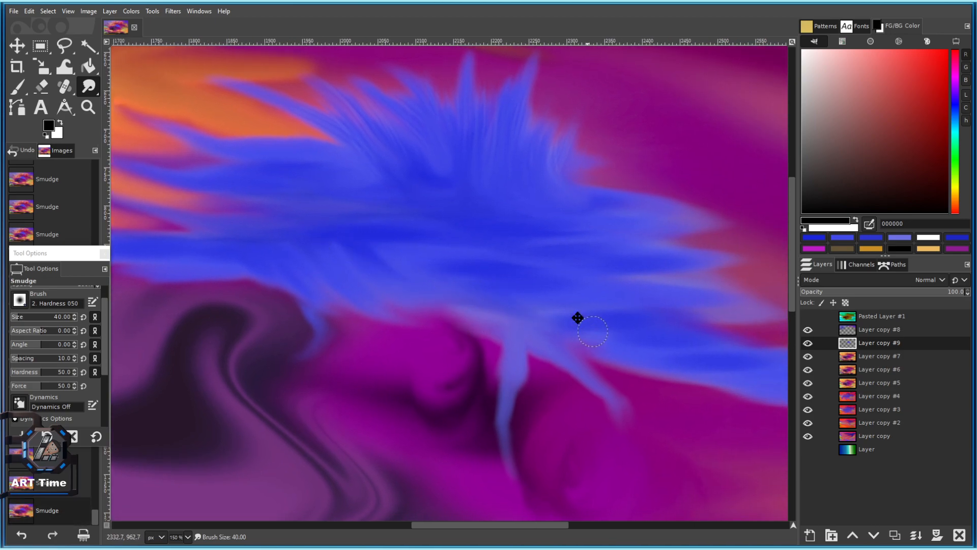
Set the Smudge brush to size 40 and pull the right-hand tendril beneath the cloud into longer, finer wisps.
drag(591, 332, 439, 227)
drag(481, 299, 526, 308)
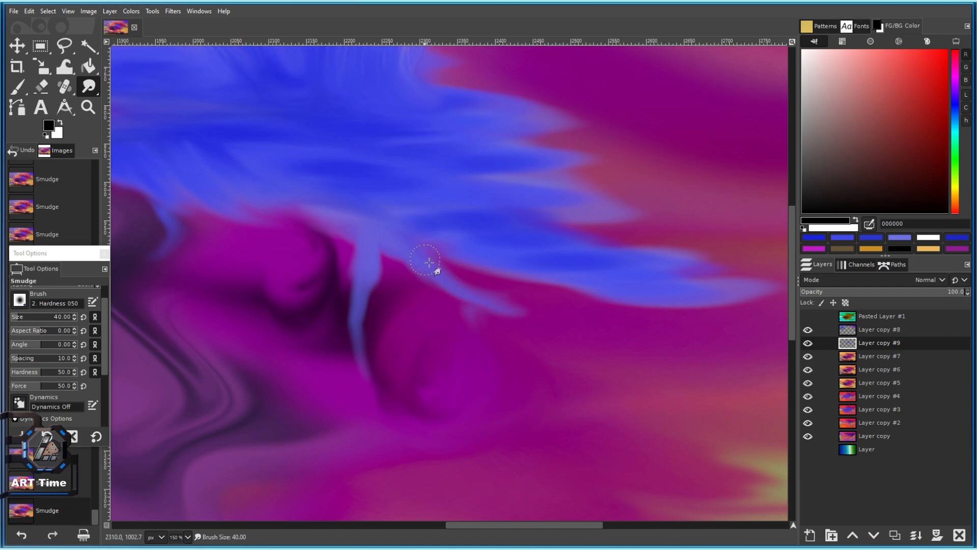
key(shift+ctrl+j)
scroll(436, 244, up, 8)
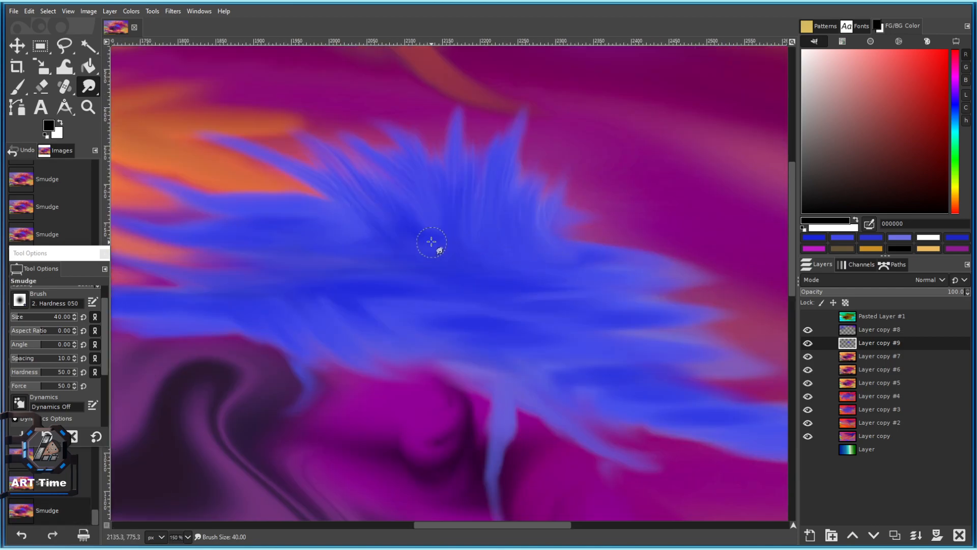
Smudge an extra blue spike from the cloud's upper-left edge into the orange area.
drag(227, 251, 451, 283)
drag(470, 291, 423, 272)
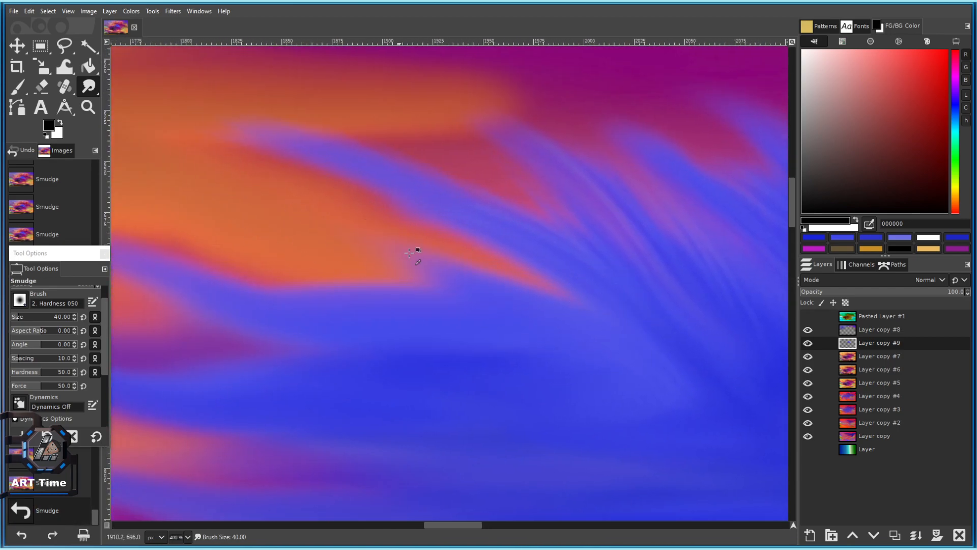
scroll(393, 258, down, 4)
scroll(480, 294, up, 2)
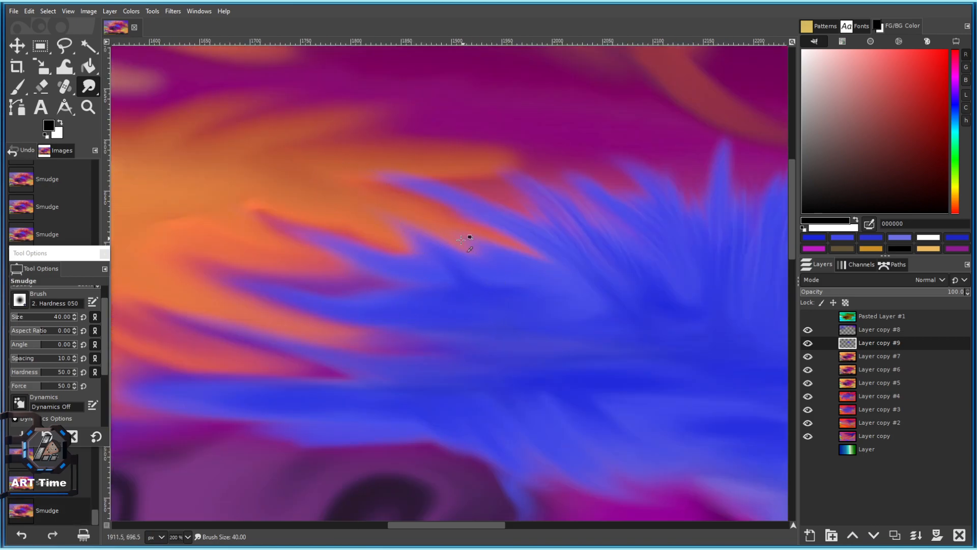
Switch to the Dodge/Burn tool, set the brush size to 119 and burn the lower middle of the blue cloud.
scroll(476, 233, down, 3)
scroll(512, 264, up, 1)
mouse_move(83, 98)
mouse_down()
mouse_move(112, 101)
mouse_move(138, 128)
mouse_up()
scroll(442, 224, up, 2)
drag(363, 245, 285, 255)
key(ctrl+z)
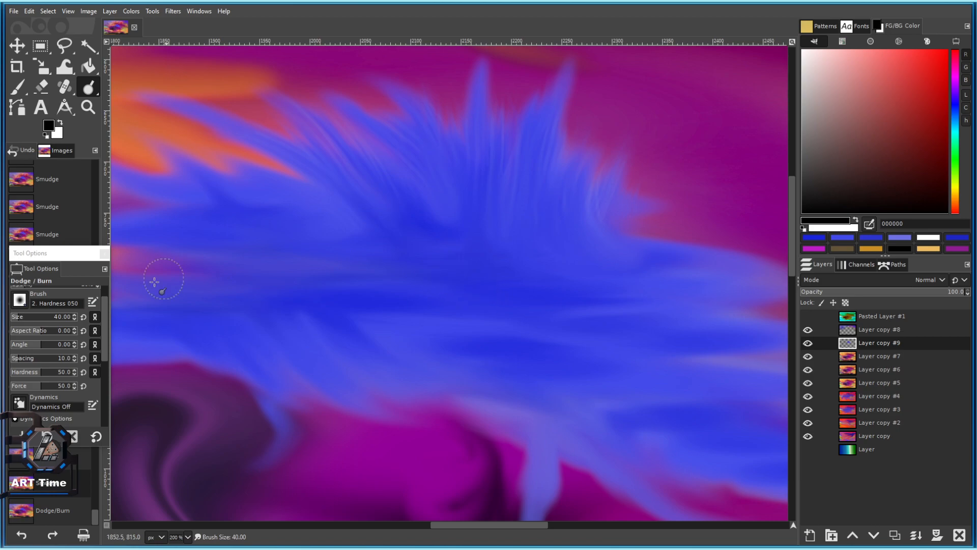
click(19, 316)
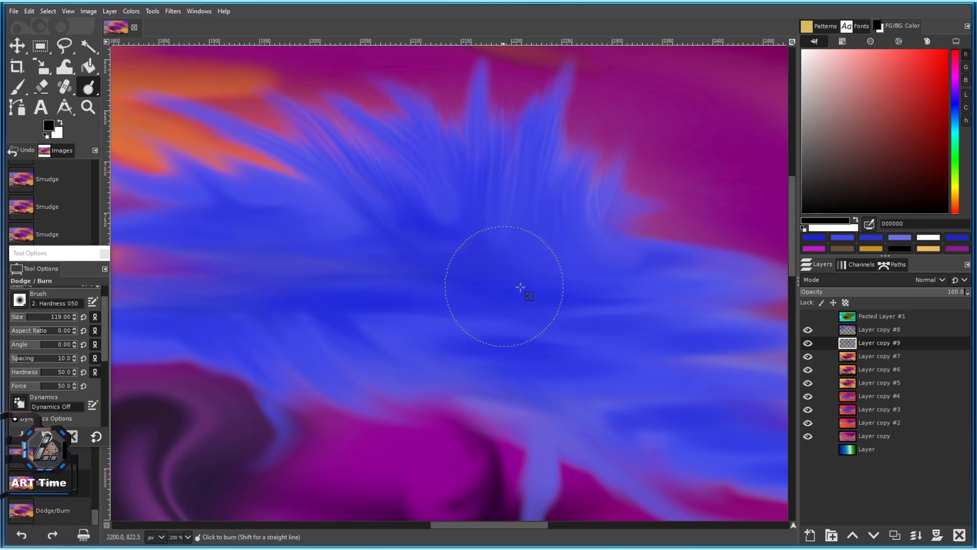
mouse_move(496, 336)
mouse_down()
mouse_move(328, 311)
mouse_move(427, 327)
mouse_up()
Darken Layer copy #9 with Hue-Chroma, lowering the lightness to about -16.
scroll(433, 332, down, 4)
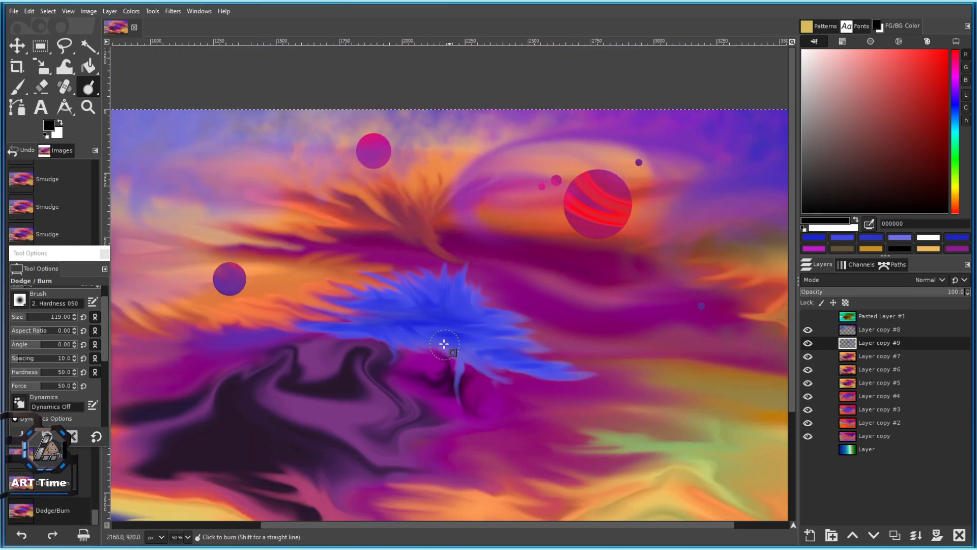
scroll(439, 285, down, 3)
scroll(468, 367, up, 2)
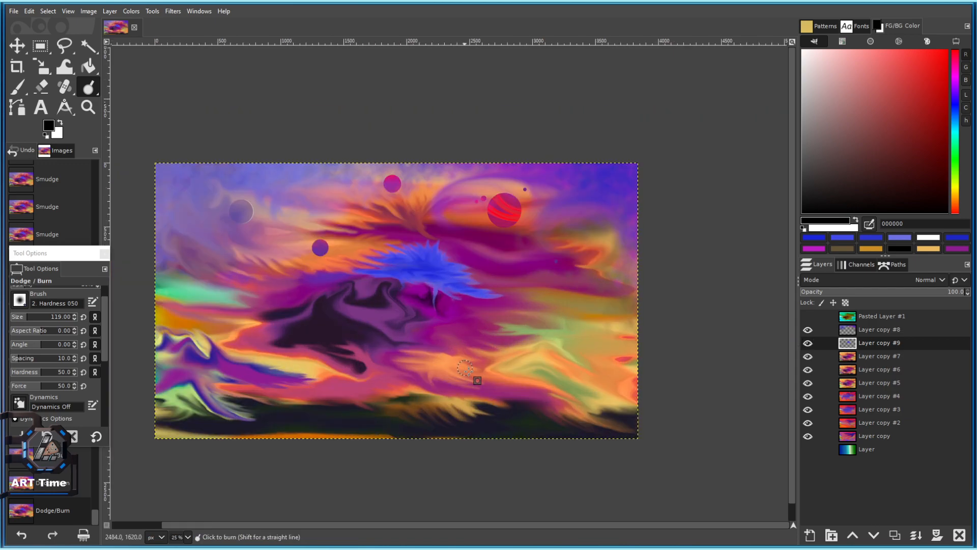
scroll(473, 356, down, 2)
scroll(395, 255, up, 2)
key(bracketright)
click(135, 14)
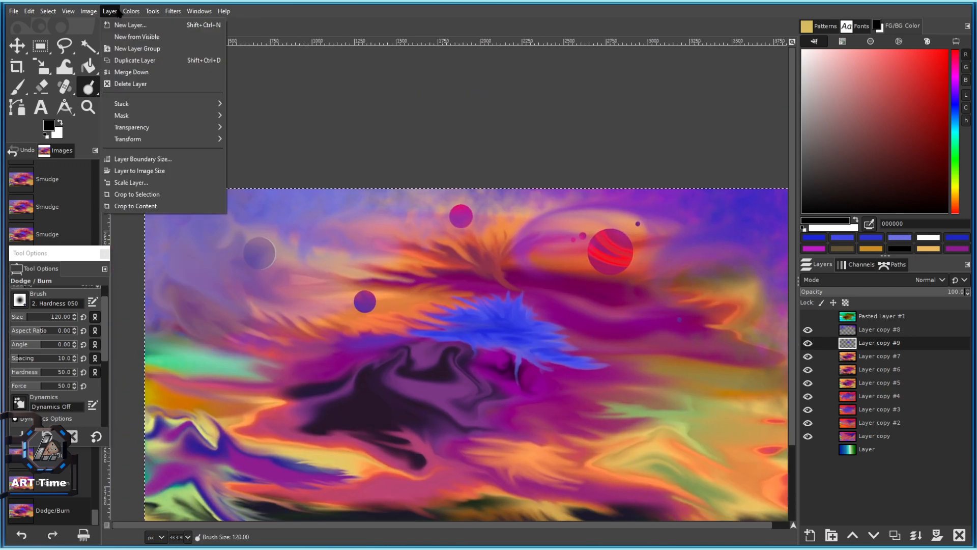
click(162, 49)
drag(162, 92, 157, 93)
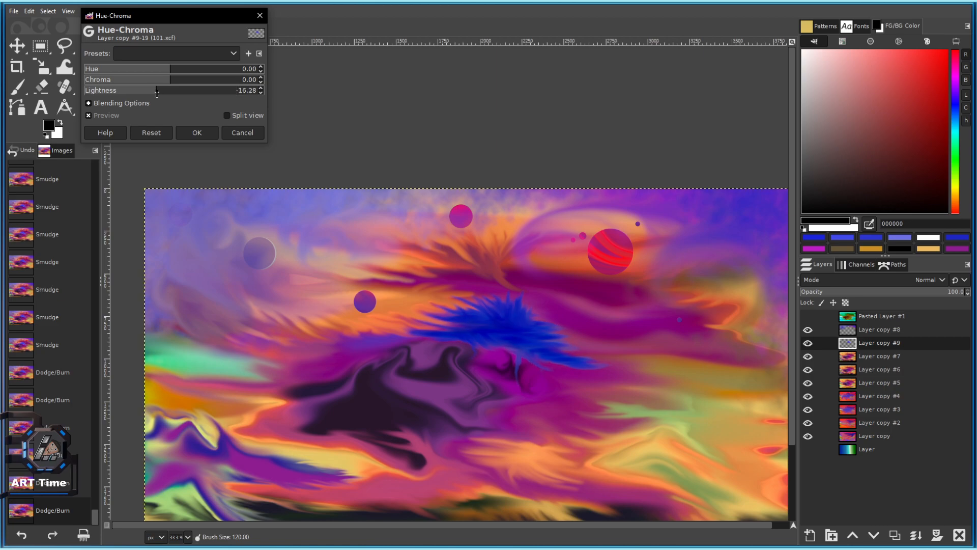
click(197, 132)
Paste the copied darkened cloud as a new layer above Layer copy #9.
click(29, 11)
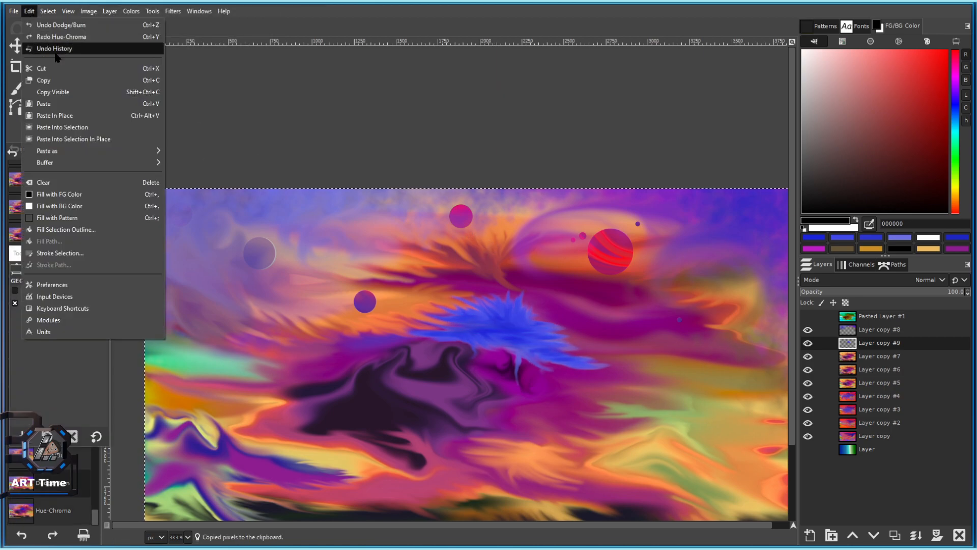
mouse_move(48, 148)
click(199, 163)
scroll(494, 328, up, 1)
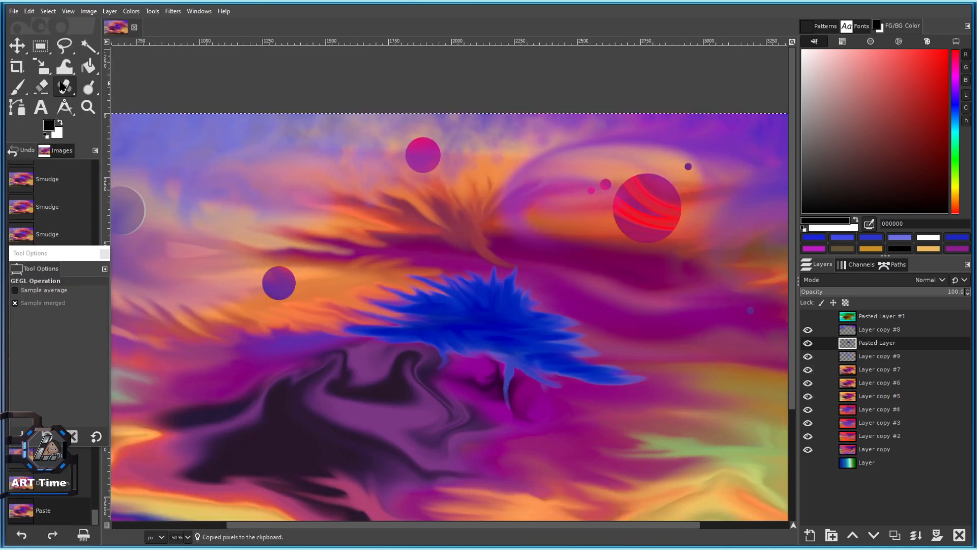
Choose the Warp Transform tool in Move pixels mode and set its size to 276.17.
click(64, 66)
scroll(498, 269, down, 3)
scroll(497, 269, right, 2)
scroll(487, 273, up, 2)
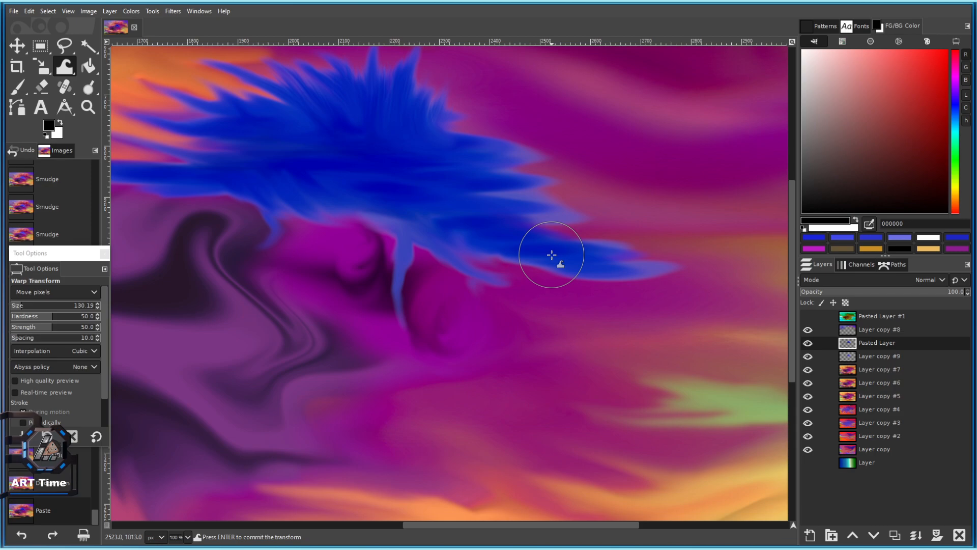
scroll(551, 254, up, 3)
scroll(551, 254, left, 4)
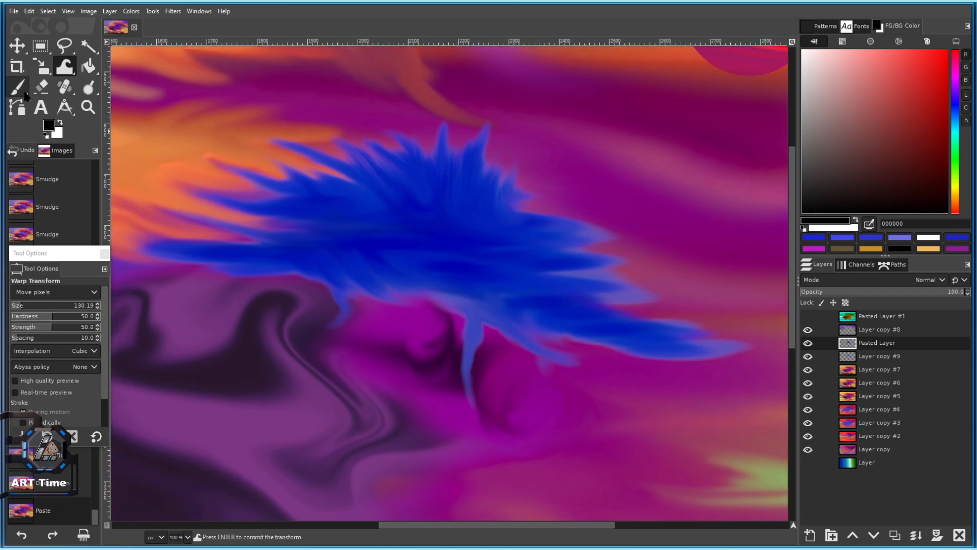
drag(28, 307, 33, 305)
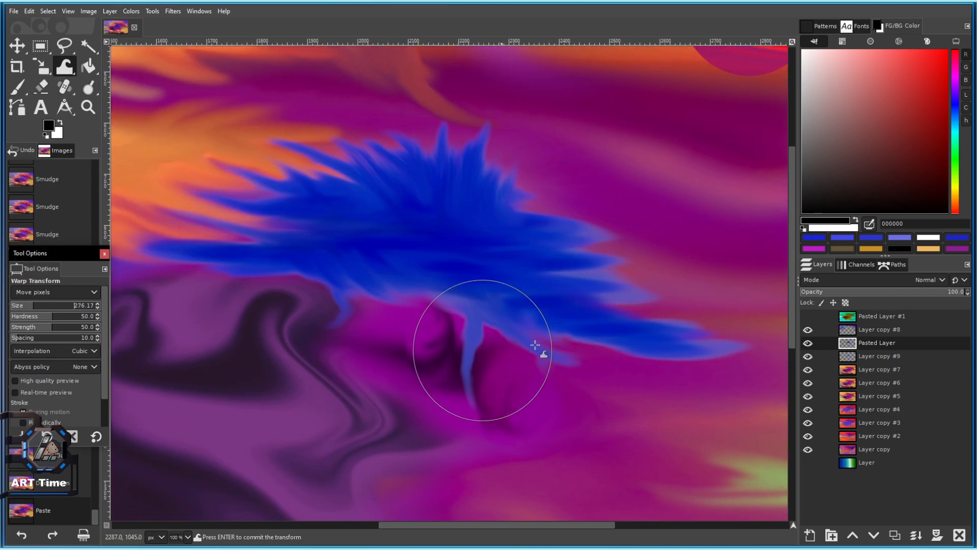
Undo the pasted cloud layer and duplicate Layer copy #9 instead.
key(ctrl+z)
key(ctrl+z)
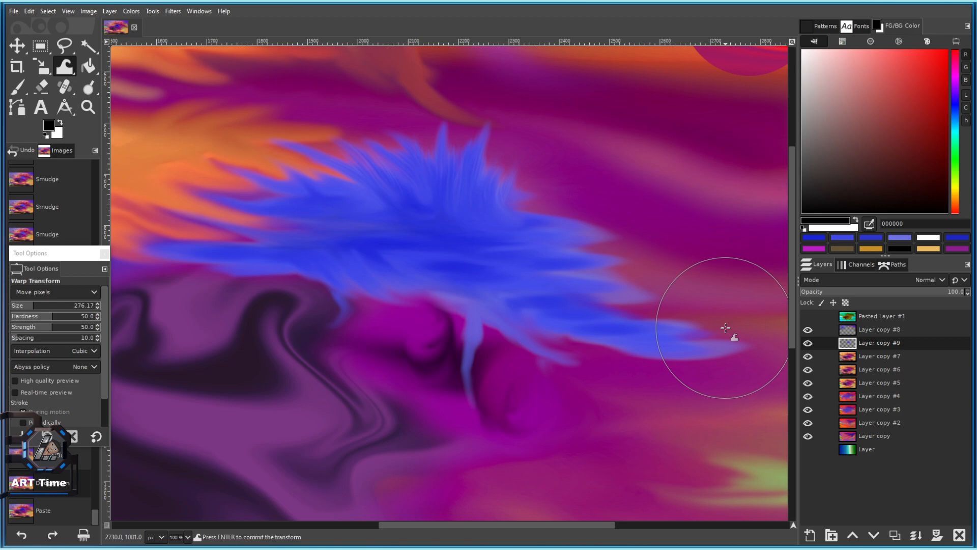
click(894, 535)
Darken Layer copy #10 with Hue-Chroma at a lightness of about -13, and toggle its visibility to compare.
click(110, 11)
mouse_move(132, 11)
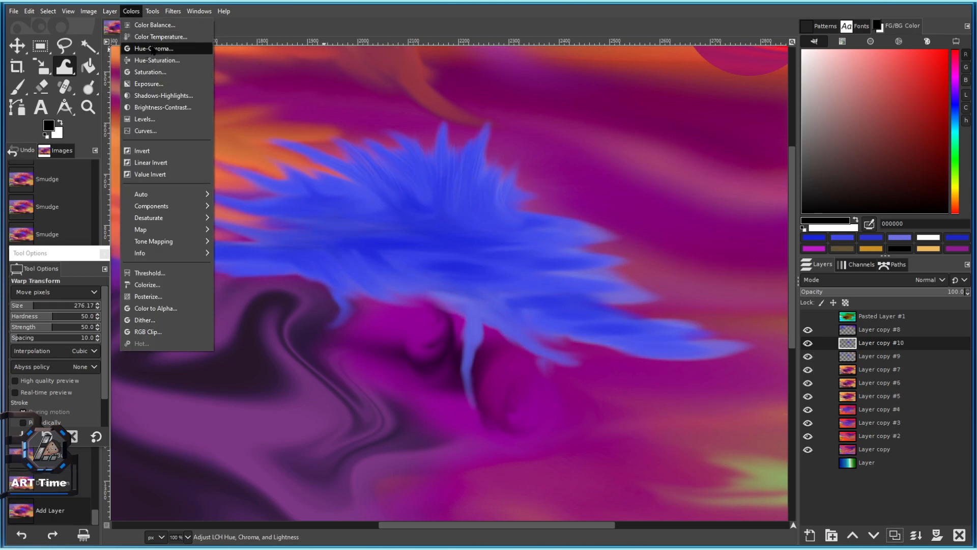
click(153, 50)
drag(175, 90, 160, 91)
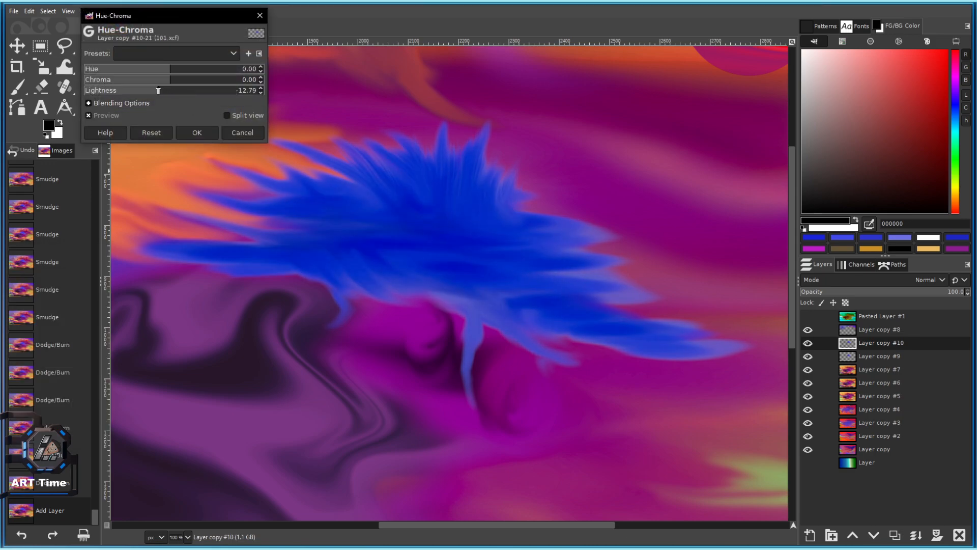
click(197, 132)
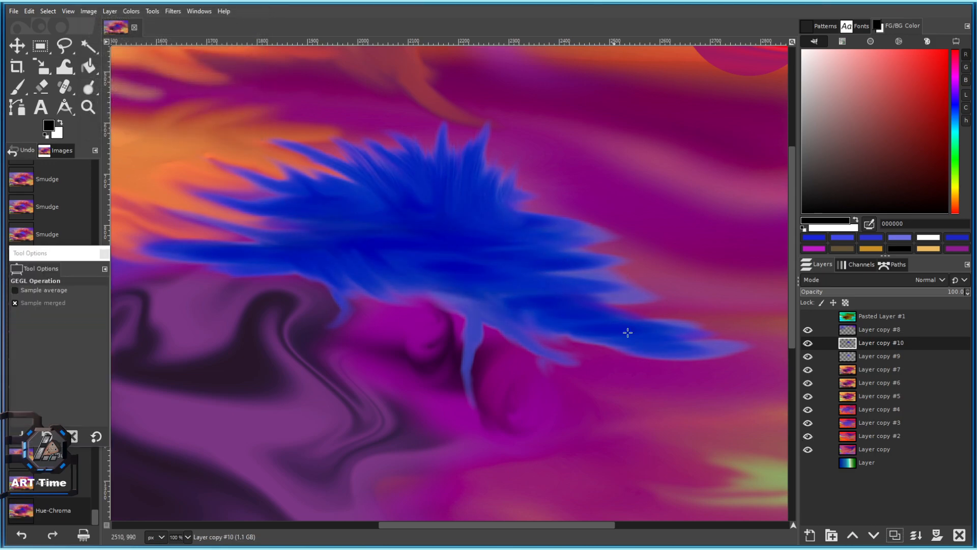
click(808, 342)
click(808, 343)
Try shifting the hue of Layer copy #10 to about -75 with Hue-Chroma.
click(131, 11)
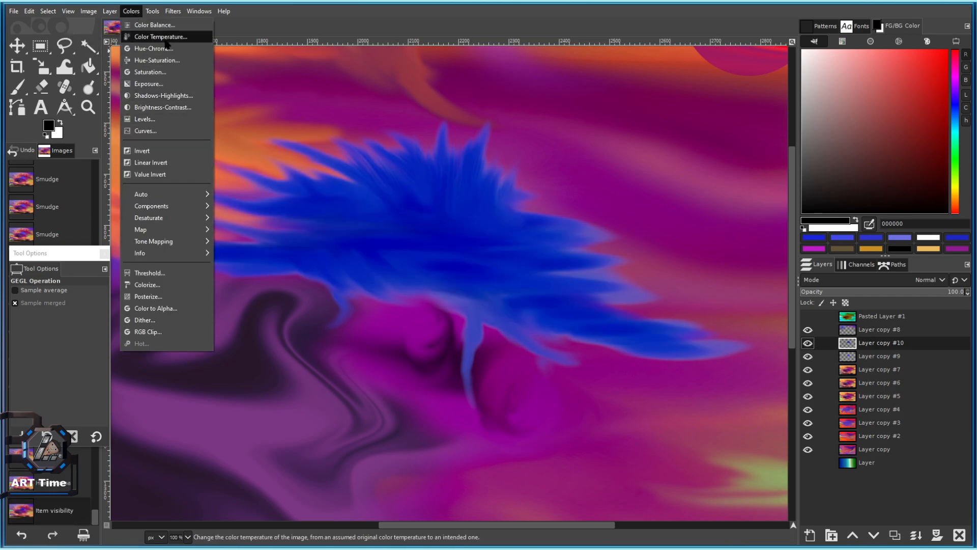
click(153, 48)
click(133, 68)
drag(133, 68, 142, 68)
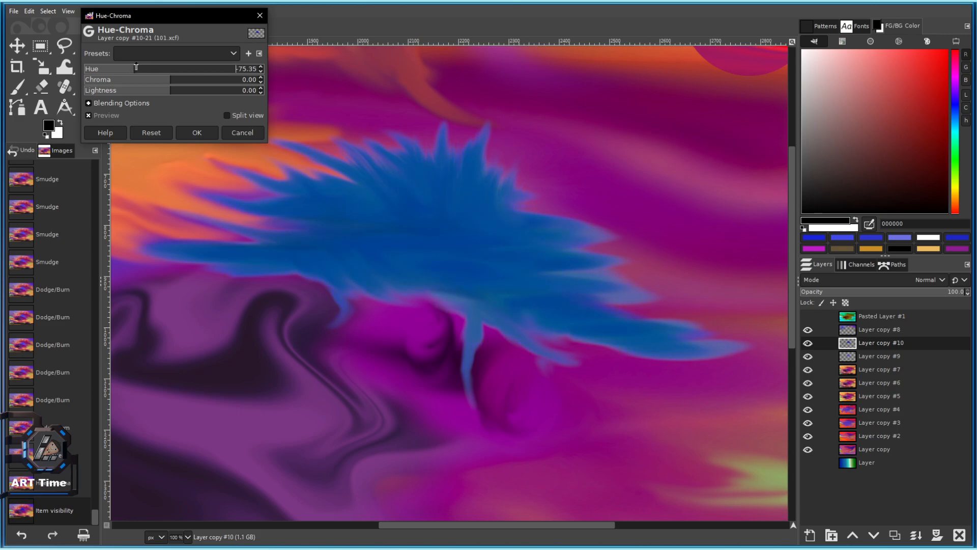
click(198, 131)
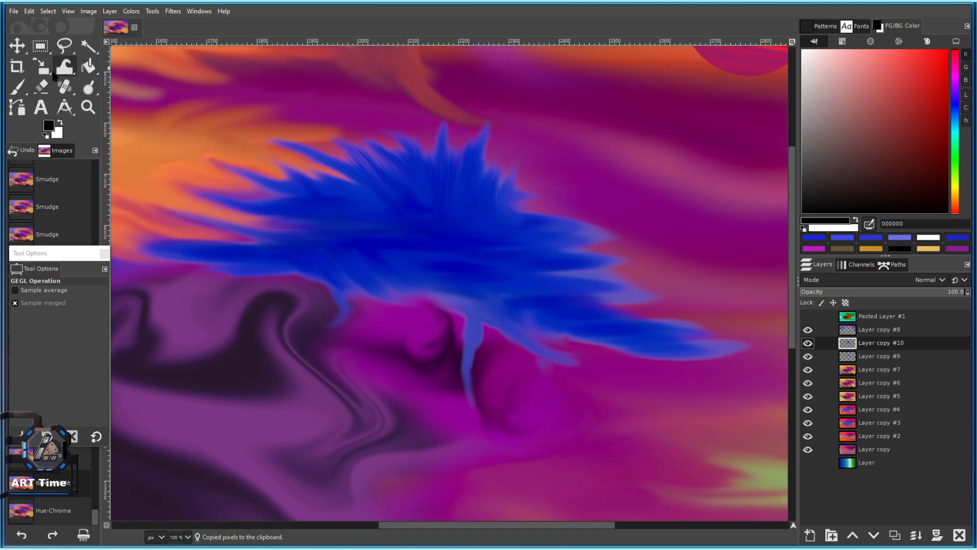
Warp the middle of the dark blue cloud's underside downward into a broad lobe.
click(64, 69)
mouse_move(430, 266)
mouse_down()
mouse_move(521, 330)
mouse_move(465, 310)
mouse_move(587, 383)
mouse_move(485, 333)
mouse_move(603, 380)
mouse_move(530, 342)
mouse_move(658, 418)
mouse_move(549, 367)
mouse_move(489, 364)
mouse_move(451, 326)
mouse_move(487, 374)
mouse_move(491, 403)
mouse_up()
drag(480, 350, 481, 442)
Reduce the Warp Transform size to 264.17 and stretch the cloud's lower lobe further down and to the right.
key(bracketleft)
key(bracketleft)
key(bracketleft)
key(bracketleft)
key(bracketleft)
key(bracketleft)
key(bracketleft)
key(bracketleft)
key(bracketleft)
key(bracketleft)
key(bracketleft)
key(bracketleft)
mouse_move(480, 402)
mouse_down()
mouse_move(641, 341)
mouse_move(496, 384)
mouse_move(496, 435)
mouse_move(556, 471)
mouse_up()
Reduce the warp size to 252.17 and pull a second lobe down from the left part of the cloud's underside.
scroll(532, 431, down, 3)
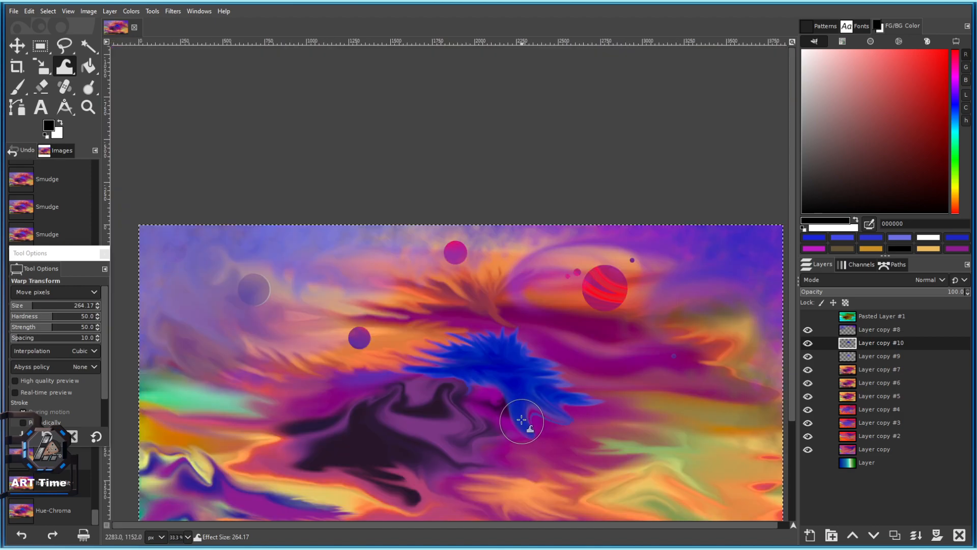
scroll(510, 410, up, 5)
mouse_move(337, 259)
mouse_down()
mouse_move(336, 426)
mouse_move(313, 364)
mouse_move(270, 365)
mouse_move(275, 350)
mouse_move(332, 438)
mouse_up()
scroll(254, 227, down, 3)
mouse_move(255, 227)
mouse_down()
mouse_move(317, 319)
mouse_move(395, 386)
mouse_move(365, 415)
mouse_move(274, 172)
mouse_move(167, 265)
mouse_move(160, 248)
mouse_move(171, 195)
mouse_move(191, 224)
mouse_move(192, 264)
mouse_move(143, 308)
mouse_move(171, 291)
mouse_move(175, 316)
mouse_move(217, 348)
mouse_move(227, 313)
mouse_move(268, 400)
mouse_move(297, 392)
mouse_move(312, 424)
mouse_move(347, 390)
mouse_move(359, 407)
mouse_move(303, 430)
mouse_move(341, 437)
mouse_move(382, 410)
mouse_up()
scroll(344, 352, down, 4)
scroll(344, 353, up, 2)
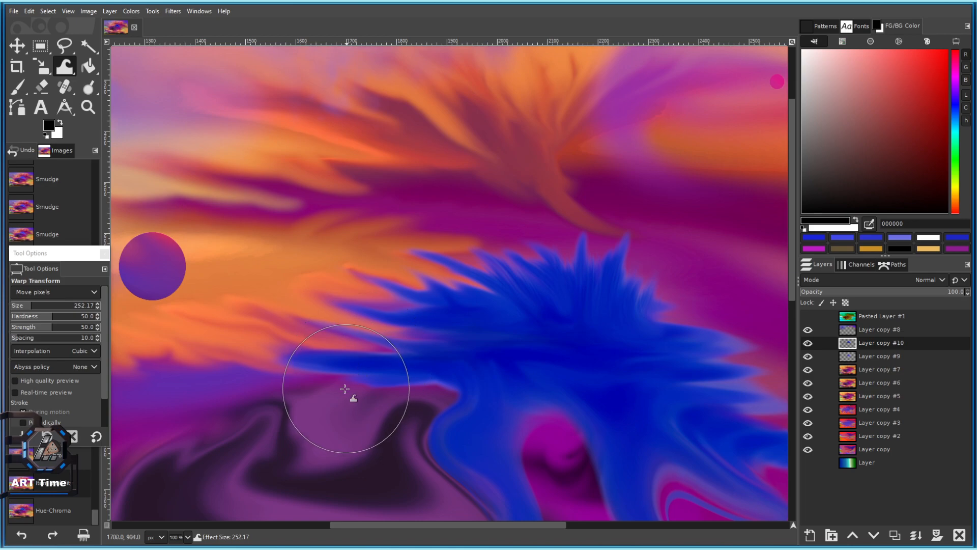
Set the warp size to 256.17 and reshape the tendrils at the cloud's lower right.
scroll(623, 346, down, 1)
scroll(628, 385, up, 1)
scroll(628, 389, down, 2)
scroll(559, 259, up, 2)
scroll(503, 240, up, 1)
key(bracketright)
key(bracketright)
key(bracketright)
key(bracketright)
mouse_move(655, 382)
mouse_down()
mouse_move(582, 307)
mouse_move(665, 305)
mouse_up()
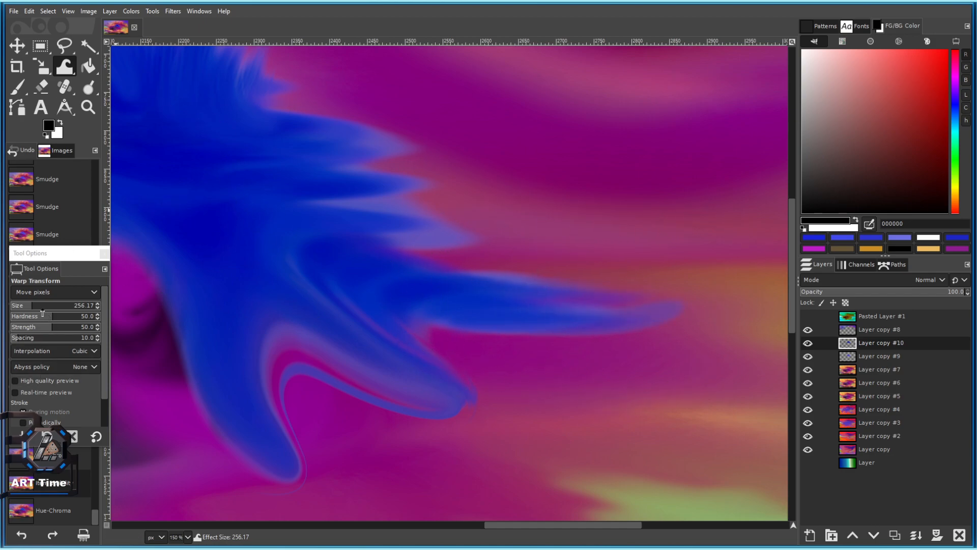
Set the warp size to 166.51 and stretch the cloud's right tail and the tendril beneath it further to the right.
click(27, 306)
mouse_move(560, 296)
mouse_down()
mouse_move(709, 283)
mouse_move(616, 297)
mouse_move(612, 312)
mouse_move(680, 310)
mouse_move(451, 268)
mouse_move(578, 308)
mouse_move(584, 280)
mouse_up()
drag(491, 289, 625, 311)
scroll(630, 321, down, 1)
drag(444, 357, 566, 337)
mouse_move(436, 332)
mouse_down()
mouse_move(488, 352)
mouse_move(613, 364)
mouse_up()
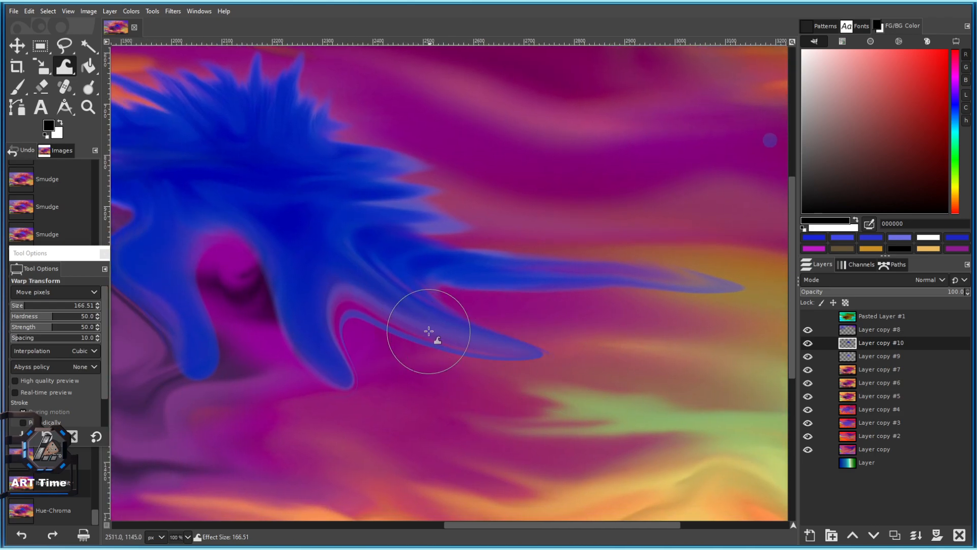
Warp the cloud's two lower-right tendrils further right at size 166.51 and pull a thin tendril down from the trunk.
mouse_move(436, 338)
mouse_down()
mouse_move(569, 349)
mouse_move(667, 389)
mouse_up()
drag(332, 367, 460, 444)
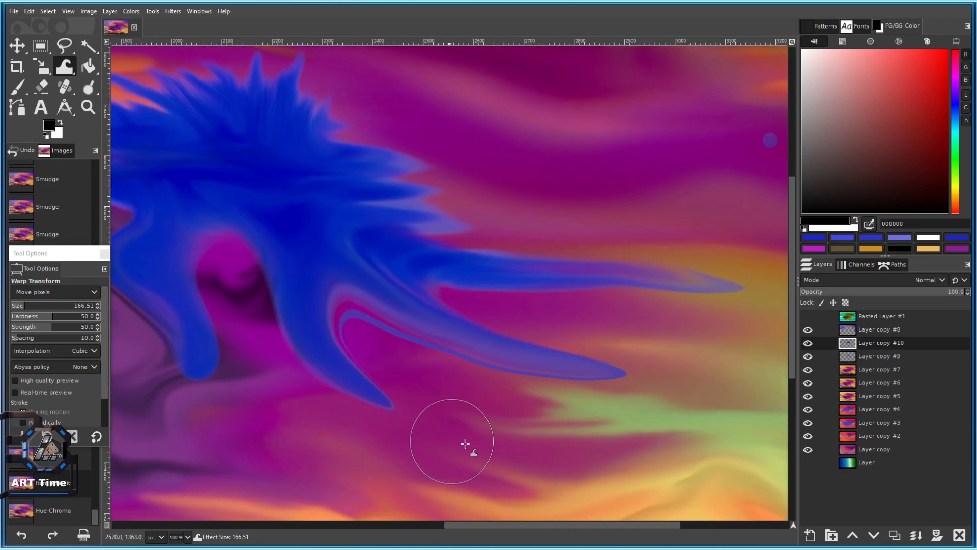
drag(292, 321, 240, 410)
mouse_move(272, 374)
mouse_down()
mouse_move(275, 425)
mouse_move(320, 450)
mouse_up()
Set the warp size to 170.51, lengthen the lowest right tendril and reshape the thin loop between the two lower tendrils.
scroll(457, 469, down, 4)
scroll(466, 467, up, 3)
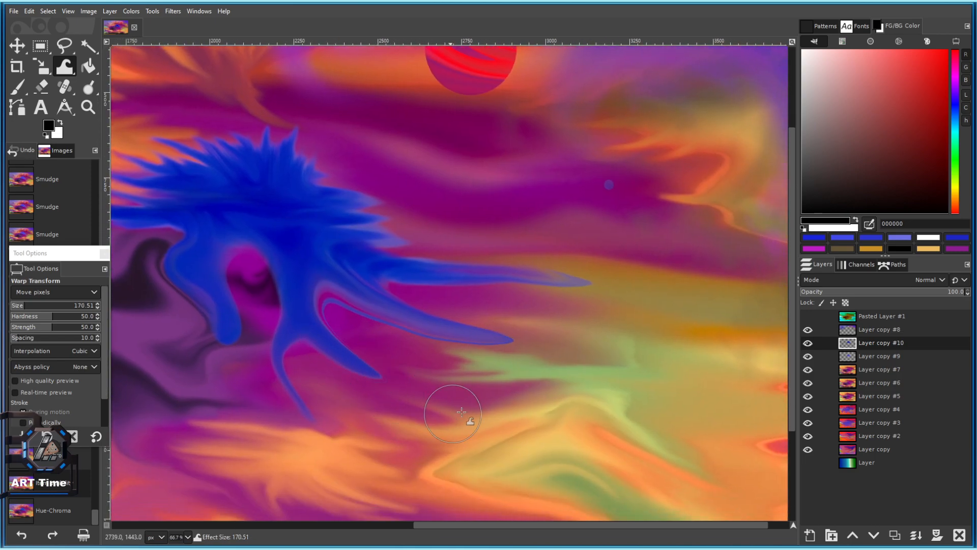
drag(365, 359, 398, 374)
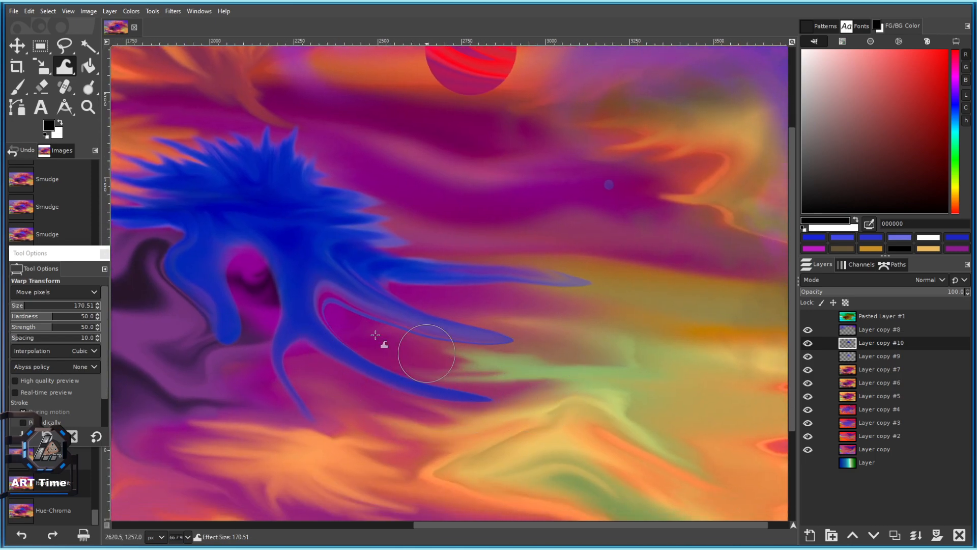
drag(306, 285, 371, 336)
drag(328, 305, 350, 318)
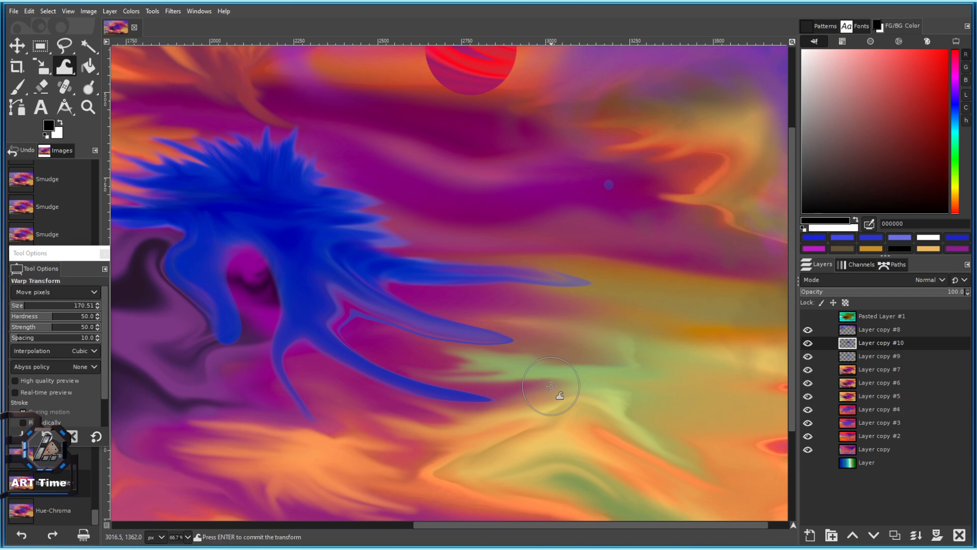
Shift the warped cloud layer to a greener blue with Hue-Chroma, using a hue of about -52.
drag(434, 286, 562, 326)
click(129, 11)
click(174, 46)
drag(172, 69, 158, 68)
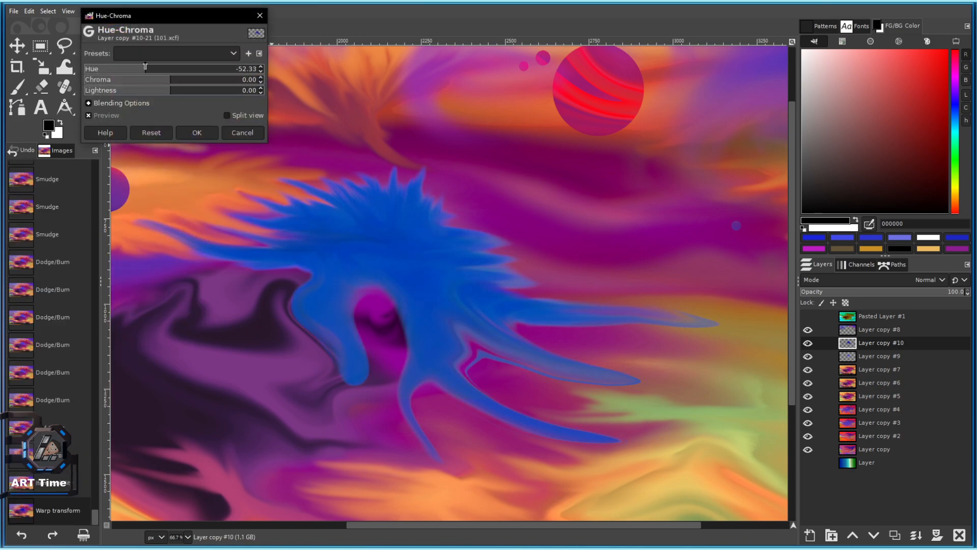
click(200, 137)
Shade the blue cloud's body with Dodge/Burn at opacity 16.8, undoing one unwanted stroke.
scroll(484, 336, down, 3)
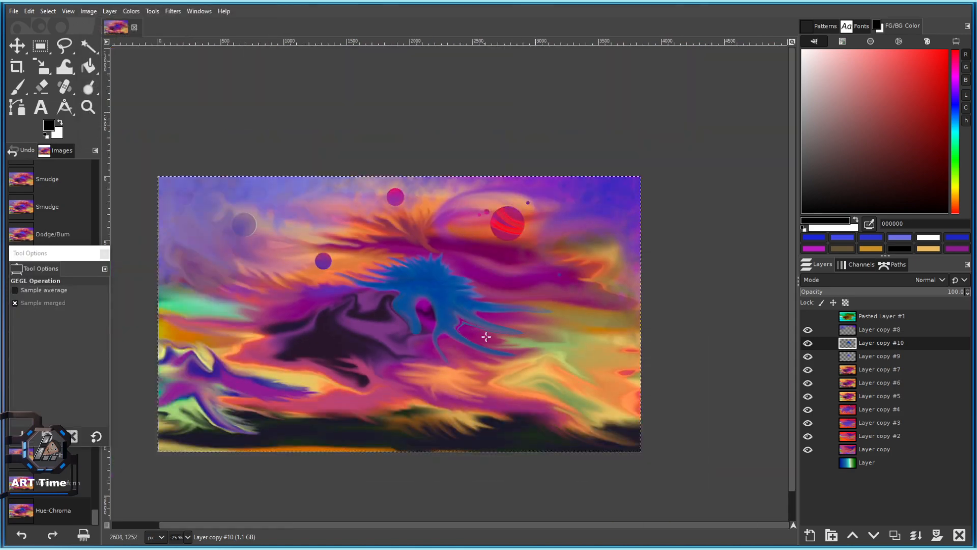
scroll(472, 333, up, 1)
scroll(462, 322, up, 1)
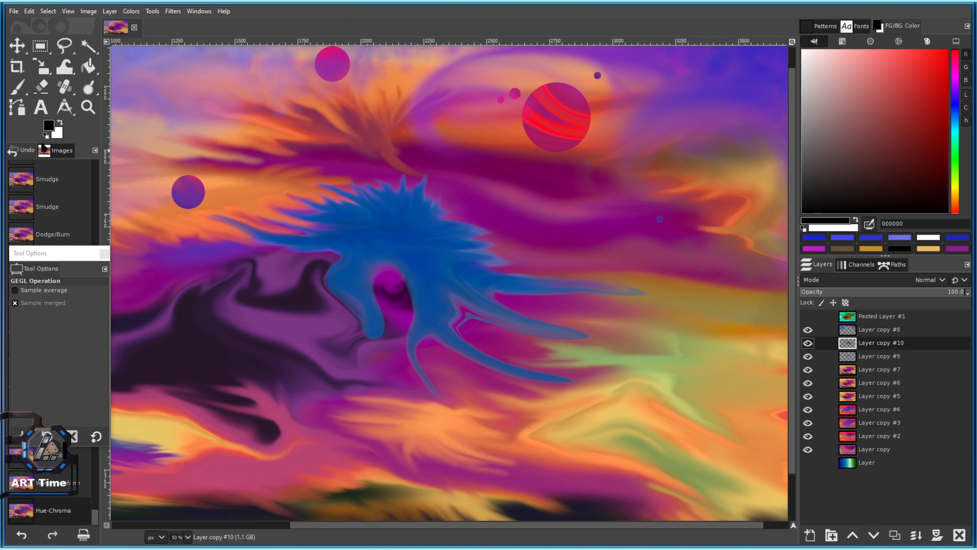
click(89, 90)
scroll(429, 281, up, 3)
drag(336, 168, 362, 186)
mouse_move(363, 178)
mouse_down()
mouse_move(394, 233)
mouse_move(426, 258)
mouse_up()
key(ctrl+z)
mouse_move(486, 89)
mouse_down()
mouse_move(484, 101)
mouse_move(488, 74)
mouse_move(458, 72)
mouse_up()
mouse_move(707, 244)
mouse_down()
mouse_move(550, 227)
mouse_move(414, 236)
mouse_up()
mouse_move(410, 275)
mouse_down()
mouse_move(558, 298)
mouse_move(458, 285)
mouse_up()
Dodge and burn the wisps along the cloud's upper-left edge with a brush size of 121.
drag(342, 167, 485, 316)
drag(404, 214, 360, 246)
mouse_move(340, 183)
mouse_down()
mouse_move(305, 219)
mouse_move(263, 187)
mouse_up()
drag(147, 191, 306, 221)
drag(386, 266, 326, 241)
drag(313, 259, 460, 265)
drag(458, 305, 374, 275)
scroll(384, 289, up, 1)
drag(385, 288, 423, 212)
drag(291, 245, 437, 280)
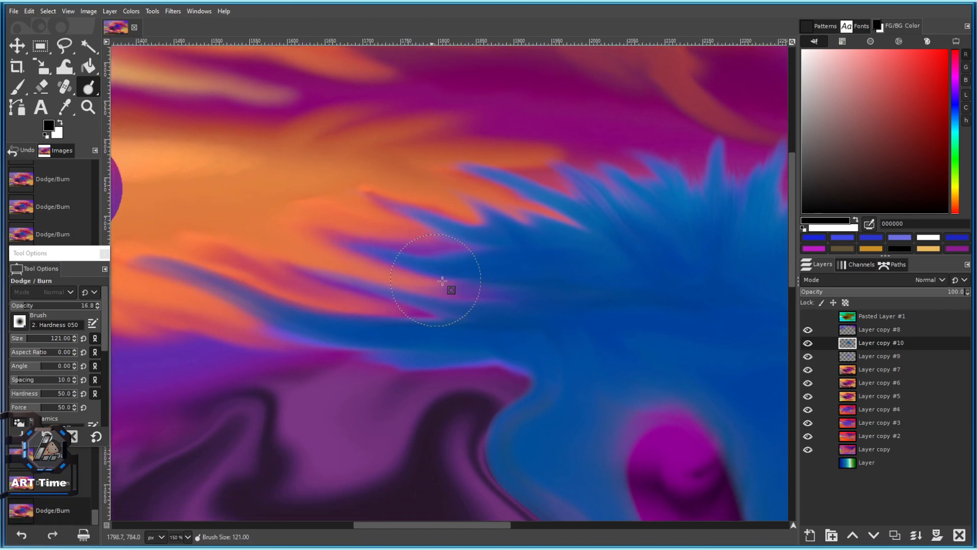
Dodge and burn the spikes along the cloud's upper-right edge.
scroll(432, 373, down, 2)
scroll(442, 381, up, 2)
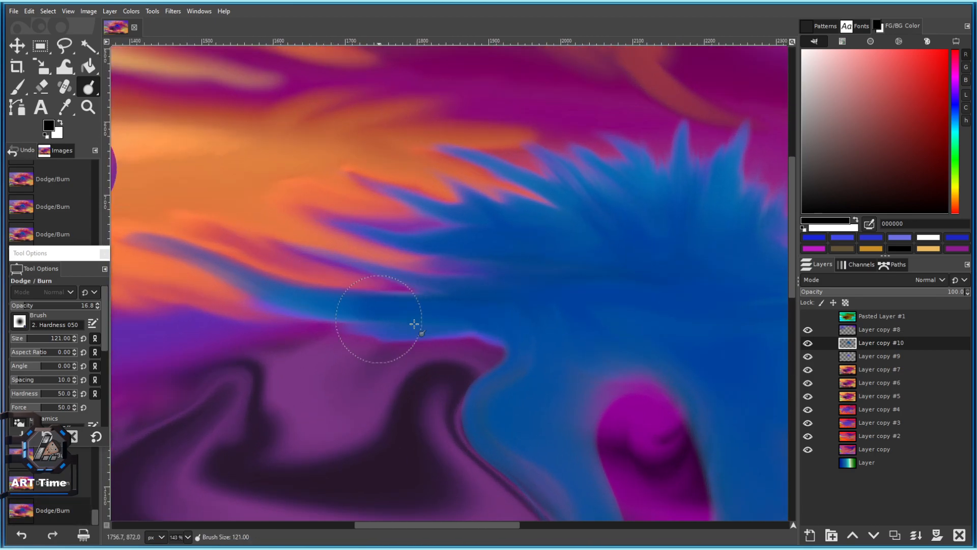
scroll(509, 321, up, 1)
drag(517, 321, 231, 284)
scroll(232, 283, down, 3)
scroll(458, 214, up, 2)
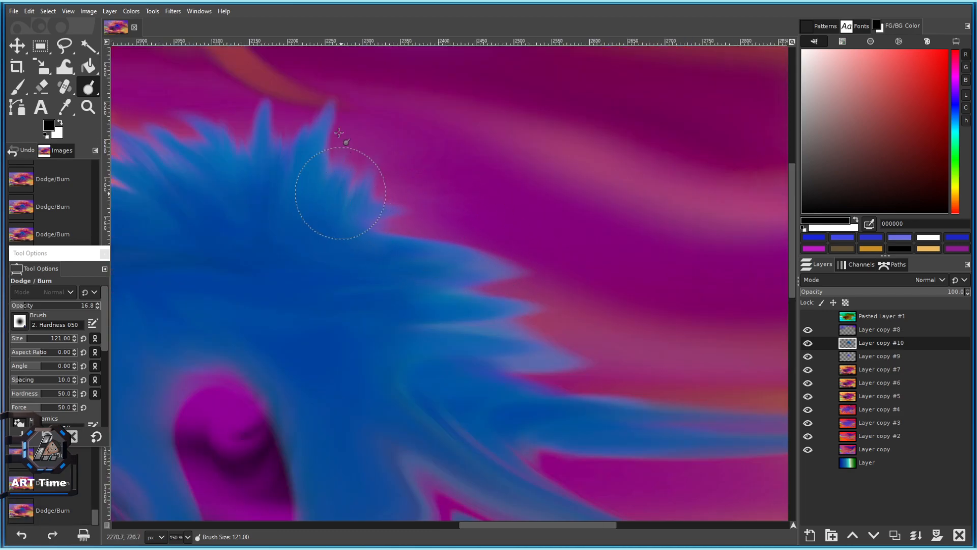
drag(320, 176, 452, 228)
drag(379, 175, 393, 157)
mouse_move(312, 201)
mouse_down()
mouse_move(377, 229)
mouse_move(442, 203)
mouse_up()
Adjust the Dodge/Burn brush size to 120 and shade the cloud's right spikes and the root of its long right tail.
scroll(447, 198, down, 2)
scroll(519, 213, up, 1)
scroll(642, 290, up, 2)
drag(646, 294, 379, 210)
scroll(517, 304, down, 1)
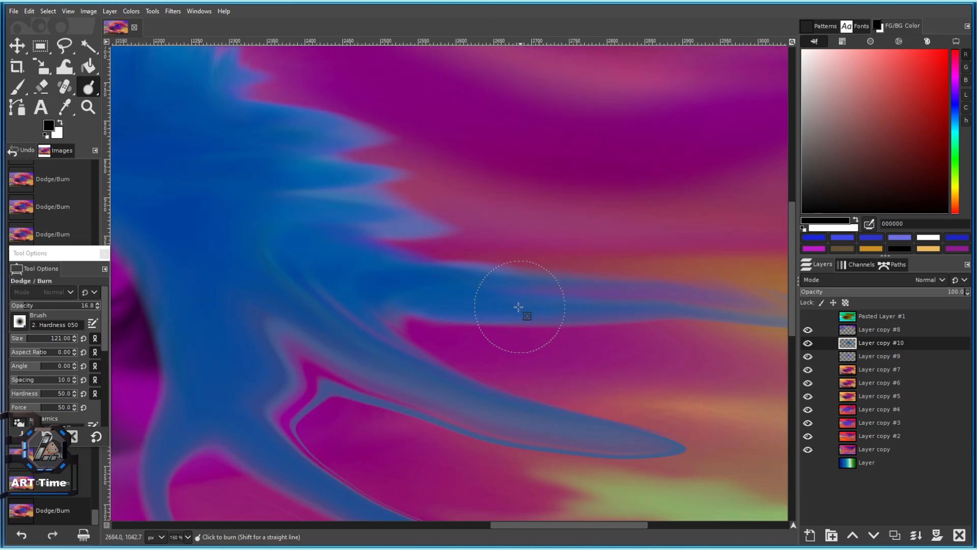
scroll(516, 304, up, 1)
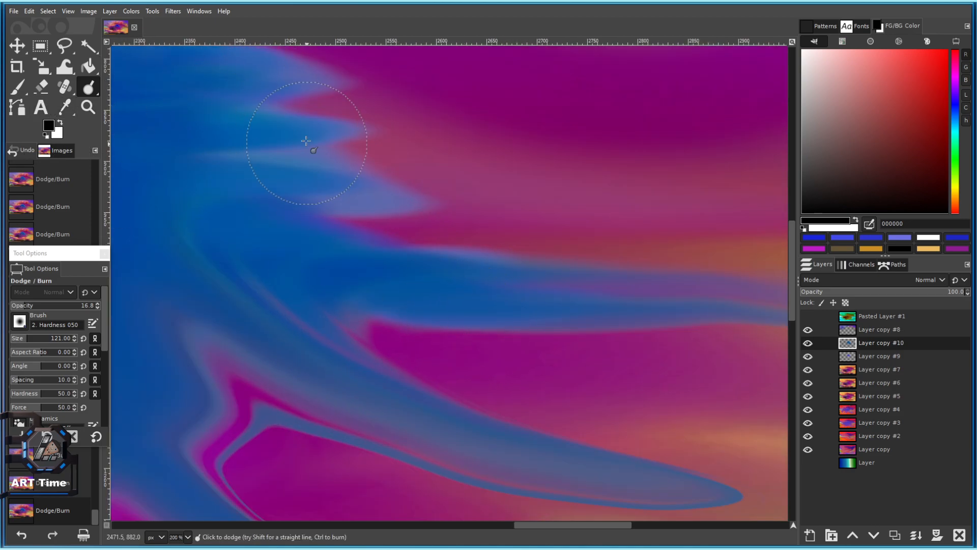
key(bracketleft)
key(bracketleft)
scroll(429, 331, down, 4)
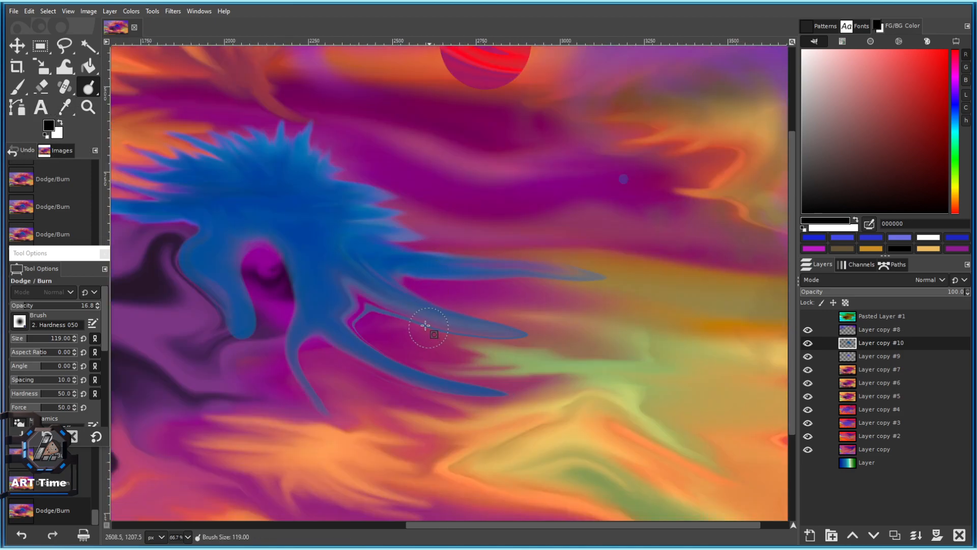
scroll(499, 321, up, 2)
key(bracketright)
drag(562, 267, 543, 317)
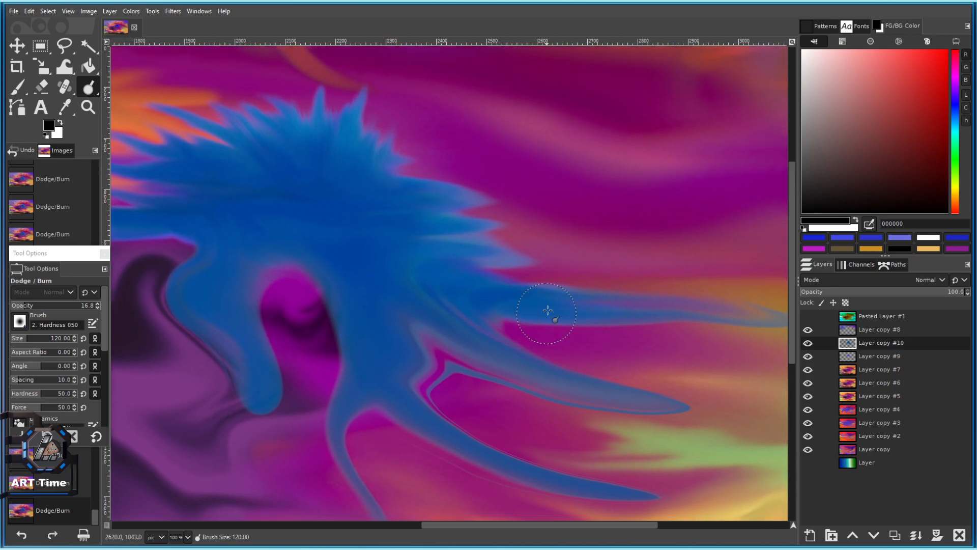
Smudge the tips of the right spikes and the root of the right tail into the cloud with brush size 122.
scroll(567, 311, up, 2)
mouse_move(94, 94)
mouse_down()
mouse_move(127, 125)
mouse_move(144, 85)
mouse_up()
mouse_move(344, 234)
mouse_down()
mouse_move(534, 246)
mouse_move(371, 238)
mouse_move(501, 240)
mouse_up()
drag(489, 155, 382, 176)
scroll(534, 255, down, 3)
scroll(526, 280, up, 2)
drag(502, 299, 430, 266)
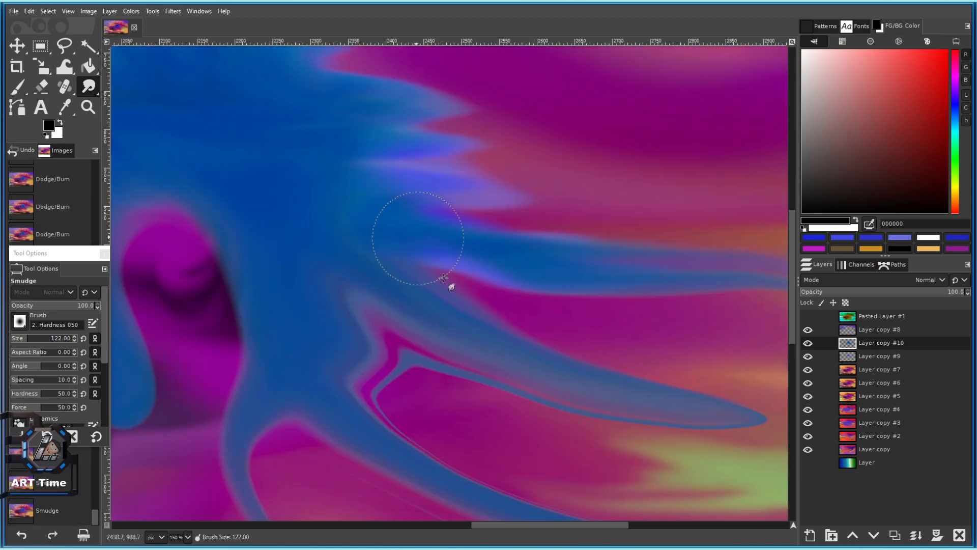
Smudge the roots of the lower-right tendrils up into the cloud's body, blending away the thin loop between them.
drag(436, 397, 373, 266)
drag(301, 229, 277, 176)
drag(374, 407, 315, 285)
mouse_move(366, 374)
mouse_down()
mouse_move(304, 249)
mouse_move(259, 212)
mouse_move(300, 297)
mouse_up()
drag(361, 316, 299, 232)
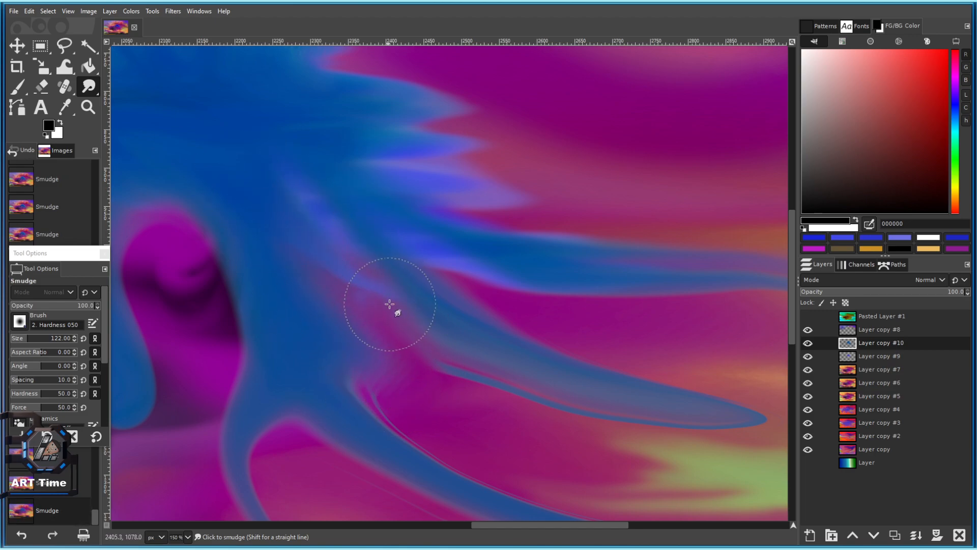
Smudge the leftover seam at the fork of the two lower-right tendrils into the blue trunk.
scroll(367, 296, down, 3)
scroll(366, 297, up, 1)
drag(333, 305, 483, 332)
scroll(483, 332, up, 2)
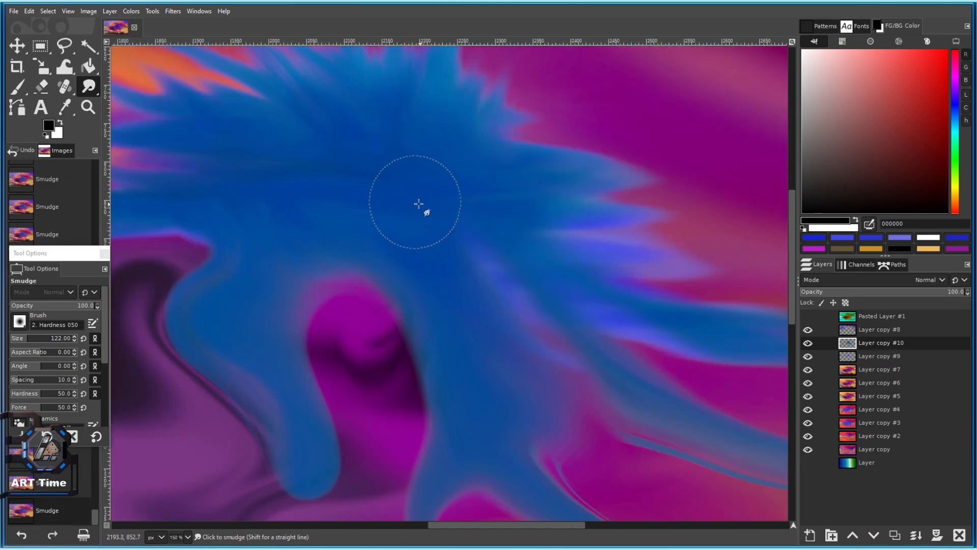
scroll(447, 266, down, 2)
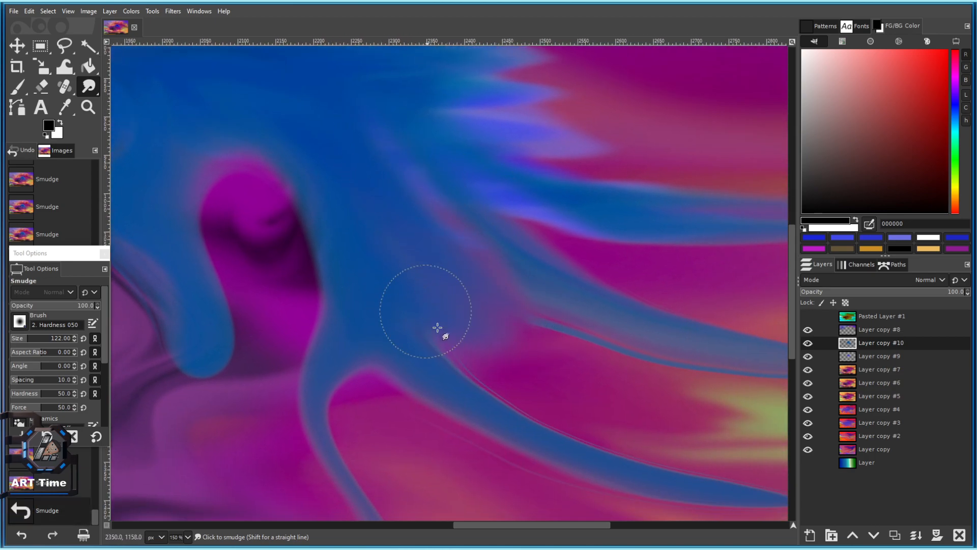
drag(561, 381, 465, 325)
scroll(621, 371, down, 4)
scroll(560, 337, up, 3)
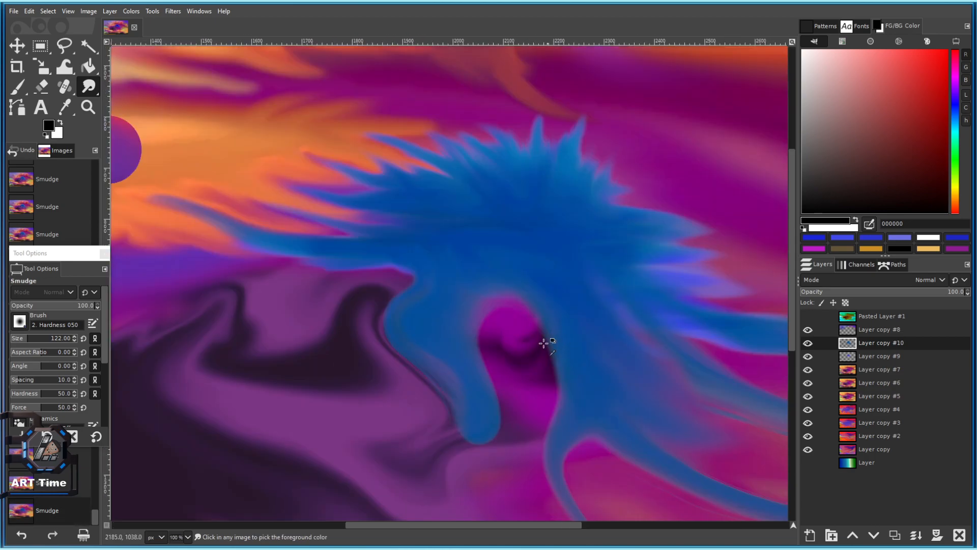
Smudge the left lobe's tip into the purple smoke and, with brush size 95, draw it into pointed wisps.
mouse_move(508, 430)
mouse_down()
mouse_move(468, 433)
mouse_move(441, 455)
mouse_move(474, 451)
mouse_move(456, 445)
mouse_move(394, 471)
mouse_move(372, 465)
mouse_up()
scroll(399, 456, down, 5)
scroll(413, 451, up, 3)
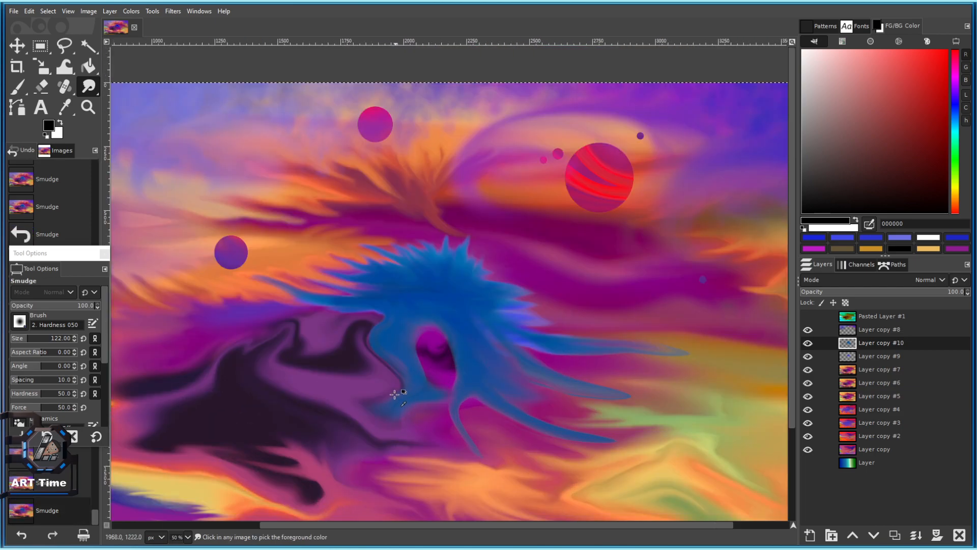
scroll(422, 400, down, 3)
drag(430, 418, 419, 352)
scroll(418, 351, up, 7)
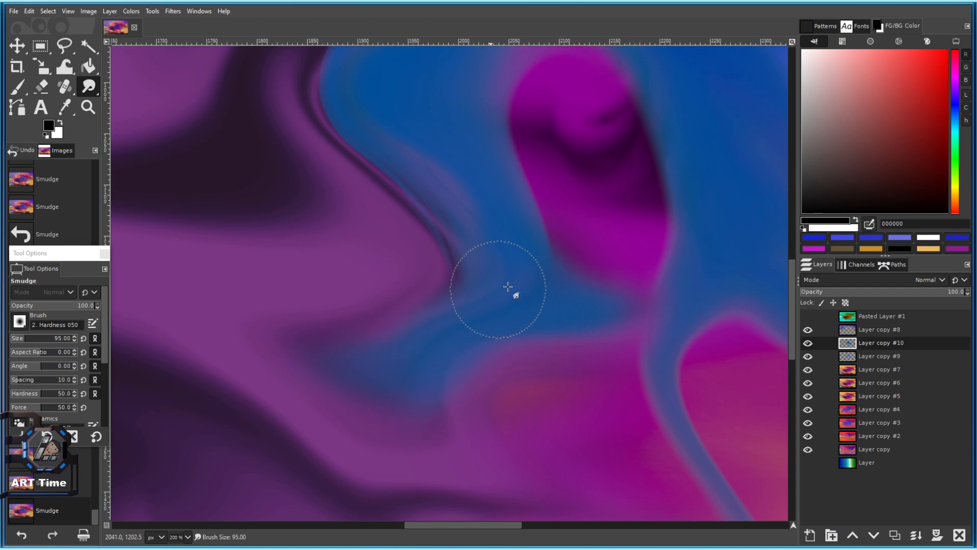
mouse_move(508, 286)
mouse_down()
mouse_move(442, 306)
mouse_move(450, 324)
mouse_move(337, 369)
mouse_move(331, 352)
mouse_move(355, 356)
mouse_move(434, 298)
mouse_move(431, 336)
mouse_up()
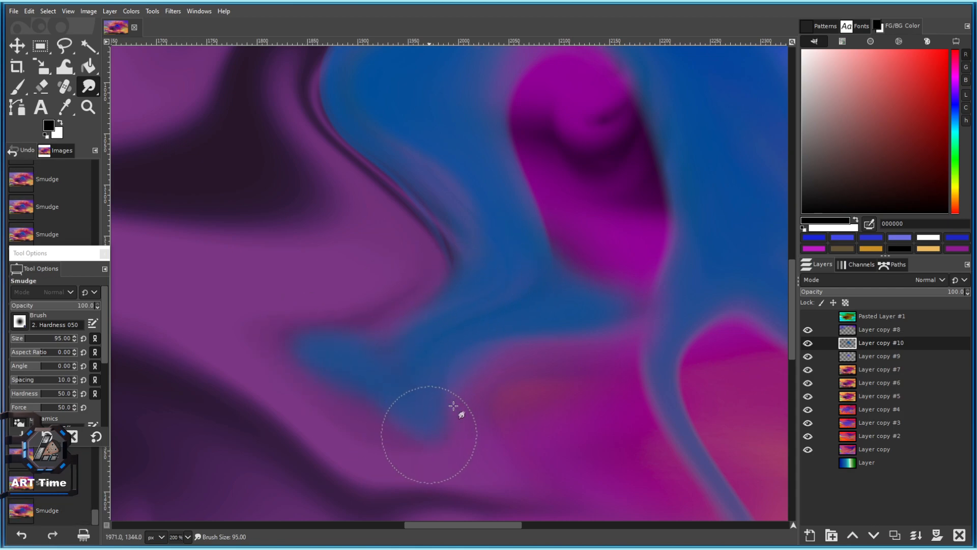
Set the Smudge brush size to 90 and blend the blue around the edges of the magenta opening.
scroll(461, 328, up, 1)
drag(360, 178, 400, 264)
scroll(581, 255, down, 1)
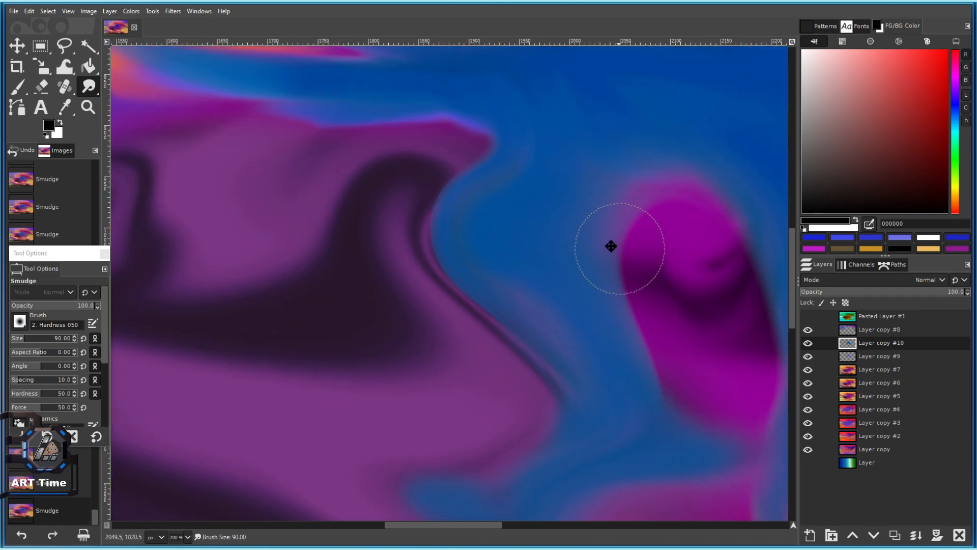
drag(620, 247, 450, 295)
scroll(473, 305, up, 2)
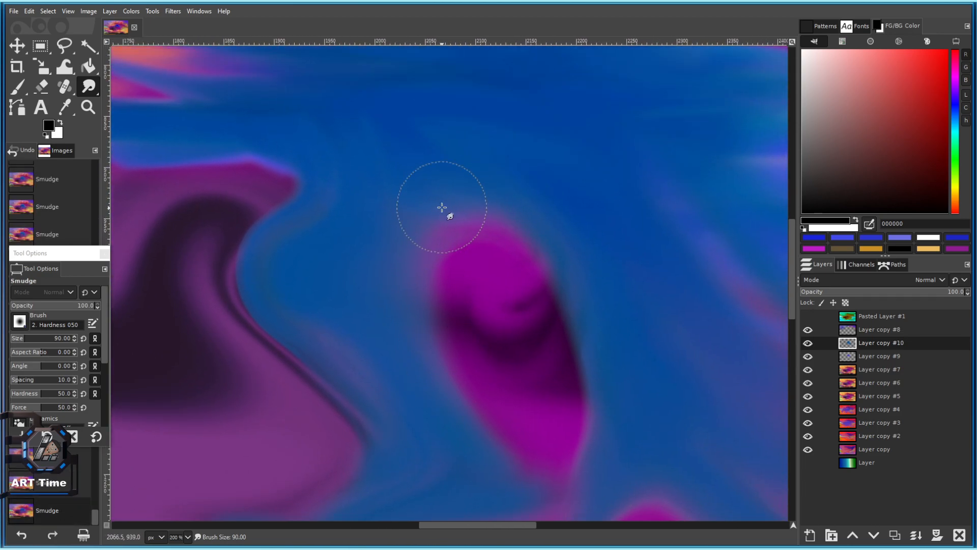
Set the Smudge brush size to 87 and pull a blue wisp down-left from the underside of the cloud's left tail.
scroll(468, 437, down, 4)
scroll(408, 334, up, 3)
mouse_move(425, 402)
mouse_down()
mouse_move(654, 328)
mouse_move(533, 395)
mouse_up()
key(bracketleft)
key(bracketleft)
key(bracketleft)
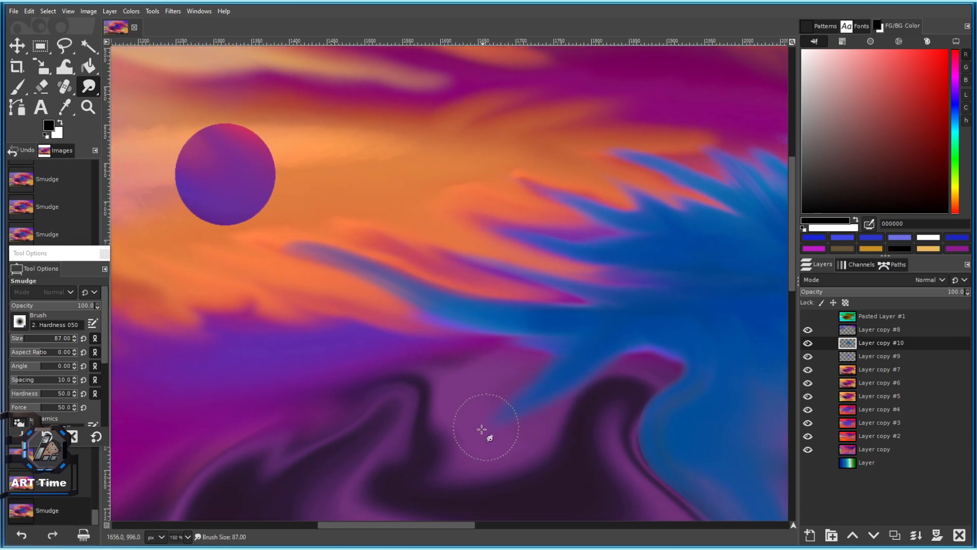
scroll(505, 436, down, 3)
scroll(482, 402, up, 4)
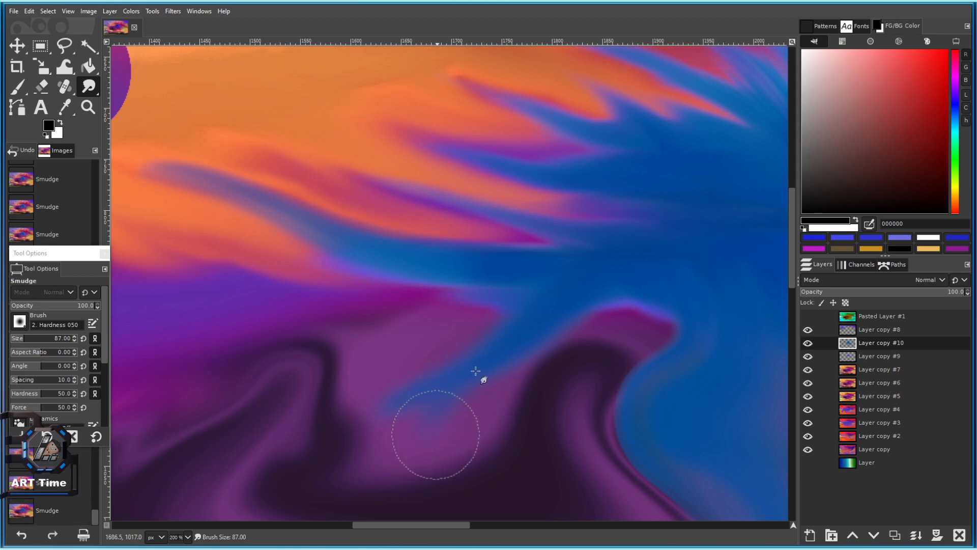
Undo the last three smudges and smudge the cloud's blue around the upper-left rim of the magenta opening.
scroll(434, 336, down, 5)
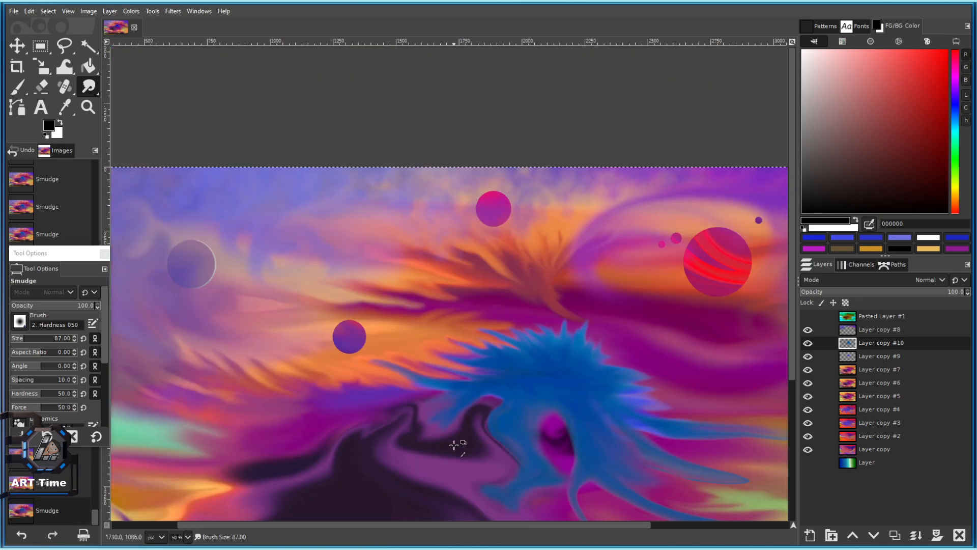
scroll(455, 443, up, 1)
scroll(314, 229, up, 2)
scroll(423, 269, left, 1)
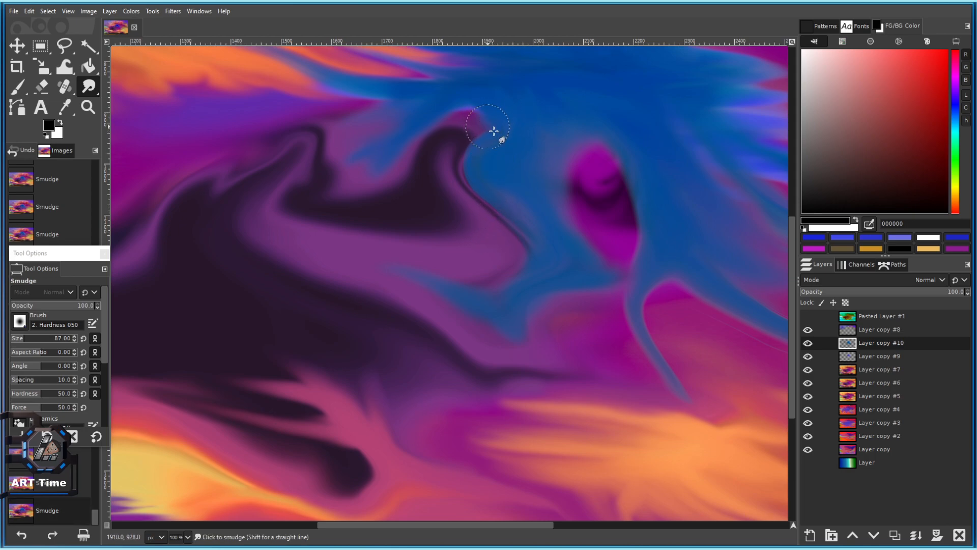
scroll(545, 192, right, 3)
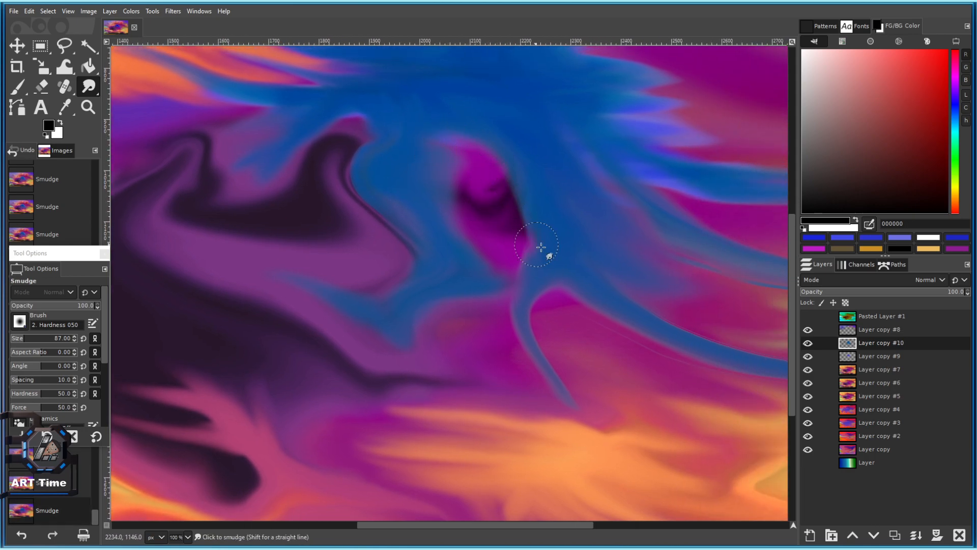
key(ctrl+z)
key(ctrl+z)
key(ctrl+z)
drag(519, 277, 482, 291)
drag(468, 202, 448, 220)
mouse_move(409, 191)
mouse_down()
mouse_move(356, 176)
mouse_move(356, 153)
mouse_up()
mouse_move(410, 184)
mouse_down()
mouse_move(356, 153)
mouse_move(392, 208)
mouse_up()
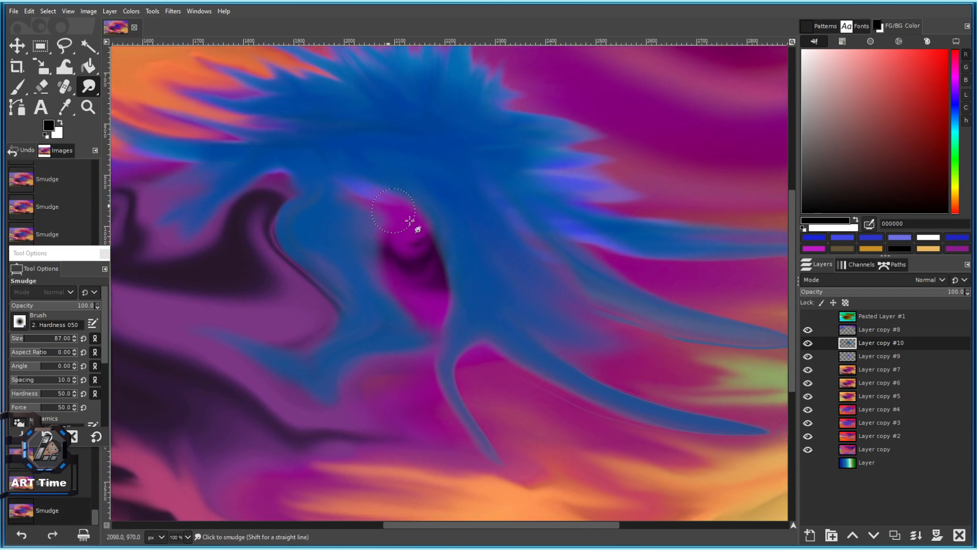
Smudge the cloud's right and top spikes inward at brush size 87 to form violet-blue streaks.
scroll(585, 237, up, 3)
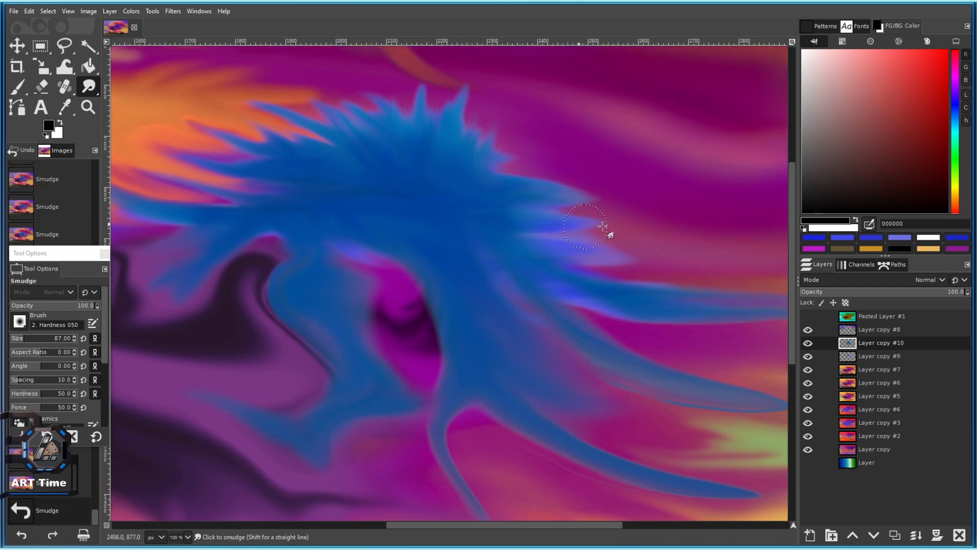
mouse_move(571, 233)
mouse_down()
mouse_move(533, 216)
mouse_move(516, 166)
mouse_up()
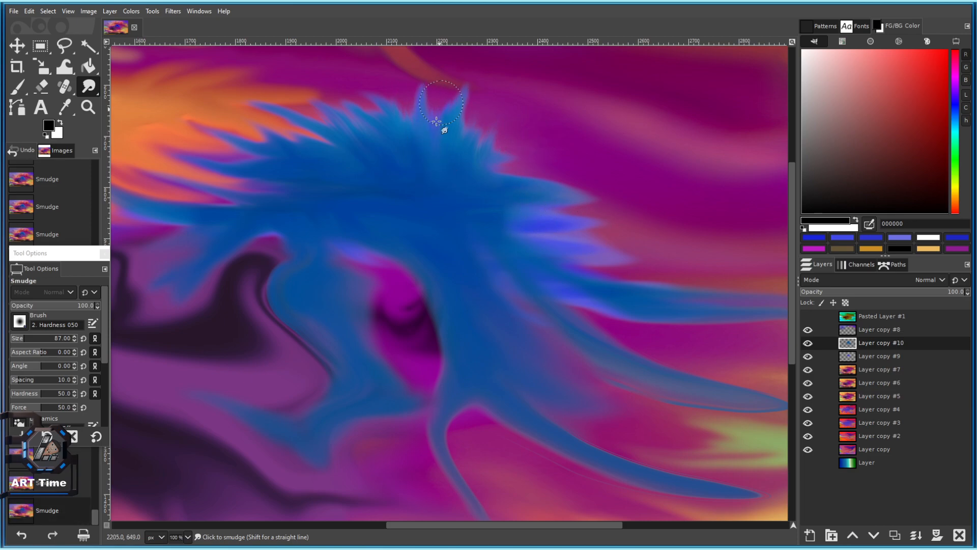
mouse_move(343, 104)
mouse_down()
mouse_move(404, 146)
mouse_move(429, 185)
mouse_up()
drag(362, 163, 402, 194)
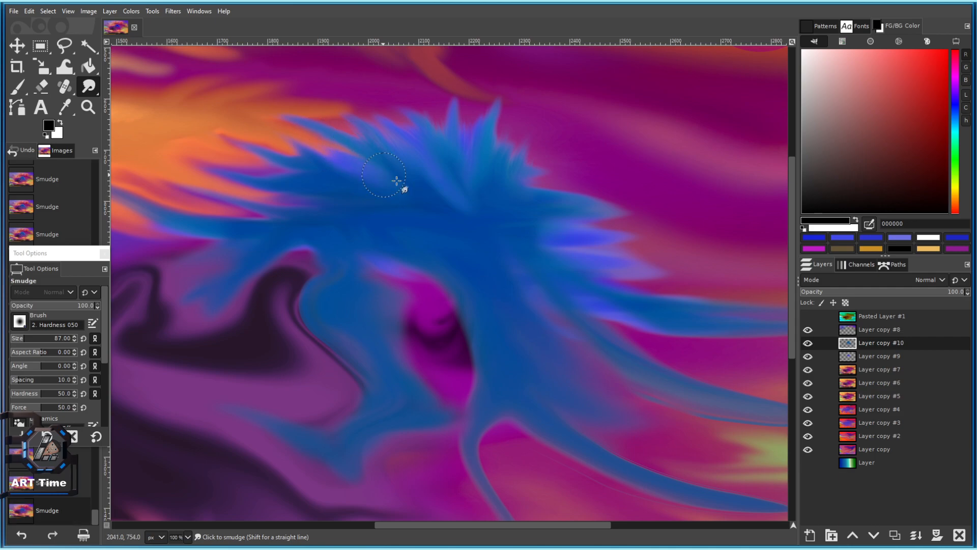
scroll(445, 200, down, 3)
scroll(617, 266, up, 4)
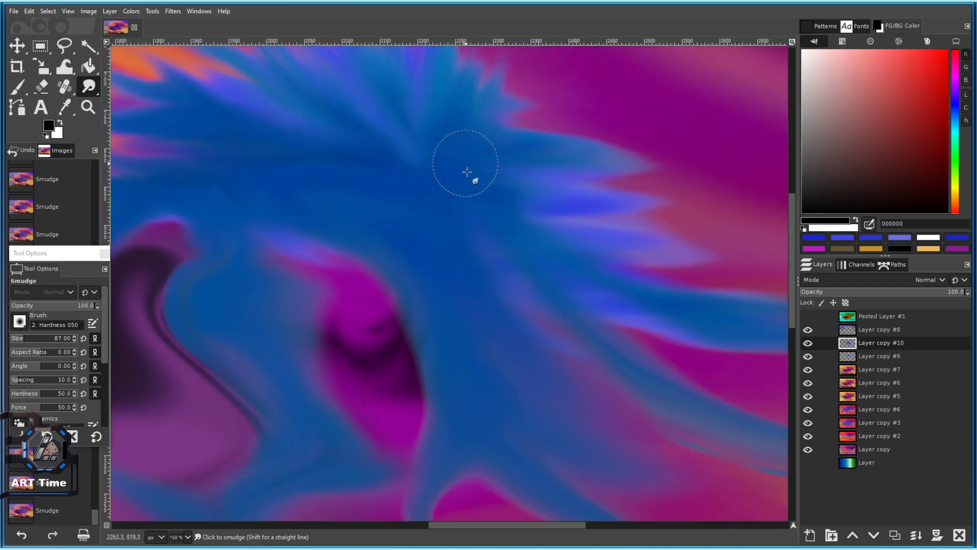
Examine the smudged blue cloud, its magenta opening and its lower tendrils, close up and within the whole scene.
key(bracketright)
scroll(467, 188, down, 3)
scroll(384, 196, up, 2)
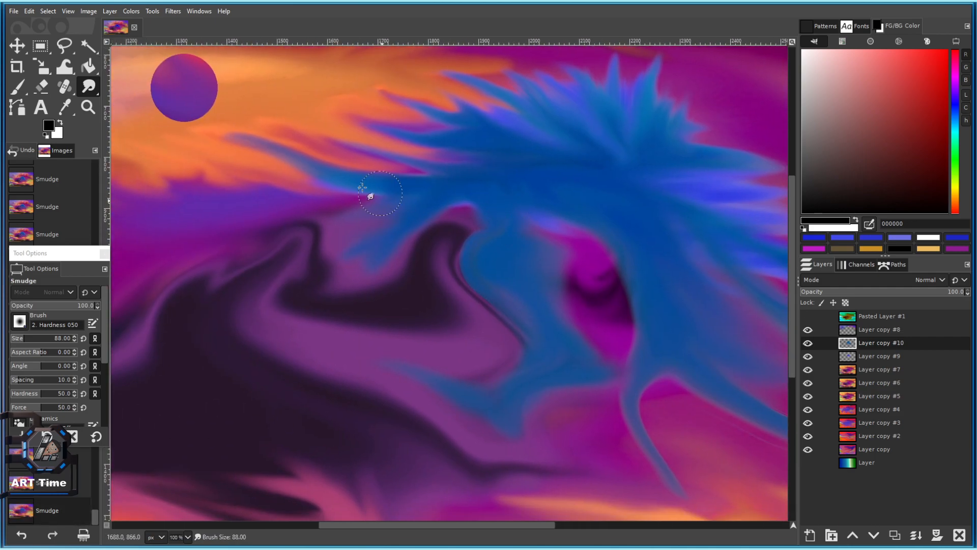
key(bracketright)
scroll(615, 183, down, 2)
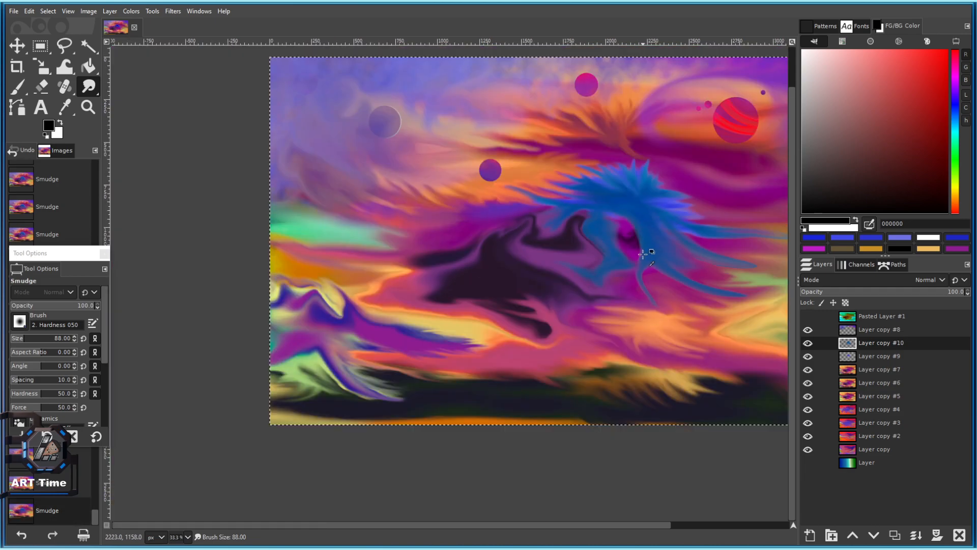
scroll(458, 270, up, 1)
scroll(421, 237, up, 1)
scroll(420, 237, up, 1)
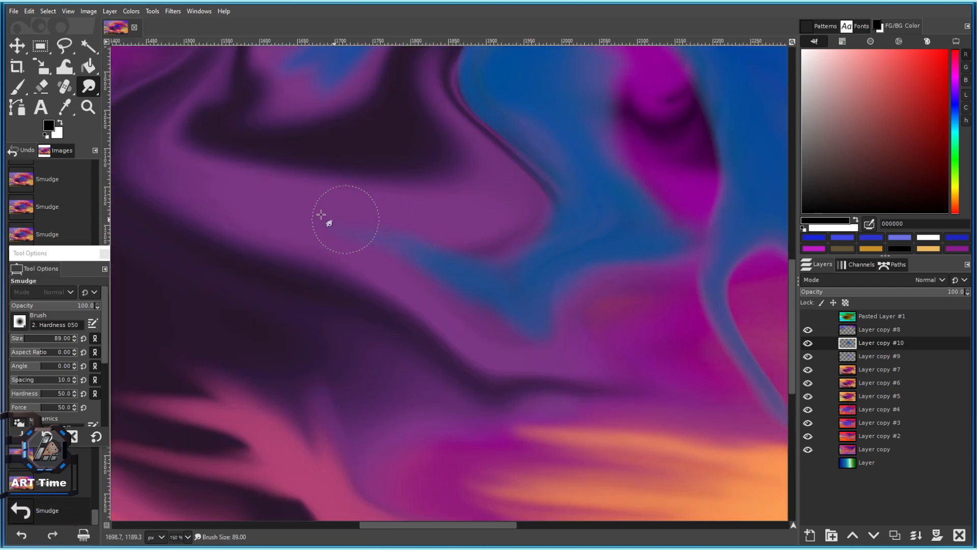
scroll(423, 249, down, 4)
scroll(488, 234, up, 1)
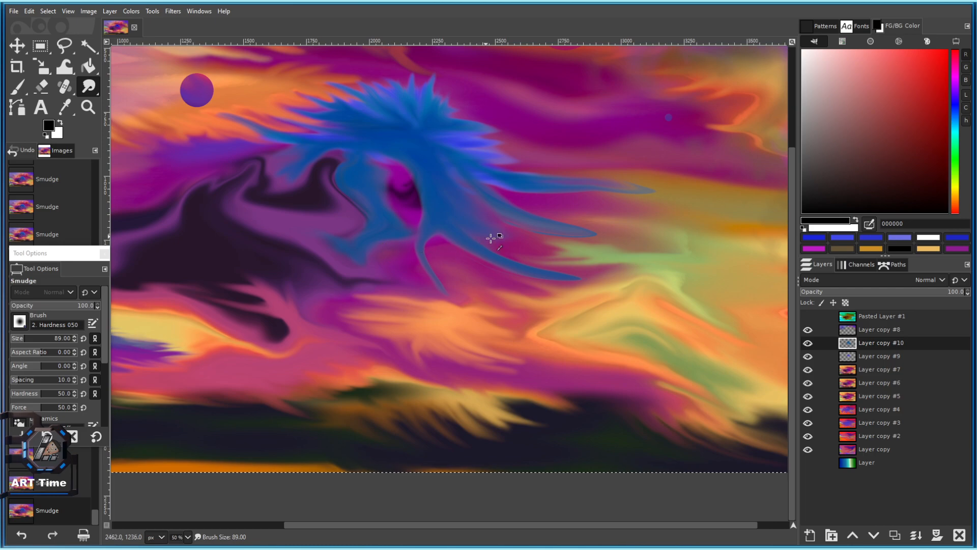
Save the image and check the full composition.
key(ctrl+s)
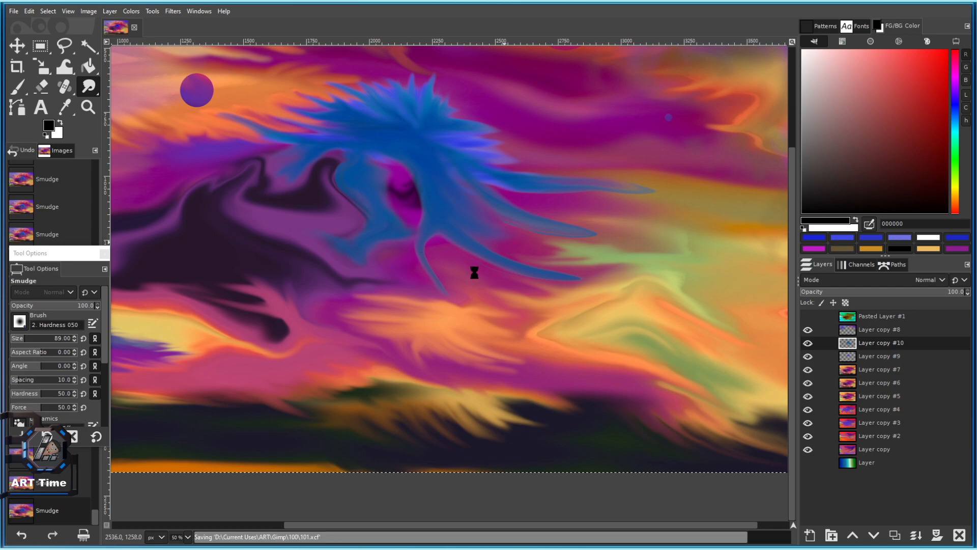
scroll(476, 270, down, 2)
scroll(501, 279, up, 1)
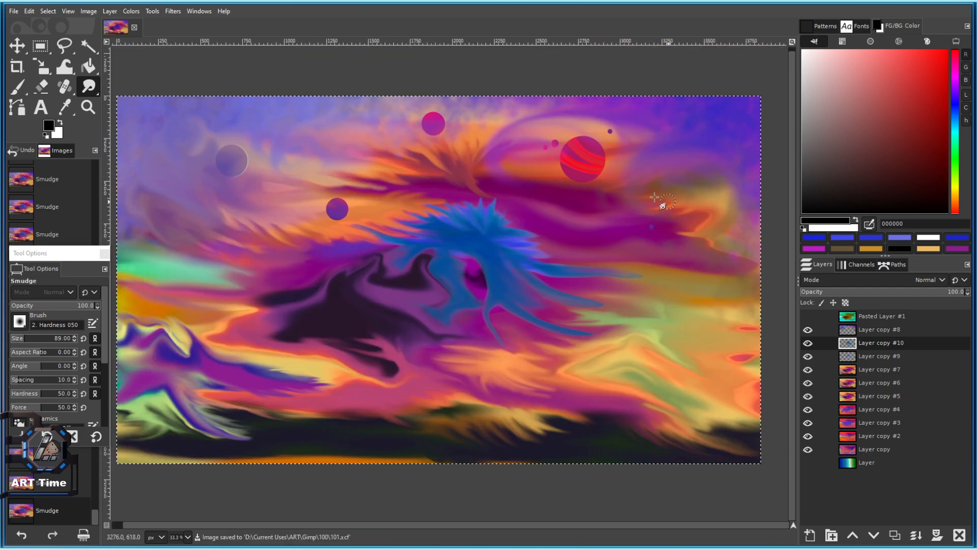
scroll(539, 232, down, 1)
key(bracketright)
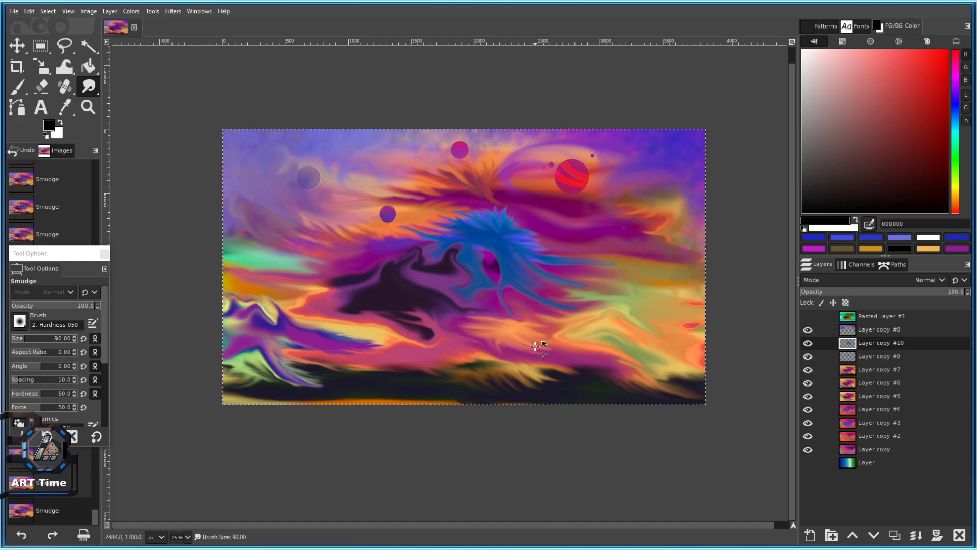
Duplicate Layer copy #10 and clear the copy's contents to get an empty layer.
scroll(535, 346, up, 1)
click(894, 534)
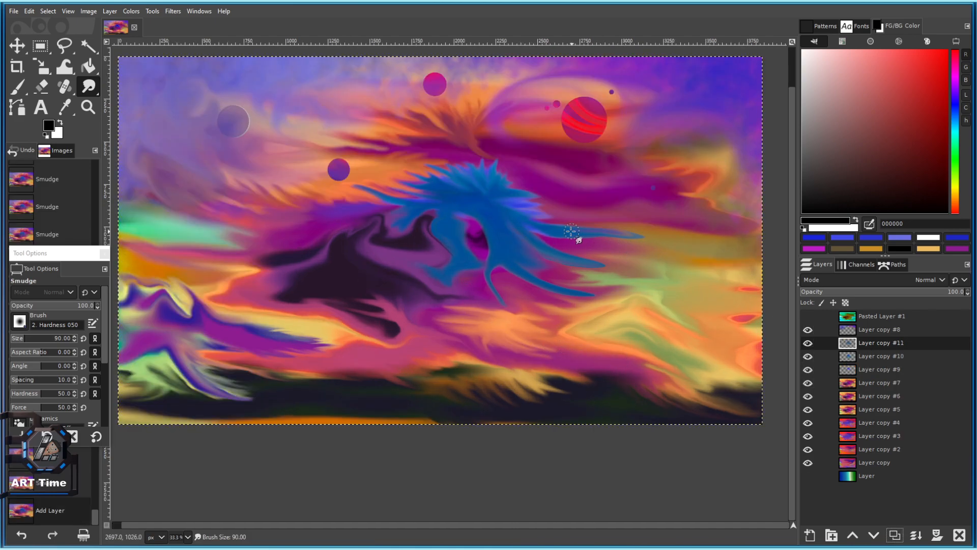
key(Delete)
Set the Paintbrush opacity to 100 and try a black vertical trunk stroke rising from the dark ground at brush size 90.
click(17, 86)
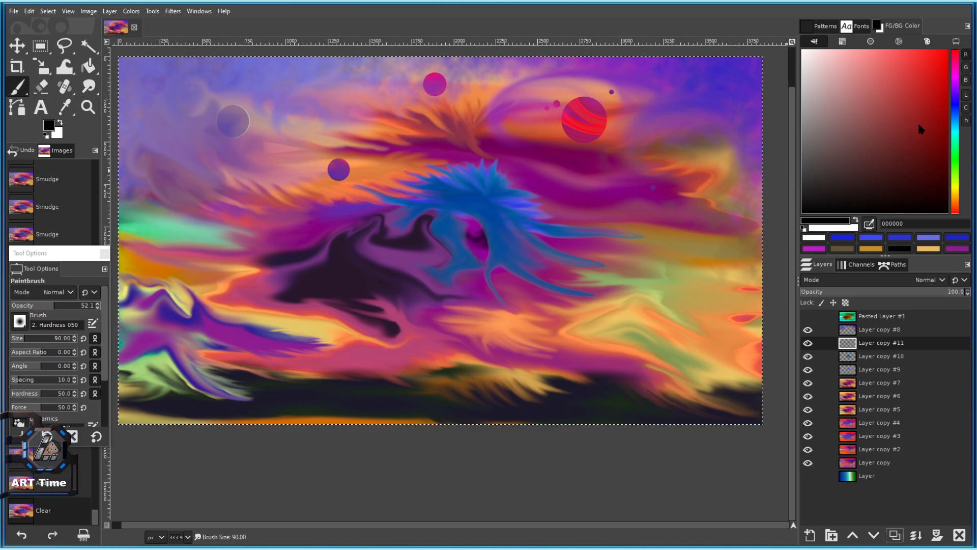
drag(407, 399, 397, 244)
key(ctrl+z)
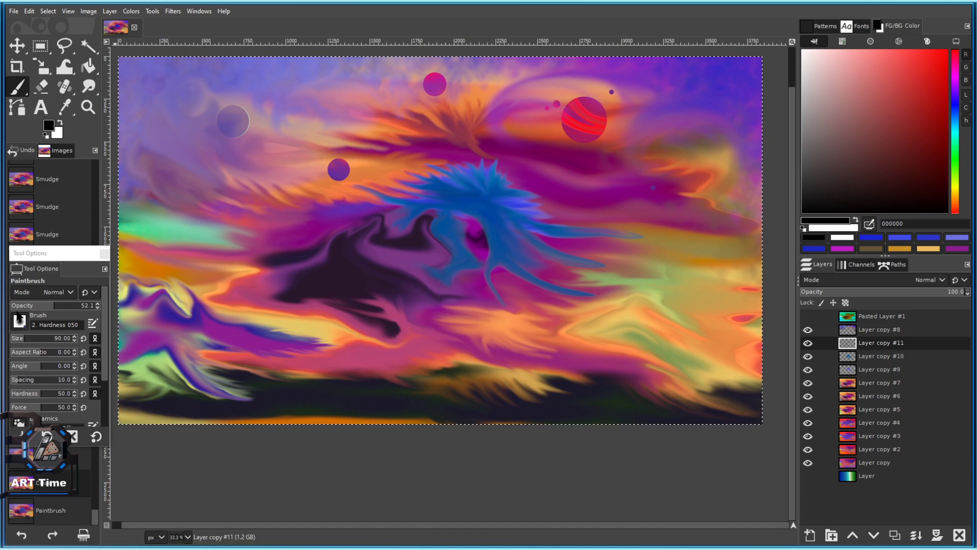
drag(44, 306, 97, 305)
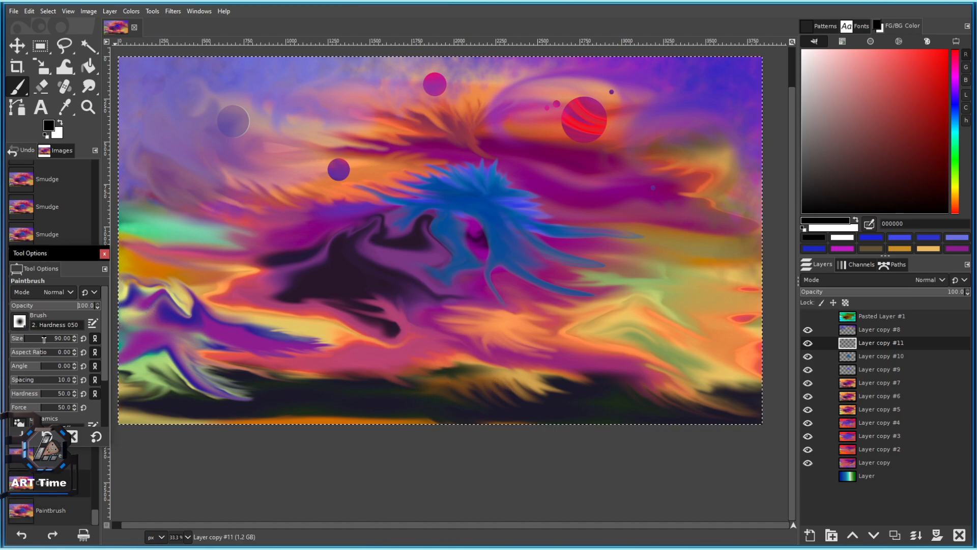
drag(376, 401, 383, 297)
key(ctrl+z)
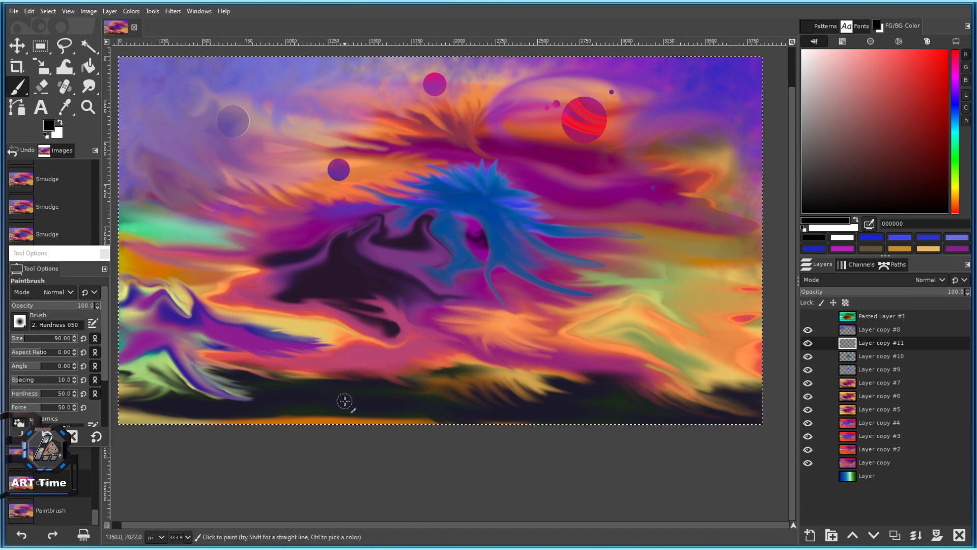
Reduce the brush size to 74 and paint a black vertical tree trunk from the dark ground up to the dark purple cloud.
key(bracketleft)
key(bracketleft)
key(bracketleft)
key(bracketleft)
key(bracketleft)
key(bracketleft)
key(bracketleft)
key(bracketleft)
key(bracketleft)
key(bracketleft)
key(bracketleft)
key(bracketleft)
drag(336, 405, 333, 279)
key(ctrl+z)
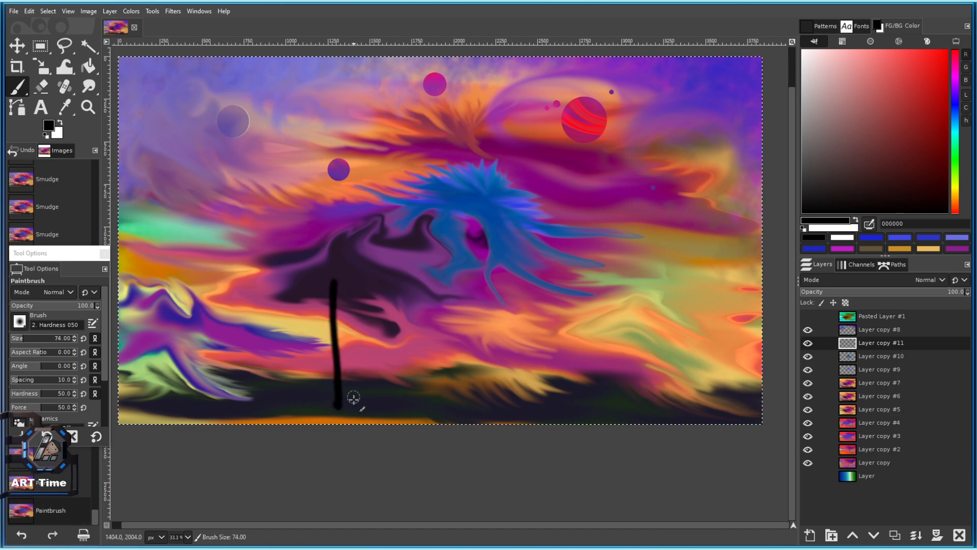
Paint two black diagonal branches forking from the upper part of the trunk at brush size 69.
scroll(332, 348, up, 2)
key(bracketleft)
key(bracketleft)
key(bracketleft)
key(bracketleft)
key(bracketleft)
mouse_move(334, 328)
mouse_down()
mouse_move(359, 250)
mouse_move(283, 229)
mouse_up()
drag(334, 391, 389, 280)
scroll(388, 405, down, 3)
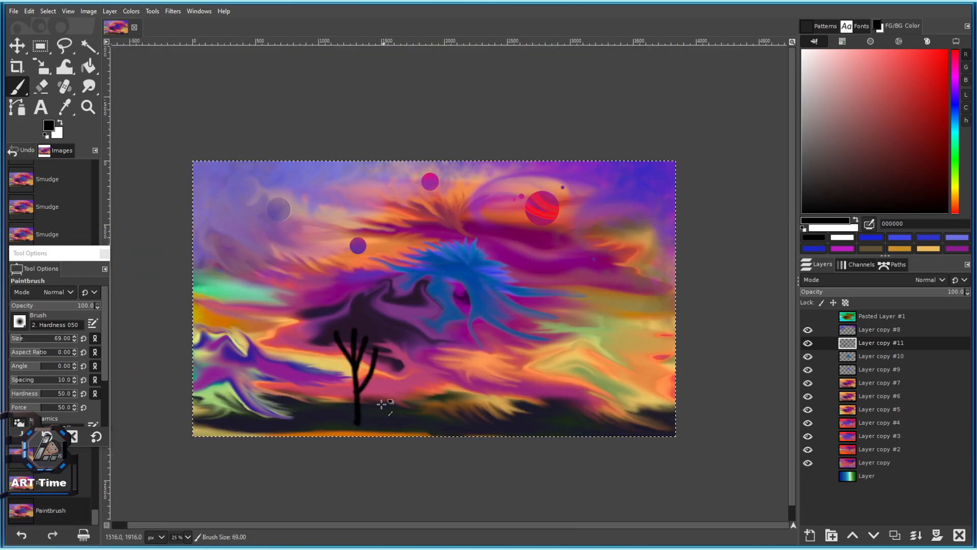
Try a pair of long curved lower branches on both sides of the trunk at brush size 69.
scroll(388, 406, up, 3)
drag(320, 387, 255, 277)
drag(358, 385, 382, 335)
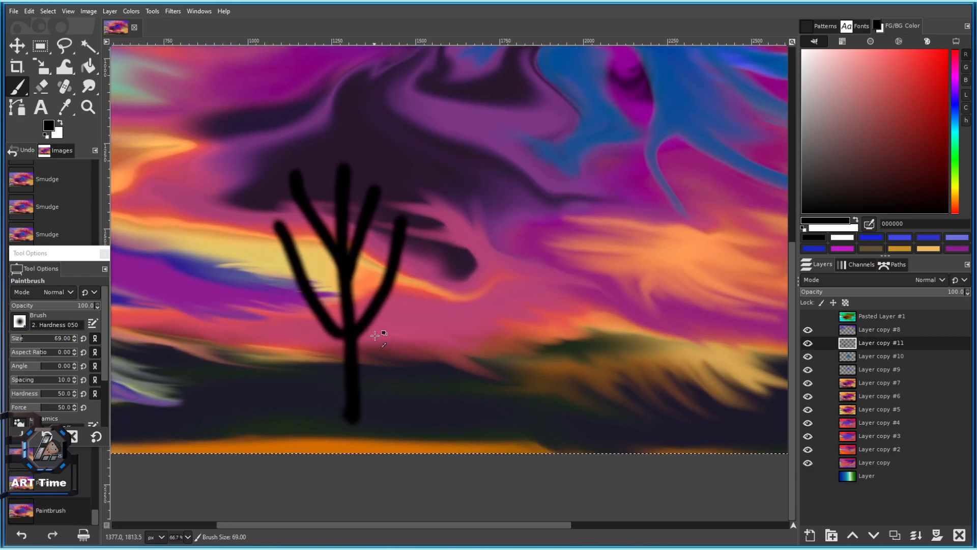
key(ctrl+z)
key(ctrl+z)
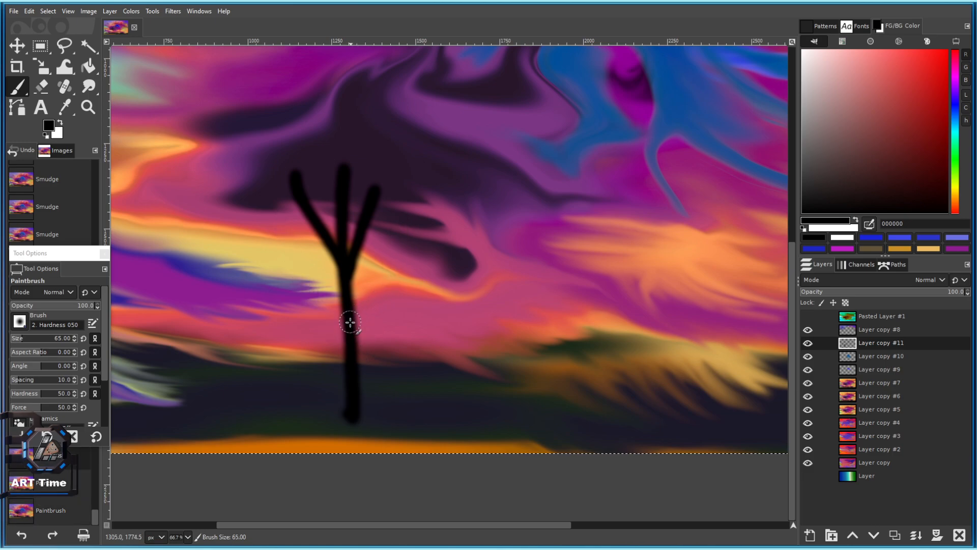
Paint two shorter lower branches with the brush reduced to 62 and add a black foot at the trunk's base.
drag(352, 326, 386, 252)
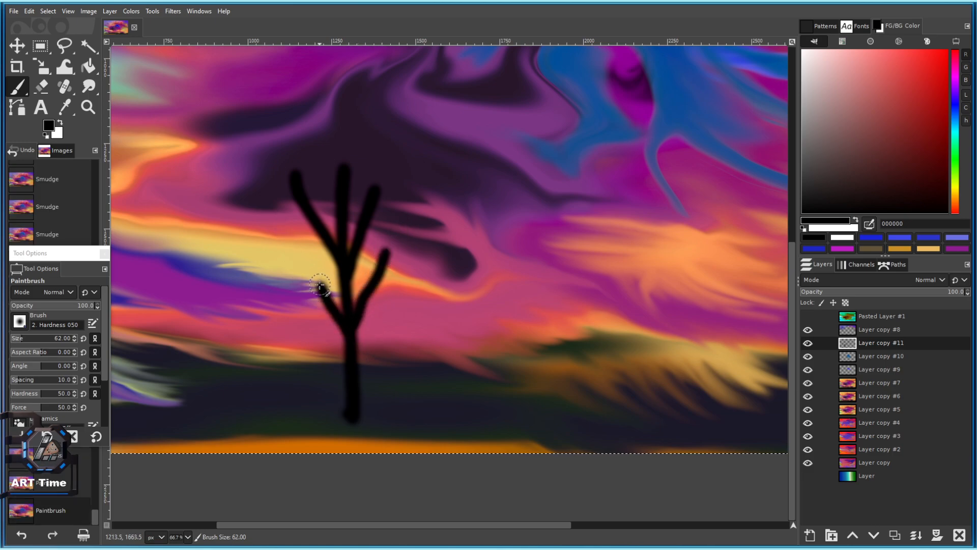
scroll(386, 339, up, 1)
mouse_move(397, 430)
mouse_down()
mouse_move(405, 432)
mouse_move(397, 427)
mouse_up()
scroll(396, 428, down, 3)
scroll(400, 409, up, 1)
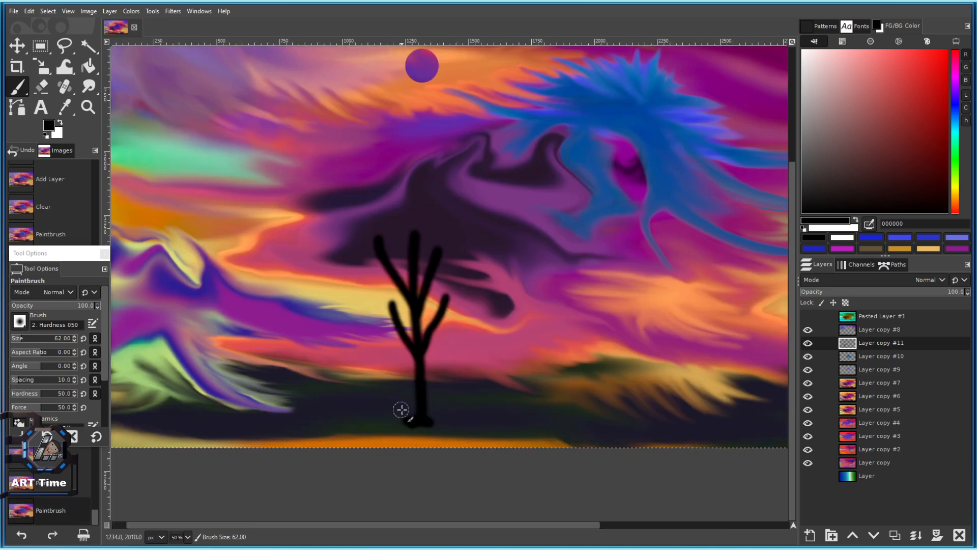
Set the Paintbrush to size 255 and aspect ratio 6.00 and try flat black ground strokes around the trunk's base.
key(s)
scroll(418, 445, up, 2)
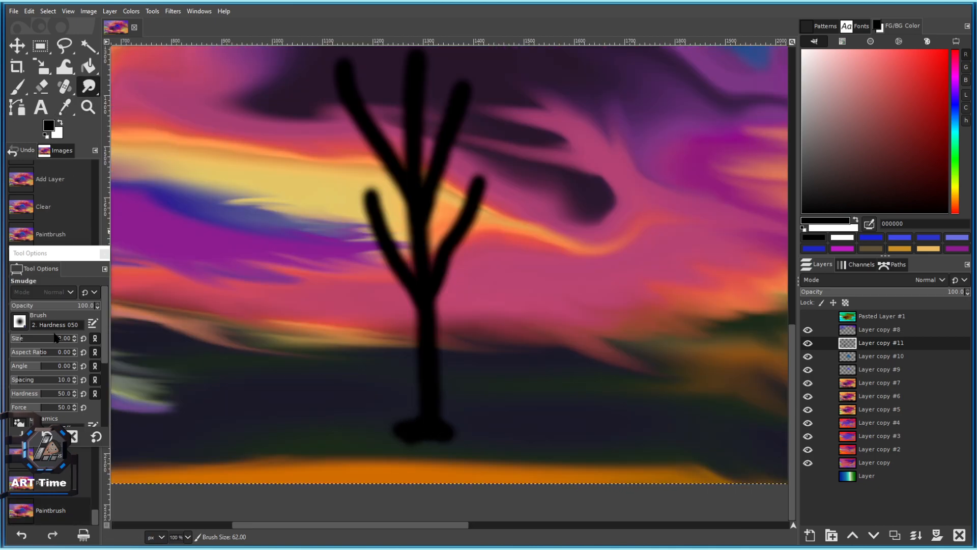
click(17, 86)
click(36, 338)
drag(424, 442, 298, 433)
mouse_move(407, 442)
mouse_down()
mouse_move(490, 444)
mouse_move(462, 442)
mouse_up()
key(ctrl+z)
key(ctrl+z)
key(ctrl+z)
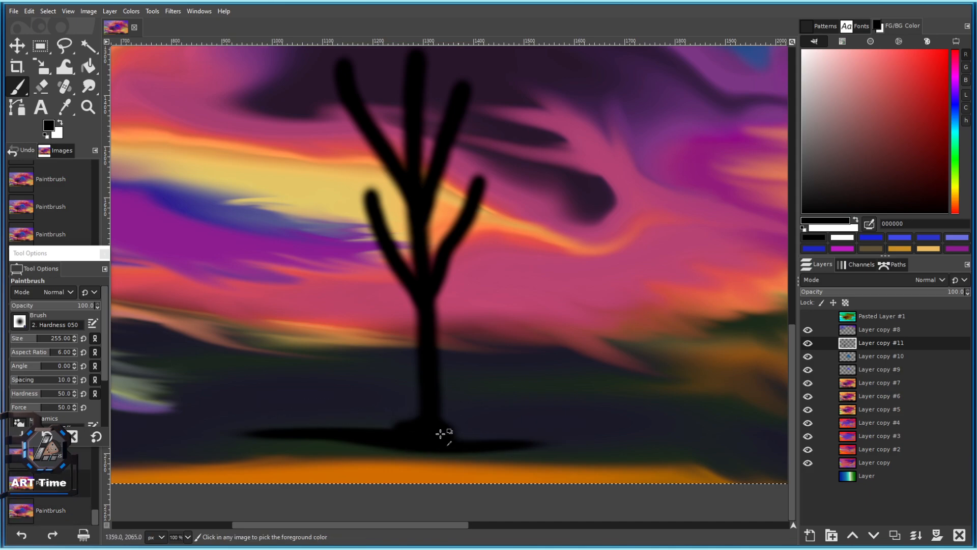
Paint a soft flat black shadow under the trunk's base, enlarging the brush to 555 and then 1201.
click(51, 338)
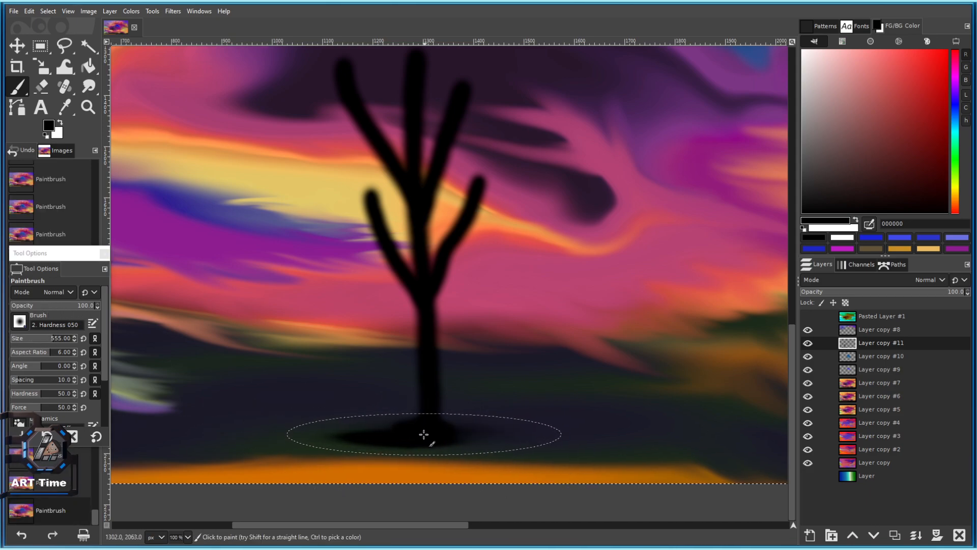
scroll(527, 513, down, 5)
scroll(527, 513, up, 4)
key(bracketright)
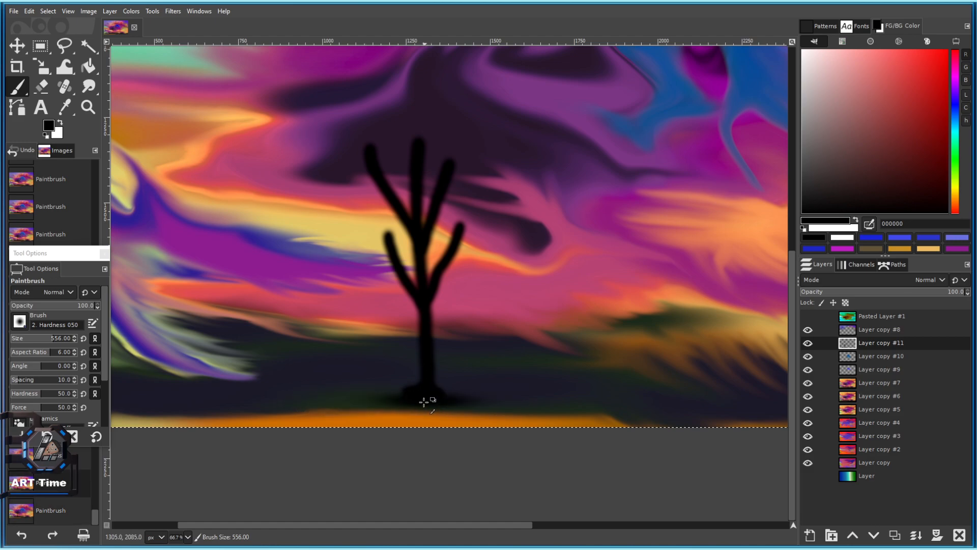
click(49, 342)
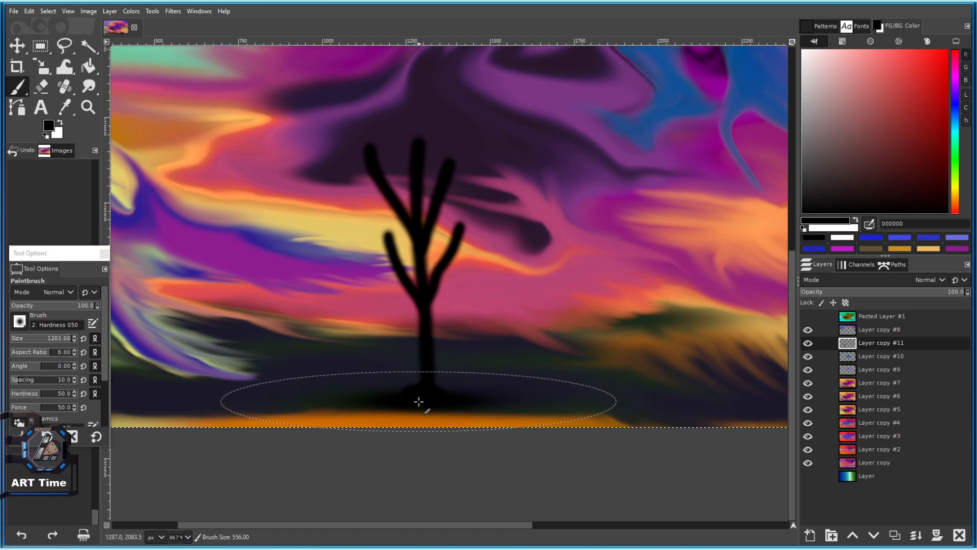
scroll(449, 500, down, 3)
scroll(458, 416, up, 3)
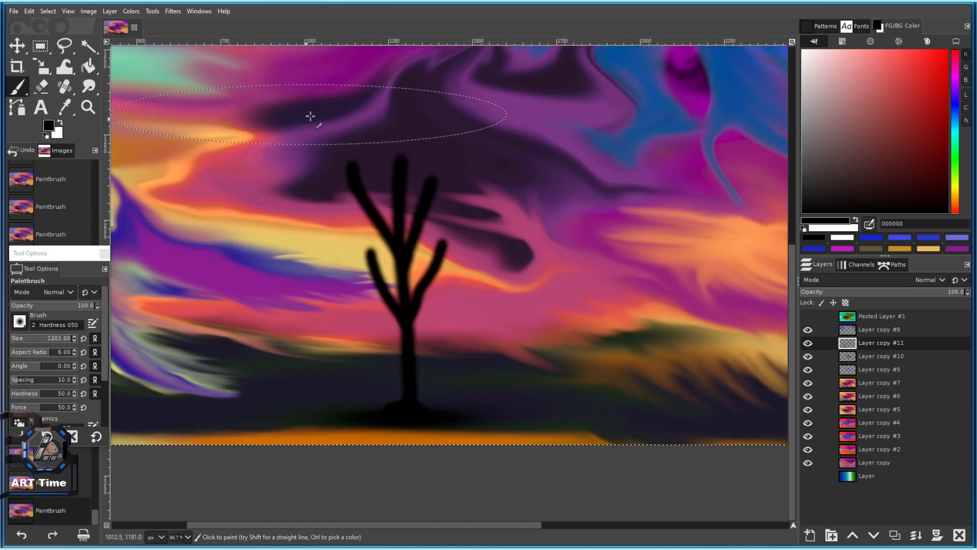
Reset the Smudge tool's options, reduce its brush size to 37 and smudge the upper-left branch's tip upward.
click(89, 87)
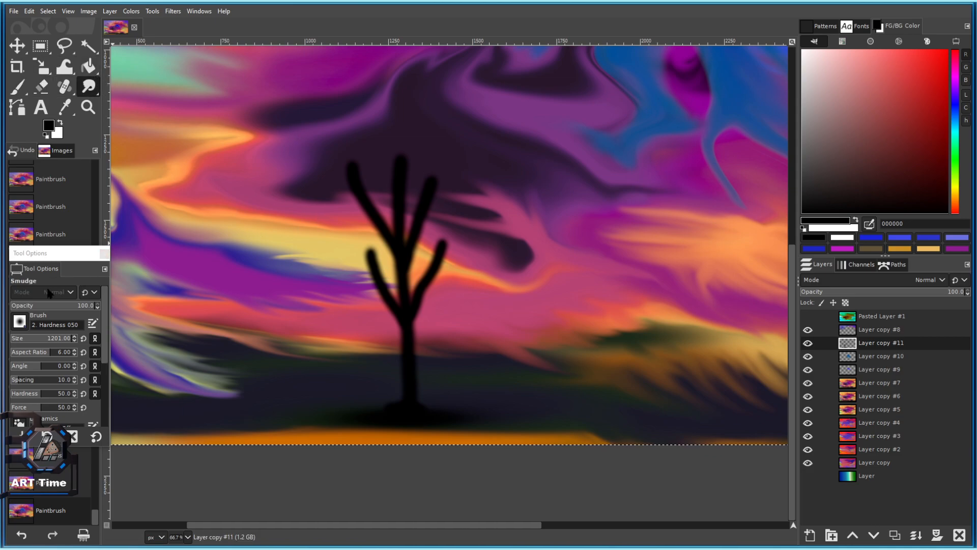
click(37, 338)
scroll(298, 264, up, 3)
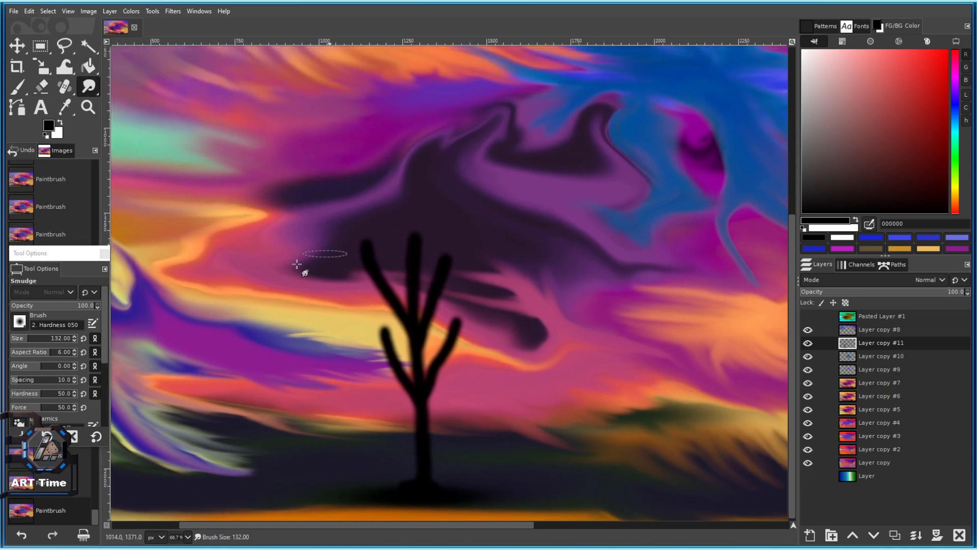
click(33, 342)
click(95, 438)
scroll(380, 244, up, 3)
key(bracketleft)
key(bracketleft)
key(bracketleft)
key(bracketleft)
key(bracketleft)
key(bracketleft)
key(bracketleft)
key(bracketleft)
key(bracketleft)
key(bracketleft)
key(bracketleft)
key(bracketleft)
key(bracketleft)
key(bracketleft)
key(bracketleft)
key(bracketleft)
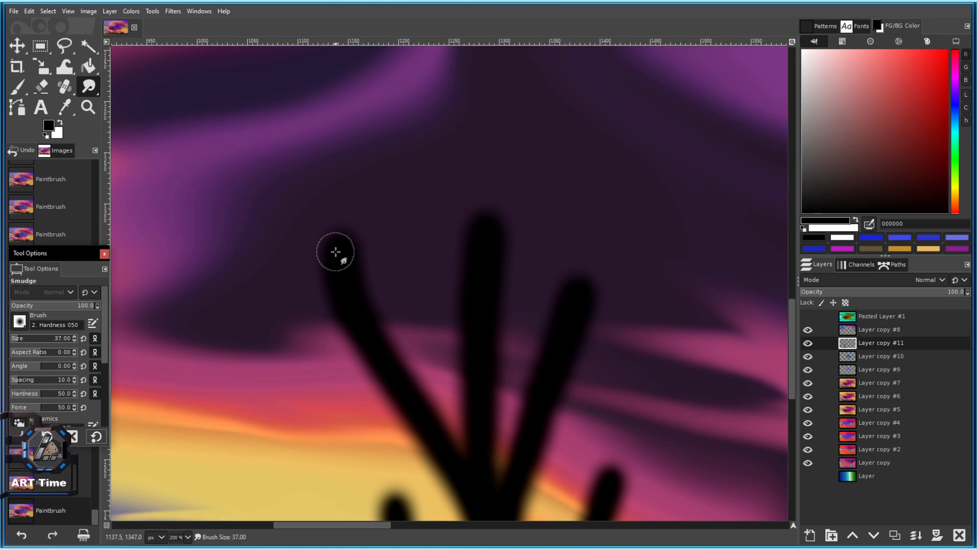
drag(340, 259, 340, 123)
Reduce the Smudge brush size to 19 and pull the middle branch's tip upward into thin points.
key(bracketleft)
key(bracketleft)
key(bracketleft)
key(bracketleft)
key(bracketleft)
key(bracketleft)
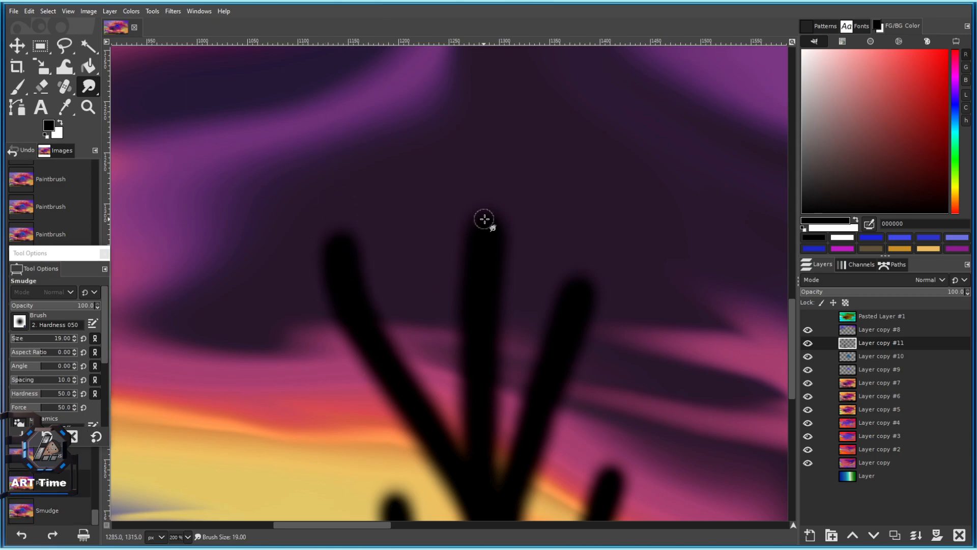
drag(483, 218, 480, 158)
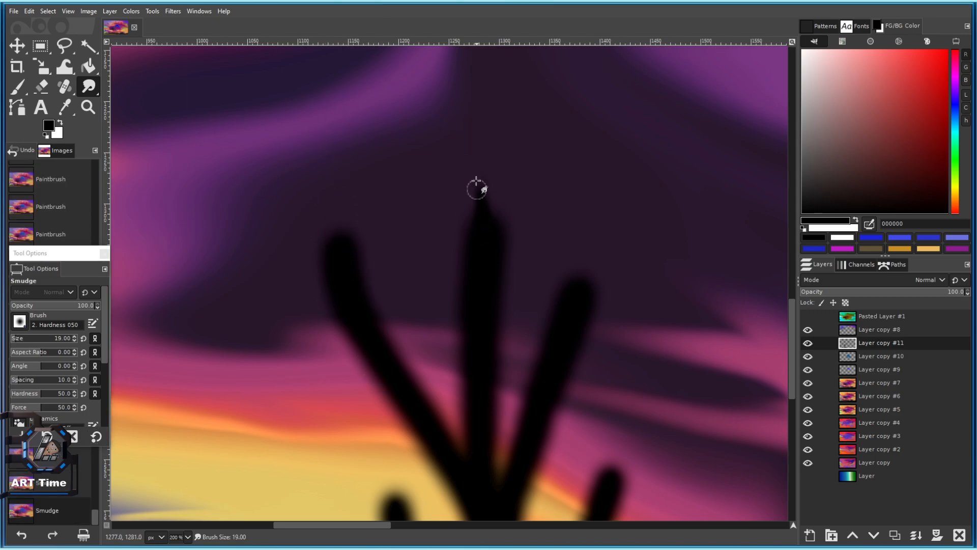
Smudge the upper-left branch's tip outward into several thin spikes at brush size 21, then 13.
key(bracketright)
key(bracketright)
mouse_move(334, 253)
mouse_down()
mouse_move(344, 204)
mouse_move(329, 178)
mouse_up()
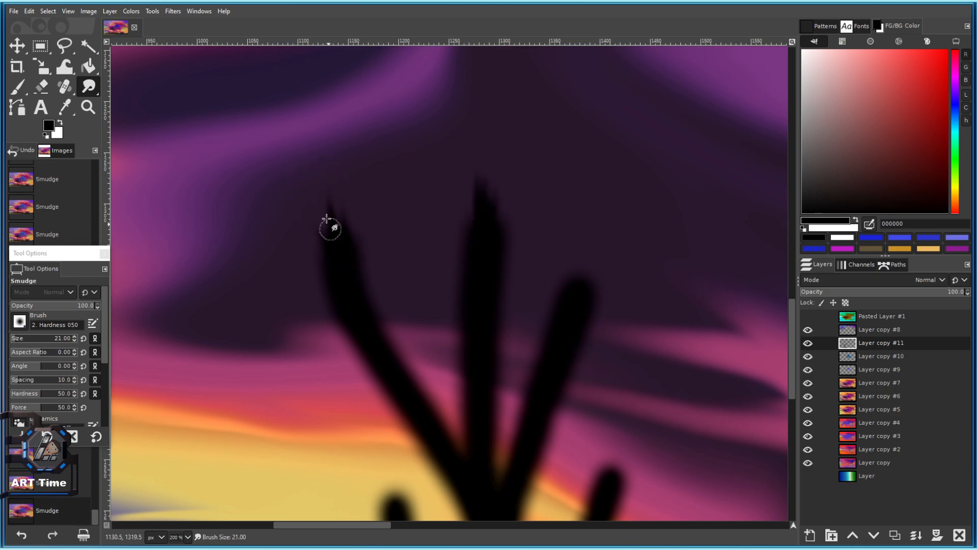
key(3)
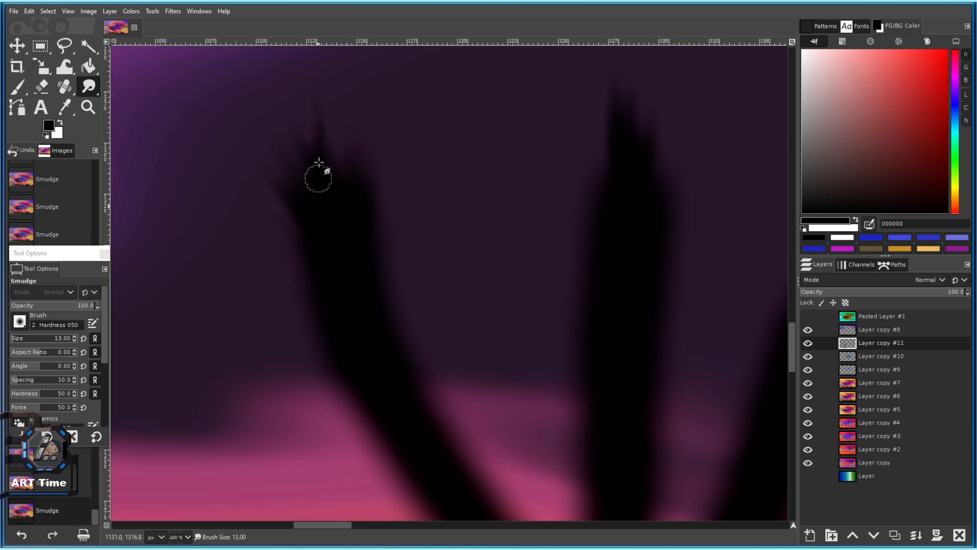
key(bracketright)
drag(362, 265, 400, 162)
drag(314, 289, 267, 196)
Smudge the middle branch's tip into a fan of thin upward spikes at brush size 16.
scroll(350, 298, down, 4)
scroll(415, 280, up, 3)
click(407, 247)
key(bracketright)
key(bracketright)
drag(427, 294, 461, 165)
drag(437, 249, 476, 173)
drag(425, 244, 440, 147)
mouse_move(444, 229)
mouse_down()
mouse_move(465, 161)
mouse_move(455, 147)
mouse_up()
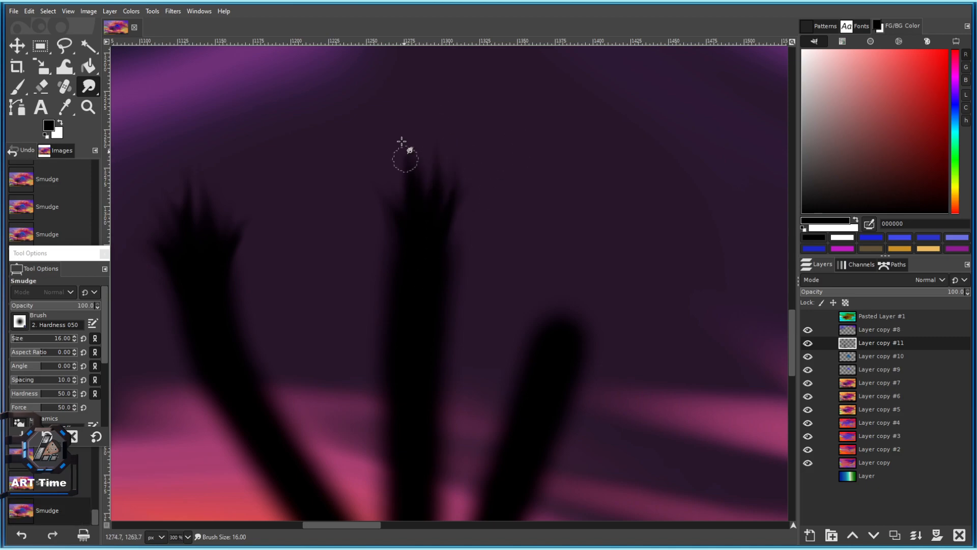
Smudge downward along the middle branch below its spiky tip.
scroll(404, 286, down, 1)
scroll(417, 276, up, 1)
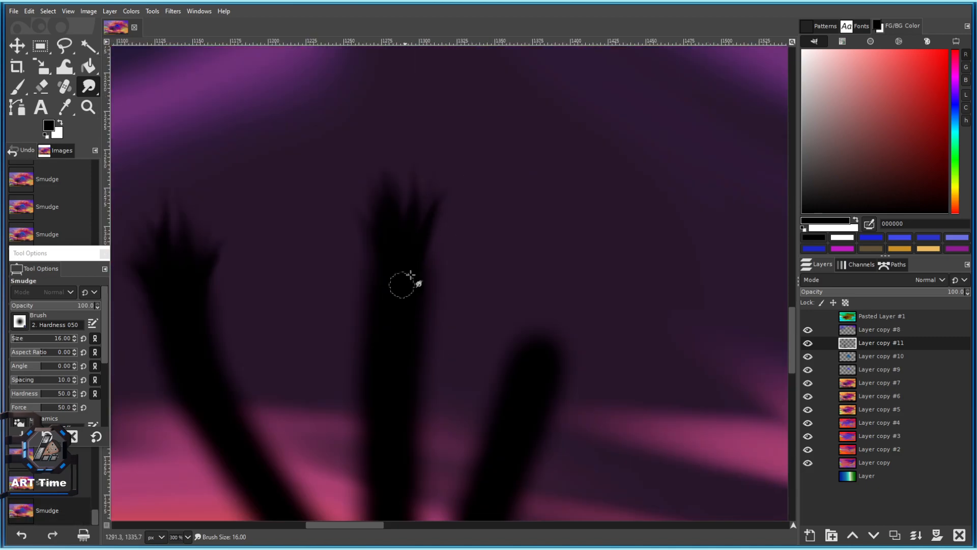
scroll(424, 255, down, 4)
scroll(433, 349, up, 3)
drag(372, 201, 399, 341)
key(bracketright)
Trim the middle branch's left edge with straight Eraser strokes at brush size 26.
click(42, 87)
key(bracketright)
key(bracketright)
key(bracketright)
key(bracketright)
click(397, 366)
shift+click(397, 211)
key(ctrl+z)
click(402, 205)
shift+click(399, 358)
key(ctrl+z)
Try to trim the middle branch's right edge with a straight Eraser stroke at brush size 26.
click(447, 214)
shift+click(442, 365)
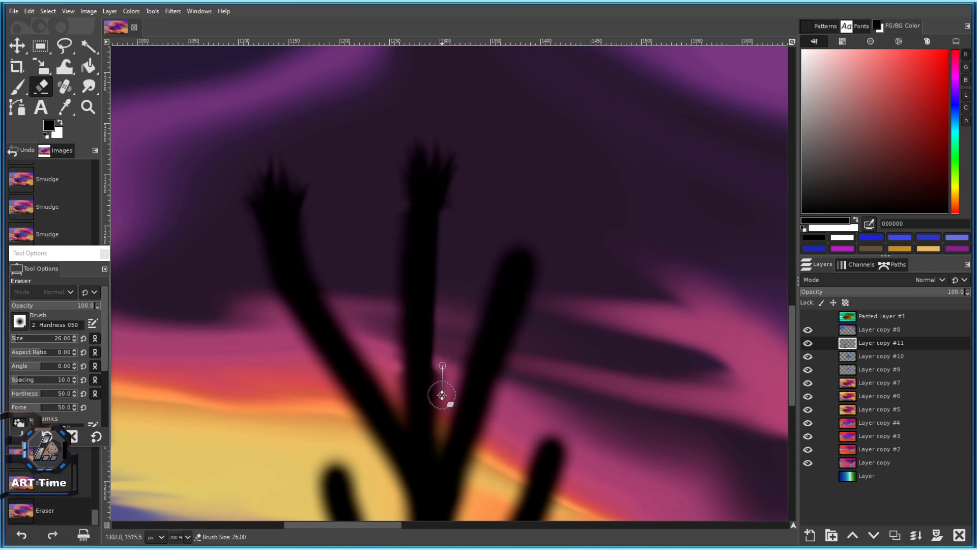
key(ctrl+z)
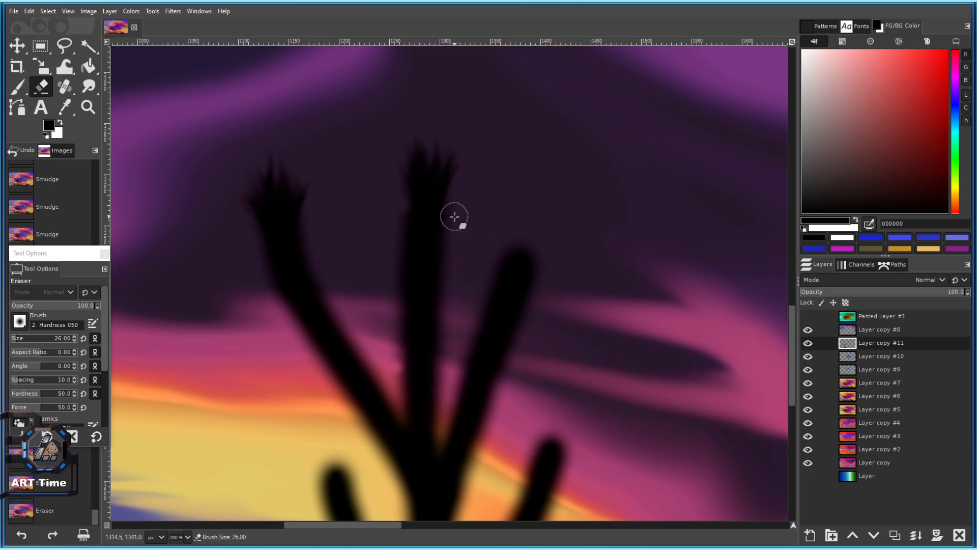
Trim the middle branch's right and left edges down toward the fork with straight Eraser strokes at brush size 26.
click(448, 219)
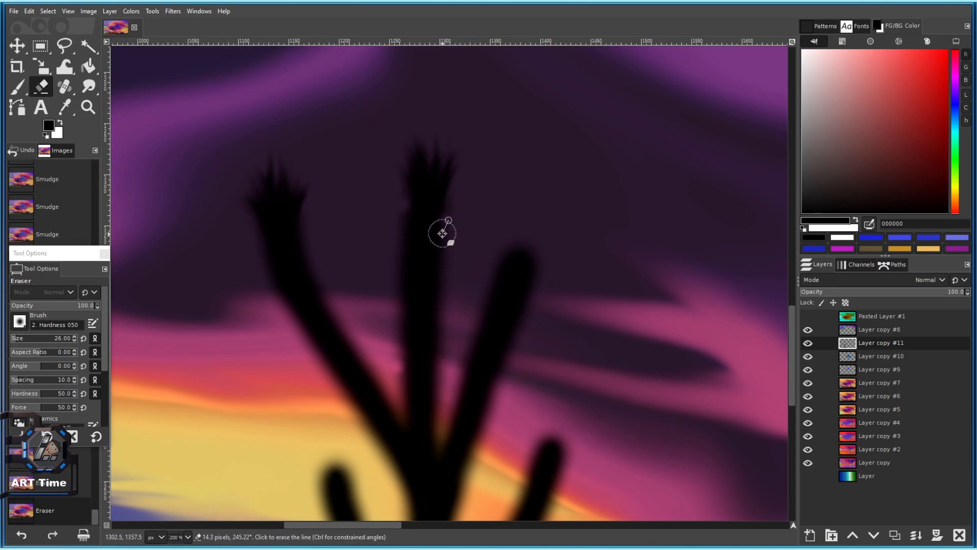
shift+click(441, 281)
shift+click(442, 366)
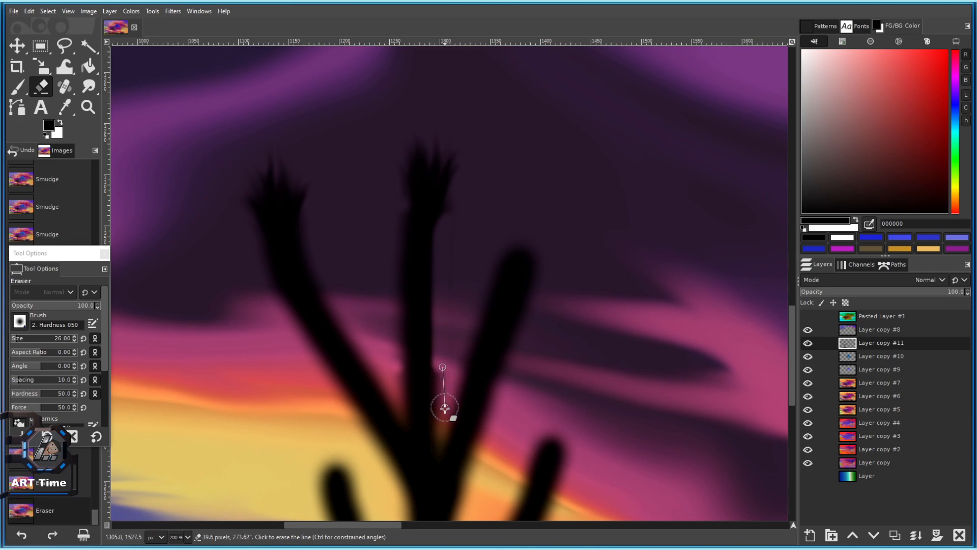
shift+click(441, 422)
click(398, 219)
shift+click(396, 389)
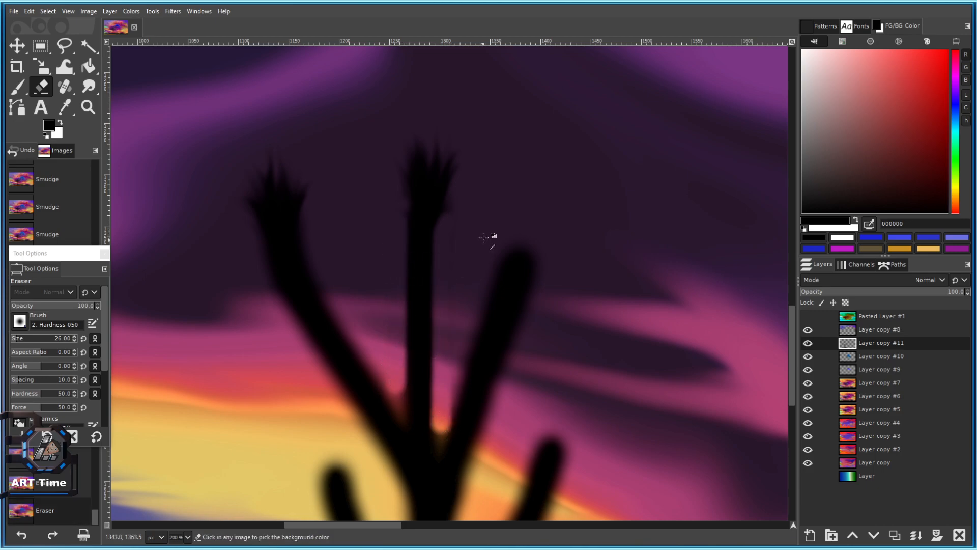
Slim the middle branch's left edge down into the fork with straight Eraser strokes at brush size 17.
key(bracketleft)
key(bracketleft)
key(bracketleft)
key(bracketleft)
key(bracketleft)
key(bracketleft)
key(bracketleft)
key(bracketleft)
key(bracketleft)
click(446, 397)
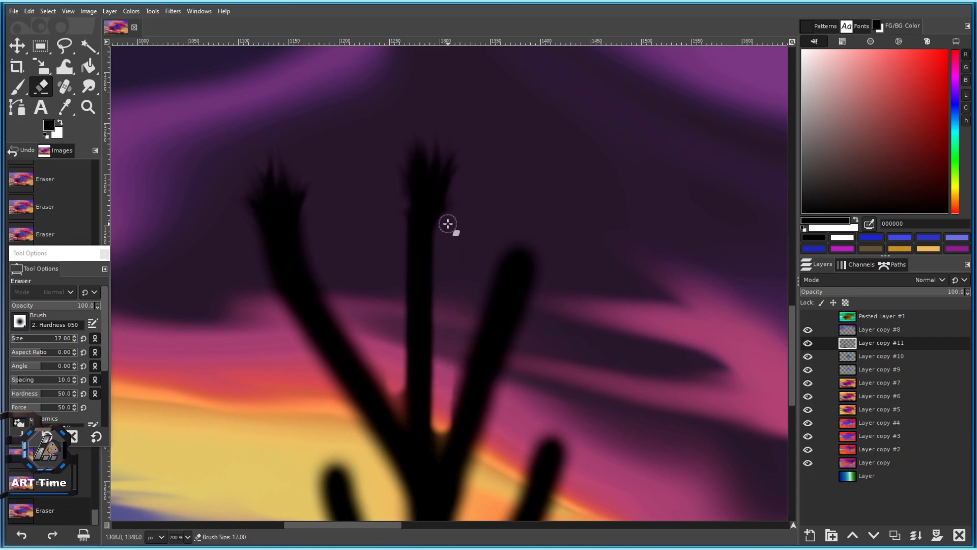
ctrl+scroll(452, 242, up, 1)
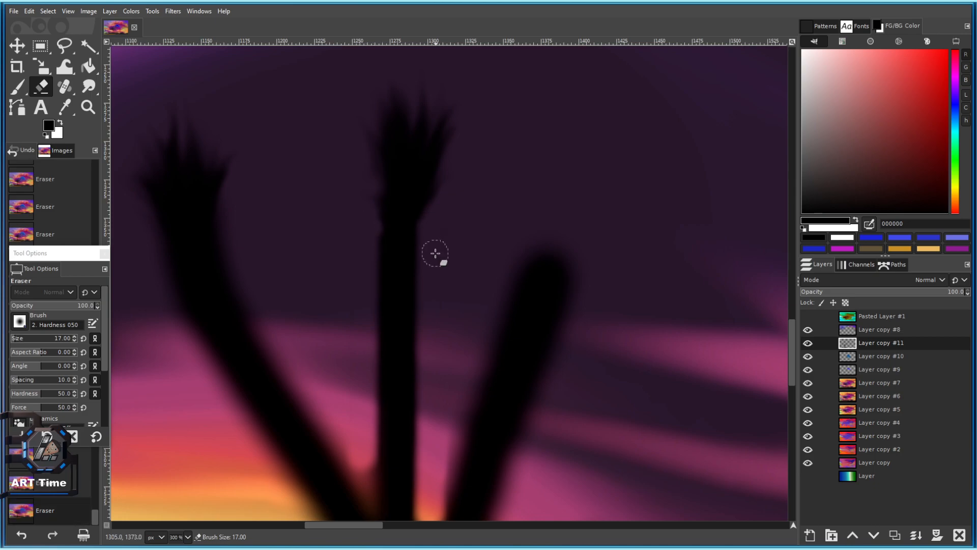
scroll(415, 232, down, 3)
click(375, 150)
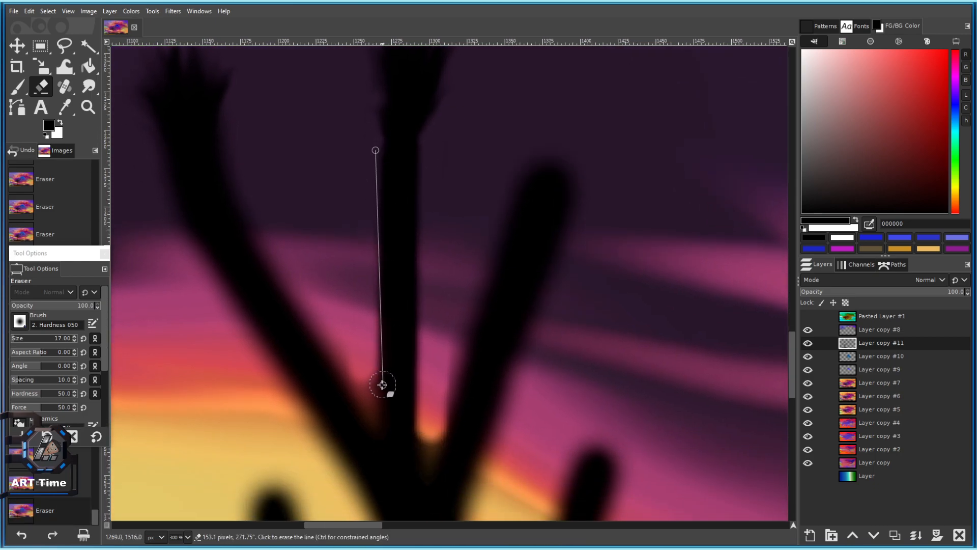
shift+click(377, 419)
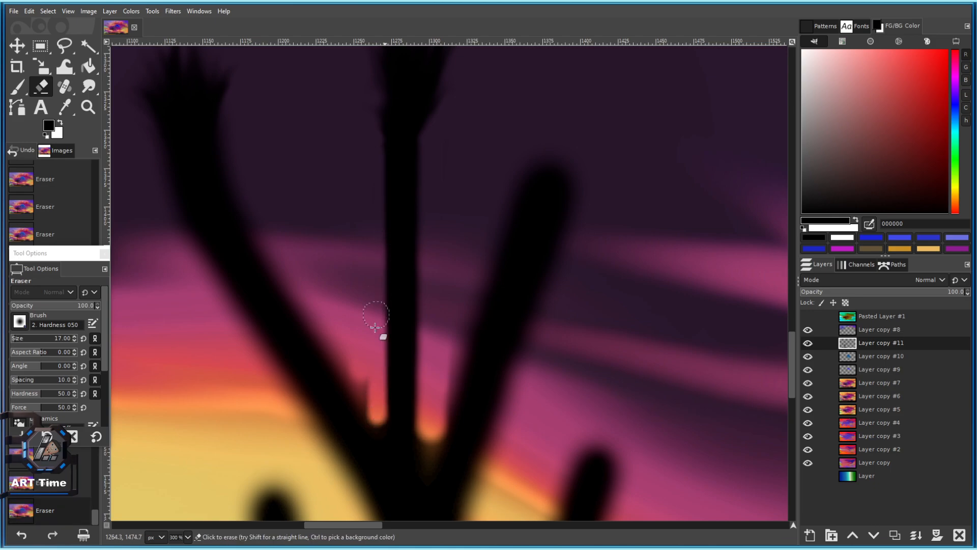
shift+click(375, 152)
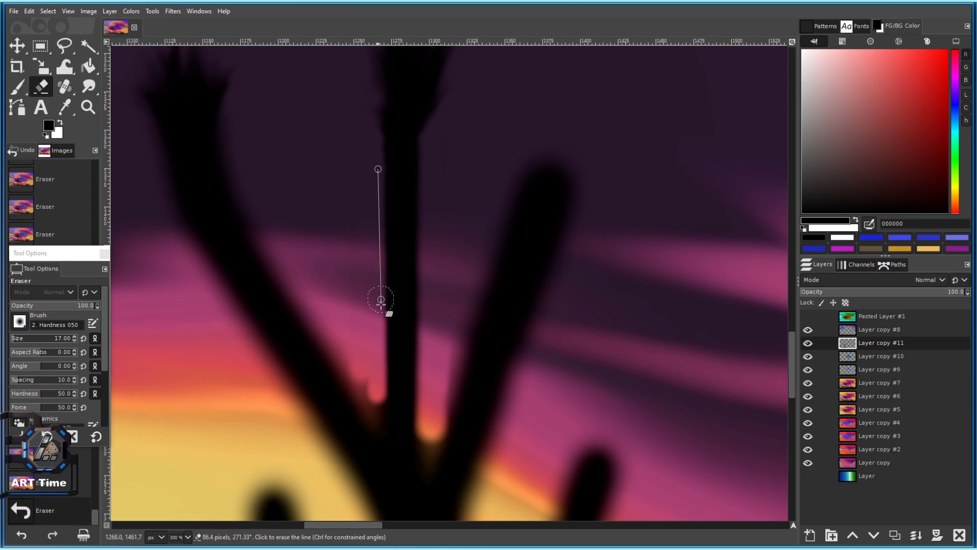
shift+click(378, 414)
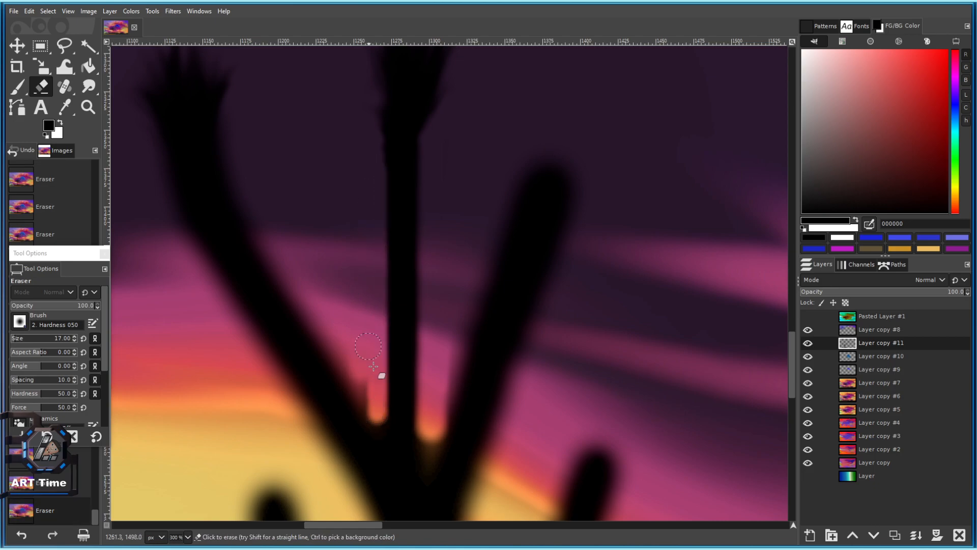
Try to trim the left branch's inner edge with straight Eraser strokes at brush size 17.
shift+click(232, 201)
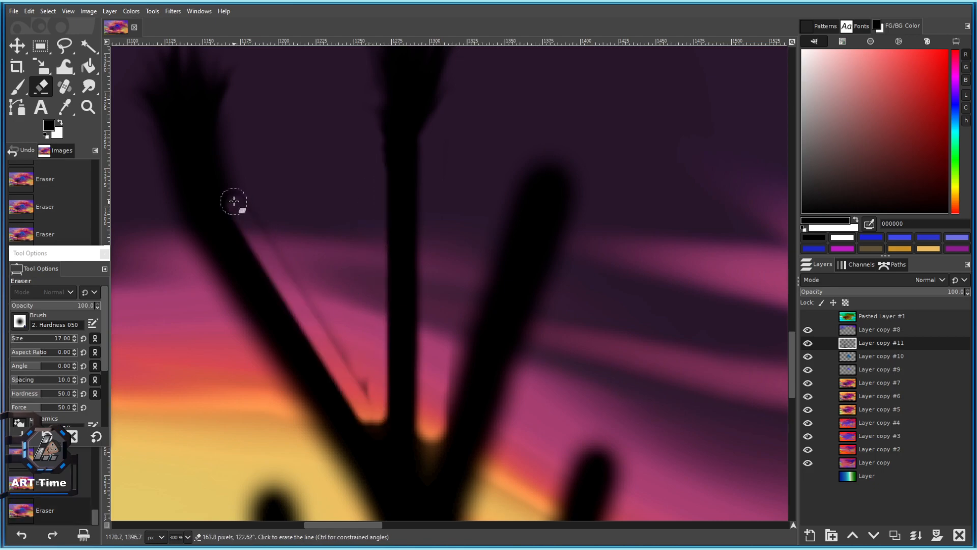
drag(284, 239, 388, 284)
key(ctrl+z)
shift+click(346, 226)
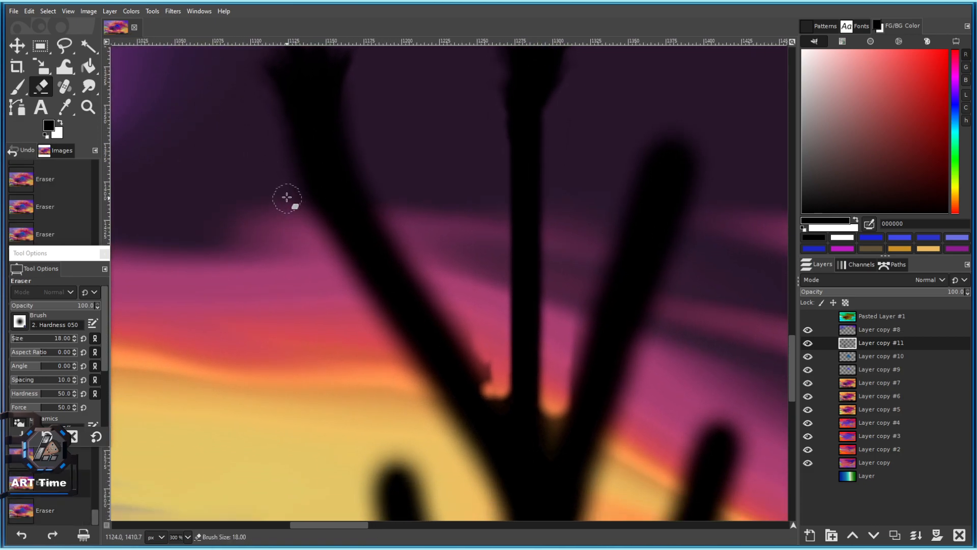
key(ctrl+z)
Trim the left branch's outer edge with a straight Eraser stroke at brush size 36.
key(bracketright)
key(bracketright)
key(bracketright)
key(bracketright)
key(bracketright)
key(bracketright)
key(bracketright)
key(bracketright)
key(bracketright)
key(bracketright)
key(bracketright)
key(bracketright)
key(bracketright)
key(bracketright)
key(bracketright)
key(bracketright)
key(bracketright)
key(bracketright)
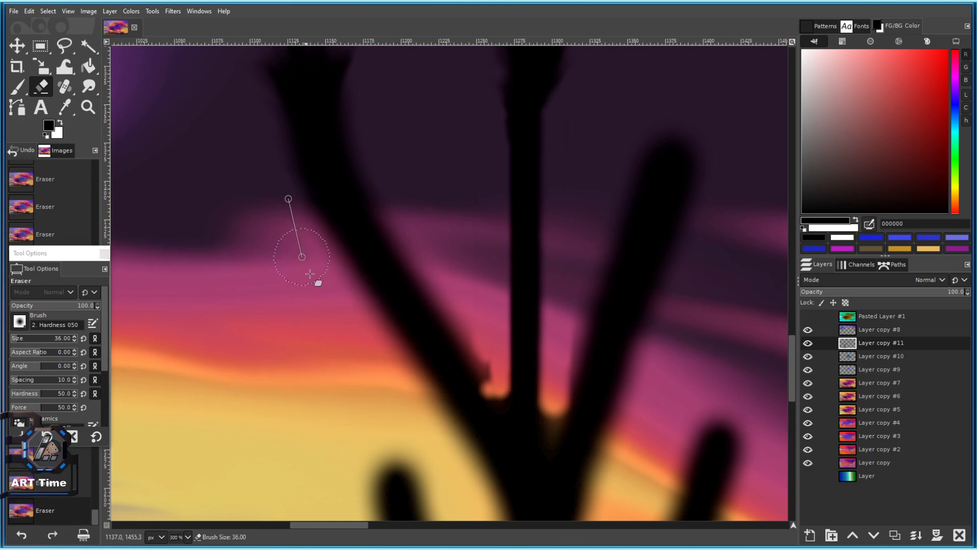
shift+click(436, 430)
key(space)
Trim the trunk's left edge and the lower-left branch's outer edge with straight Eraser strokes at brush size 32.
key(bracketleft)
key(bracketleft)
key(bracketleft)
key(bracketleft)
key(space)
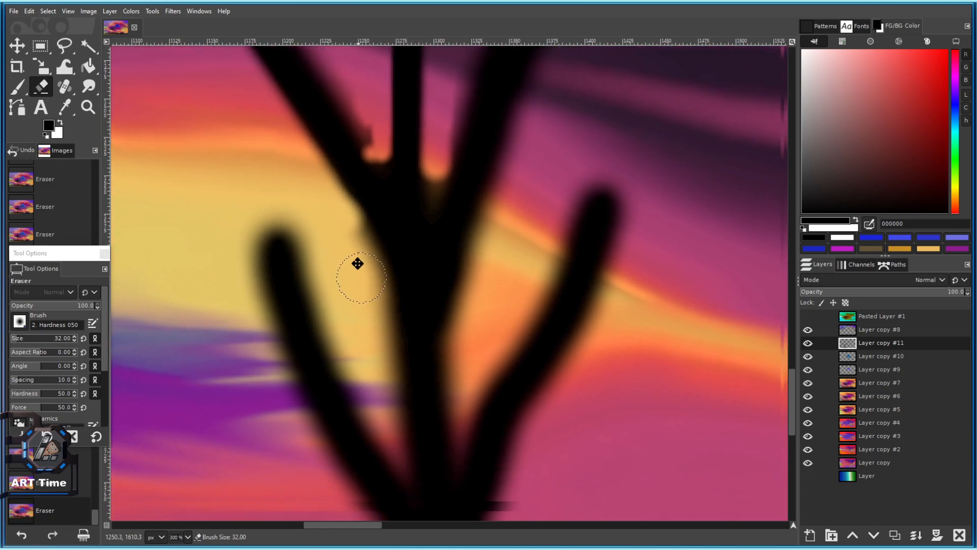
shift+click(375, 351)
key(space)
mouse_move(193, 105)
mouse_down()
mouse_move(188, 86)
mouse_move(229, 253)
mouse_move(269, 294)
mouse_up()
shift+click(318, 356)
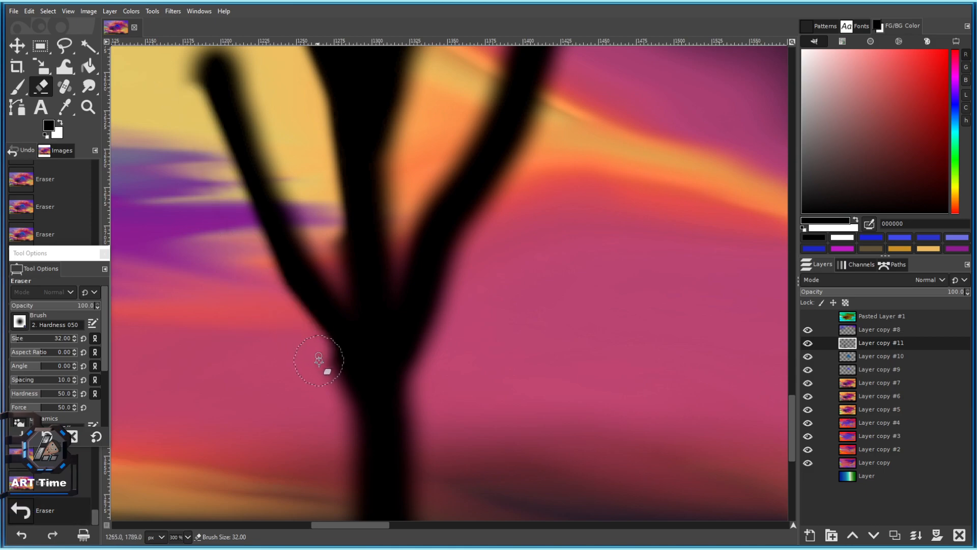
Trim the left branch's inner edge from the fork up to its spiky tip with the Eraser at brush size 26.
scroll(305, 397, down, 4)
key(space)
scroll(377, 240, up, 2)
key(bracketleft)
key(bracketleft)
key(bracketleft)
key(bracketleft)
key(bracketleft)
key(bracketleft)
click(360, 249)
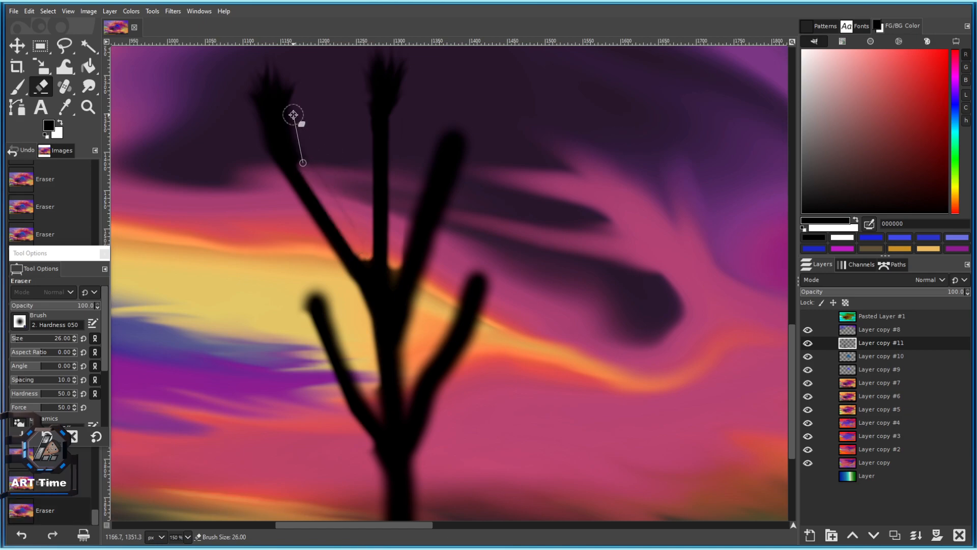
click(286, 85)
drag(292, 86, 321, 140)
Duplicate the tree layer, Layer copy #11, clear the duplicate's contents and switch to the Paintbrush.
scroll(375, 233, down, 4)
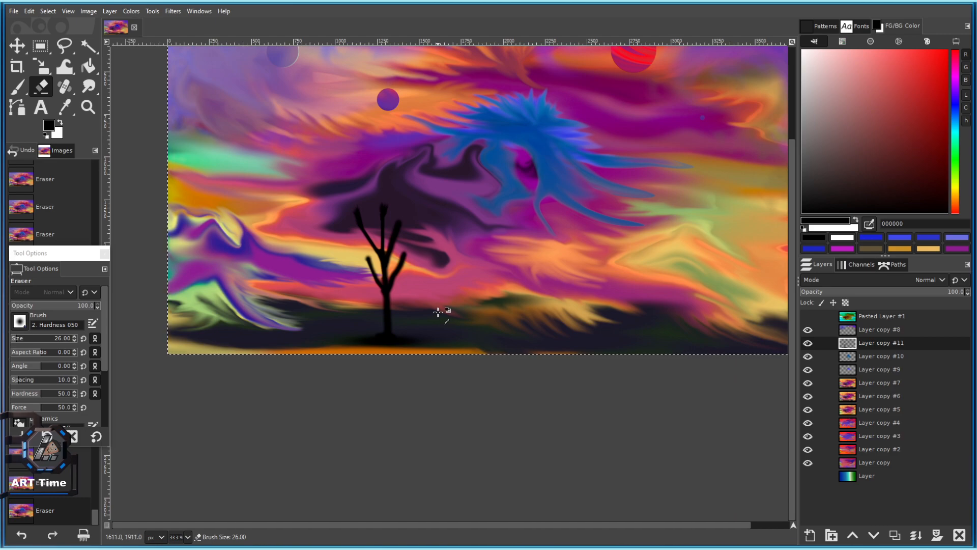
scroll(402, 249, up, 1)
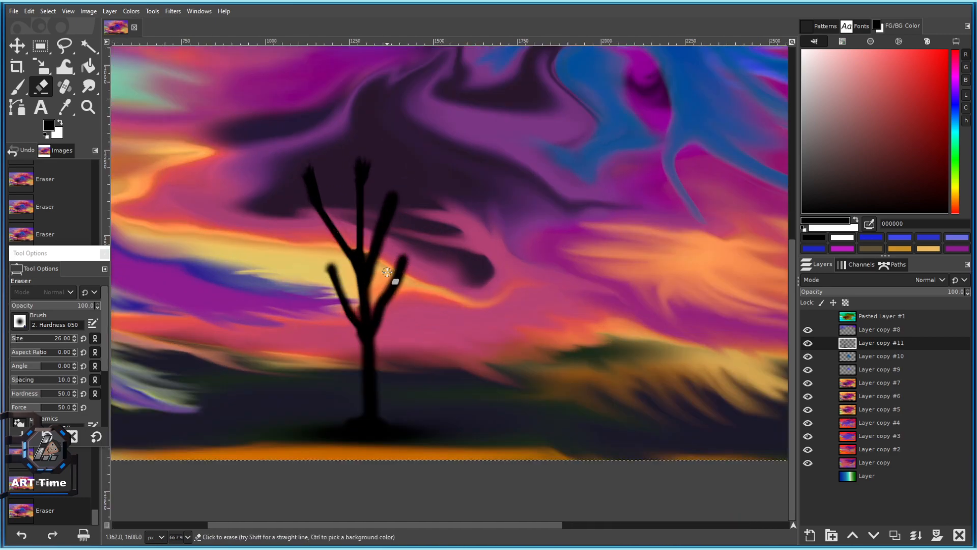
scroll(395, 280, up, 4)
scroll(316, 277, up, 2)
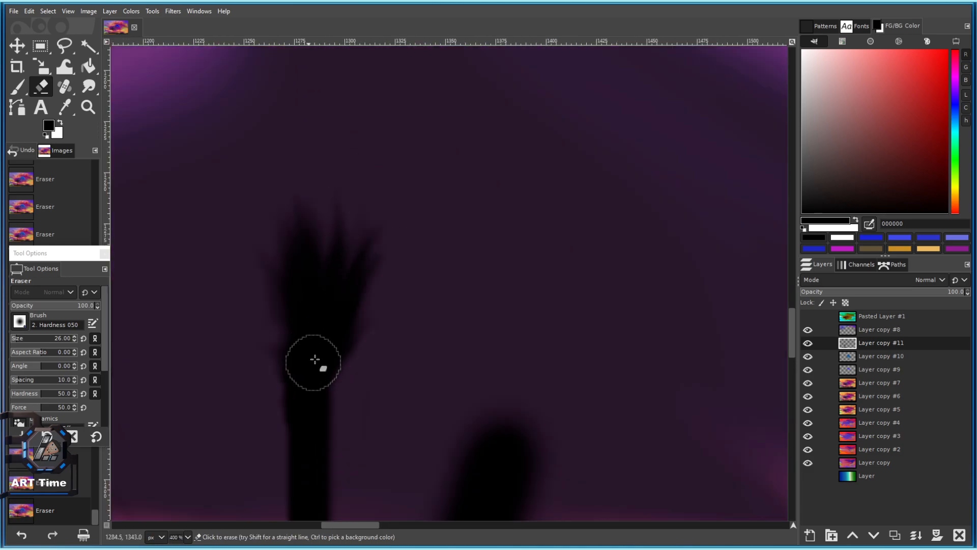
drag(310, 371, 340, 291)
click(18, 87)
click(894, 534)
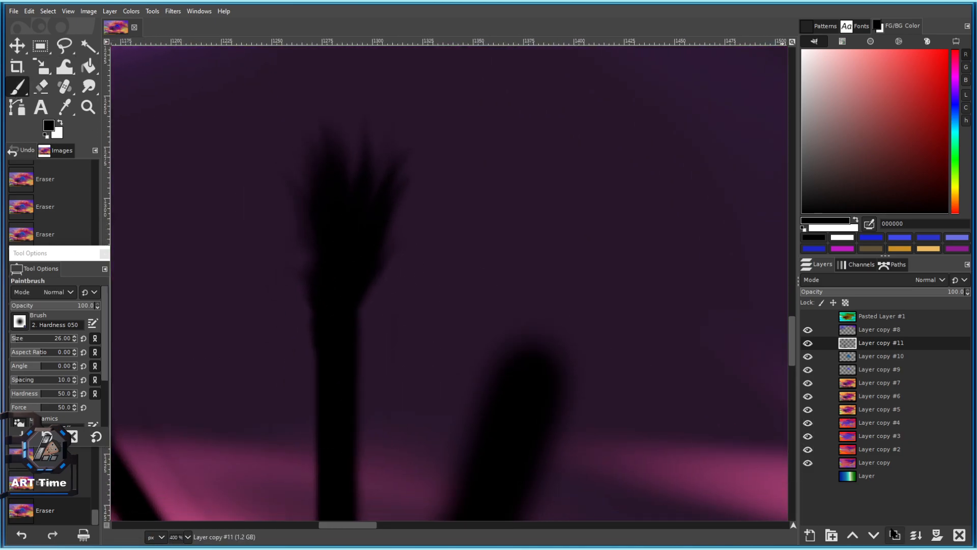
key(Delete)
Switch the foreground colour to white and try a dab on the middle branch's tip at brush size 13.
key(bracketleft)
key(bracketleft)
key(bracketleft)
key(bracketleft)
key(bracketleft)
key(bracketleft)
key(bracketleft)
key(bracketleft)
key(bracketleft)
key(bracketleft)
key(bracketleft)
key(bracketleft)
key(bracketleft)
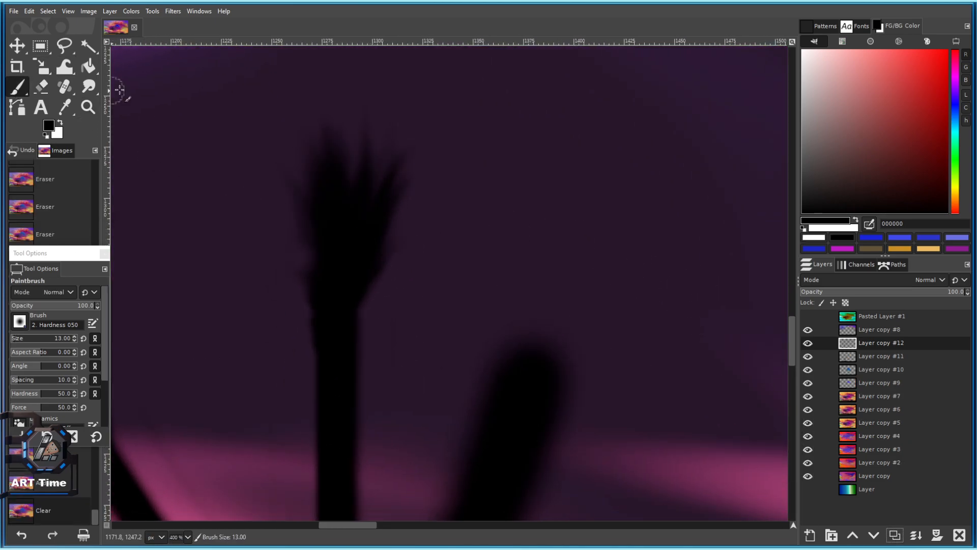
key(x)
click(368, 233)
scroll(428, 375, down, 5)
scroll(399, 301, up, 9)
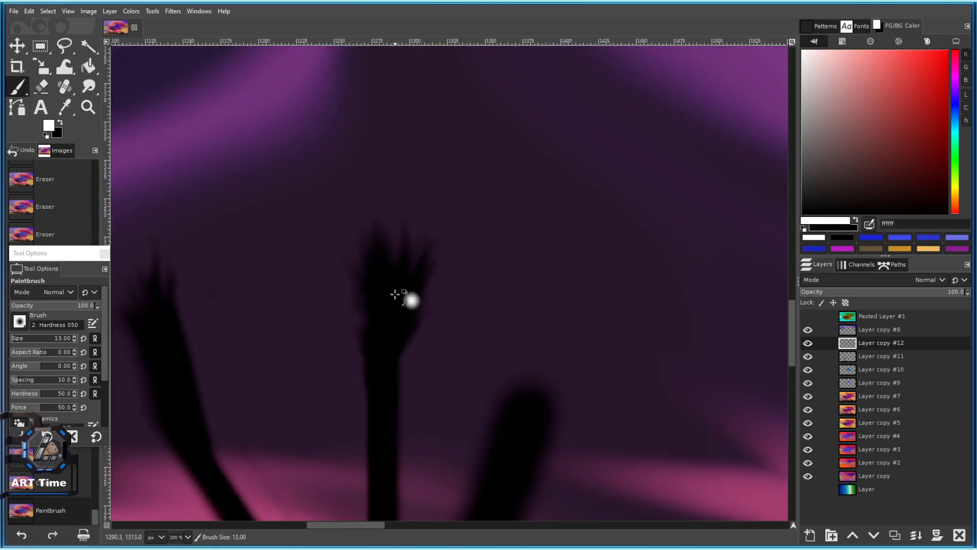
key(ctrl+z)
Try a white Paintbrush dab on the middle branch's tip at brush size 4.
key(bracketleft)
key(bracketleft)
key(bracketleft)
key(bracketleft)
key(bracketleft)
key(bracketleft)
key(bracketleft)
key(bracketleft)
key(bracketleft)
click(401, 321)
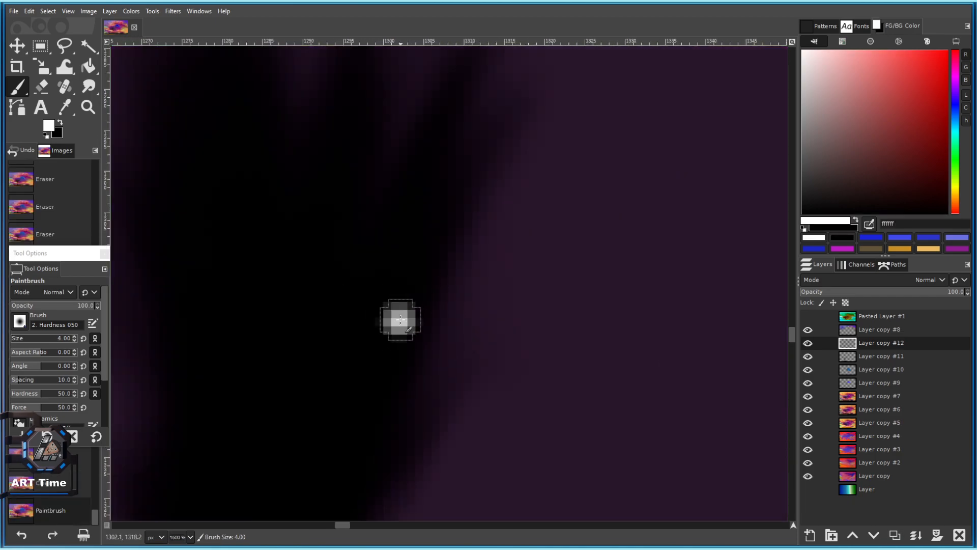
scroll(407, 336, down, 8)
scroll(432, 407, up, 5)
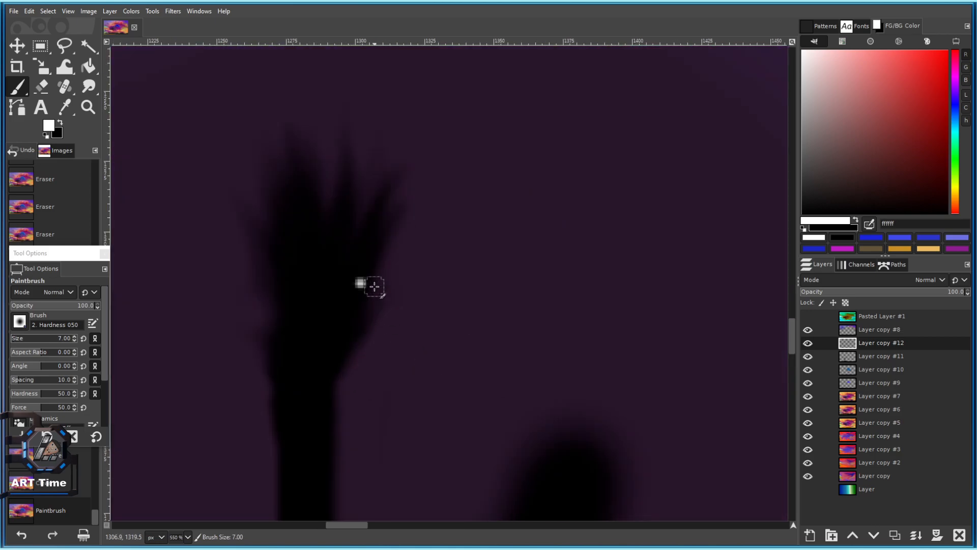
scroll(366, 284, up, 4)
key(ctrl+z)
Paint a white dab on the right side of the middle branch's tip at brush size 8.
key(bracketright)
key(bracketright)
key(bracketright)
key(bracketright)
click(364, 289)
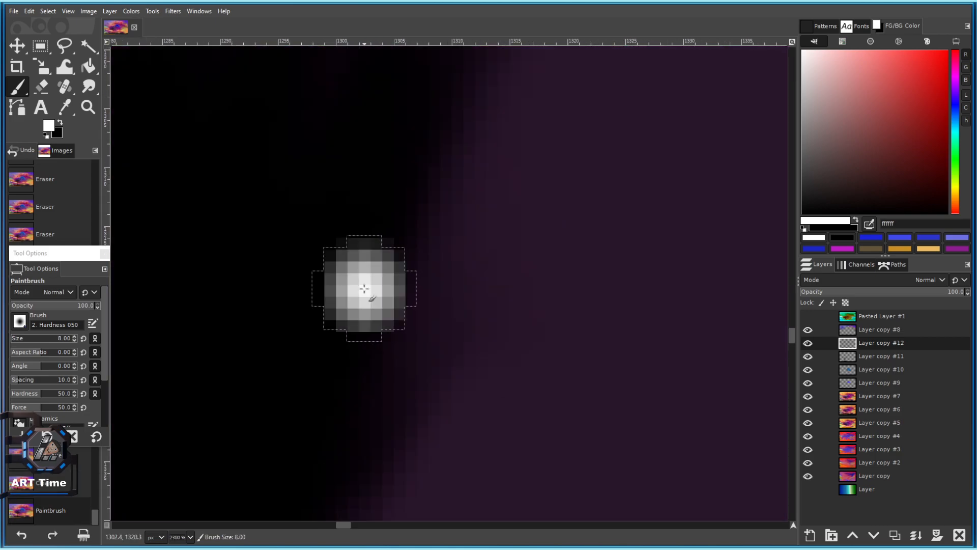
Switch to black and brush over the white dab's left side with a short stroke at brush size 7.
key(x)
key(bracketleft)
key(bracketleft)
key(bracketleft)
key(bracketleft)
key(bracketleft)
key(bracketright)
key(bracketright)
key(bracketright)
key(bracketright)
drag(342, 223, 313, 305)
key(bracketleft)
key(bracketleft)
Make Layer copy #10 the active layer and save the painting.
scroll(324, 360, down, 4)
scroll(324, 367, down, 8)
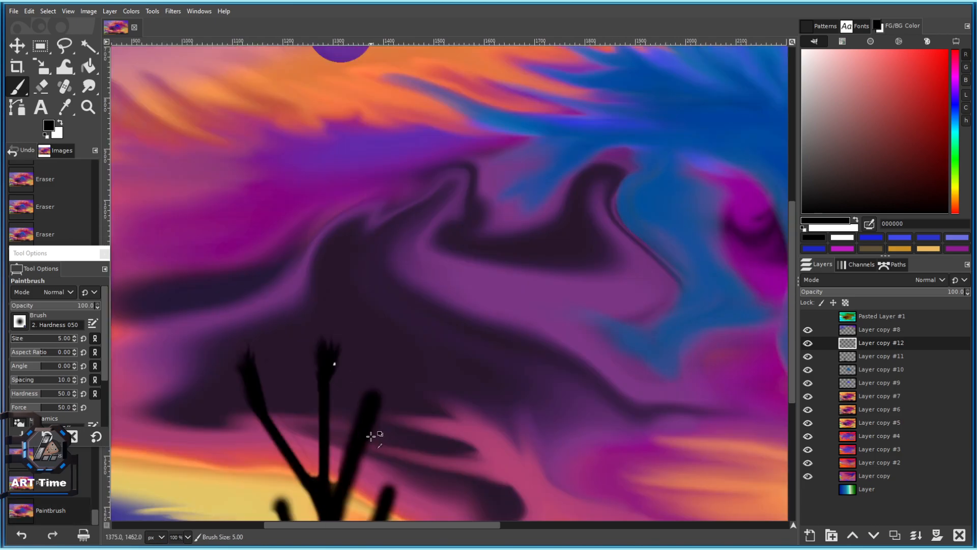
key(bracketleft)
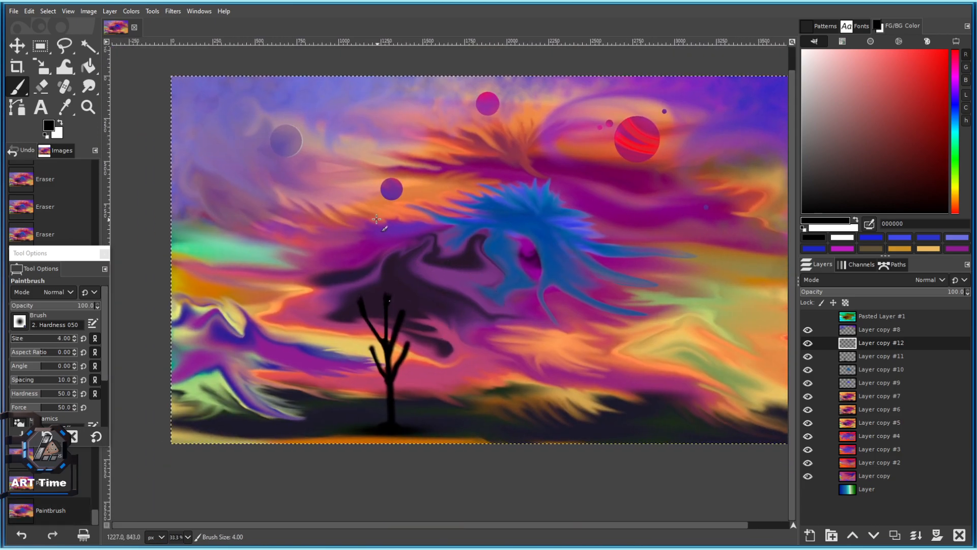
mouse_move(561, 259)
mouse_down()
mouse_move(422, 288)
mouse_move(490, 268)
mouse_up()
key(bracketright)
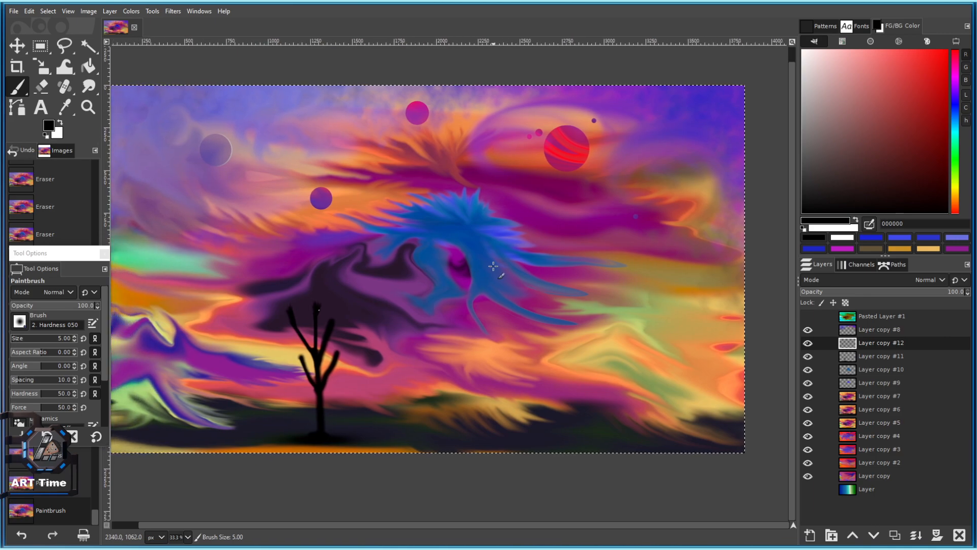
scroll(483, 286, down, 1)
scroll(474, 281, up, 1)
click(823, 370)
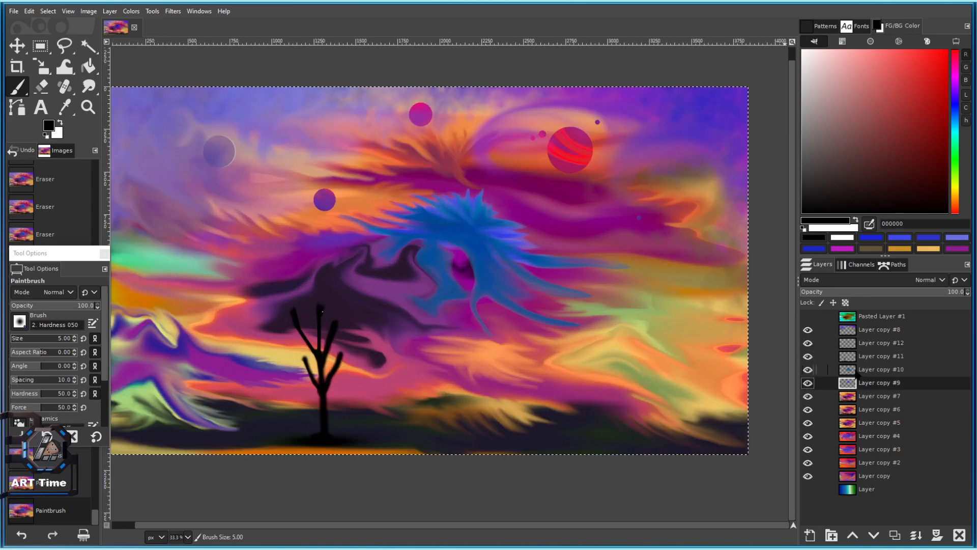
scroll(441, 254, down, 3)
scroll(458, 326, up, 1)
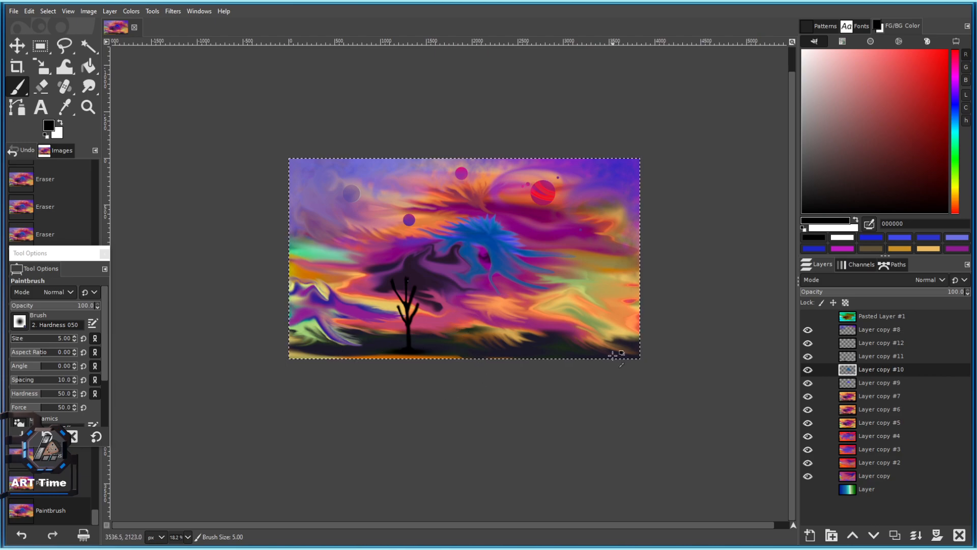
key(ctrl+s)
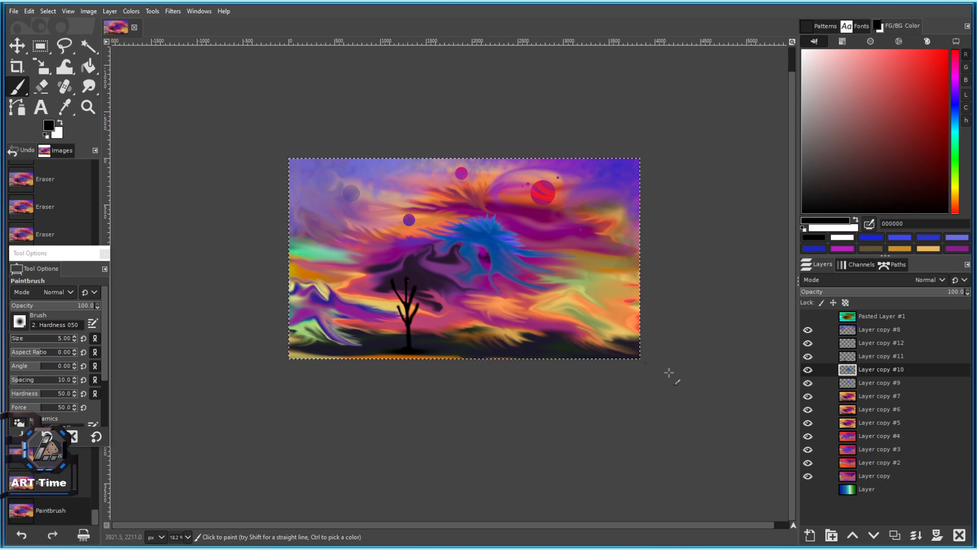
Check the tree against the whole composition and save the painting again to 101.xcf.
scroll(653, 367, up, 3)
scroll(648, 395, down, 3)
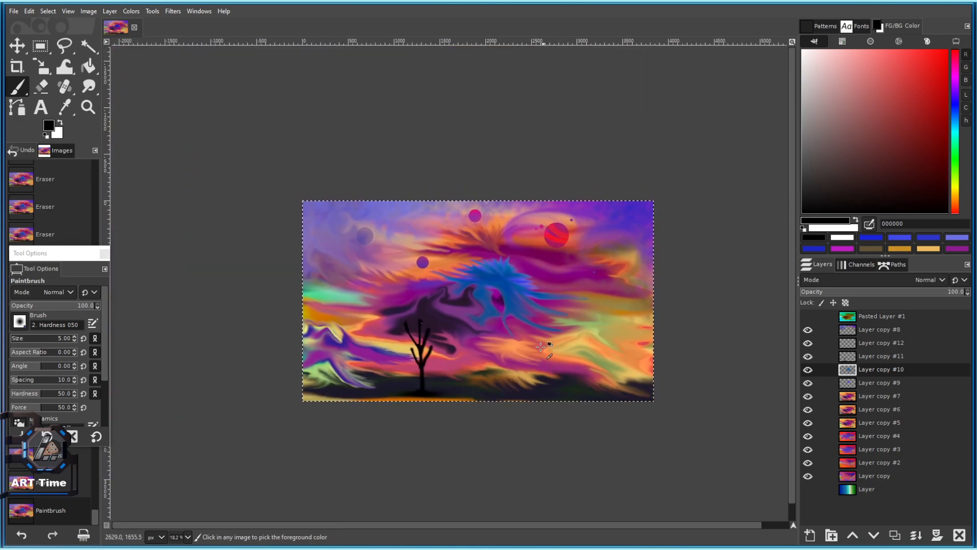
scroll(540, 349, up, 1)
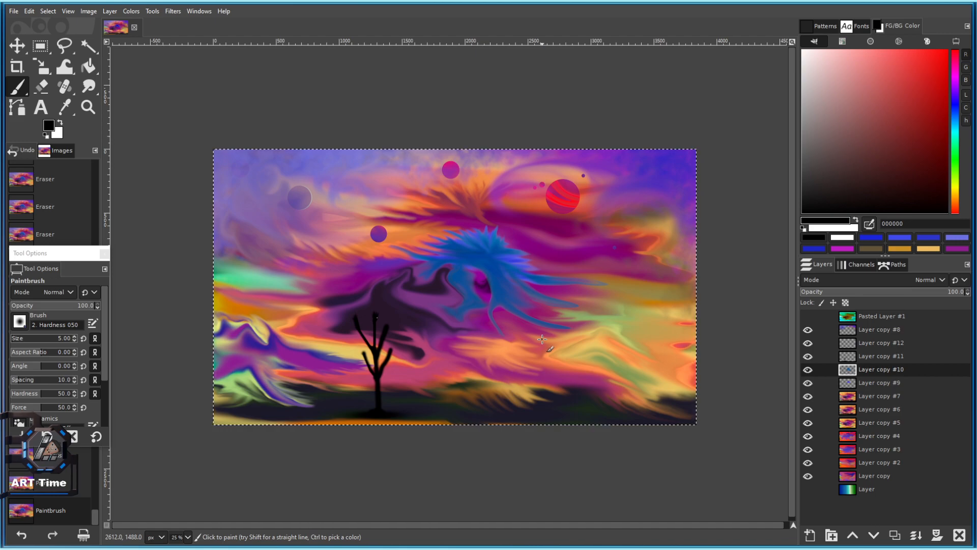
scroll(394, 374, up, 2)
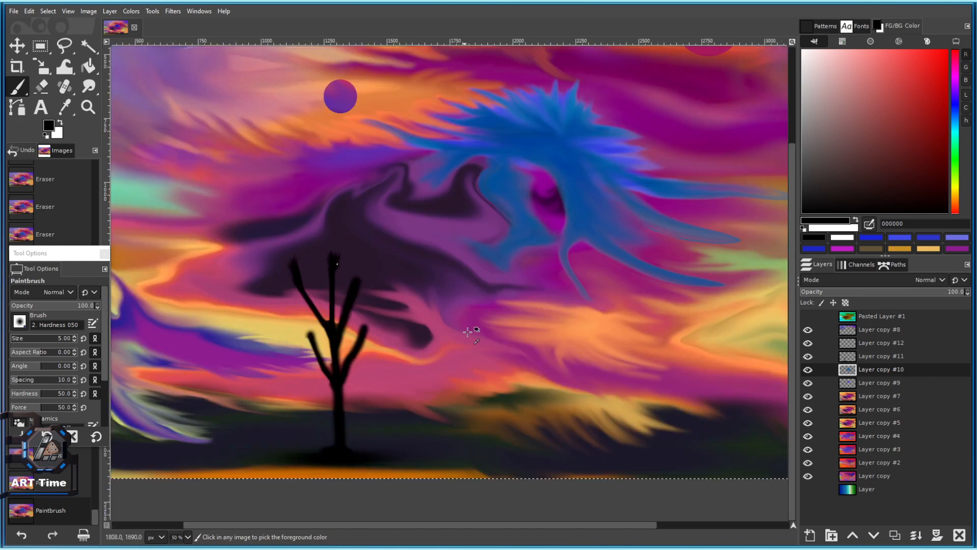
scroll(474, 341, down, 2)
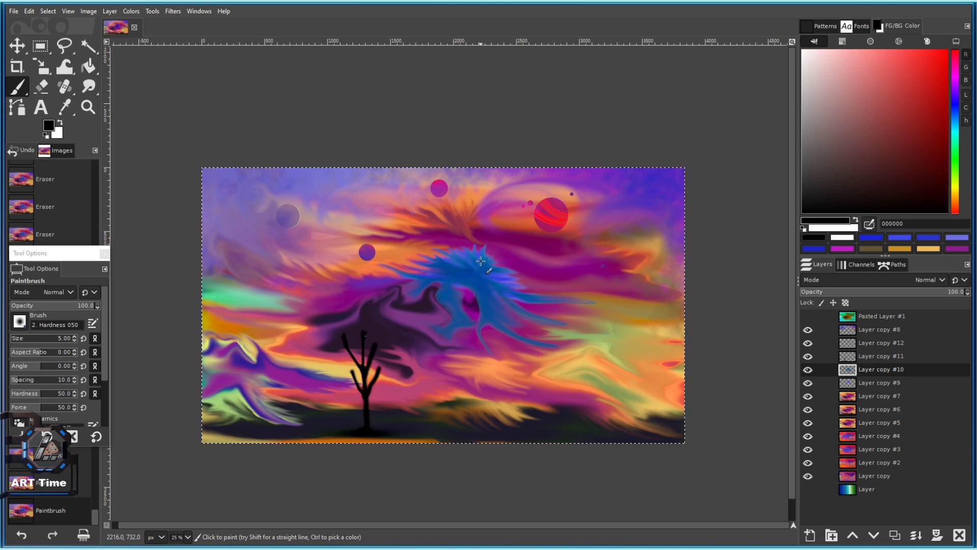
key(ctrl+s)
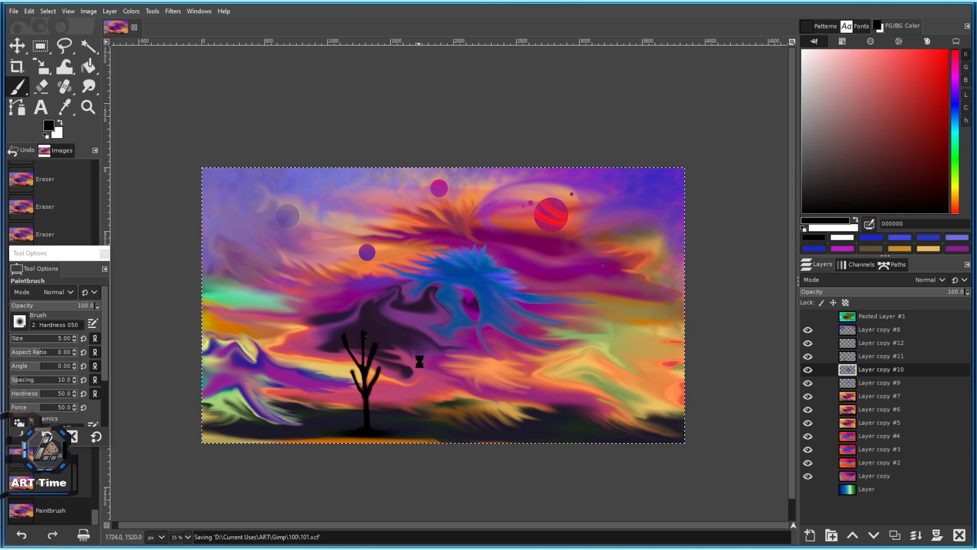